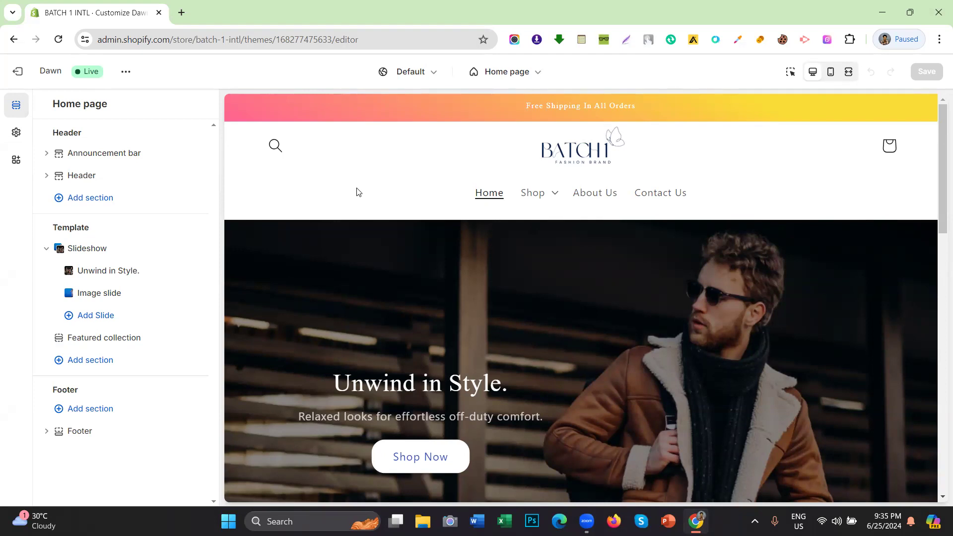
Examine the home page preview from the header and slideshow down to the Featured collection and footer.
scroll(404, 166, down, 4)
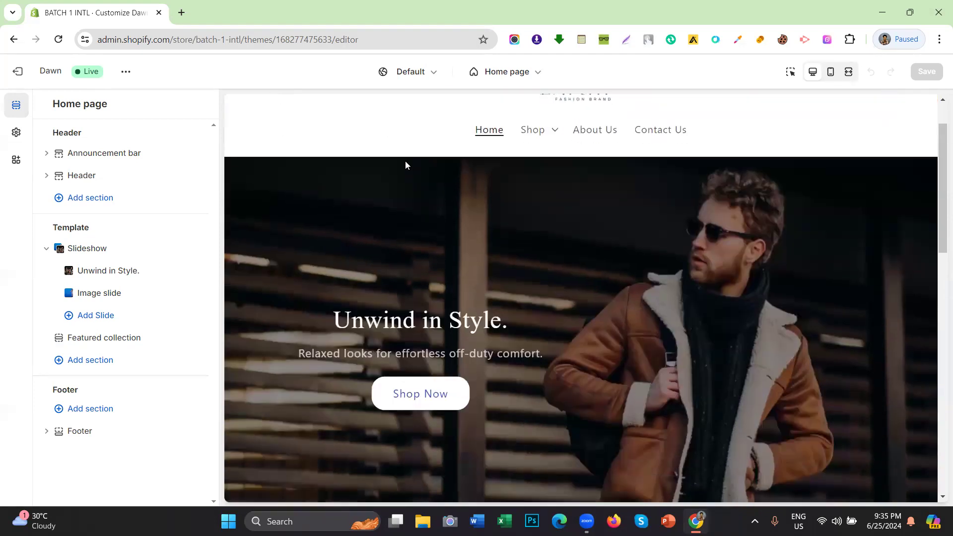
scroll(309, 183, up, 2)
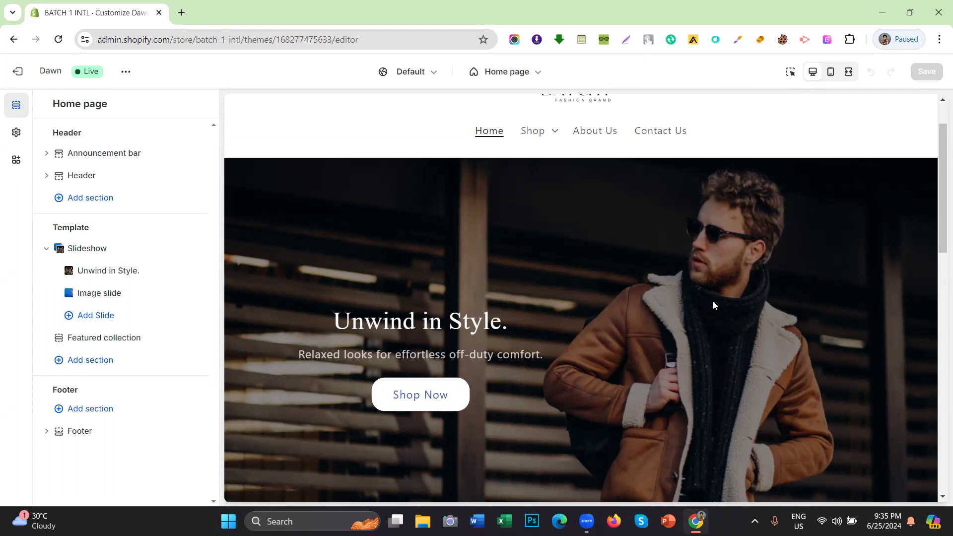
scroll(327, 143, down, 4)
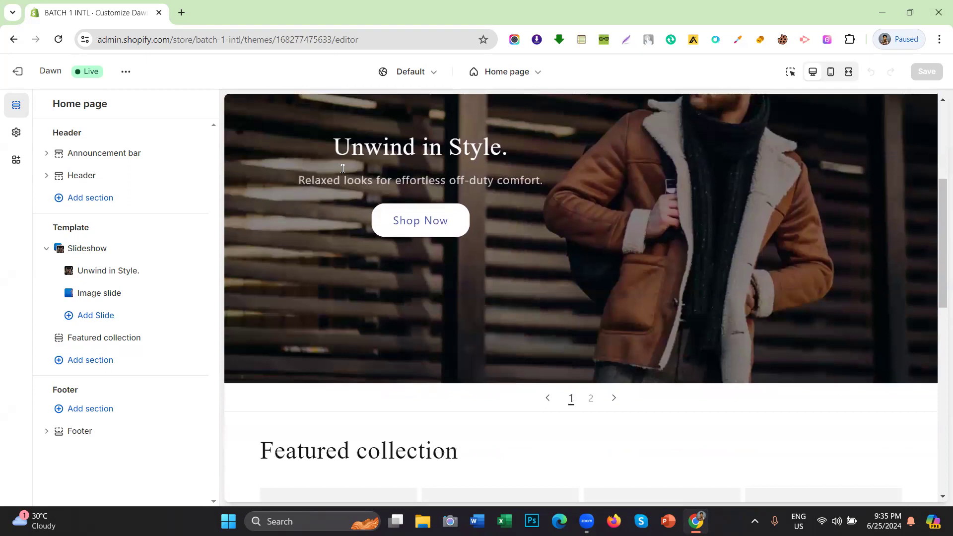
scroll(343, 173, up, 1)
scroll(453, 175, down, 3)
scroll(383, 234, up, 6)
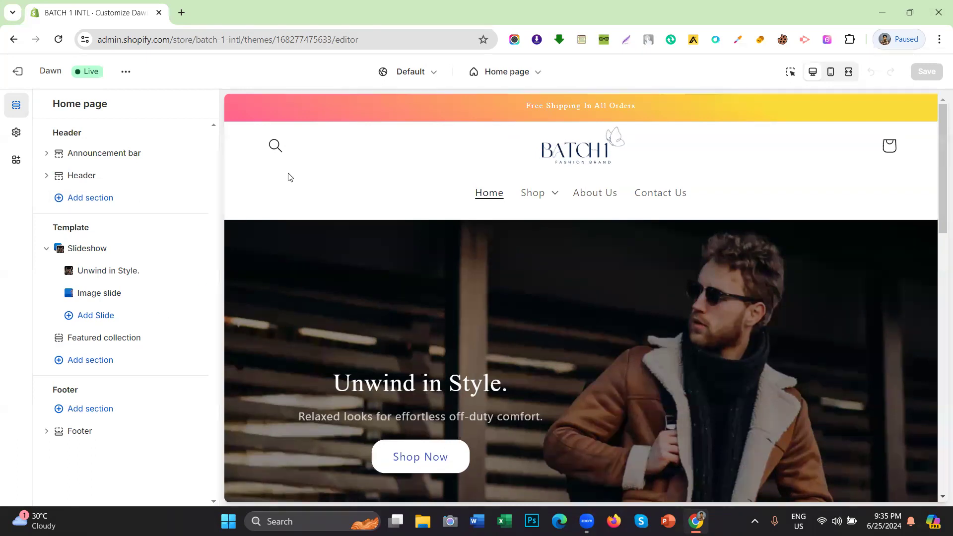
scroll(361, 205, down, 8)
scroll(361, 206, down, 2)
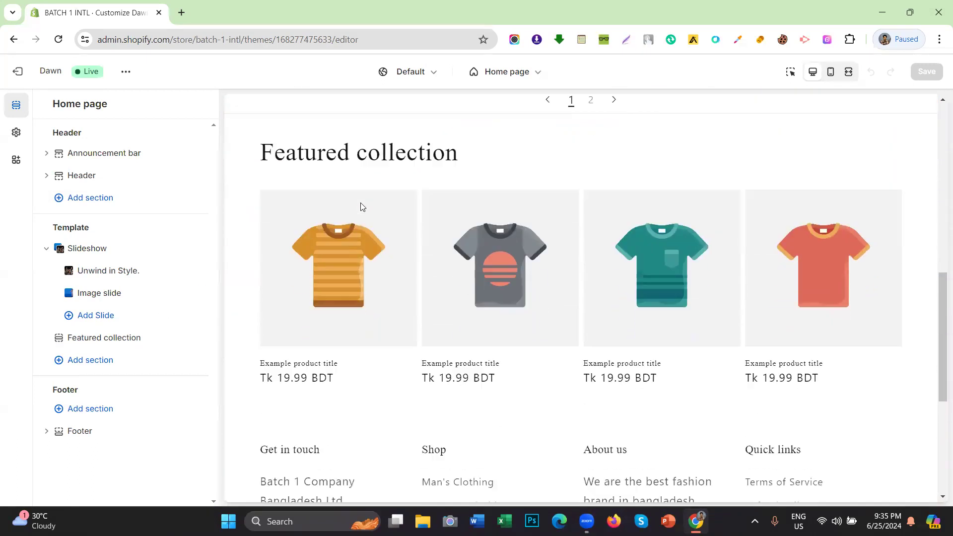
scroll(362, 206, up, 3)
scroll(348, 201, down, 2)
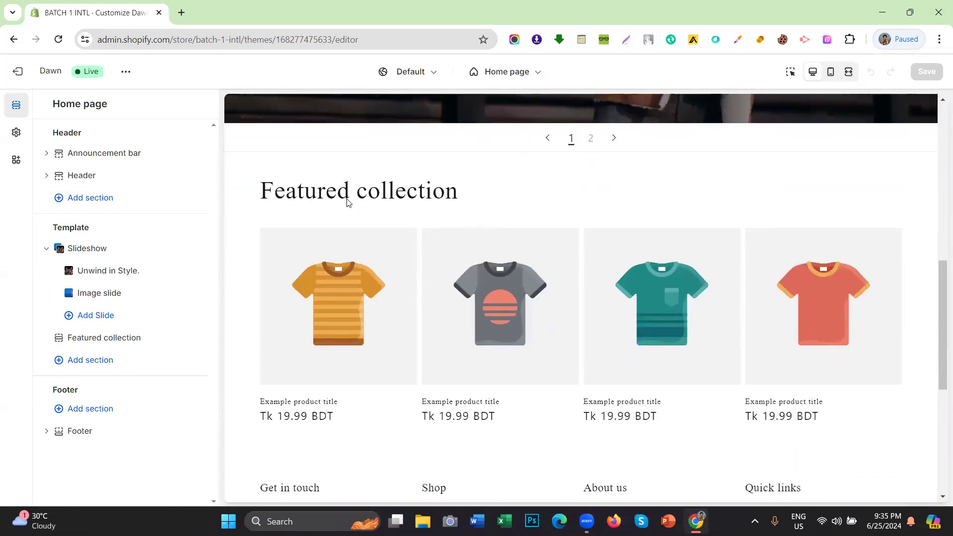
scroll(348, 201, down, 3)
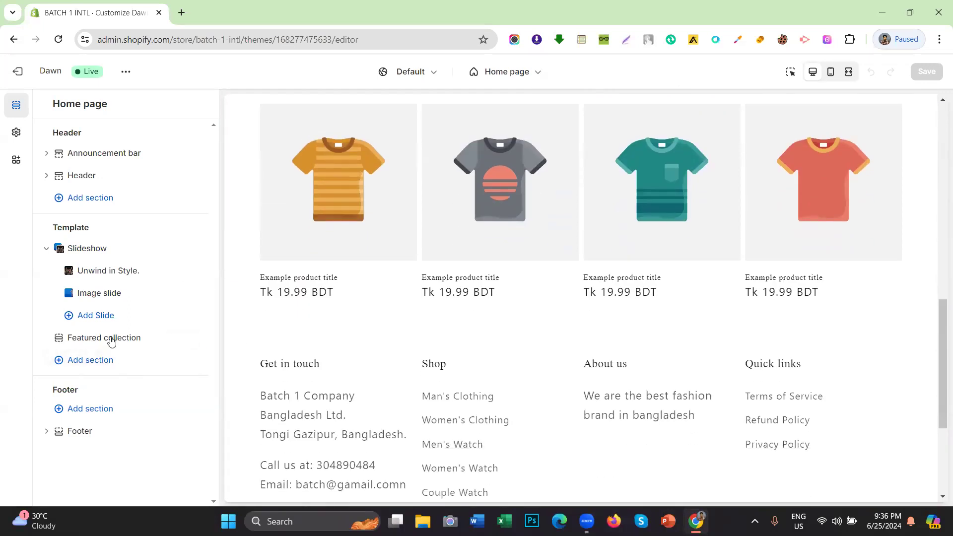
scroll(479, 214, up, 7)
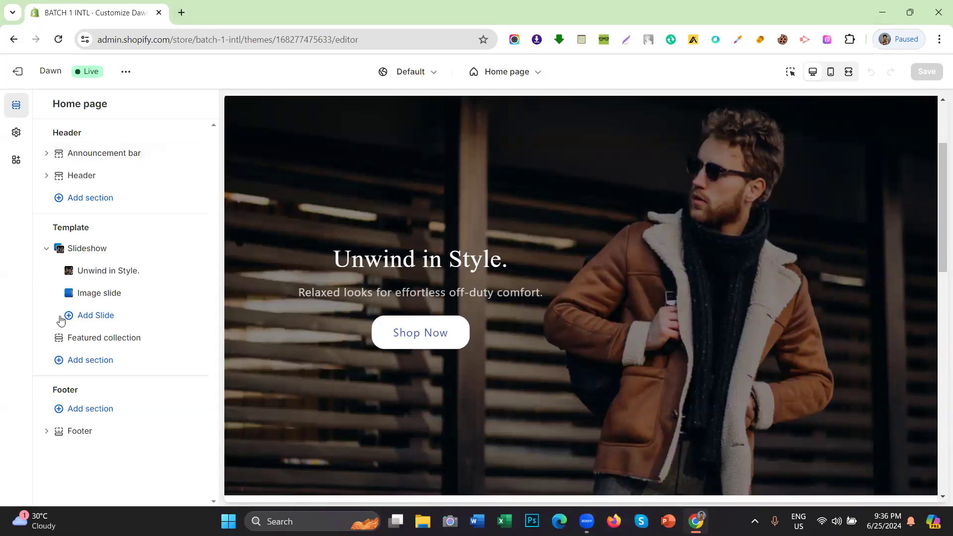
Add a second Featured collection section to the home page template and remove it again.
click(85, 360)
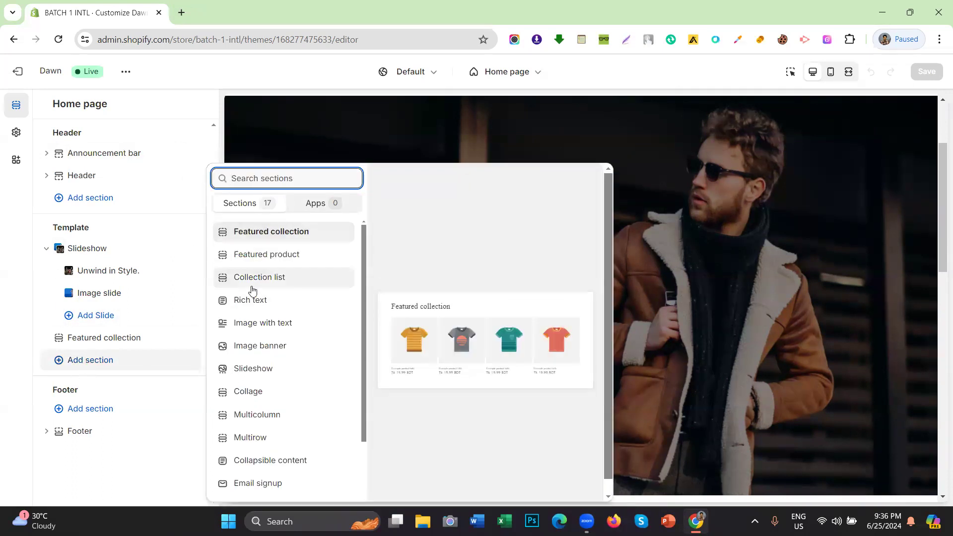
click(277, 232)
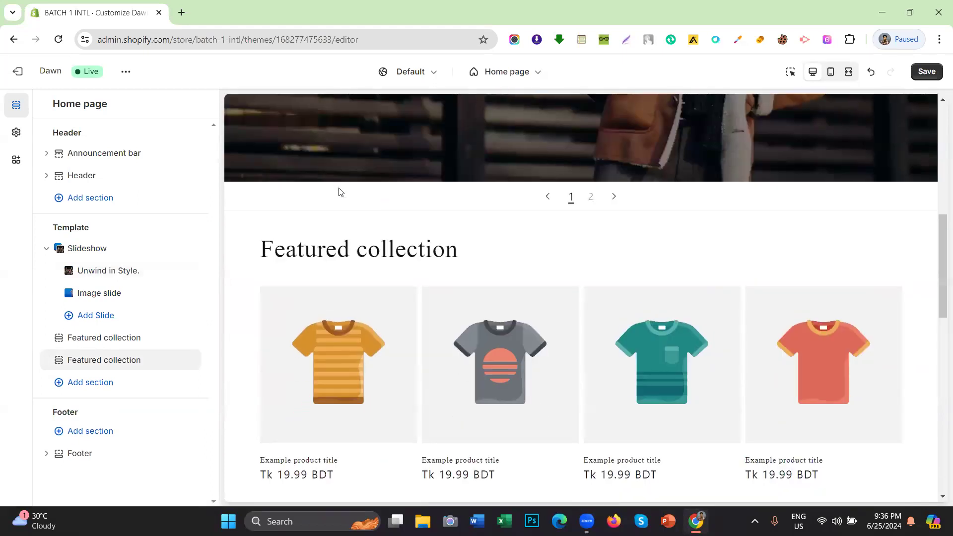
scroll(311, 185, down, 3)
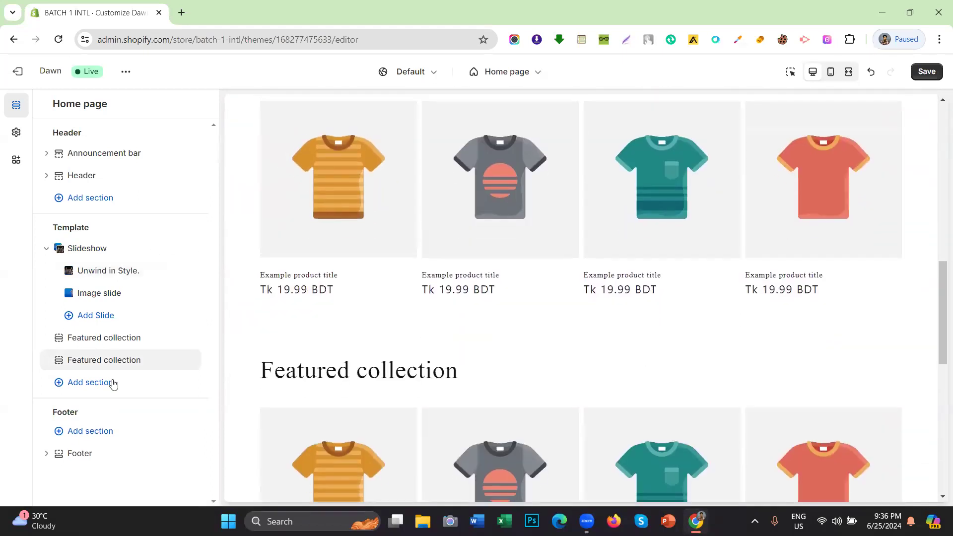
click(174, 359)
Look through the section types that can be added to the home page template and close the list.
click(117, 367)
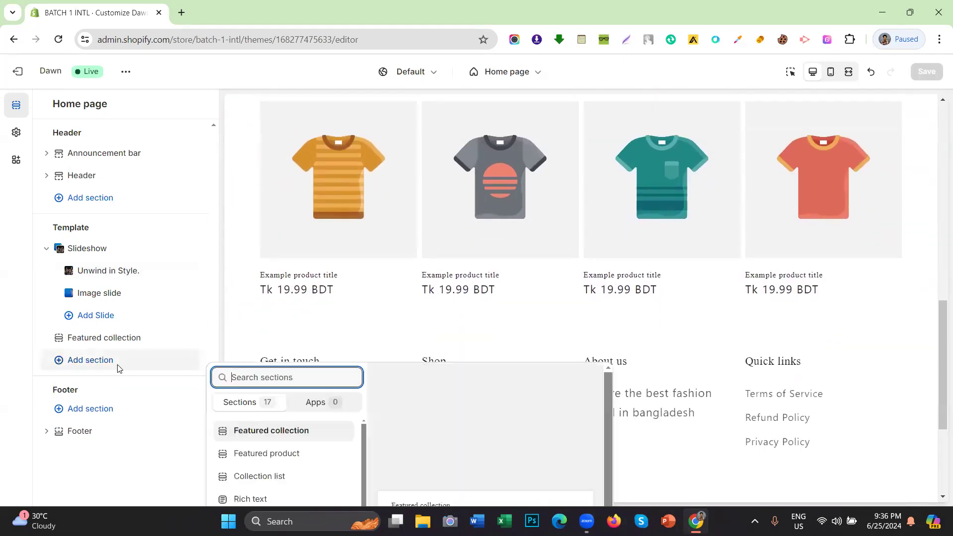
scroll(258, 281, down, 1)
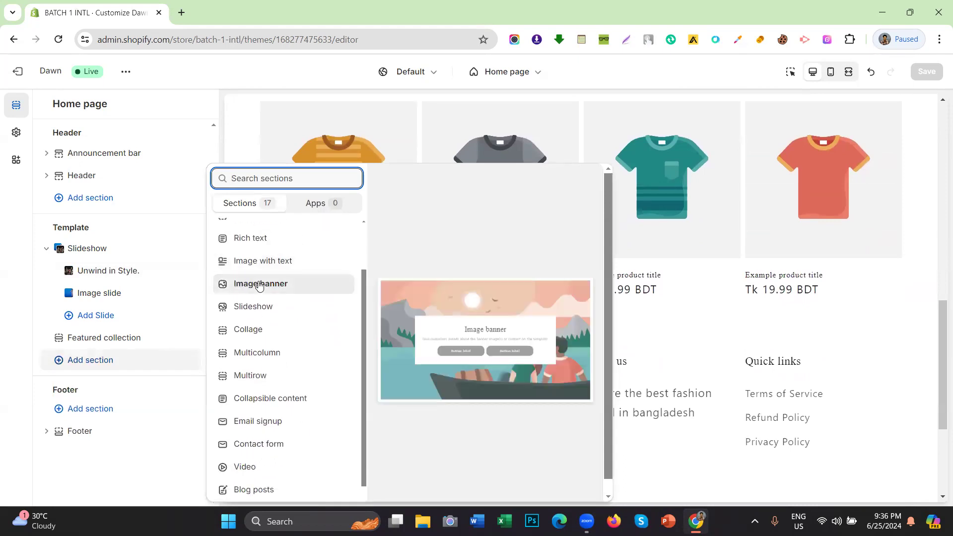
scroll(259, 278, up, 1)
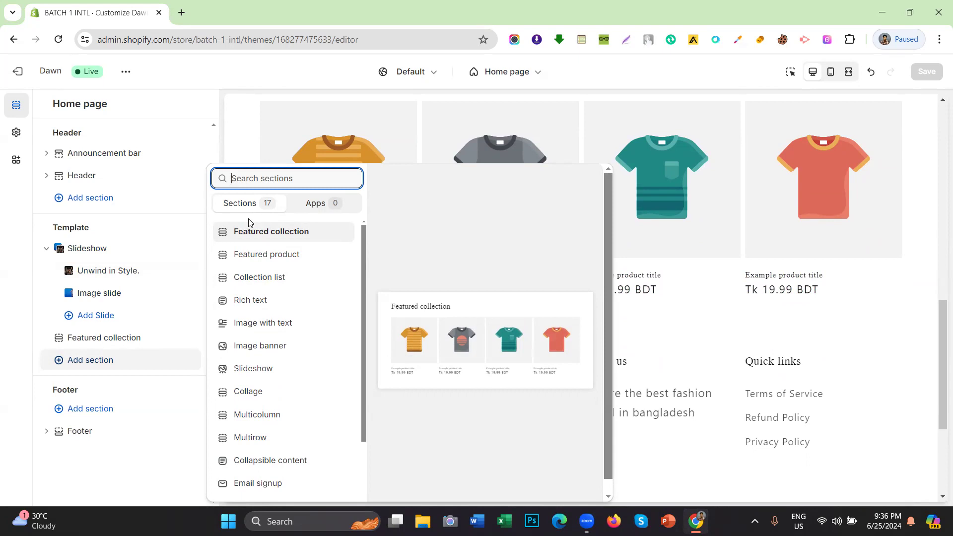
click(1, 216)
scroll(413, 246, up, 4)
scroll(413, 246, down, 4)
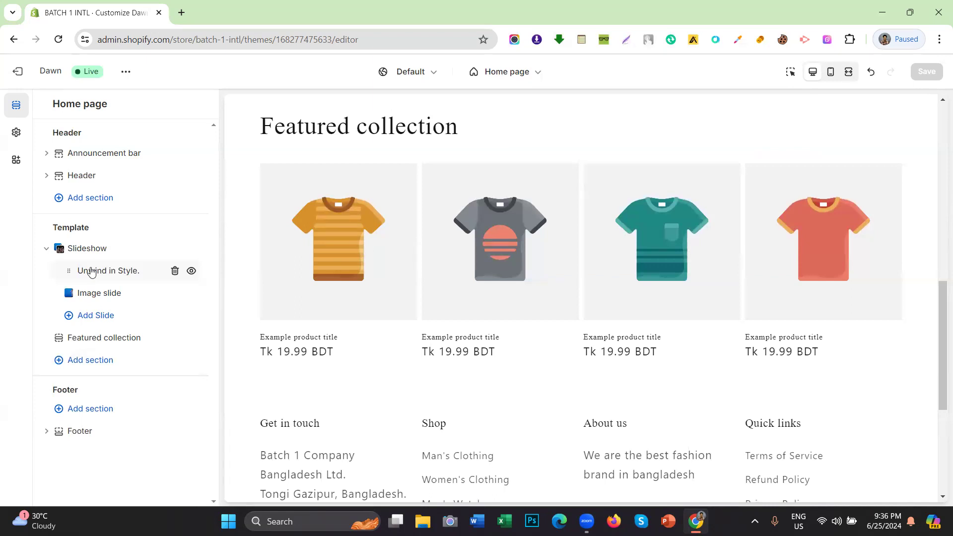
scroll(617, 264, up, 5)
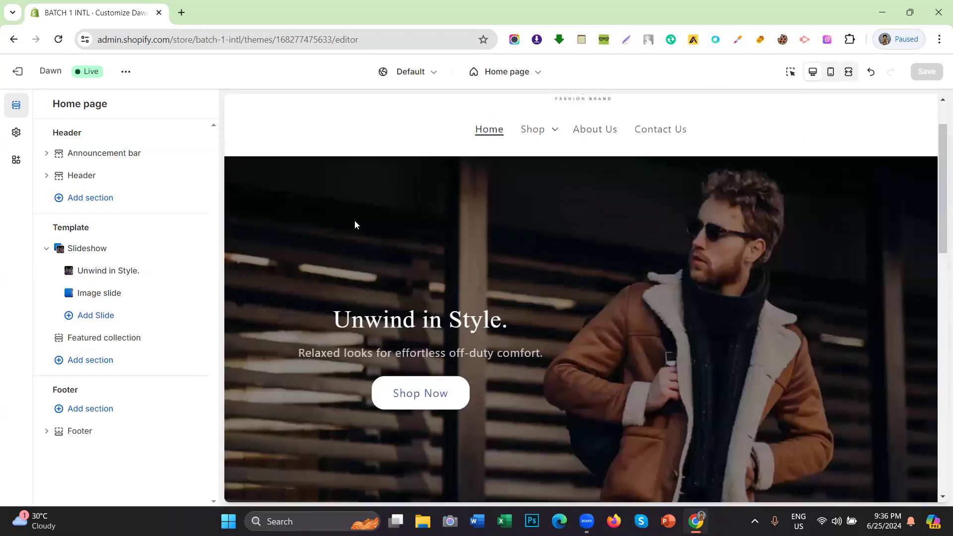
scroll(355, 220, up, 1)
scroll(396, 121, down, 8)
scroll(406, 211, up, 6)
scroll(408, 215, up, 3)
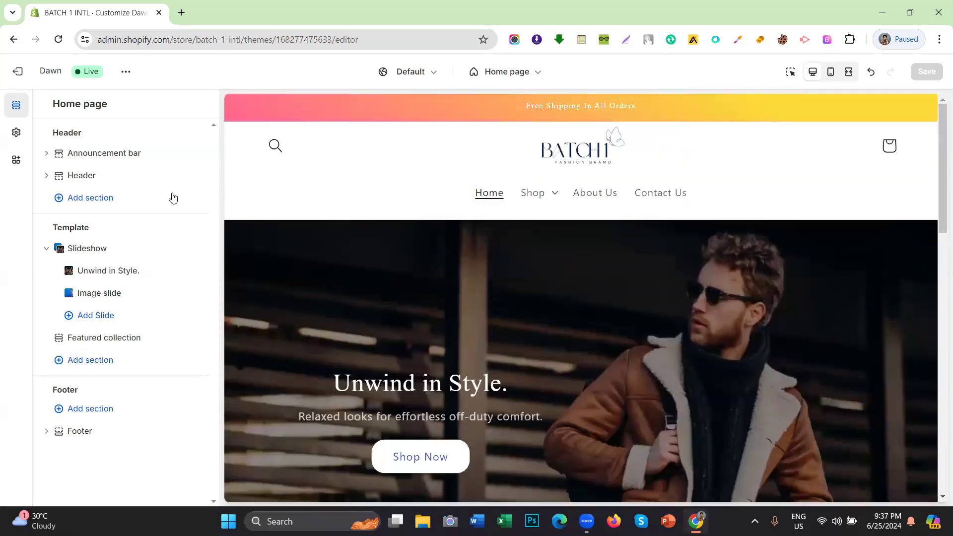
Exit the theme editor and reopen the Dawn theme's customization in a separate browser tab.
click(17, 71)
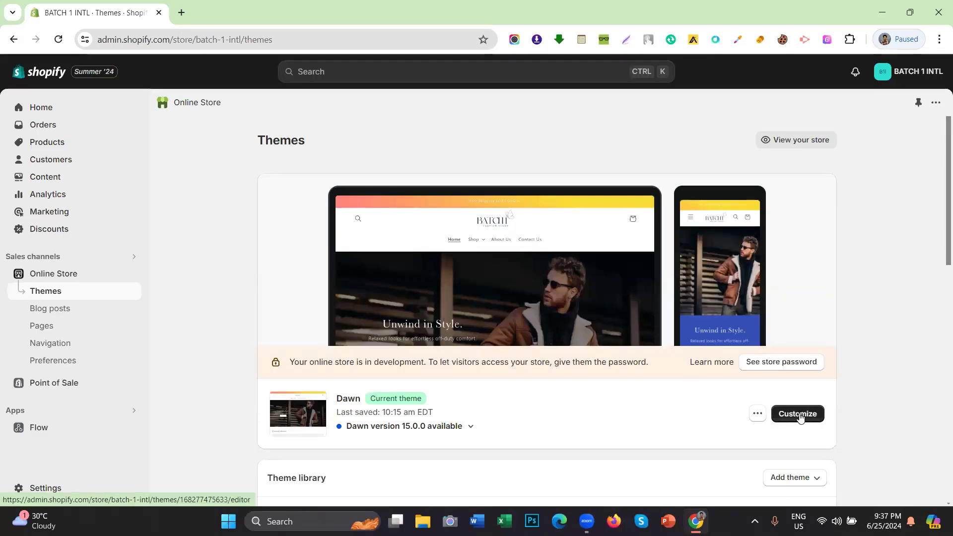
click(799, 417)
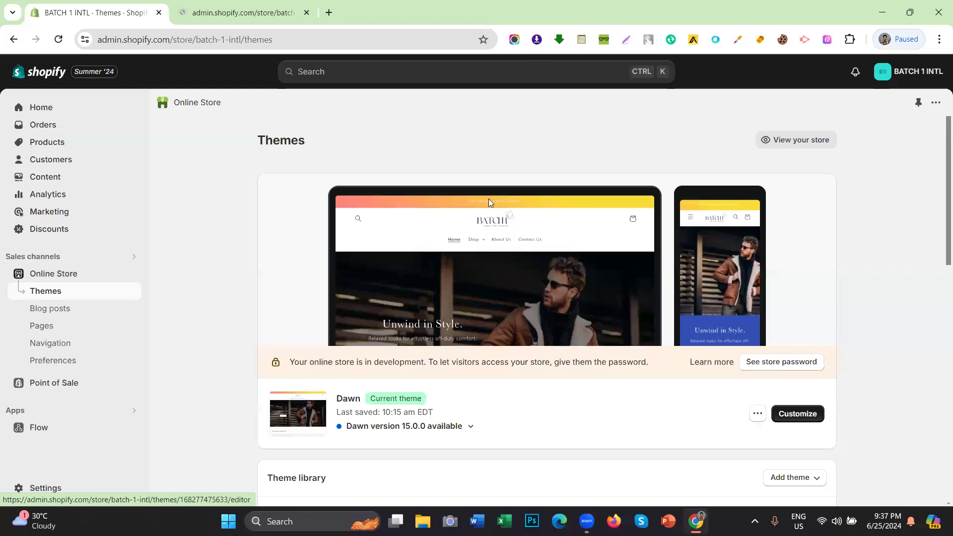
click(247, 4)
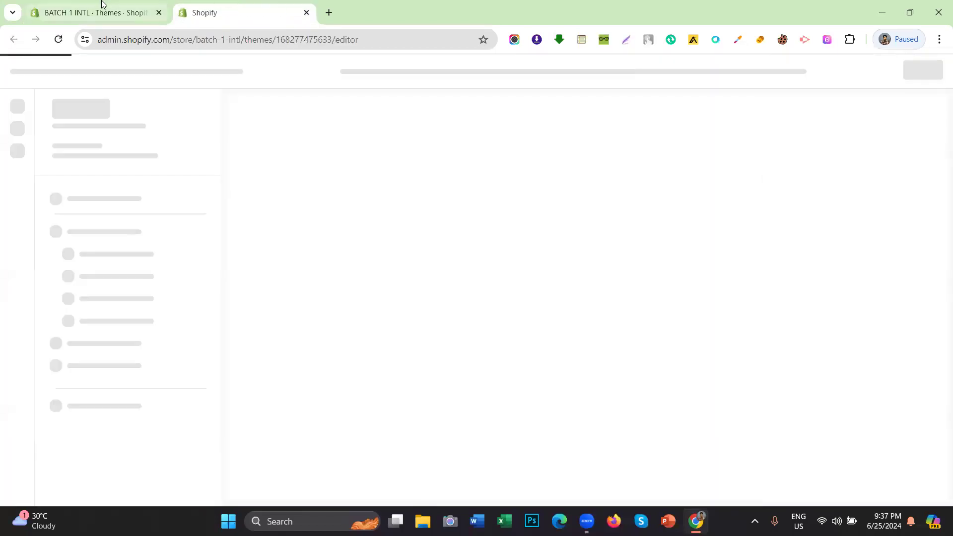
Return to the store admin tab and open the list of product collections.
click(104, 6)
click(59, 130)
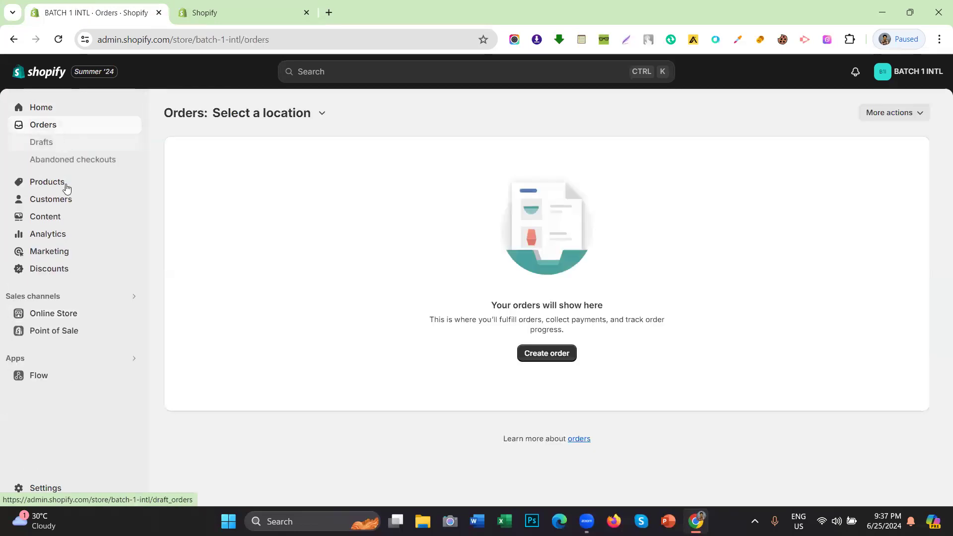
click(66, 187)
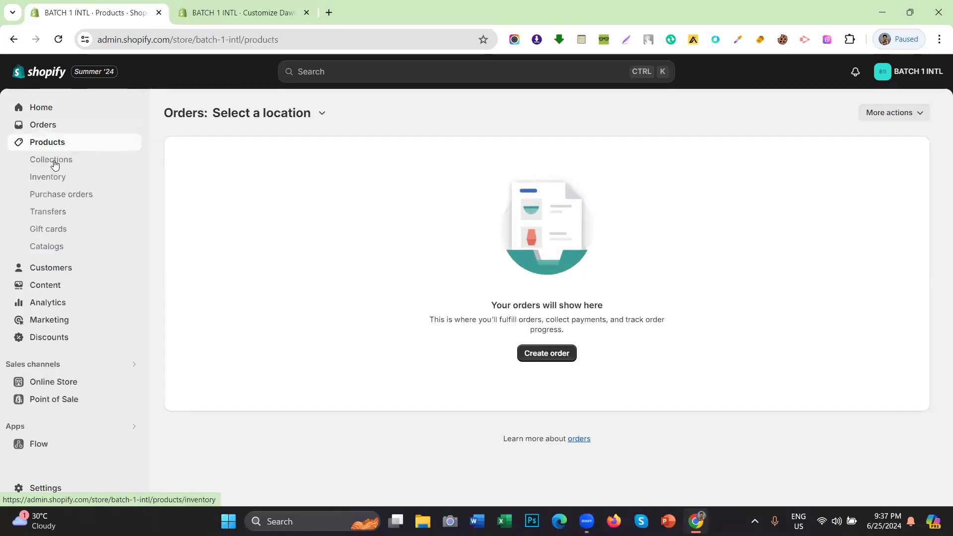
click(51, 159)
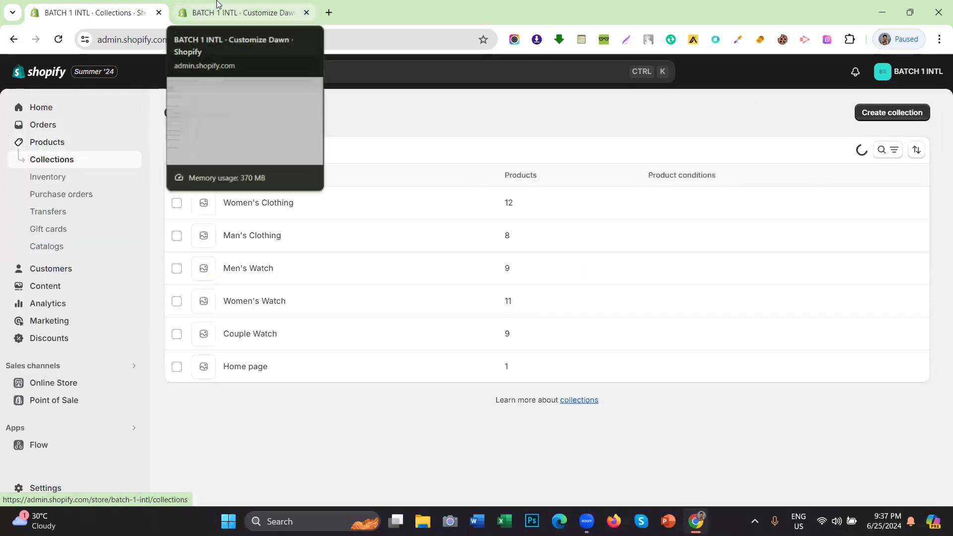
Switch back to the Dawn theme editor tab and examine the slideshow and Featured collection in the home page preview.
click(217, 4)
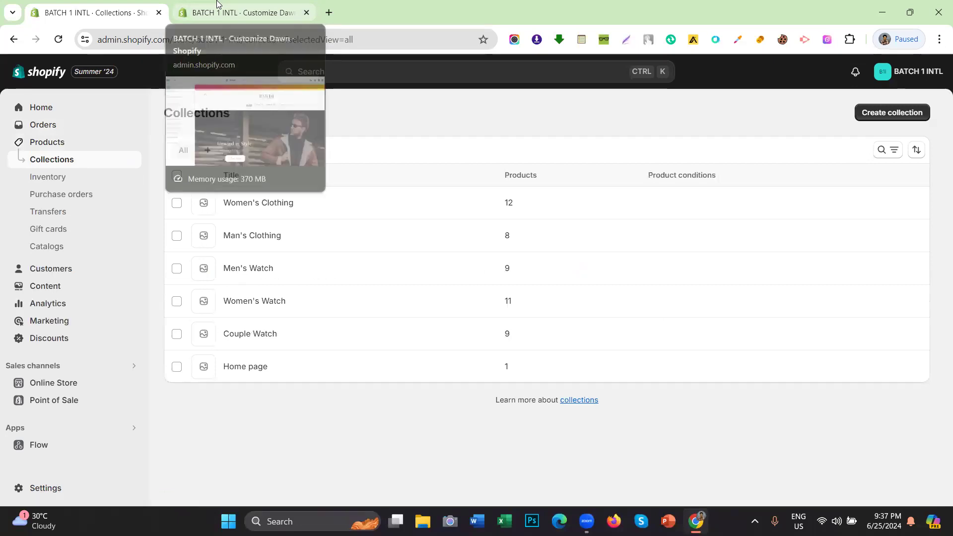
scroll(428, 246, down, 8)
scroll(388, 199, up, 8)
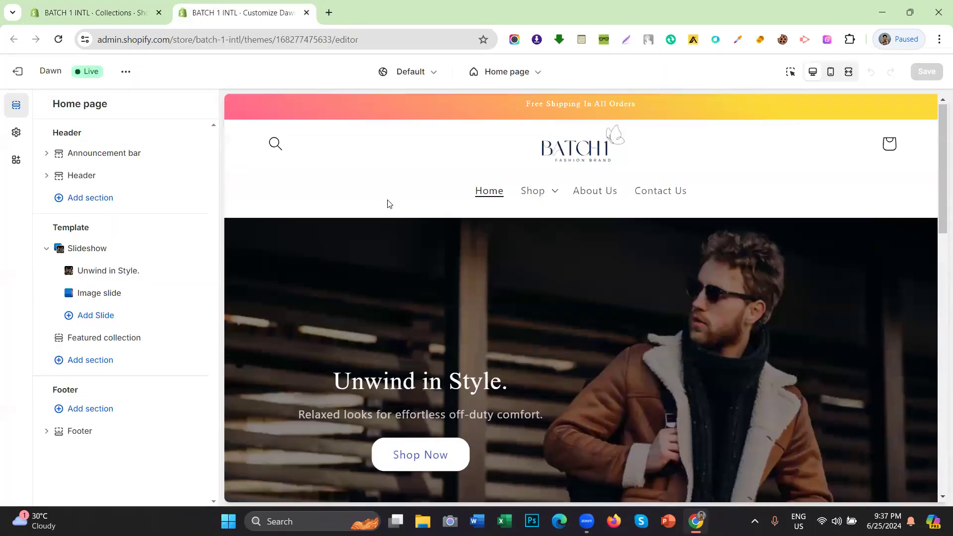
scroll(390, 221, down, 3)
scroll(390, 221, up, 3)
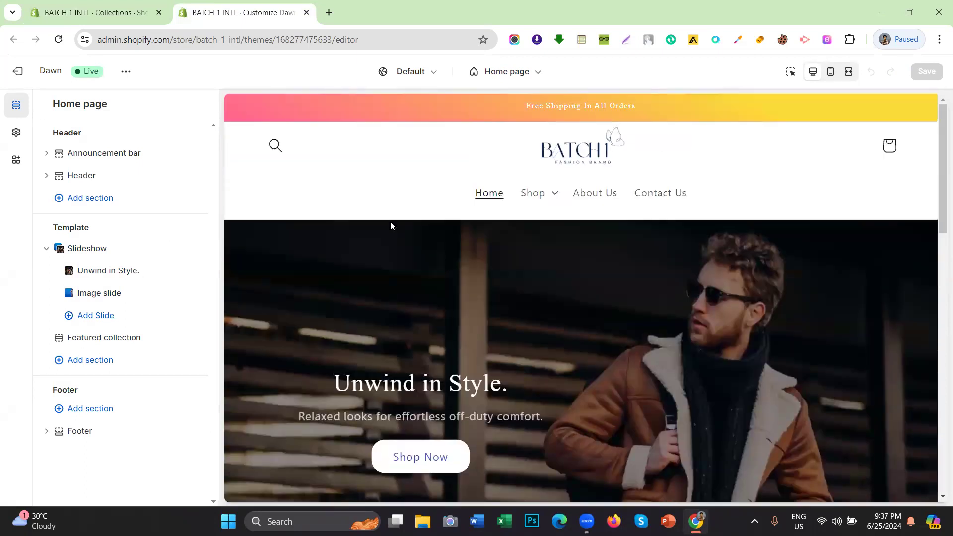
scroll(390, 222, down, 3)
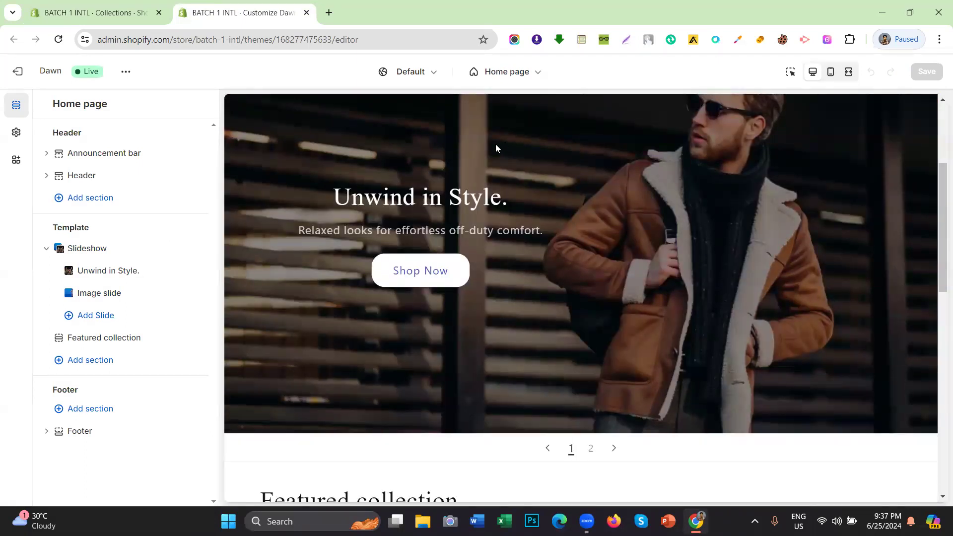
scroll(484, 220, up, 1)
scroll(513, 203, down, 5)
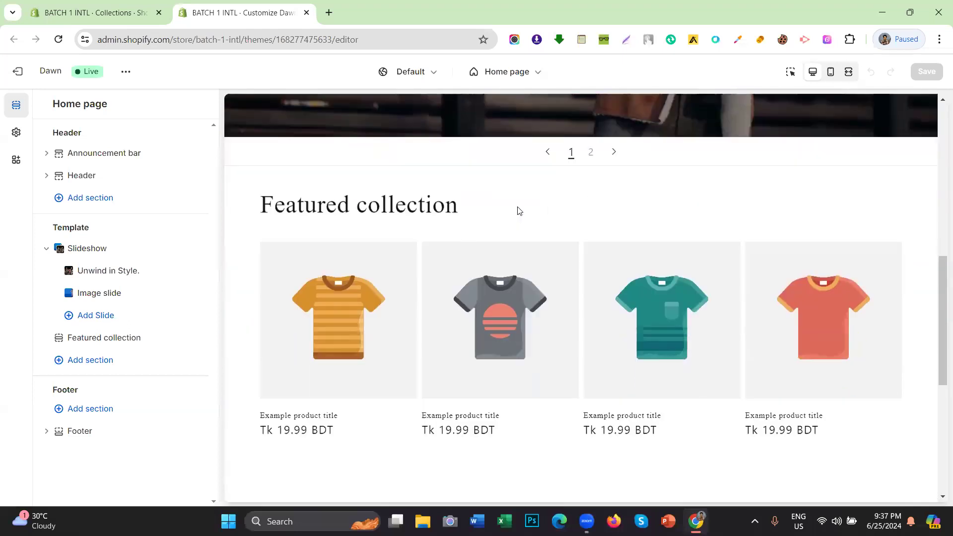
scroll(313, 187, up, 1)
scroll(317, 188, down, 2)
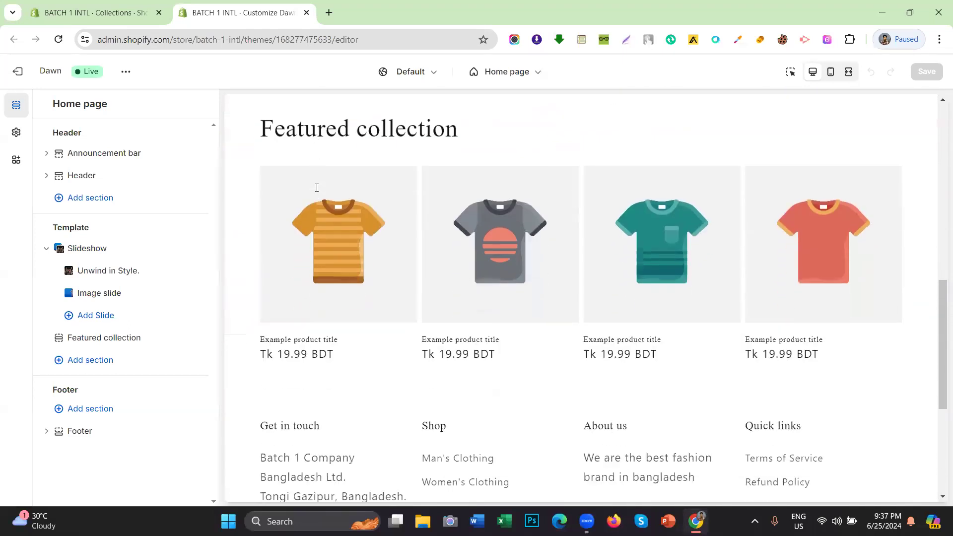
scroll(316, 187, up, 2)
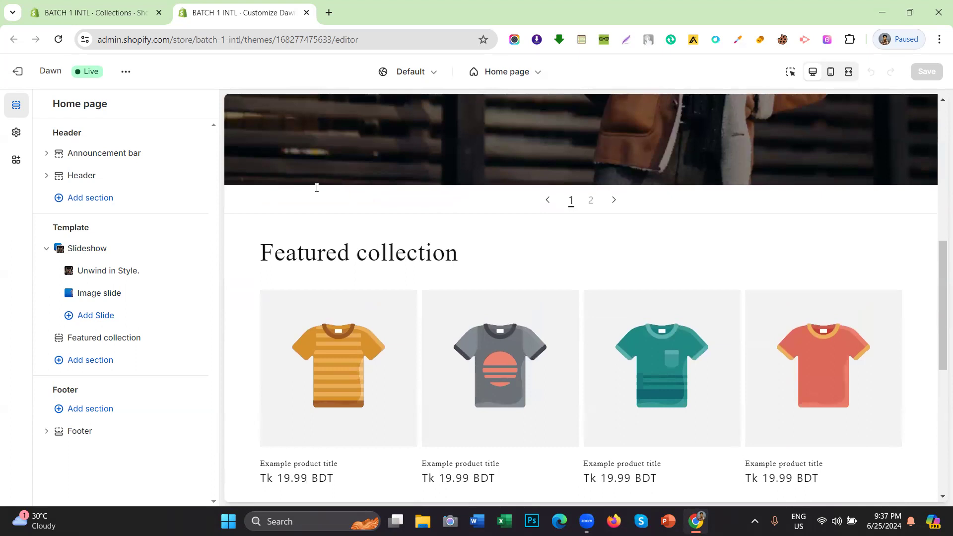
scroll(317, 189, down, 1)
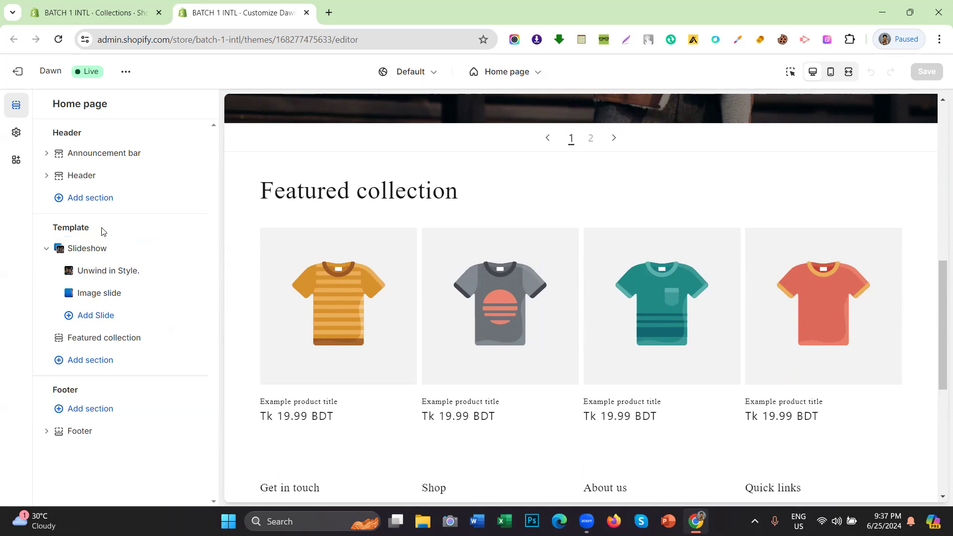
Check the addable template sections and review the existing Featured collection section's settings, returning to the home page section list.
click(90, 360)
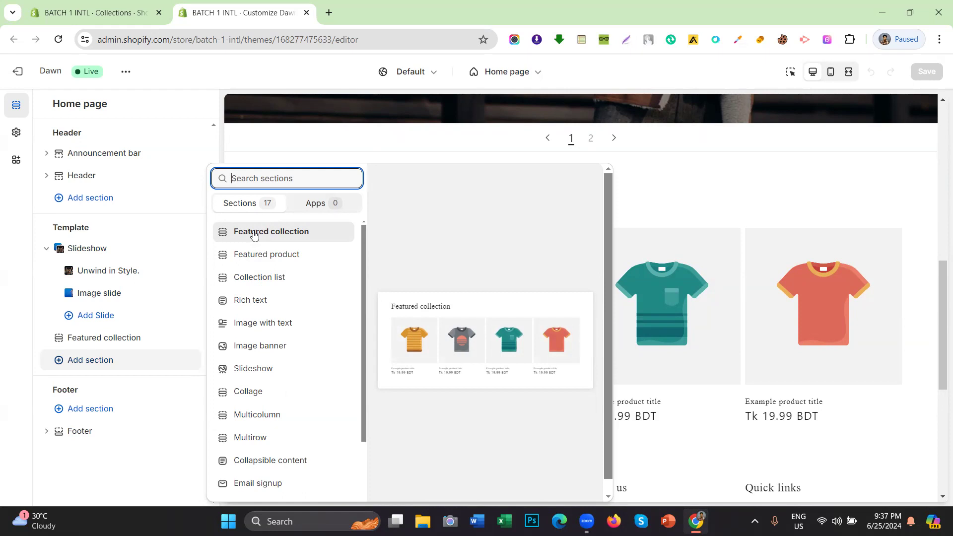
key(Escape)
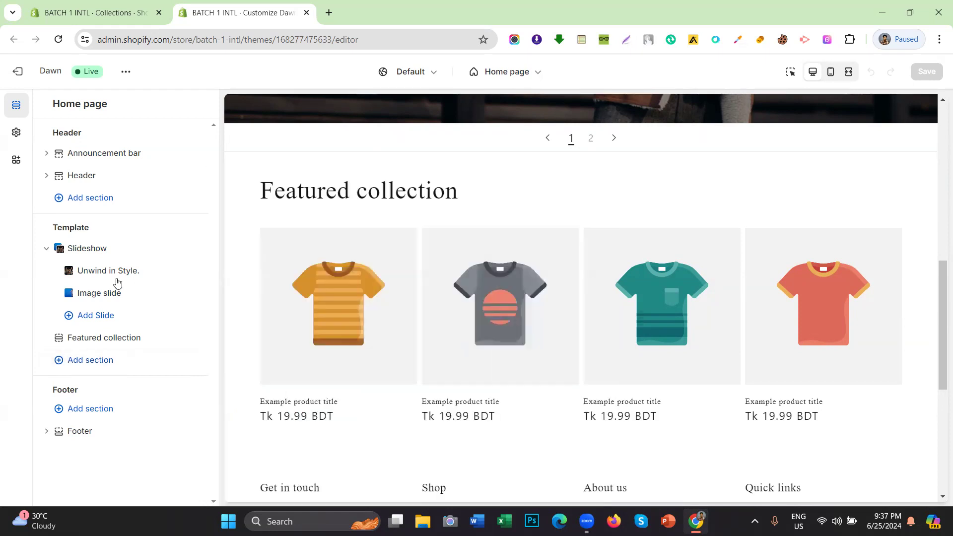
click(118, 343)
scroll(94, 174, down, 3)
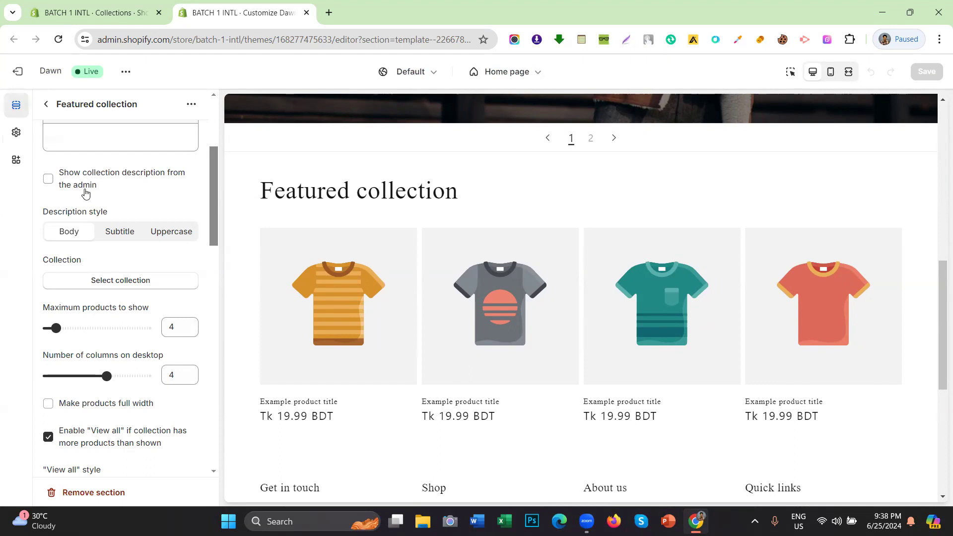
scroll(52, 226, up, 4)
click(45, 104)
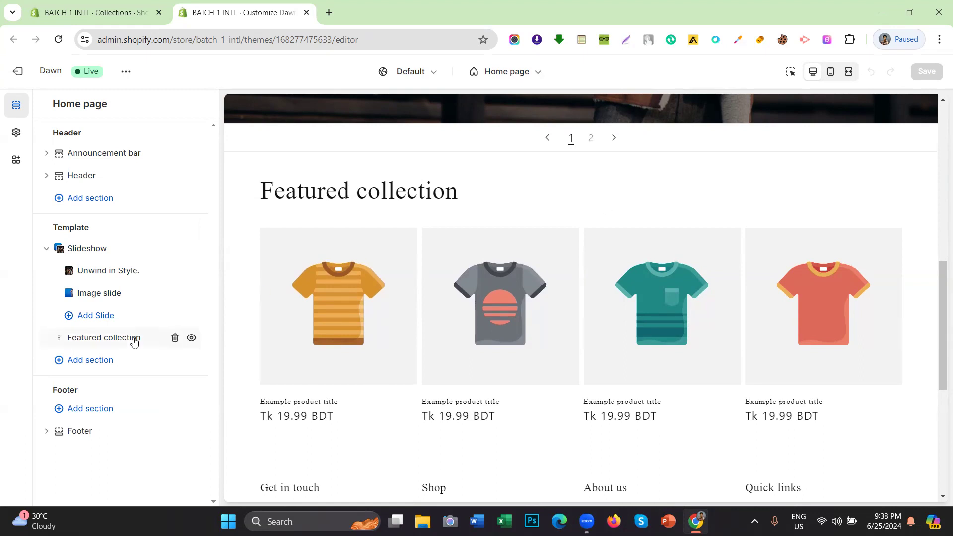
Preview the addable Collection list section and compare it with the clothesmentor.com home page opened in a new browser tab.
click(124, 367)
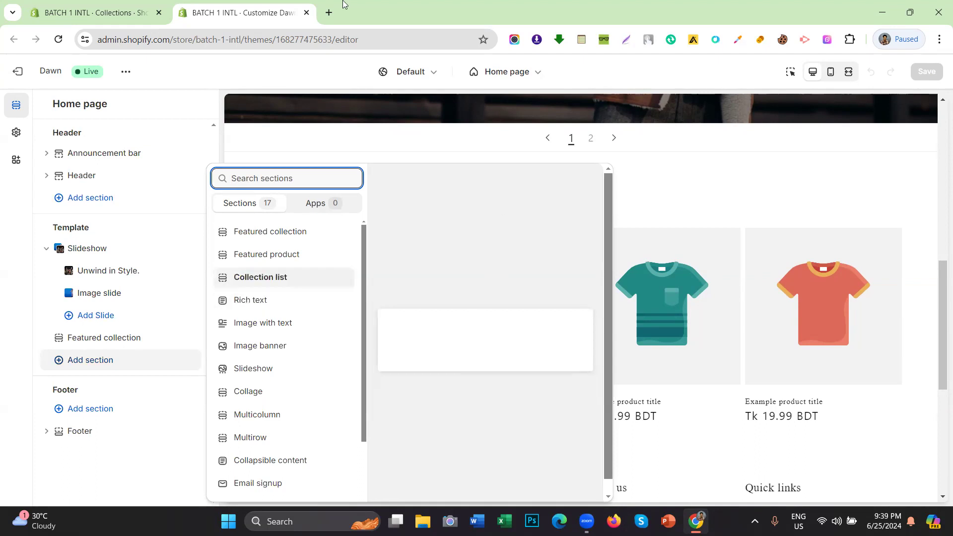
click(331, 12)
text(clothesmentor.com)
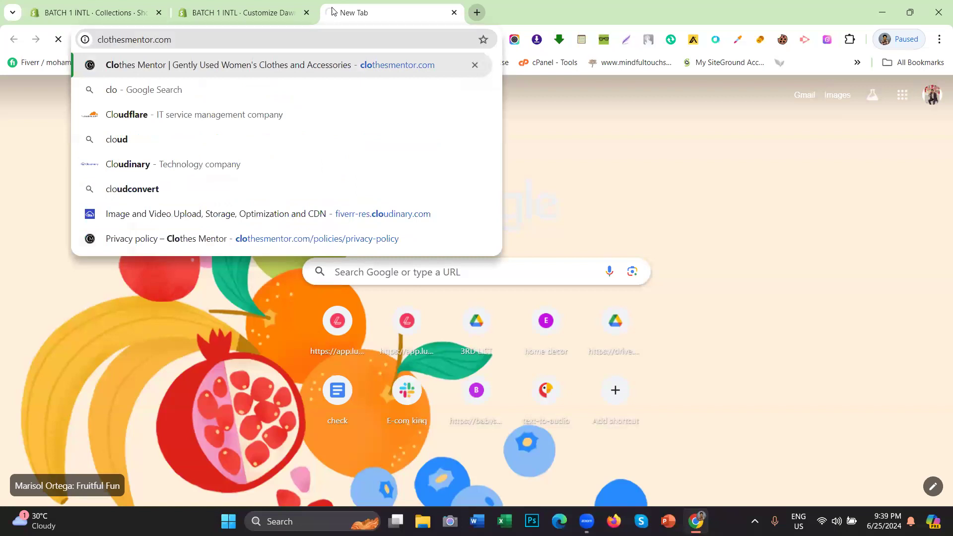
key(Return)
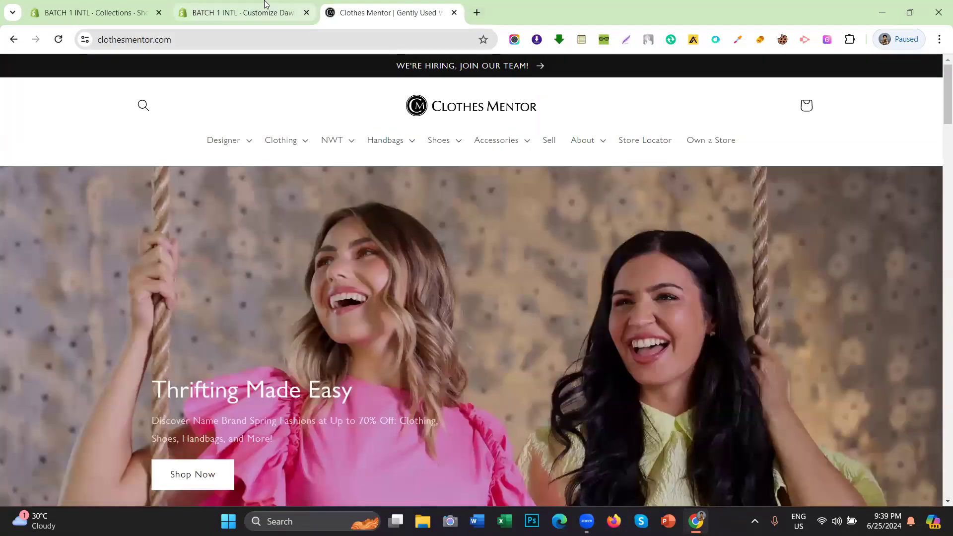
click(265, 6)
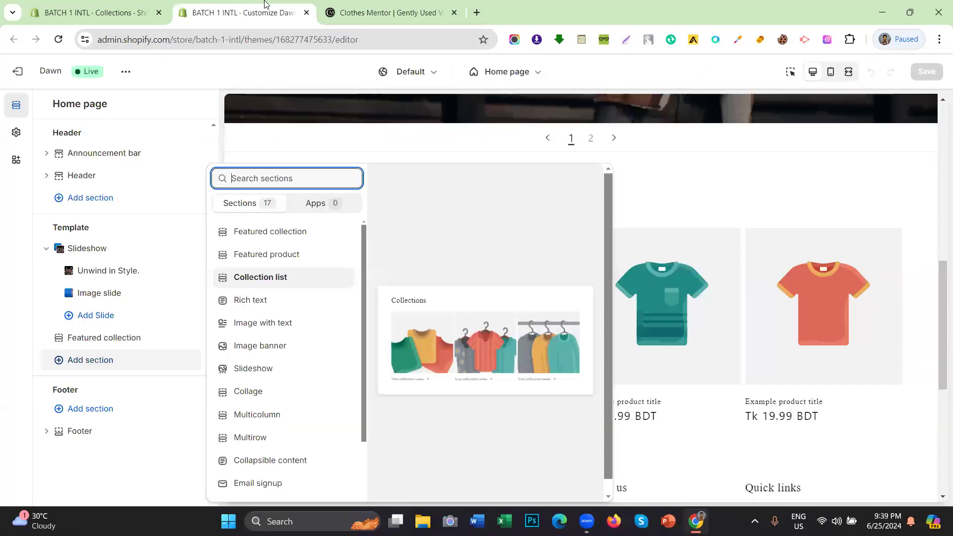
click(392, 12)
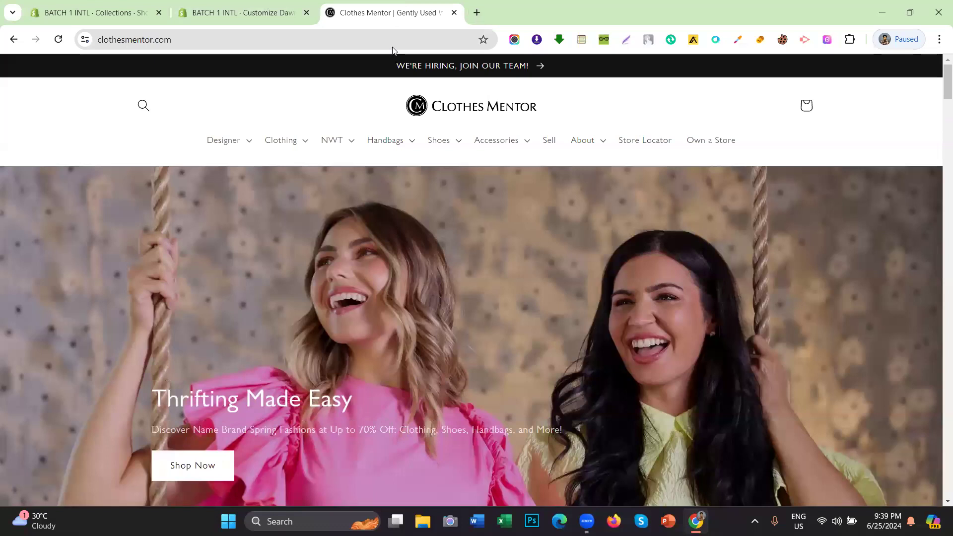
scroll(343, 193, down, 5)
Check the Rich text section preview in the theme editor and examine the matching paragraph above the Clothes Mentor home page footer.
click(233, 12)
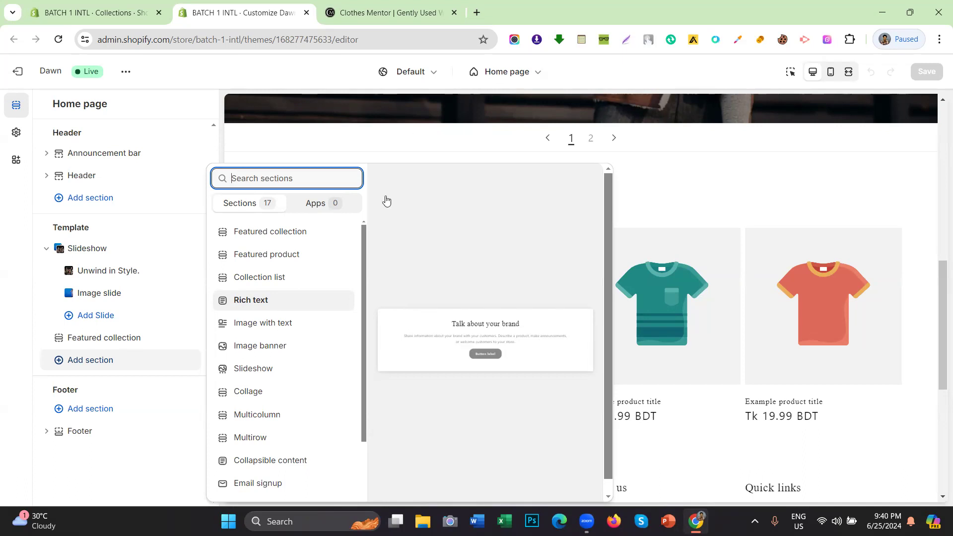
key(ctrl+Tab)
scroll(137, 245, down, 12)
scroll(141, 247, up, 4)
scroll(141, 246, down, 15)
scroll(156, 246, down, 20)
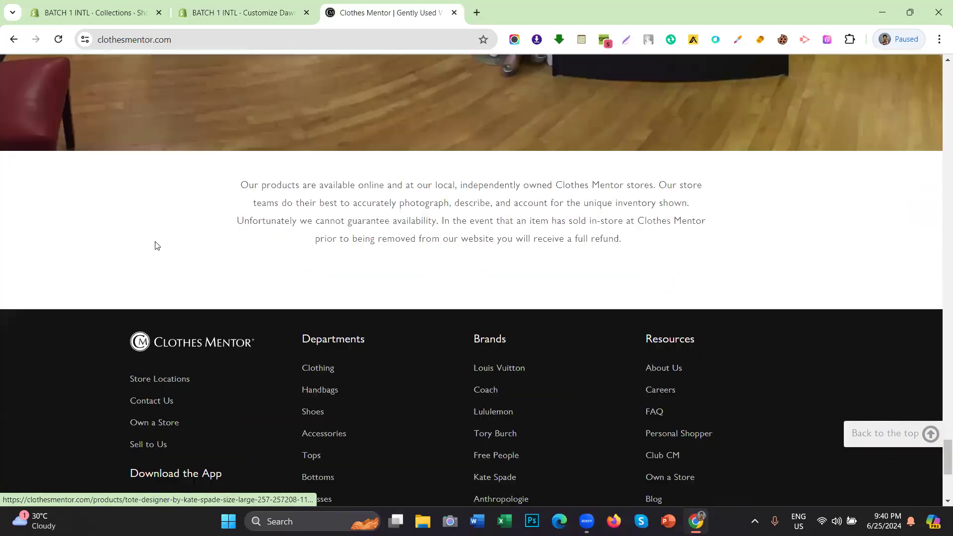
scroll(248, 229, up, 2)
scroll(248, 229, down, 2)
drag(234, 188, 666, 251)
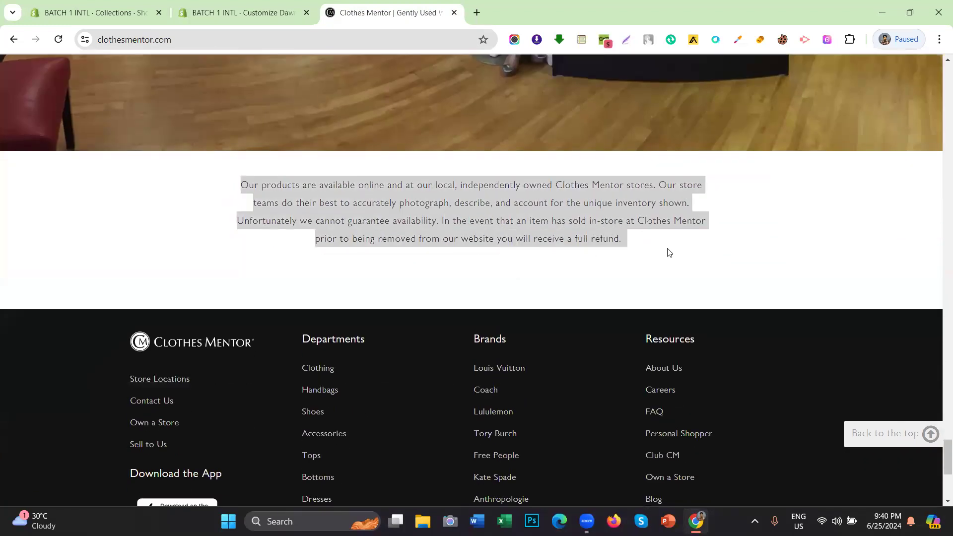
click(638, 240)
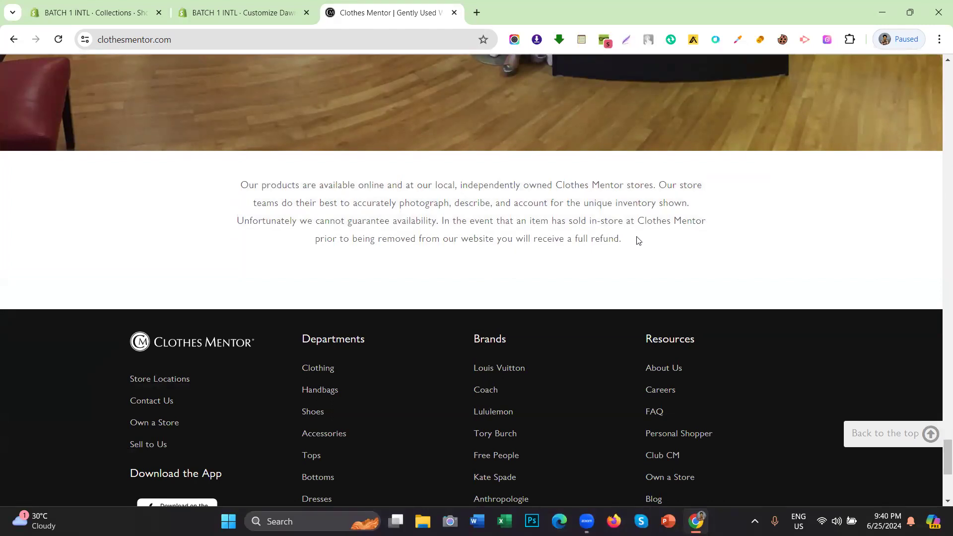
scroll(639, 240, up, 6)
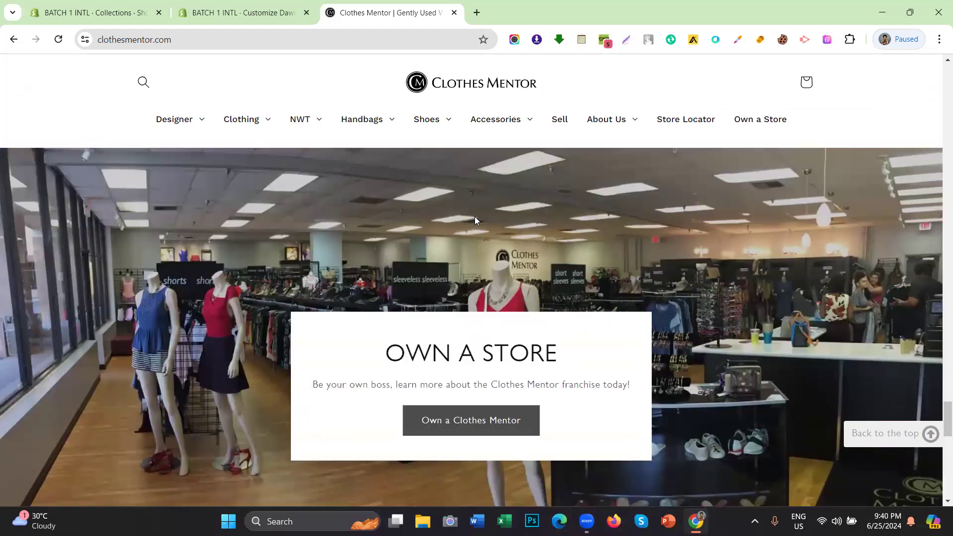
scroll(287, 366, down, 6)
drag(315, 364, 760, 353)
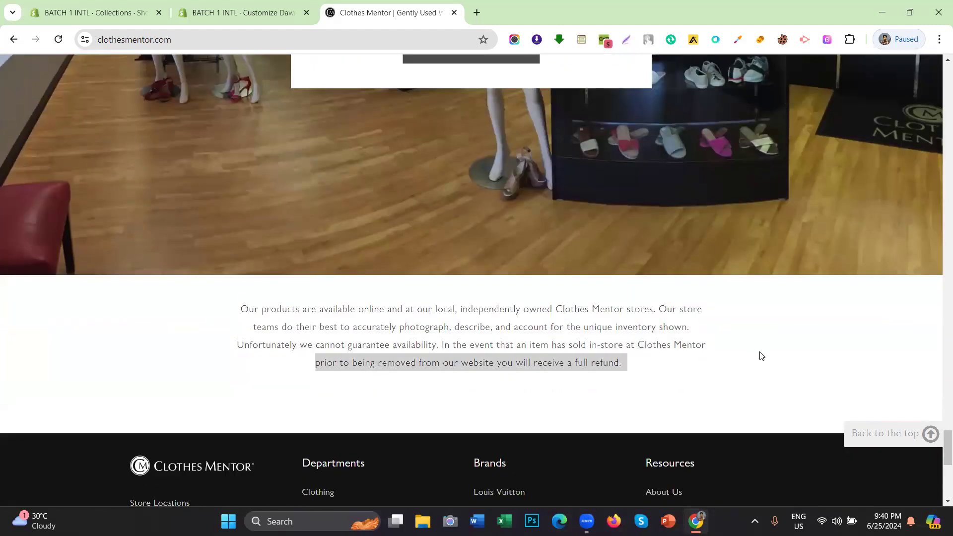
drag(665, 362, 177, 309)
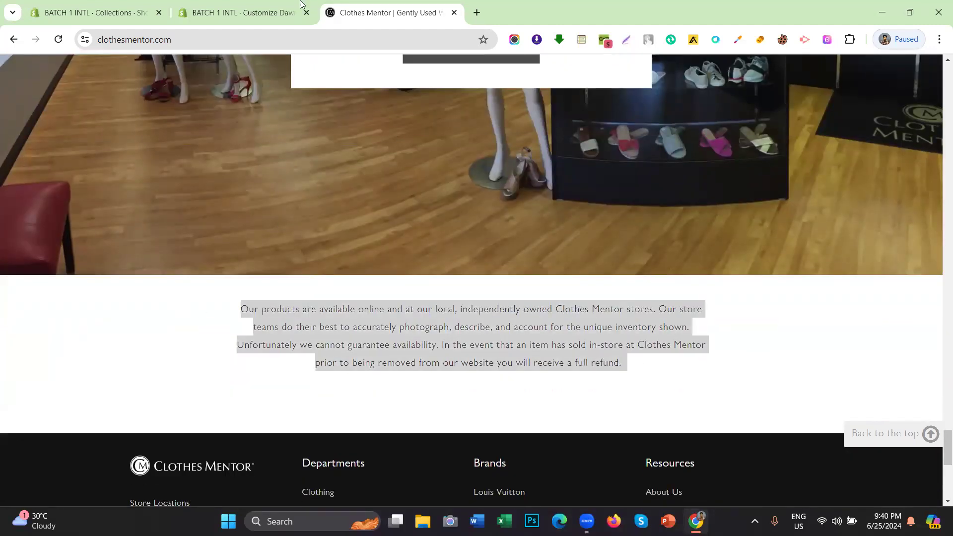
Return to the Dawn theme editor tab and preview the addable sections from Rich text through Slideshow, Collage, Multirow and Collapsible content.
click(251, 7)
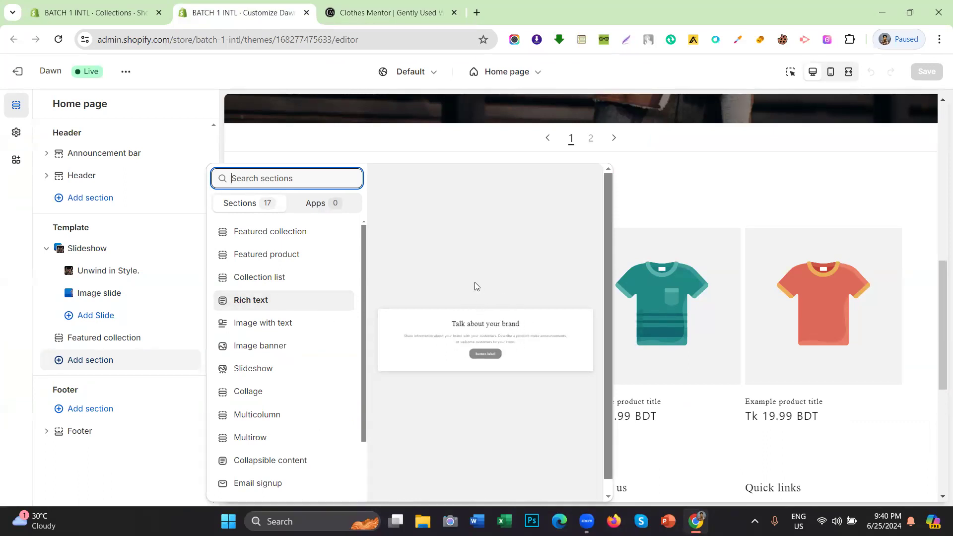
scroll(475, 287, down, 1)
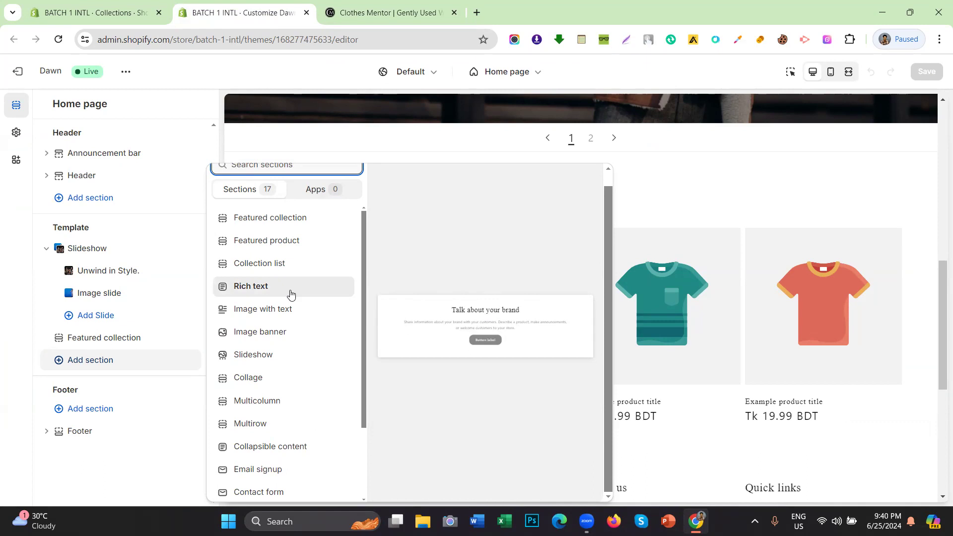
scroll(292, 296, up, 1)
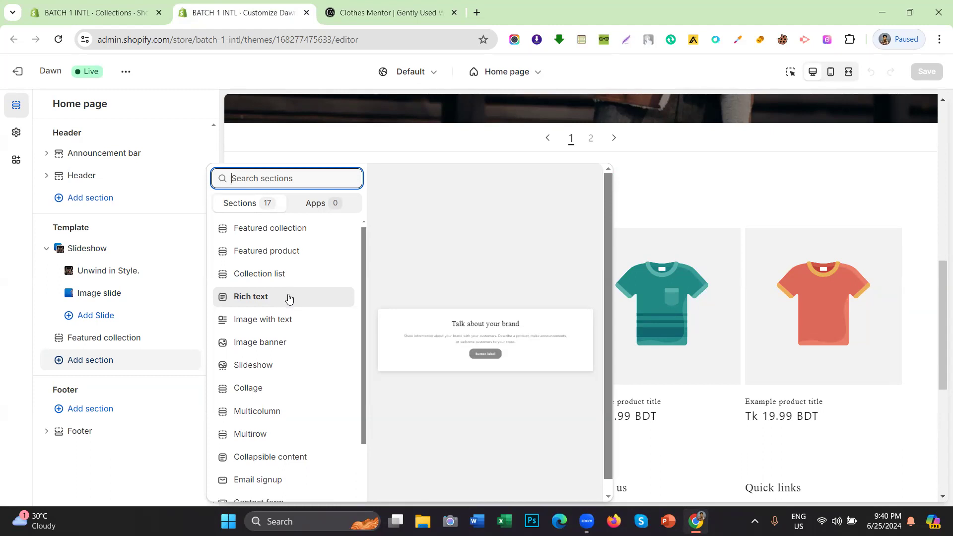
scroll(288, 298, down, 1)
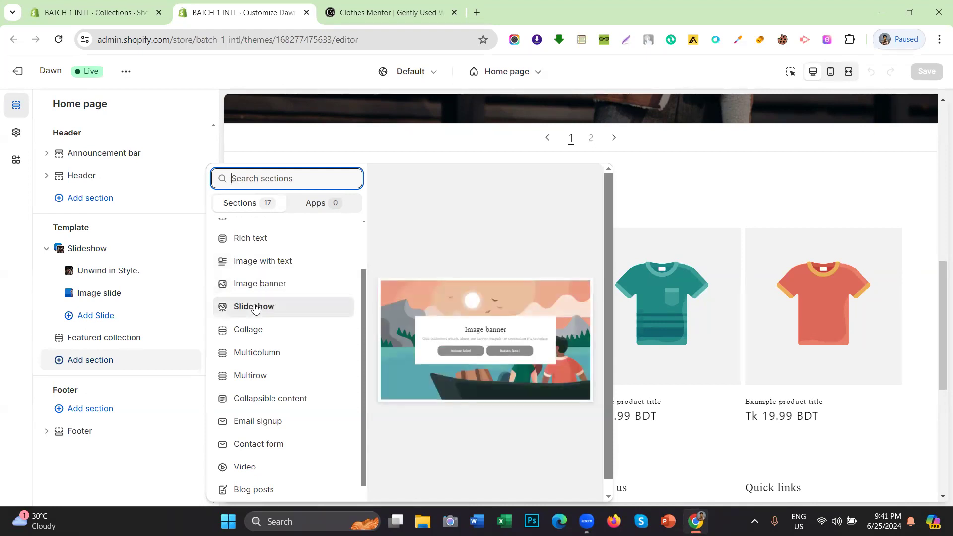
scroll(252, 301, down, 1)
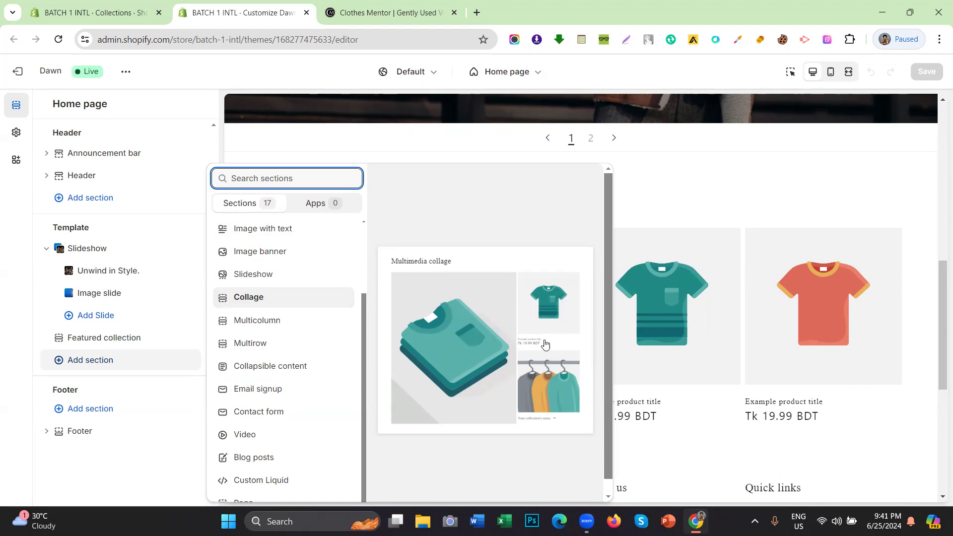
scroll(305, 323, down, 1)
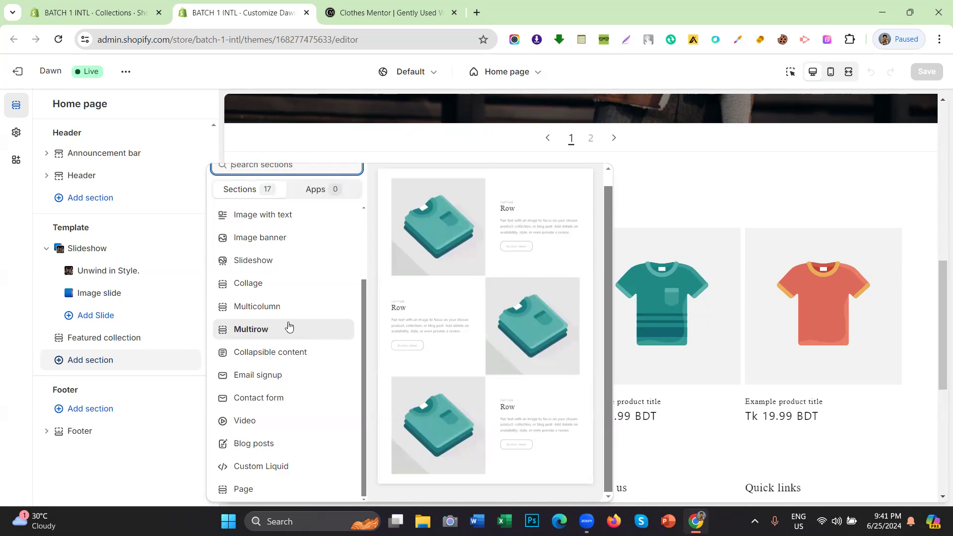
scroll(288, 326, up, 1)
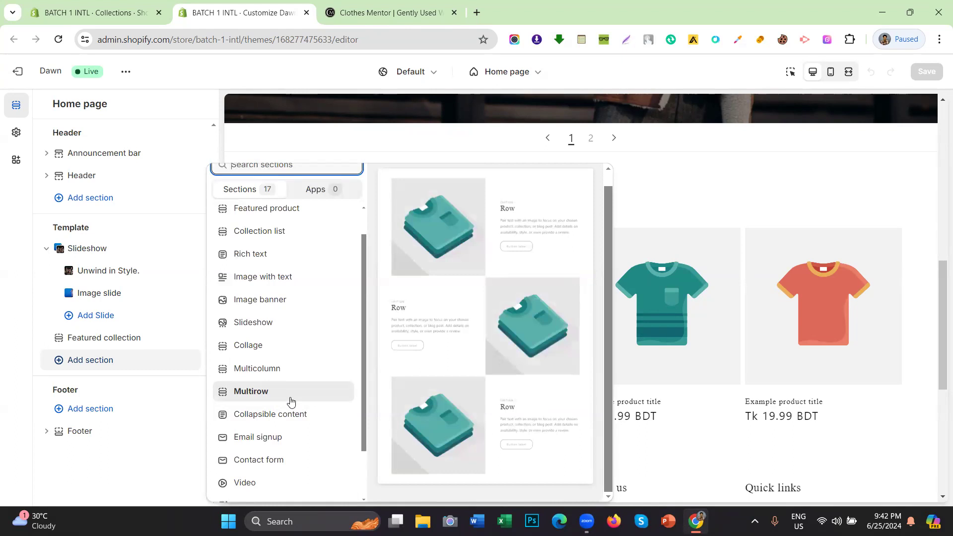
scroll(291, 399, down, 2)
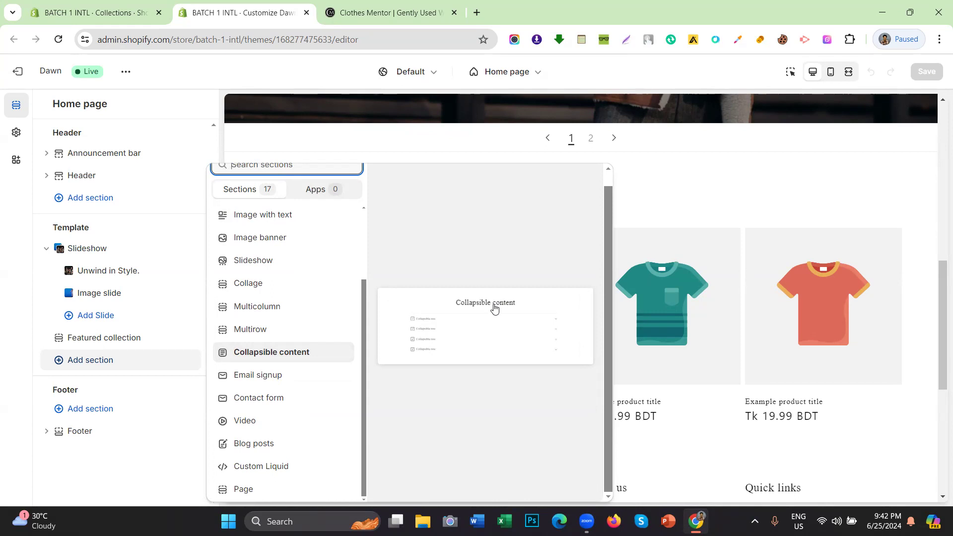
Add a Collapsible content section to the home page template and test expanding and collapsing its first row in the preview.
click(287, 352)
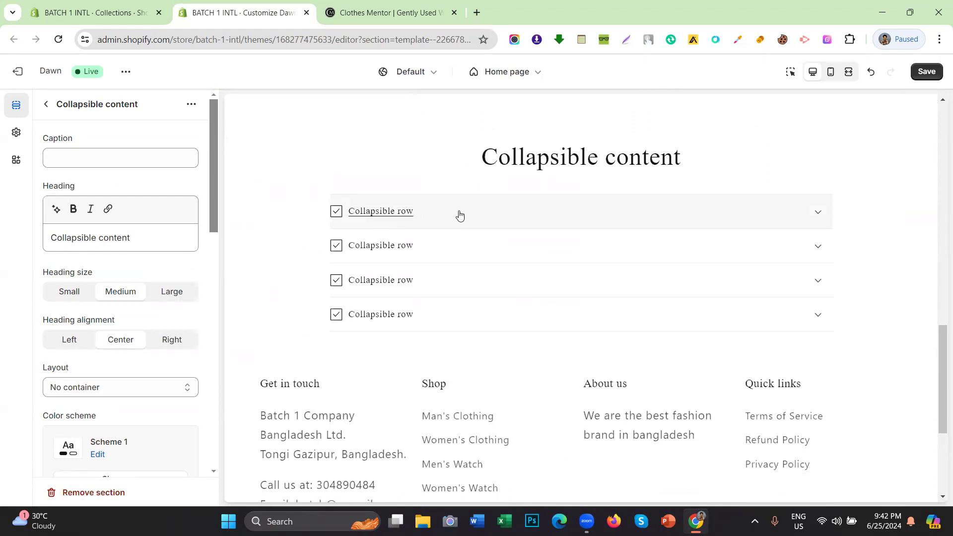
double_click(459, 215)
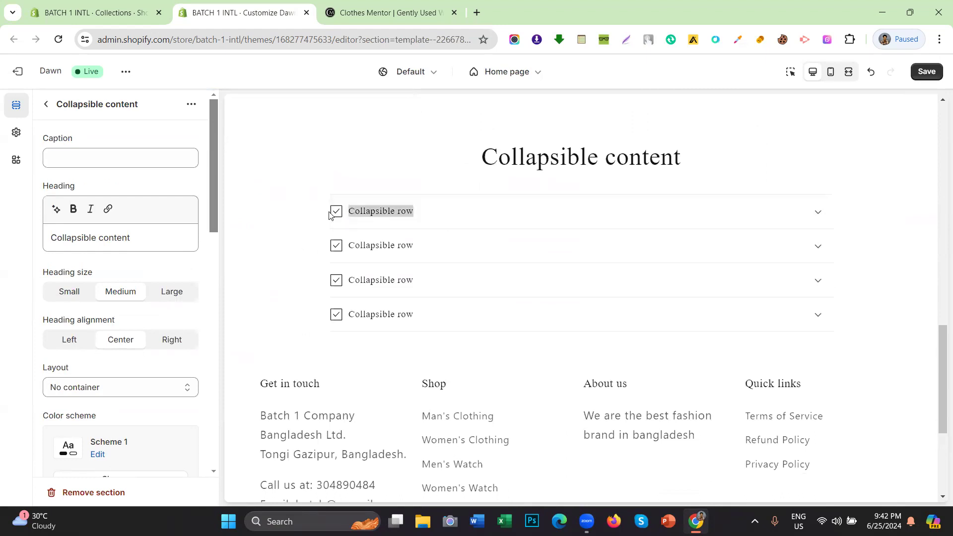
click(529, 215)
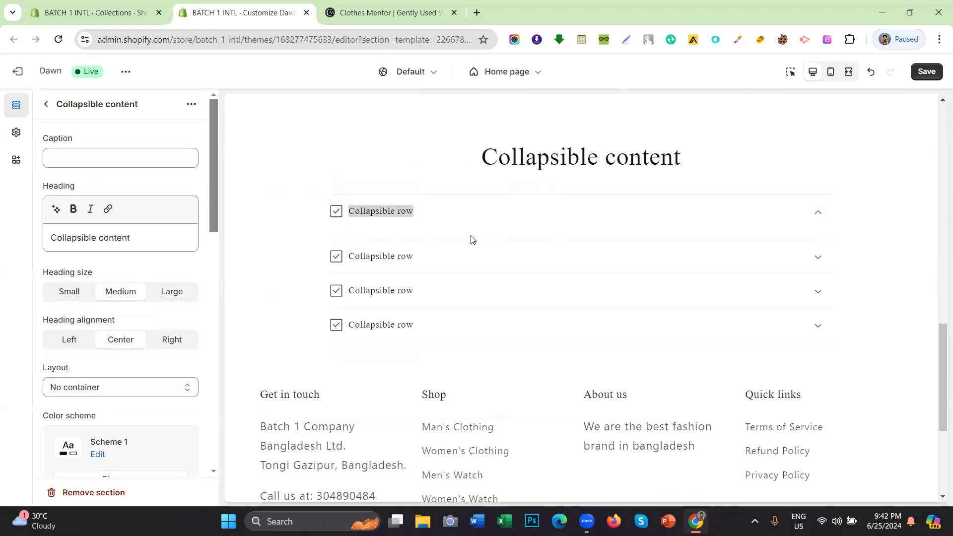
click(496, 214)
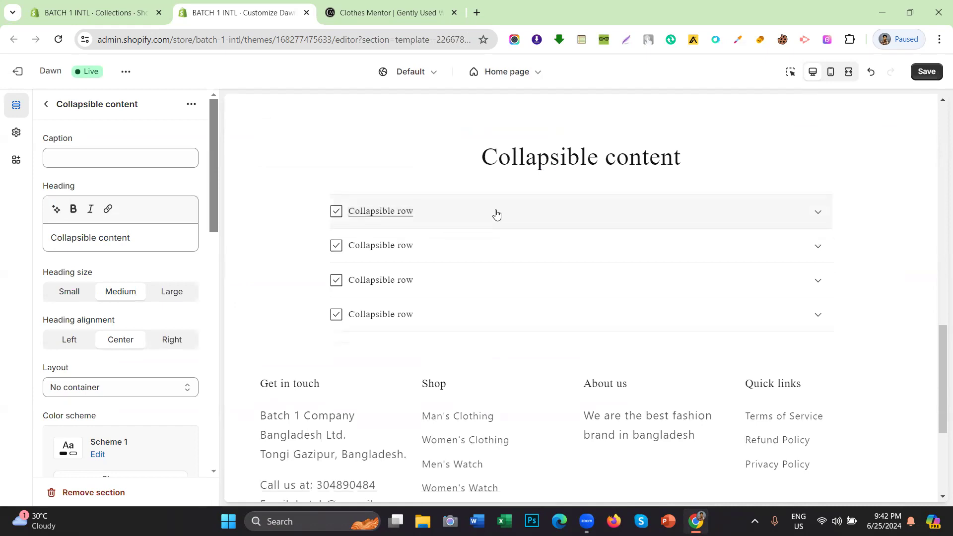
click(45, 104)
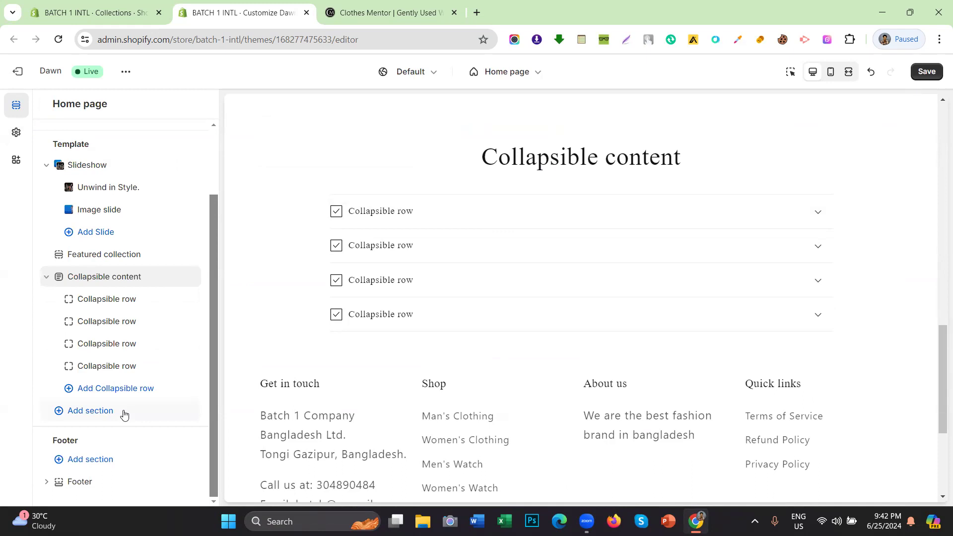
Add a Custom Liquid section below the Collapsible content section and examine its Liquid code setting.
click(124, 415)
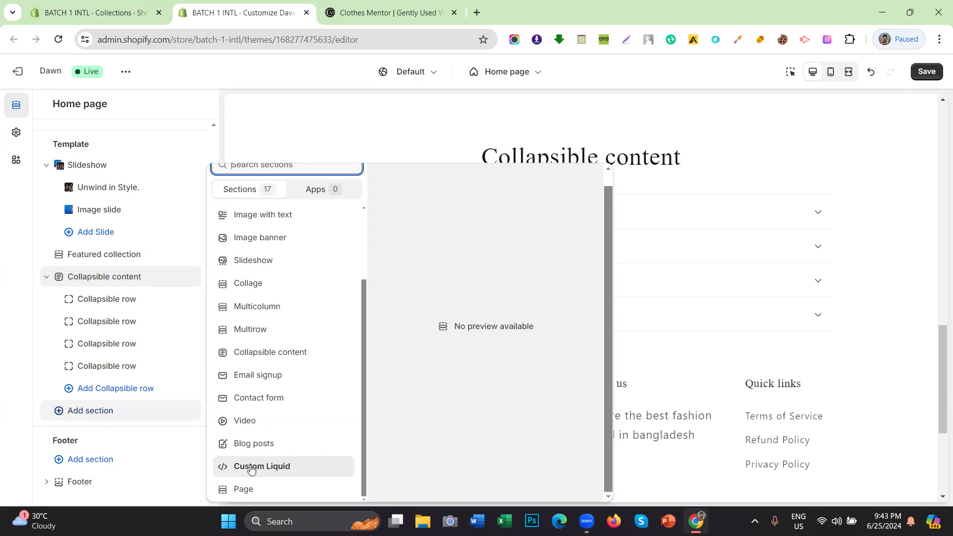
click(247, 469)
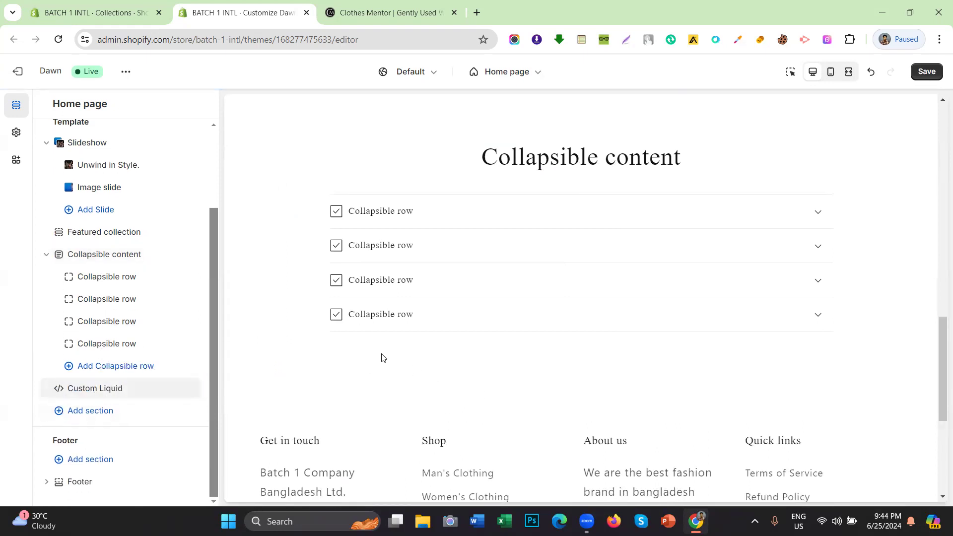
drag(382, 357, 581, 365)
click(119, 388)
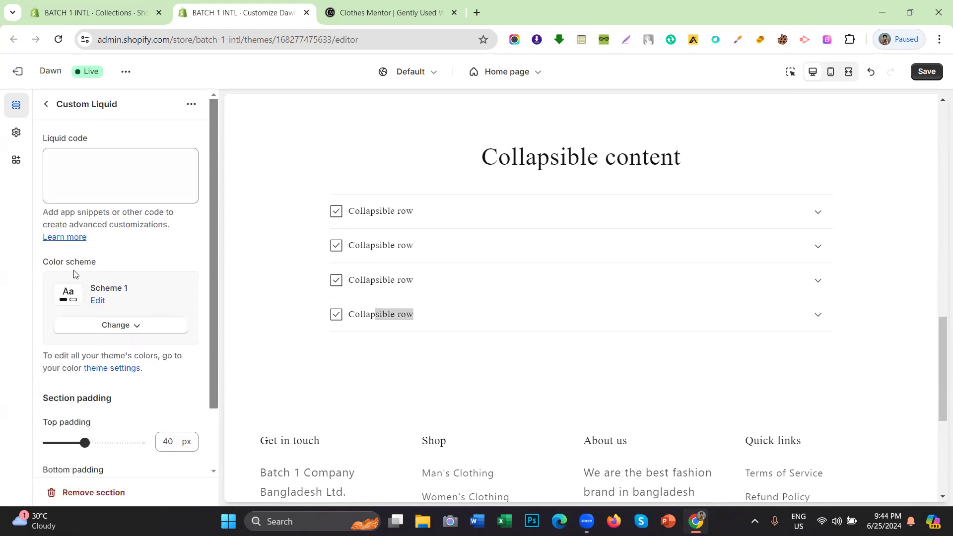
click(90, 175)
drag(94, 141, 38, 141)
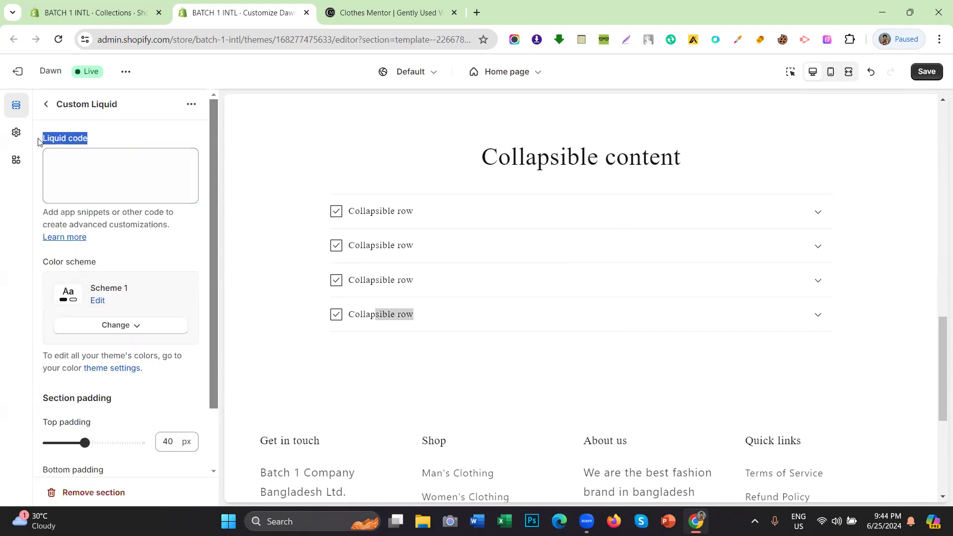
click(58, 158)
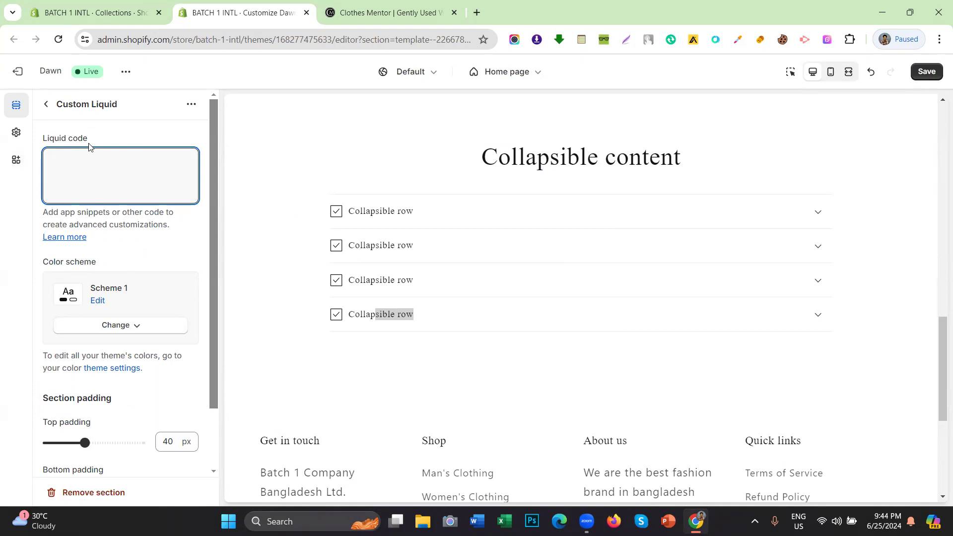
click(45, 104)
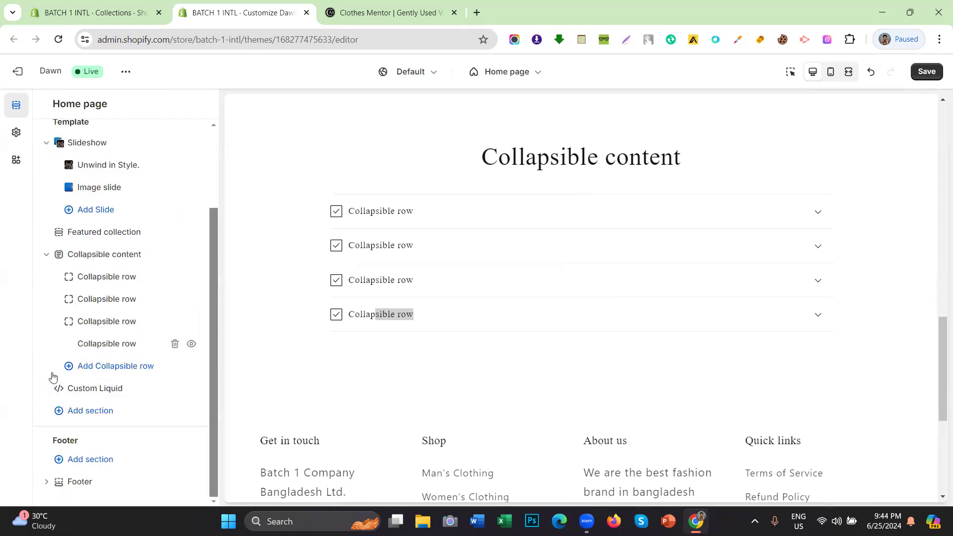
Add a Page section to the home page template, and delete both it and the Custom Liquid section.
click(96, 411)
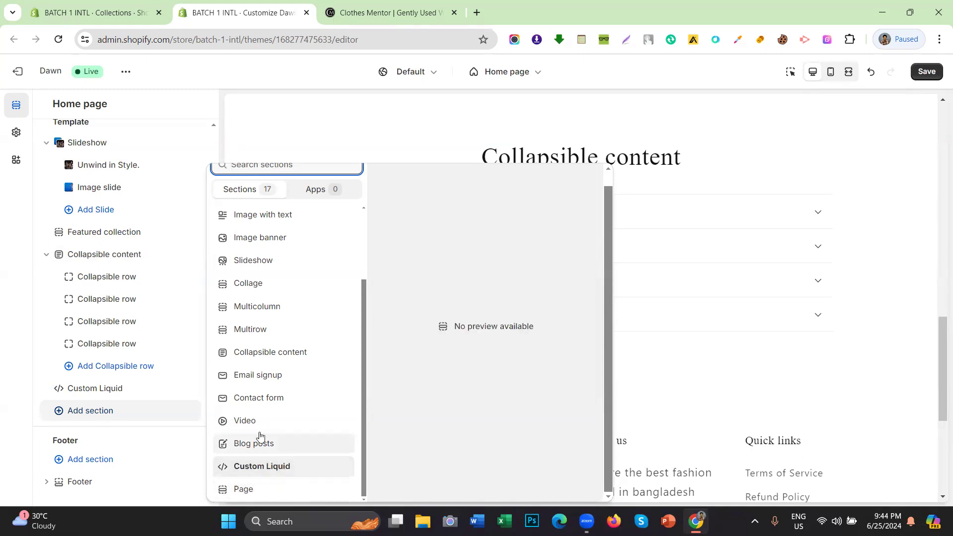
click(254, 490)
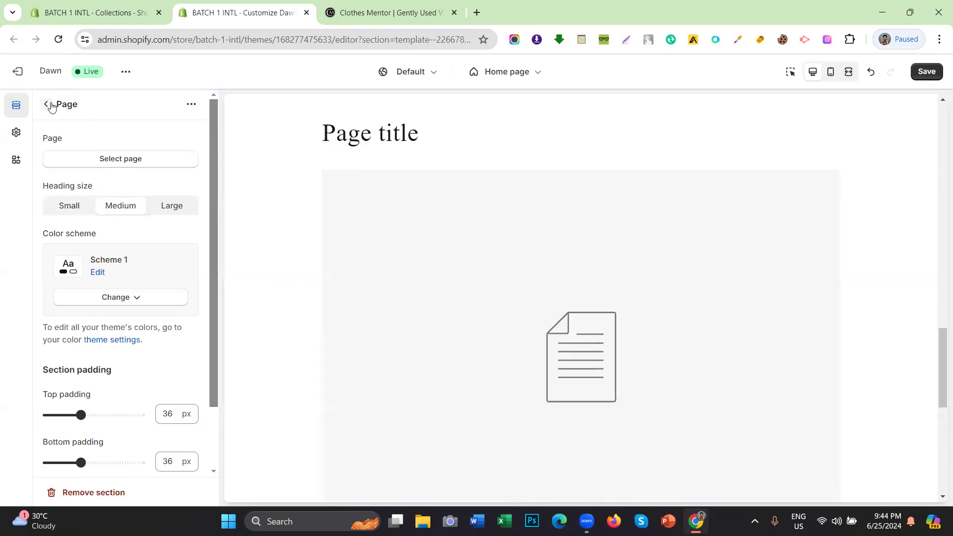
click(47, 105)
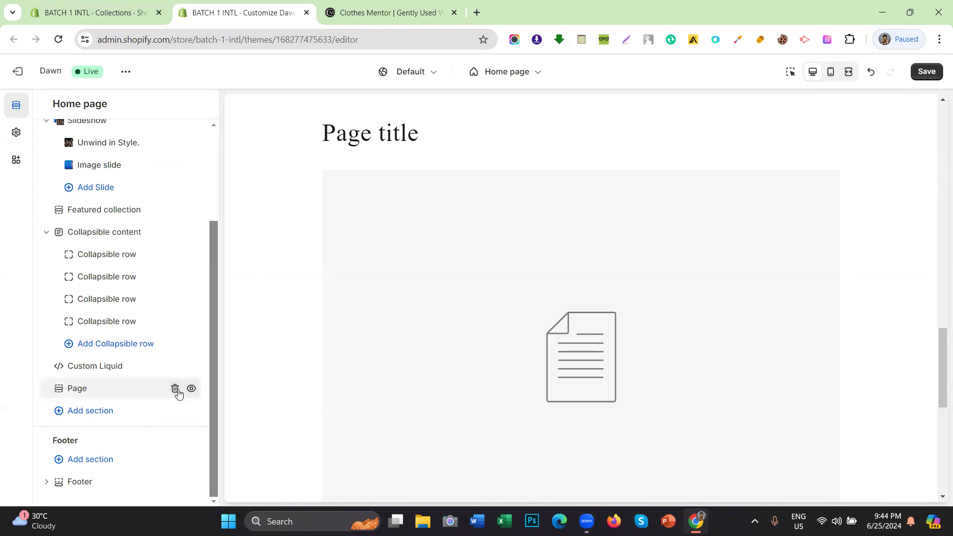
click(175, 389)
click(176, 389)
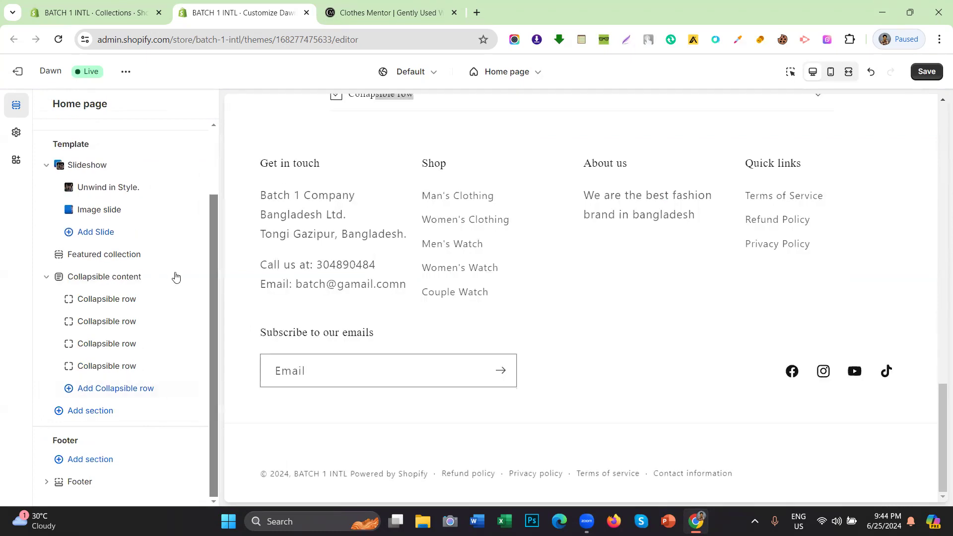
Delete the Collapsible content section from the home page template.
click(175, 276)
scroll(395, 277, up, 10)
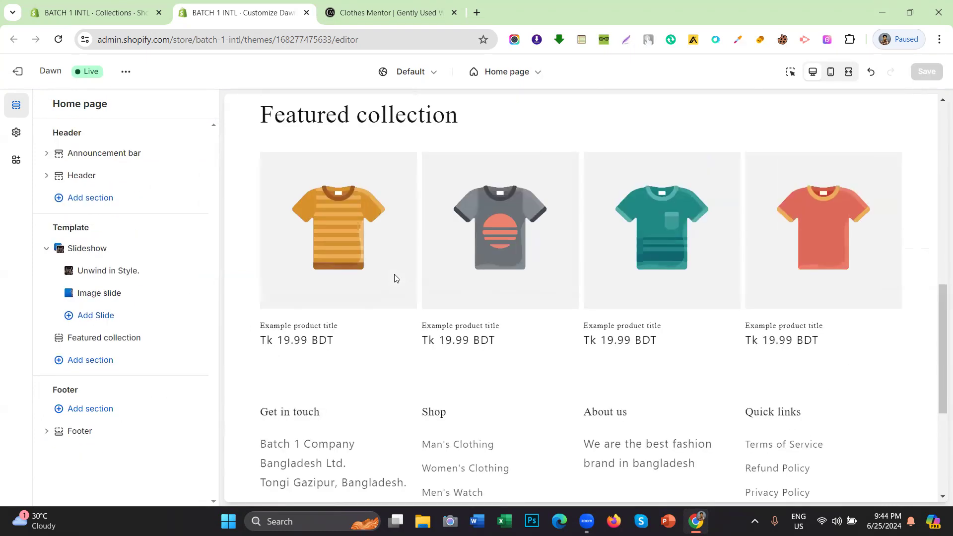
scroll(436, 213, down, 5)
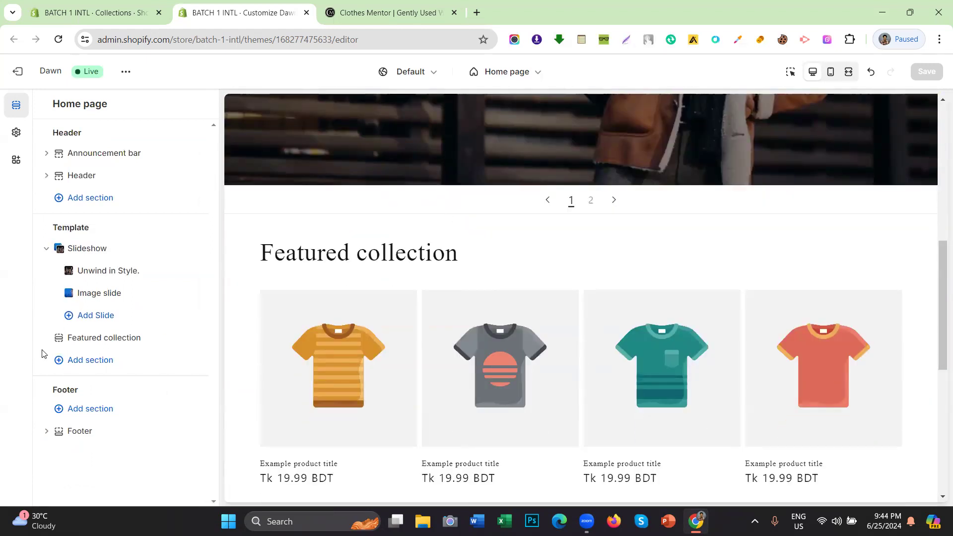
click(65, 371)
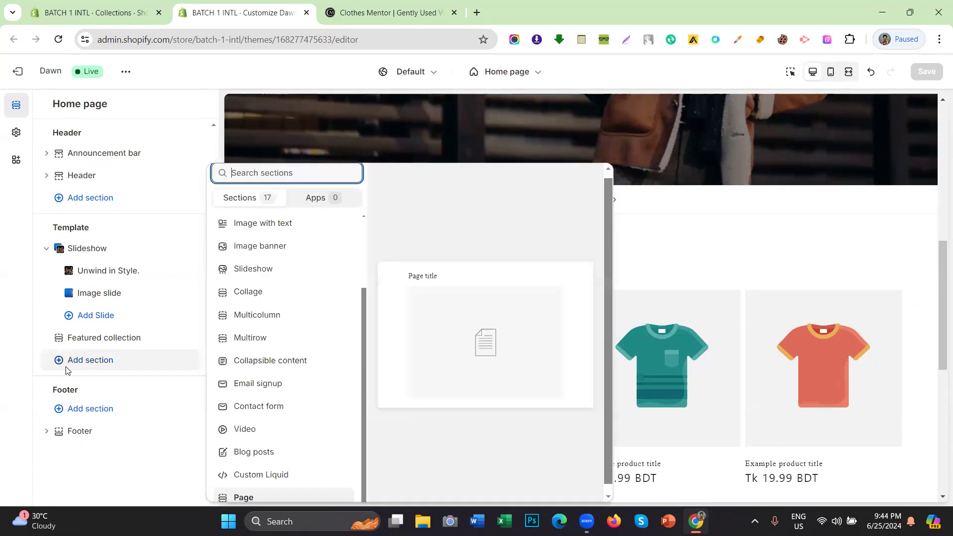
scroll(331, 232, up, 2)
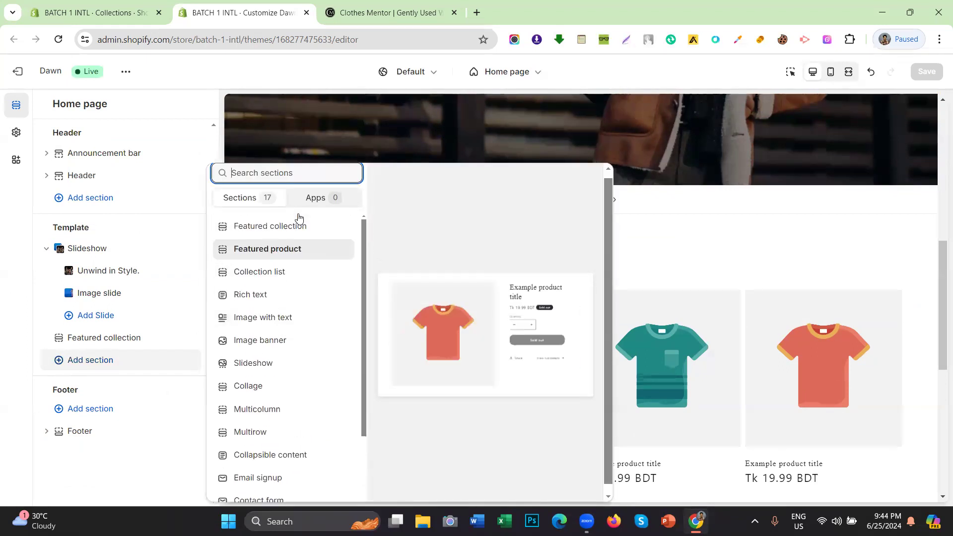
click(2, 230)
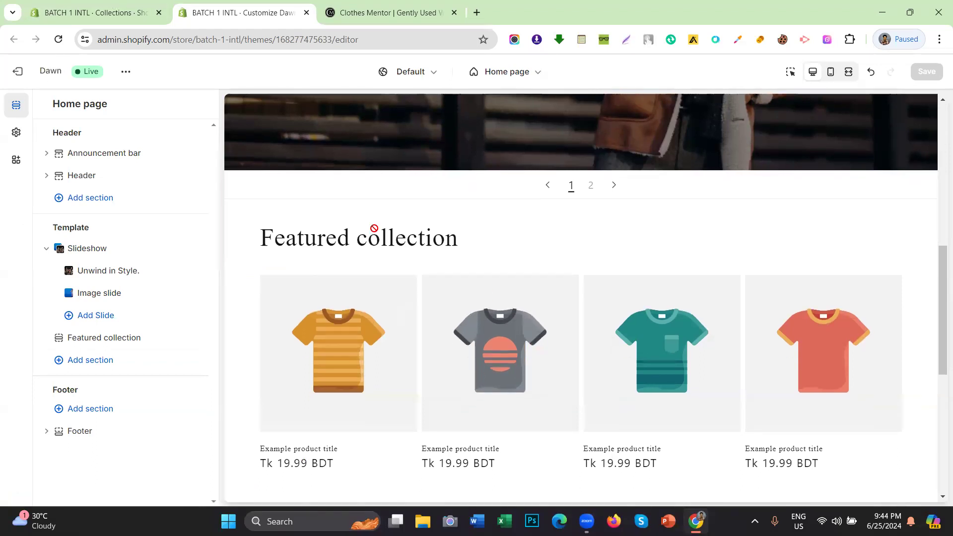
Examine the Slideshow, Featured collection and footer layout in the home page preview.
scroll(368, 229, down, 4)
scroll(403, 249, up, 4)
scroll(418, 292, up, 2)
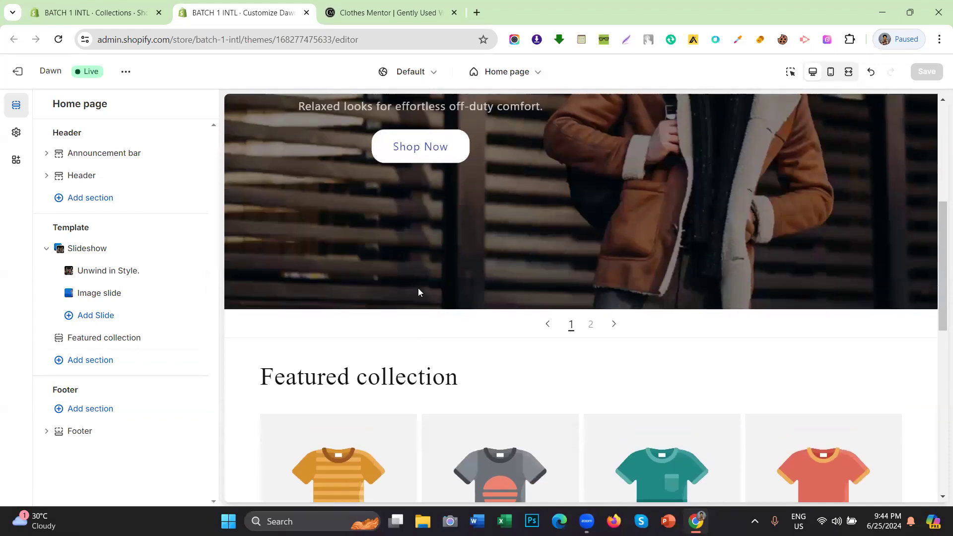
scroll(417, 292, down, 3)
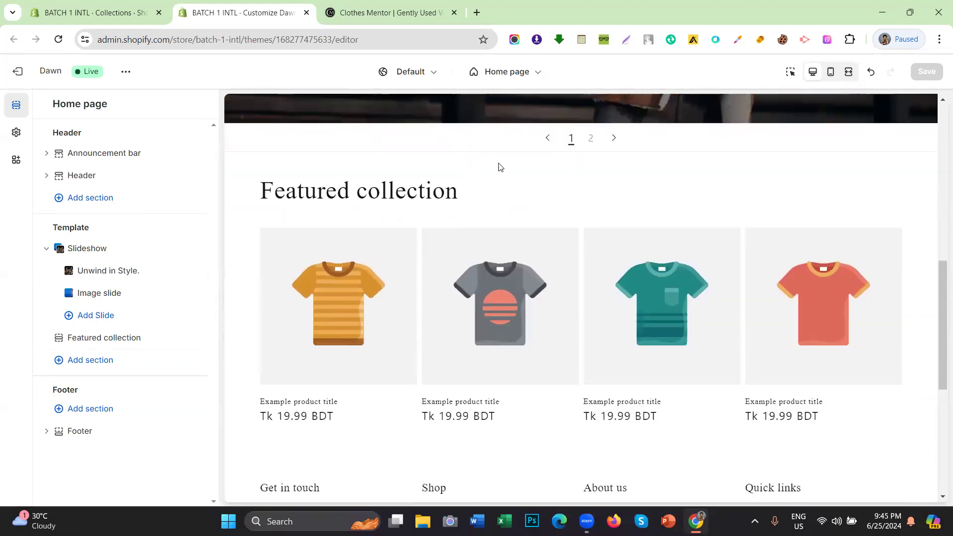
scroll(481, 314, up, 2)
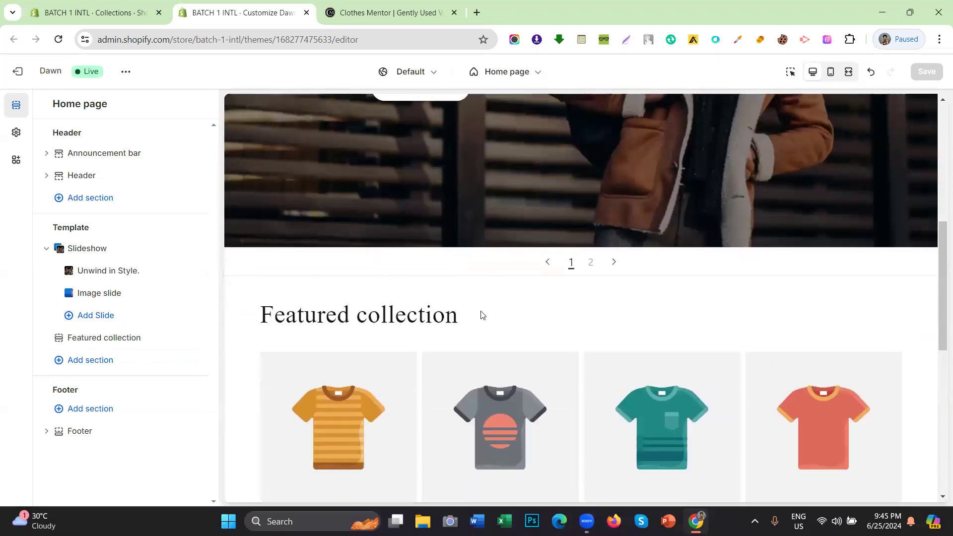
scroll(387, 265, up, 3)
scroll(383, 220, up, 3)
scroll(425, 207, down, 7)
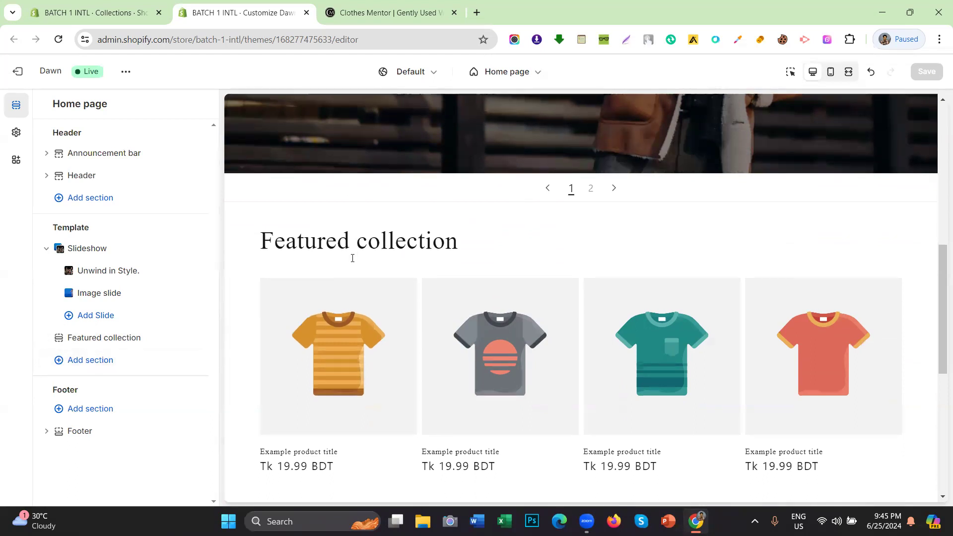
scroll(407, 261, down, 6)
scroll(485, 286, up, 6)
scroll(347, 219, down, 3)
scroll(357, 221, up, 4)
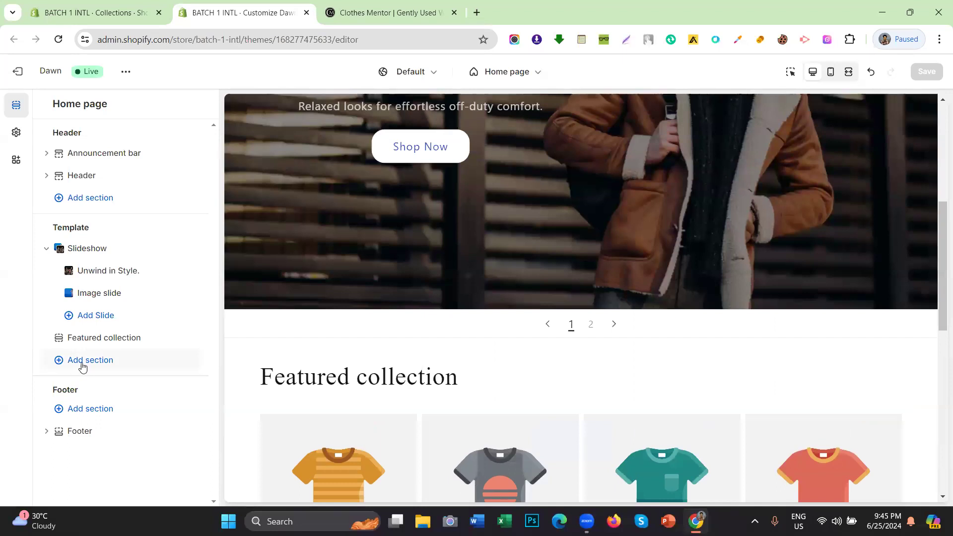
Check the store's existing collections in the Collections tab, and add a Collection list section below Featured collection in the theme editor.
click(82, 365)
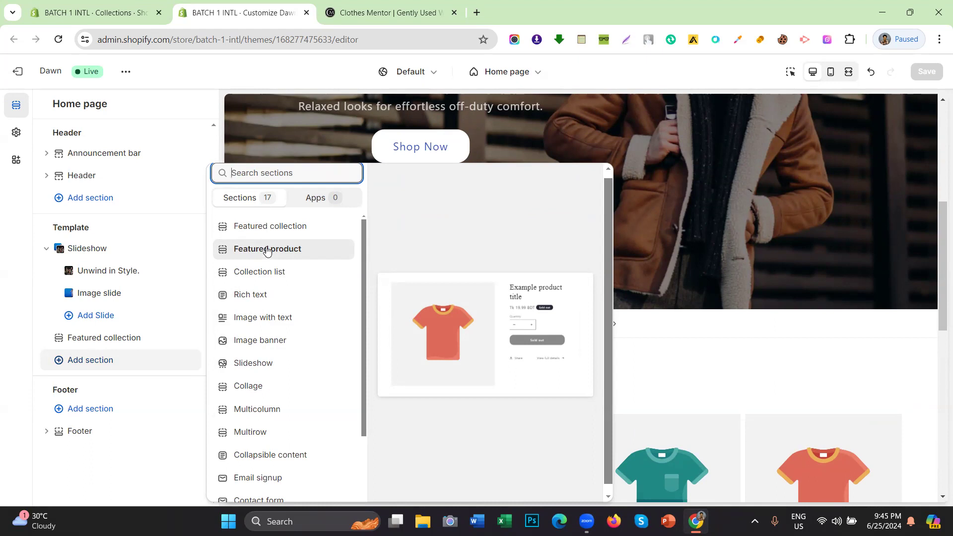
click(138, 10)
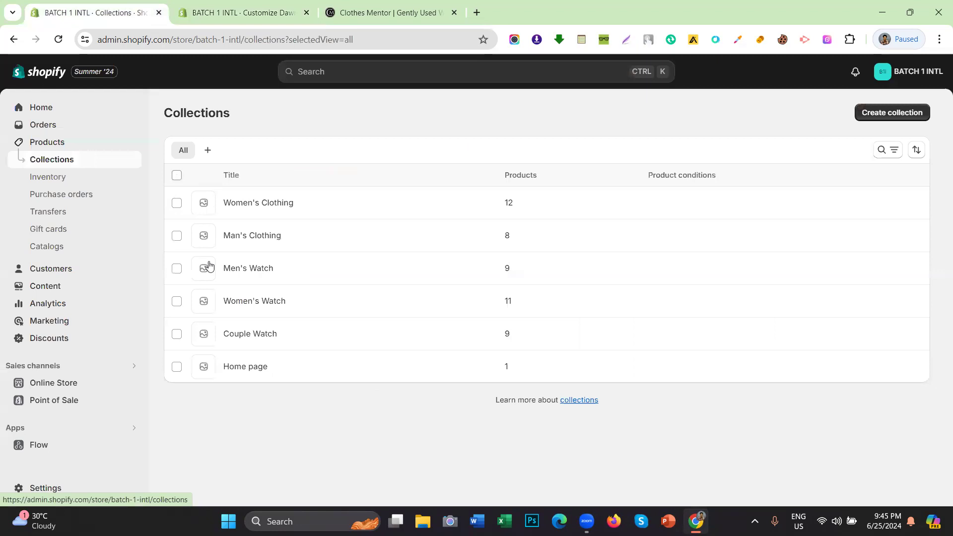
click(220, 4)
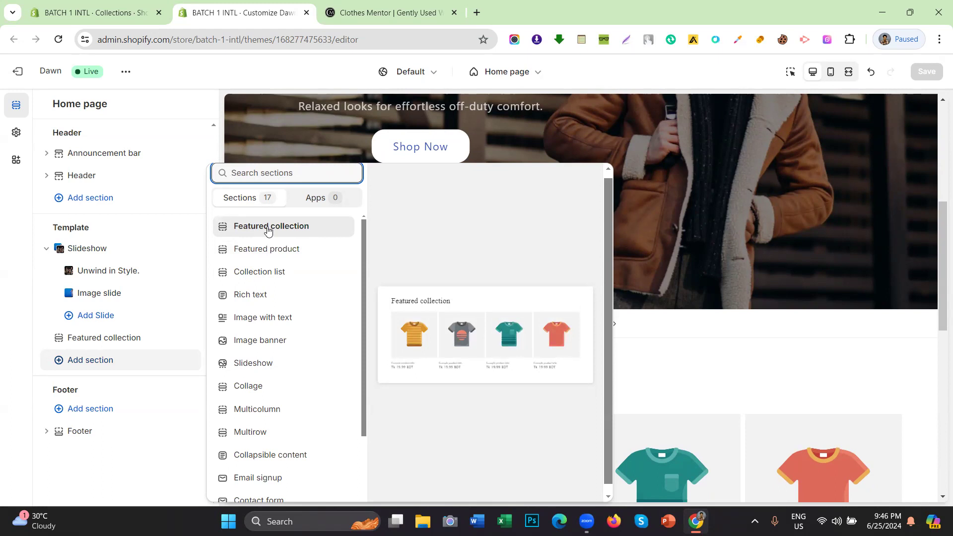
click(267, 271)
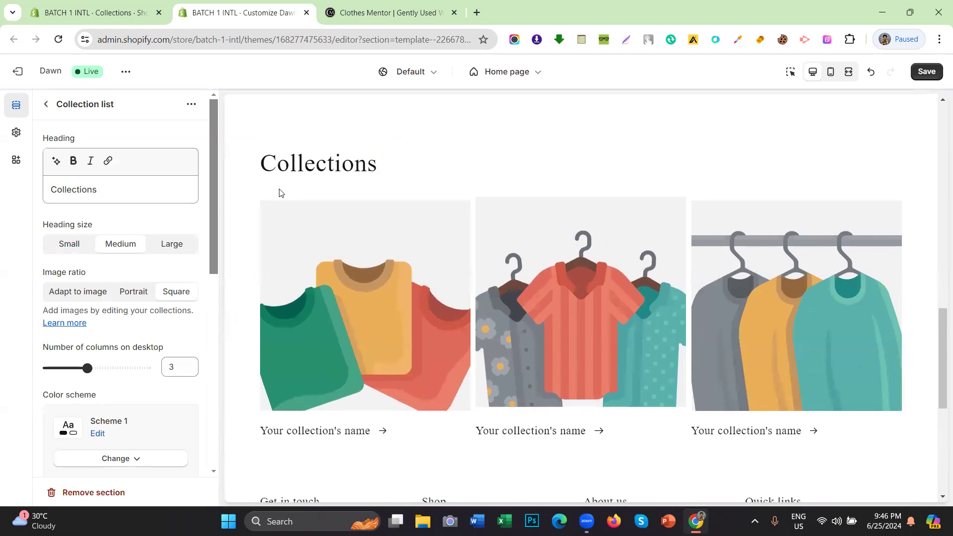
click(47, 106)
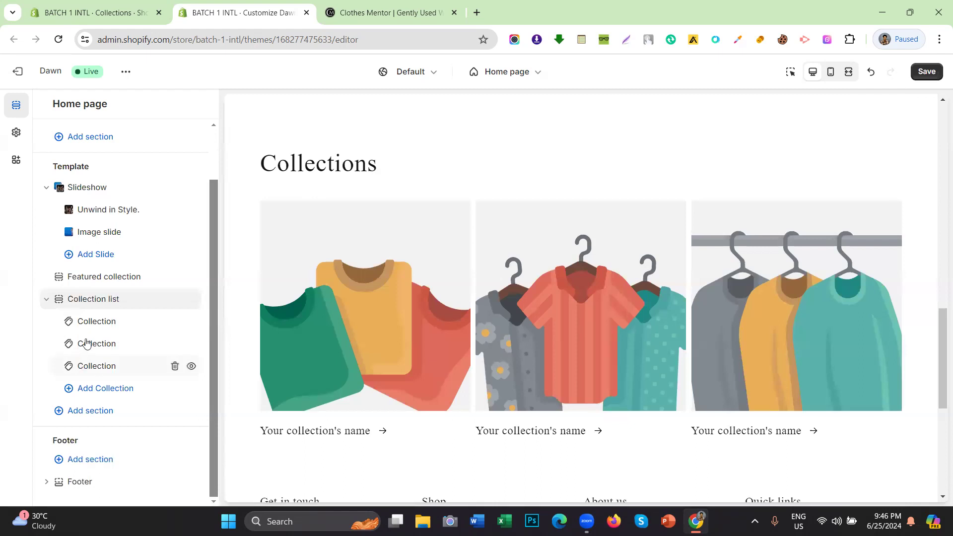
Examine the Collection list section in the preview and compare its blocks with the store's collections in the Collections tab.
scroll(502, 311, down, 1)
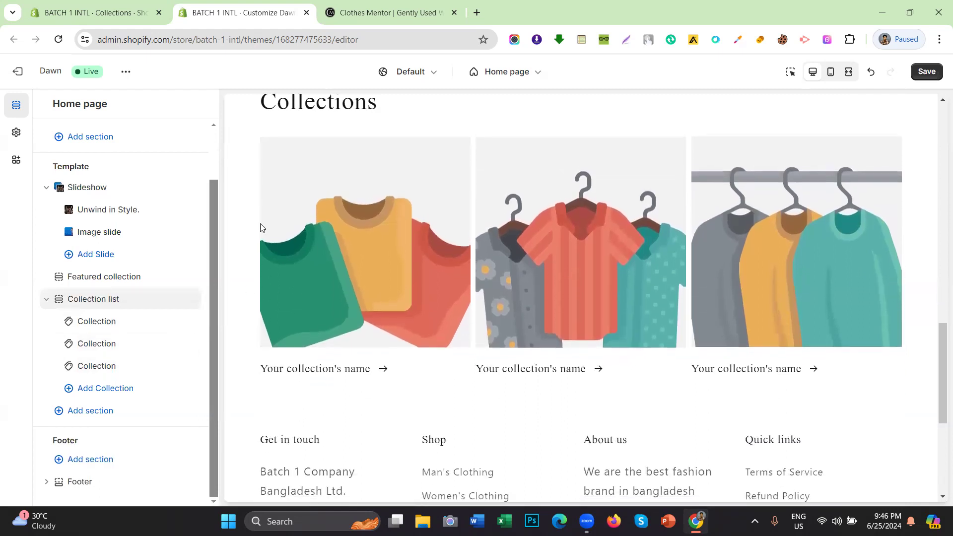
scroll(435, 196, up, 2)
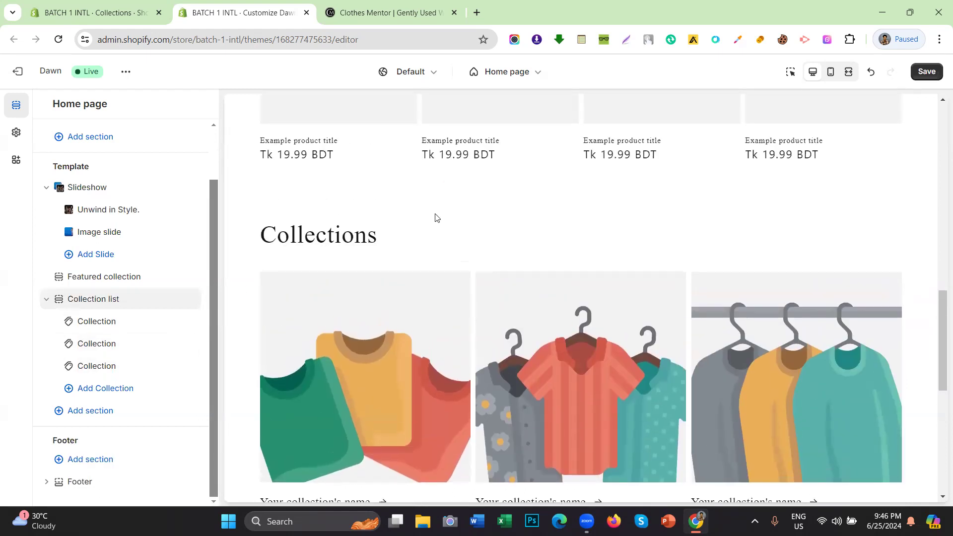
scroll(422, 222, up, 2)
scroll(410, 227, down, 3)
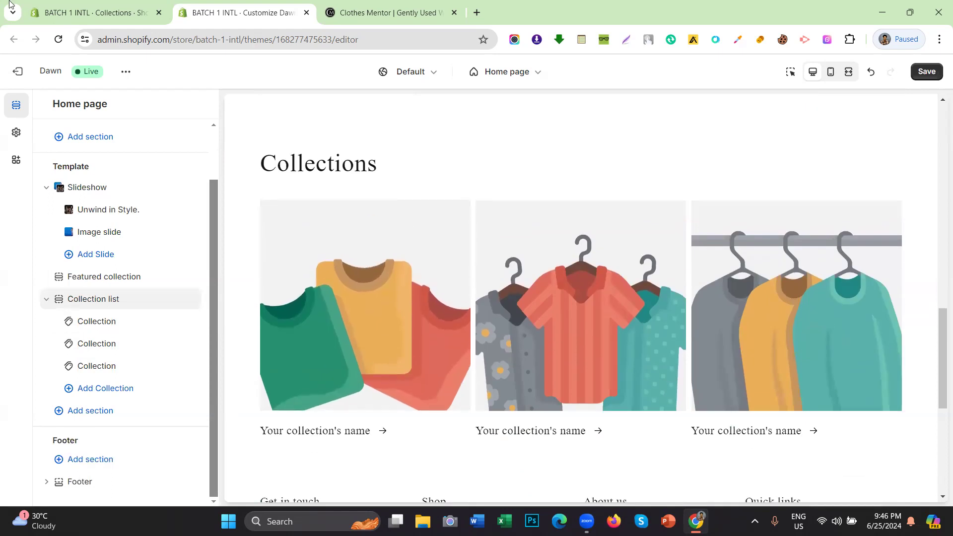
click(57, 3)
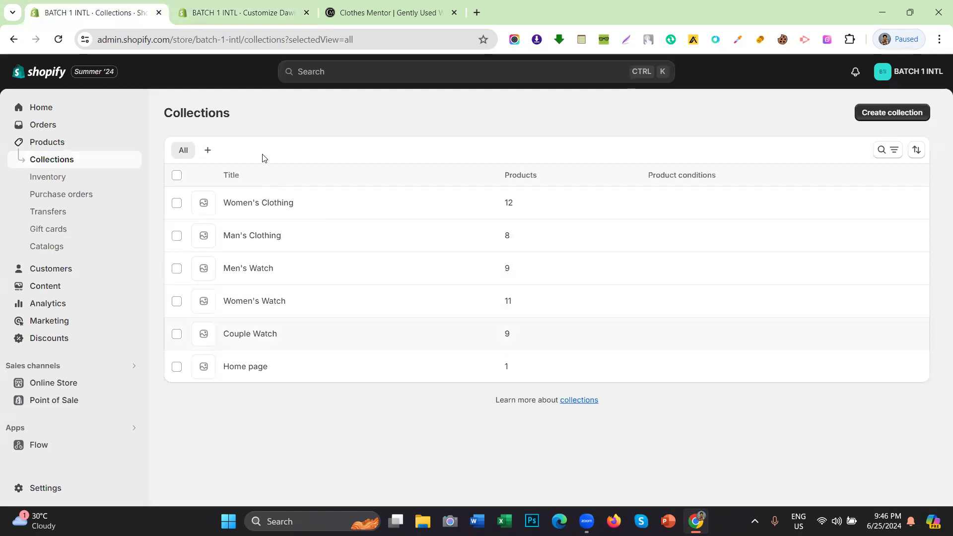
click(220, 5)
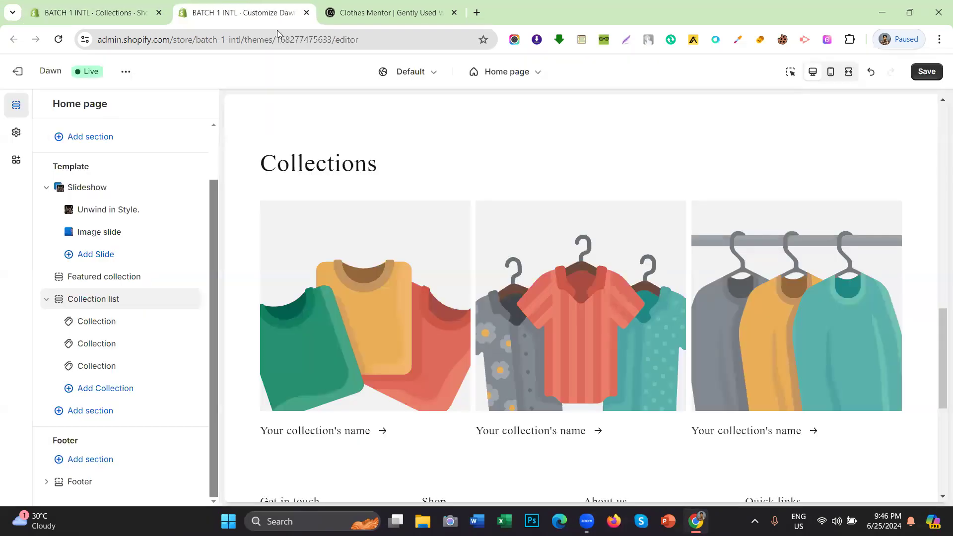
click(85, 6)
click(214, 2)
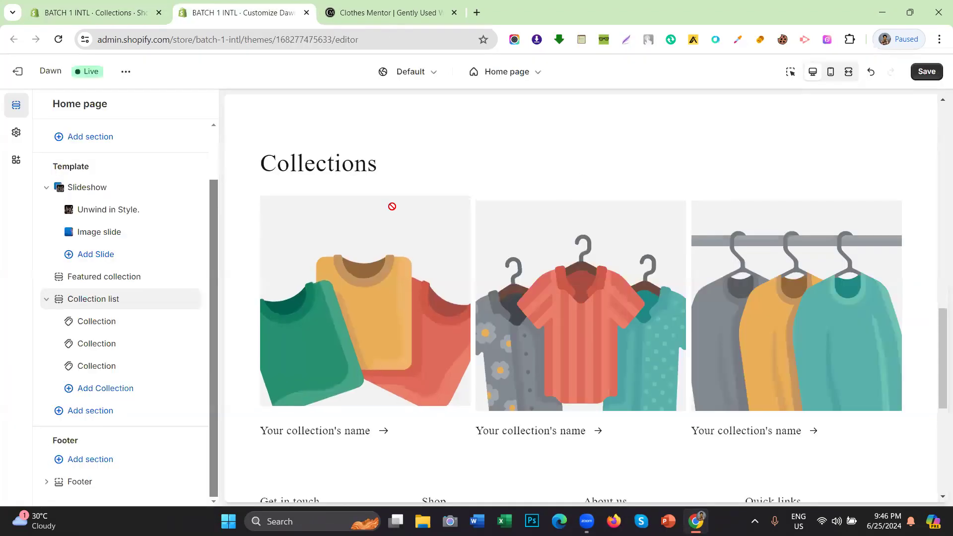
Add two more Collection blocks to the Collection list section.
mouse_move(100, 310)
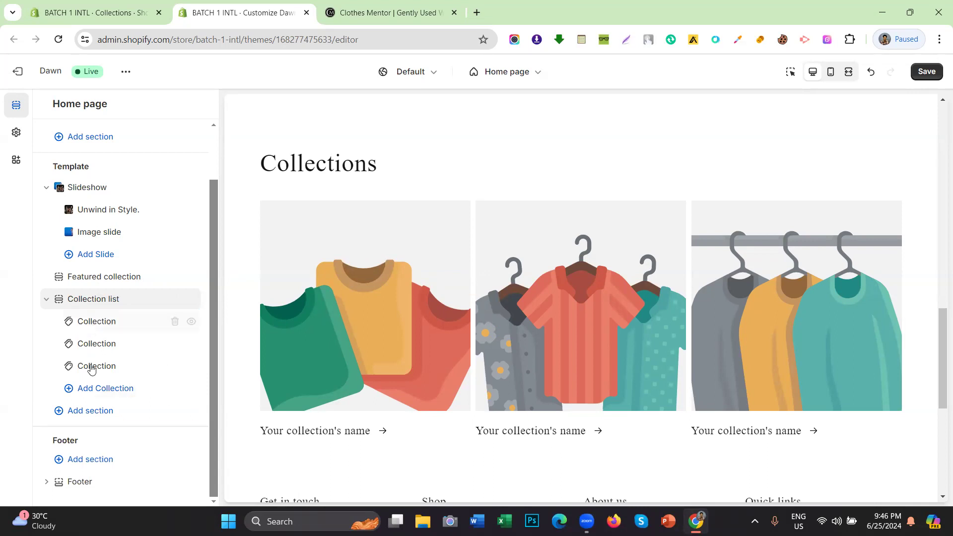
click(91, 390)
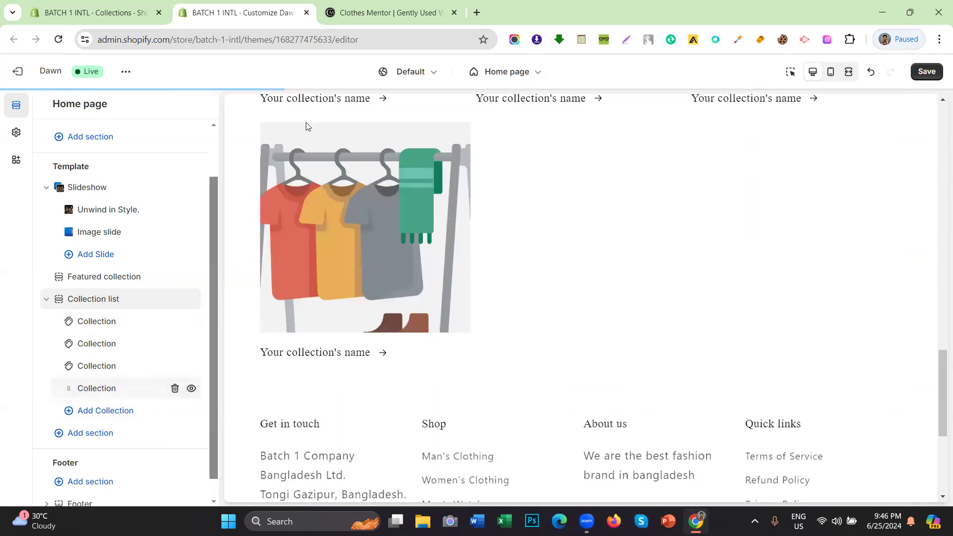
click(112, 412)
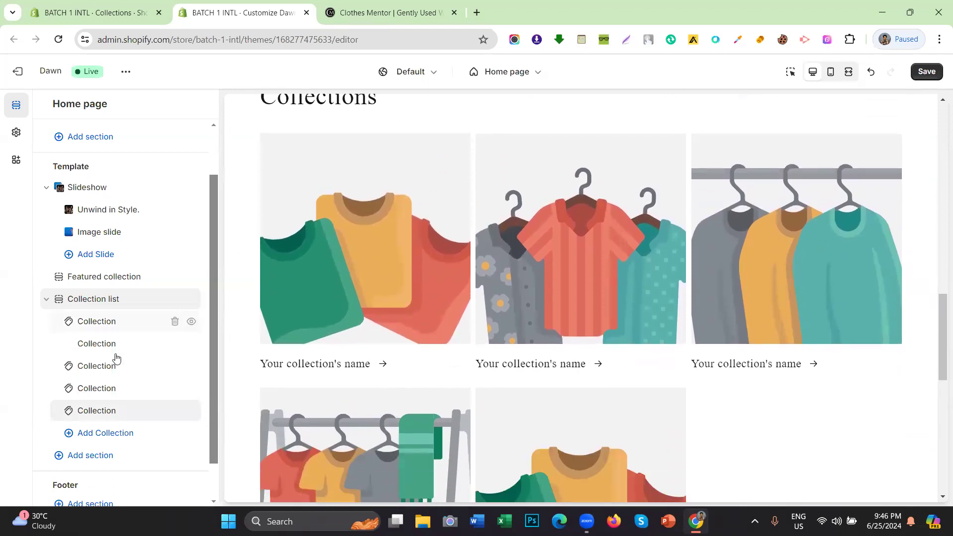
Assign the Man's Clothing collection to the first block of the Collection list.
click(99, 324)
click(108, 164)
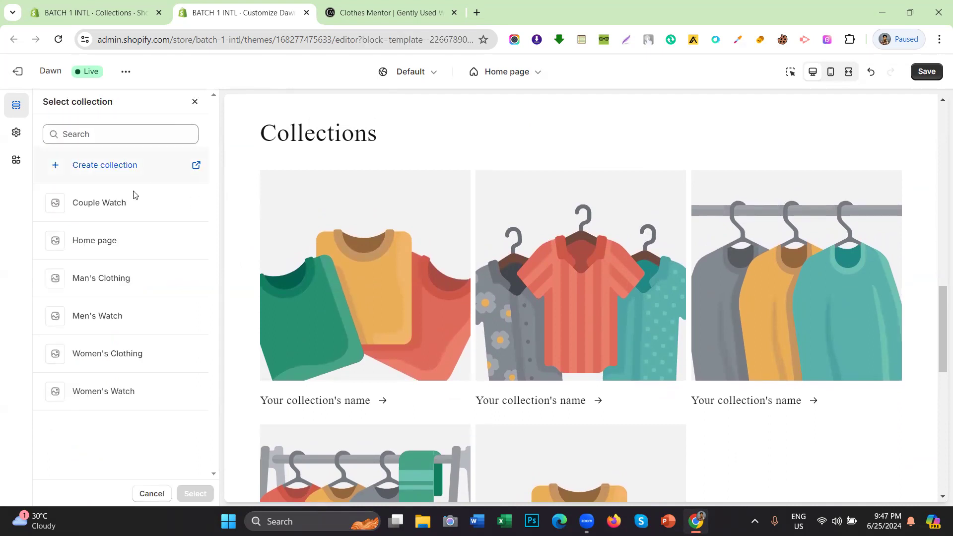
click(122, 276)
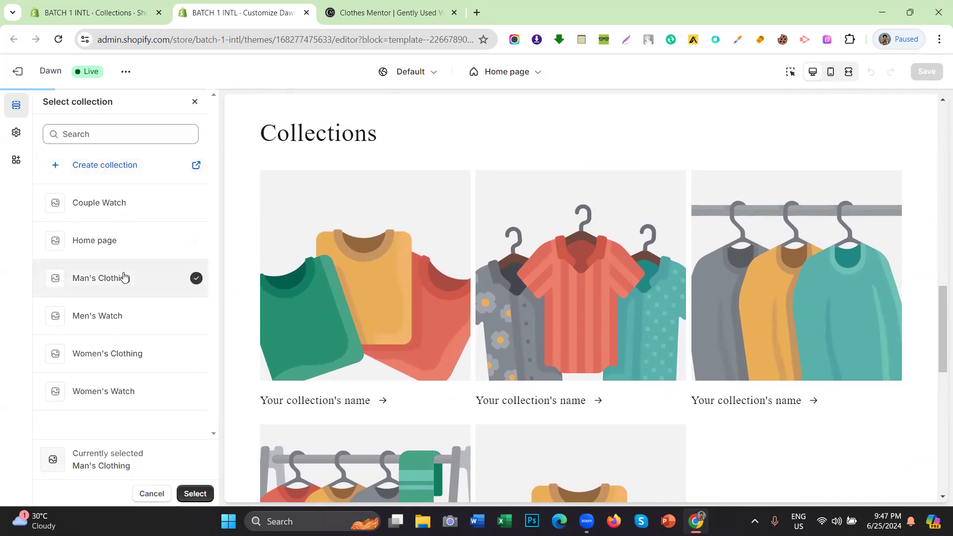
click(186, 499)
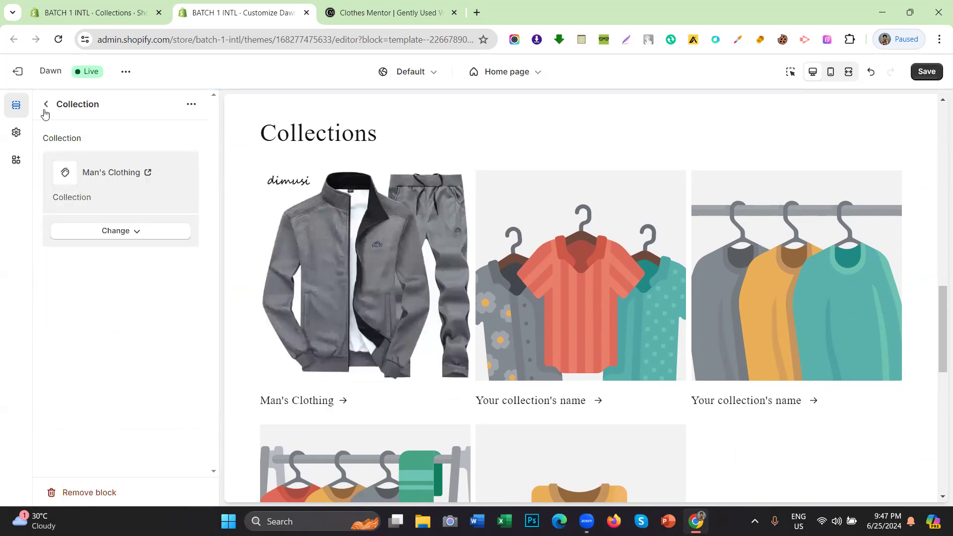
click(46, 104)
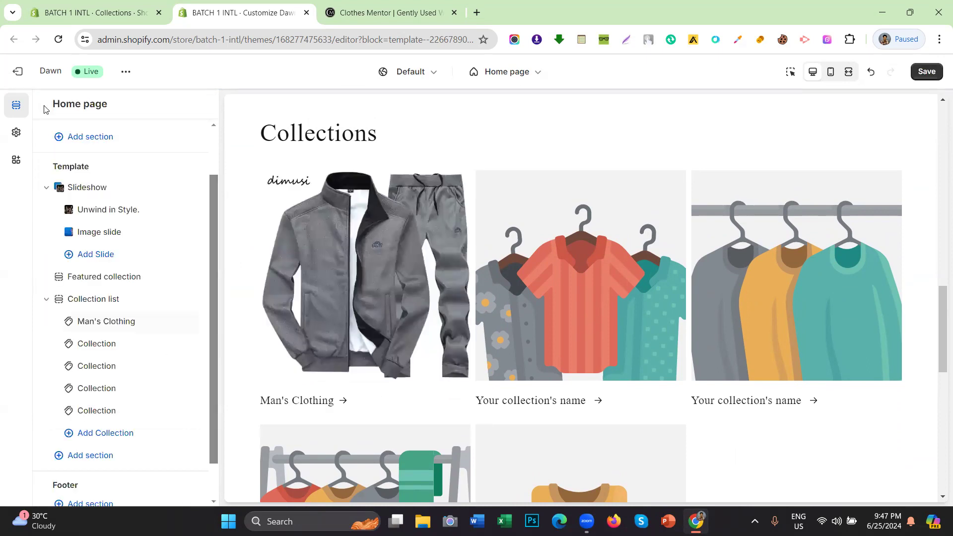
click(96, 347)
click(97, 160)
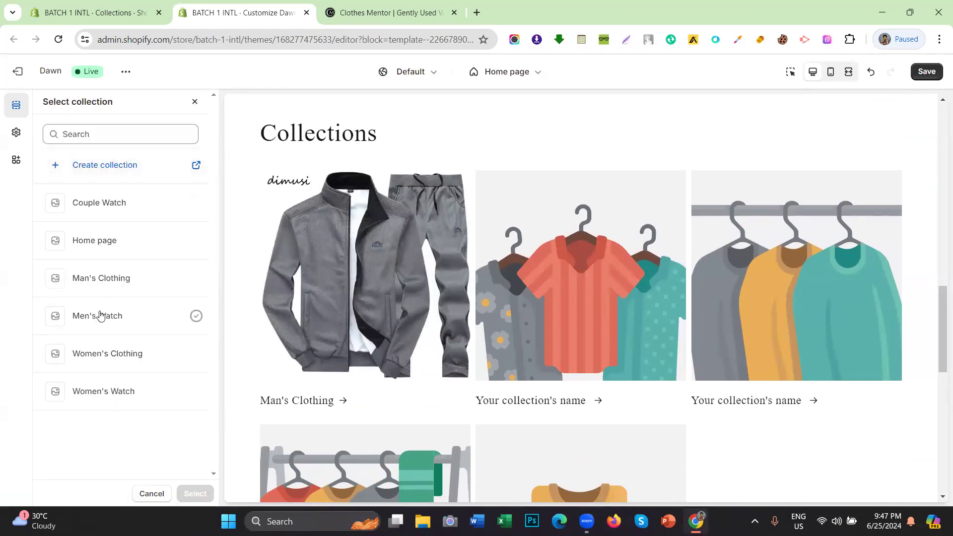
click(99, 315)
click(195, 494)
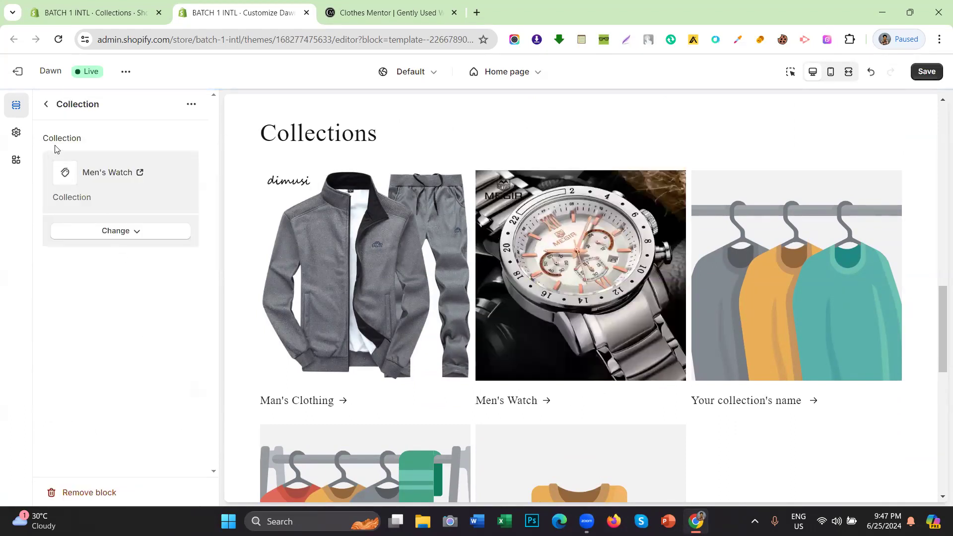
click(47, 104)
Assign the Women's Clothing collection to the third block of the Collection list.
click(94, 367)
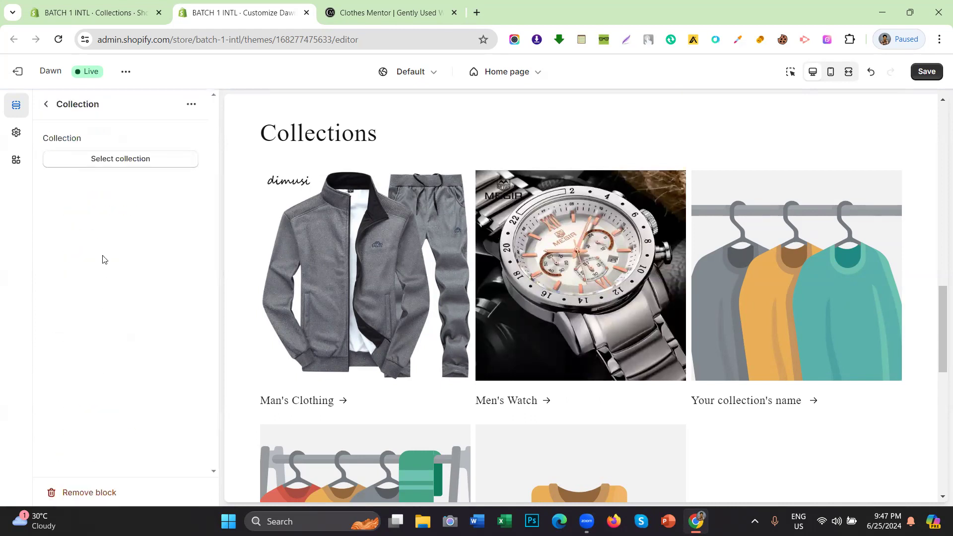
click(114, 158)
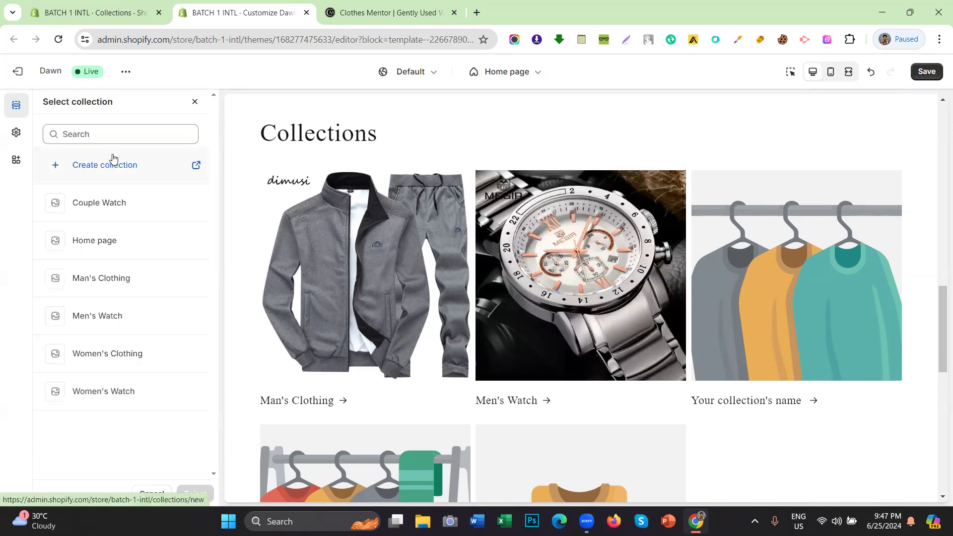
click(124, 353)
click(195, 493)
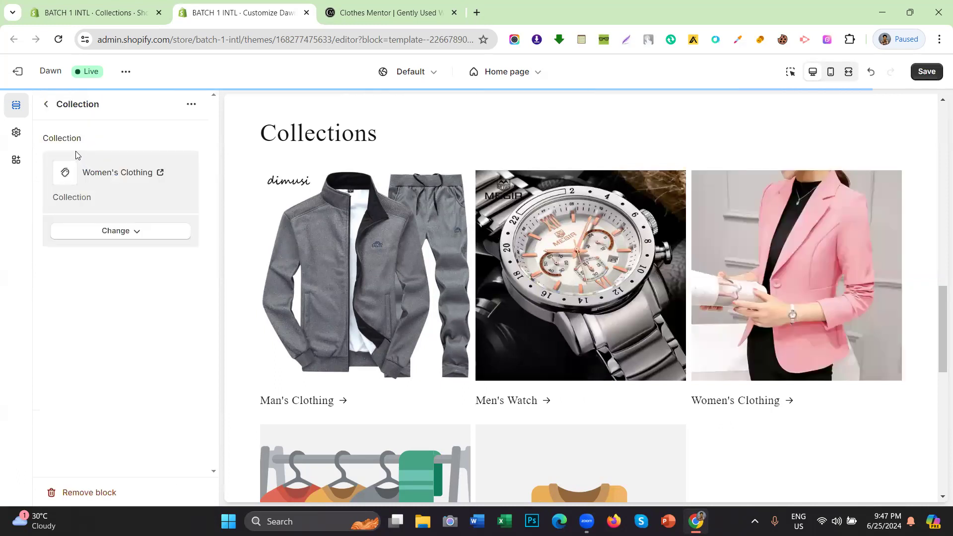
click(42, 106)
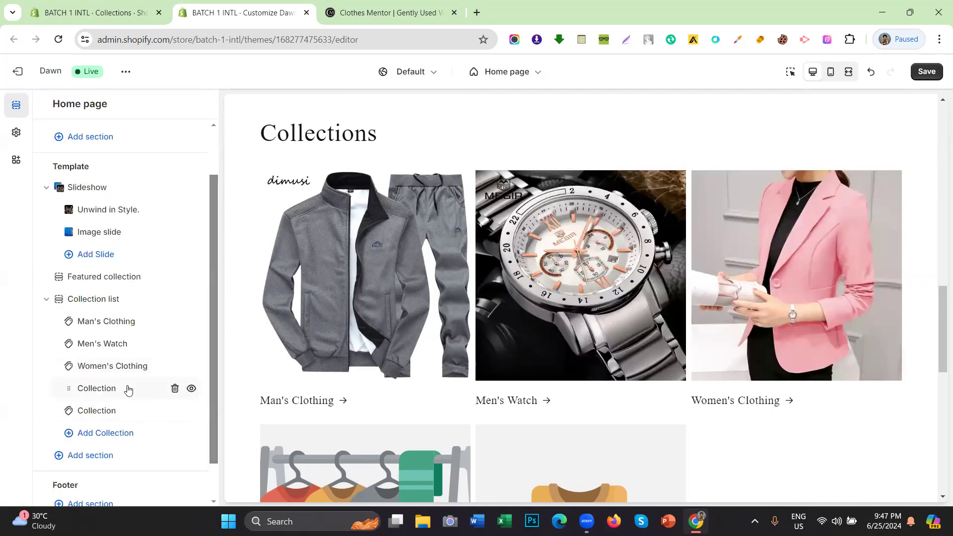
click(128, 387)
click(111, 159)
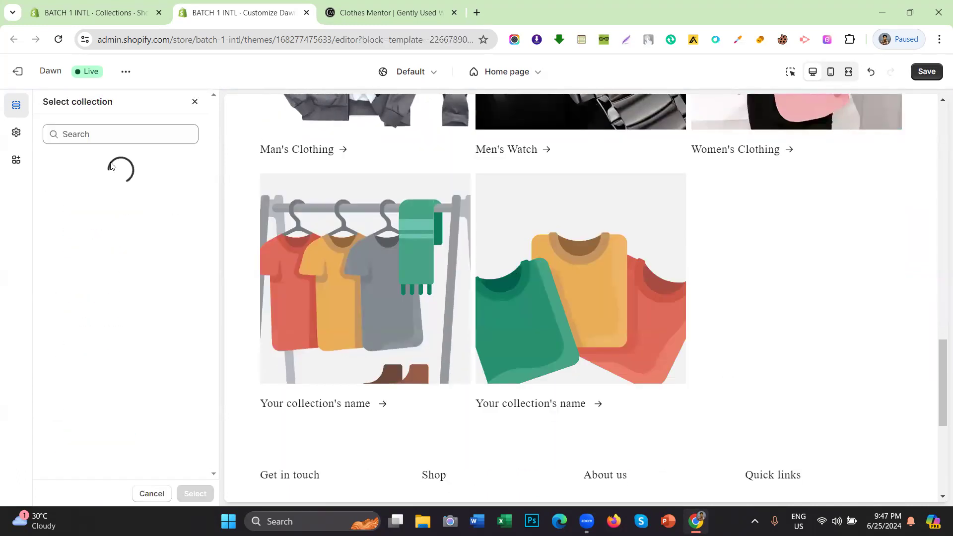
click(133, 407)
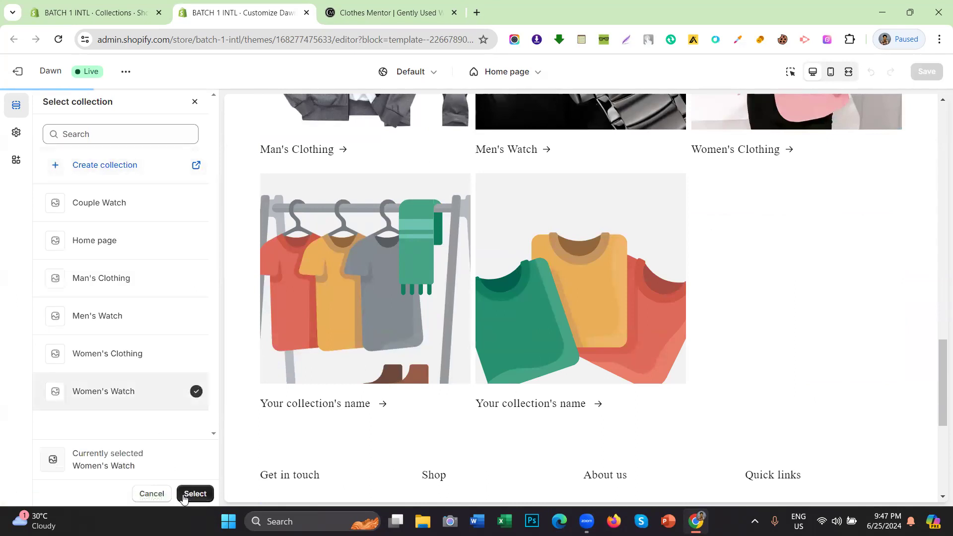
click(195, 493)
click(43, 103)
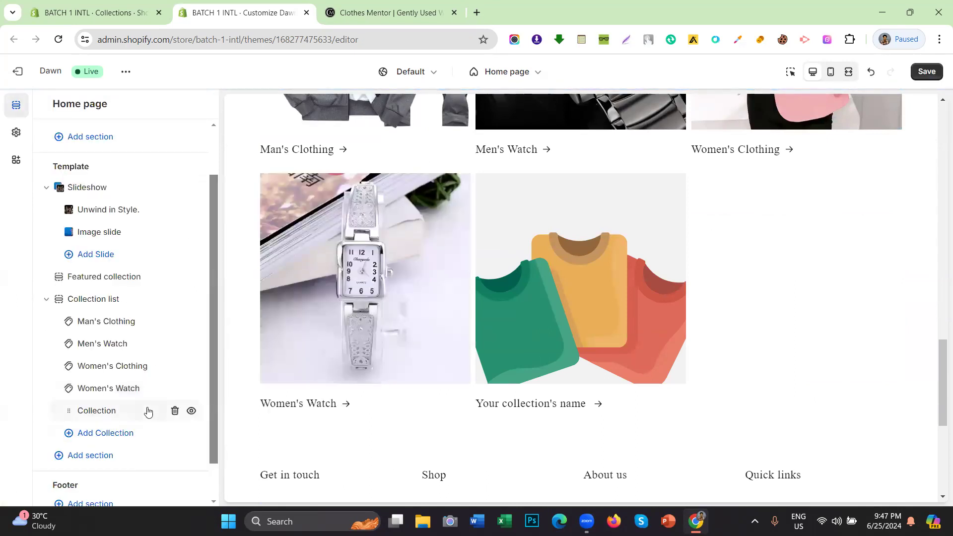
Assign the Couple Watch collection to the fifth block of the Collection list and save the theme changes.
click(148, 413)
click(77, 157)
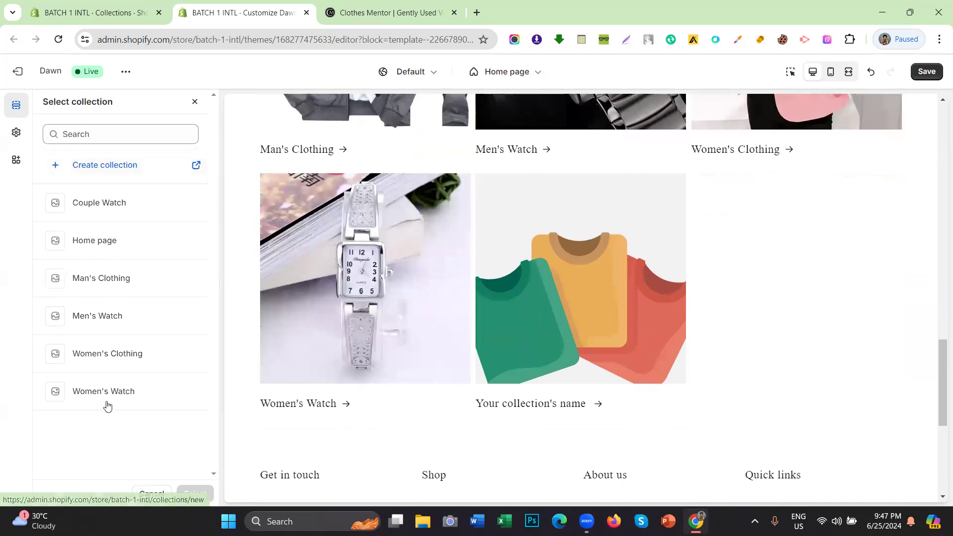
click(125, 220)
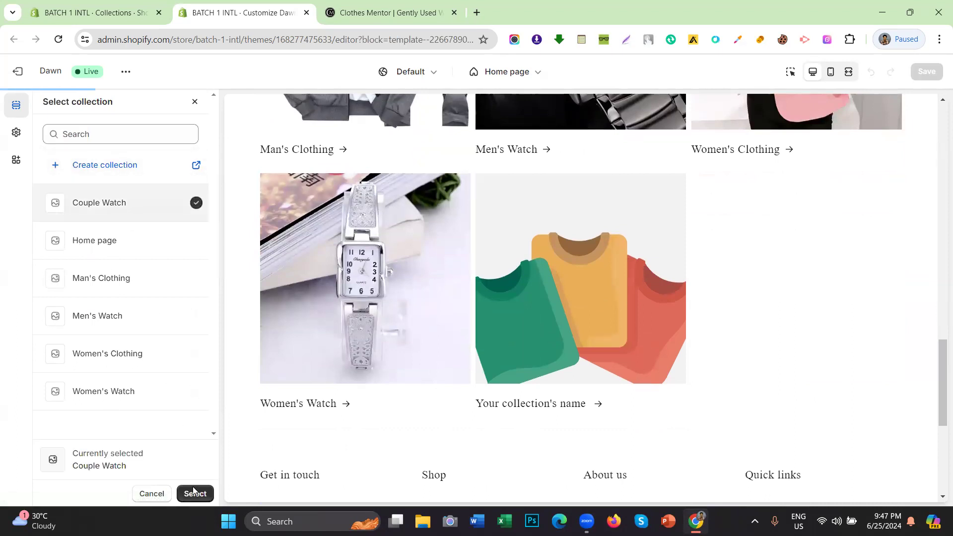
click(194, 494)
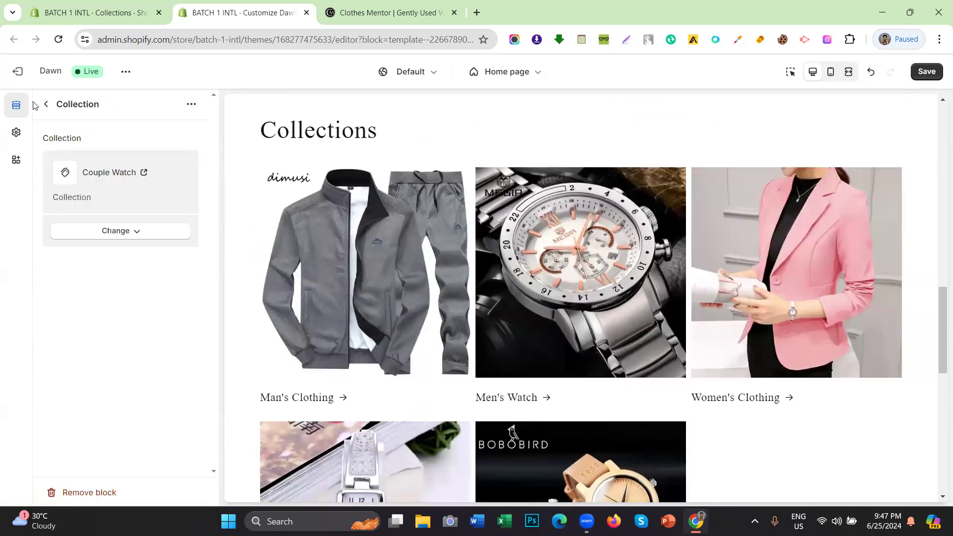
click(50, 106)
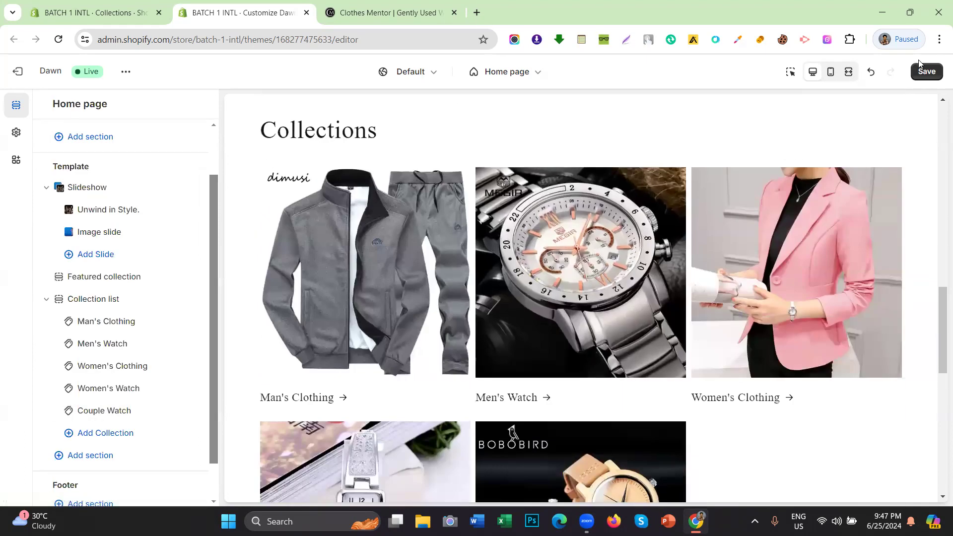
click(923, 74)
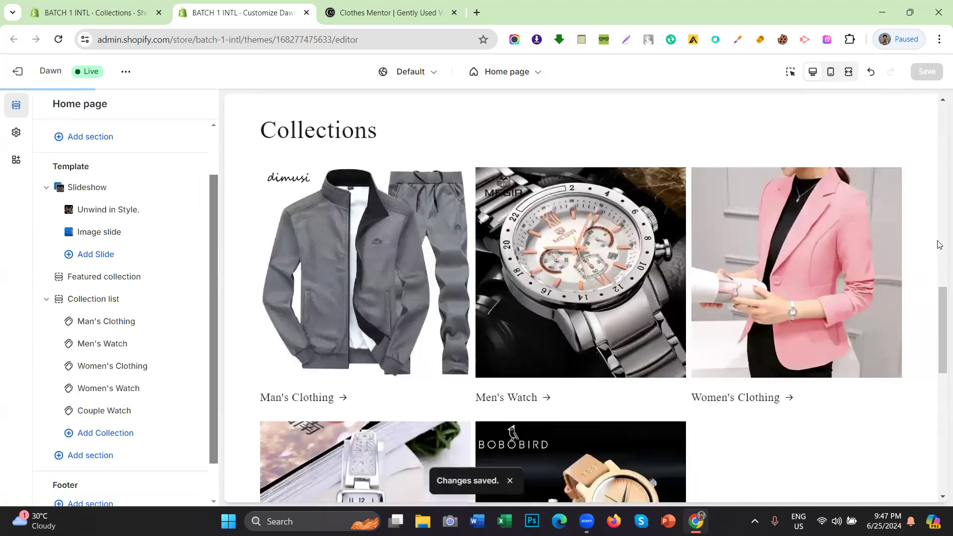
Examine the order of the slideshow, Featured collection and Collections sections in the home page preview.
scroll(381, 200, up, 4)
scroll(382, 199, down, 5)
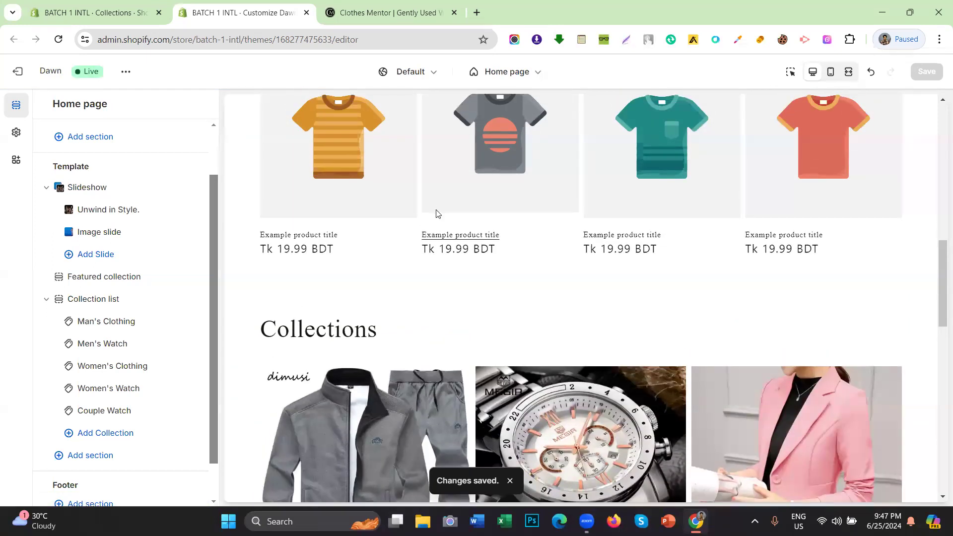
scroll(549, 238, down, 3)
scroll(550, 238, up, 4)
scroll(472, 236, down, 4)
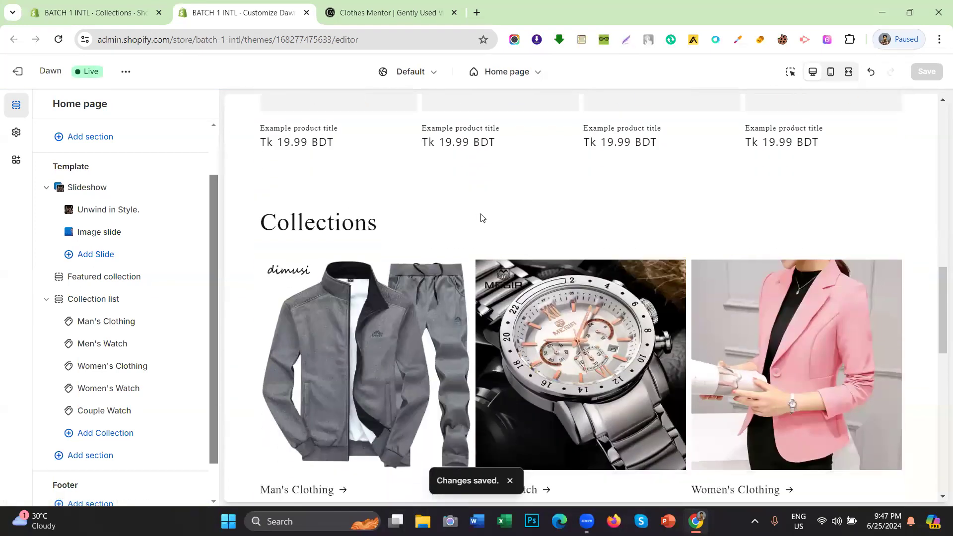
scroll(476, 217, up, 4)
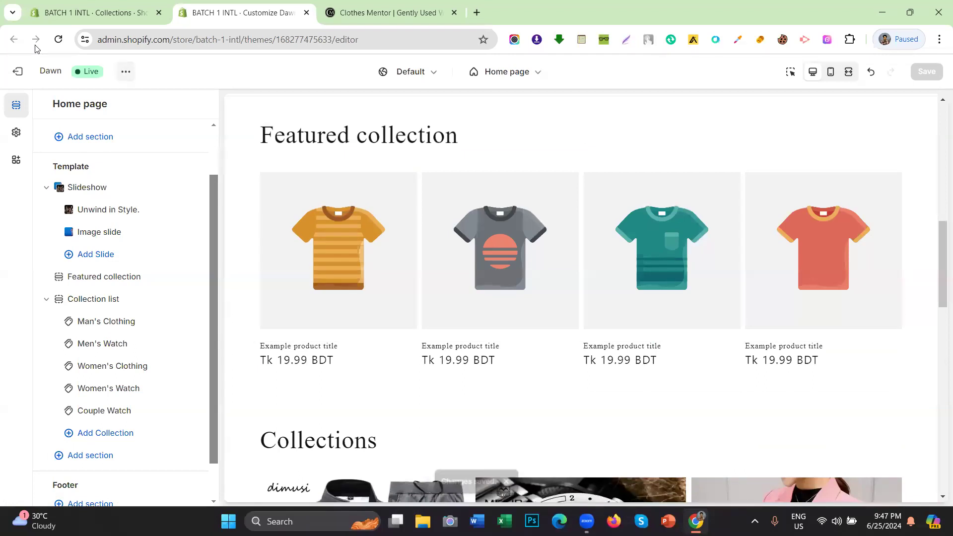
scroll(506, 286, down, 3)
scroll(481, 268, up, 3)
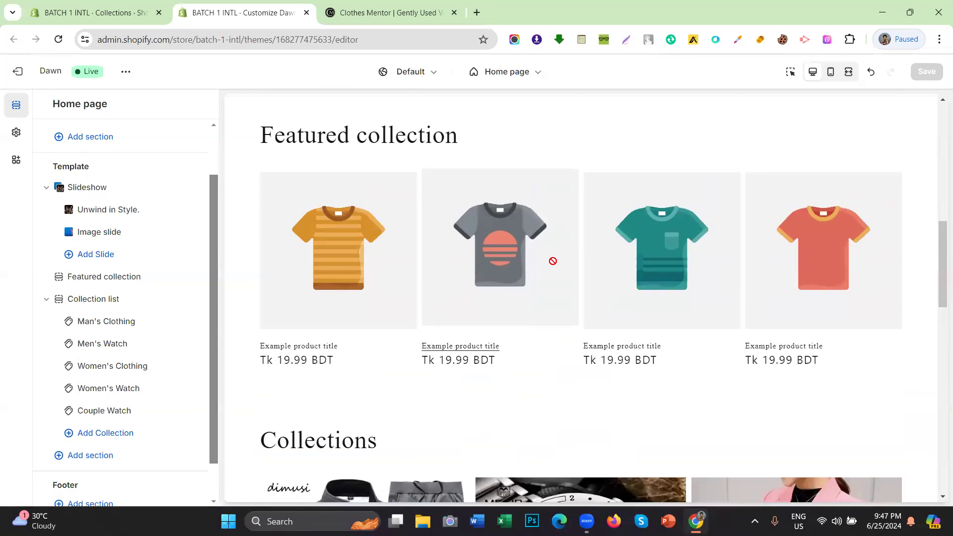
scroll(310, 293, up, 4)
scroll(447, 268, down, 3)
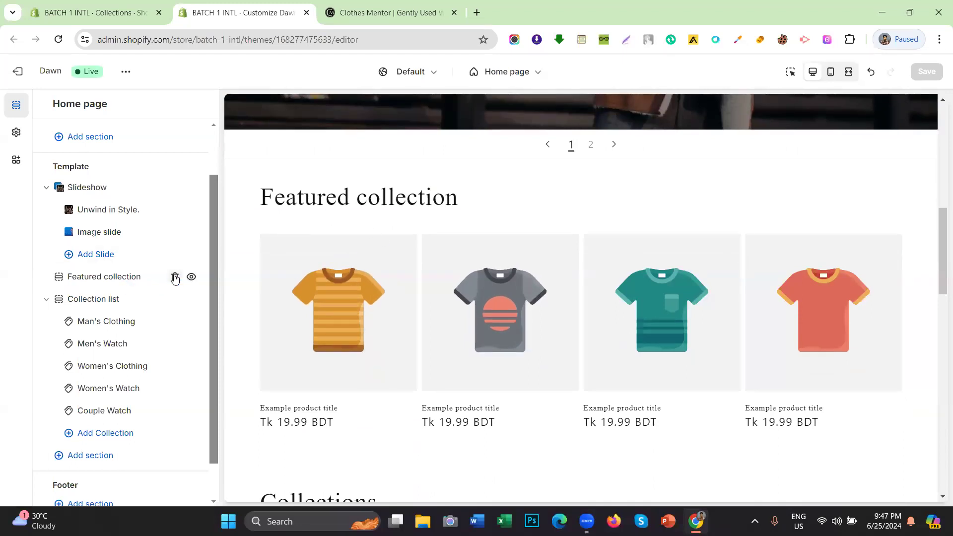
Move the Collection list section above the Featured collection and collapse the Slideshow's blocks in the section tree.
scroll(770, 311, down, 5)
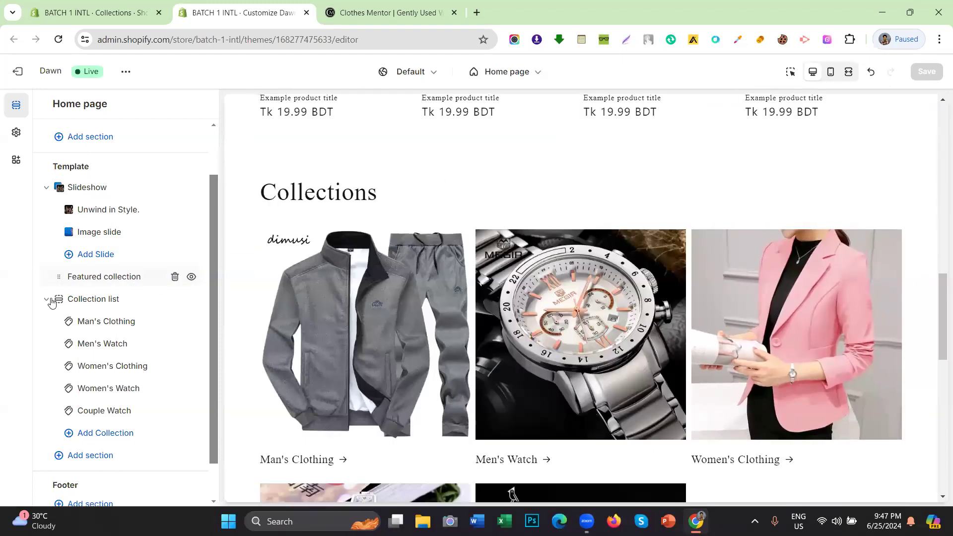
drag(53, 303, 62, 278)
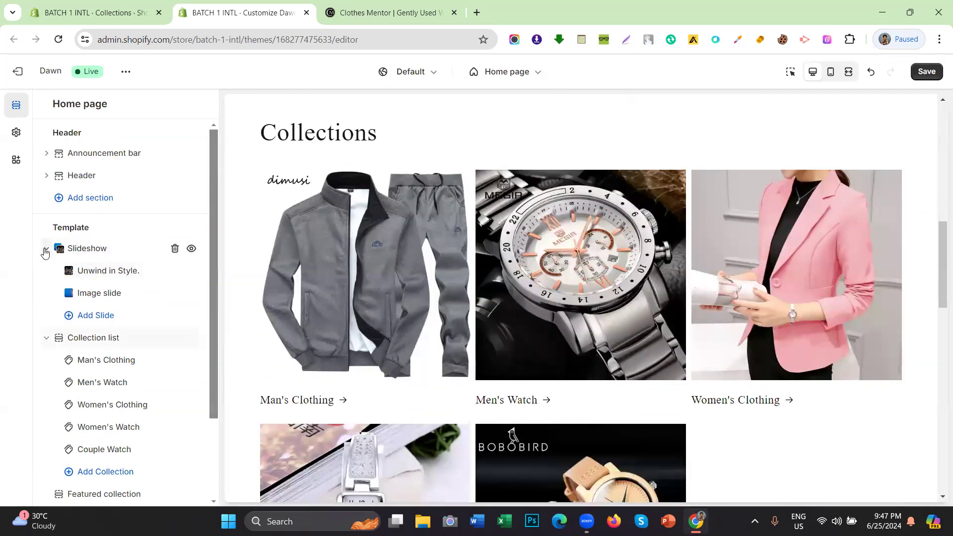
click(46, 249)
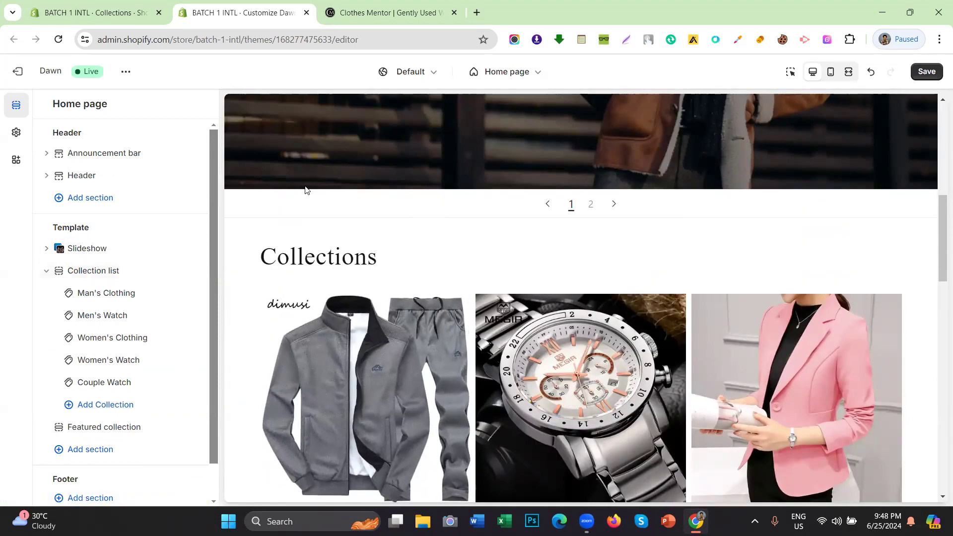
Change the Collection list section's heading to "Shop By Collections".
double_click(310, 257)
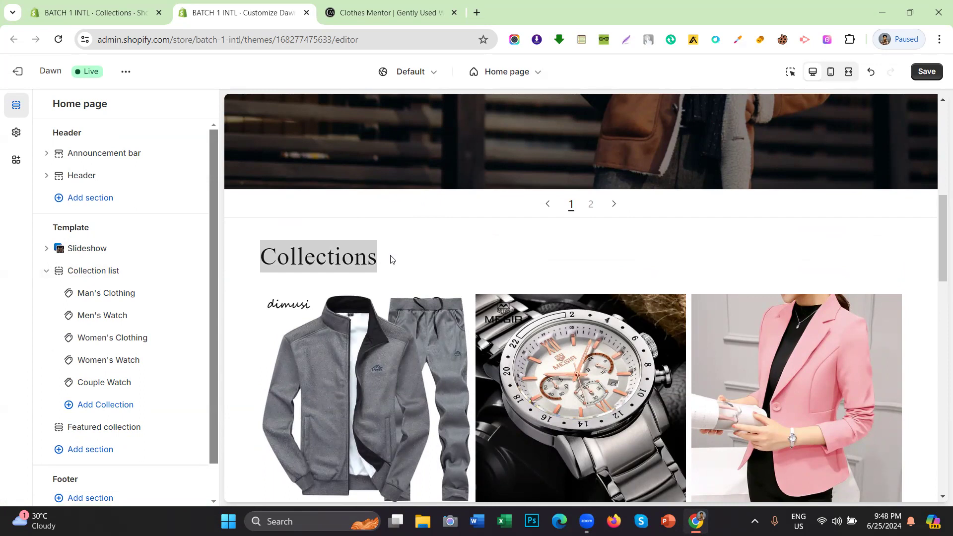
click(110, 272)
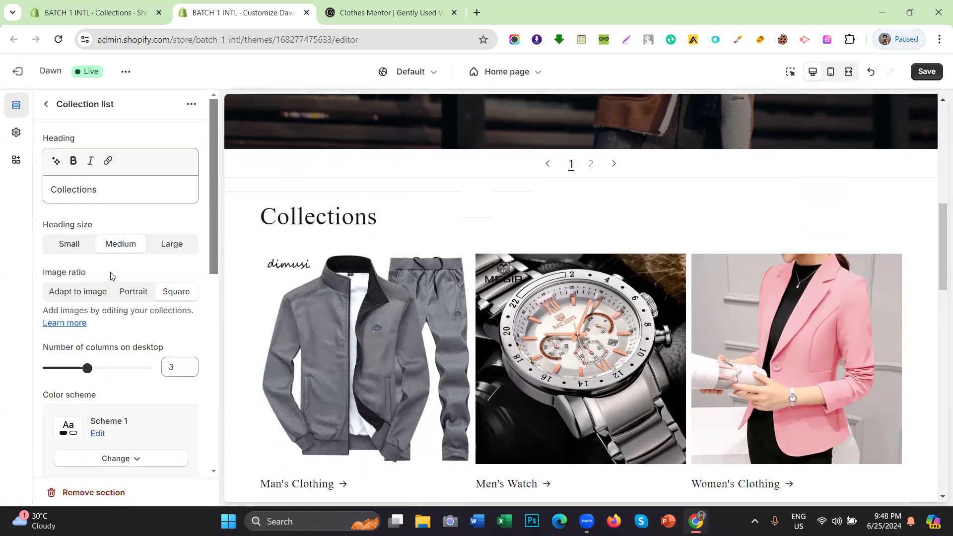
click(52, 185)
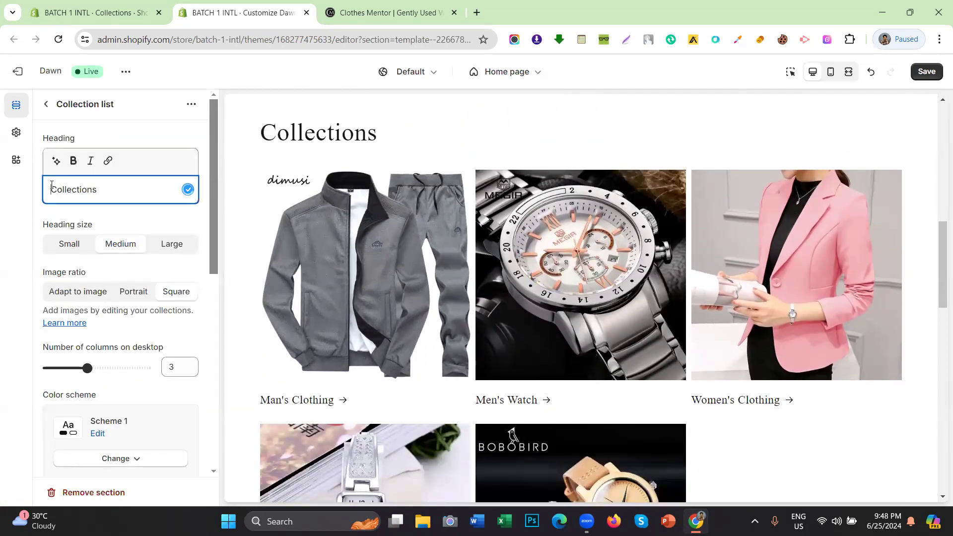
text(Shop )
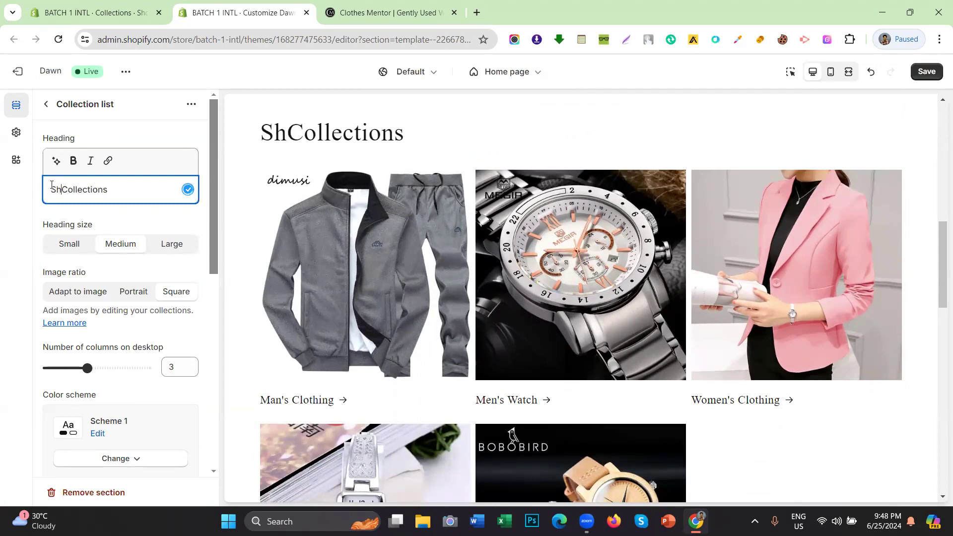
text(By)
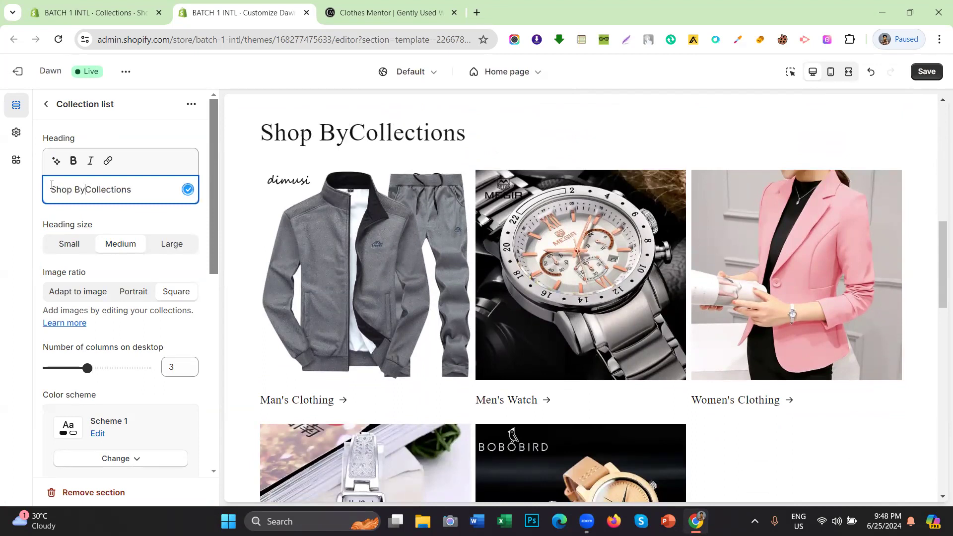
click(46, 105)
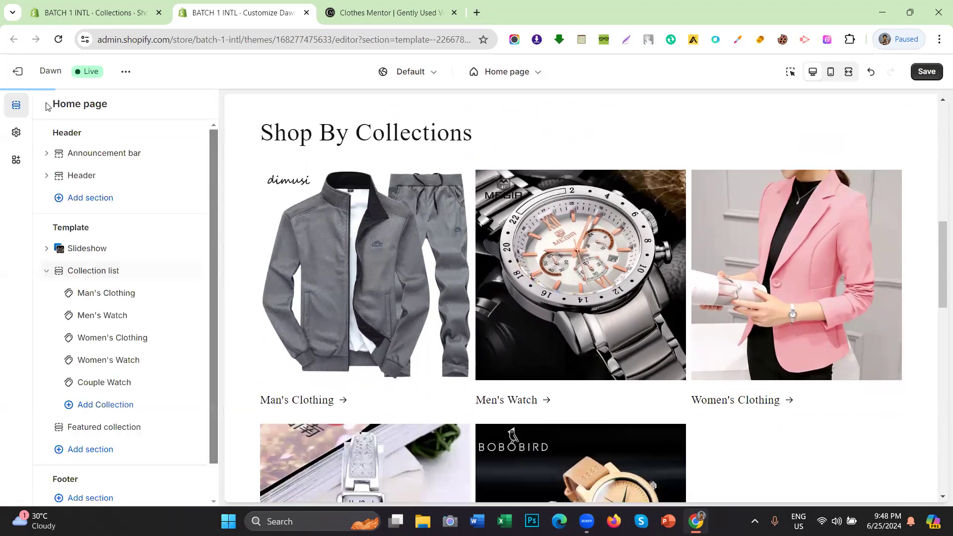
Review the layout of the five collection cards under the Shop By Collections heading in the preview.
scroll(419, 166, down, 2)
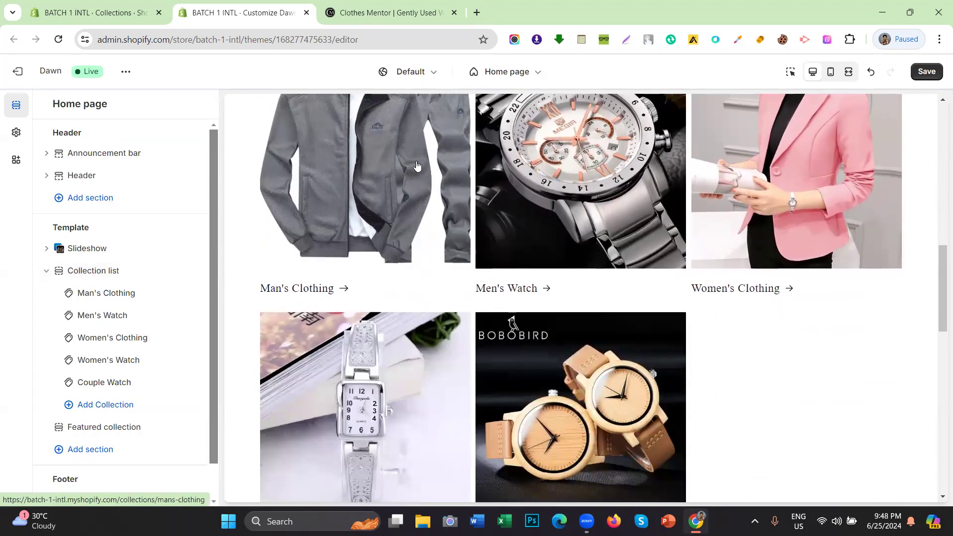
scroll(504, 202, down, 2)
scroll(530, 227, up, 3)
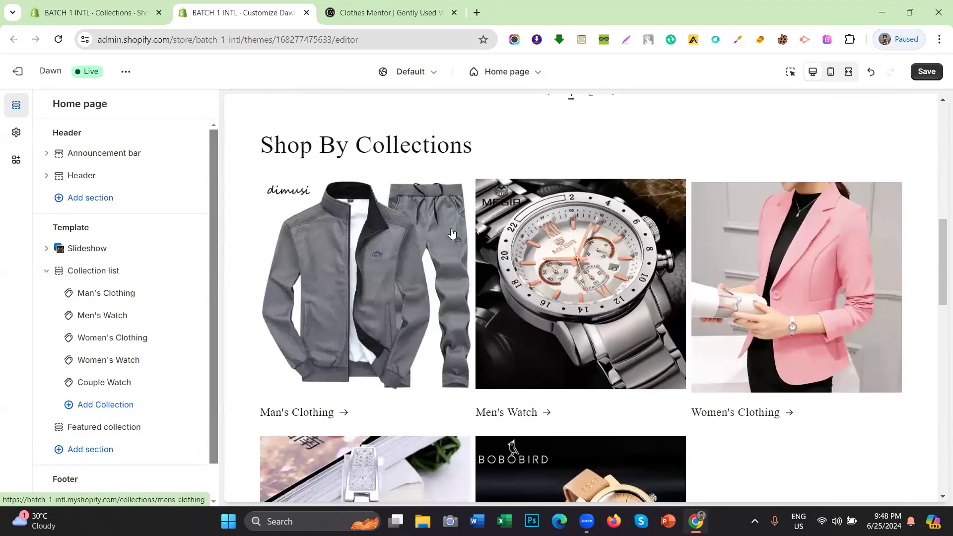
scroll(412, 298, down, 3)
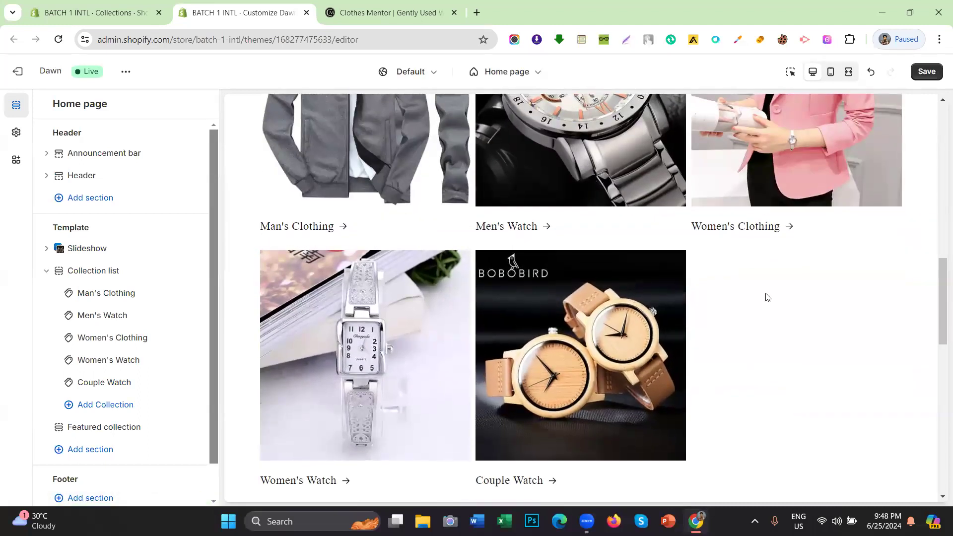
scroll(767, 297, up, 5)
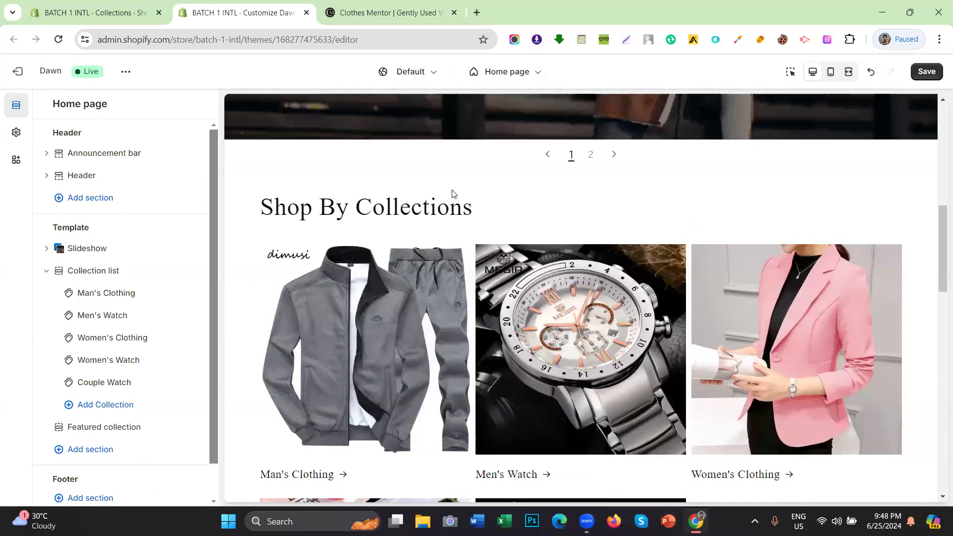
scroll(499, 214, down, 3)
scroll(432, 176, up, 3)
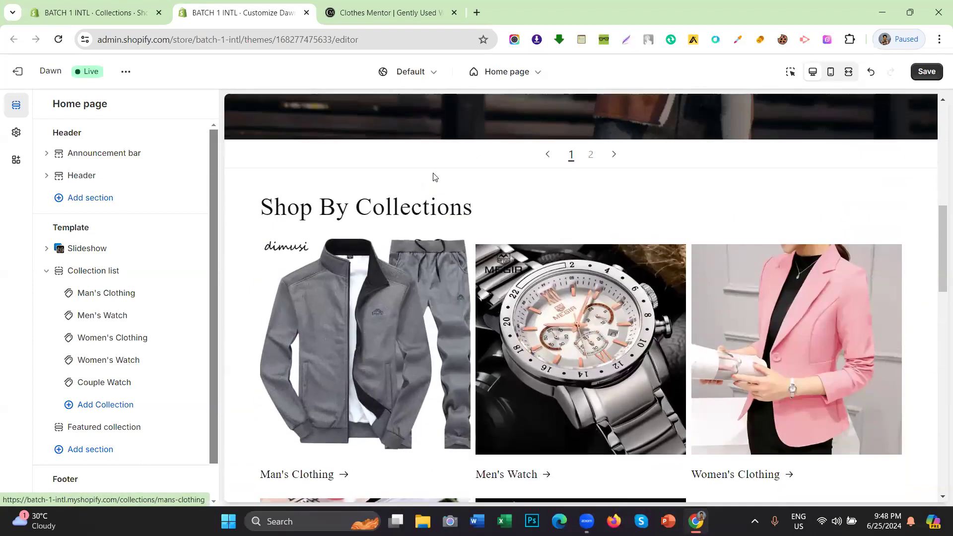
Try the Small heading size on the Collection list section and return it to Medium.
click(107, 272)
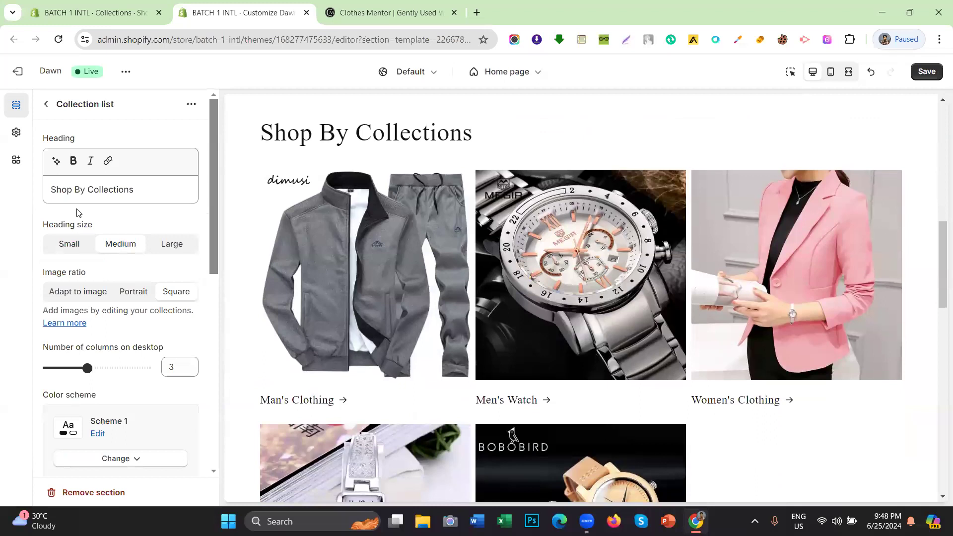
scroll(152, 216, down, 1)
scroll(94, 194, up, 1)
drag(39, 219, 133, 225)
click(81, 249)
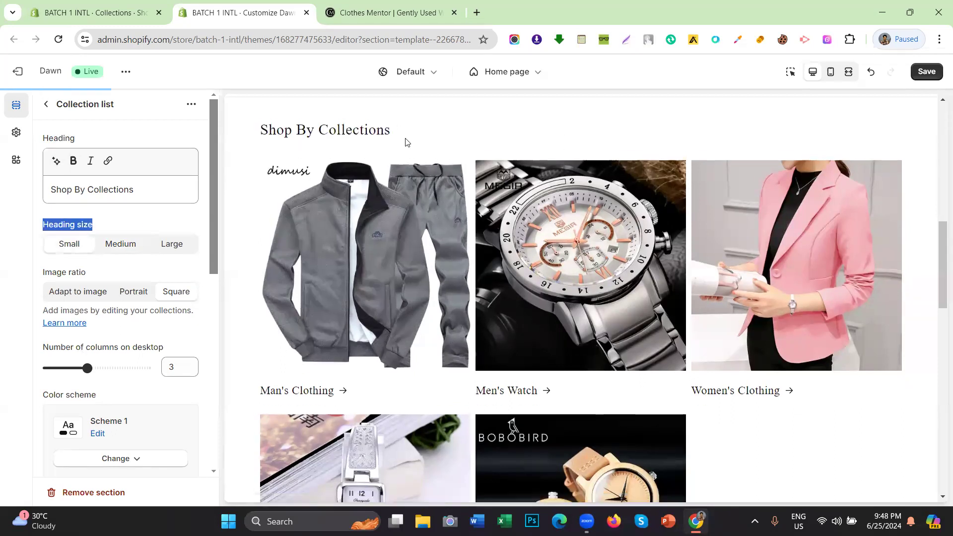
click(106, 248)
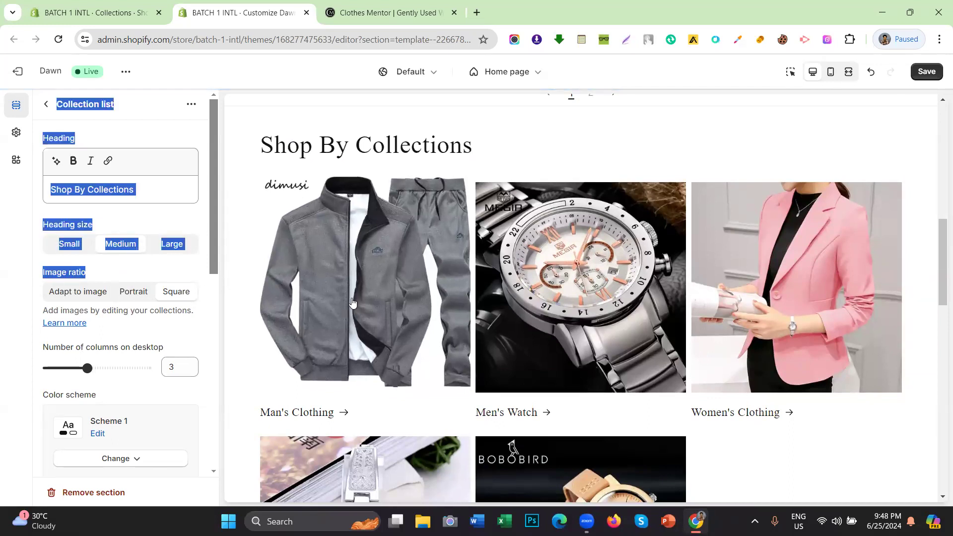
click(1, 285)
Set the Collection list section's number of columns on desktop to 5.
scroll(128, 267, down, 1)
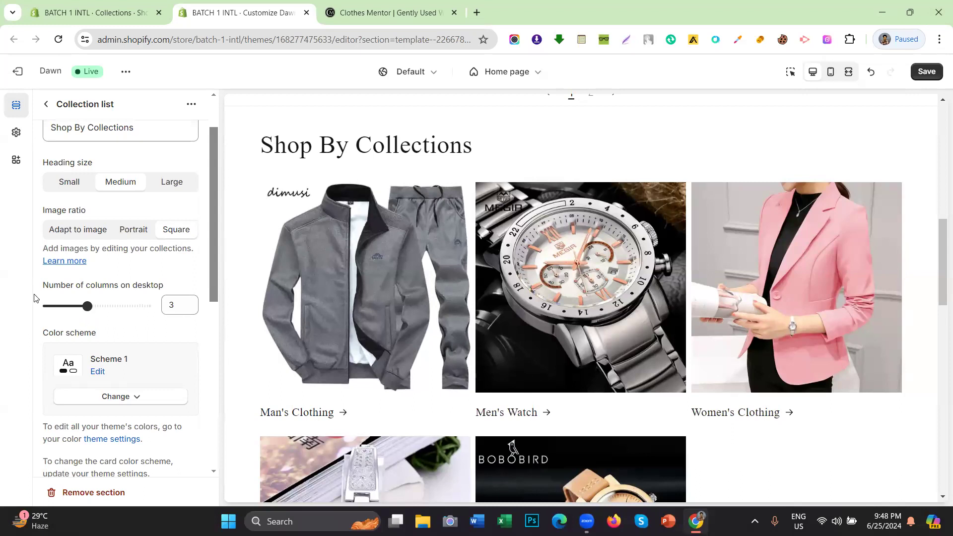
drag(40, 288, 168, 287)
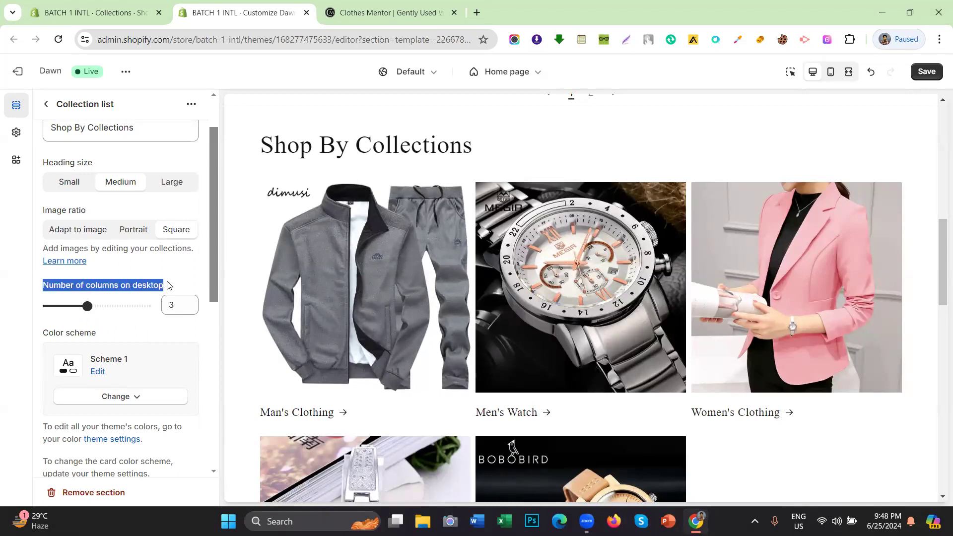
drag(121, 307, 169, 308)
click(181, 309)
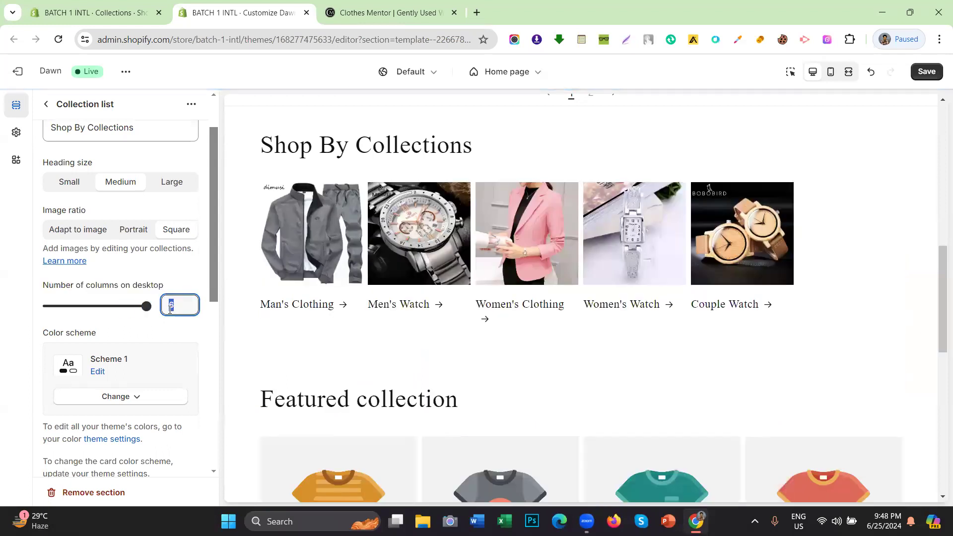
click(126, 306)
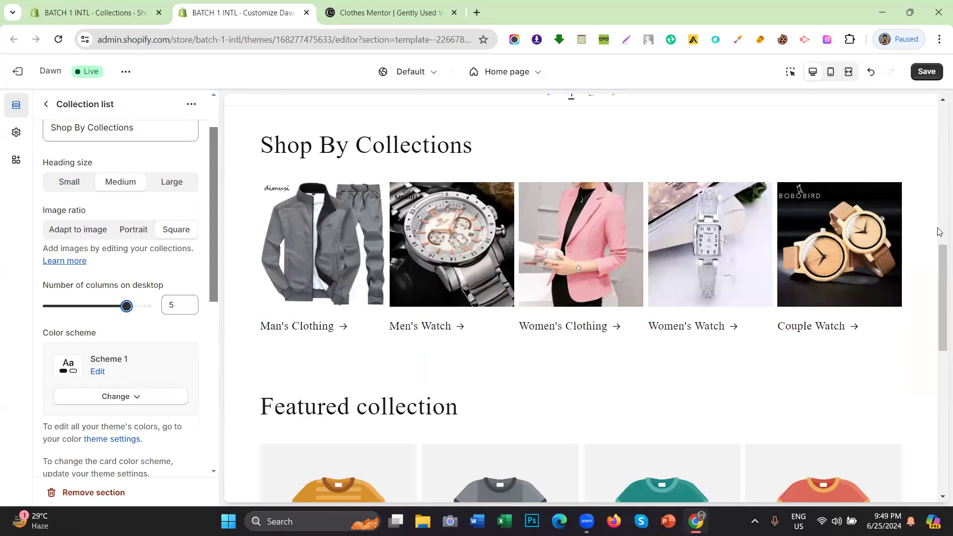
scroll(631, 249, up, 1)
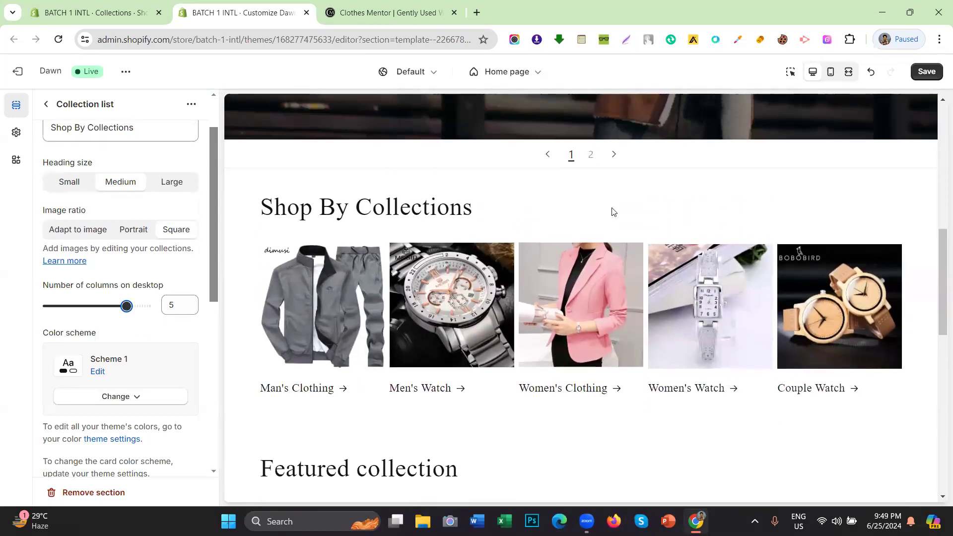
Remove the Couple Watch collection from the Collection list section and set its number of columns on desktop to 4.
click(44, 102)
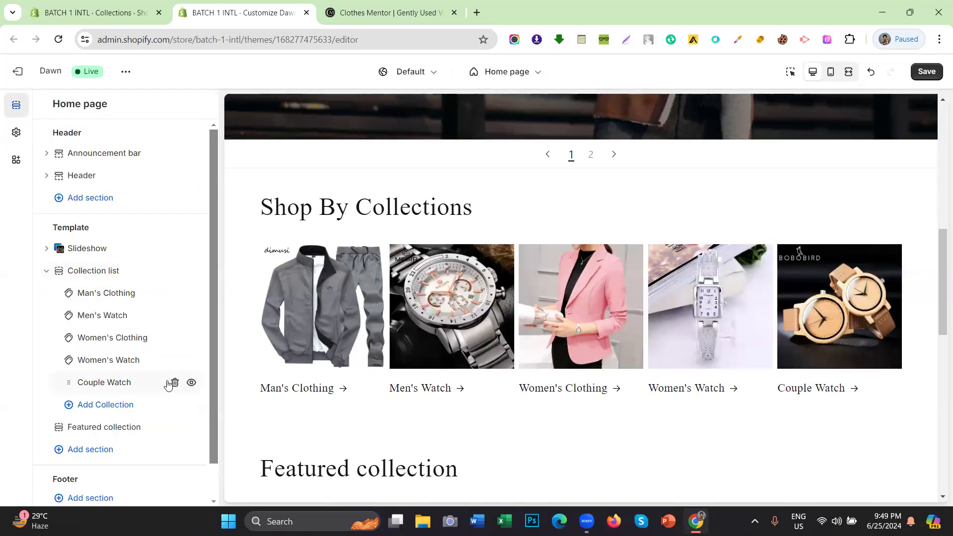
click(175, 382)
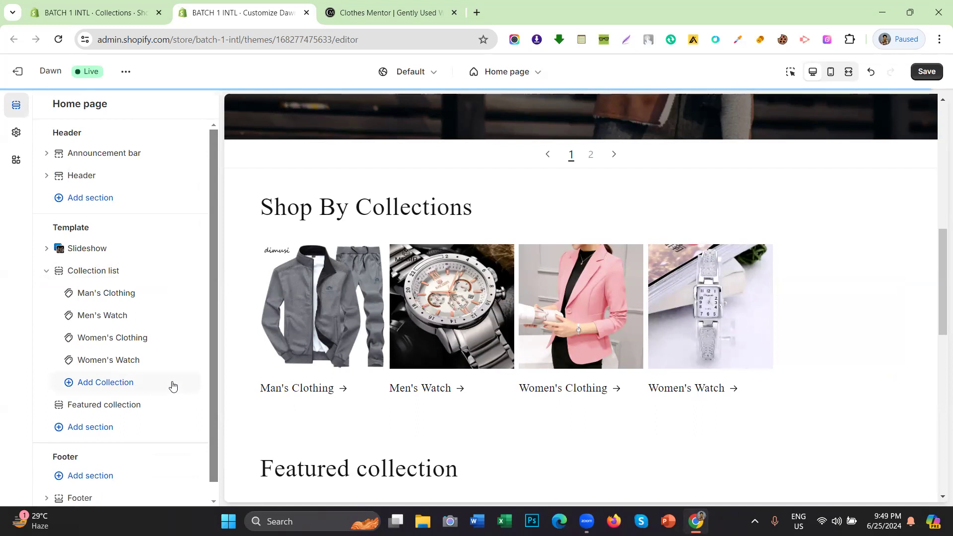
click(98, 272)
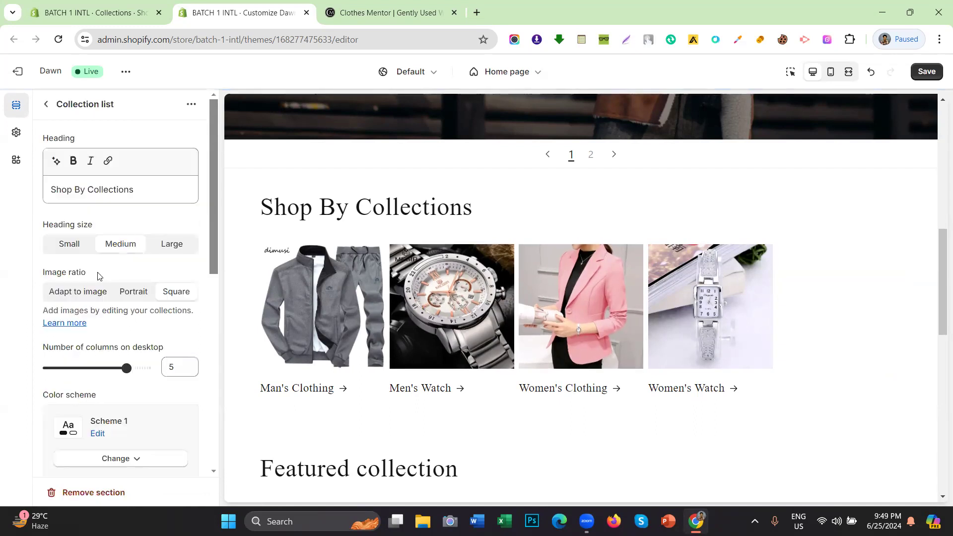
click(110, 367)
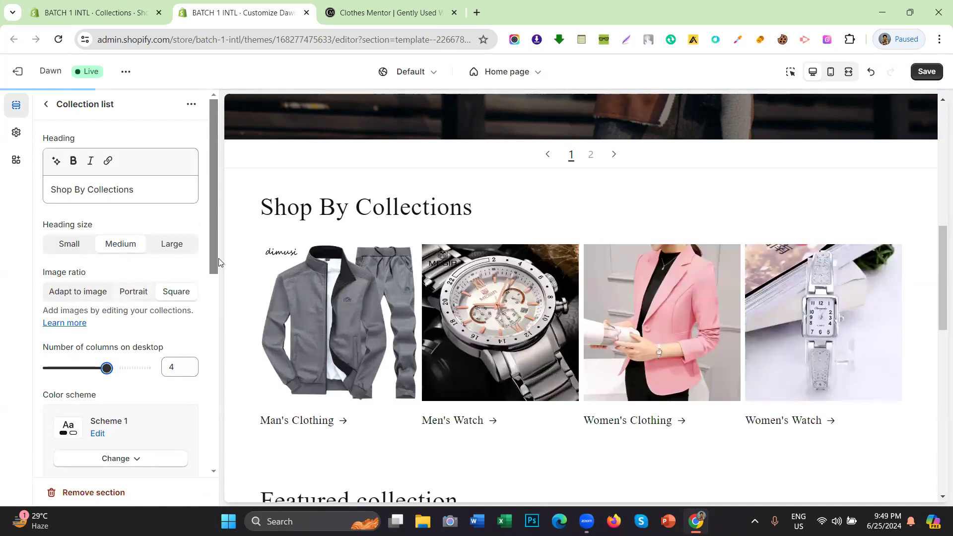
scroll(619, 219, down, 3)
scroll(620, 218, up, 3)
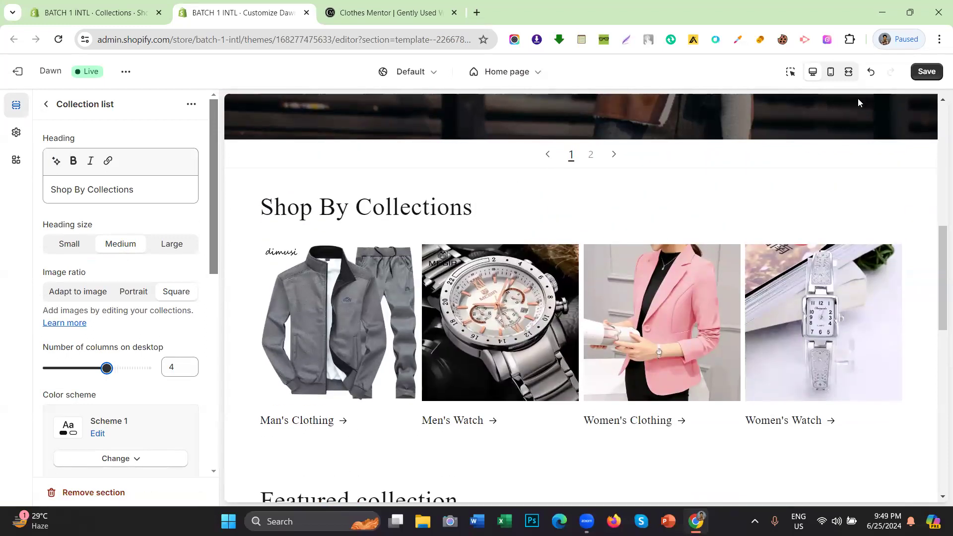
Save the theme changes, return to the Home page's section list and collapse the Collection list section.
click(937, 75)
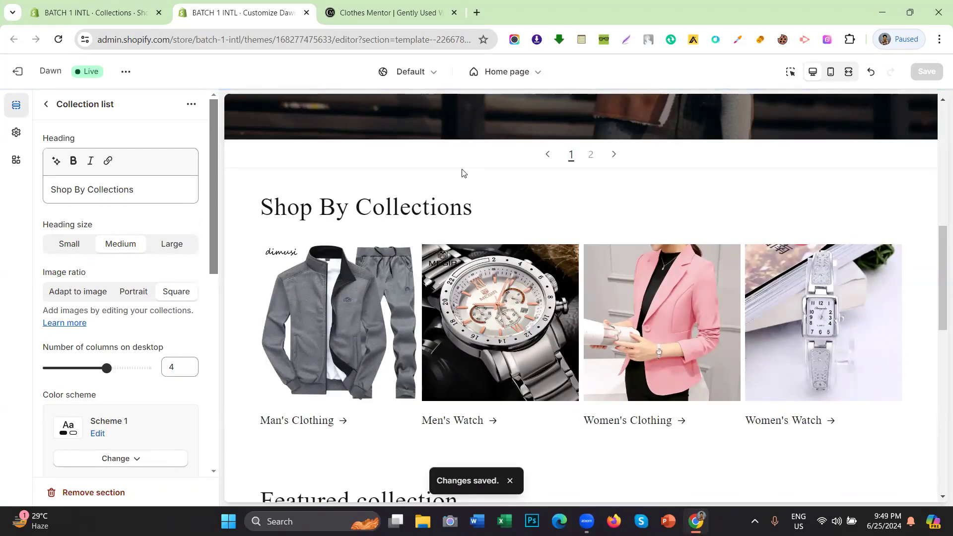
scroll(368, 219, down, 4)
scroll(368, 213, up, 6)
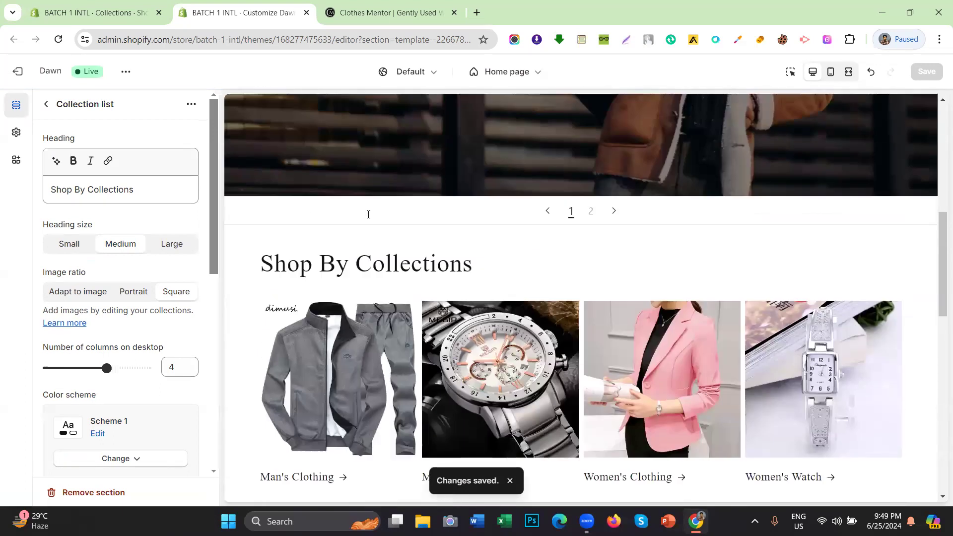
click(47, 104)
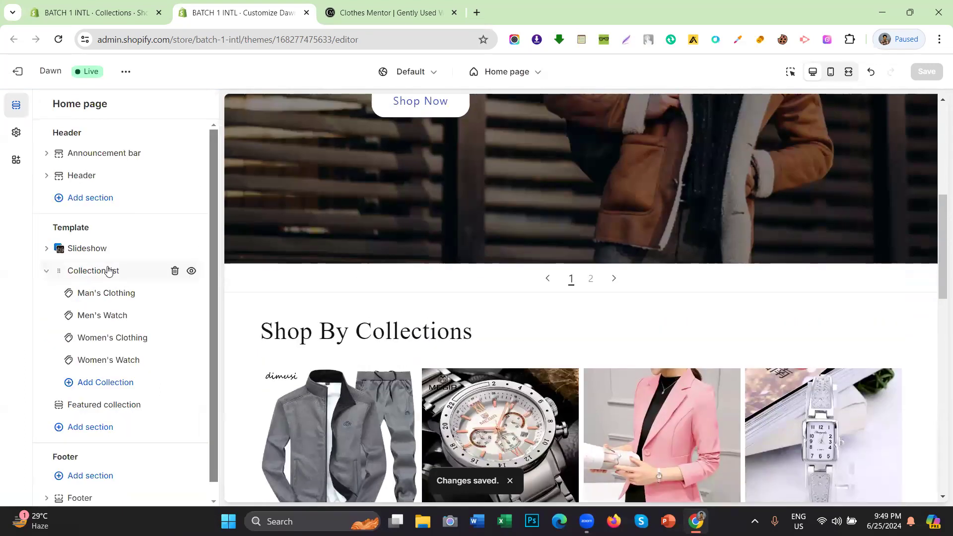
click(45, 272)
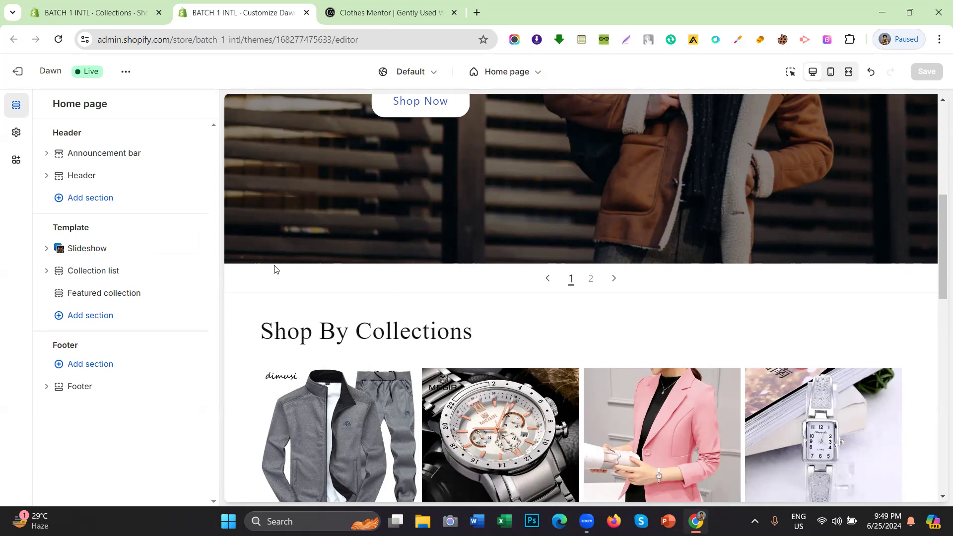
Review the home page preview from the header and slideshow down to the Featured collection section.
scroll(571, 308, down, 6)
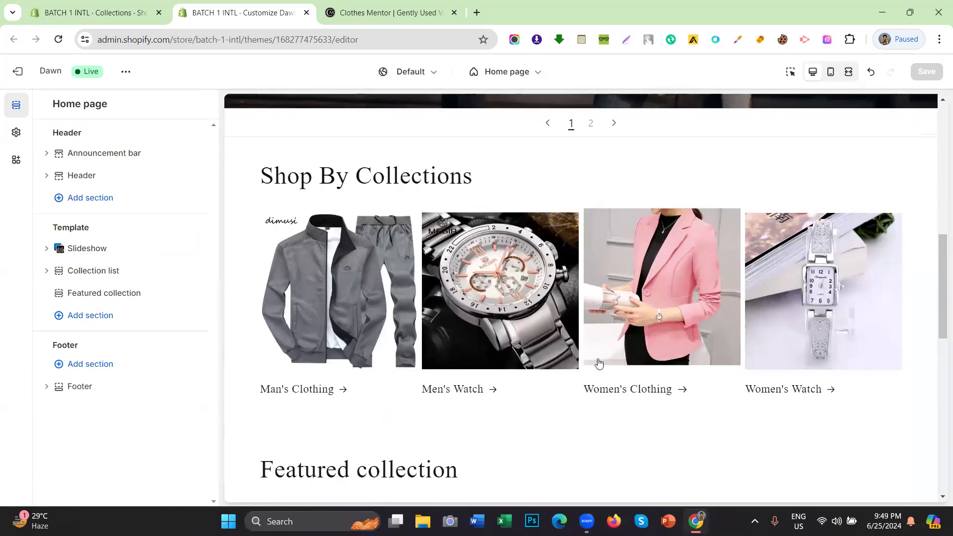
scroll(540, 259, up, 2)
scroll(540, 259, up, 8)
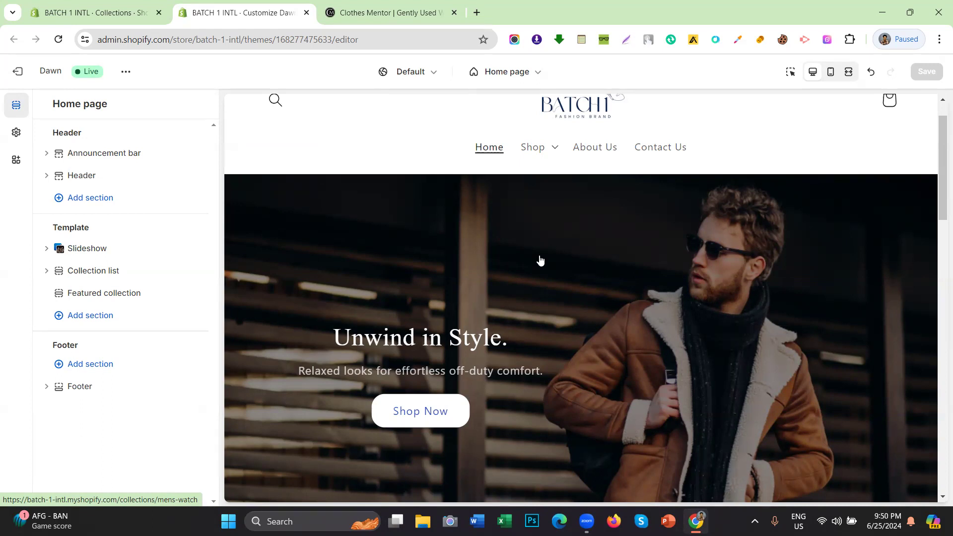
scroll(540, 260, down, 6)
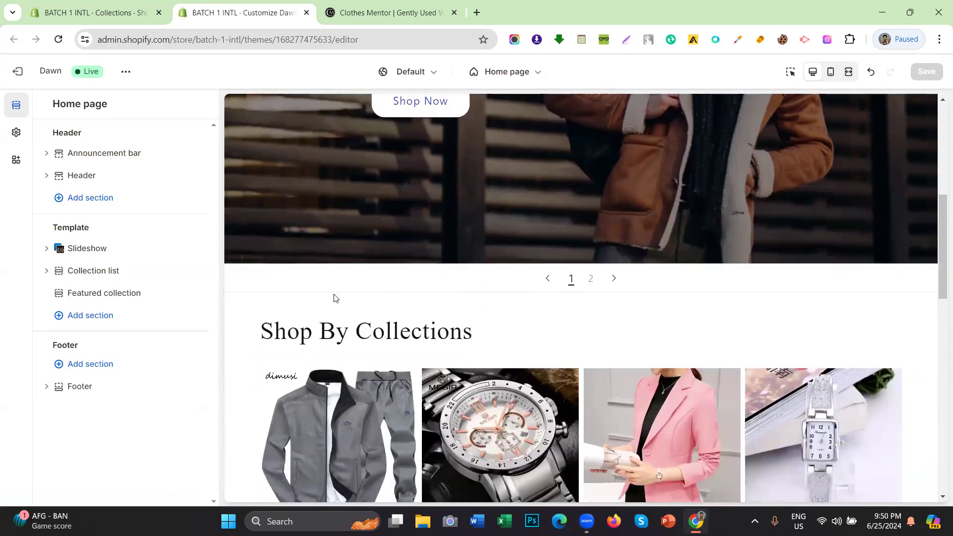
drag(253, 332, 507, 332)
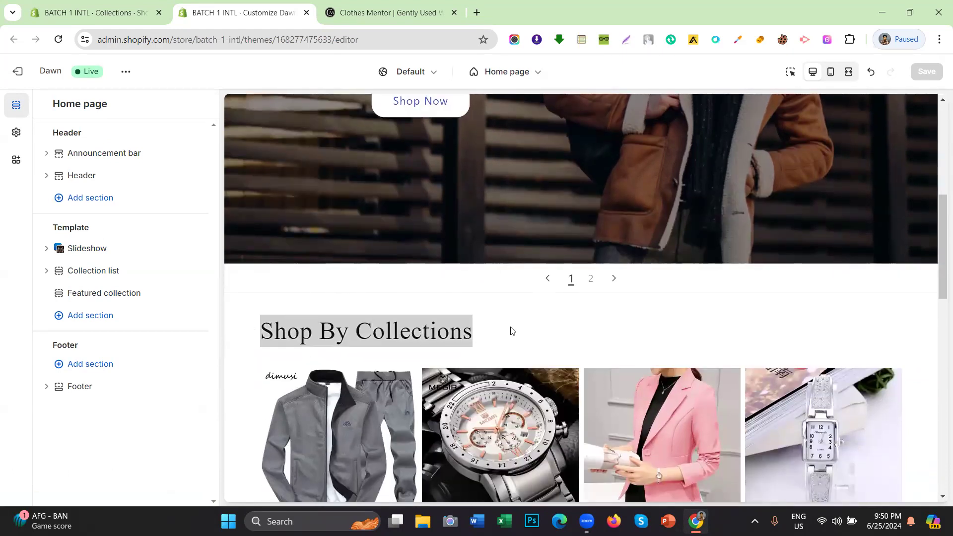
click(511, 331)
scroll(512, 298, down, 3)
drag(512, 207, 280, 202)
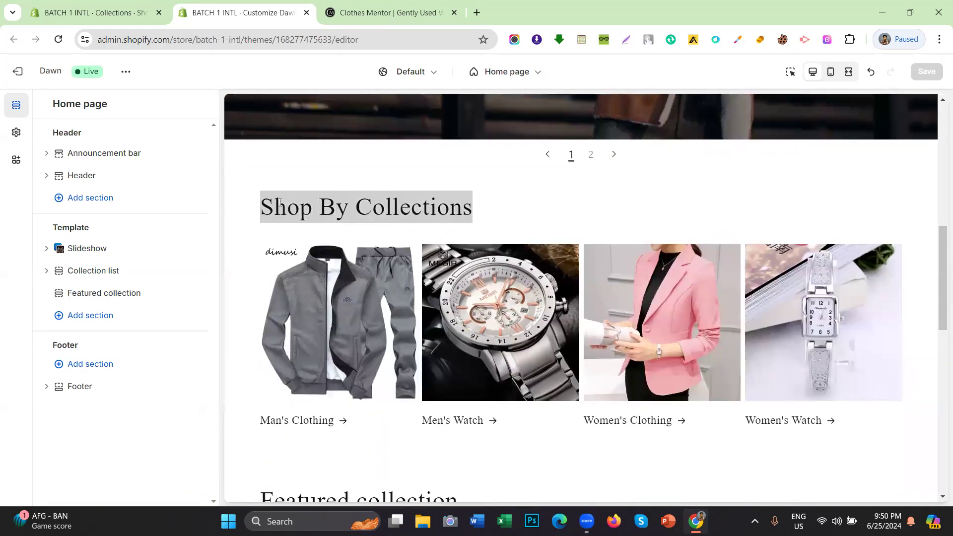
click(497, 217)
scroll(517, 327, down, 4)
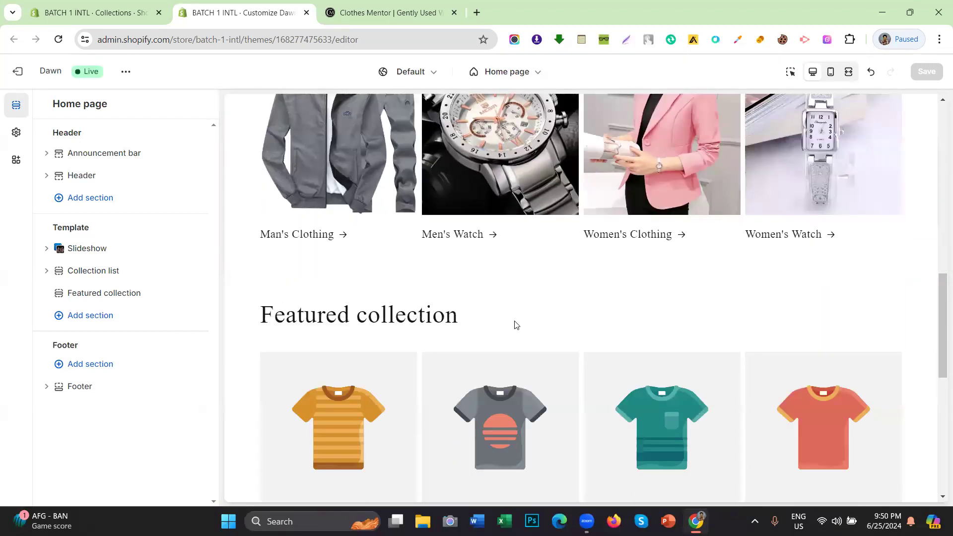
scroll(514, 325, down, 3)
scroll(483, 263, up, 7)
scroll(487, 266, down, 5)
scroll(509, 279, down, 2)
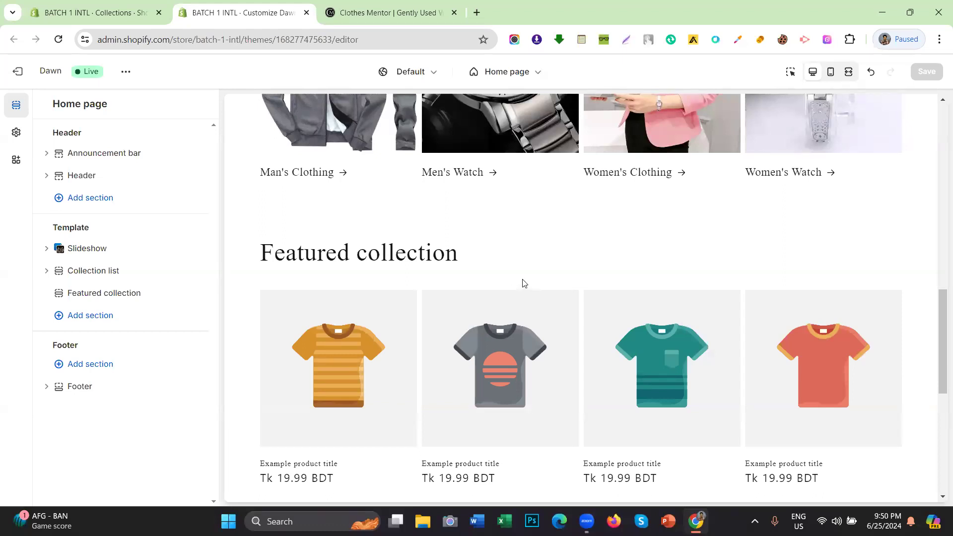
Examine the Shop By Collections heading and its four collection cards beneath the slideshow in the preview.
scroll(521, 283, up, 3)
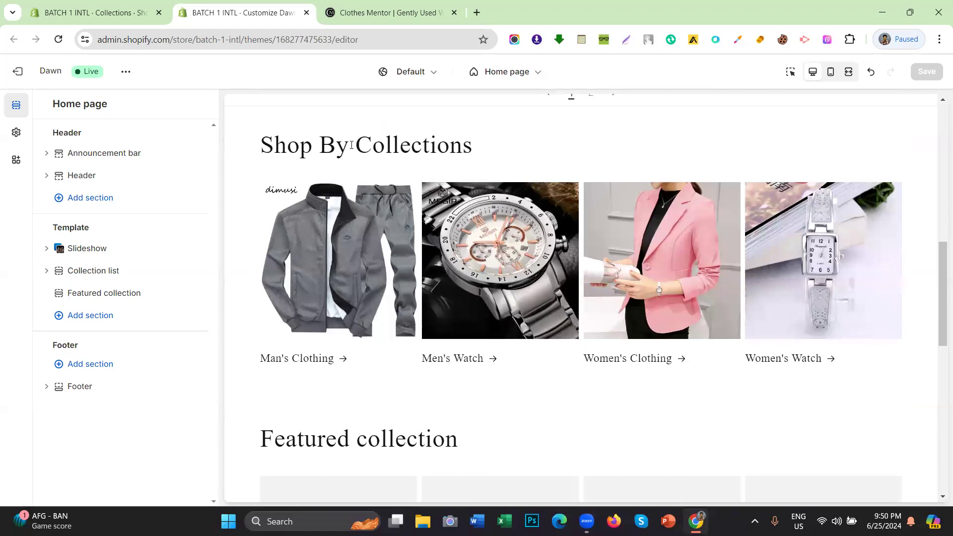
drag(363, 144, 528, 148)
click(527, 147)
scroll(488, 215, up, 2)
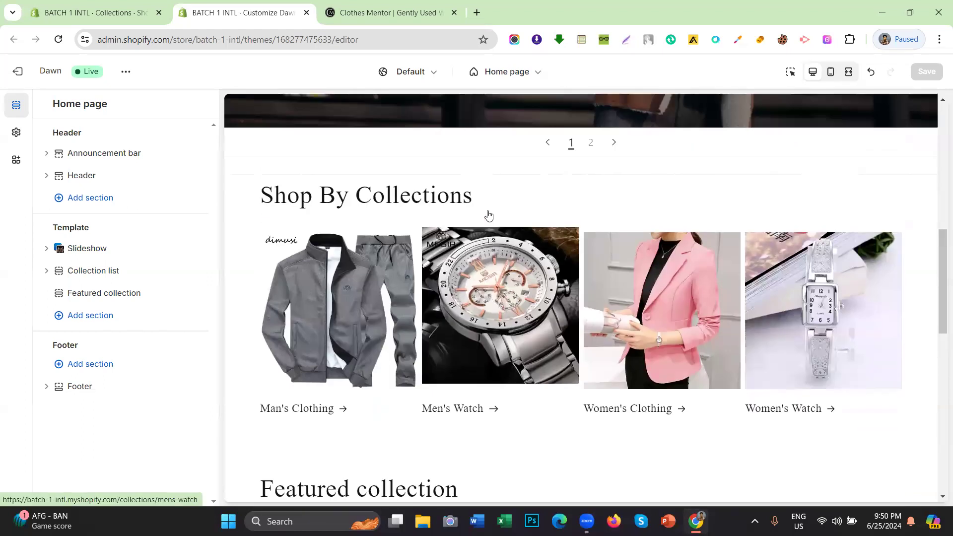
drag(493, 203, 273, 201)
click(273, 201)
scroll(272, 201, down, 4)
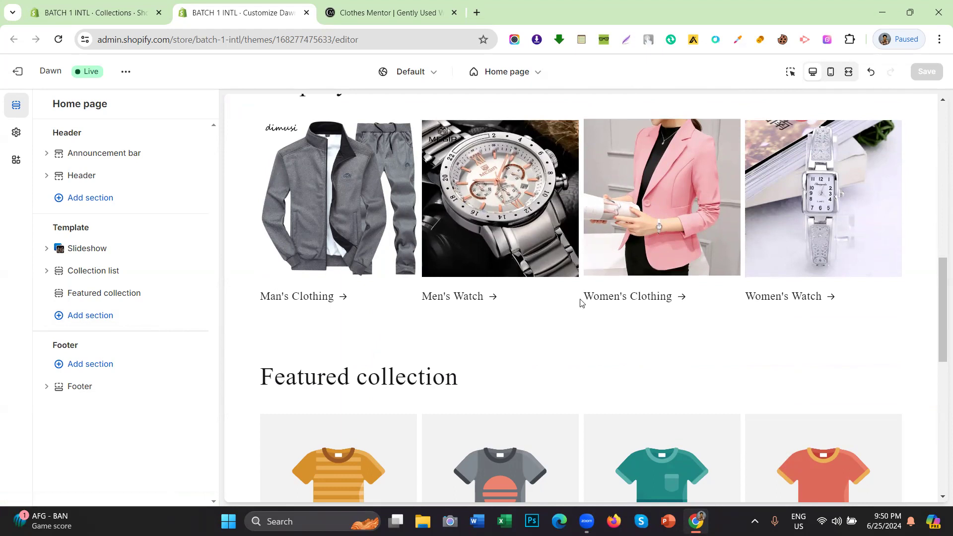
scroll(568, 296, up, 10)
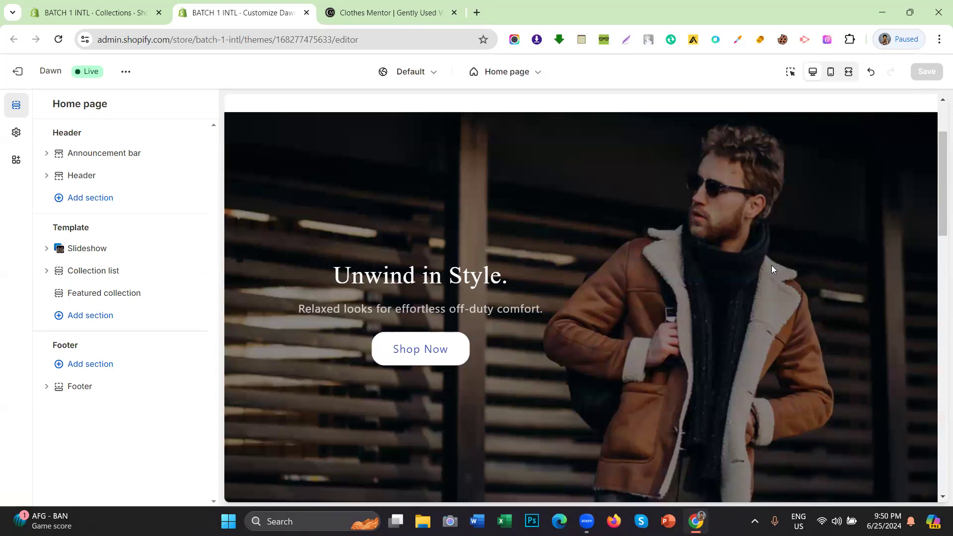
scroll(771, 265, up, 2)
scroll(771, 265, down, 6)
scroll(768, 270, down, 3)
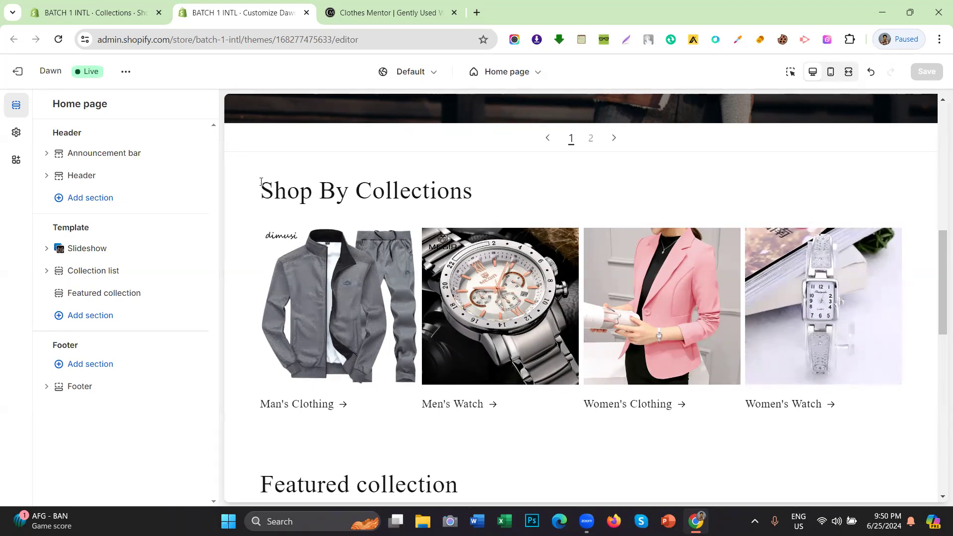
drag(261, 182, 534, 179)
click(534, 179)
scroll(535, 177, up, 3)
scroll(535, 178, down, 5)
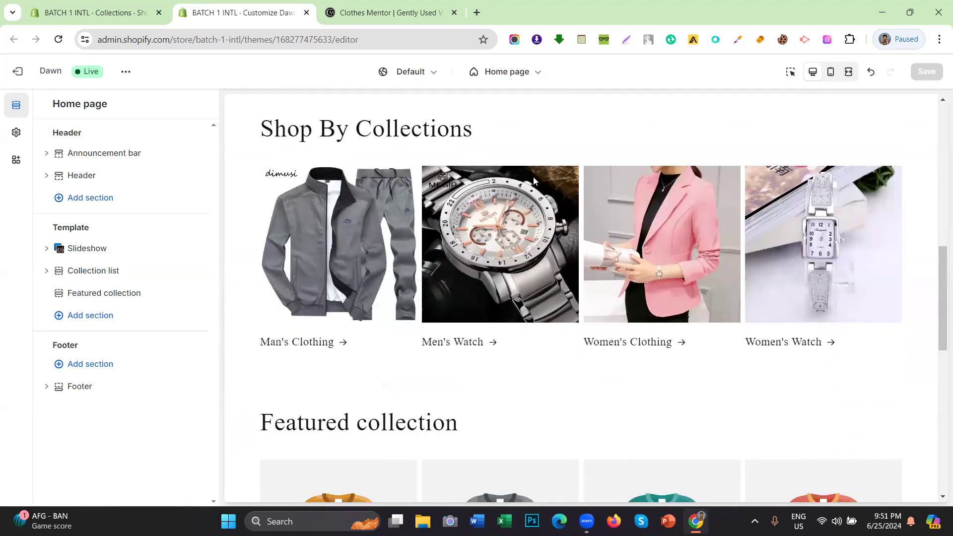
Inspect the Featured collection's example products and the footer columns, and return to the top of the preview.
scroll(456, 297, down, 3)
scroll(447, 249, up, 3)
scroll(472, 223, down, 6)
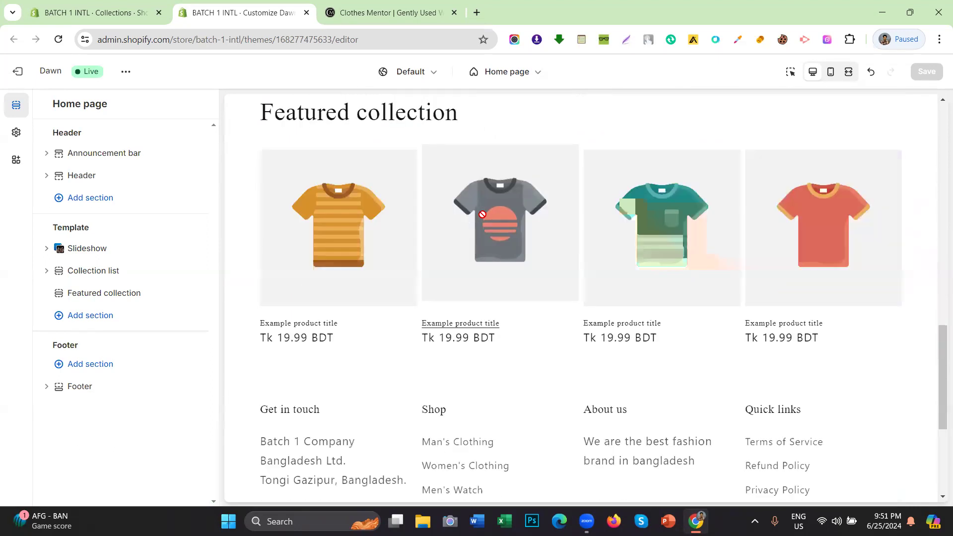
scroll(482, 215, down, 5)
scroll(481, 217, up, 5)
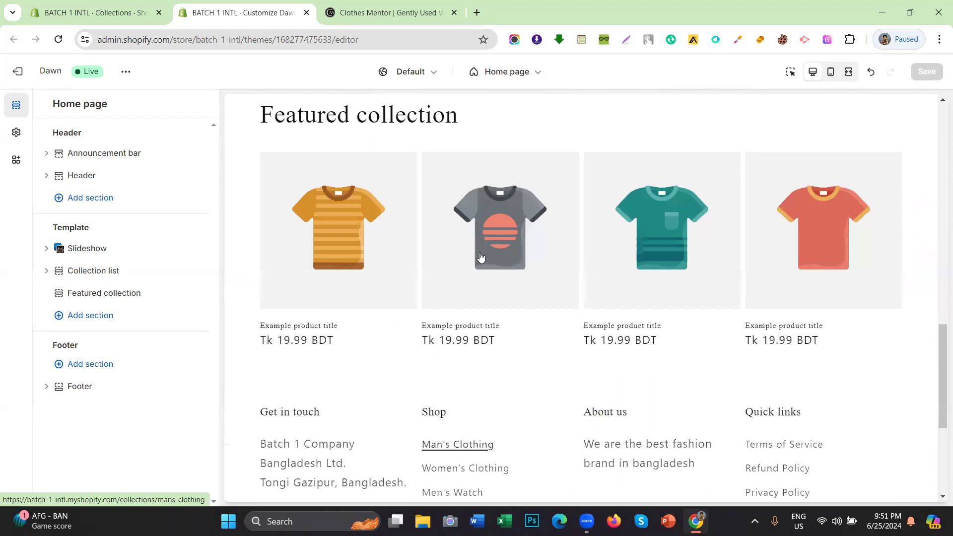
scroll(503, 227, up, 4)
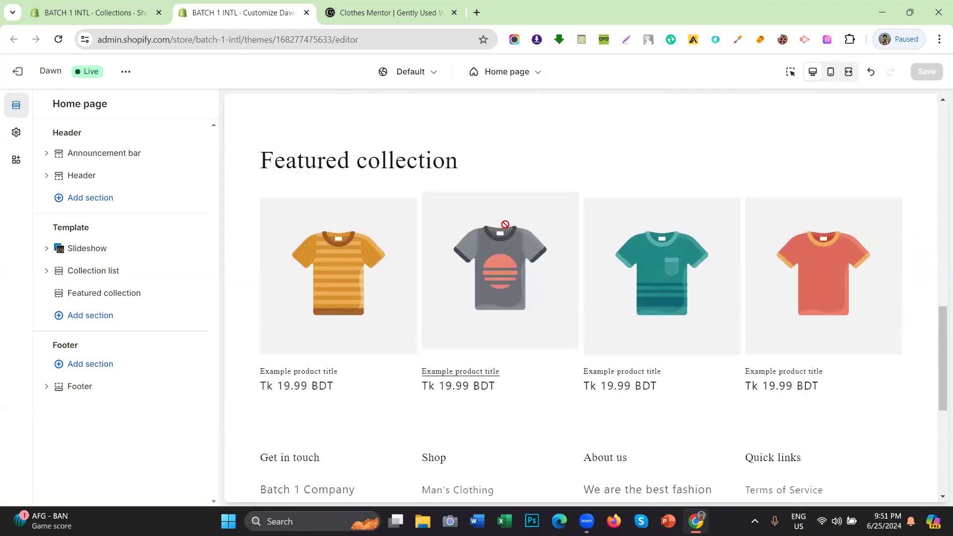
scroll(504, 224, up, 10)
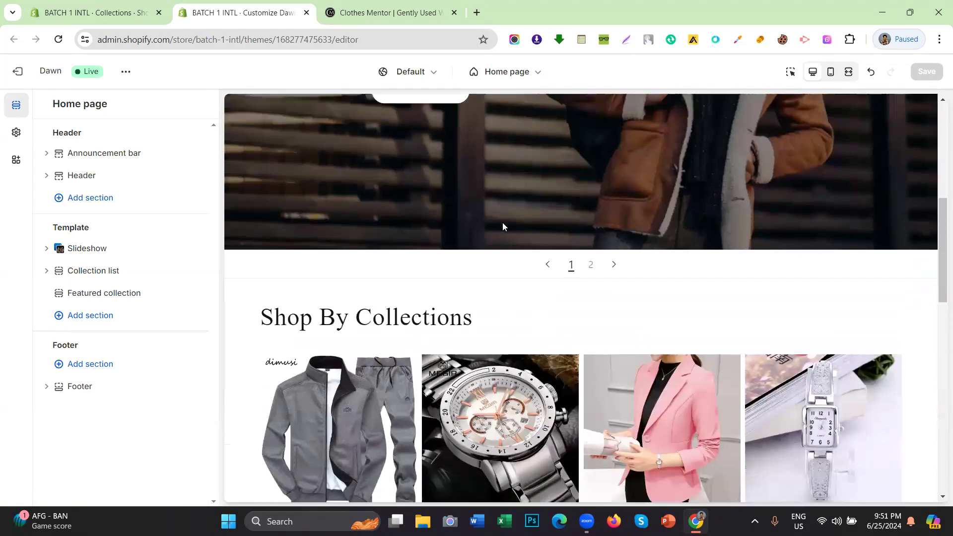
scroll(503, 227, up, 3)
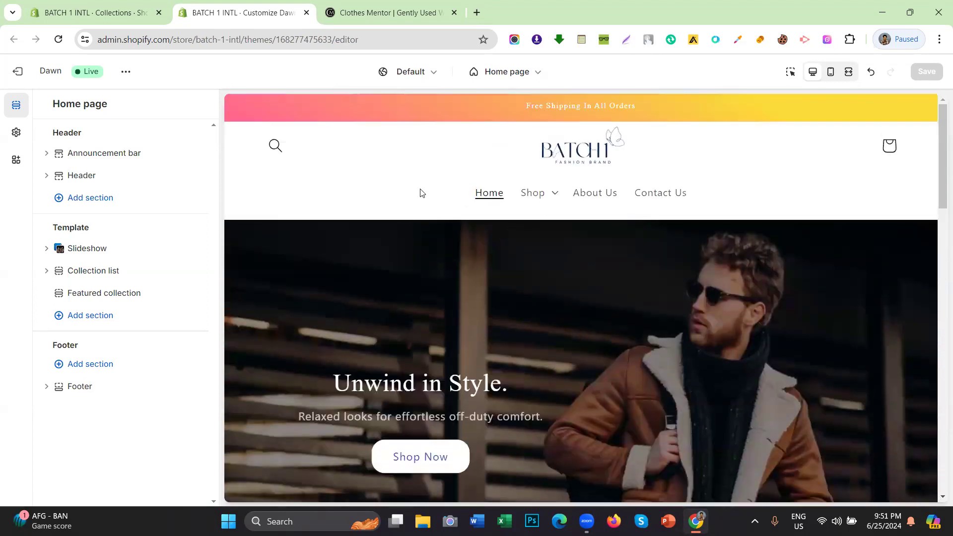
Look over the order of the home page sections from the announcement bar down to Featured collection.
scroll(421, 193, down, 5)
scroll(421, 192, down, 10)
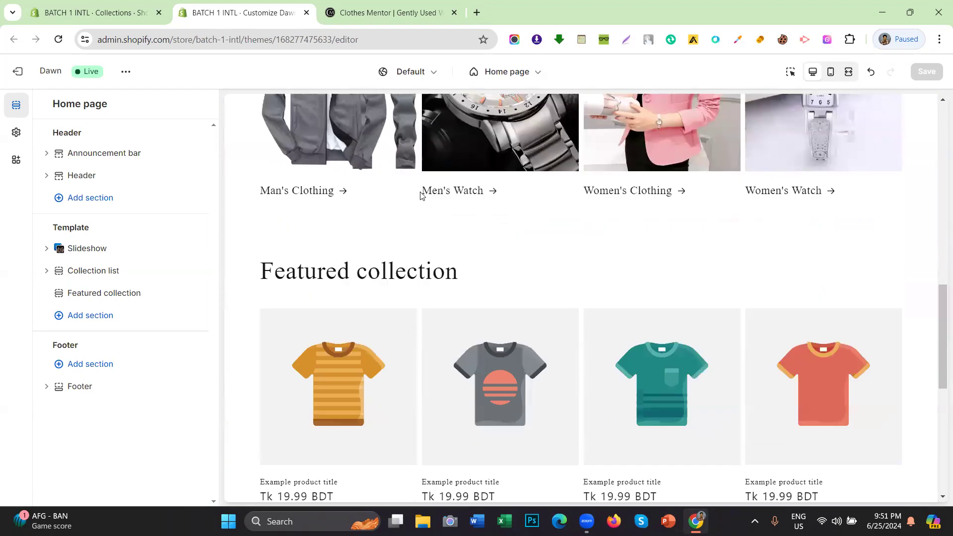
scroll(422, 221, up, 4)
scroll(444, 218, up, 5)
scroll(445, 217, down, 4)
scroll(444, 214, up, 9)
scroll(443, 215, up, 3)
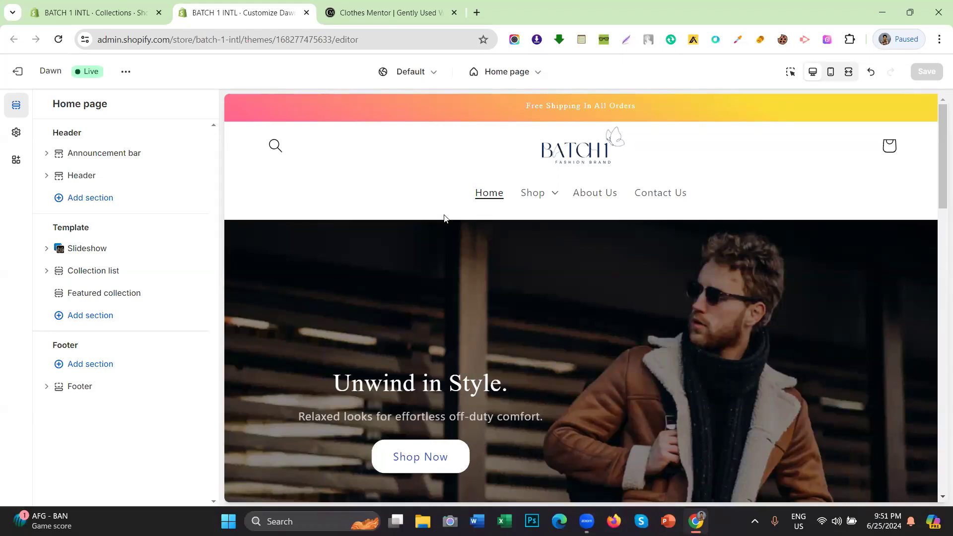
scroll(450, 194, down, 3)
scroll(450, 194, up, 3)
scroll(450, 196, down, 10)
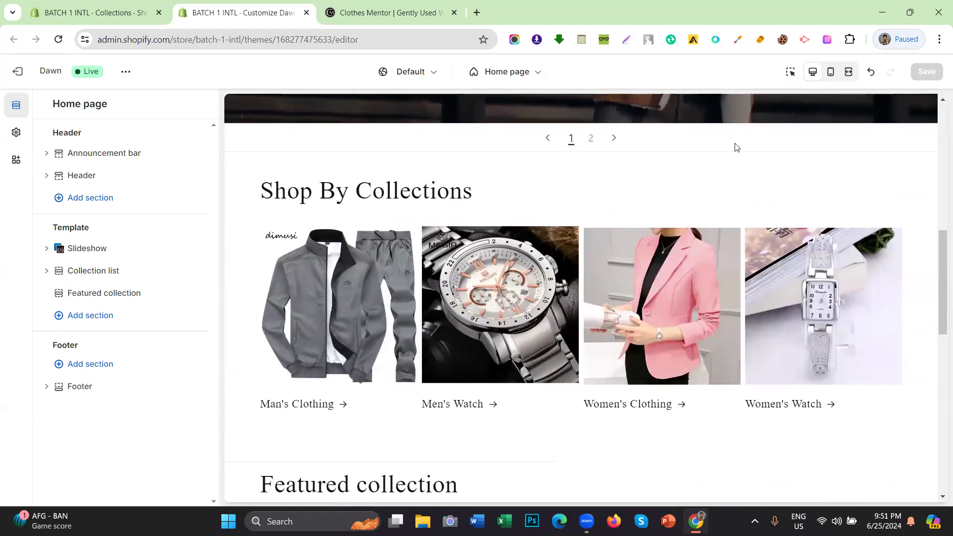
scroll(534, 181, up, 10)
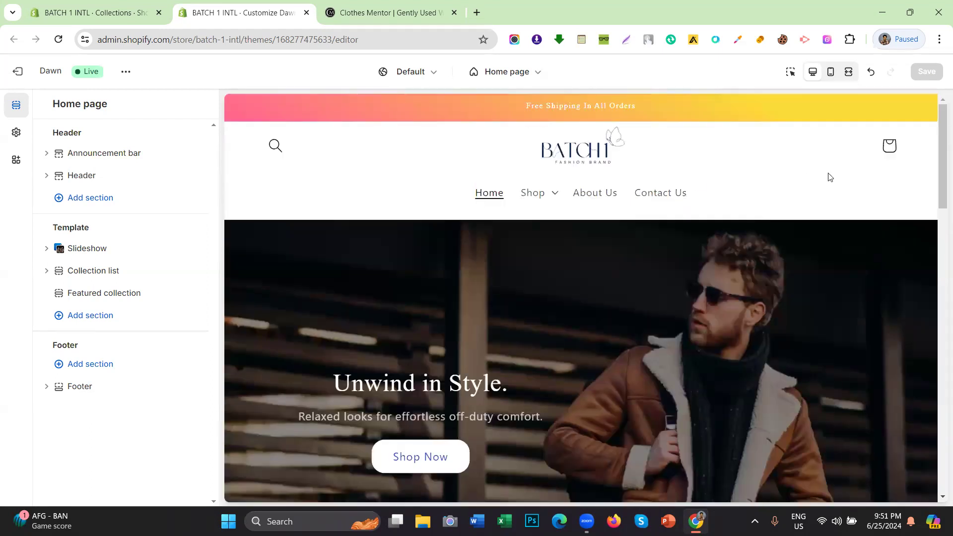
Check how the Shop By Collections section sits between the slideshow and the Featured collection section.
scroll(327, 201, down, 4)
scroll(368, 205, up, 4)
scroll(368, 206, down, 6)
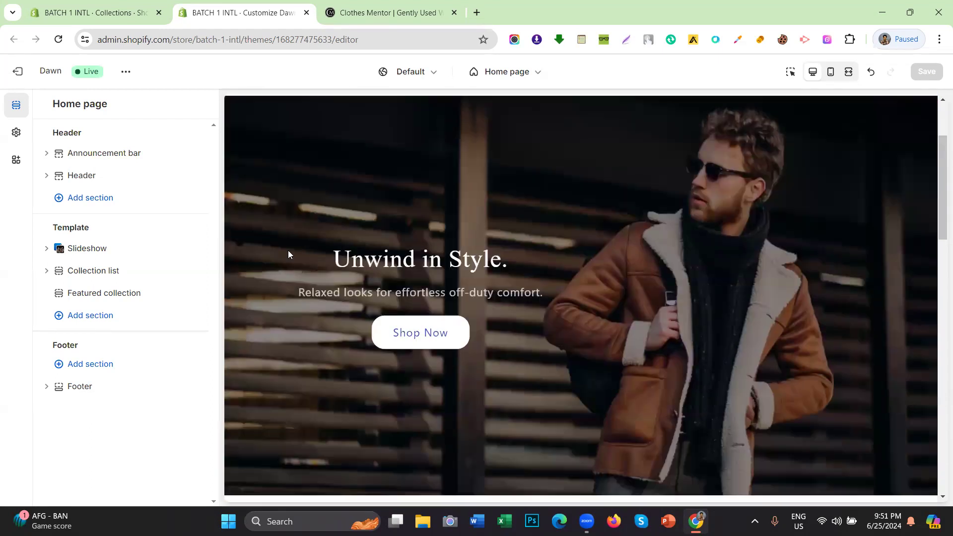
scroll(298, 213, down, 1)
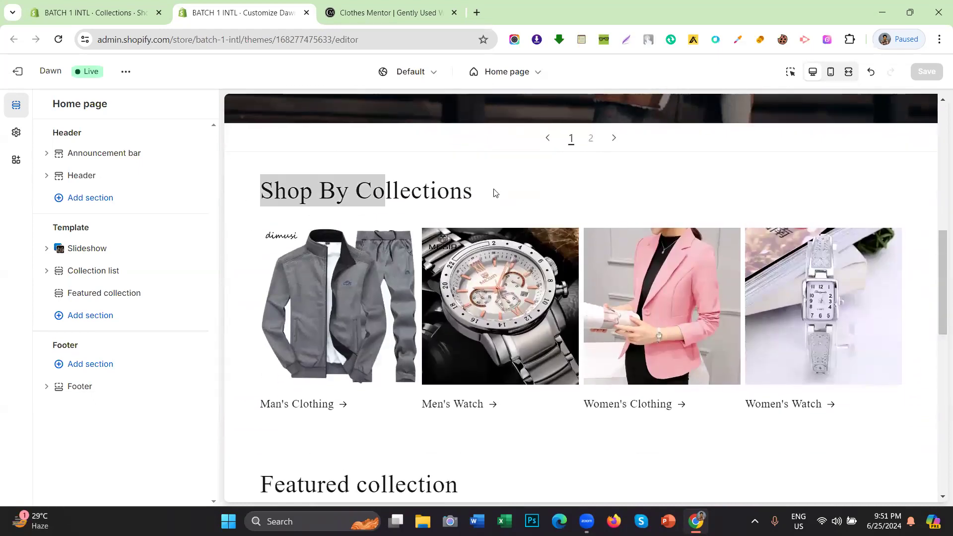
scroll(462, 208, down, 3)
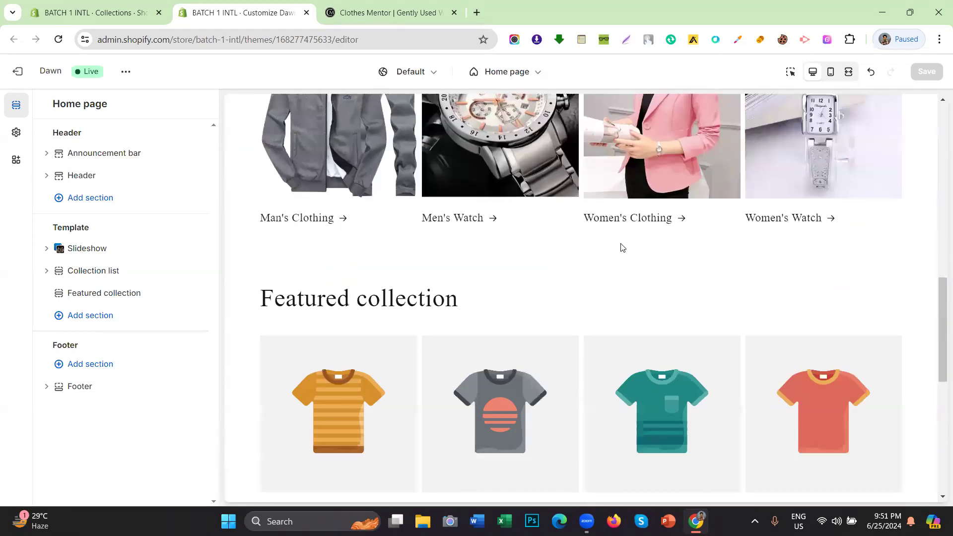
scroll(621, 249, up, 3)
drag(476, 199, 280, 197)
scroll(298, 209, down, 1)
scroll(447, 231, up, 3)
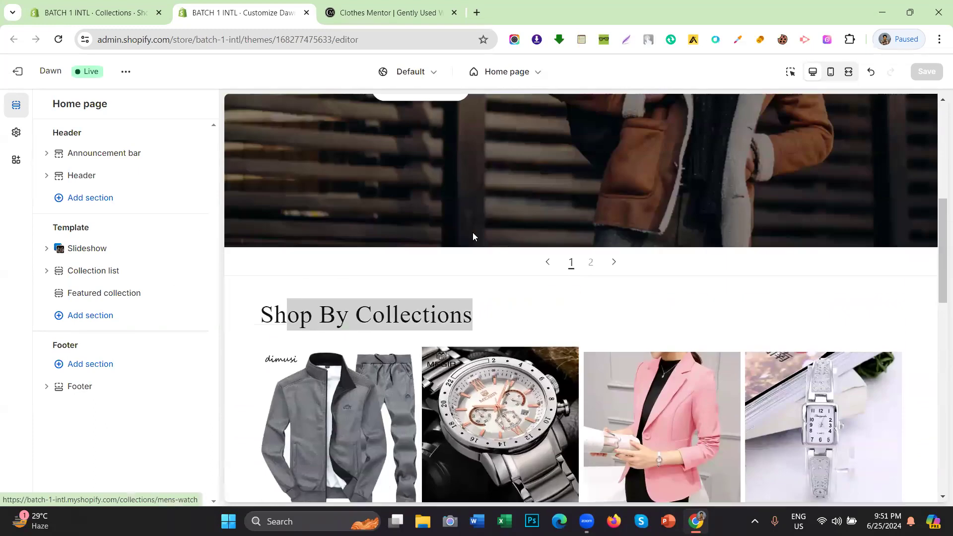
Add a Rich text section to the home page template.
click(491, 281)
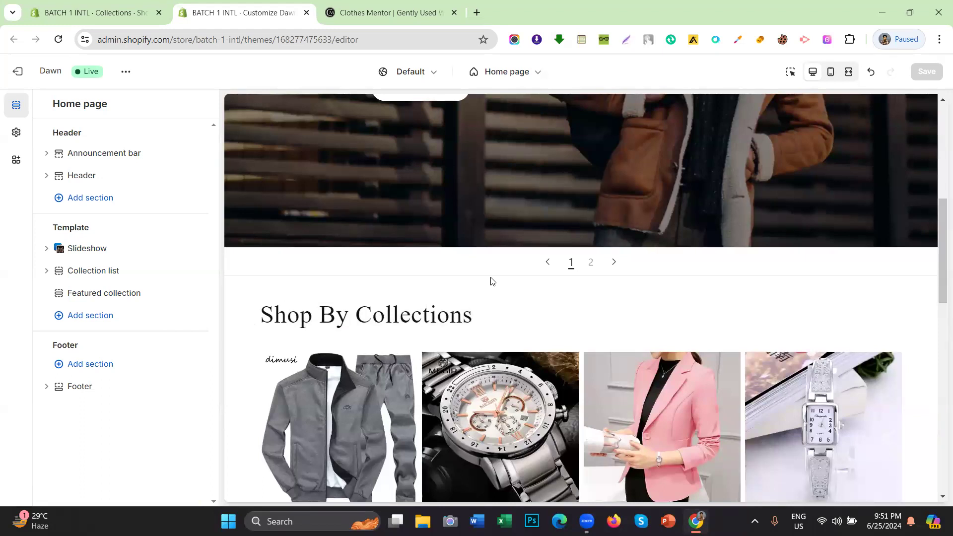
scroll(492, 278, down, 6)
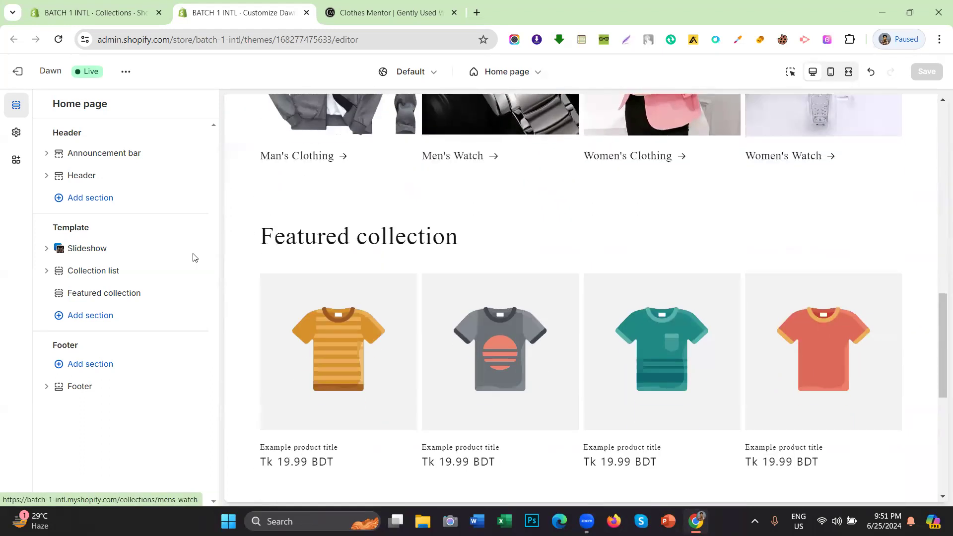
click(100, 318)
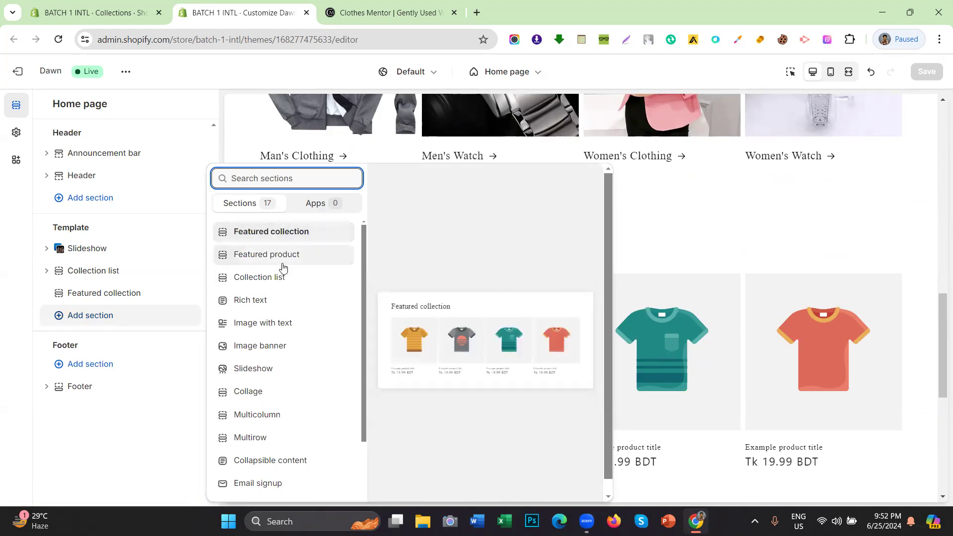
click(2, 278)
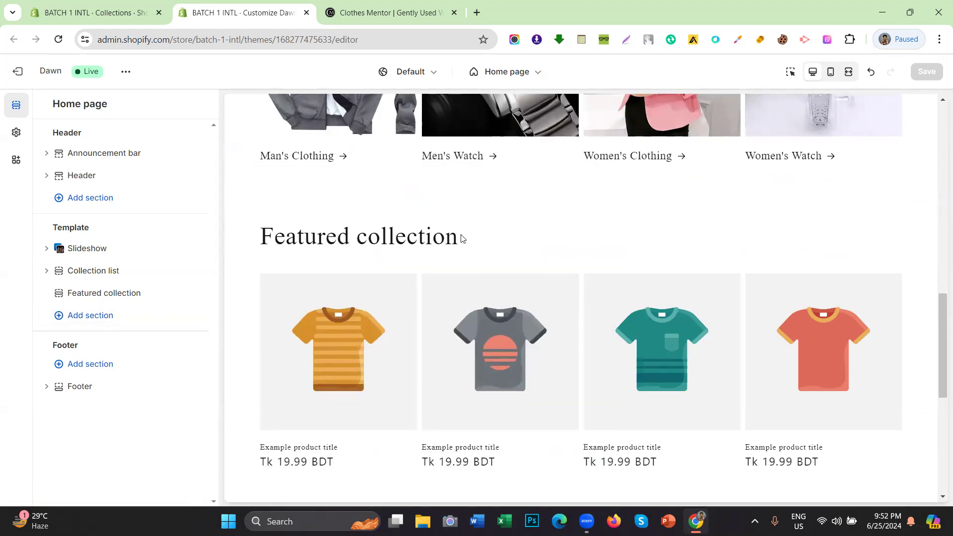
click(69, 316)
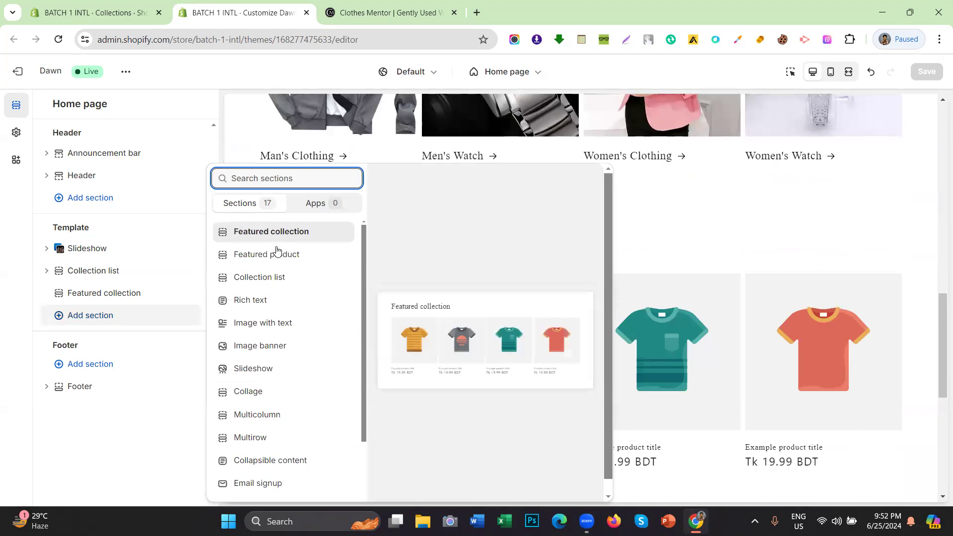
click(276, 301)
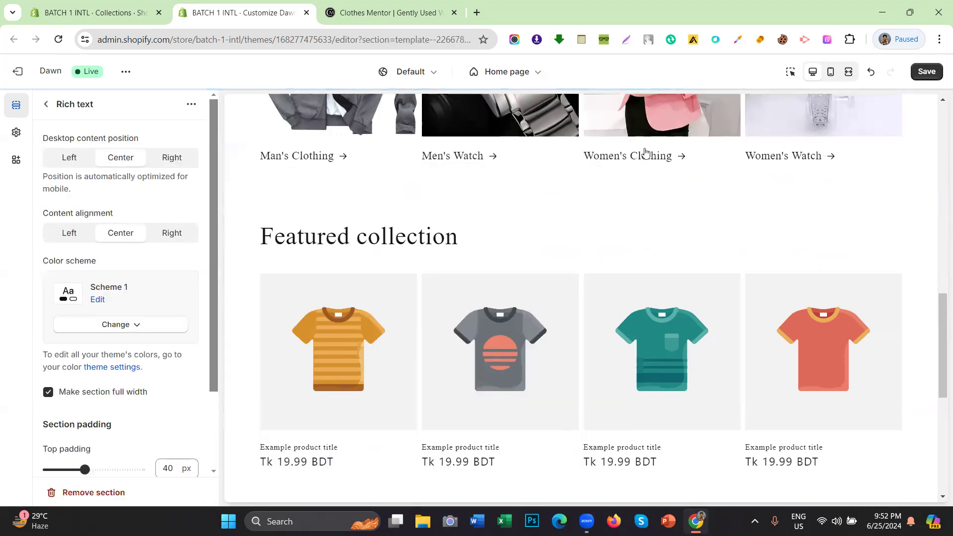
Move the Rich text section up between the Collection list and the Featured collection.
click(46, 104)
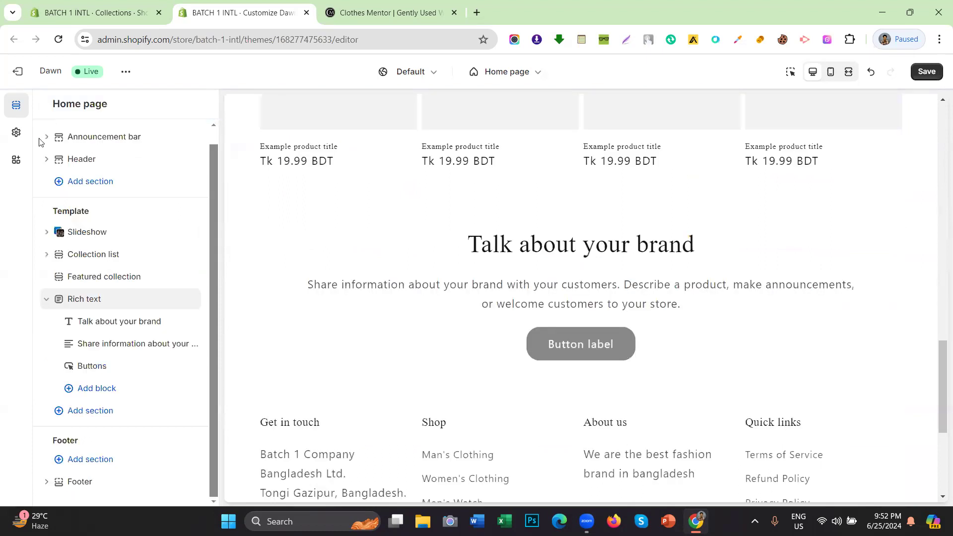
drag(64, 308, 64, 292)
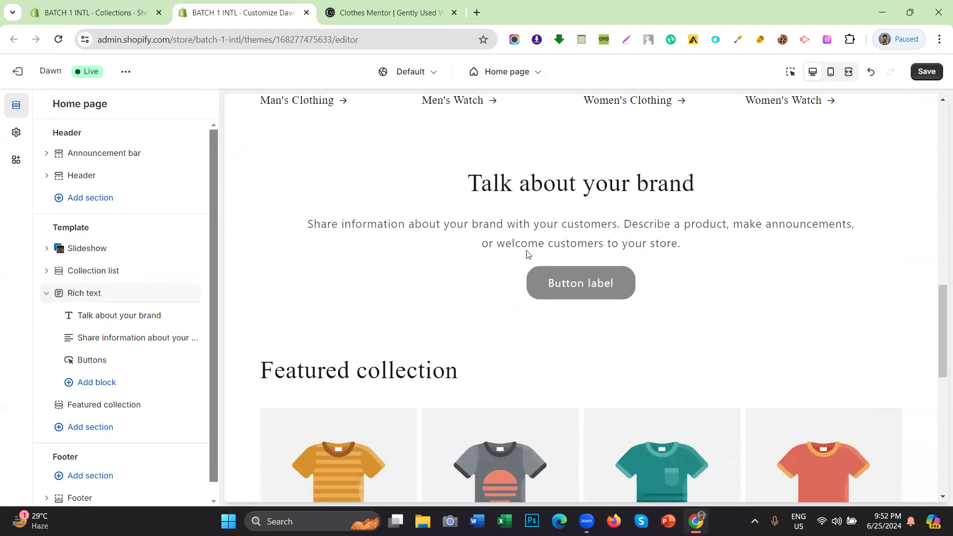
scroll(526, 251, up, 5)
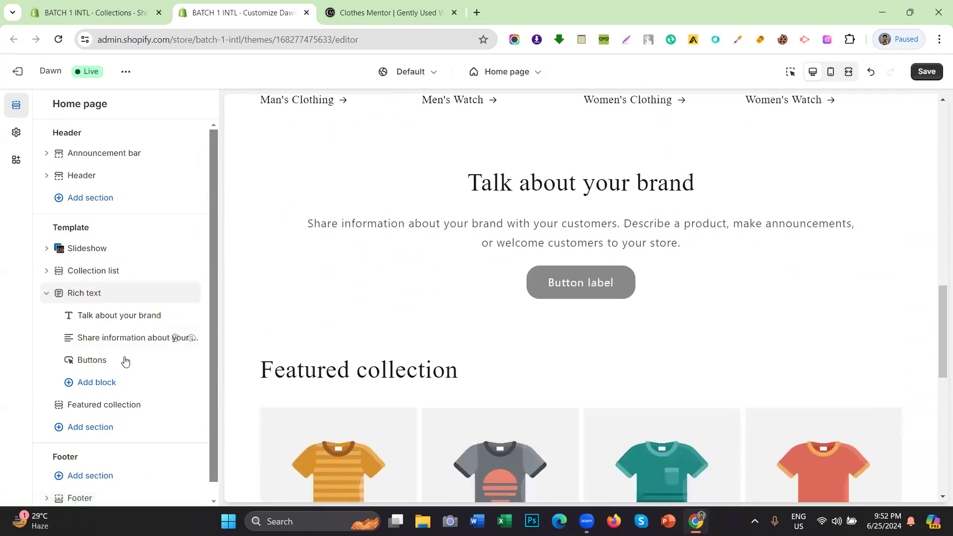
Change the Rich text section's heading to "About Us" and return to the section list.
click(101, 317)
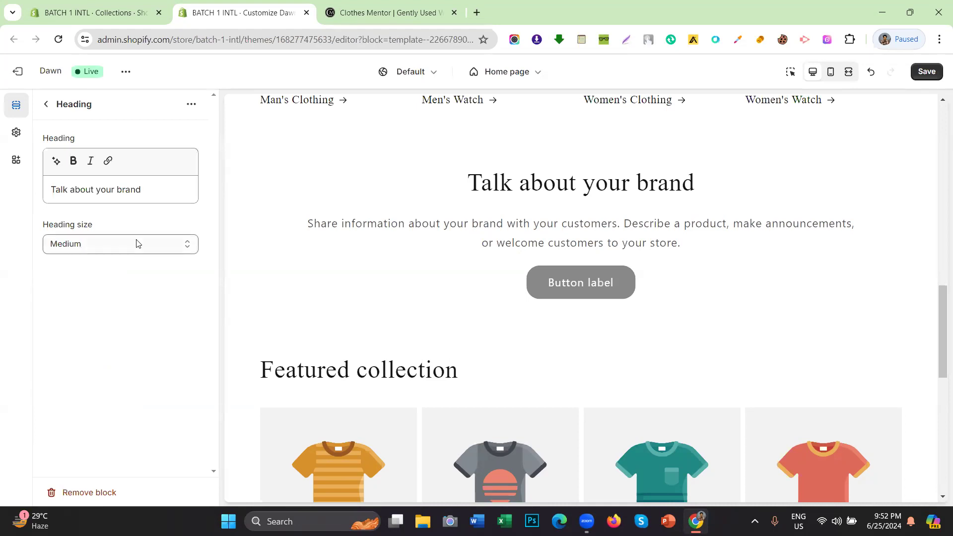
click(105, 190)
double_click(104, 191)
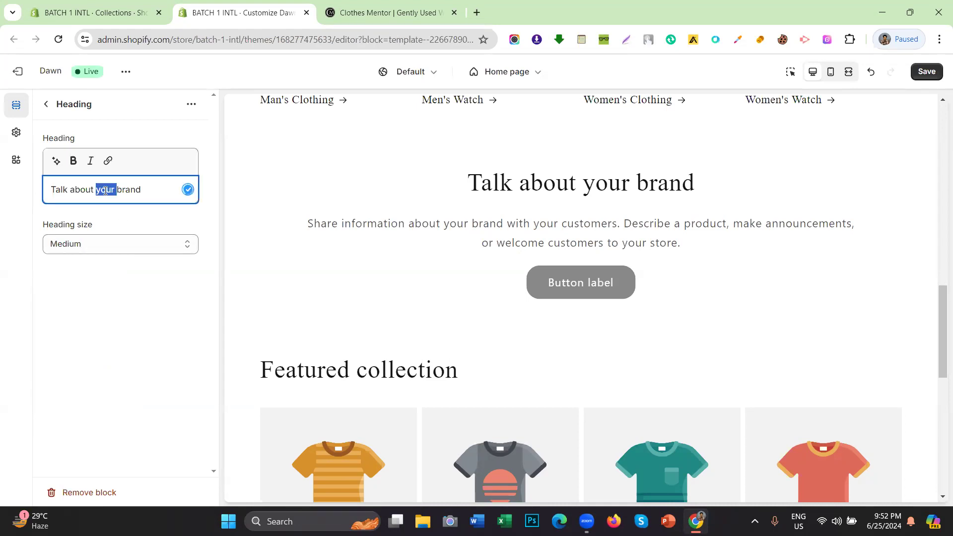
triple_click(105, 190)
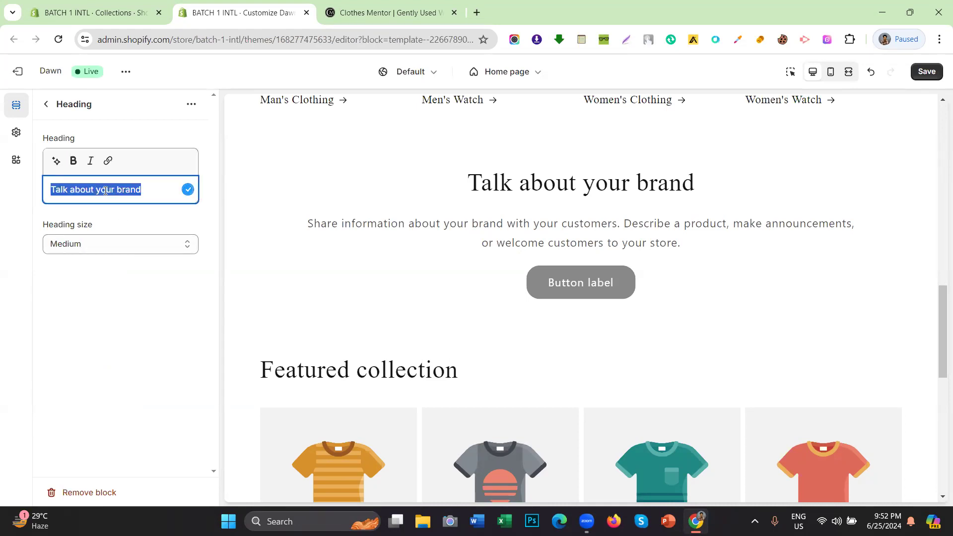
text(About)
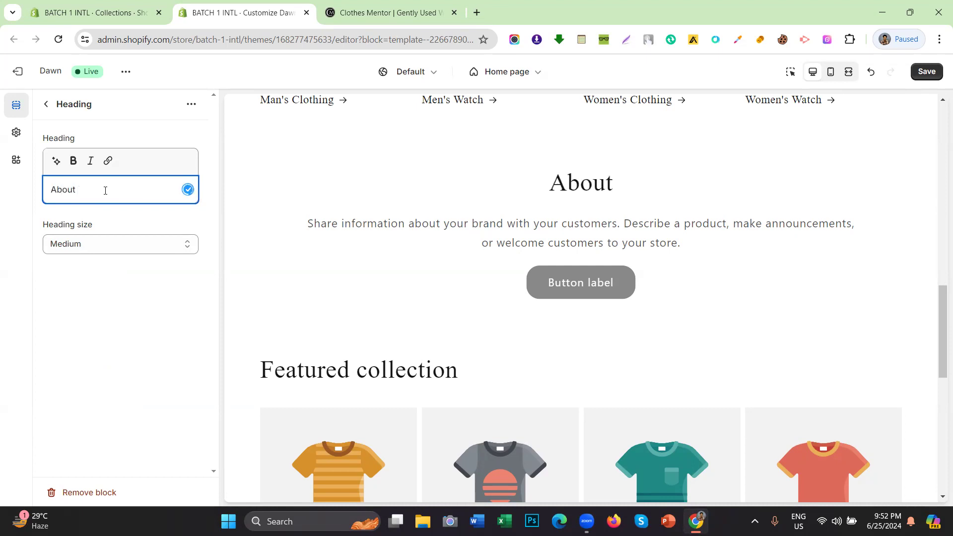
text( Us)
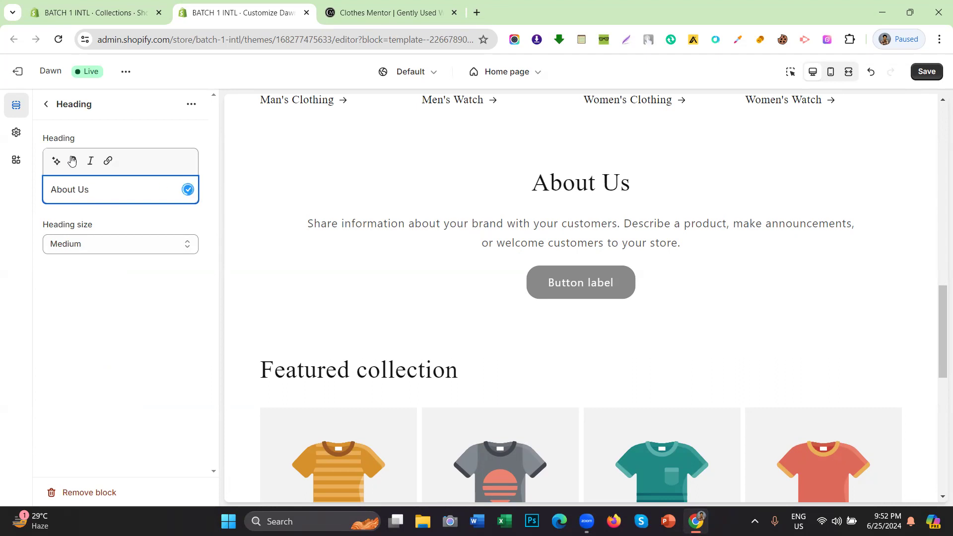
click(46, 104)
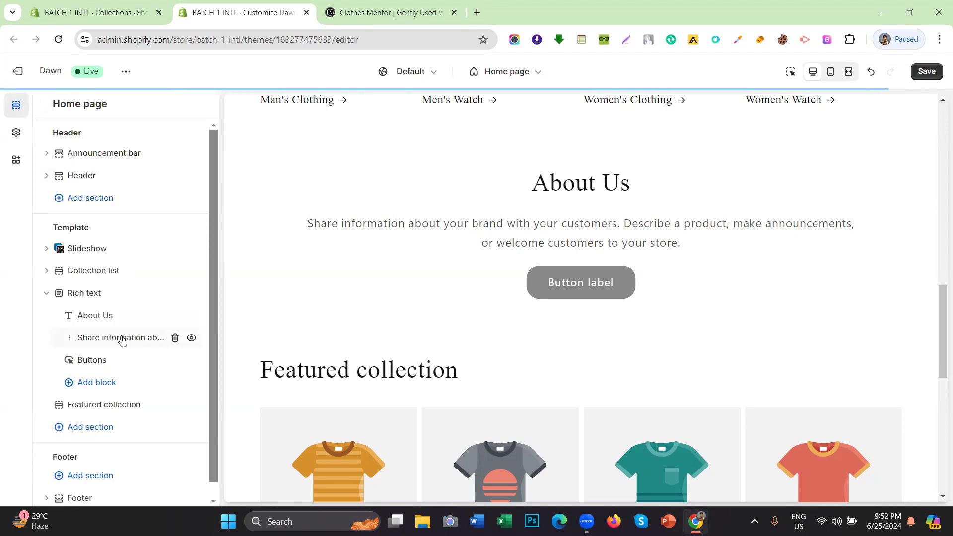
Open the Rich text description block and the store's About Us page for reference, and return to the theme's section list without editing.
click(124, 337)
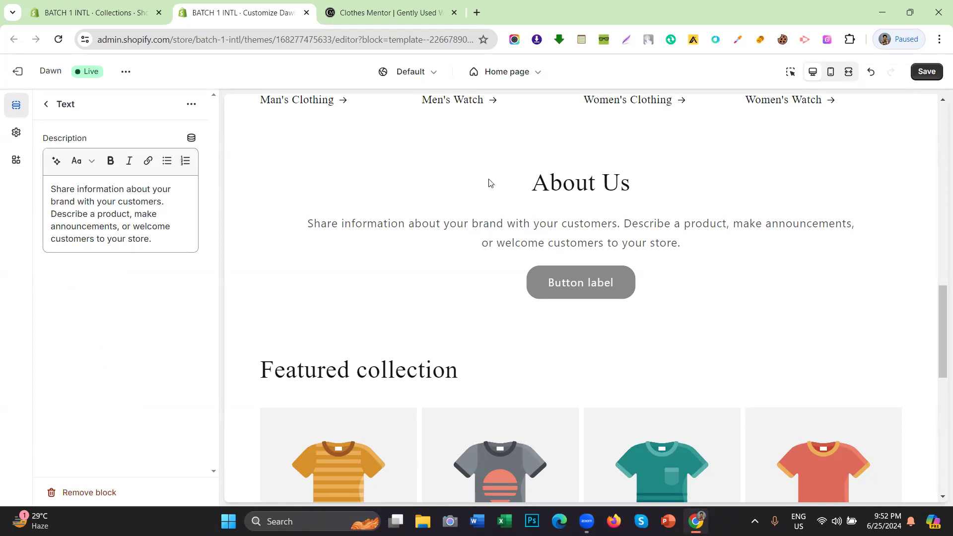
click(134, 11)
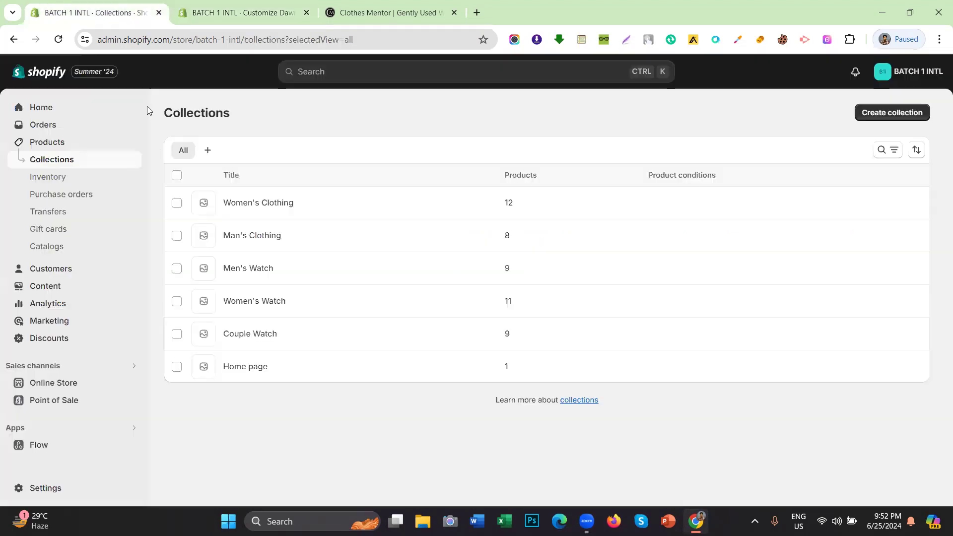
click(79, 383)
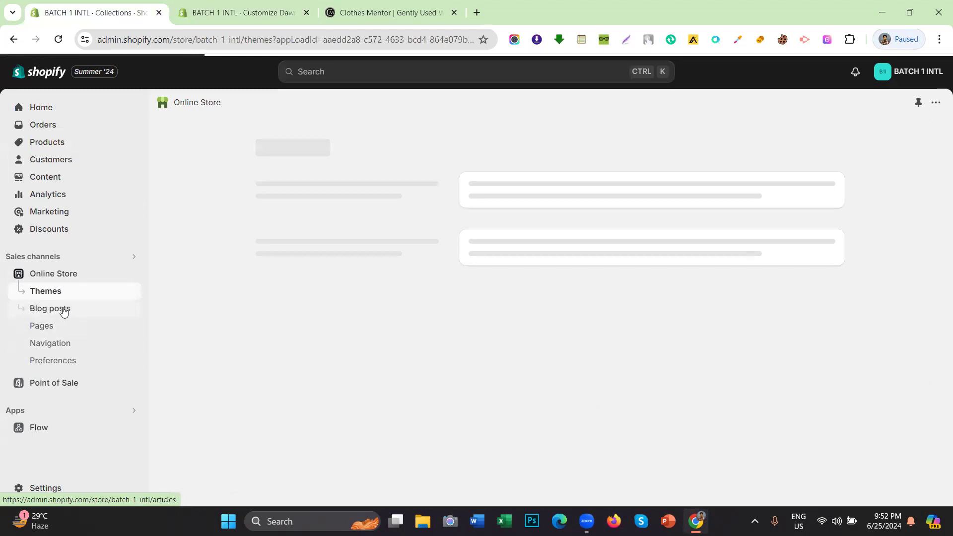
click(60, 328)
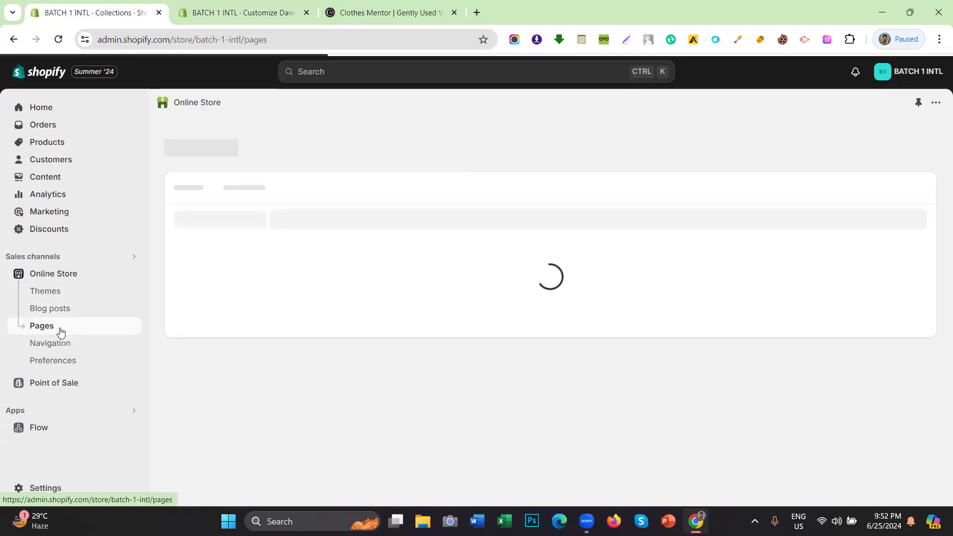
click(220, 376)
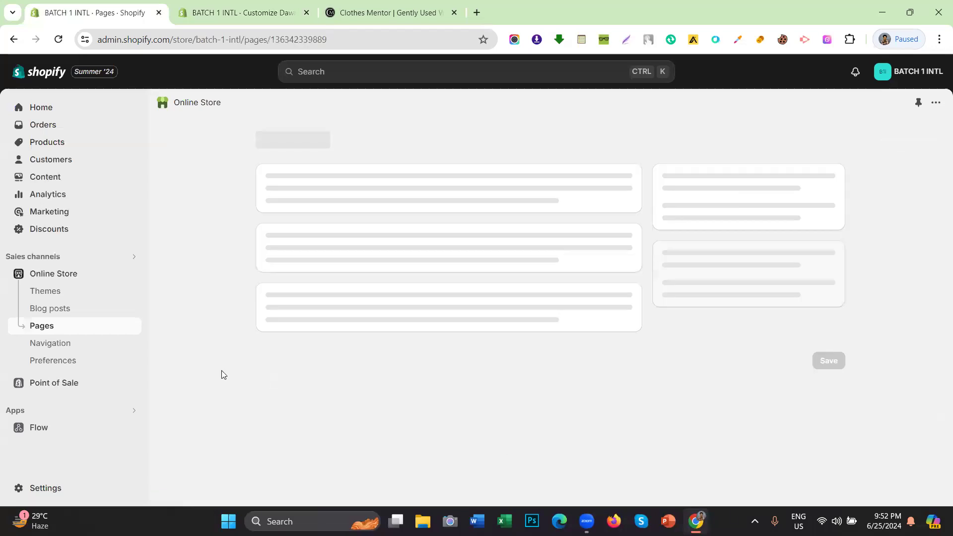
click(13, 39)
click(238, 12)
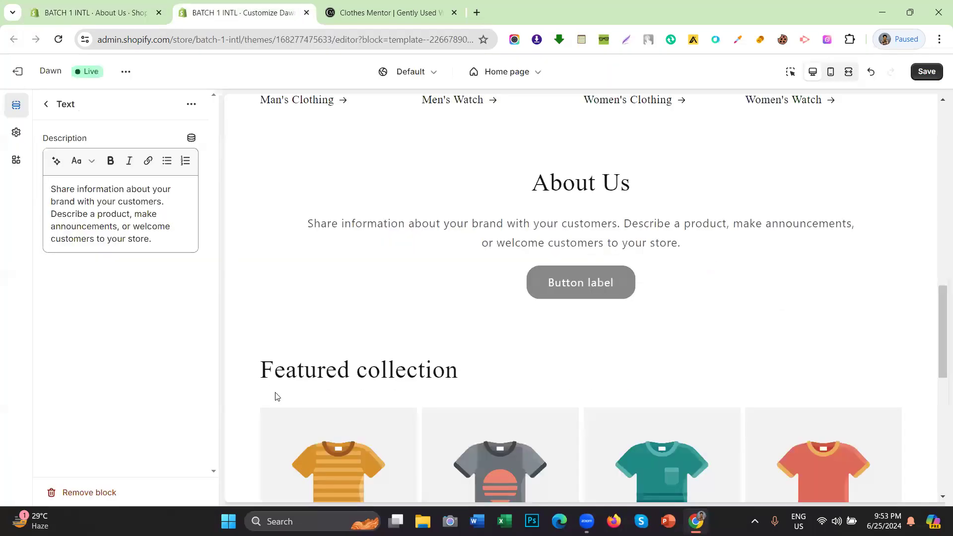
drag(155, 240, 28, 197)
click(29, 226)
click(44, 105)
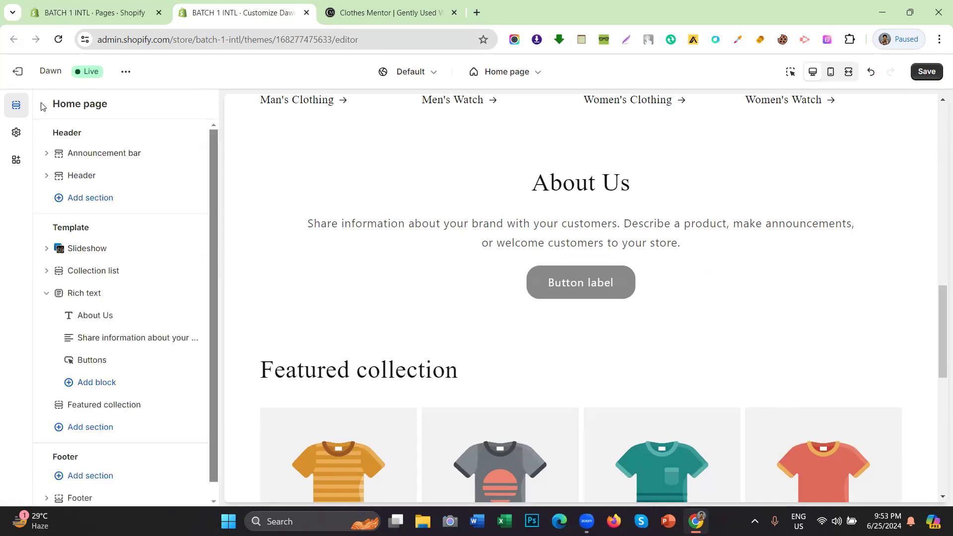
Examine the About Us heading, placeholder description and button between the collection cards and Featured collection in the preview.
scroll(489, 187, up, 1)
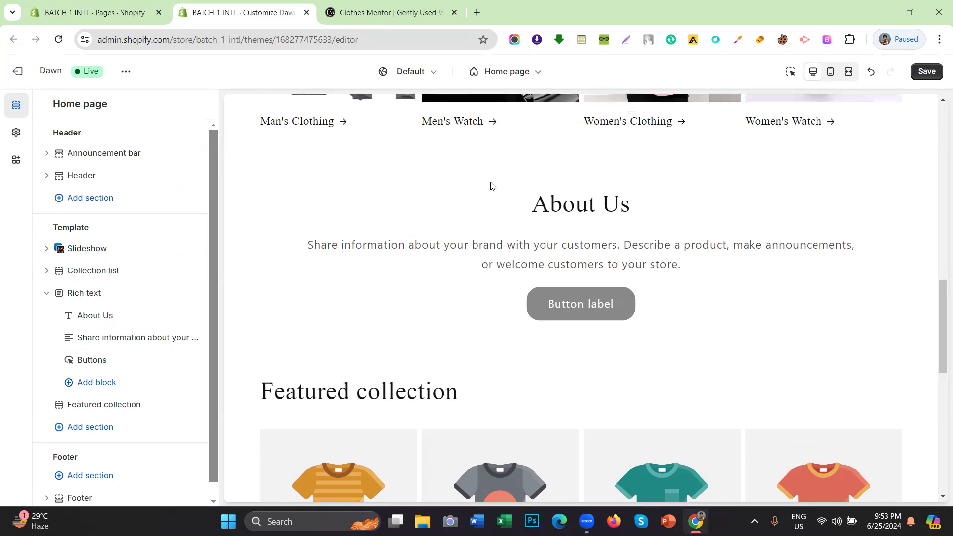
scroll(421, 234, down, 2)
scroll(367, 258, up, 3)
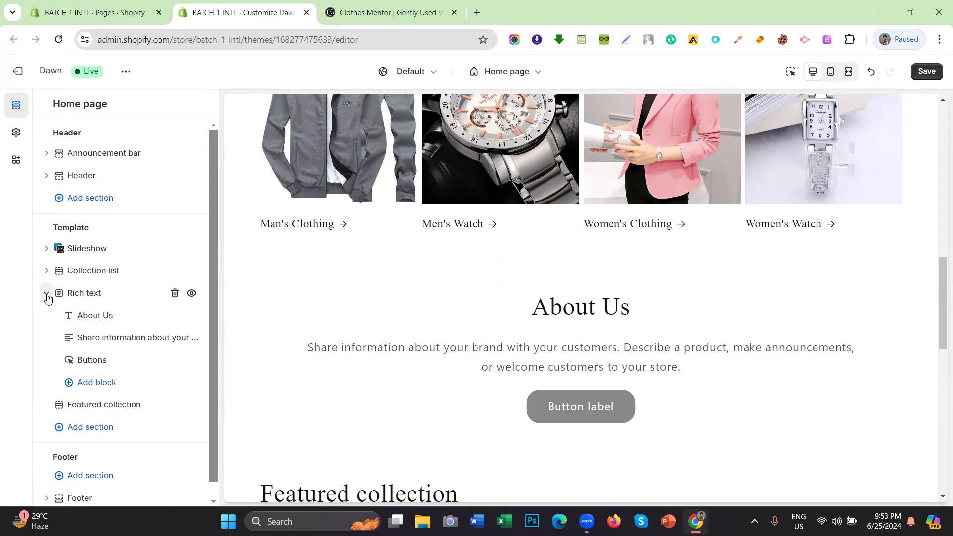
scroll(497, 248, down, 3)
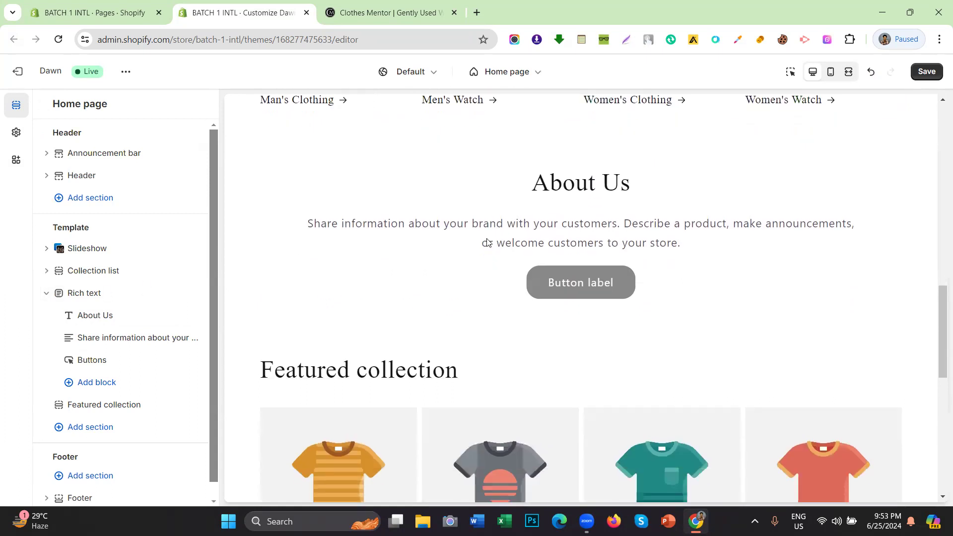
scroll(535, 200, up, 1)
scroll(534, 200, down, 1)
drag(306, 225, 692, 250)
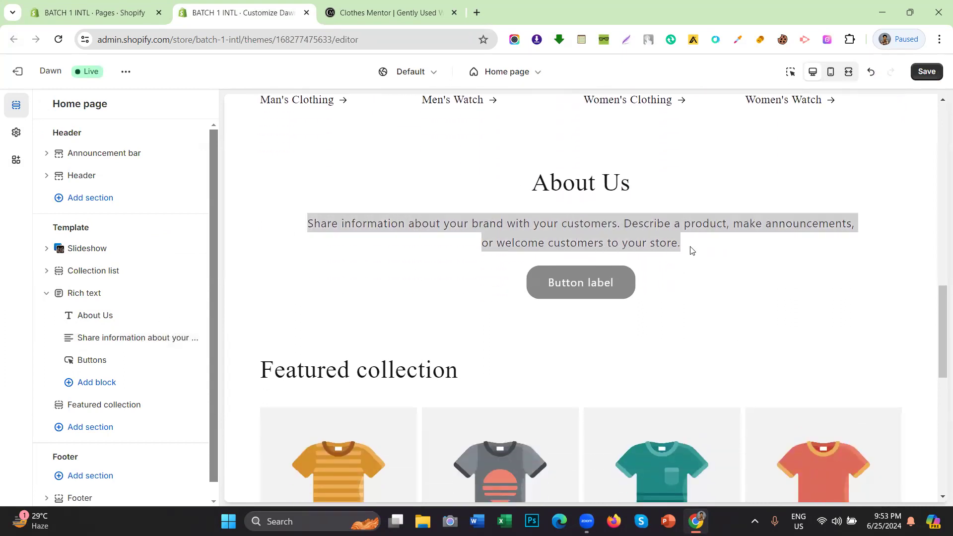
scroll(553, 203, up, 1)
scroll(646, 206, down, 1)
scroll(492, 179, up, 2)
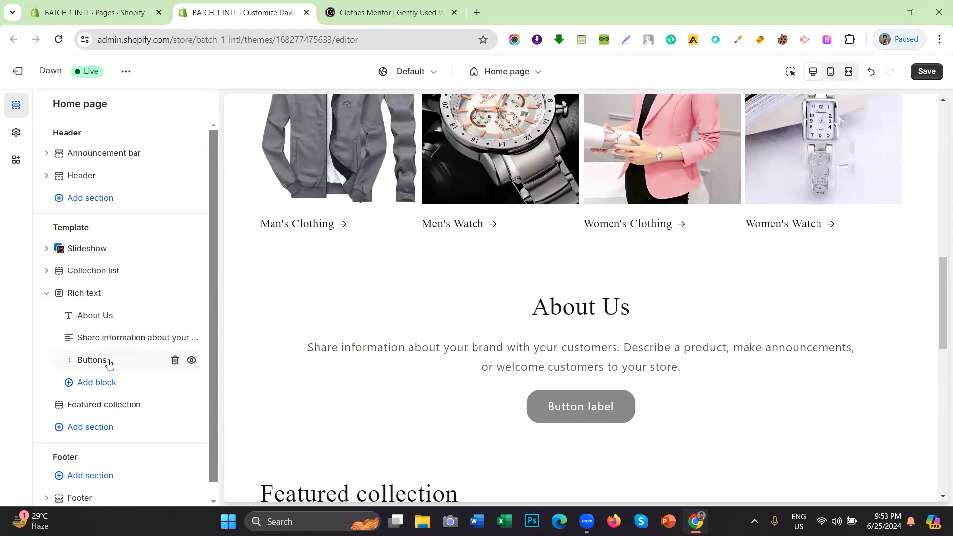
Label the Rich text section's first button "Read more" and link it to the About Us page.
click(93, 360)
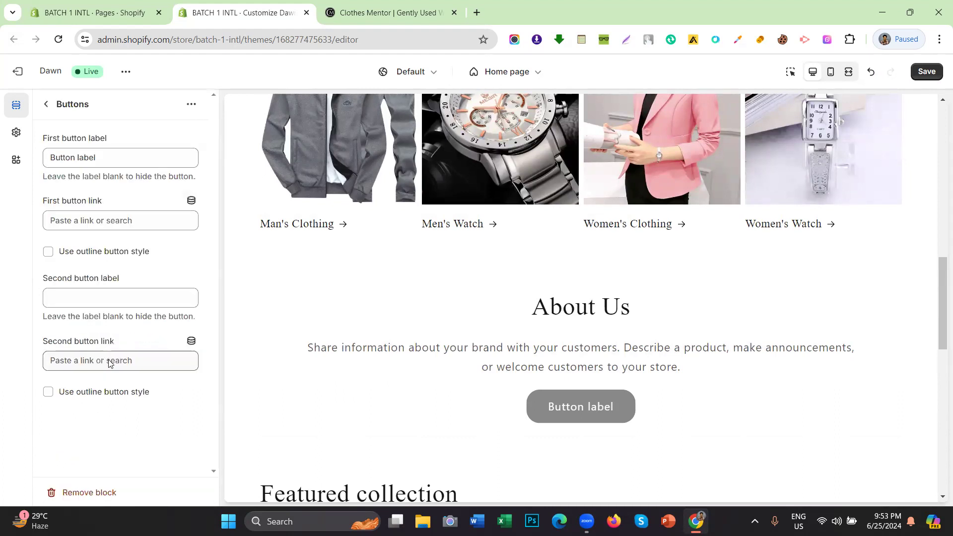
triple_click(83, 162)
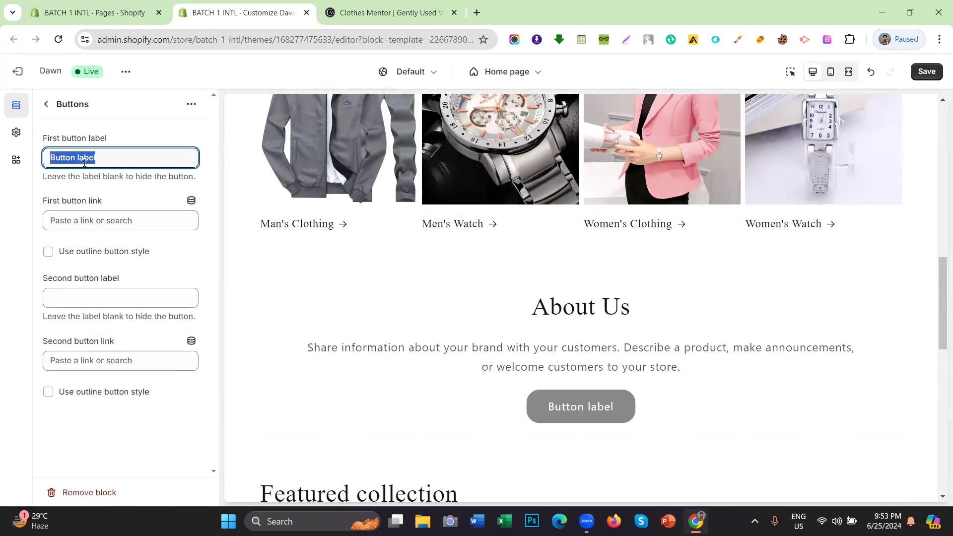
text(Read more)
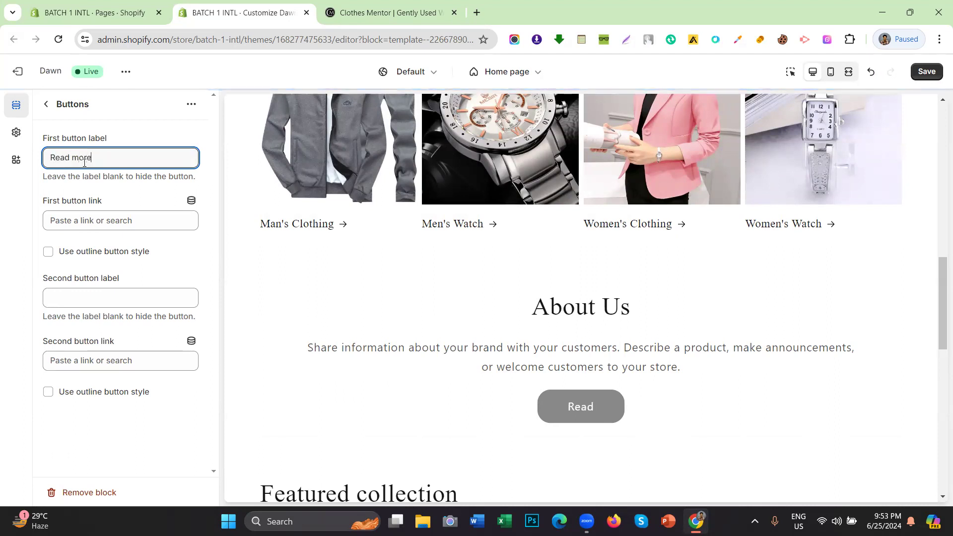
click(80, 220)
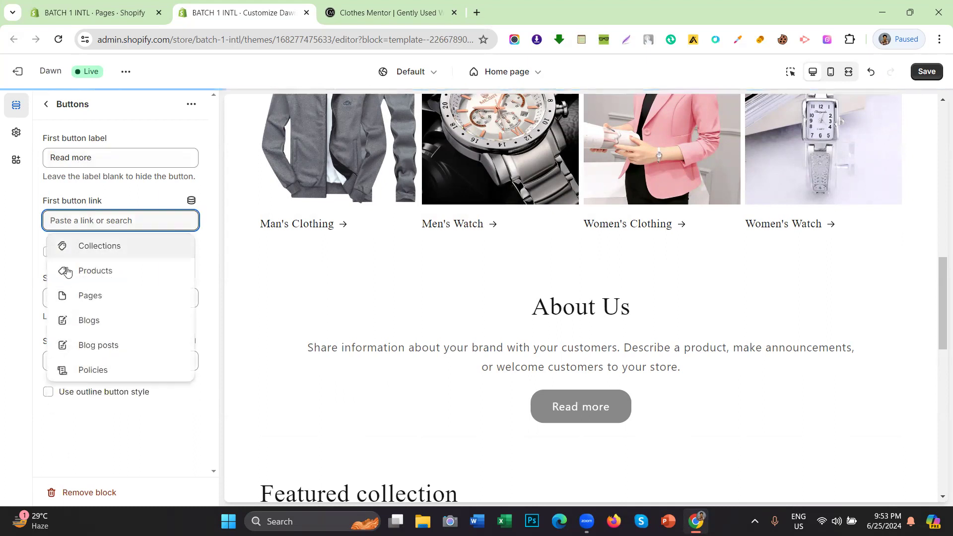
click(78, 298)
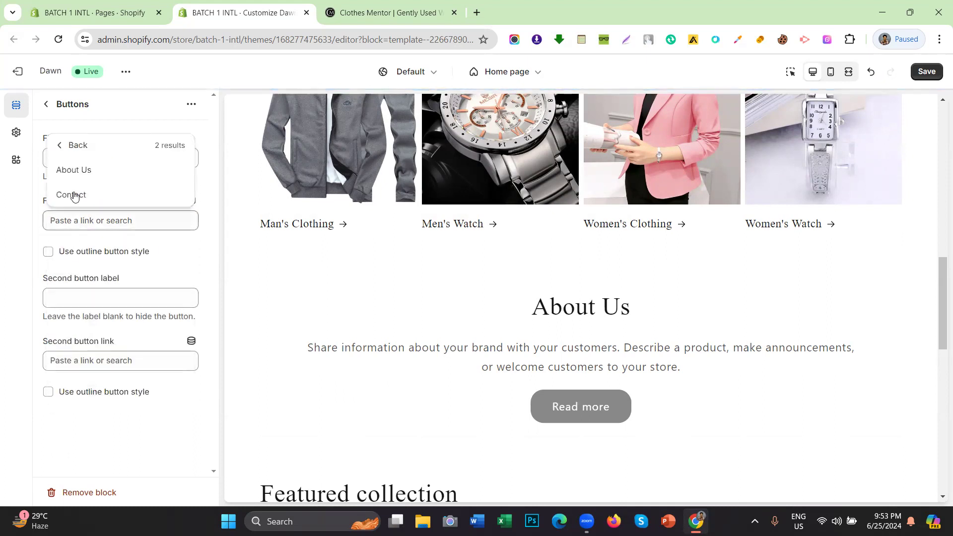
click(71, 174)
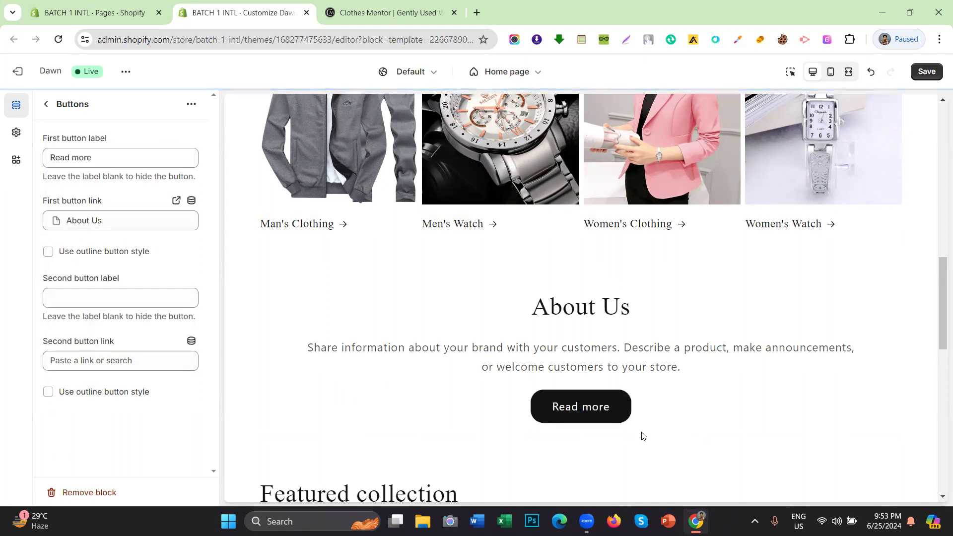
Save the home page changes and check the preview down to the Featured collection.
click(46, 103)
click(925, 72)
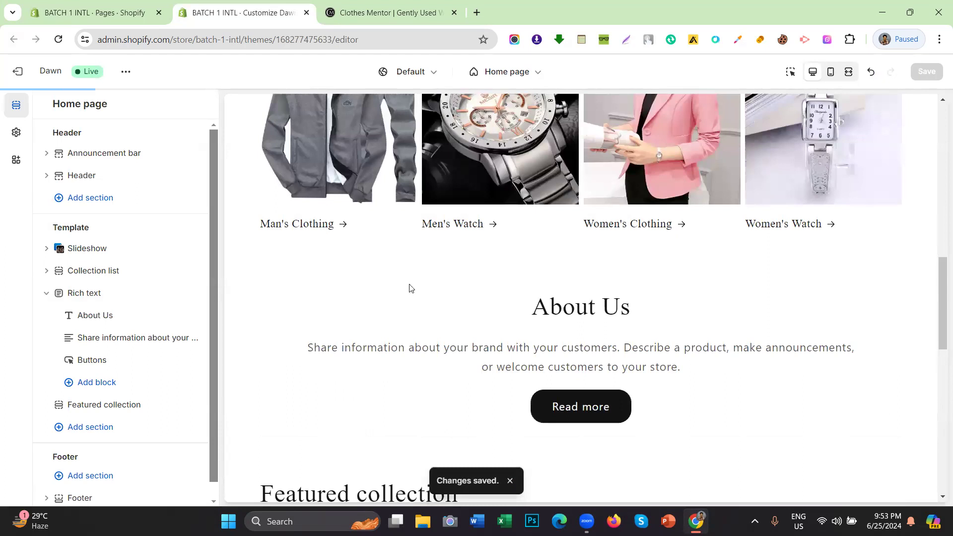
scroll(624, 291, down, 6)
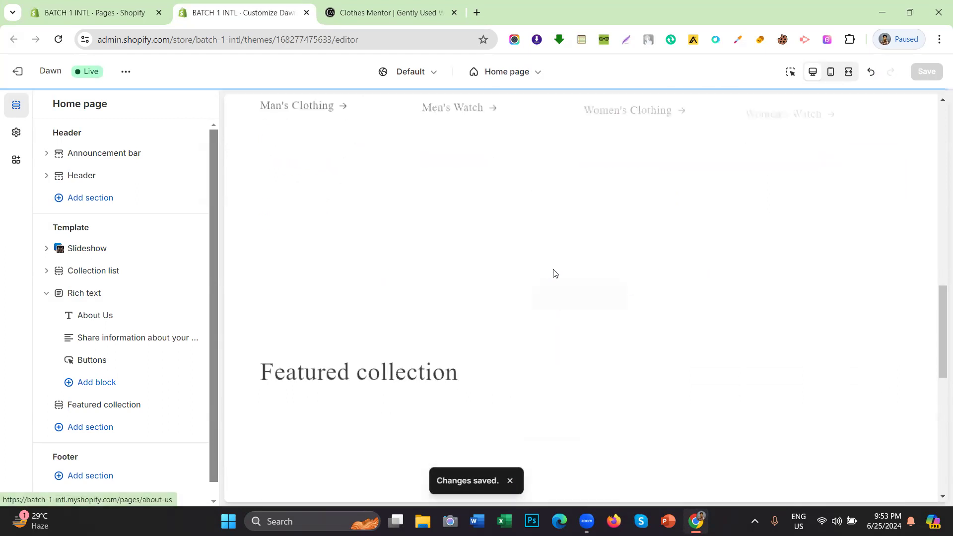
Open the settings of the Rich text section holding the About Us heading and Read more button.
scroll(511, 253, up, 6)
scroll(591, 281, down, 3)
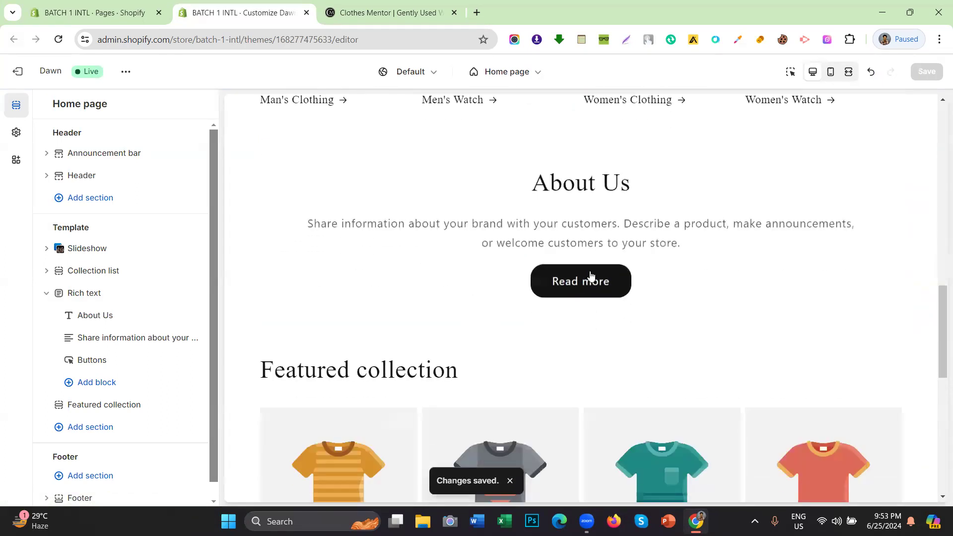
click(84, 293)
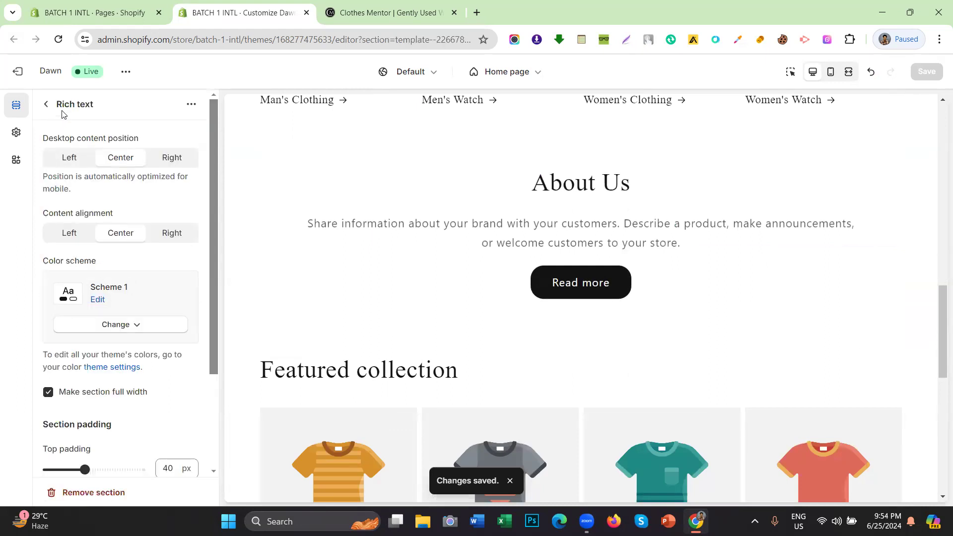
drag(42, 139, 125, 130)
click(126, 130)
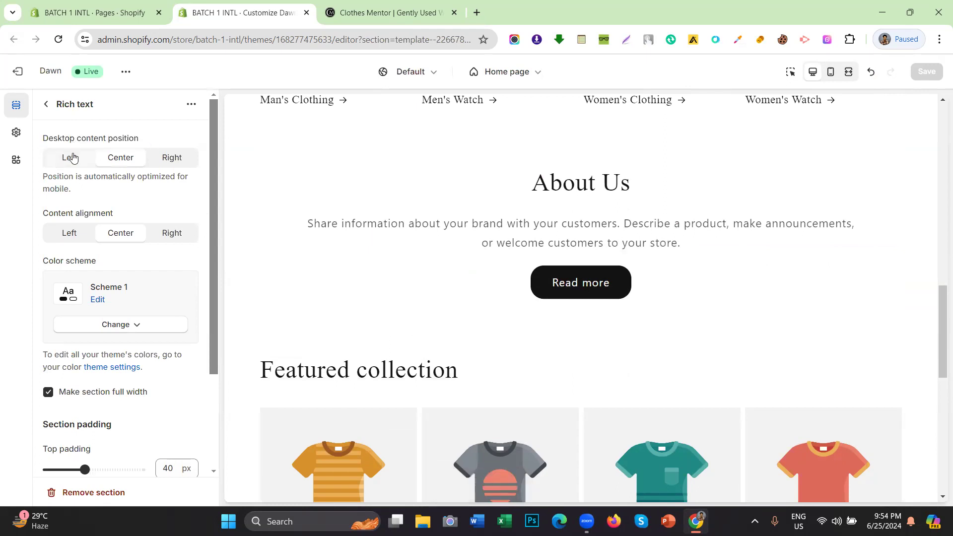
Try Left for the Rich text section's desktop content position and content alignment, returning each to Center.
click(72, 157)
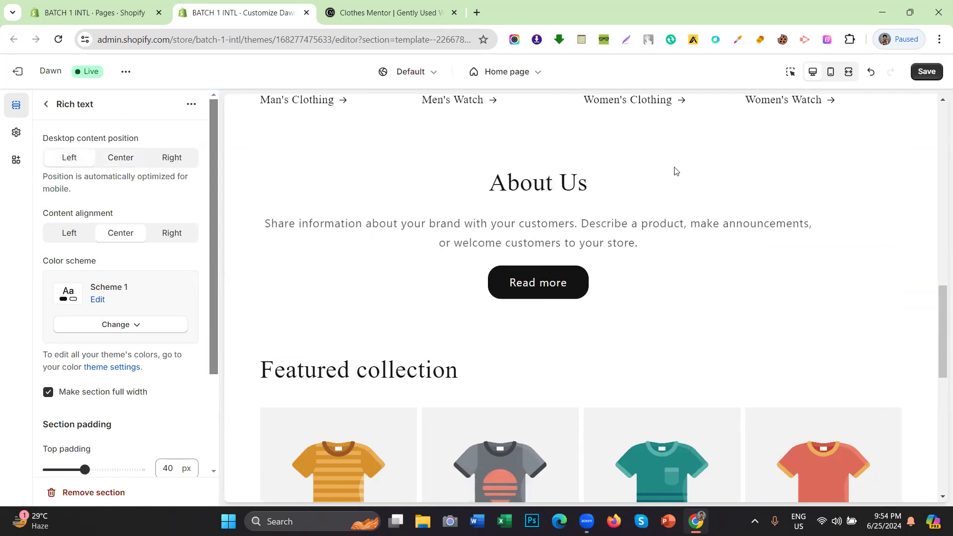
click(103, 158)
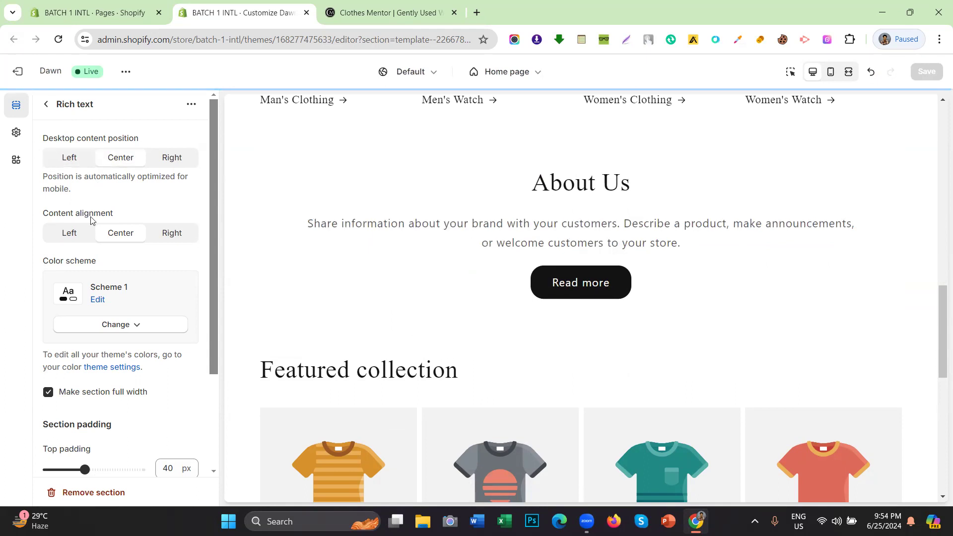
click(81, 239)
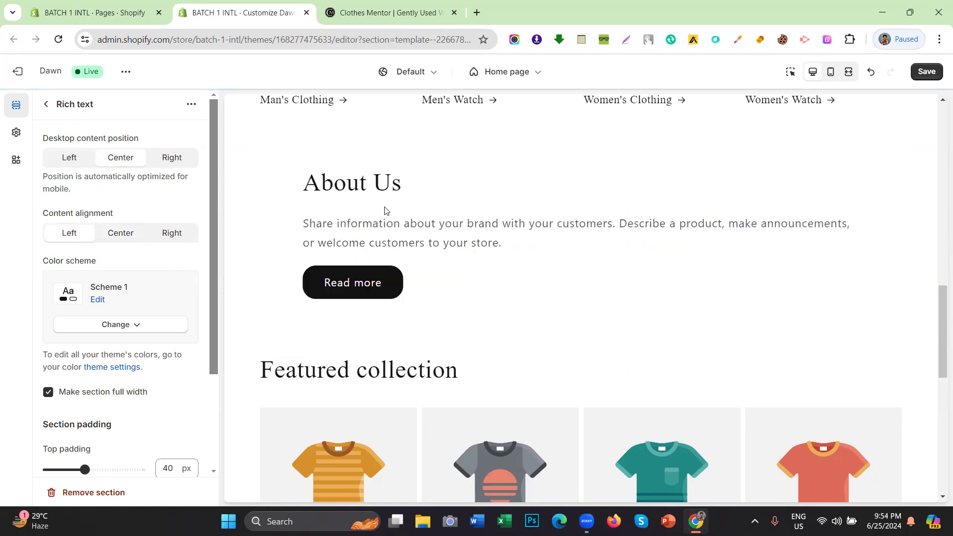
click(120, 234)
Compare the color scheme choices with the page's existing look and apply Scheme 5 to the Rich text section.
scroll(101, 203, down, 2)
drag(107, 196, 6, 197)
click(6, 197)
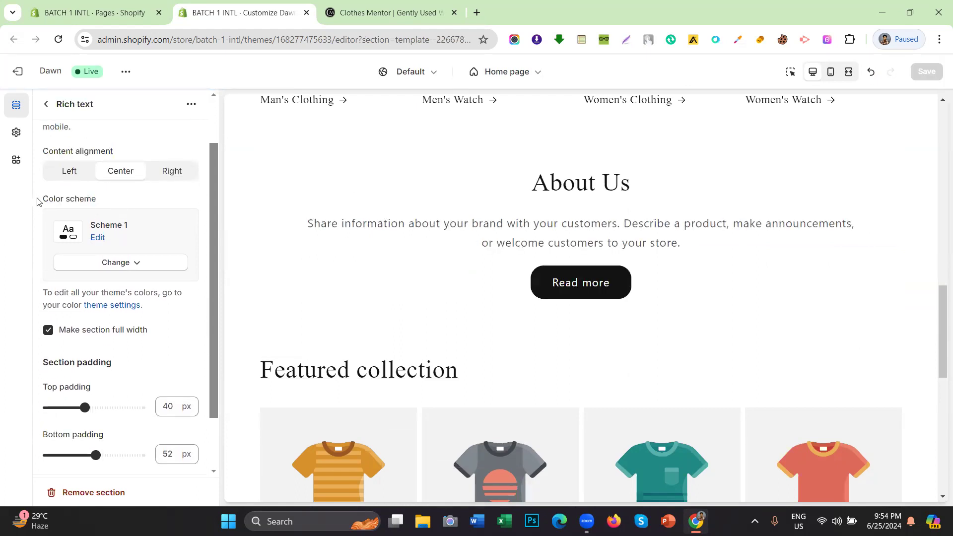
click(113, 268)
scroll(537, 213, up, 8)
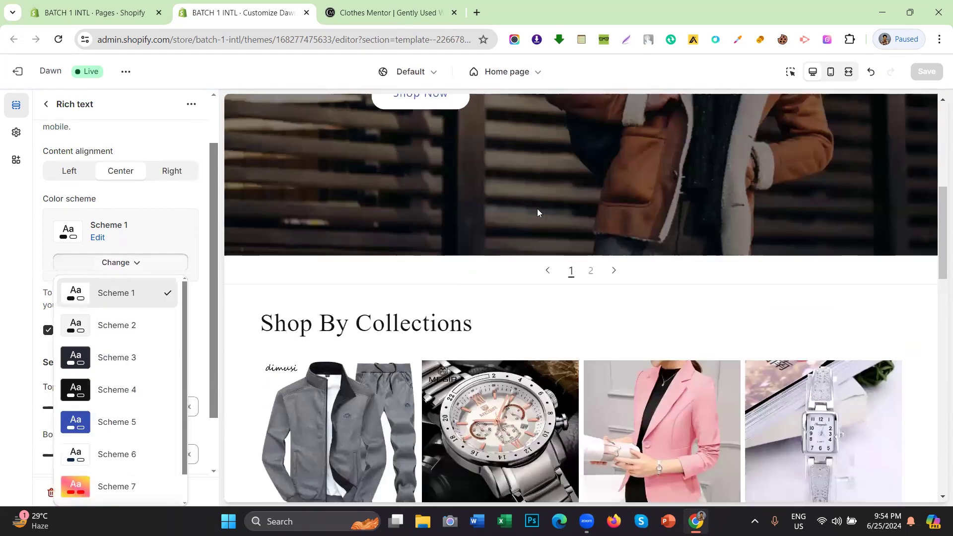
scroll(537, 213, up, 7)
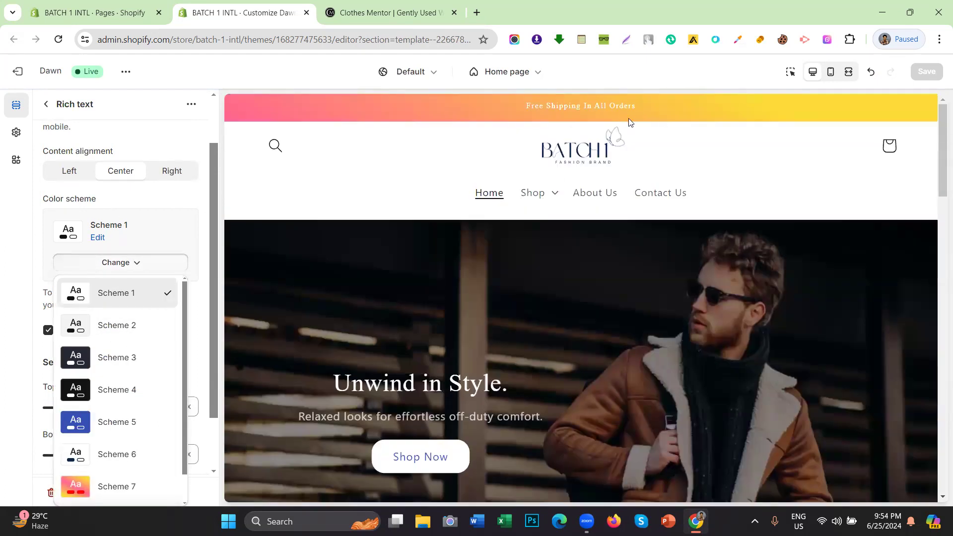
scroll(495, 215, down, 8)
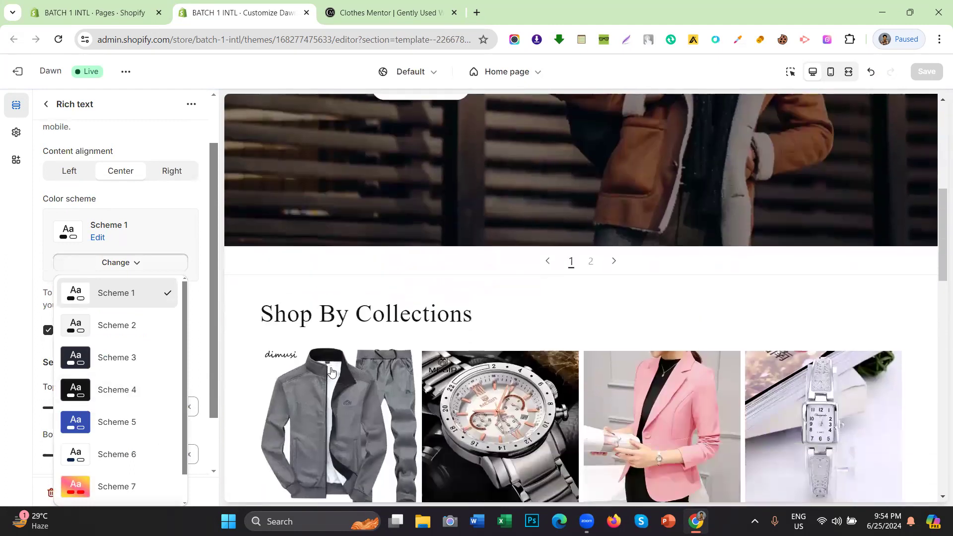
scroll(332, 371, down, 8)
click(91, 424)
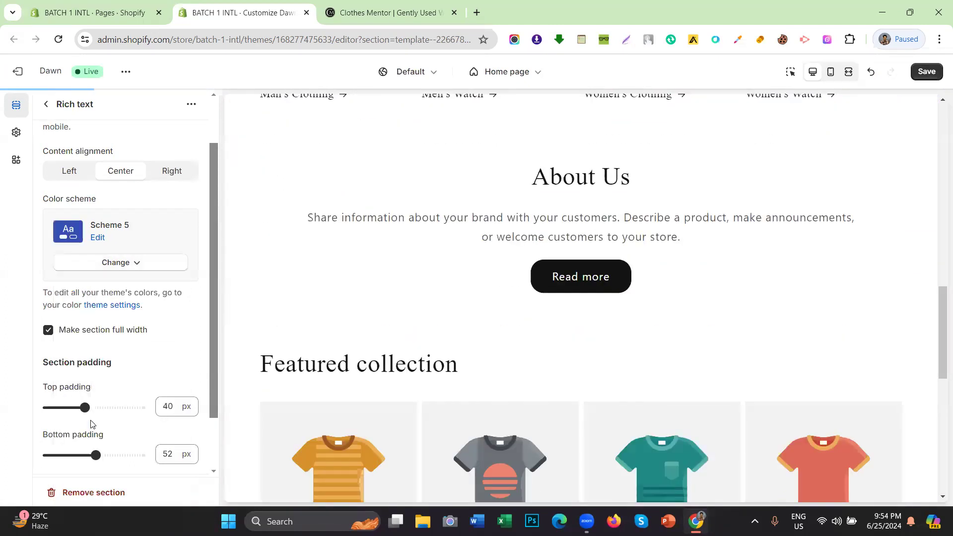
Add a new color scheme, Scheme 9, in the theme's color settings.
click(171, 267)
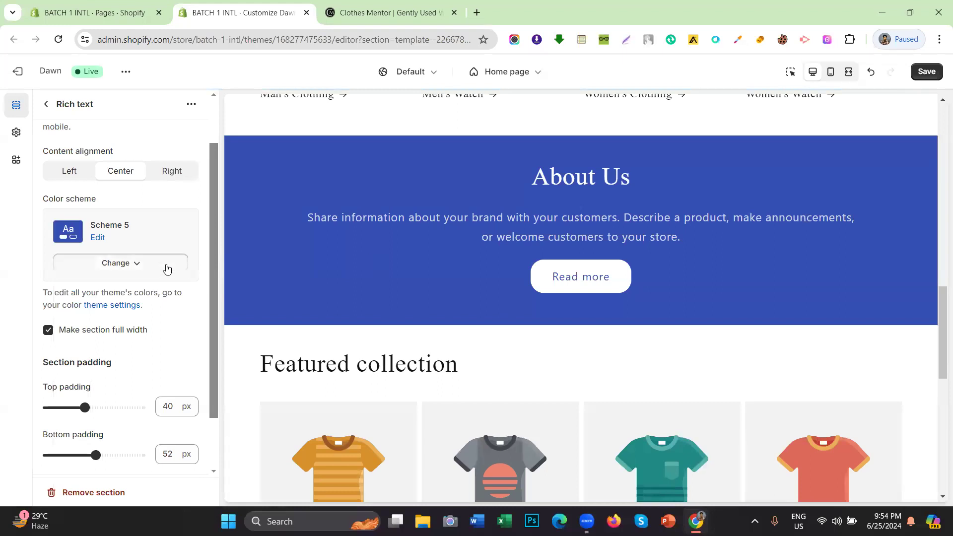
scroll(120, 442, down, 1)
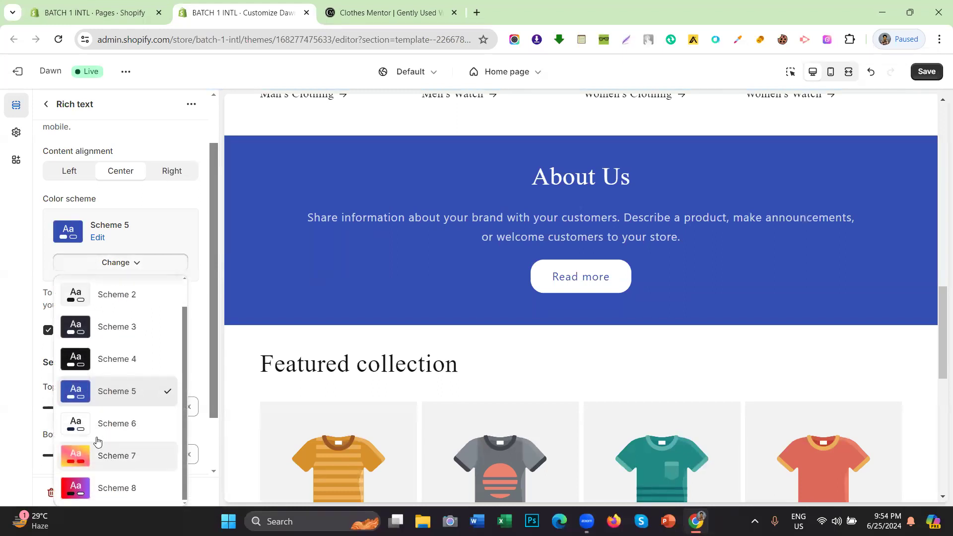
click(16, 132)
click(81, 165)
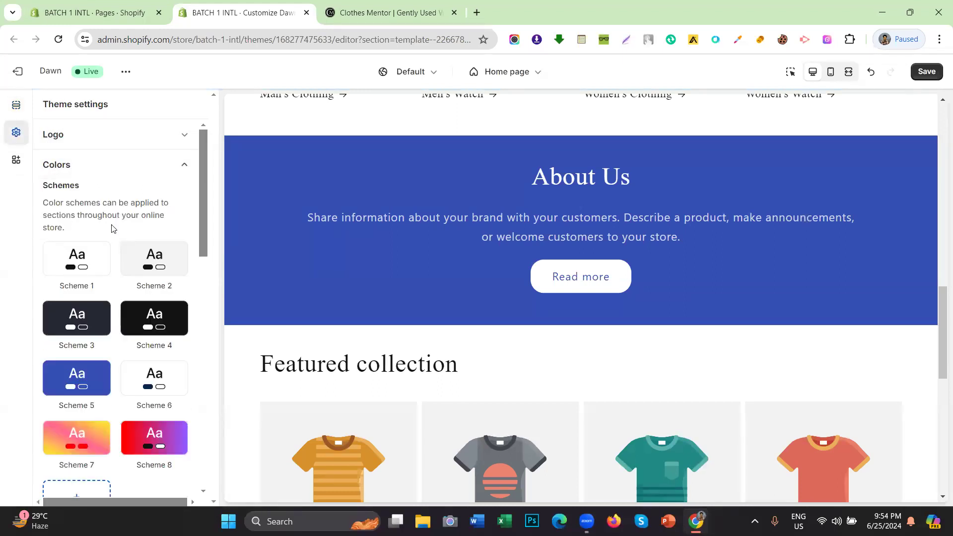
scroll(100, 298, down, 3)
click(90, 382)
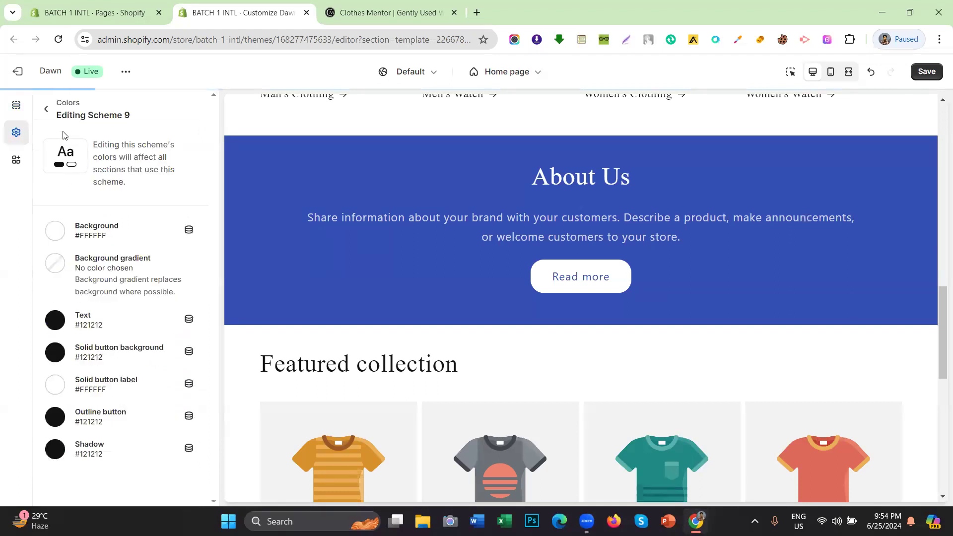
Copy the background color code #334FB4 from Scheme 5 and return to the list of color schemes.
click(46, 109)
click(61, 262)
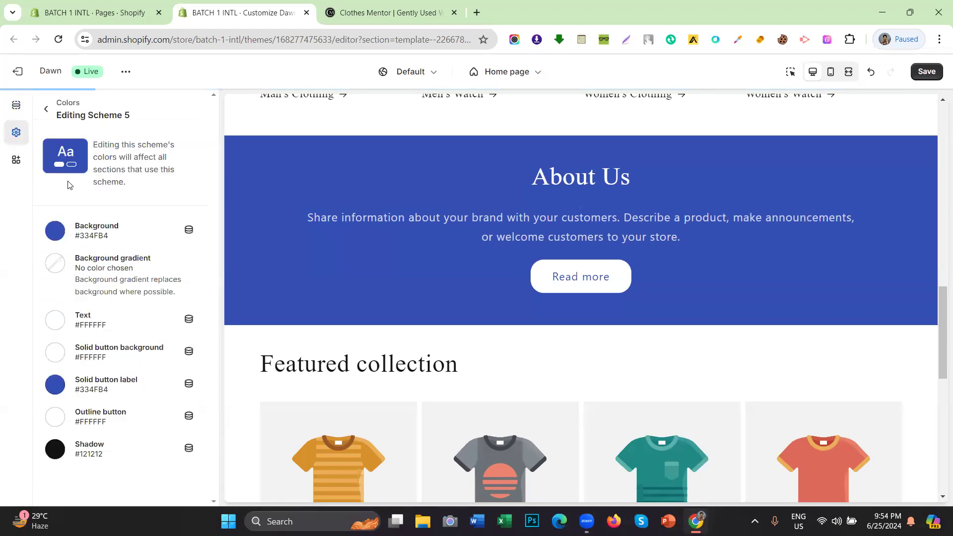
click(49, 231)
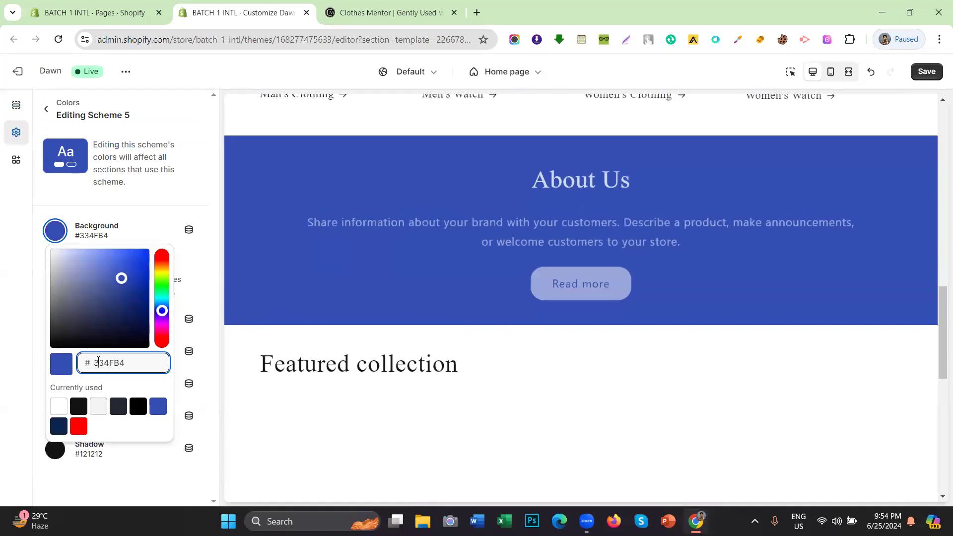
right_click(98, 362)
click(148, 101)
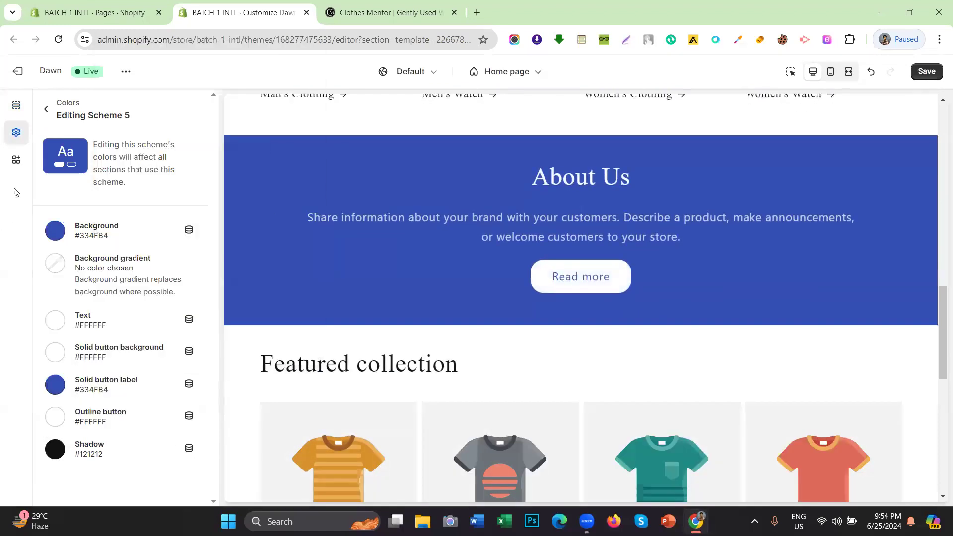
click(43, 112)
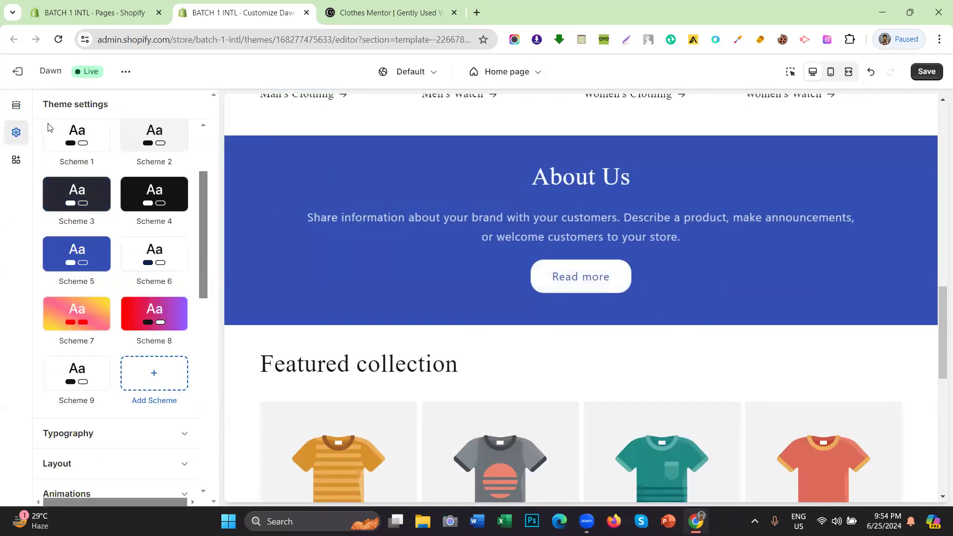
Give Scheme 9 the preset yellow-to-red linear gradient as its background gradient.
click(86, 381)
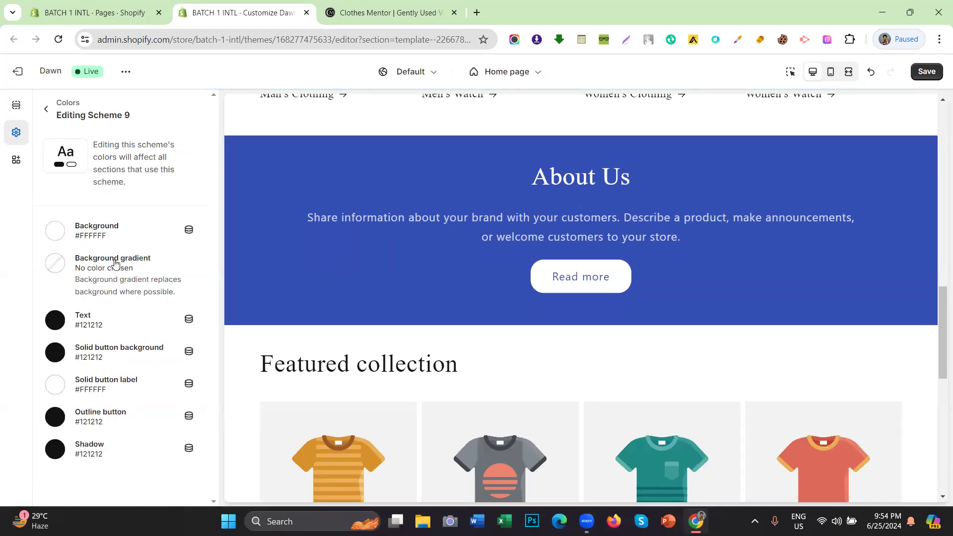
click(56, 264)
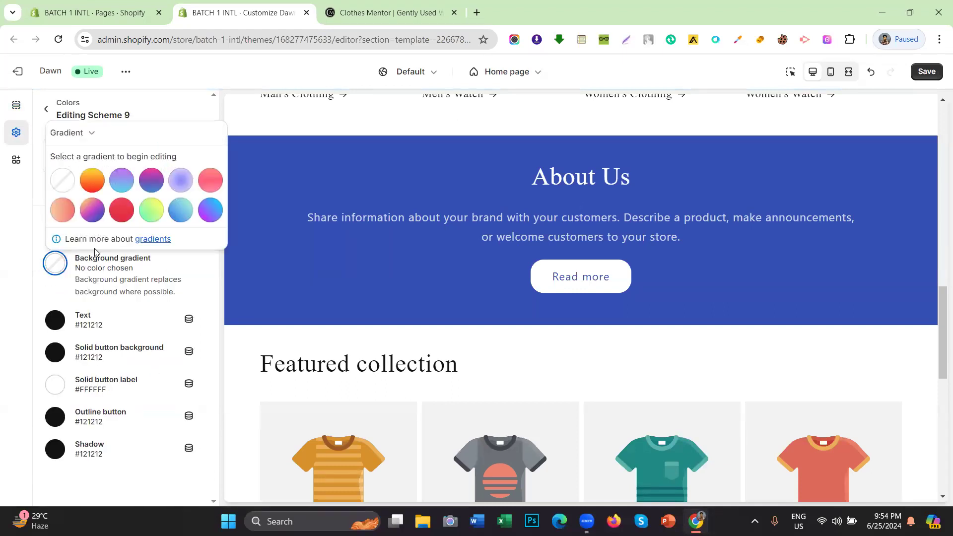
click(103, 180)
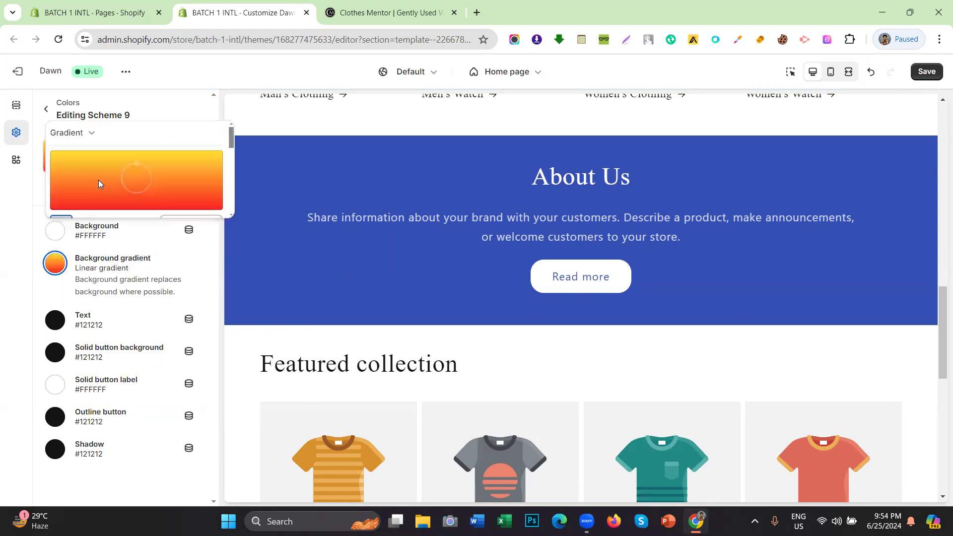
click(1, 244)
Replace the color of the Scheme 9 gradient's first stop, at 0%, with the copied #334FB4.
click(56, 264)
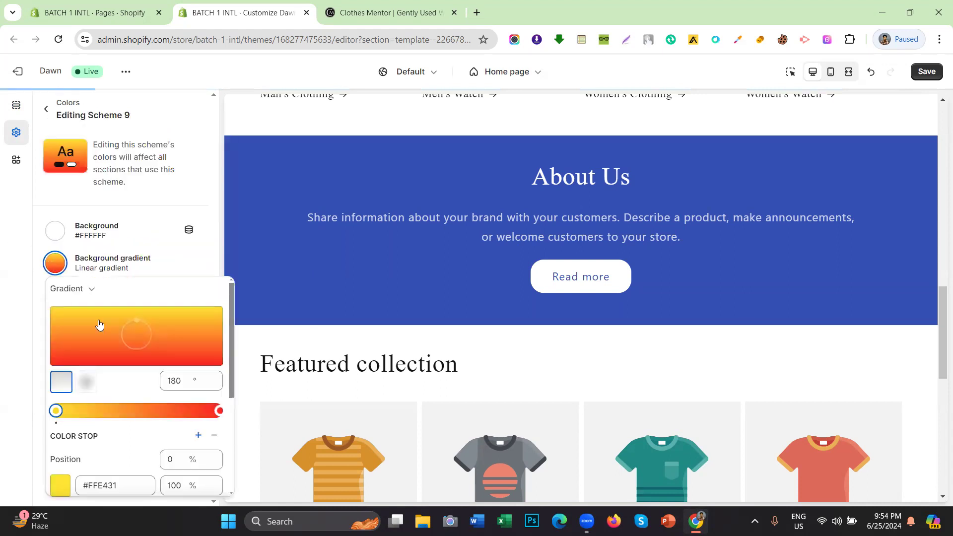
scroll(112, 447, down, 3)
click(106, 362)
double_click(103, 362)
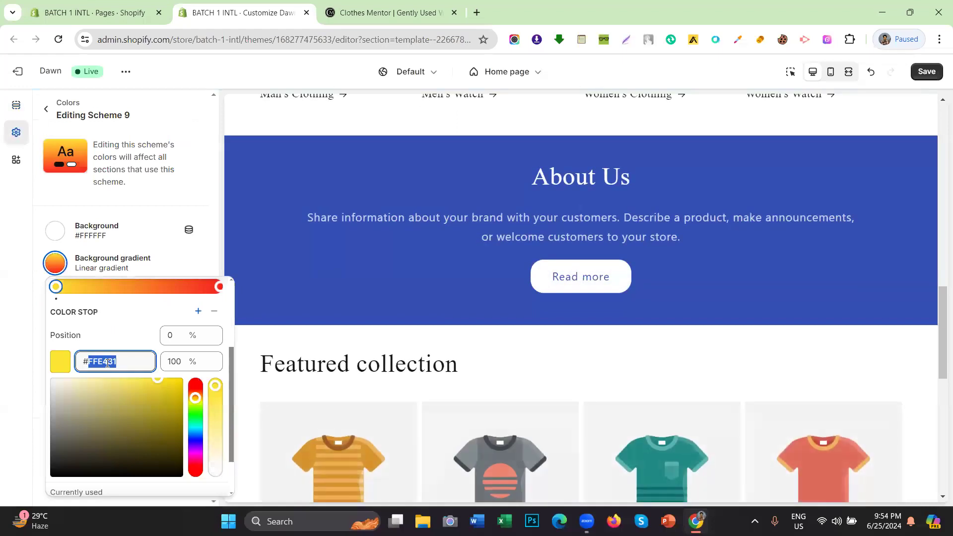
right_click(107, 363)
click(149, 116)
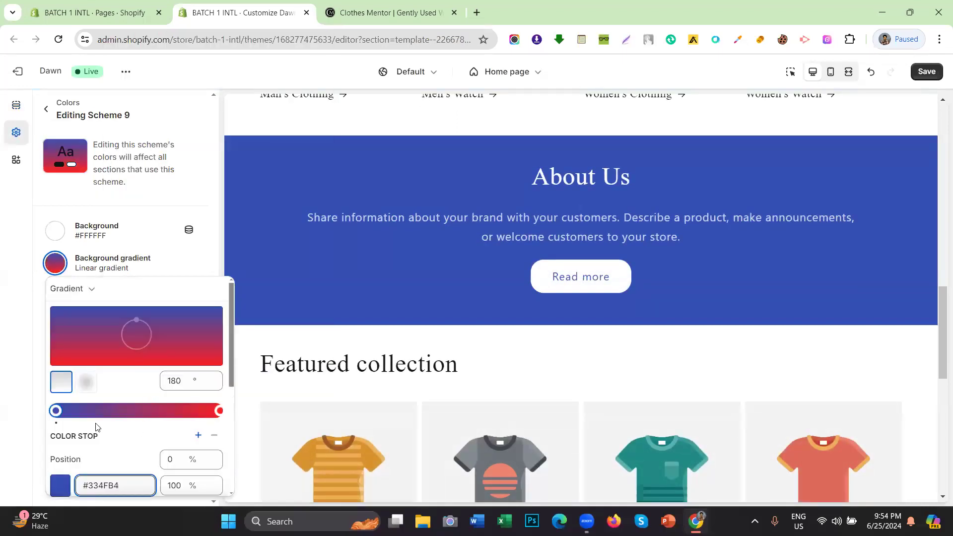
scroll(111, 343, down, 2)
scroll(122, 329, up, 2)
scroll(141, 382, down, 4)
scroll(139, 377, up, 4)
click(23, 273)
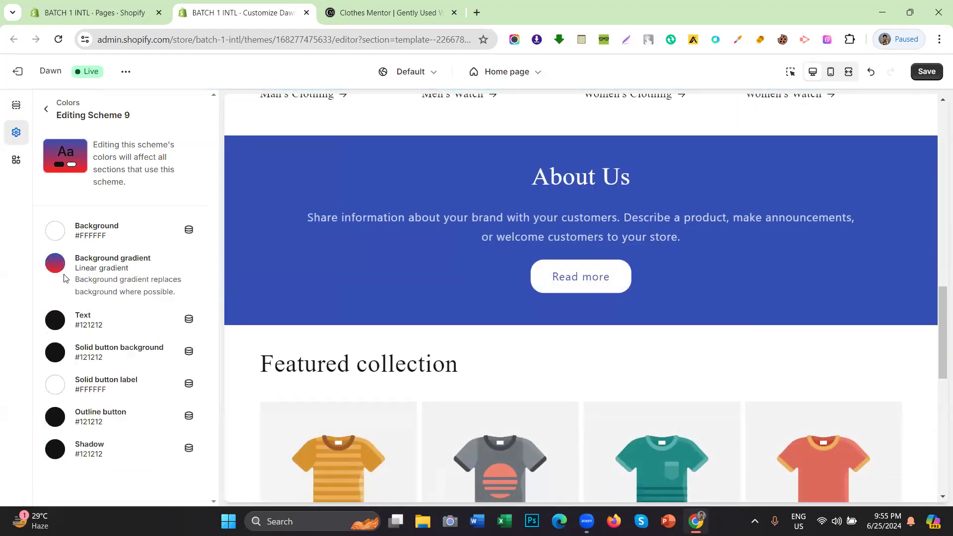
Leave the theme's color schemes and return to the Rich text section's settings.
scroll(749, 251, up, 3)
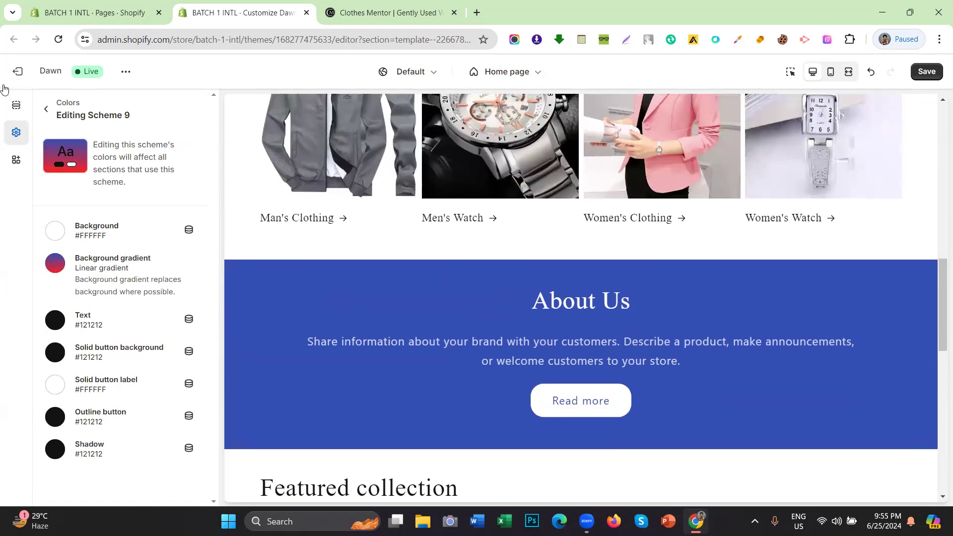
click(45, 113)
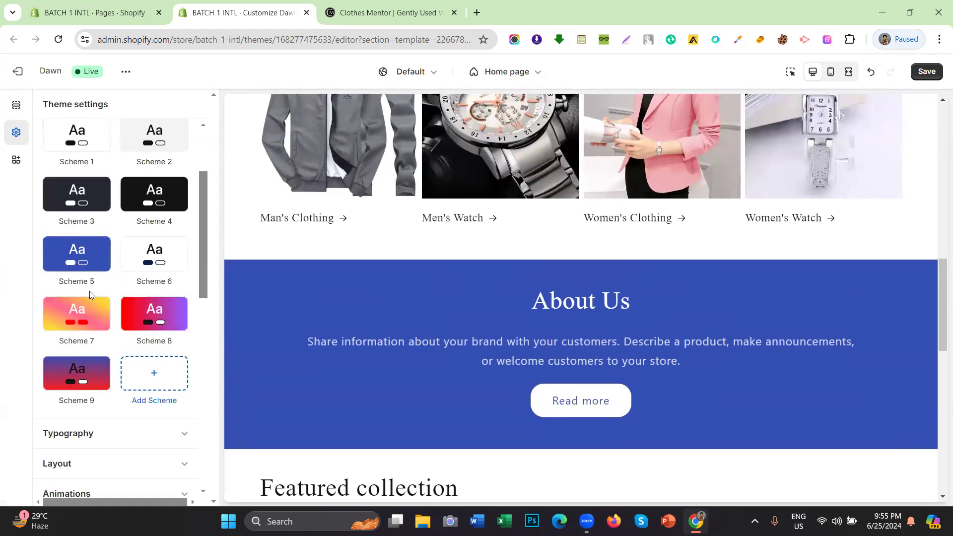
scroll(79, 312, down, 1)
click(80, 311)
click(46, 109)
click(16, 105)
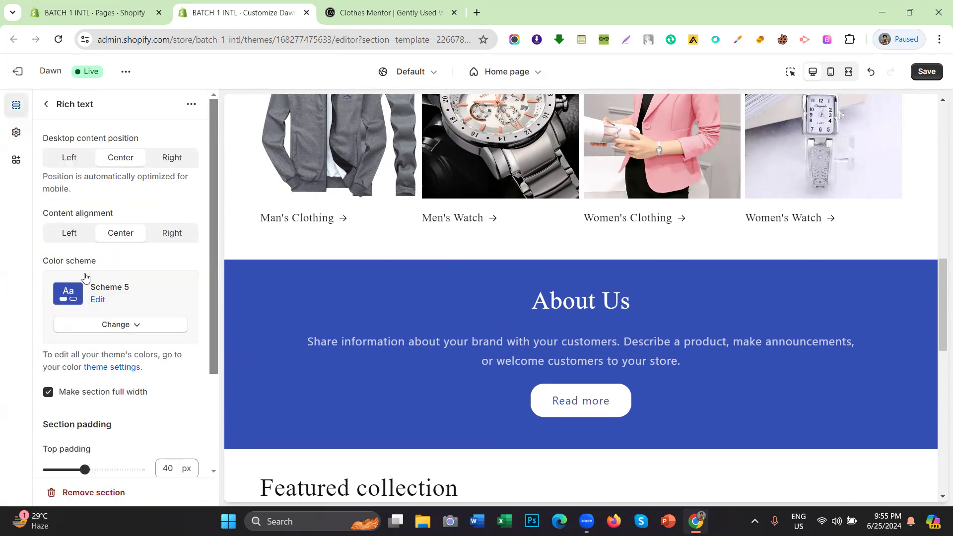
Try Scheme 9 on the Rich text section and switch it back to Scheme 5.
click(106, 333)
scroll(95, 278, down, 1)
click(104, 287)
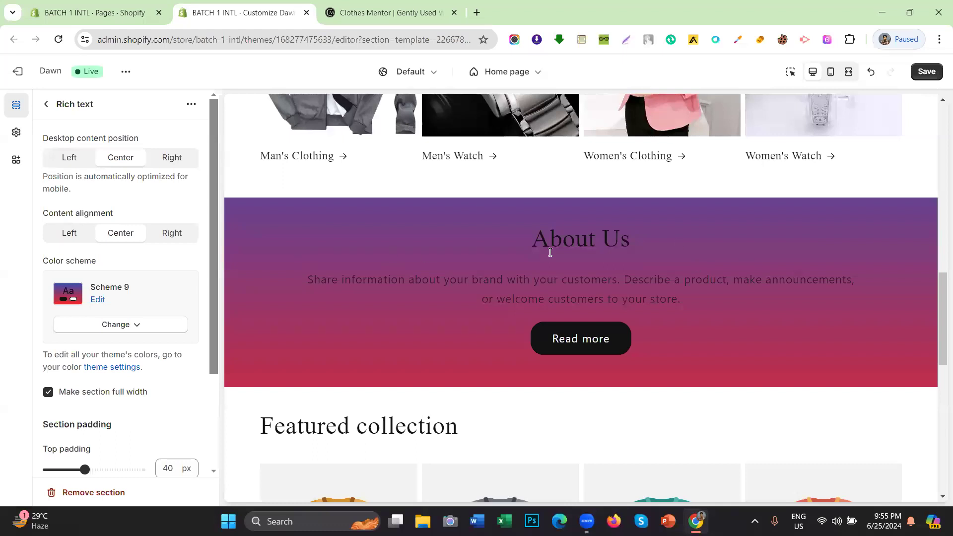
click(103, 325)
click(90, 209)
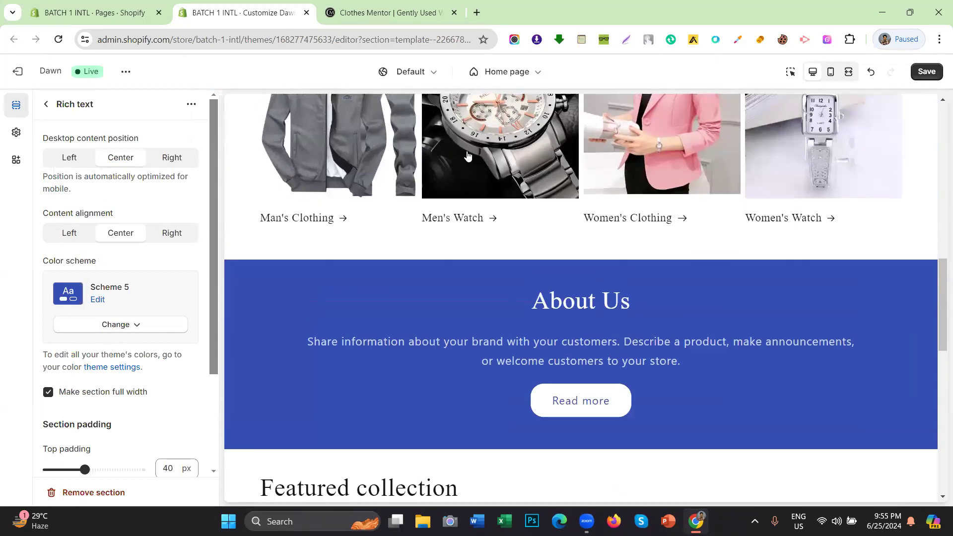
Examine the About Us band in the preview and the Rich text section's full-width and padding settings.
scroll(404, 220, up, 3)
scroll(404, 220, down, 4)
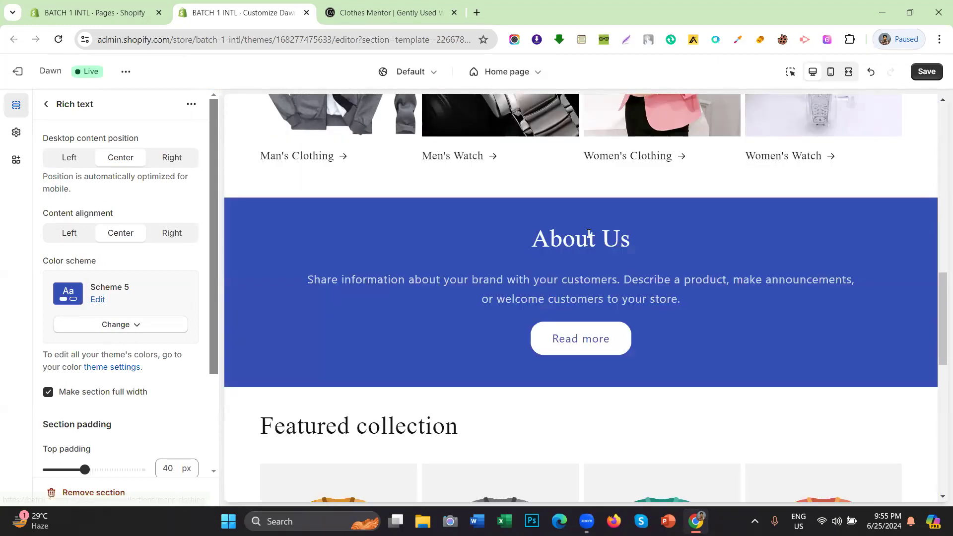
scroll(57, 246, down, 3)
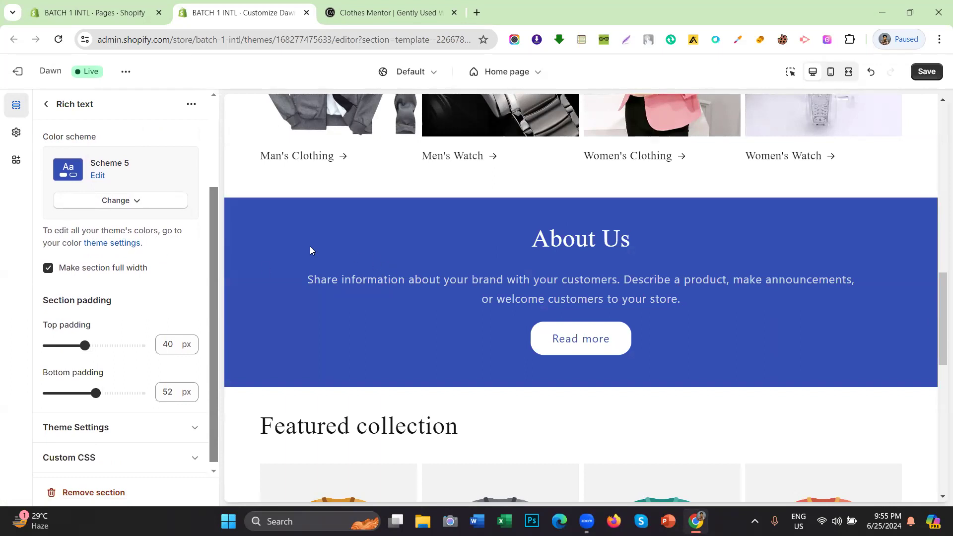
scroll(310, 246, down, 1)
scroll(510, 202, down, 1)
scroll(501, 196, up, 3)
scroll(502, 196, down, 2)
scroll(502, 182, down, 1)
scroll(501, 180, up, 1)
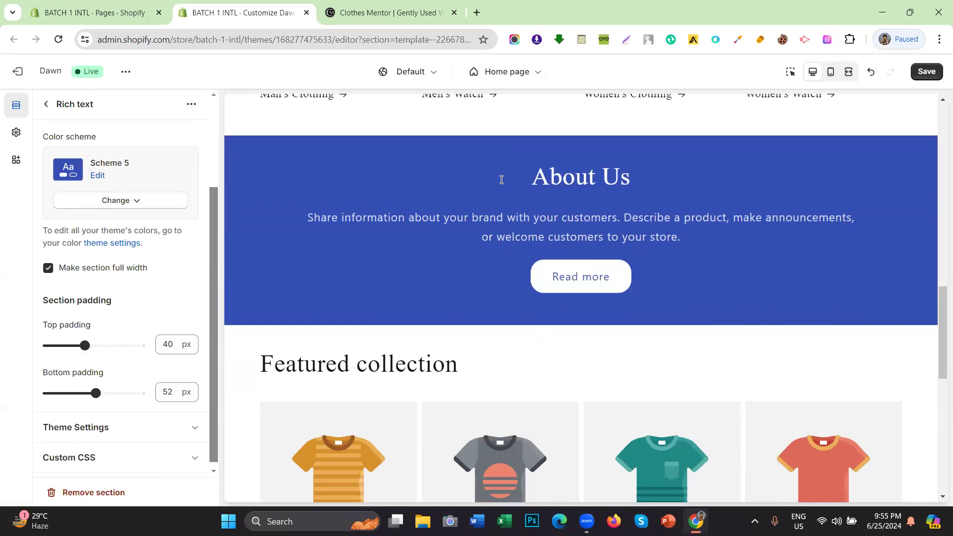
scroll(62, 259, down, 1)
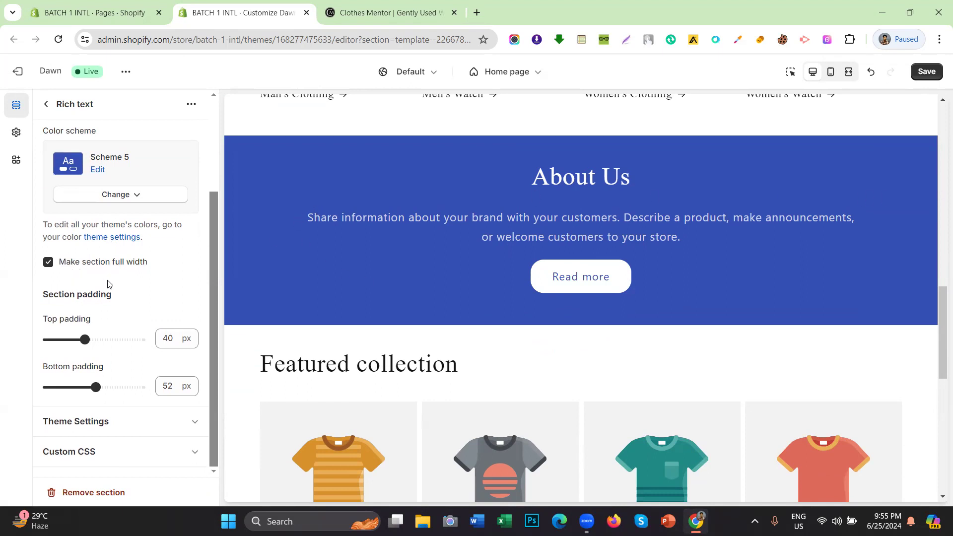
Try top paddings of 0 px and 64 px on the Rich text section and set it back to 40 px.
drag(115, 296, 29, 298)
click(29, 298)
scroll(493, 192, up, 2)
scroll(521, 234, up, 1)
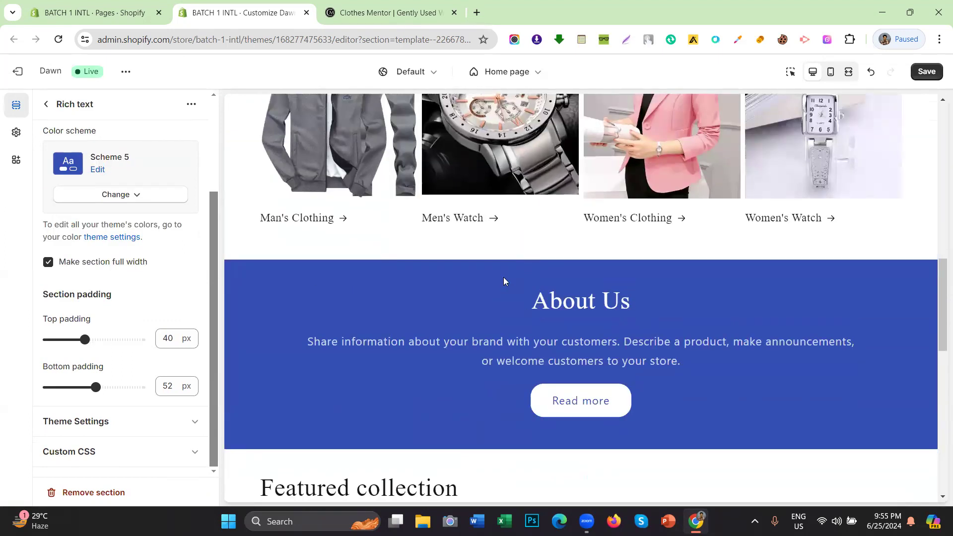
scroll(362, 283, down, 1)
drag(85, 339, 4, 341)
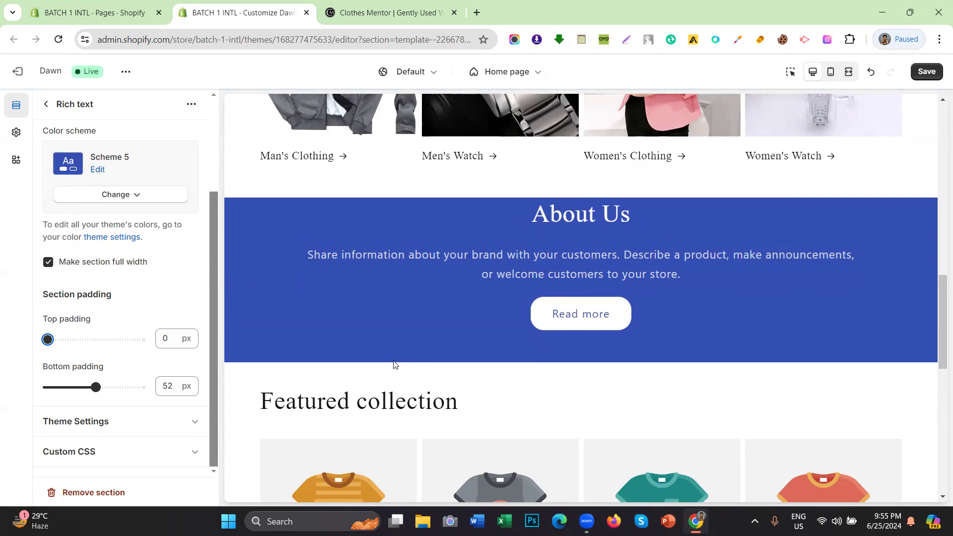
click(106, 339)
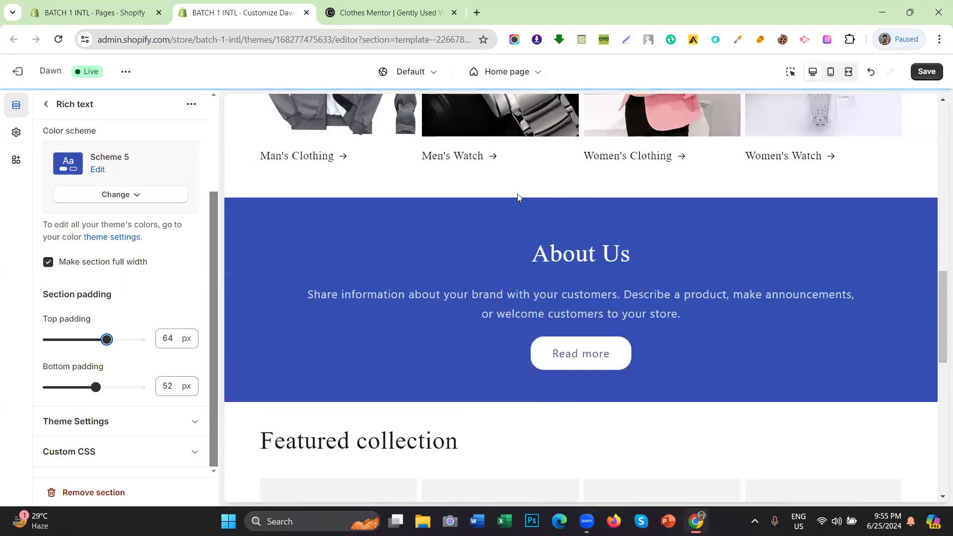
click(85, 340)
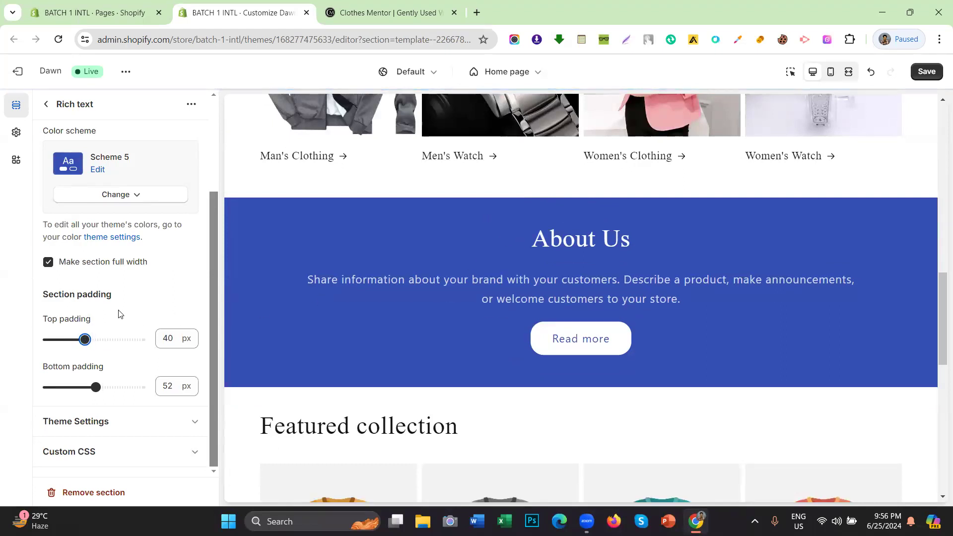
Leave the Rich text settings for the home page's section list and collapse the Rich text section.
scroll(349, 276, down, 3)
click(43, 105)
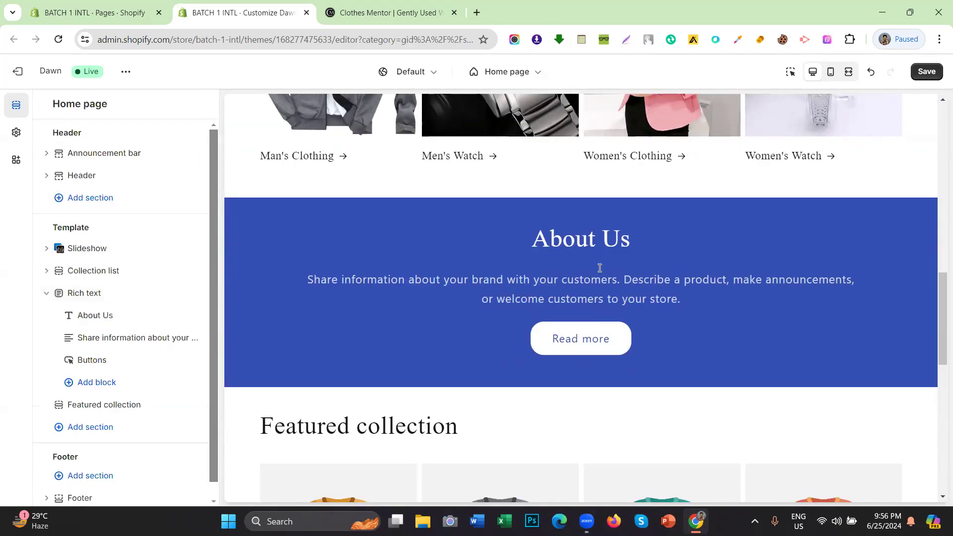
scroll(529, 254, down, 1)
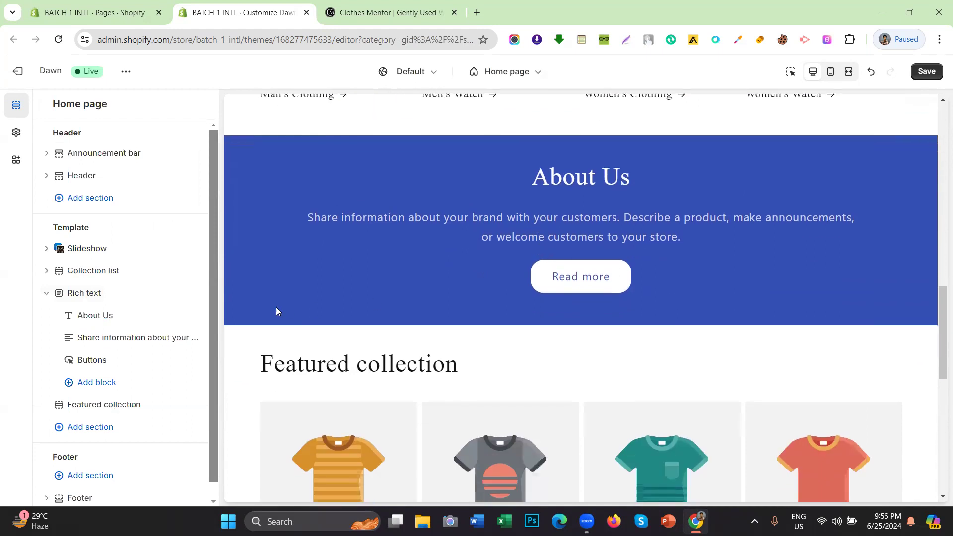
click(46, 293)
Review the Shop By Collections and About Us sections in the preview and save the home page changes.
scroll(443, 268, up, 9)
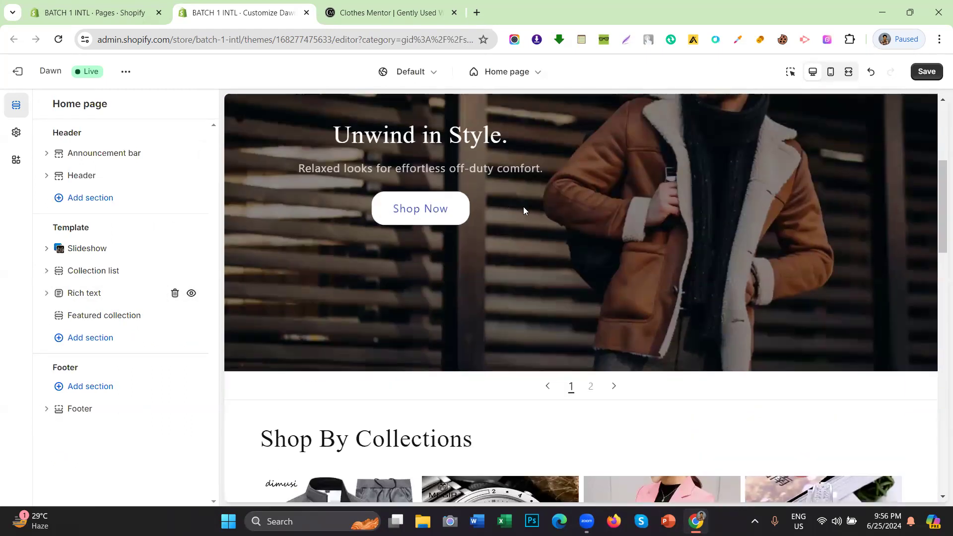
scroll(523, 207, down, 4)
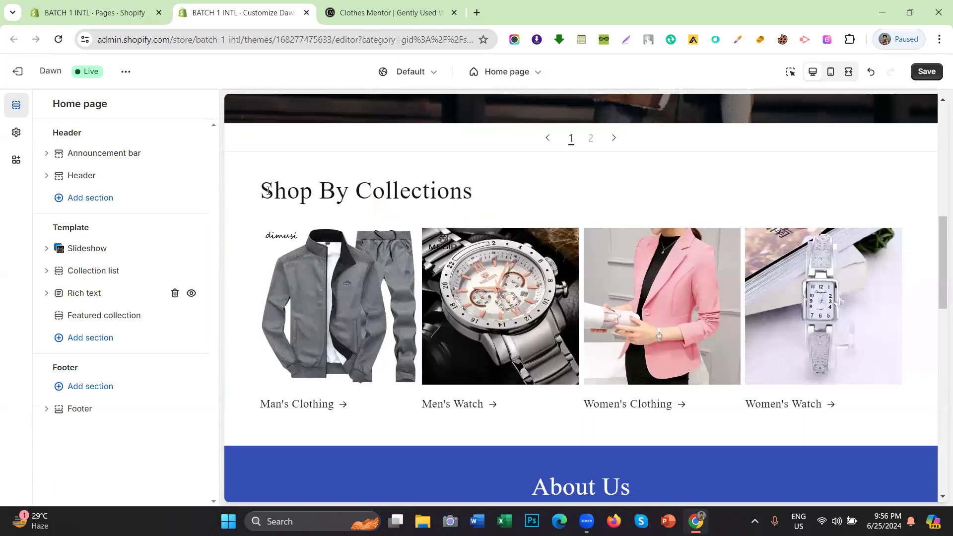
drag(267, 192, 547, 194)
scroll(541, 183, down, 3)
scroll(542, 182, up, 3)
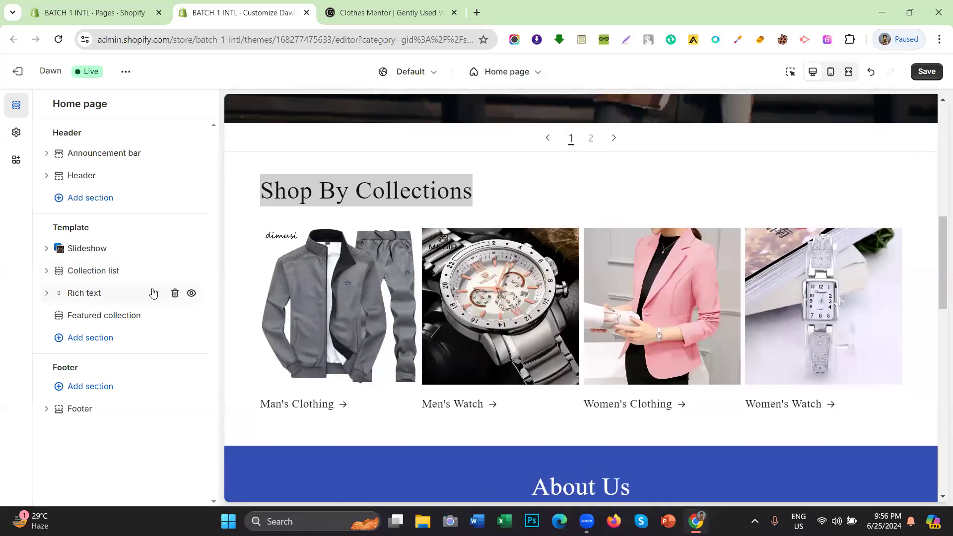
scroll(539, 255, down, 5)
click(926, 73)
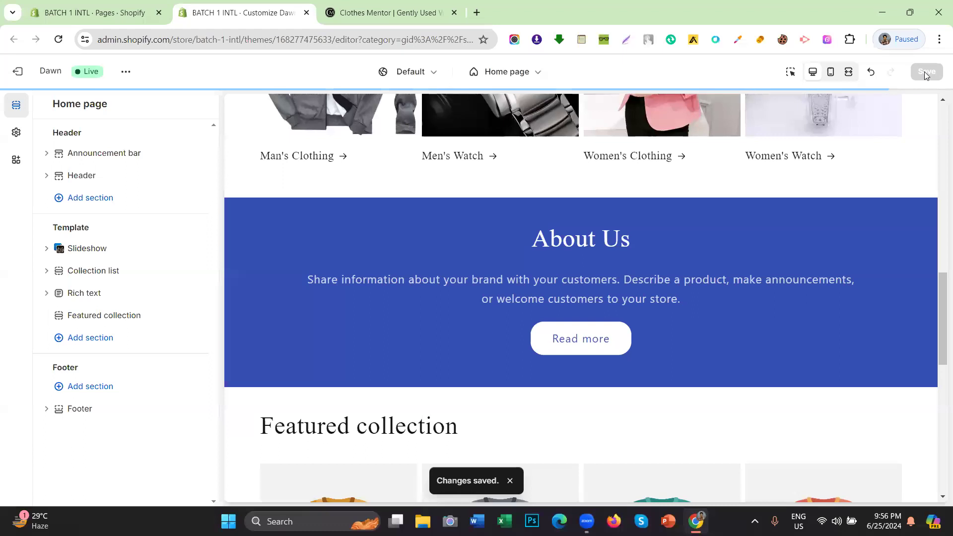
scroll(407, 232, down, 5)
scroll(408, 230, up, 4)
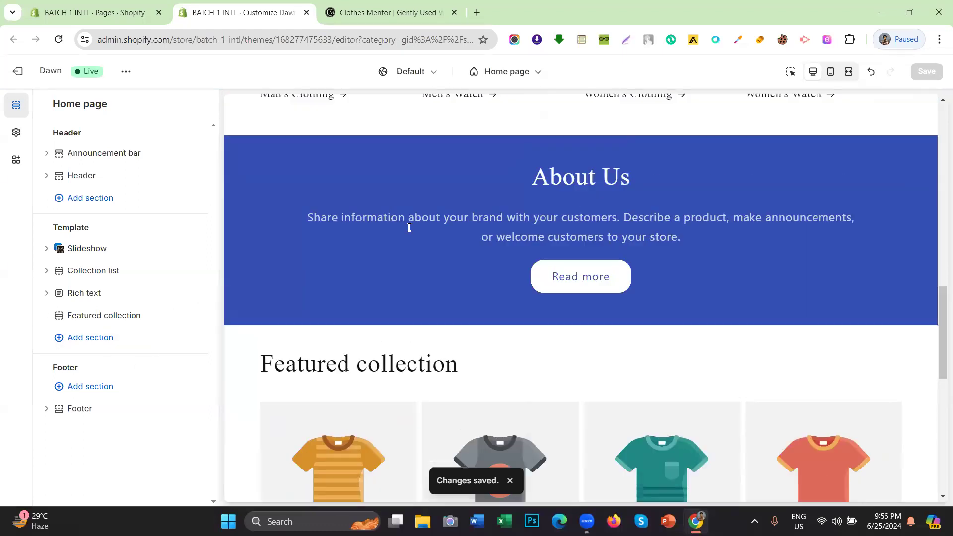
scroll(409, 227, up, 5)
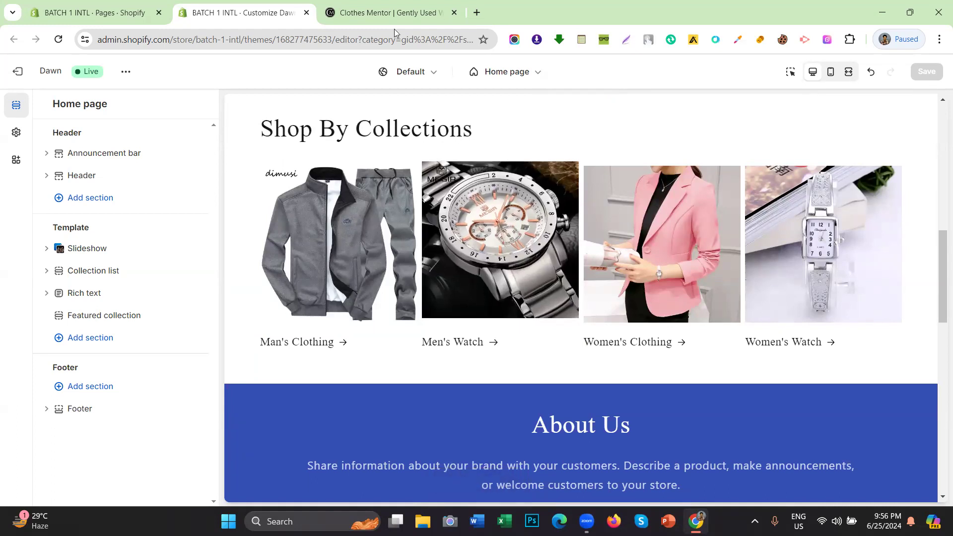
Switch to the Clothes Mentor site and examine how its Sandals product section is laid out.
key(ctrl+Tab)
scroll(368, 185, down, 4)
click(340, 171)
scroll(339, 172, up, 15)
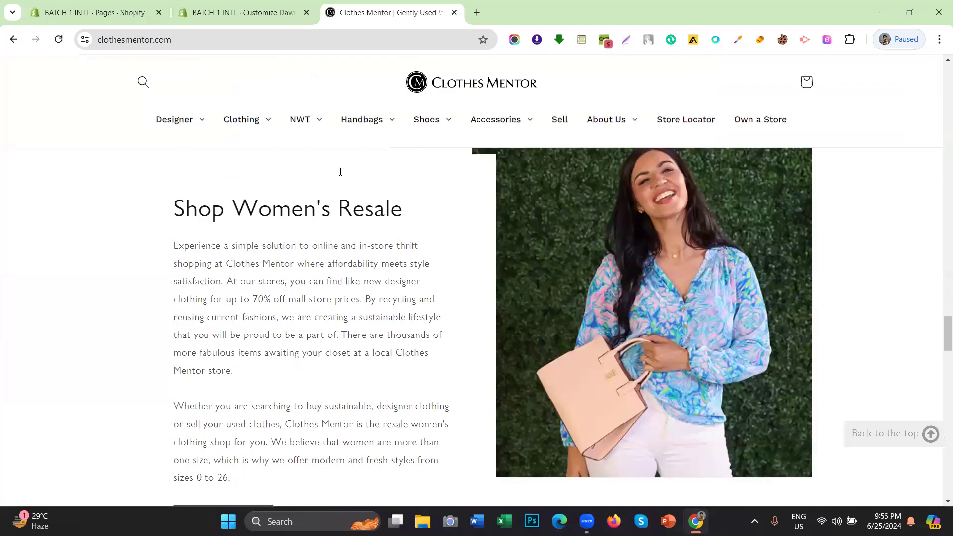
scroll(340, 172, up, 5)
scroll(298, 198, down, 6)
scroll(248, 233, up, 8)
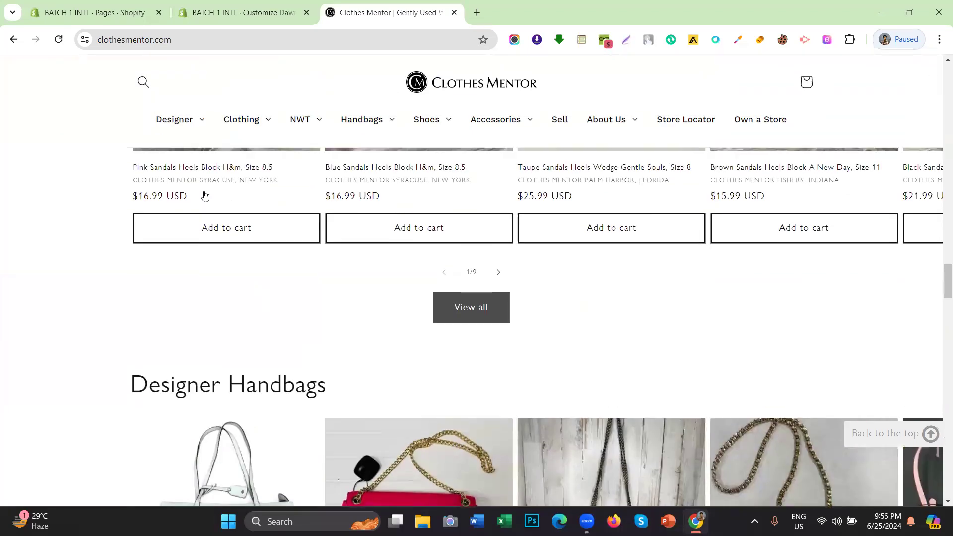
drag(210, 236, 253, 234)
scroll(253, 234, down, 3)
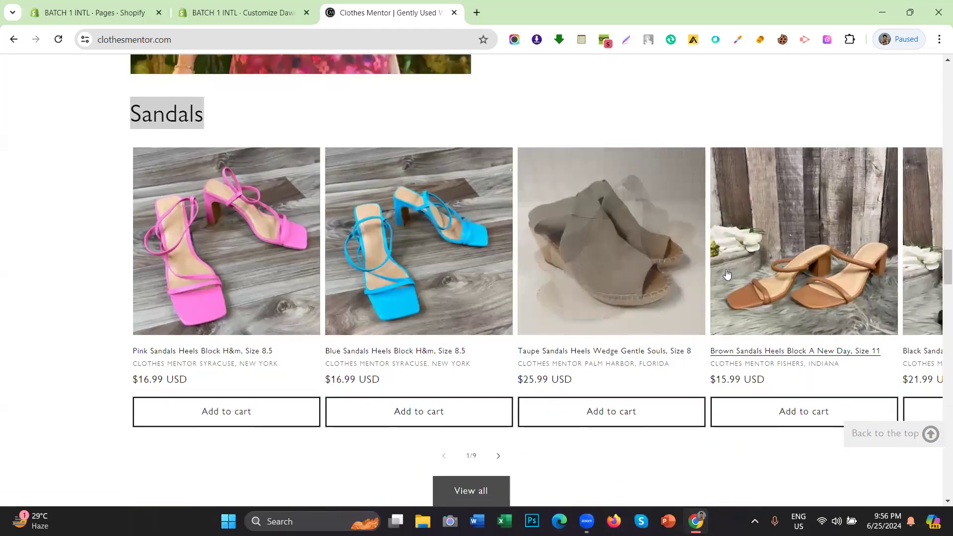
scroll(600, 251, up, 3)
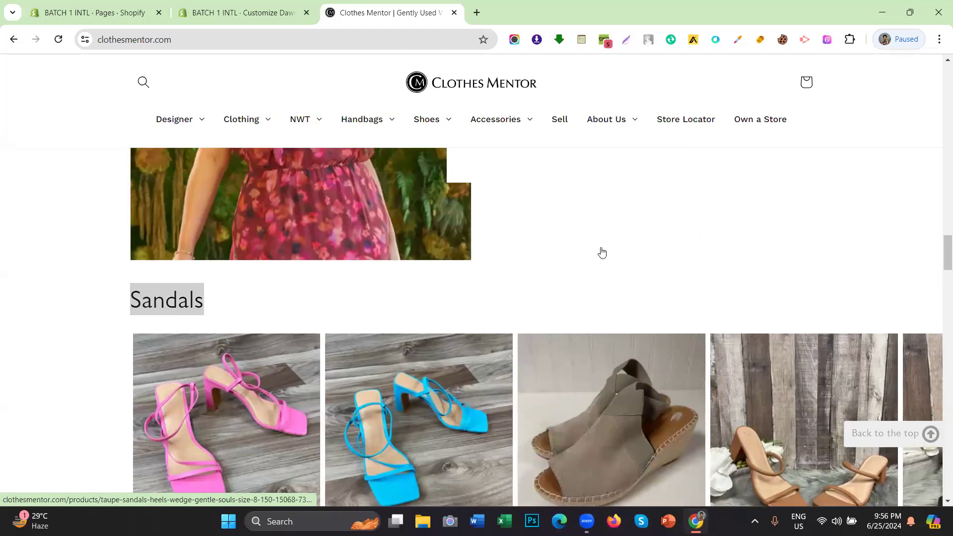
scroll(480, 252, down, 3)
click(228, 113)
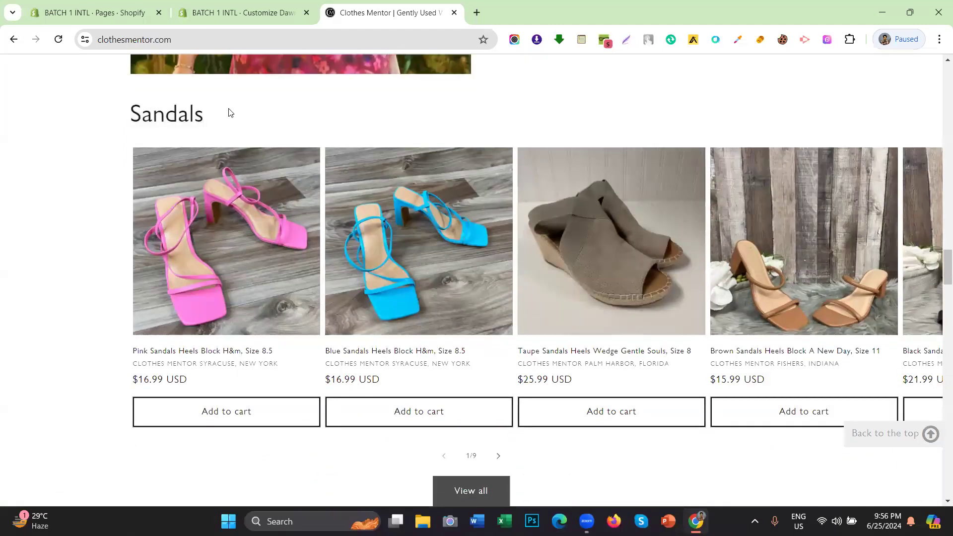
Return to the theme editor and look over the Featured collection section and the sections available to add.
click(239, 12)
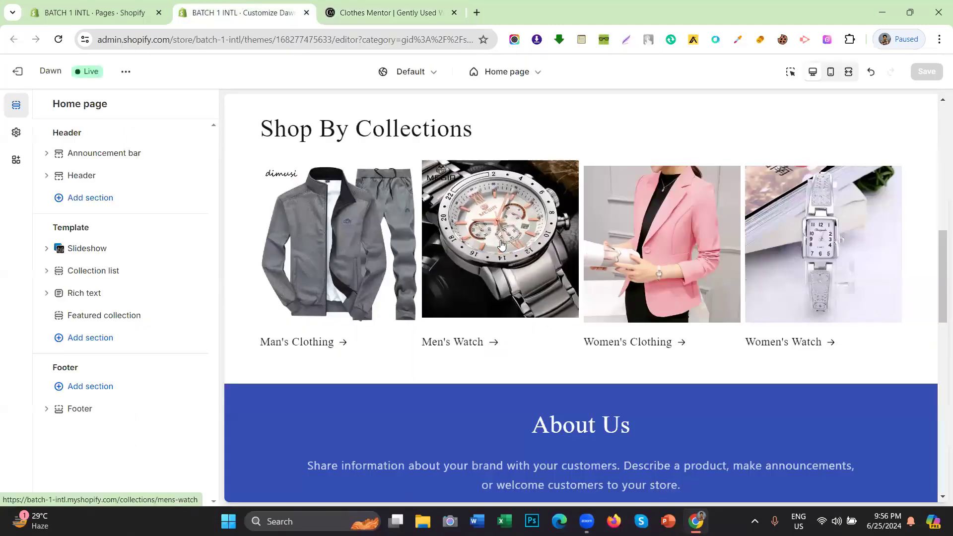
scroll(494, 286, down, 2)
scroll(494, 286, down, 1)
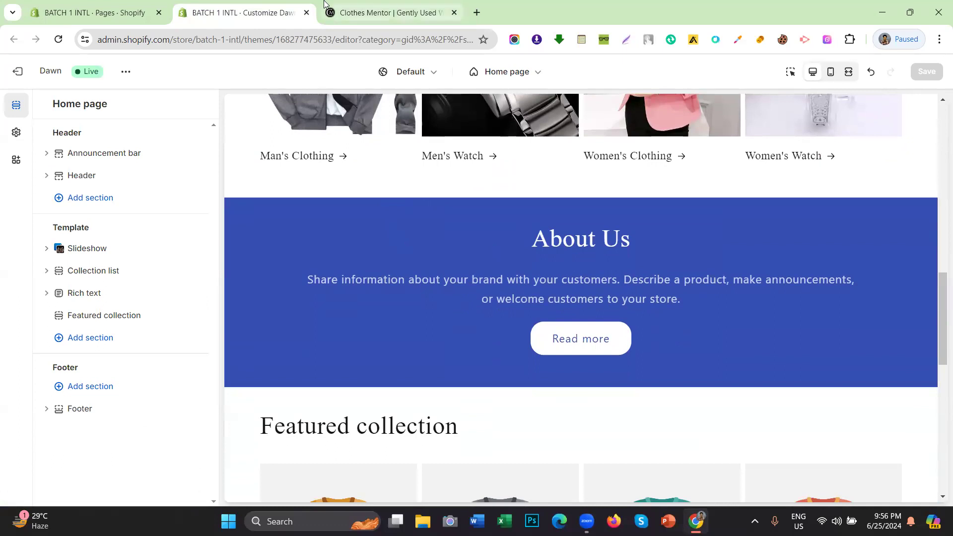
mouse_move(116, 315)
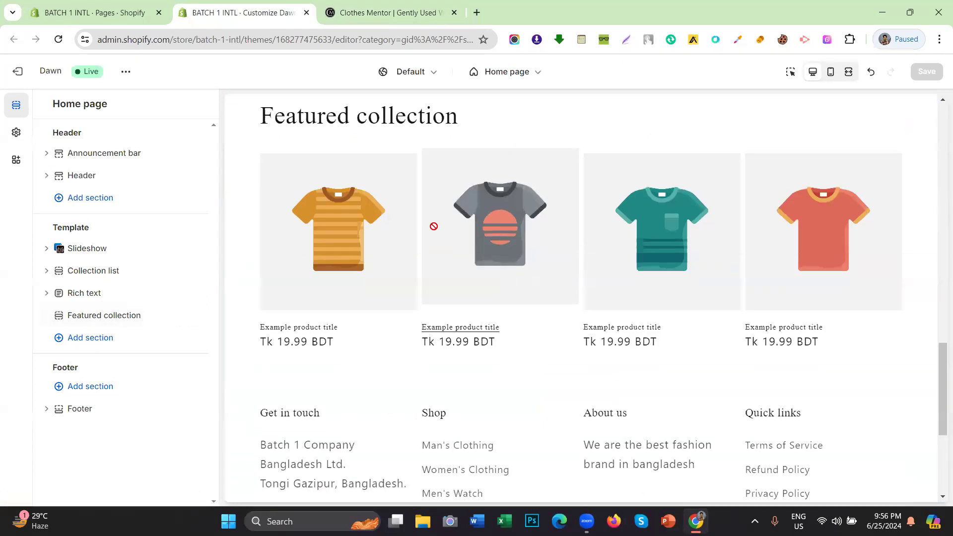
scroll(432, 226, up, 2)
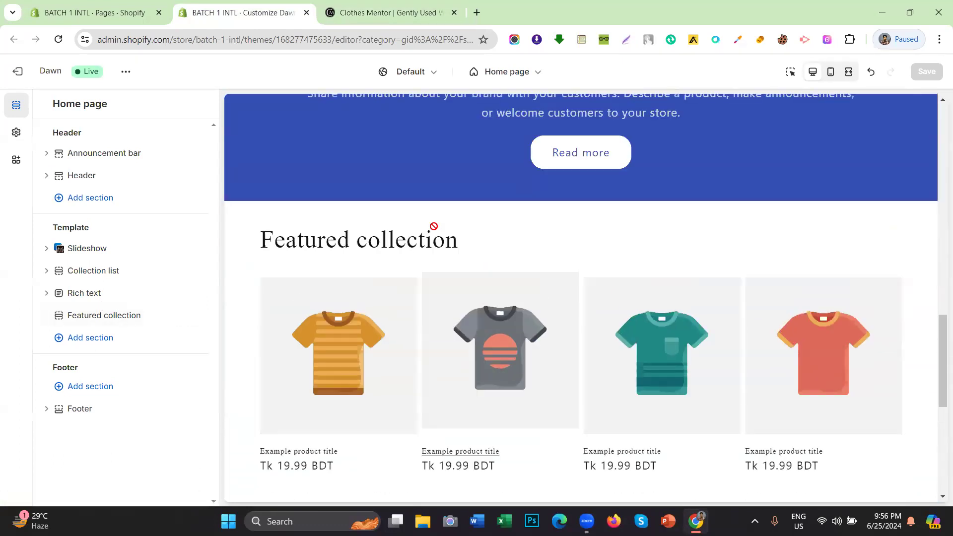
click(91, 323)
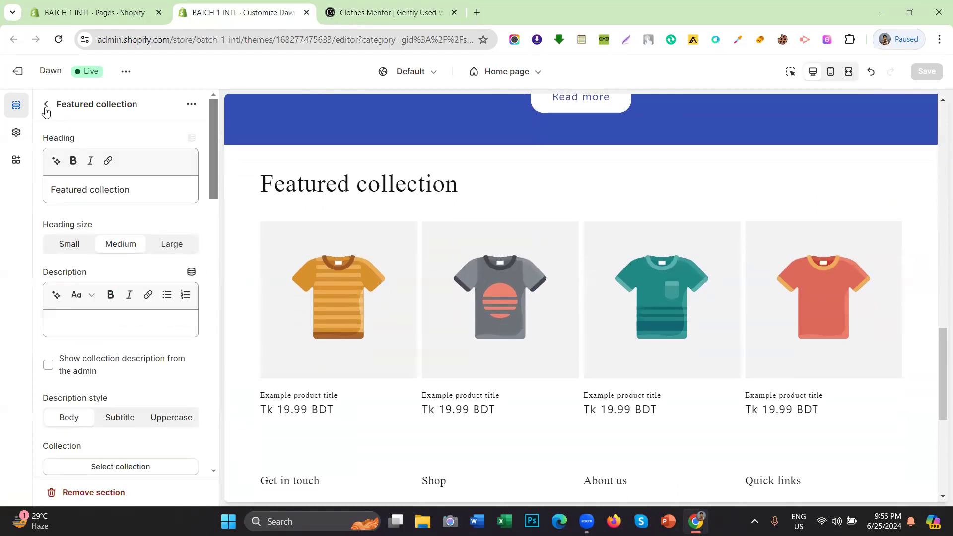
click(46, 106)
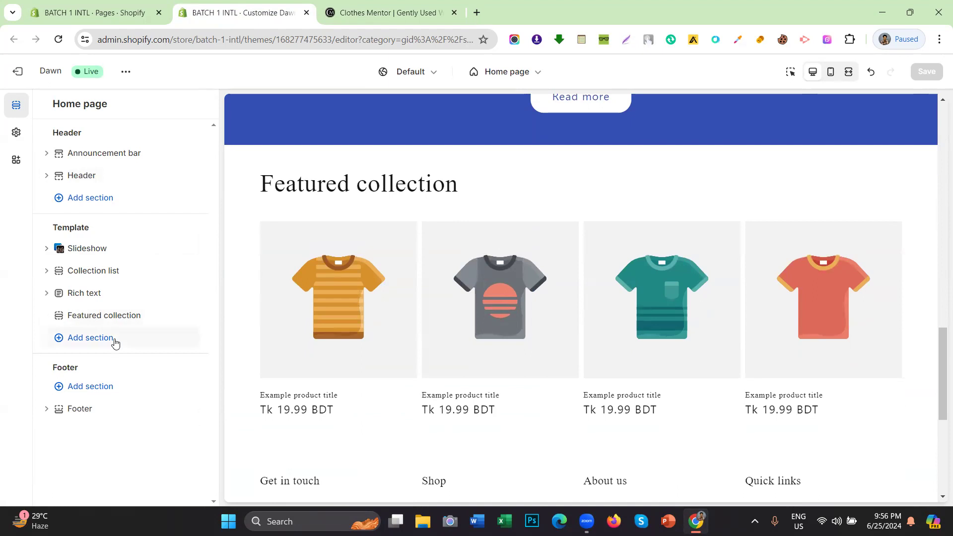
click(115, 343)
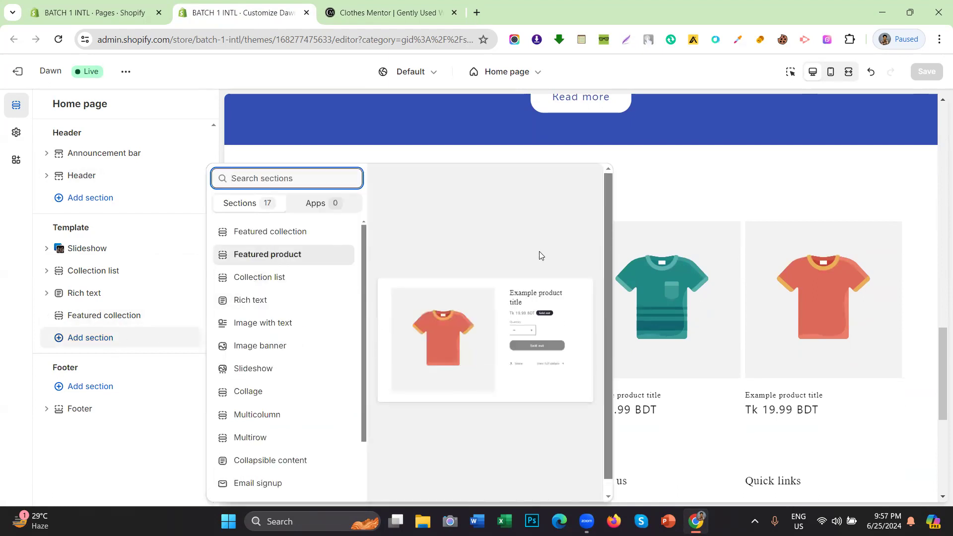
click(32, 353)
Open the Featured collection section's settings and examine its heading and collection options.
click(110, 316)
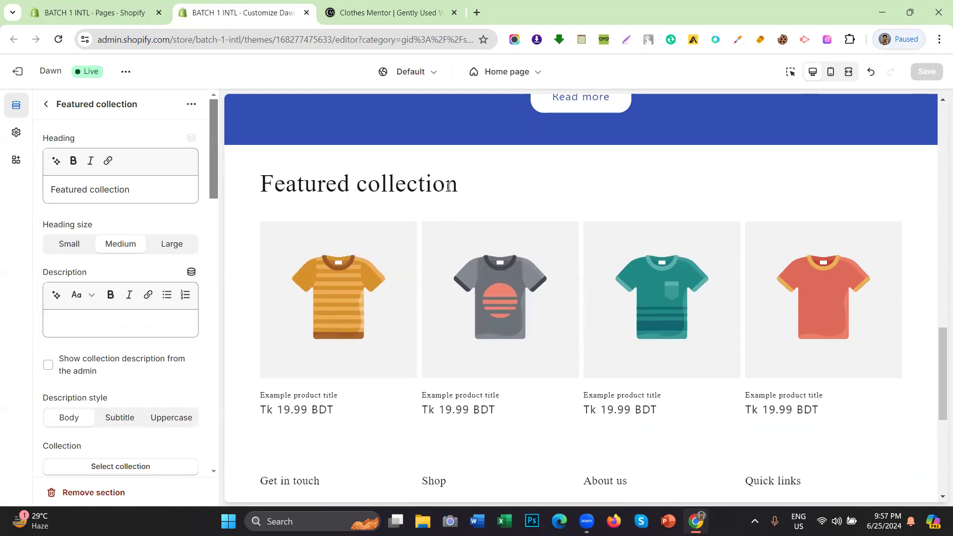
drag(416, 186, 258, 185)
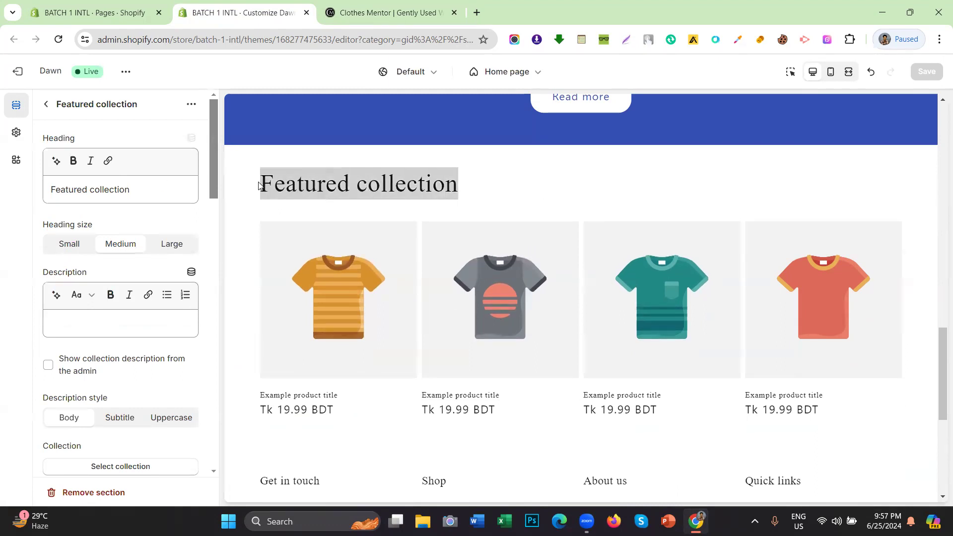
triple_click(136, 189)
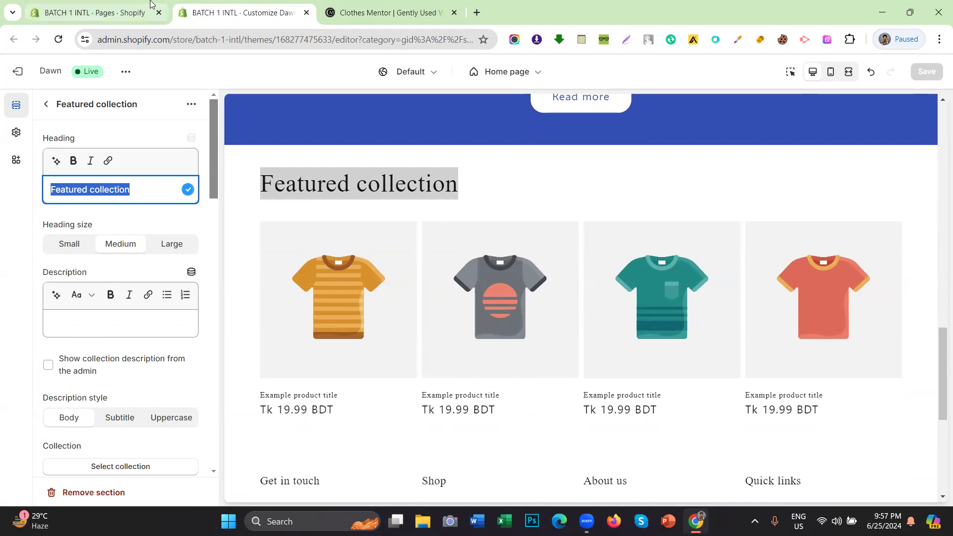
scroll(88, 306, down, 4)
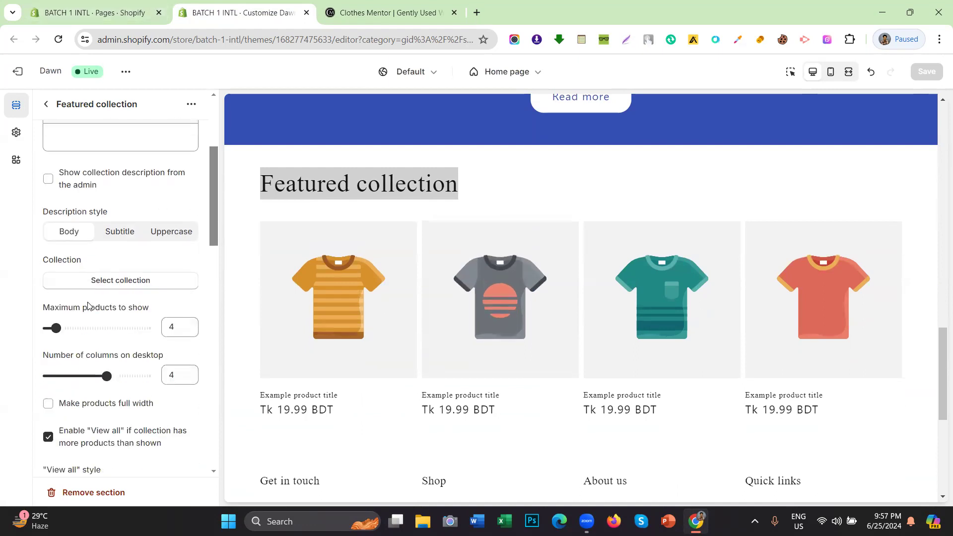
Switch to the Shopify admin and open the store's product collections.
click(85, 20)
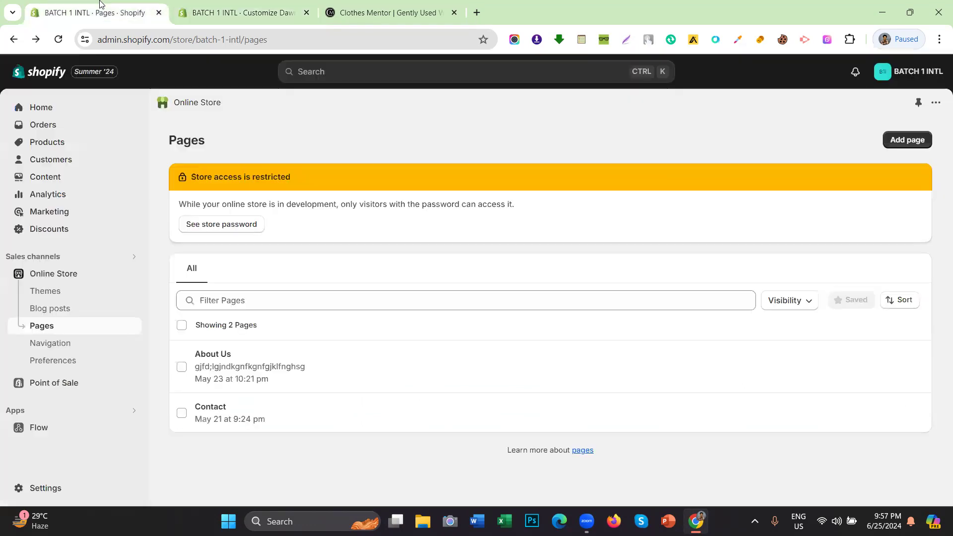
click(87, 146)
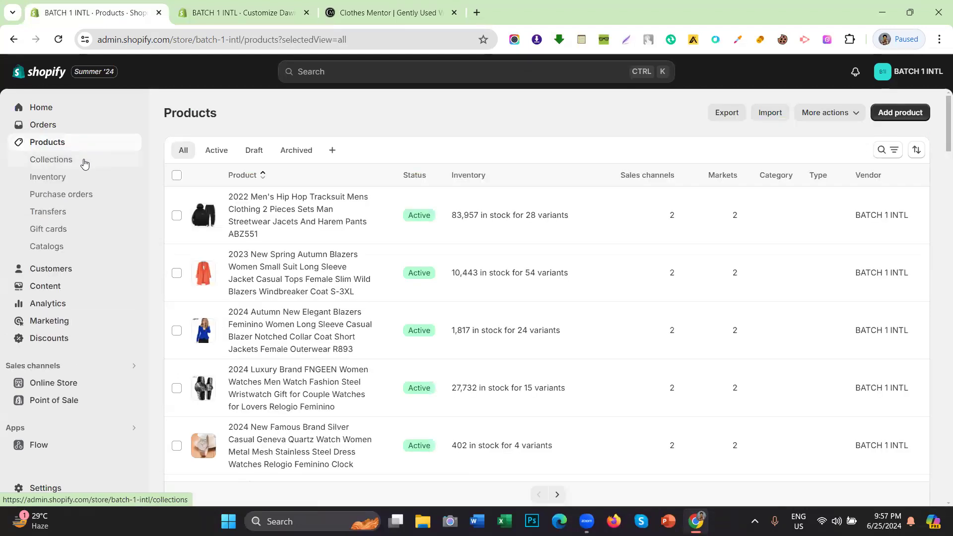
click(84, 163)
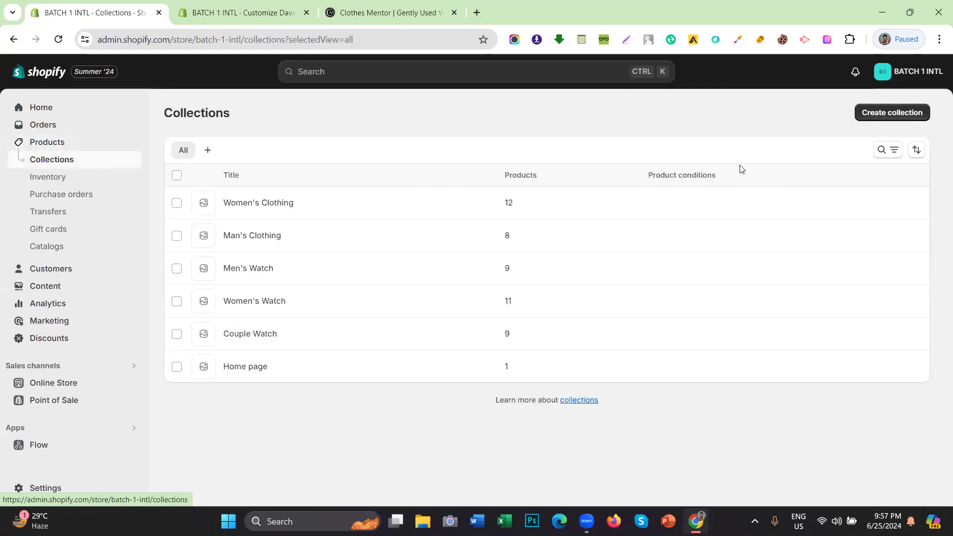
Create a new manual product collection titled "New Arrival" with no description and save it.
click(883, 113)
click(376, 169)
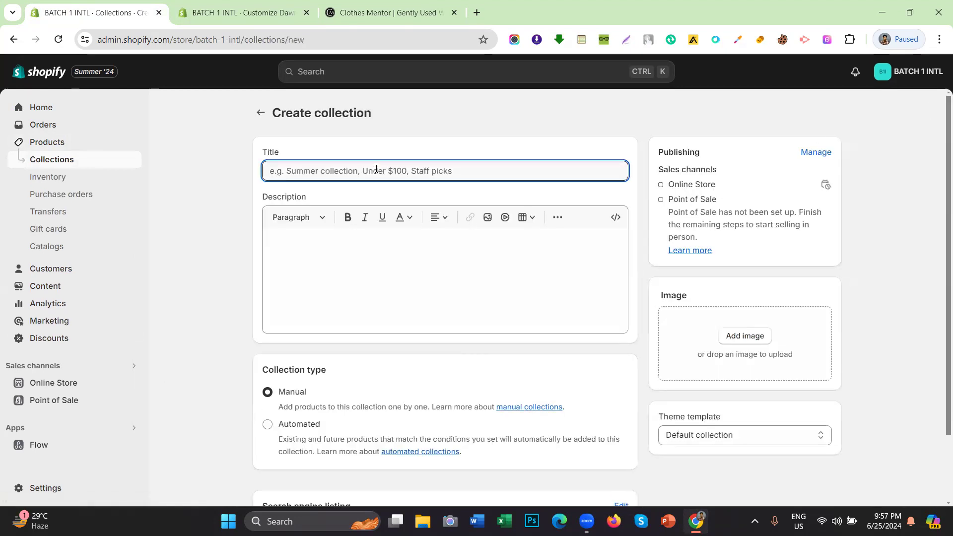
text(New arrival)
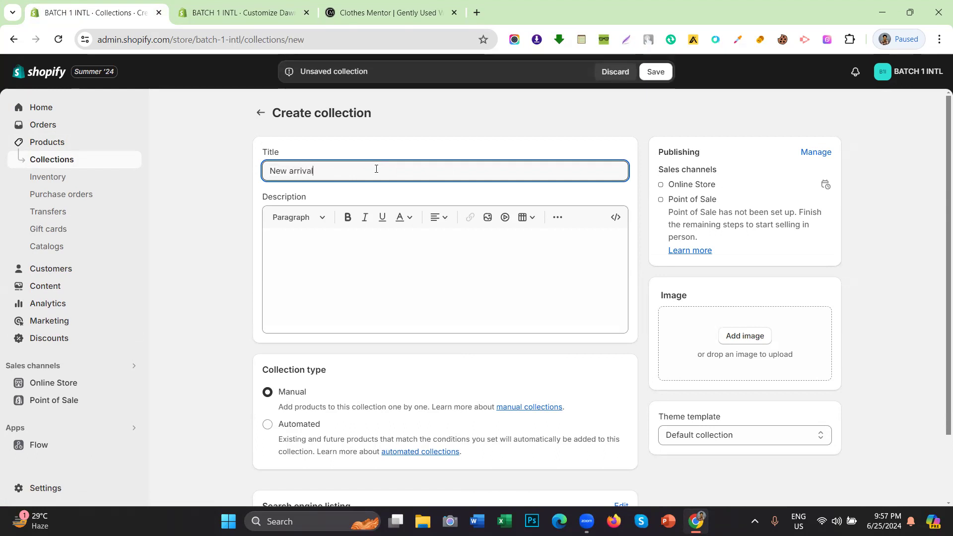
click(493, 265)
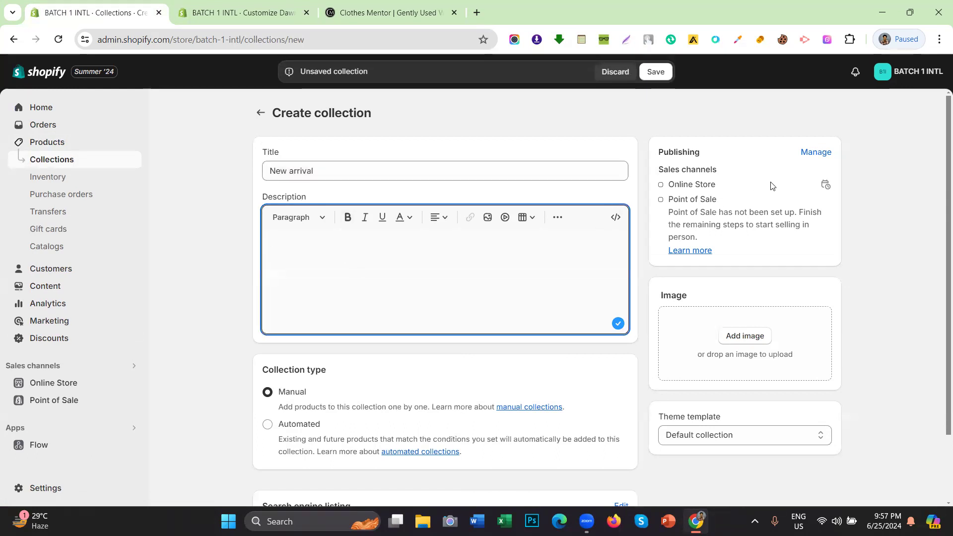
click(293, 176)
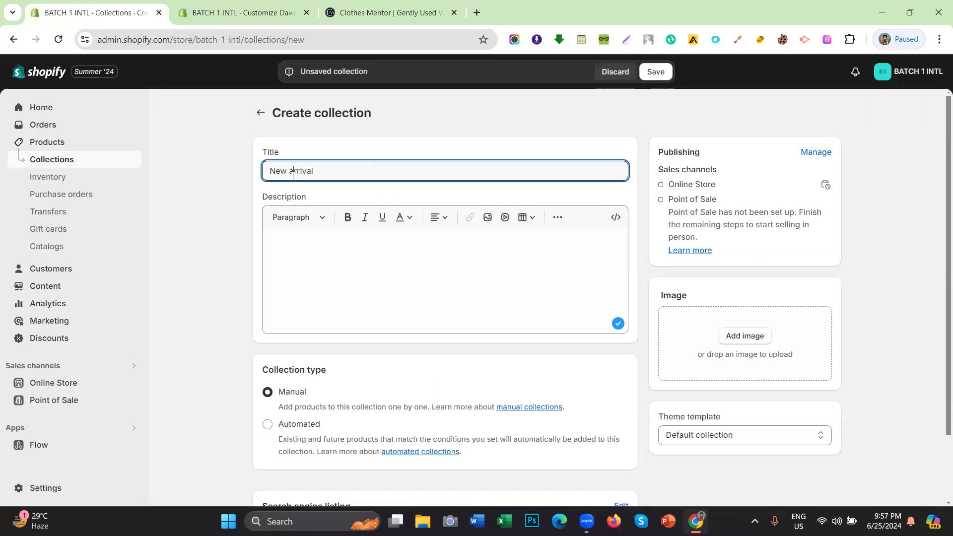
drag(293, 171, 292, 171)
click(292, 171)
key(ctrl+s)
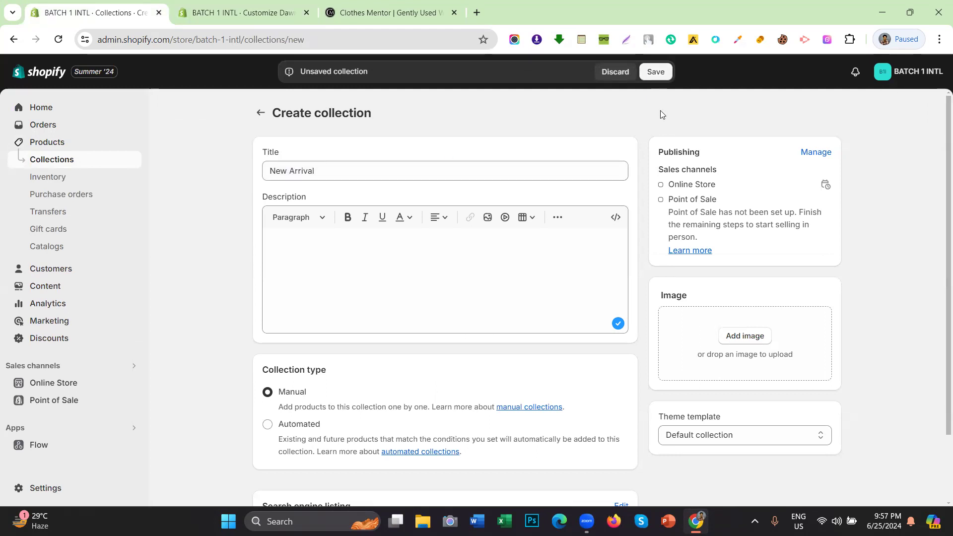
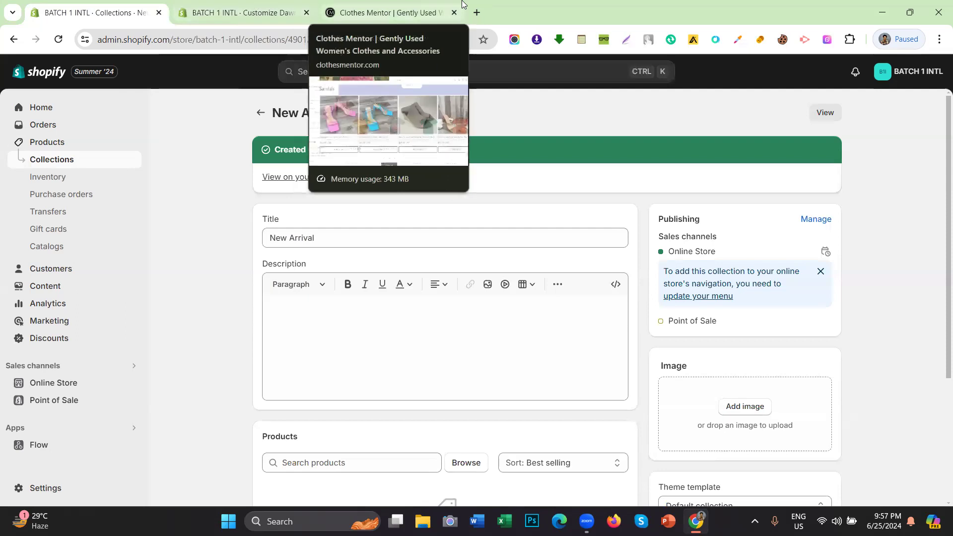
Compare the New Arrivals Daily section on the Clothes Mentor site with the Featured collection section in the theme editor.
click(392, 12)
scroll(410, 240, up, 8)
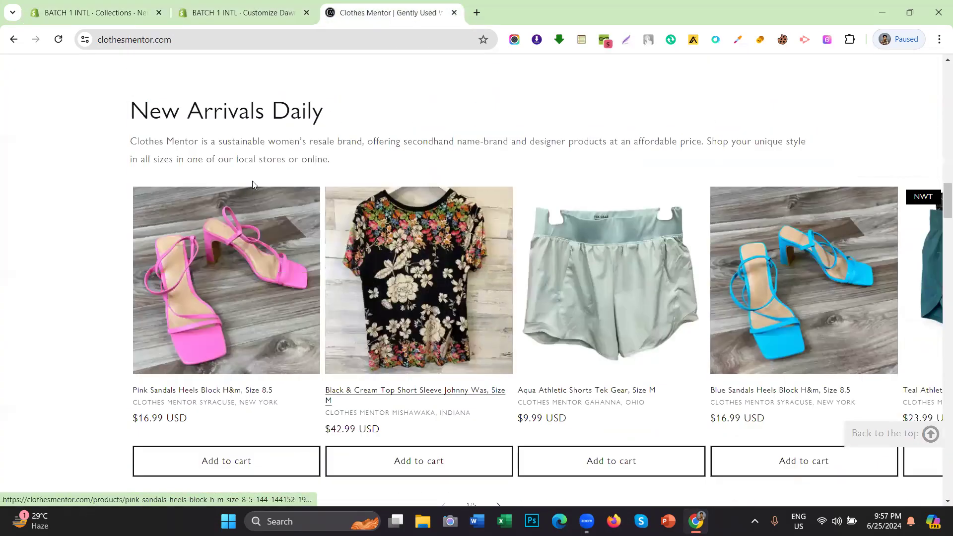
drag(118, 128, 341, 127)
scroll(343, 149, down, 3)
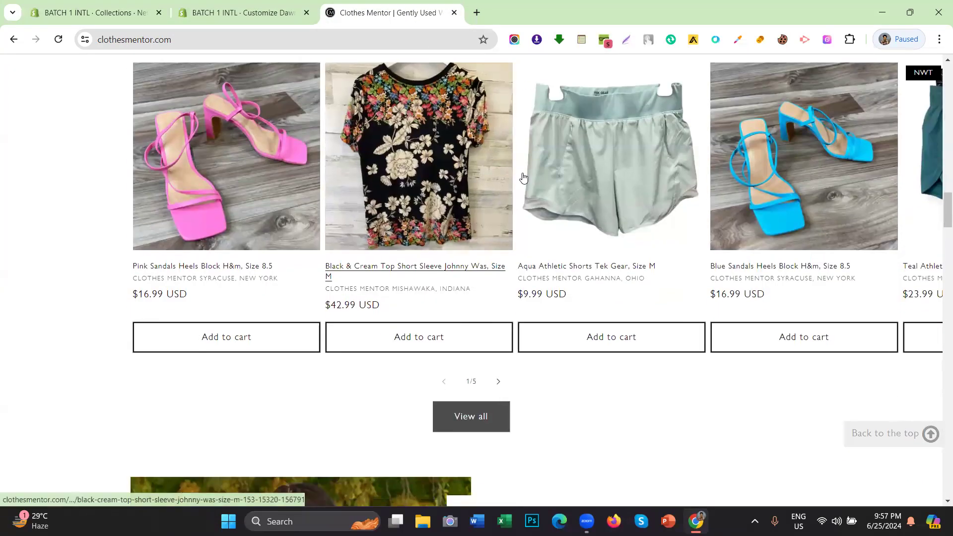
scroll(313, 315, up, 6)
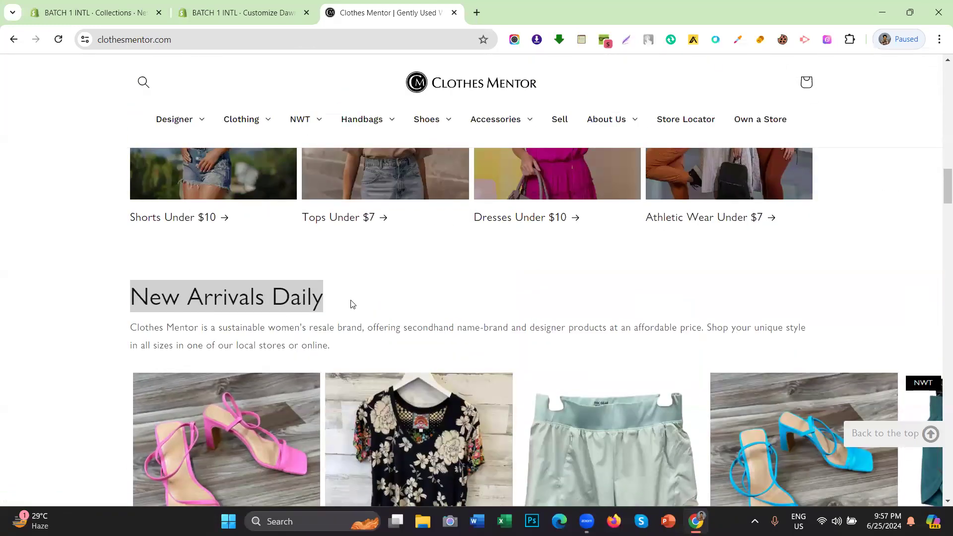
click(251, 4)
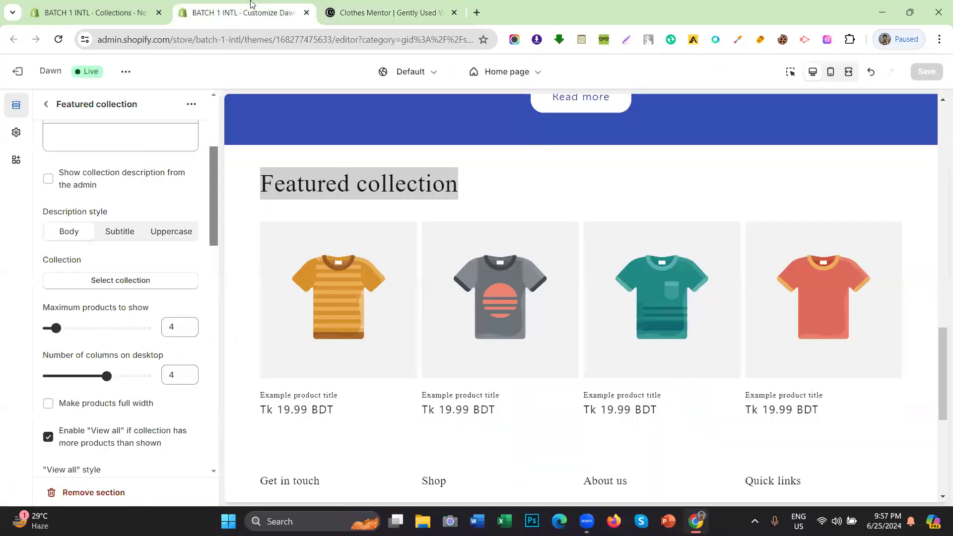
Browse products for the New Arrival collection and select the 2022 hip hop tracksuit, 2024 autumn blazer, FNGEEN watch and Geneva quartz watch.
click(163, 4)
scroll(469, 257, down, 3)
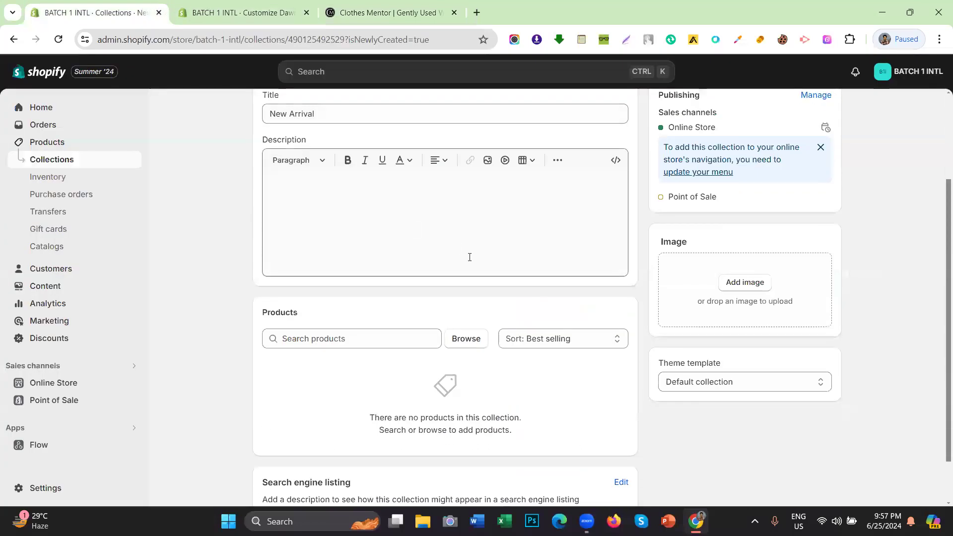
scroll(385, 230, up, 3)
scroll(534, 283, down, 3)
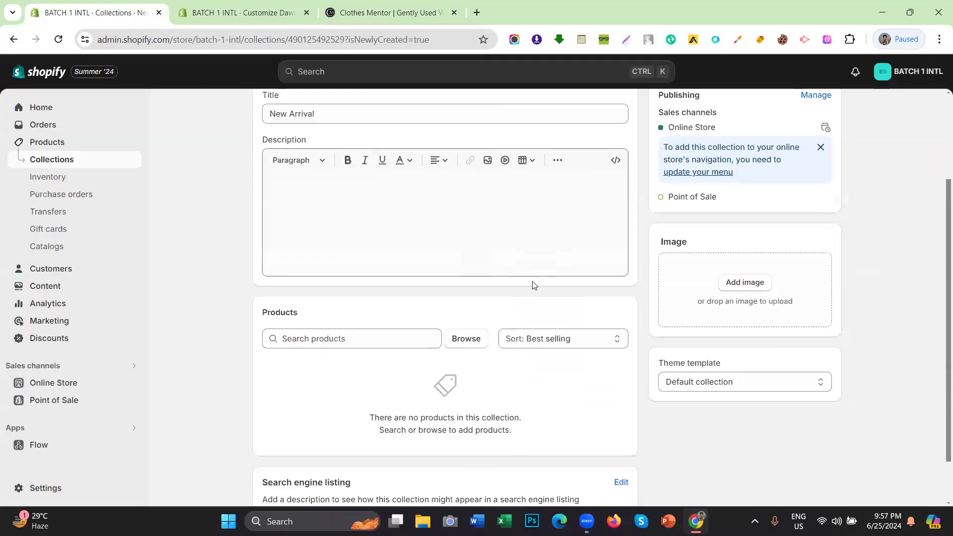
click(466, 339)
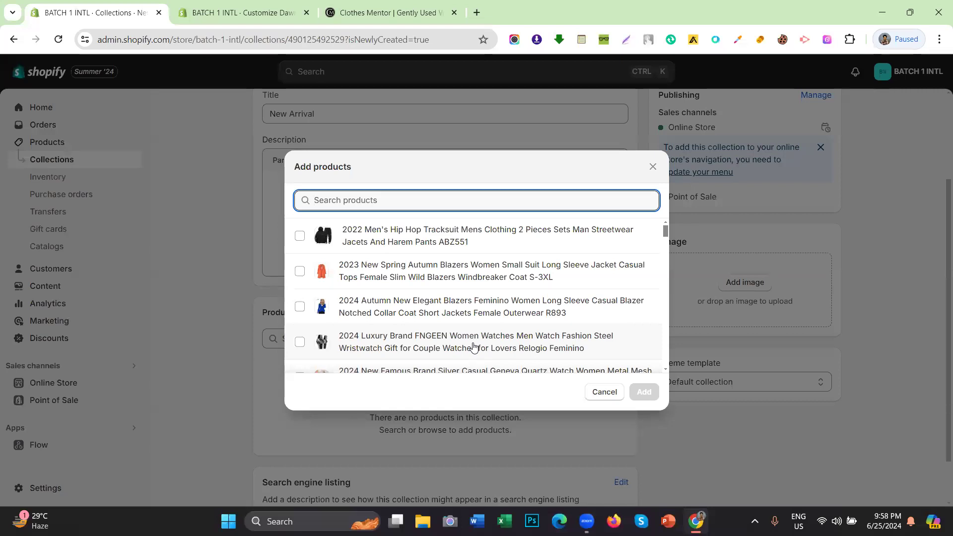
click(416, 246)
click(411, 307)
scroll(376, 306, down, 1)
click(367, 296)
click(367, 317)
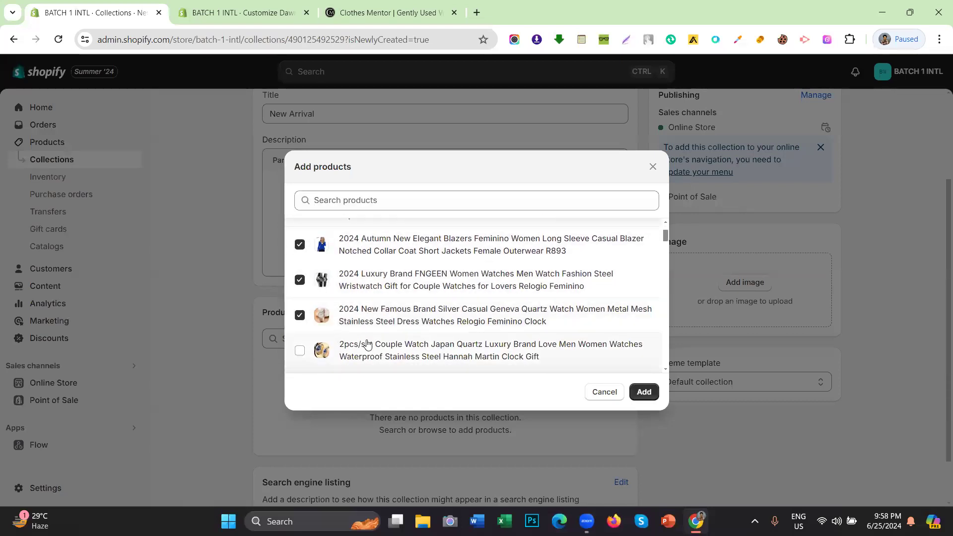
Select the 2pcs/set couple watch and several more products, including the Black Women Blazer and BOLUBAO set, and add the selection to the collection.
click(366, 347)
scroll(366, 345, down, 1)
click(366, 330)
click(367, 354)
scroll(368, 355, down, 3)
click(388, 307)
click(384, 281)
click(641, 390)
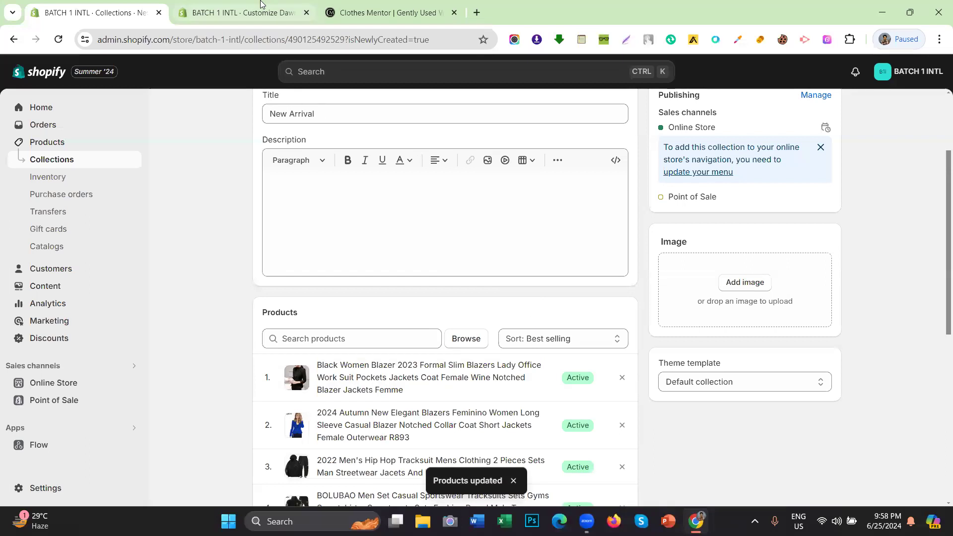
Select the title text of the New Arrival collection.
scroll(260, 121, up, 3)
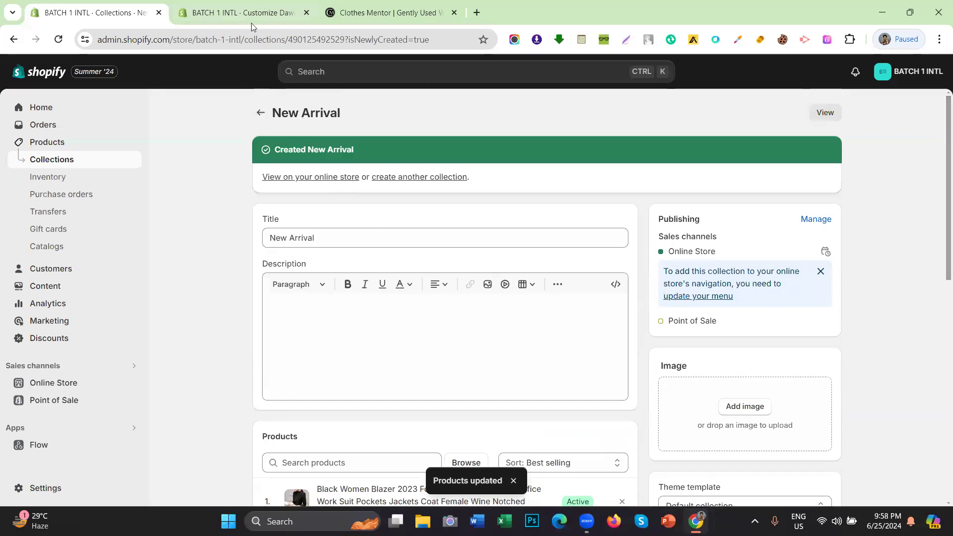
click(305, 231)
double_click(306, 232)
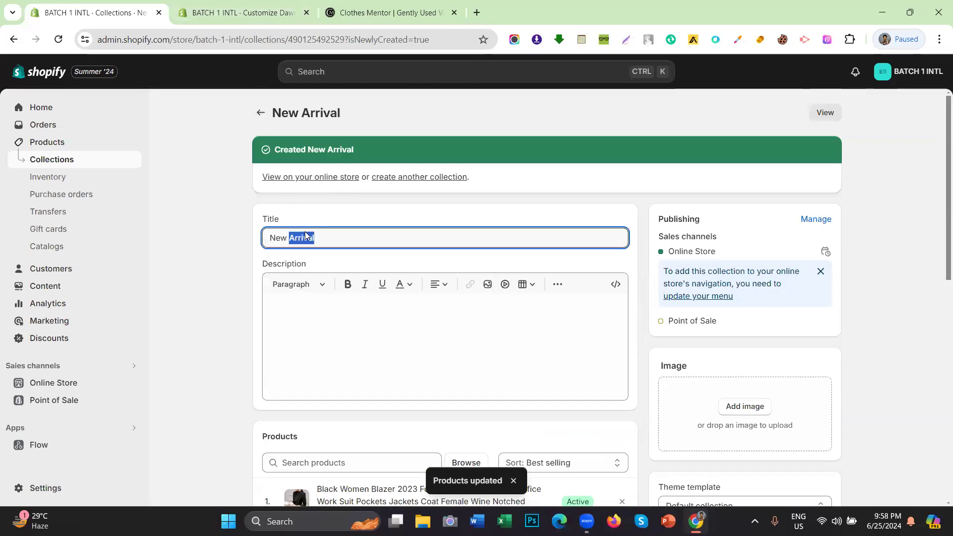
Copy the collection title "New Arrival" and switch to the theme editor.
right_click(305, 235)
triple_click(280, 239)
right_click(279, 239)
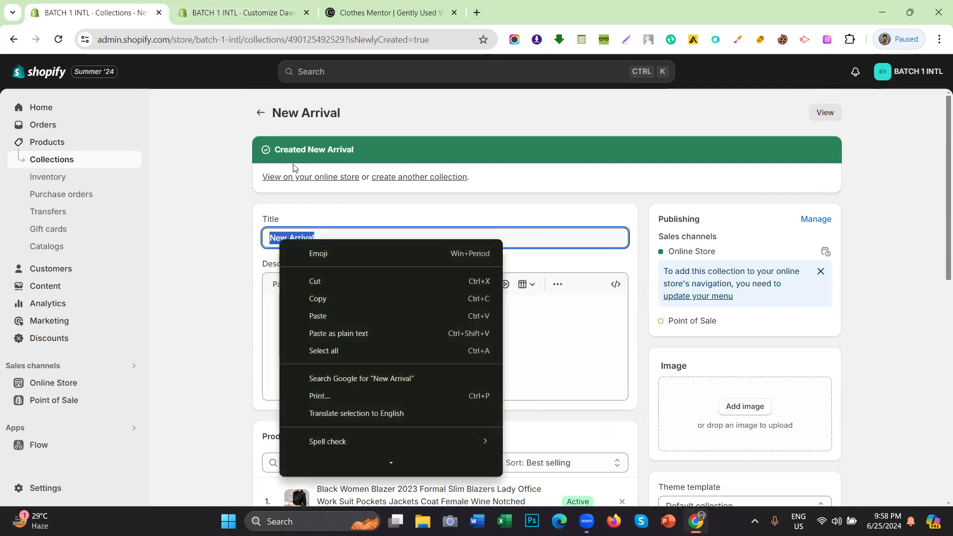
click(318, 299)
click(230, 7)
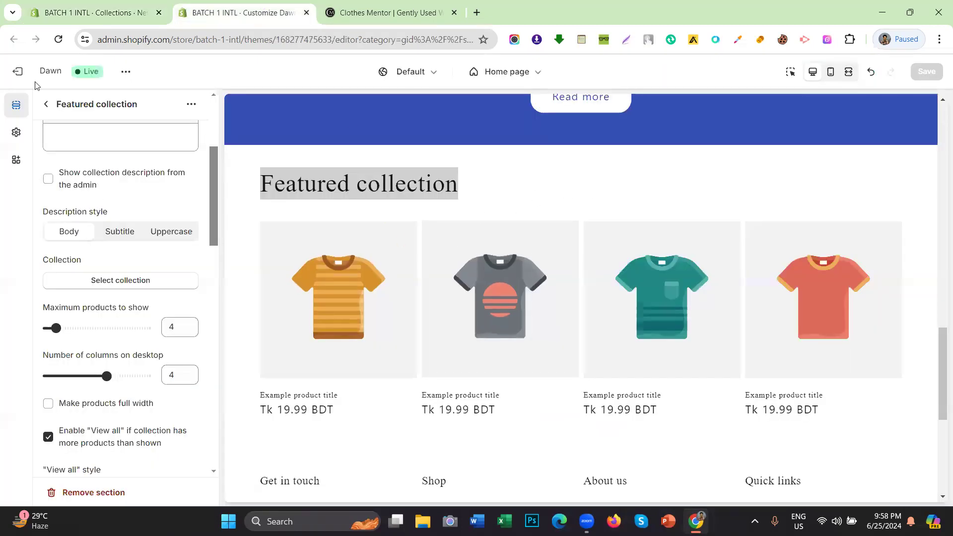
Replace the Featured collection section's heading with the copied title "New Arrival".
scroll(71, 192, up, 4)
triple_click(72, 192)
click(50, 107)
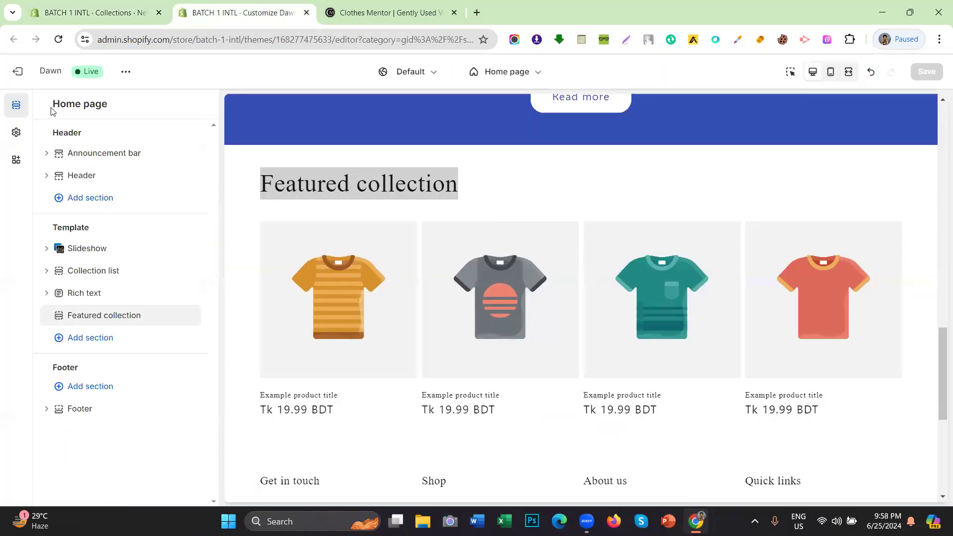
click(97, 315)
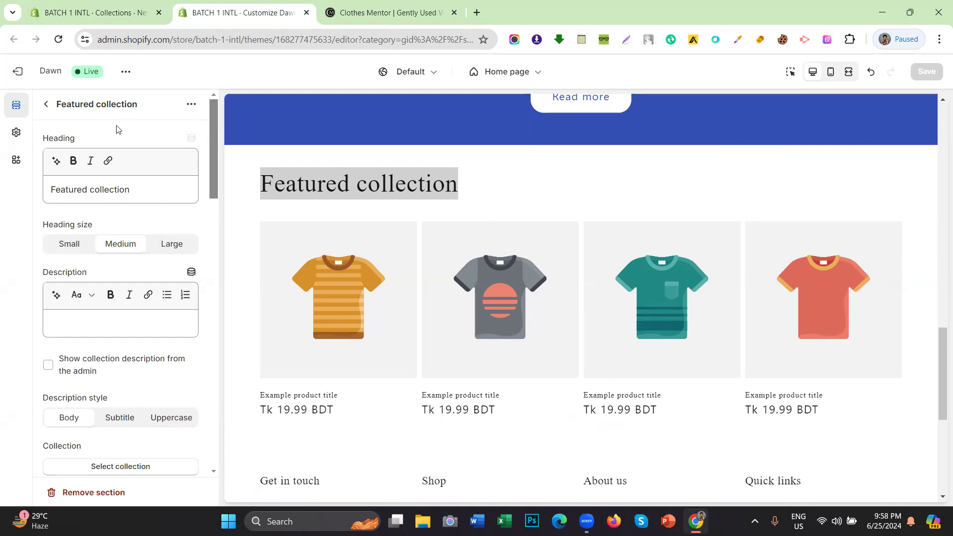
click(113, 197)
key(ctrl+a)
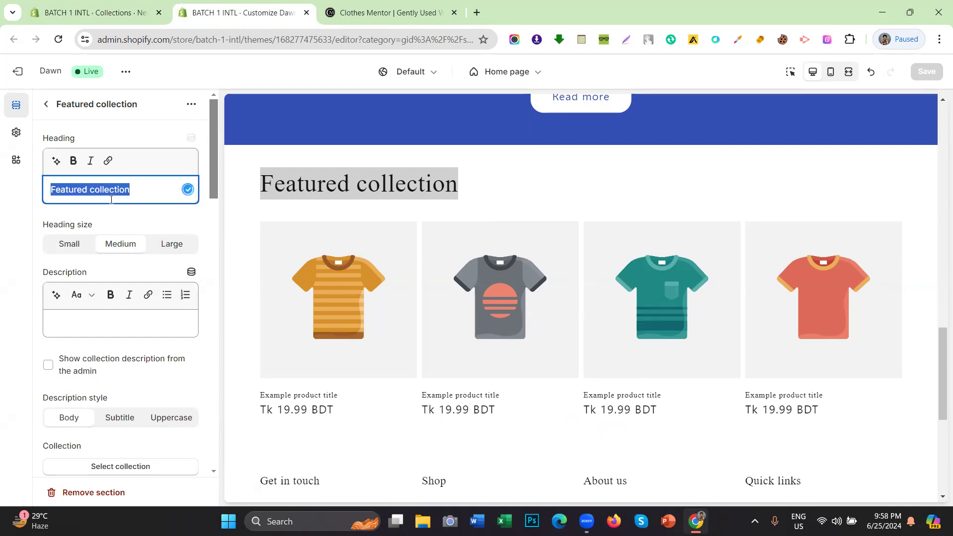
right_click(110, 192)
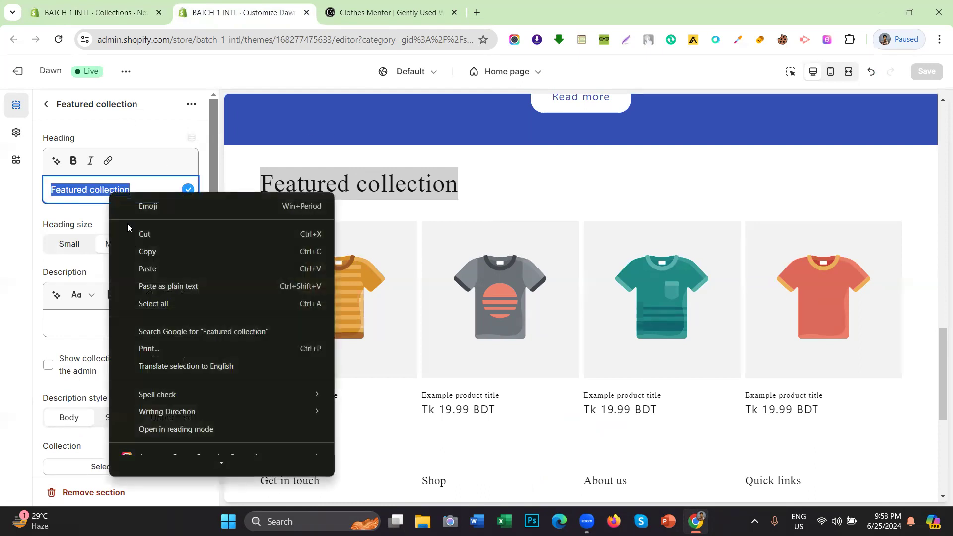
click(148, 283)
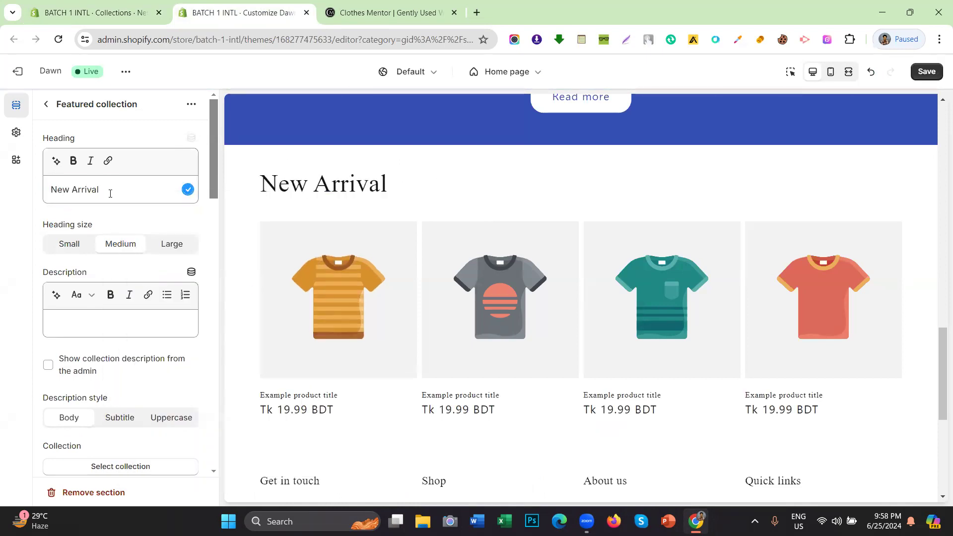
Try the placeholder description "alkfjflj afklasfnldf" in the Featured collection section and clear it again.
click(87, 328)
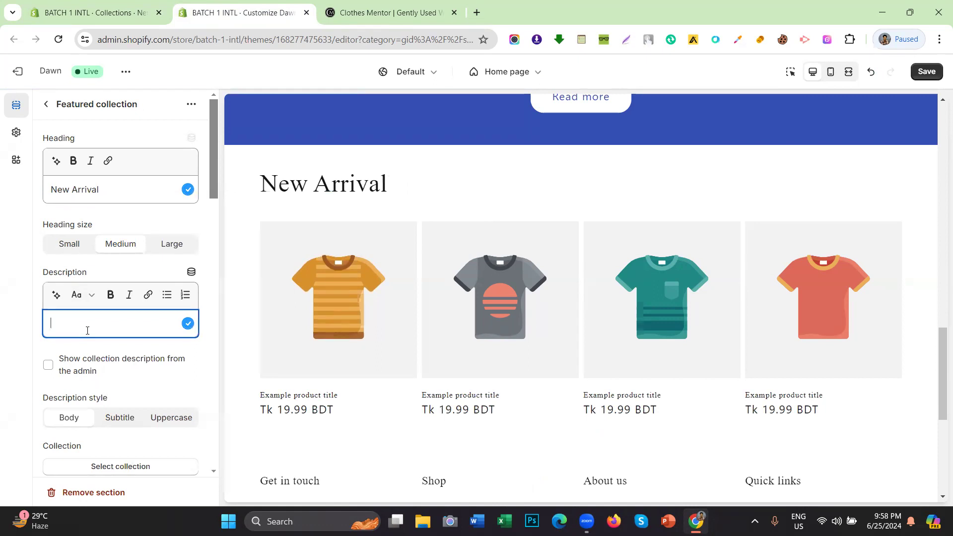
text(alkfjflj afklasfnldf)
drag(374, 177, 247, 181)
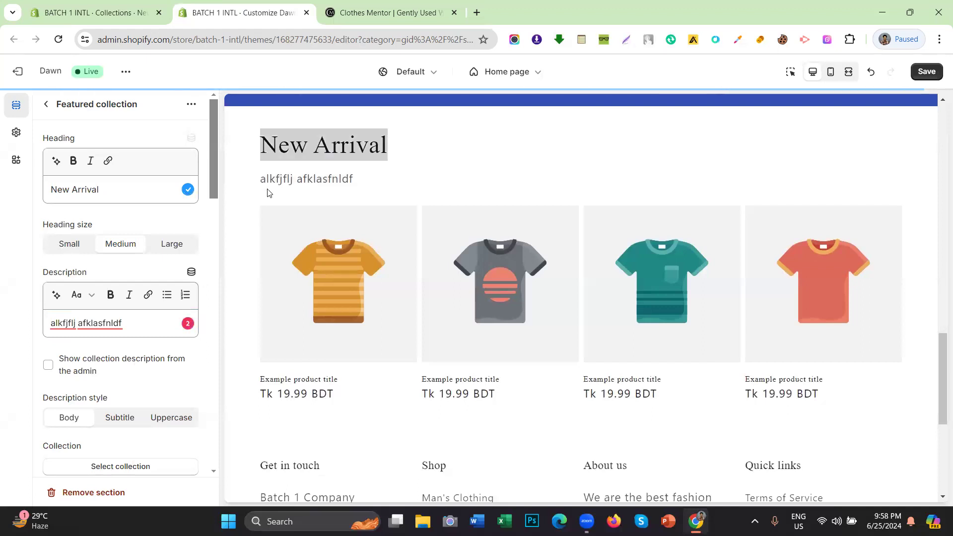
triple_click(141, 314)
key(BackSpace)
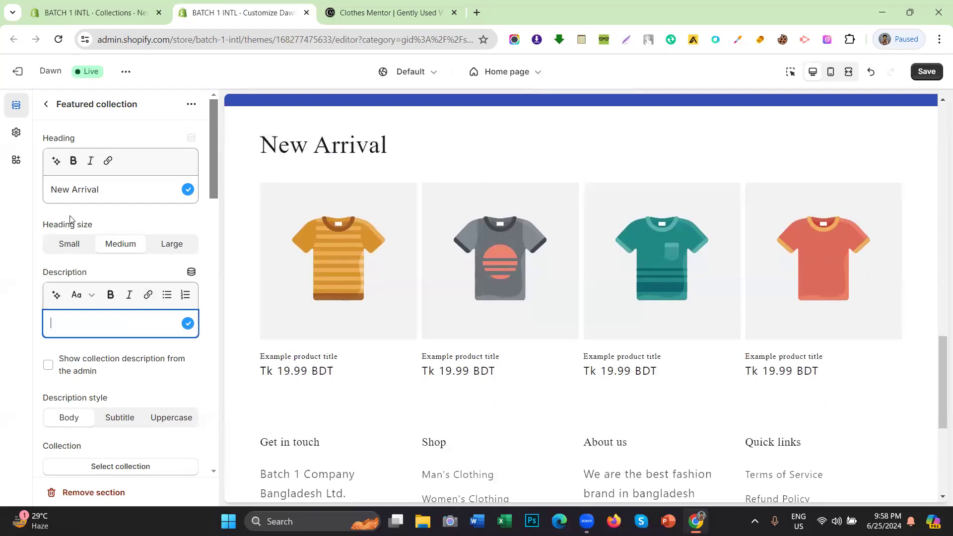
Assign the New Arrival collection as the product source of the Featured collection section.
scroll(69, 219, down, 3)
scroll(104, 249, up, 4)
scroll(390, 168, down, 2)
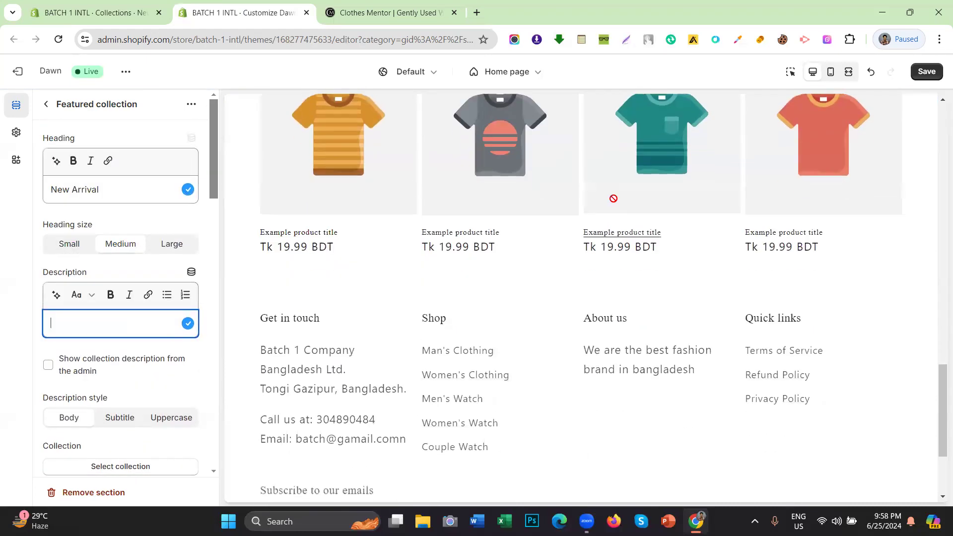
scroll(594, 178, up, 4)
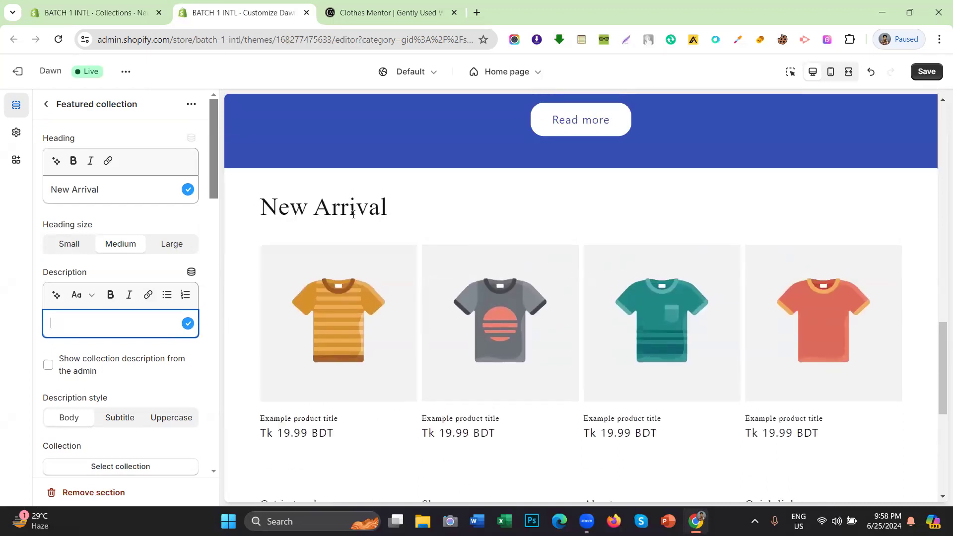
scroll(117, 223, down, 6)
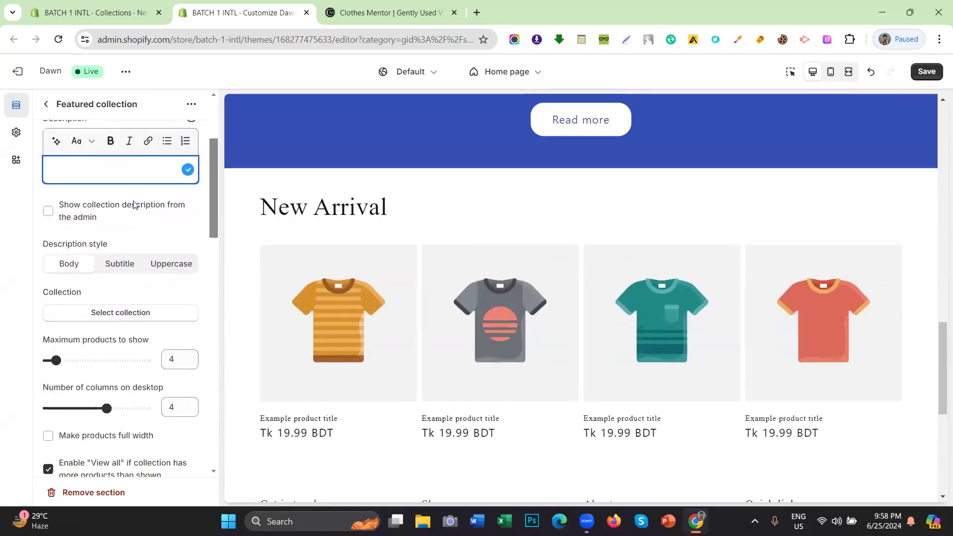
scroll(117, 177, up, 4)
scroll(90, 262, down, 1)
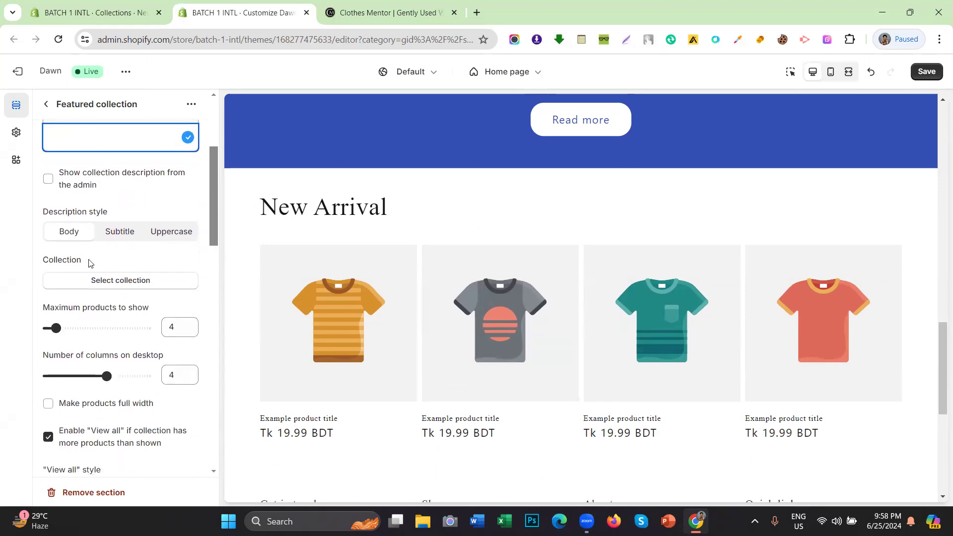
drag(90, 260, 8, 261)
click(34, 261)
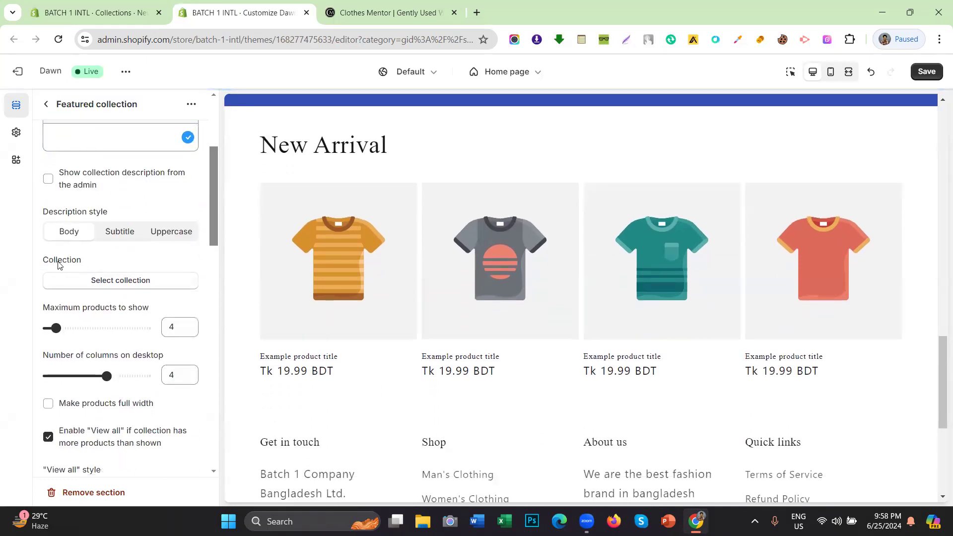
click(70, 281)
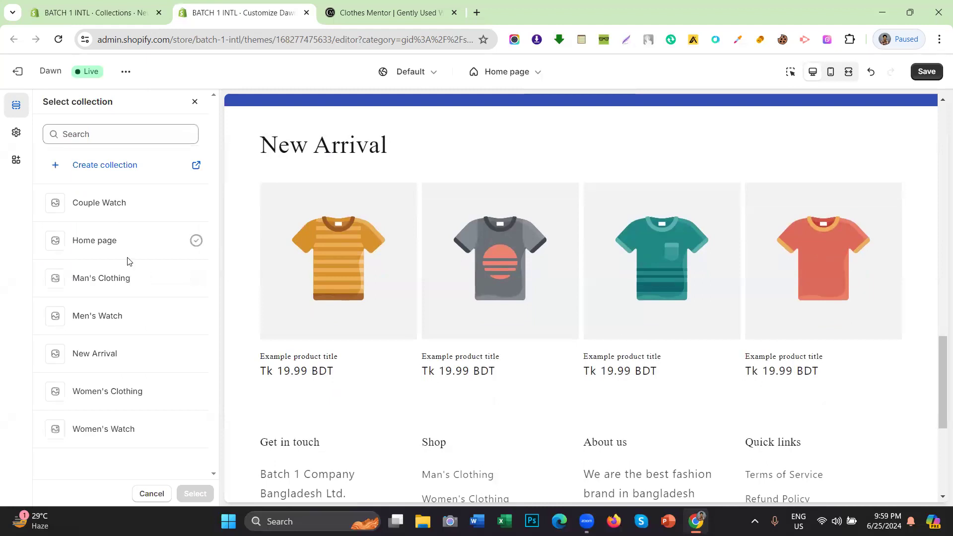
click(129, 353)
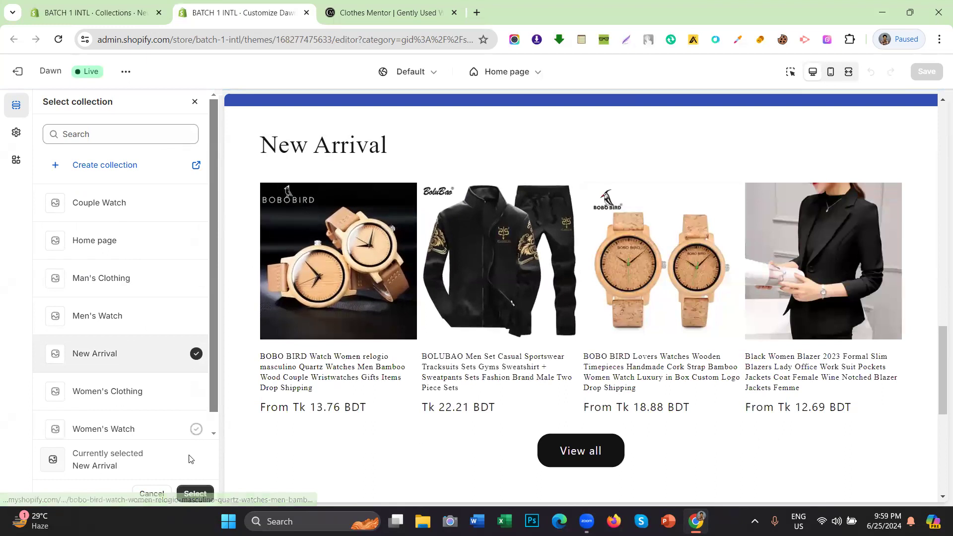
click(195, 493)
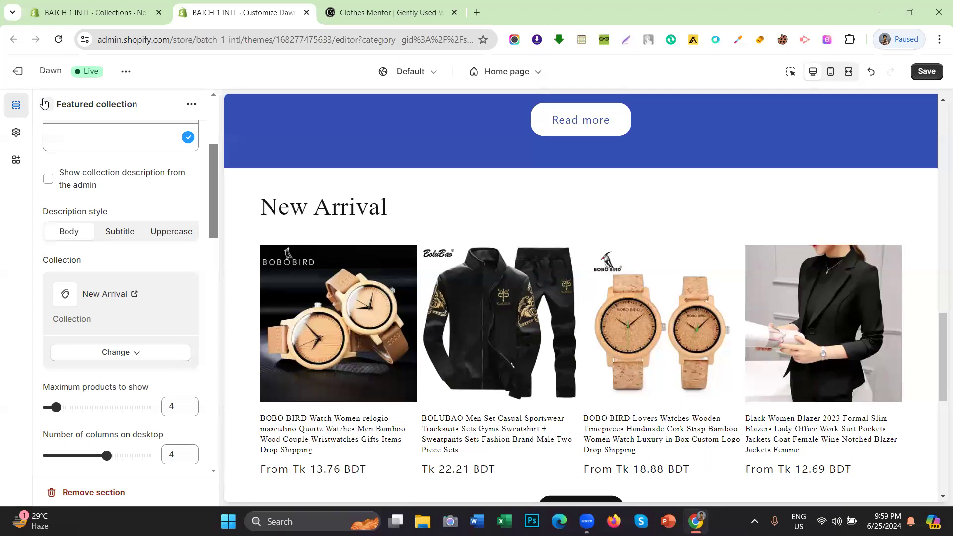
Set the Featured collection section's maximum products to show to 16.
scroll(157, 279, down, 3)
scroll(125, 245, up, 5)
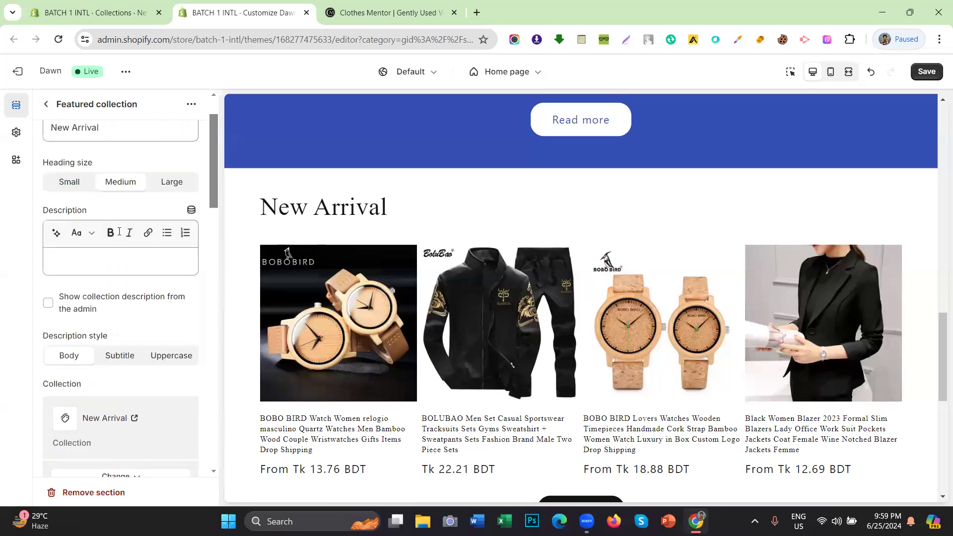
scroll(110, 210, down, 6)
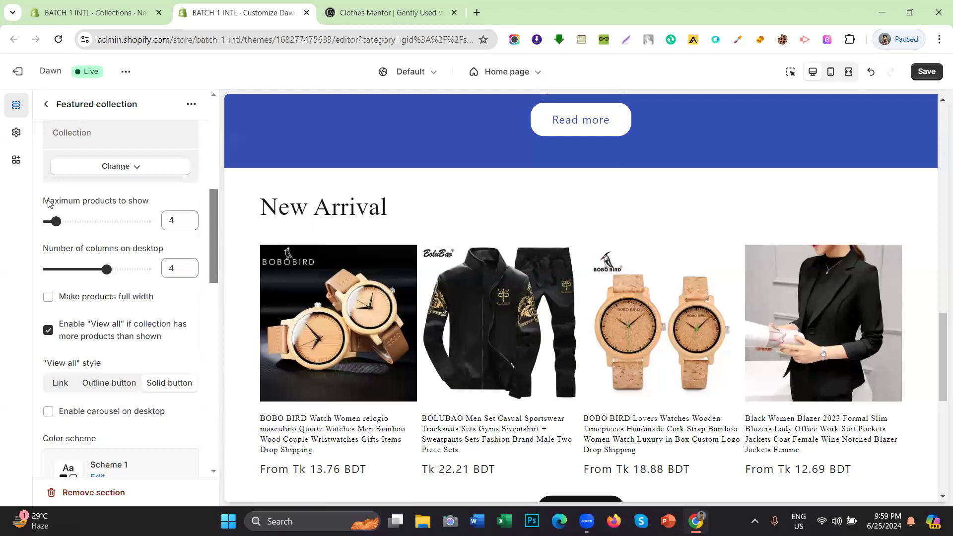
drag(45, 203, 143, 203)
click(173, 204)
scroll(568, 256, down, 2)
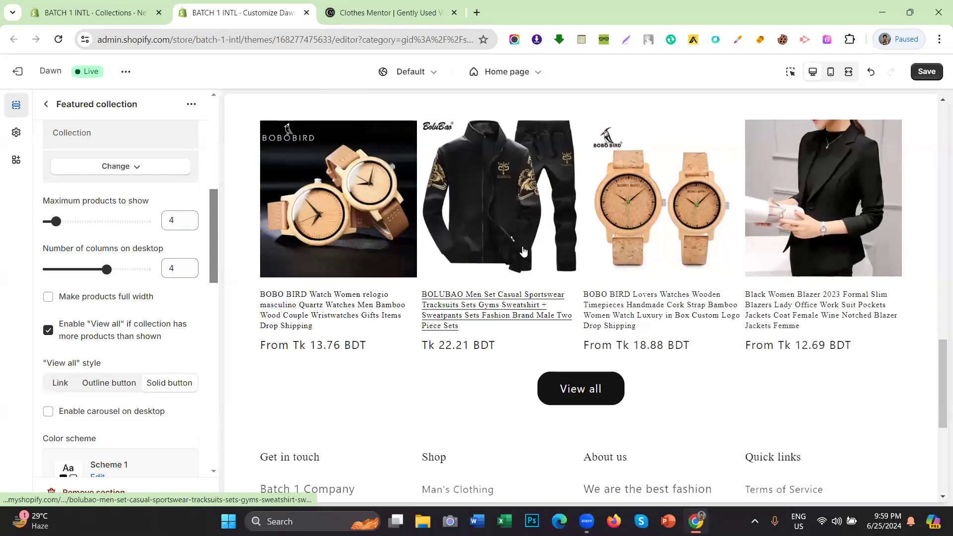
scroll(566, 254, up, 2)
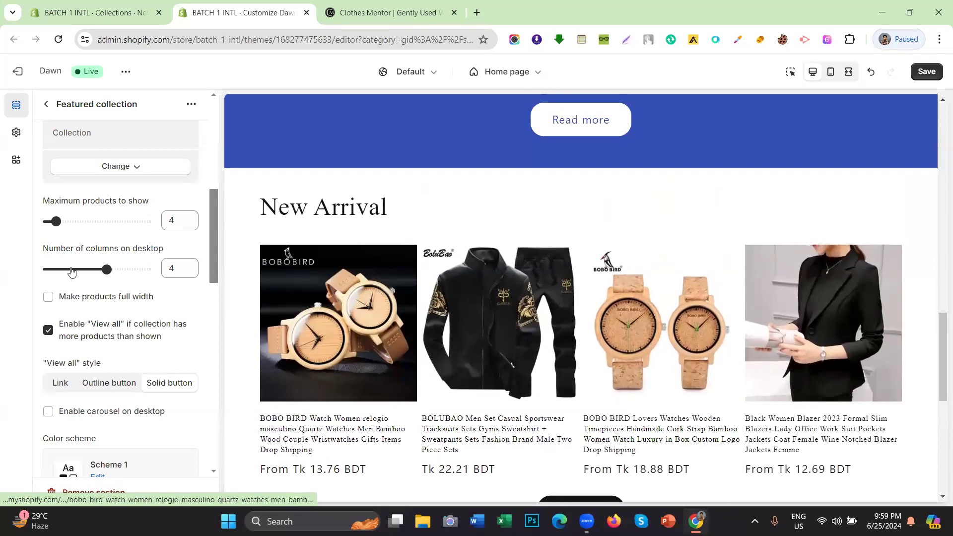
drag(94, 220, 108, 221)
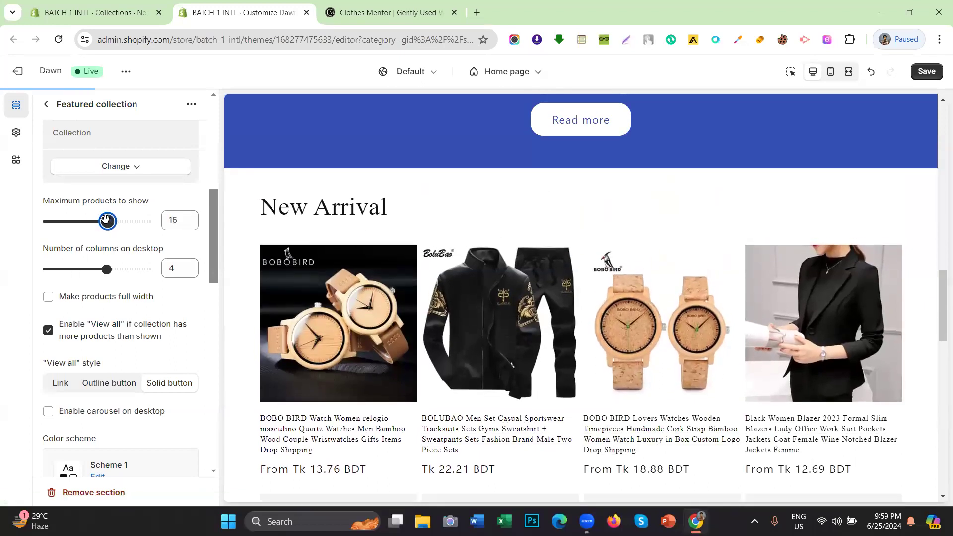
Examine the rows of products in the New Arrival grid on the home page preview.
scroll(479, 301, down, 12)
scroll(479, 300, up, 5)
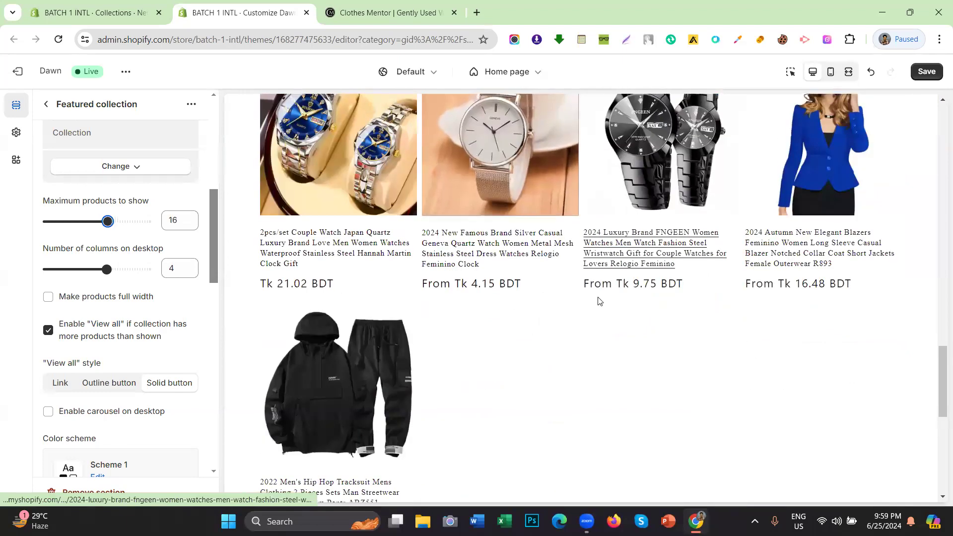
scroll(469, 268, down, 4)
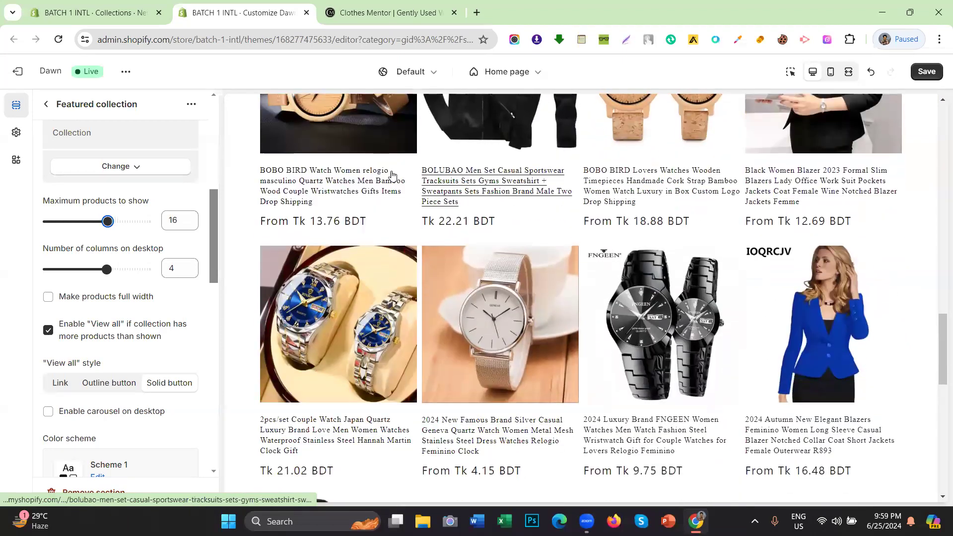
scroll(497, 297, up, 9)
scroll(499, 302, down, 6)
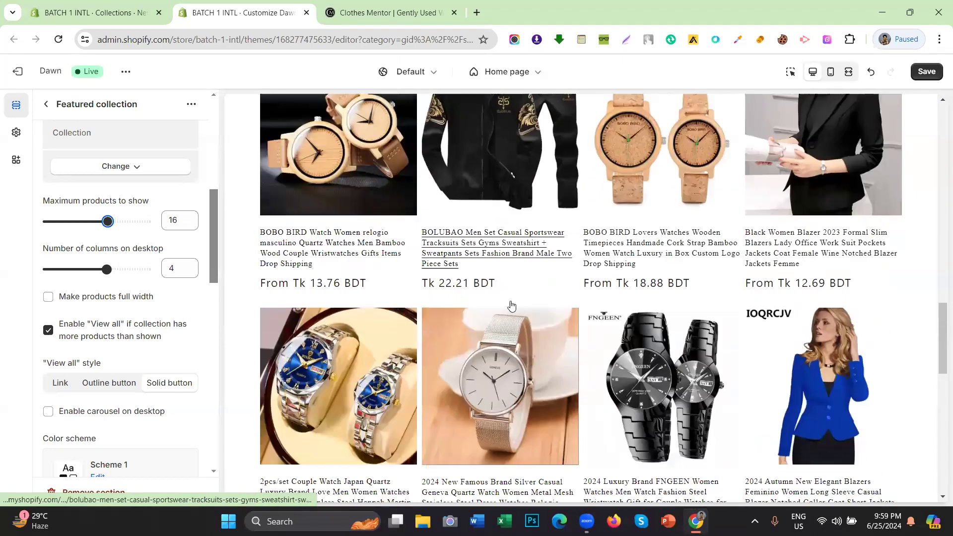
scroll(472, 292, up, 2)
scroll(439, 282, down, 6)
Reduce the Featured collection section's maximum products to show to 8 and check the product grid in the preview.
scroll(439, 282, up, 9)
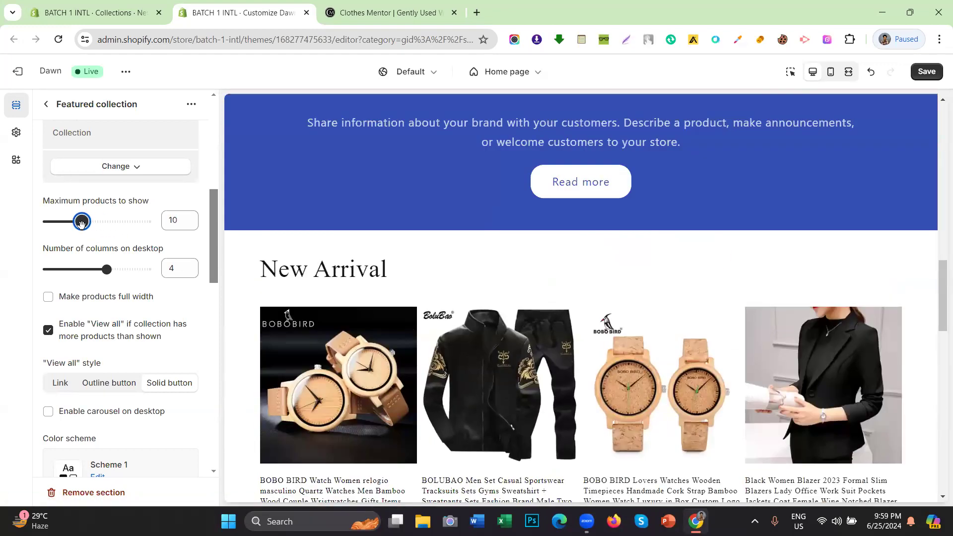
scroll(473, 302, down, 6)
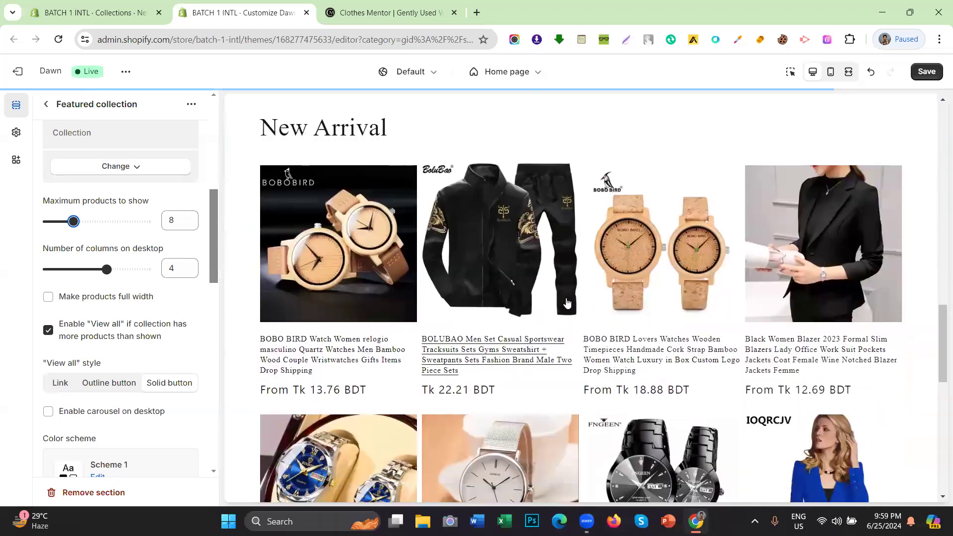
scroll(571, 312, up, 3)
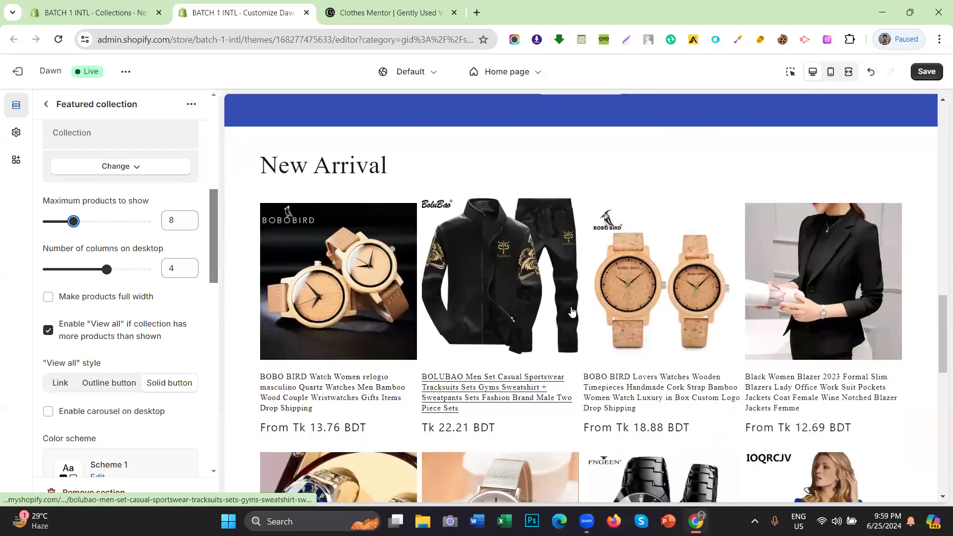
scroll(546, 293, up, 2)
scroll(546, 278, down, 7)
scroll(611, 277, up, 3)
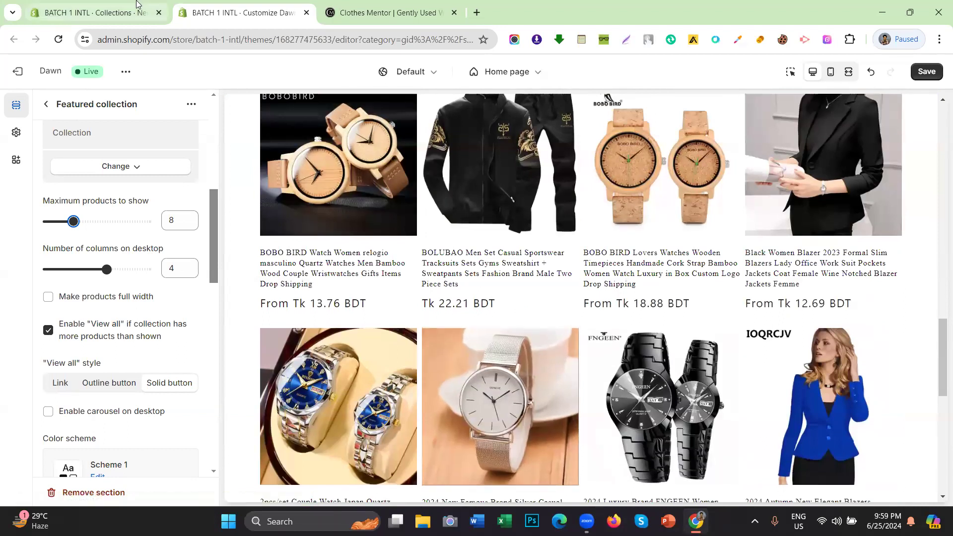
scroll(550, 317, up, 4)
scroll(494, 206, down, 2)
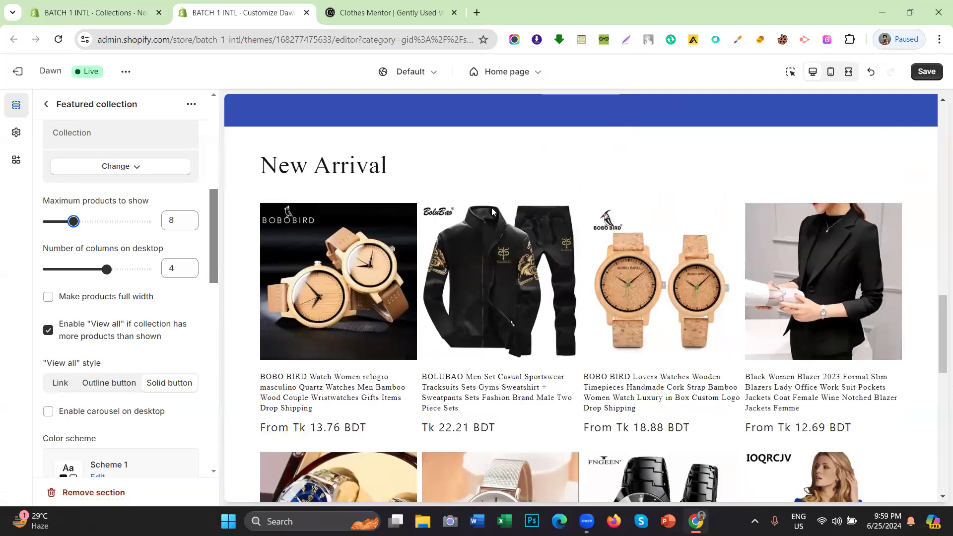
scroll(610, 298, down, 6)
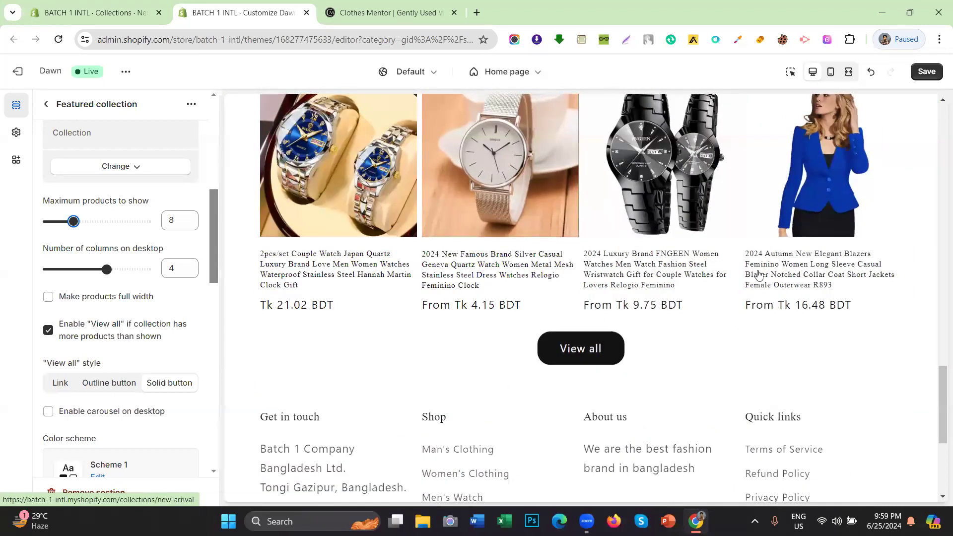
scroll(758, 275, up, 5)
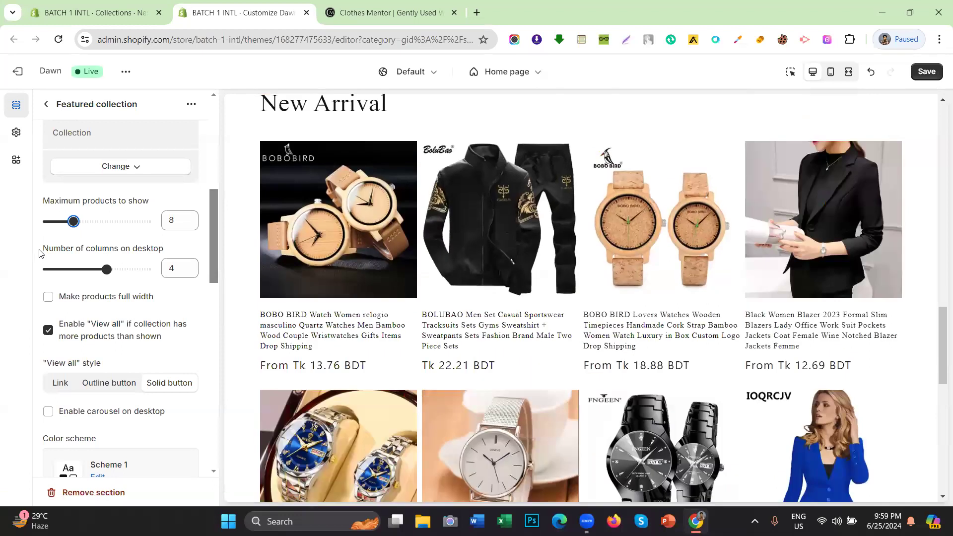
Set the Featured collection section's number of columns on desktop to 1 and check the product layout in the preview.
click(121, 250)
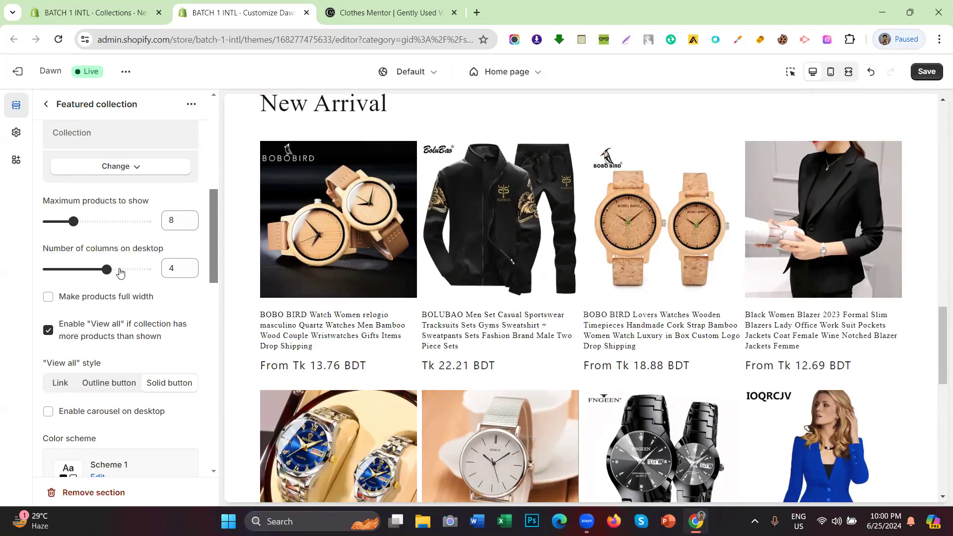
scroll(574, 345, up, 3)
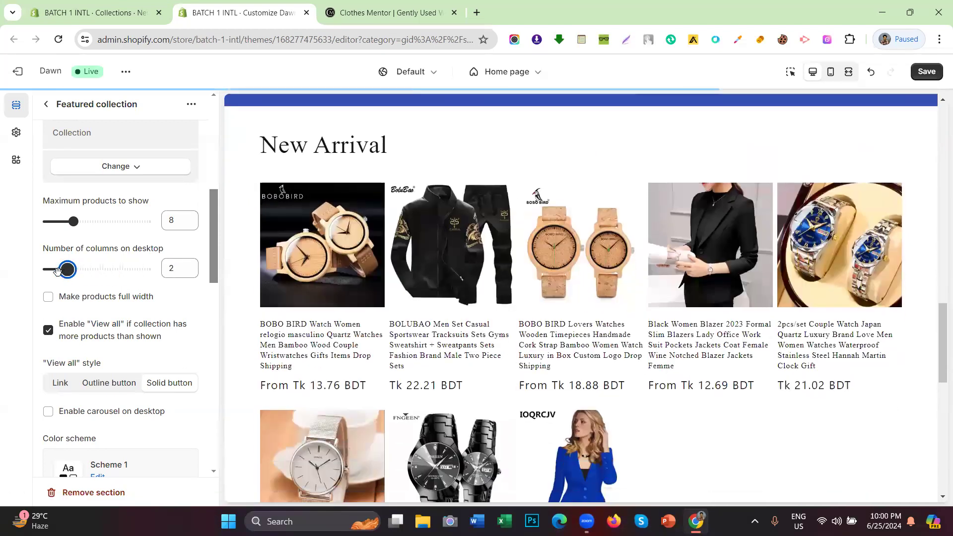
drag(65, 270, 47, 269)
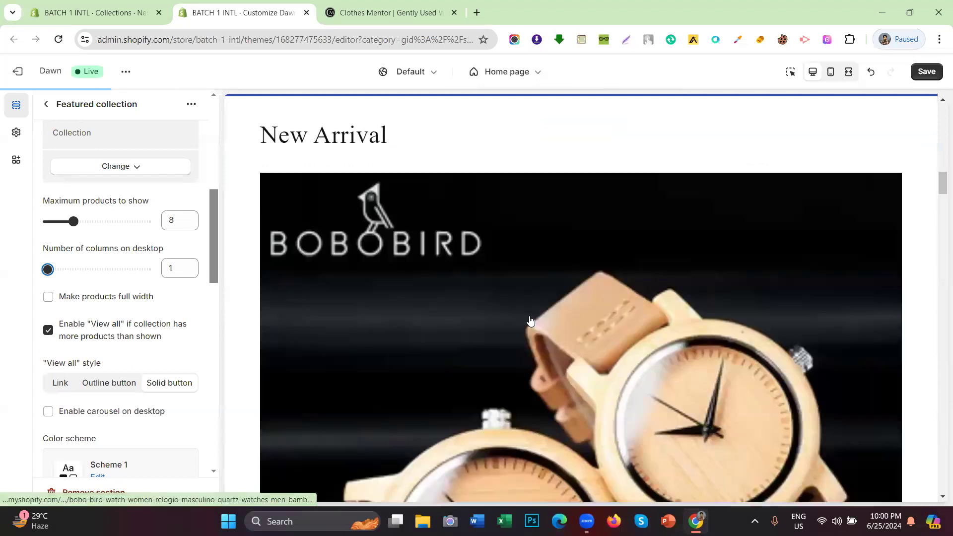
scroll(529, 323, down, 5)
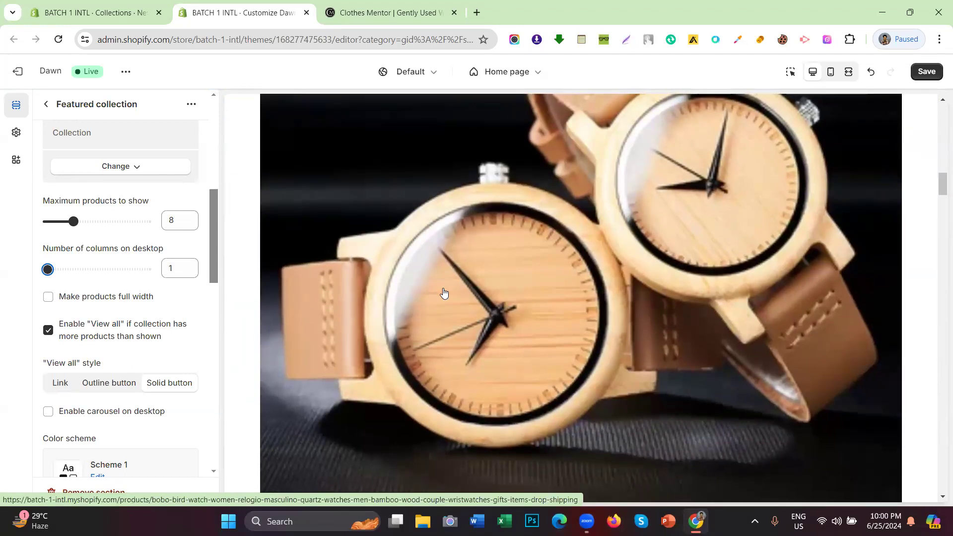
scroll(445, 293, down, 4)
scroll(444, 293, up, 5)
scroll(525, 294, down, 3)
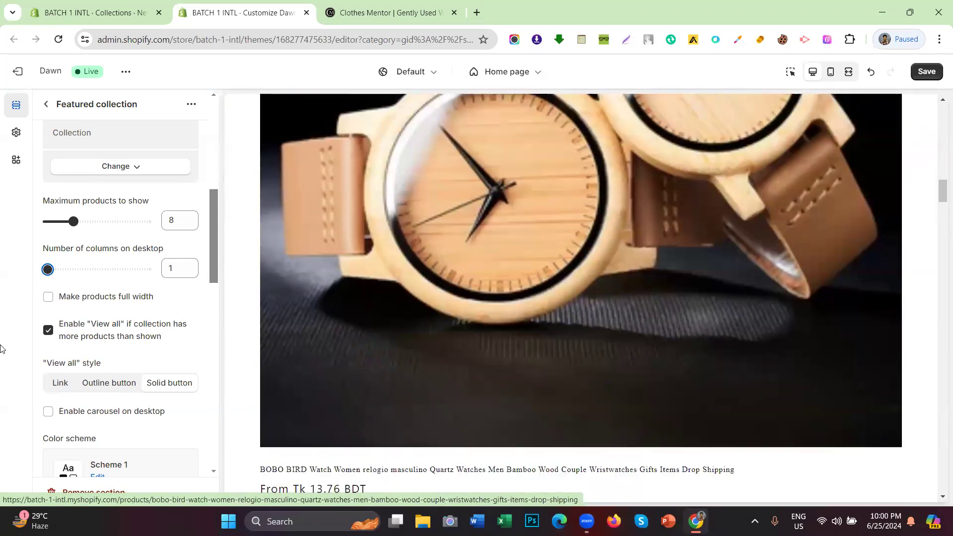
Try 6 columns on desktop for the Featured collection section, return the setting to 4 and save the changes.
drag(160, 268, 175, 269)
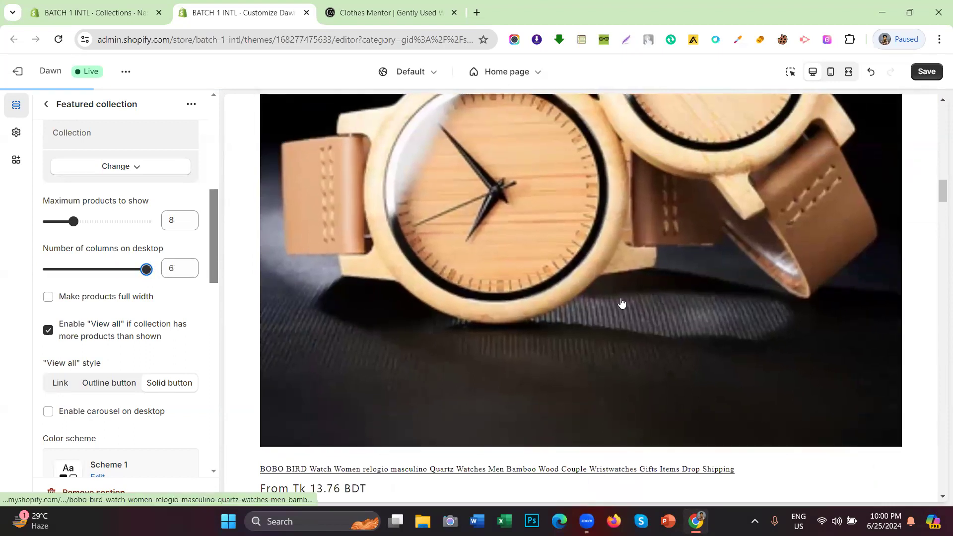
scroll(595, 302, up, 3)
scroll(595, 302, down, 3)
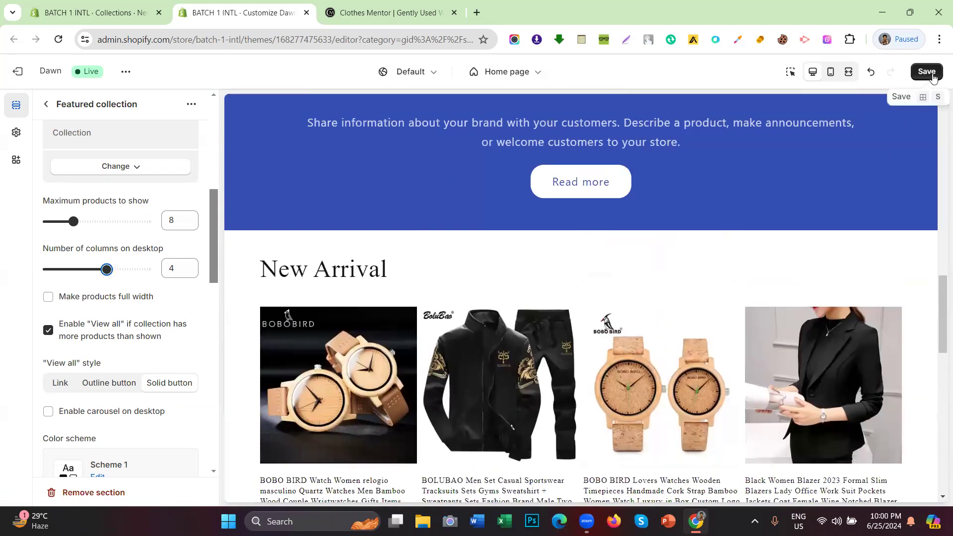
click(933, 76)
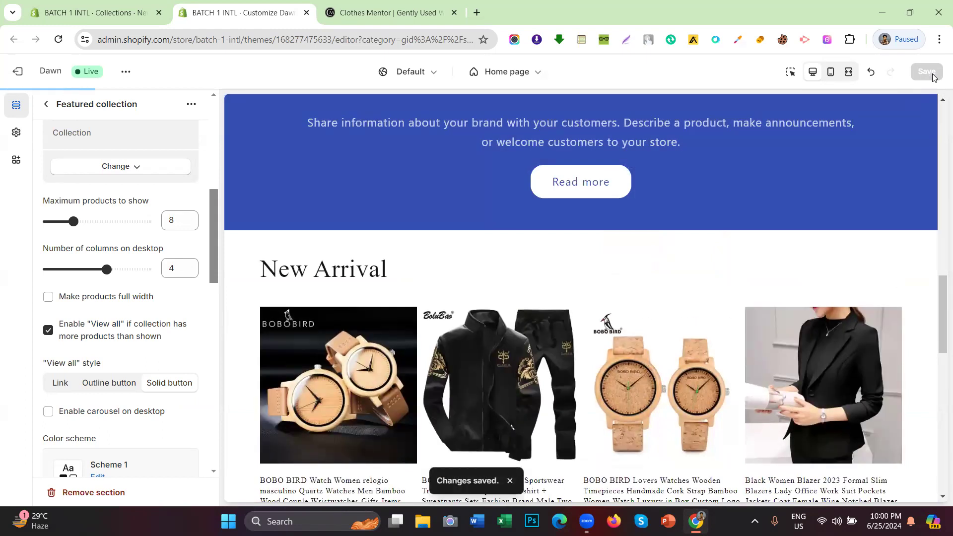
Reduce the Featured collection section's maximum products to show to 4 and check the New Arrival row in the preview.
scroll(530, 241, down, 10)
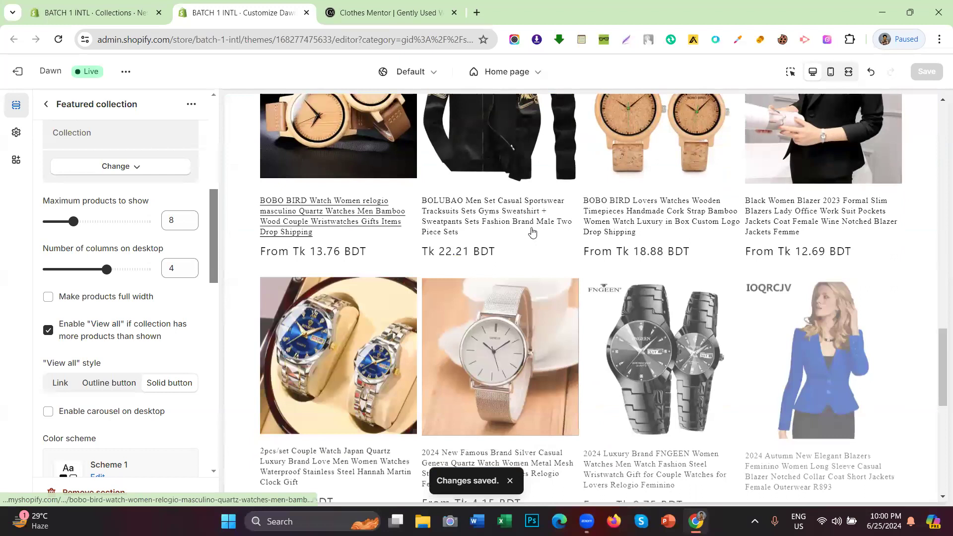
scroll(529, 241, up, 10)
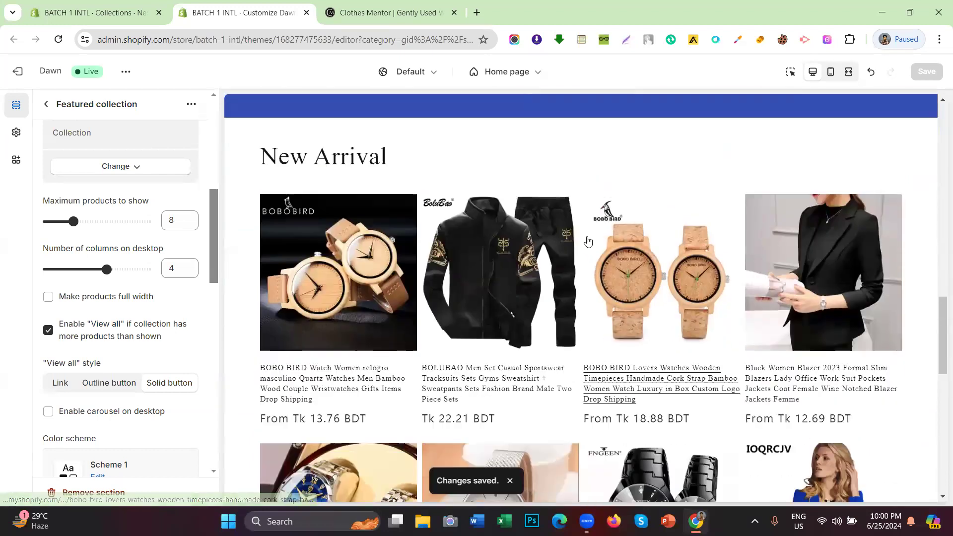
scroll(529, 241, down, 3)
drag(74, 218, 54, 219)
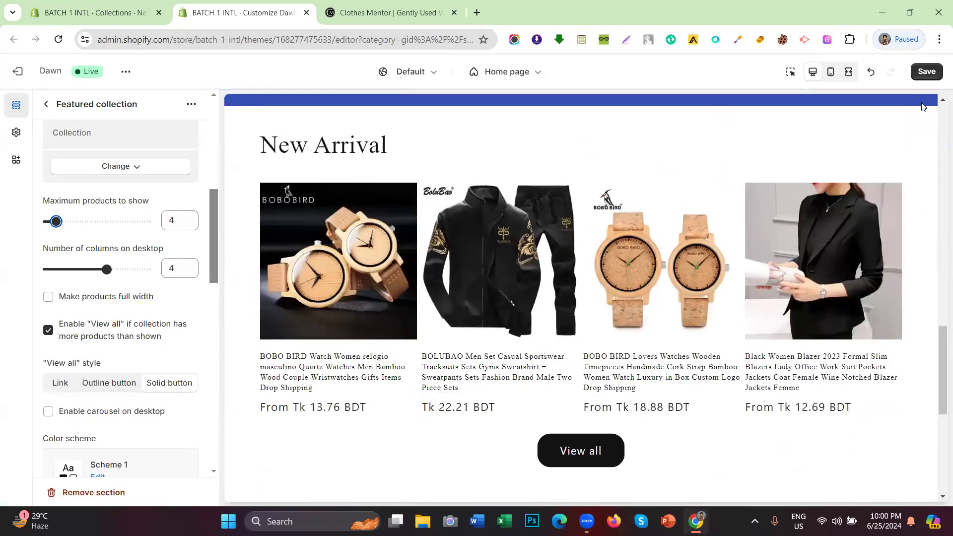
scroll(619, 291, down, 2)
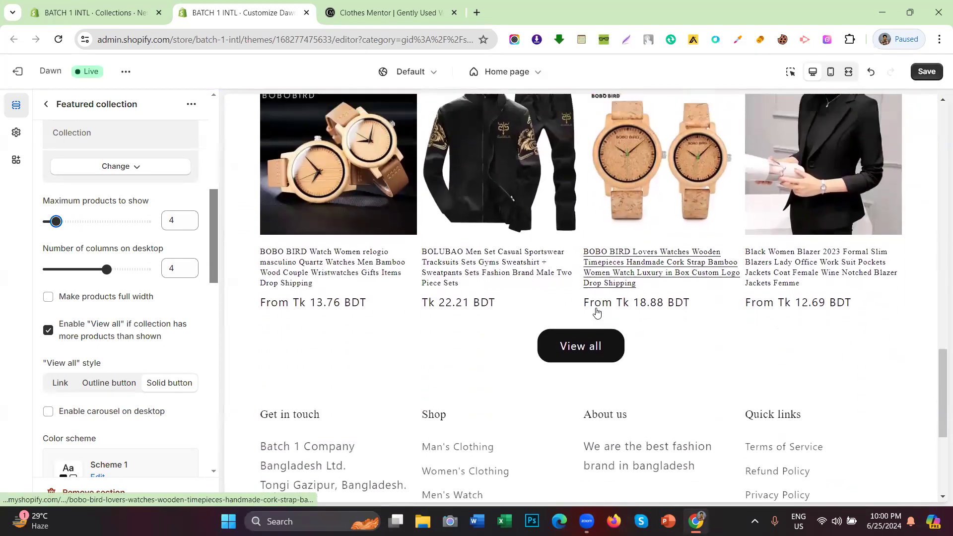
scroll(597, 313, up, 4)
scroll(510, 250, down, 2)
scroll(508, 231, down, 2)
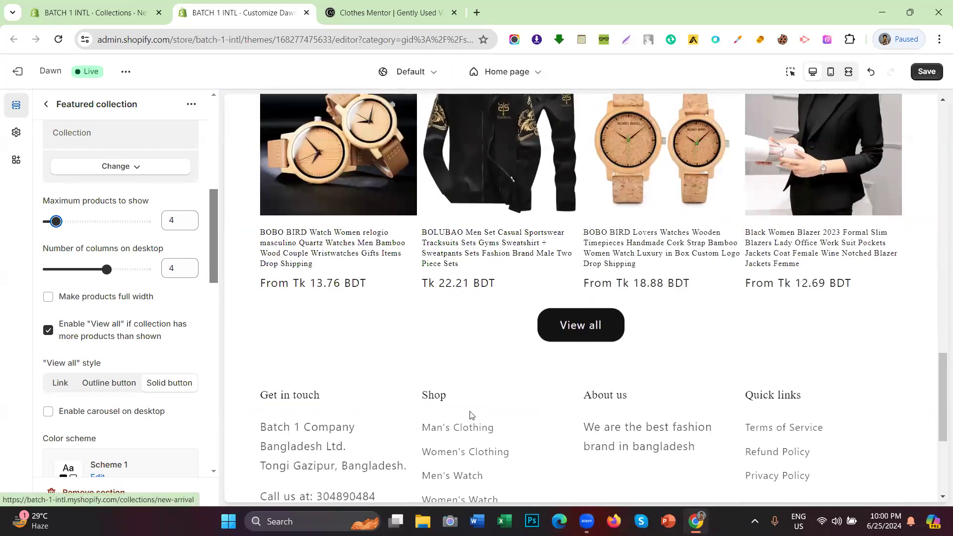
scroll(421, 272, up, 5)
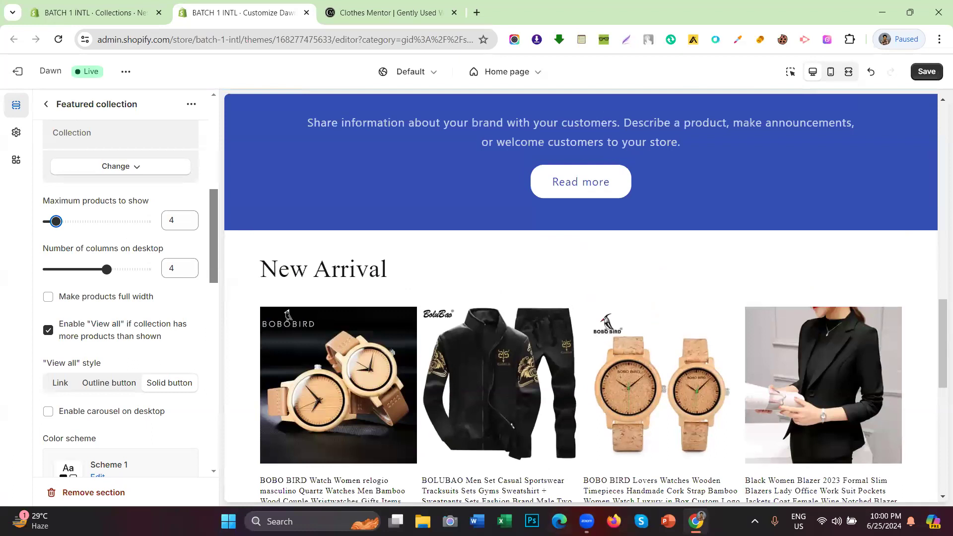
scroll(358, 314, down, 1)
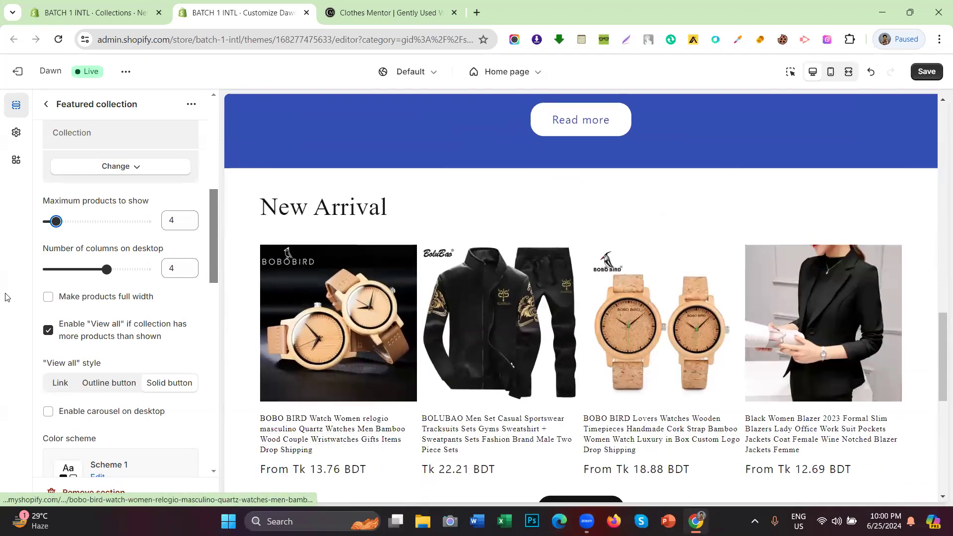
Switch the full-width products option on and back off, and disable the "View all" option of the Featured collection section.
scroll(130, 301, down, 1)
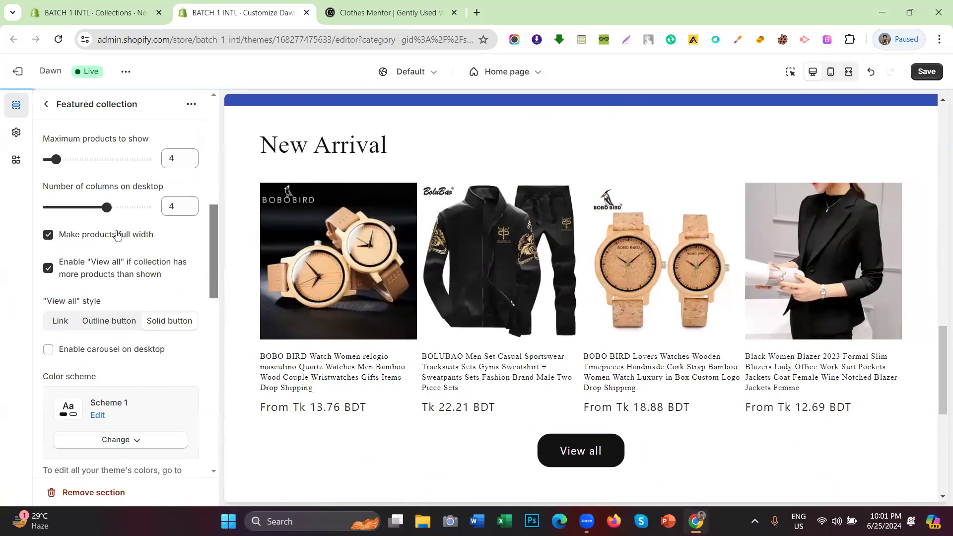
click(48, 234)
click(149, 277)
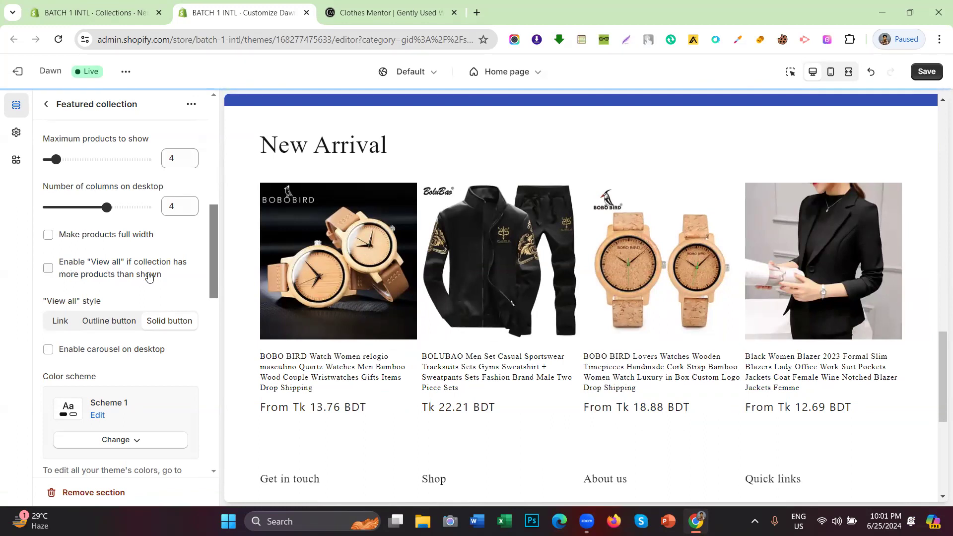
Re-enable "View all" for collections with more products than shown and check its button below the New Arrival products.
click(149, 277)
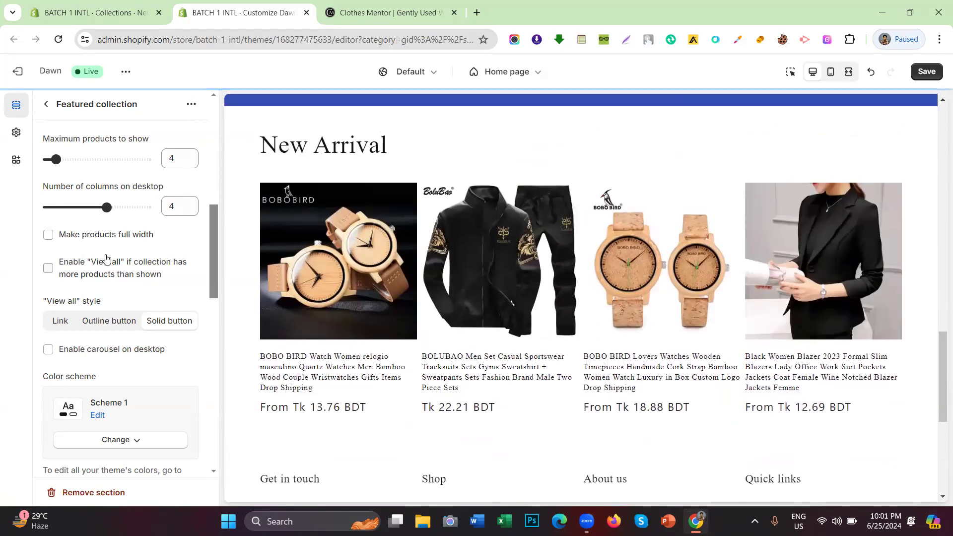
scroll(103, 257, down, 1)
scroll(94, 263, up, 2)
scroll(89, 278, down, 3)
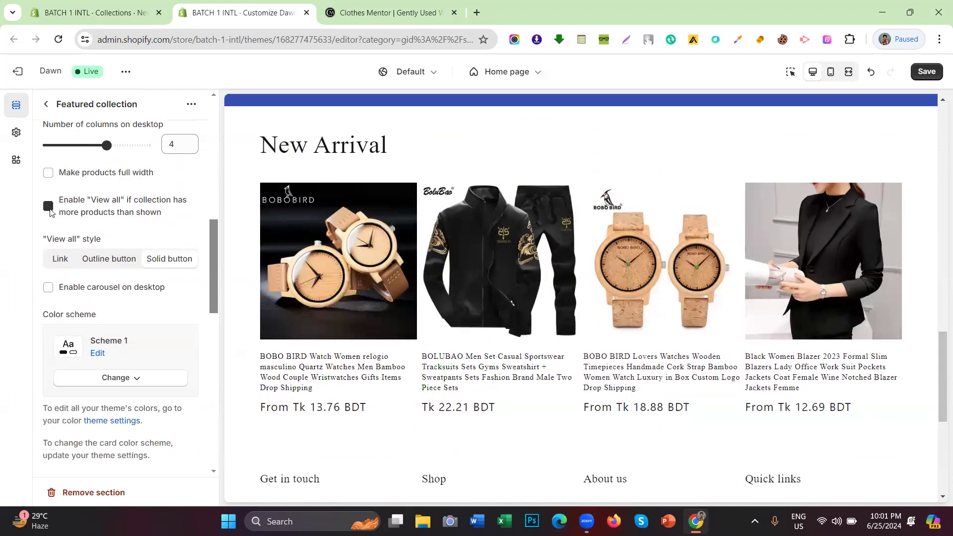
scroll(496, 307, down, 3)
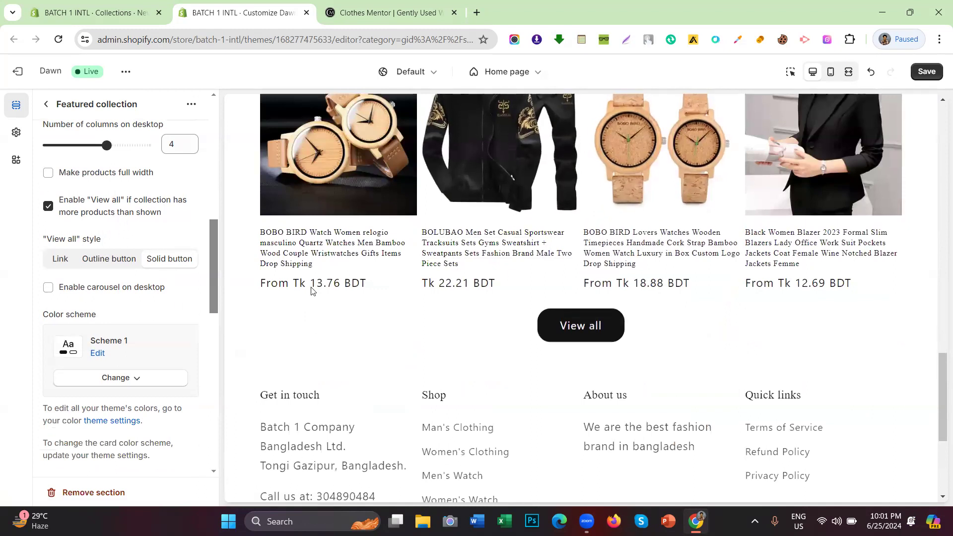
Try the Outline button style for "View all" in the preview and return it to Solid button.
scroll(123, 257, down, 3)
scroll(126, 245, up, 3)
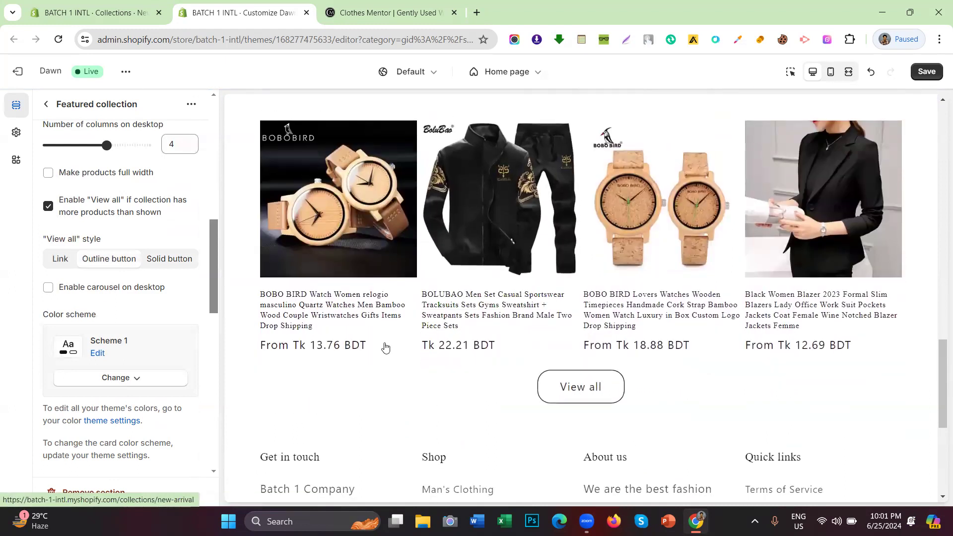
click(181, 268)
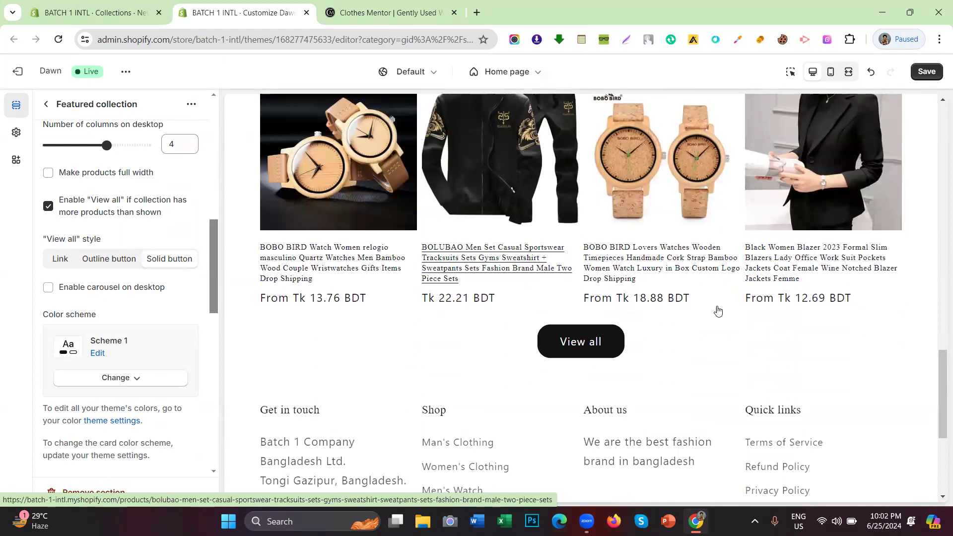
scroll(546, 245, down, 3)
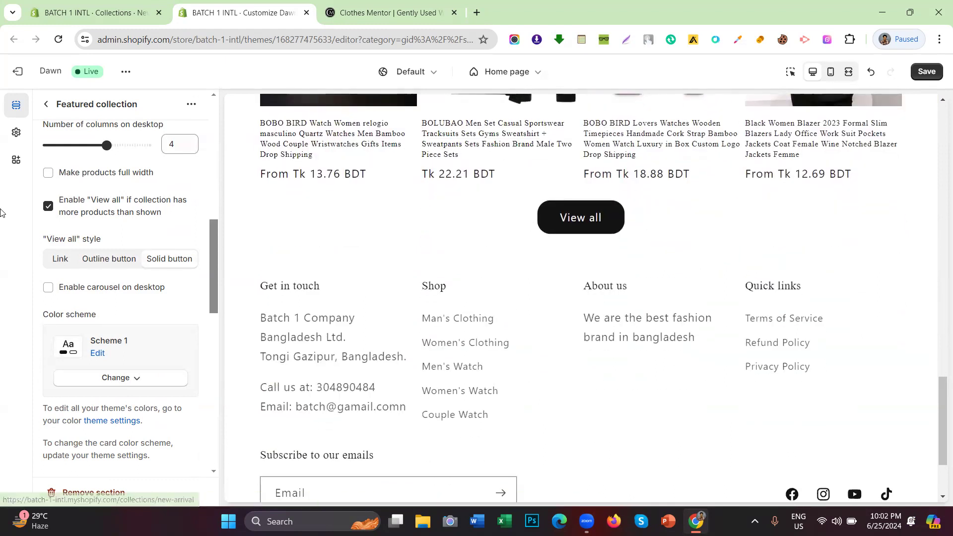
Enable the carousel on desktop for the Featured collection section and check the New Arrival products in the preview.
scroll(95, 243, down, 1)
scroll(96, 242, down, 1)
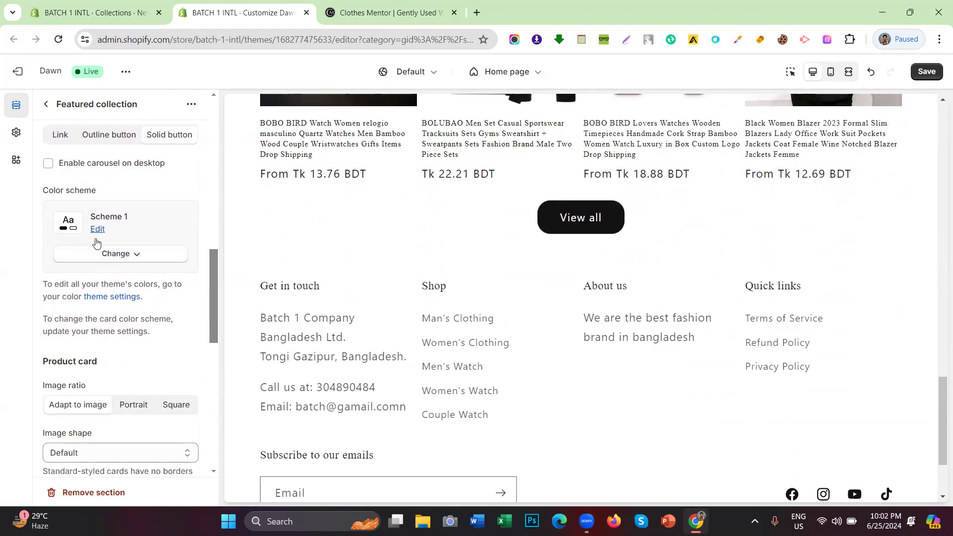
scroll(98, 243, up, 1)
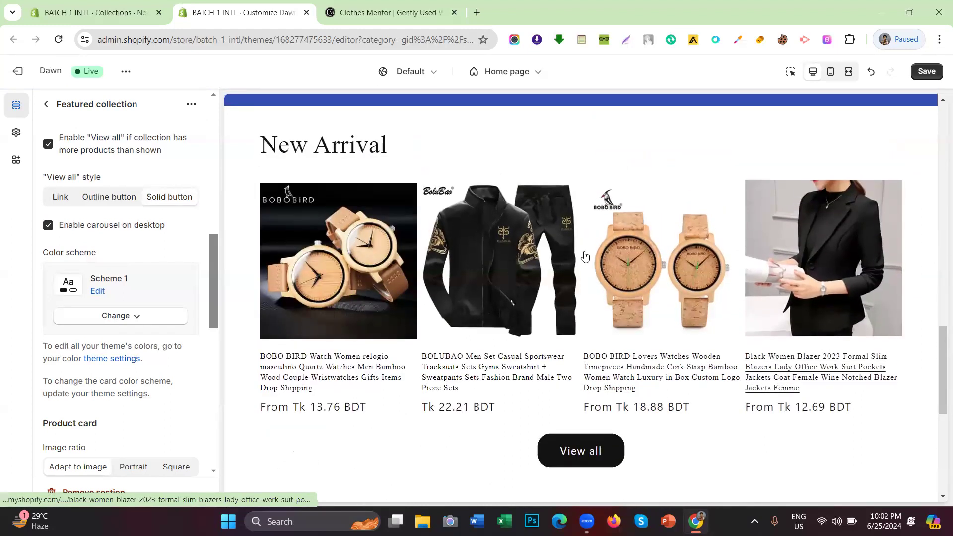
scroll(636, 258, down, 1)
scroll(635, 257, down, 2)
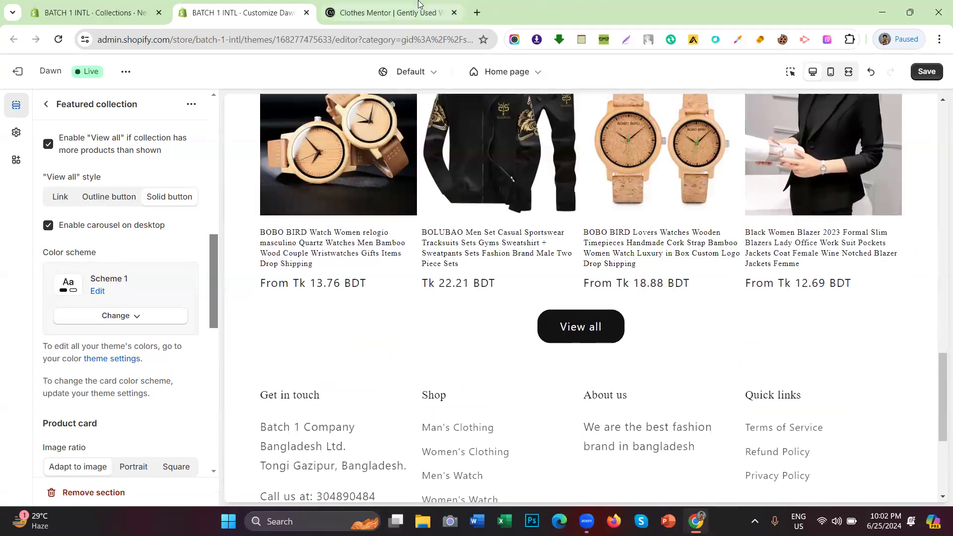
View the New Arrivals Daily carousel on the Clothes Mentor site, then return to the theme editor and disable the desktop carousel.
click(389, 12)
scroll(670, 283, down, 5)
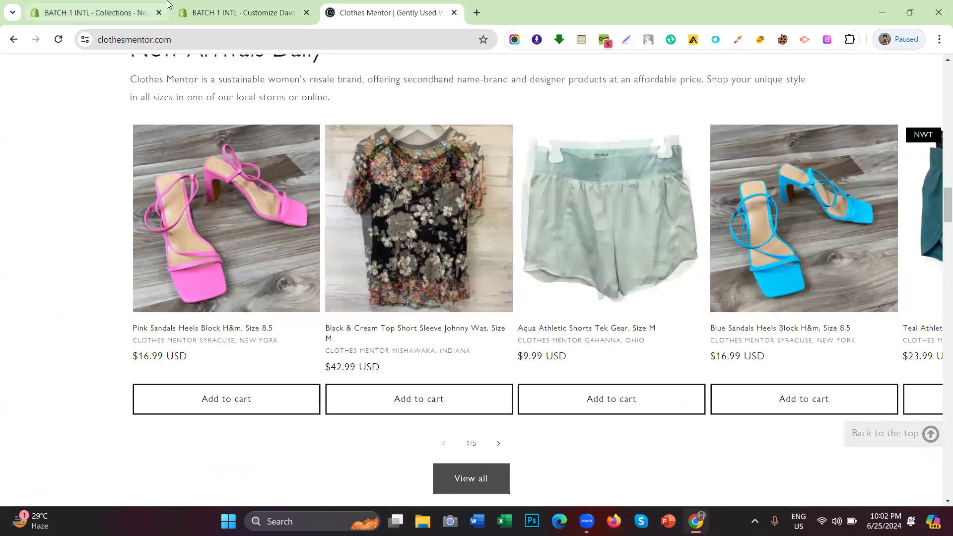
click(218, 10)
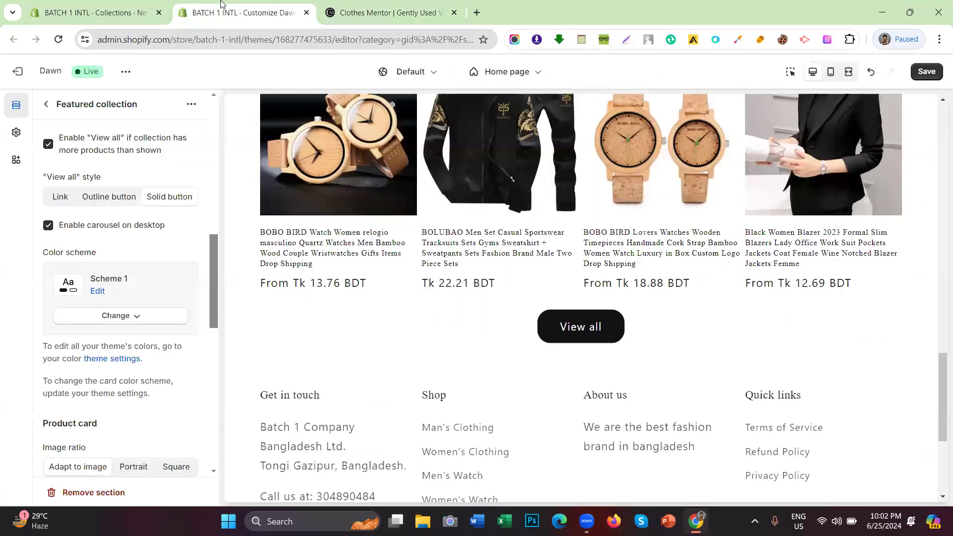
click(106, 223)
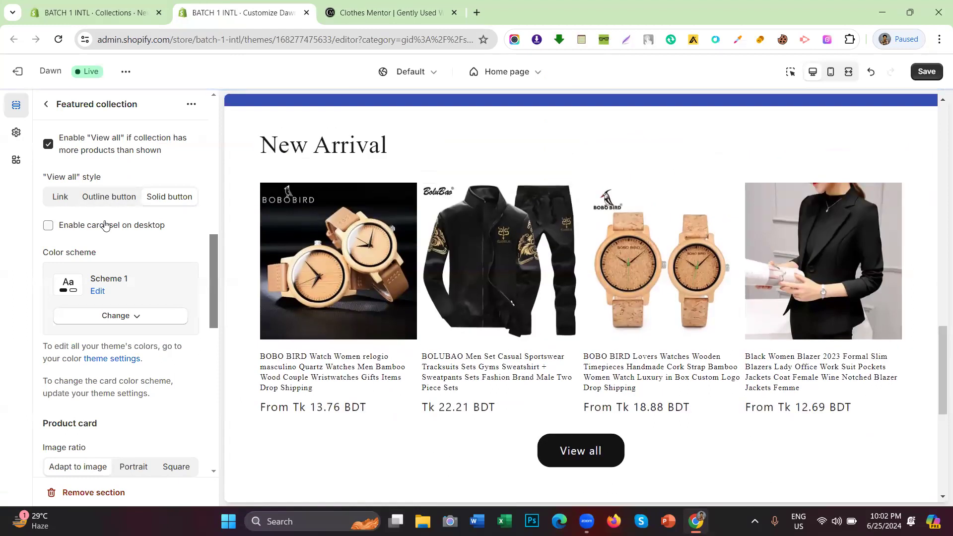
Apply color scheme Scheme 5 to the Featured collection section and check its look beside the About Us section.
scroll(104, 227, down, 1)
drag(107, 193, 41, 193)
click(40, 192)
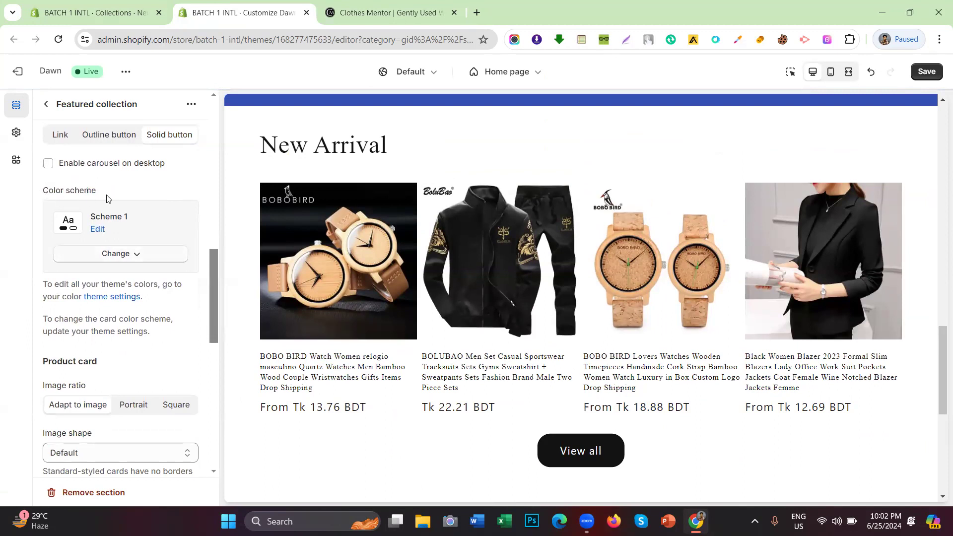
click(90, 263)
scroll(107, 325, down, 1)
click(100, 365)
scroll(99, 268, down, 3)
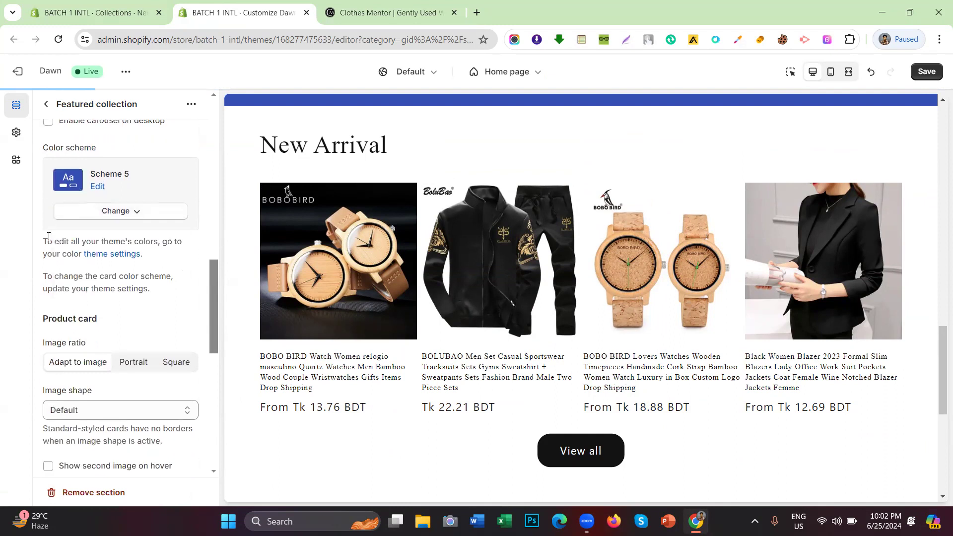
scroll(533, 245, down, 3)
scroll(532, 244, up, 6)
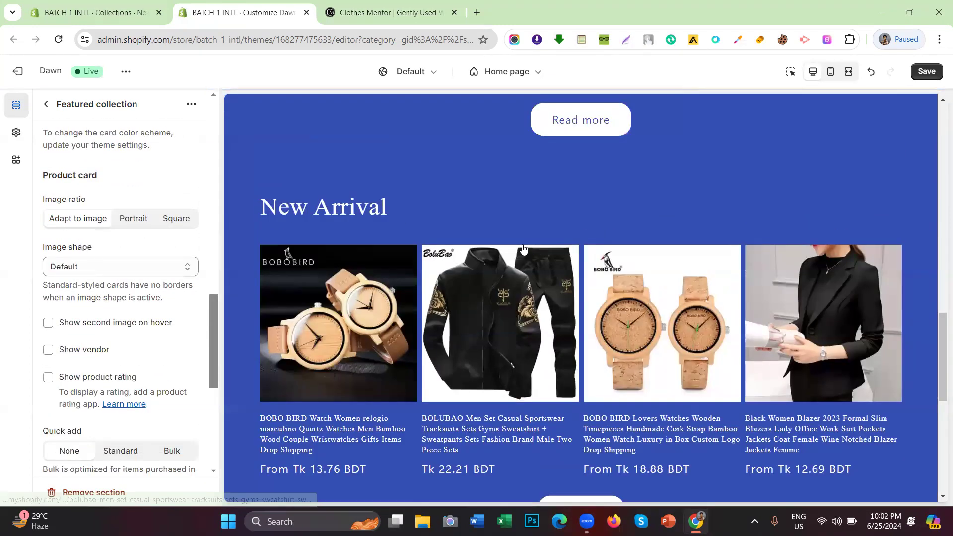
scroll(99, 238, up, 5)
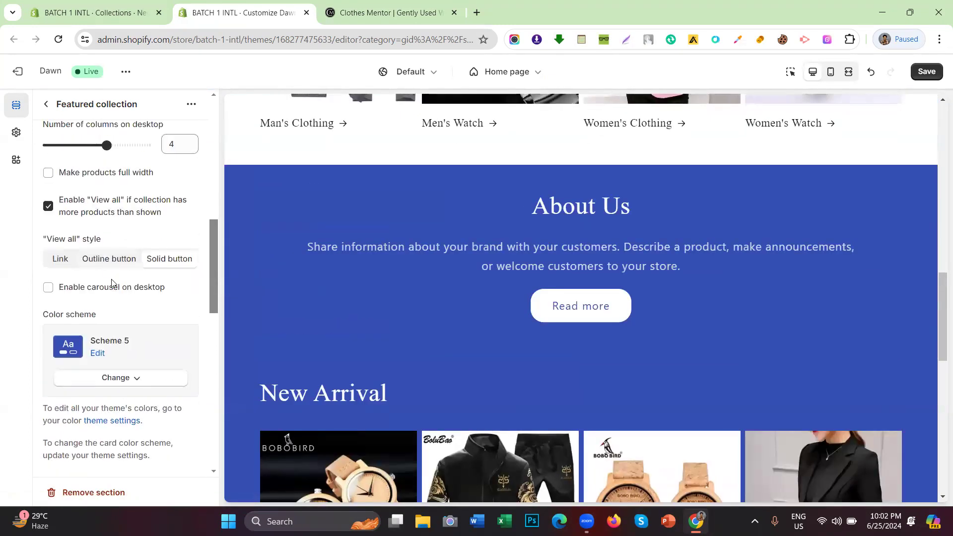
Return the Featured collection section's color scheme to Scheme 1.
click(121, 379)
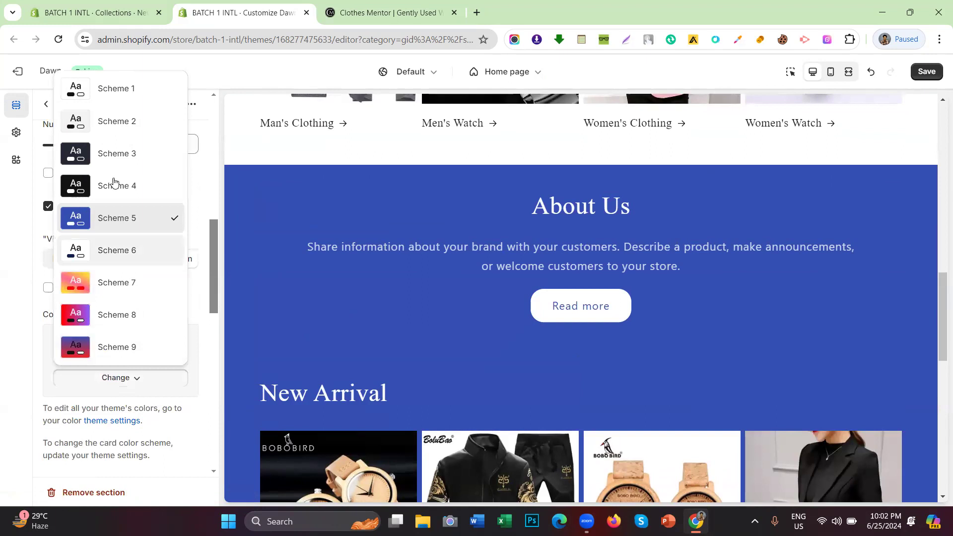
click(106, 90)
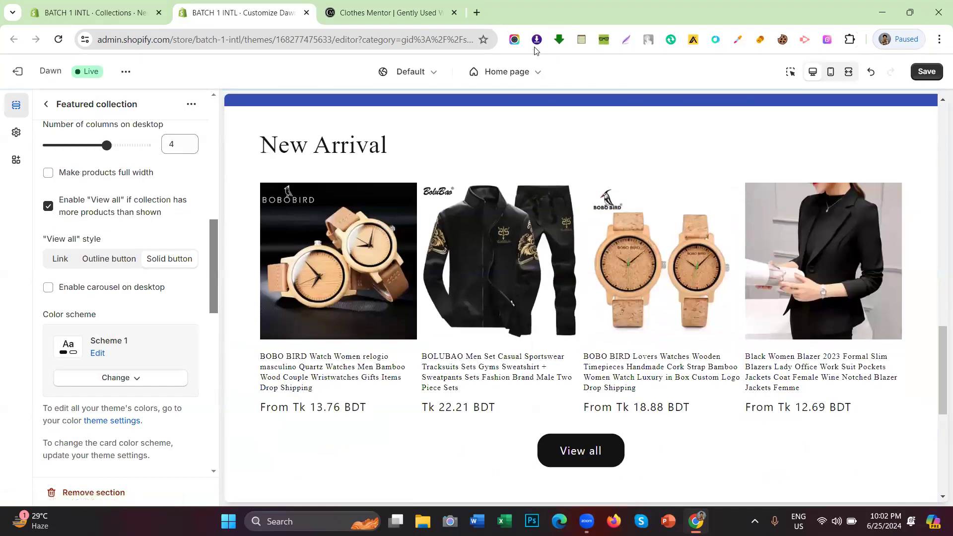
Check the New Arrival section's View all button in the preview, leave the Featured collection settings and save the theme changes.
scroll(493, 270, down, 3)
drag(504, 277, 764, 272)
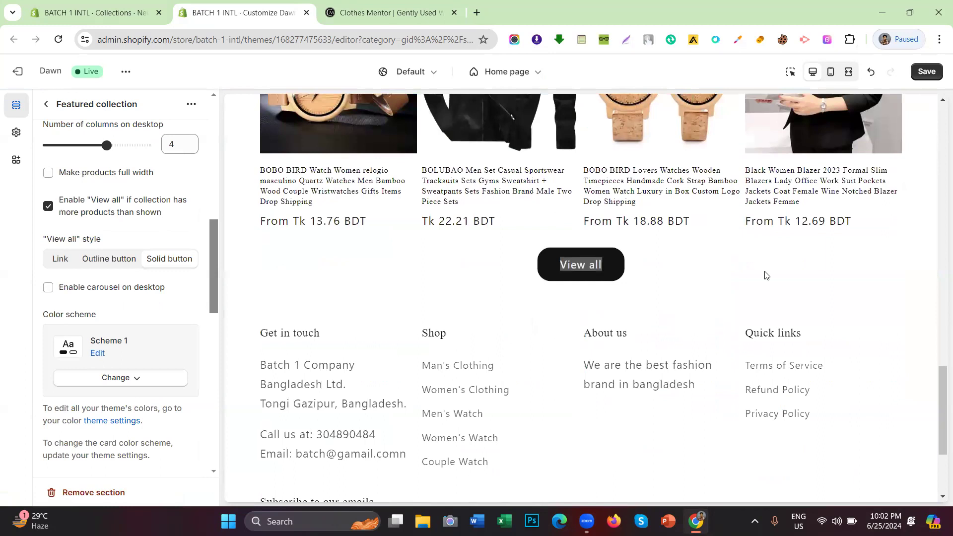
click(46, 104)
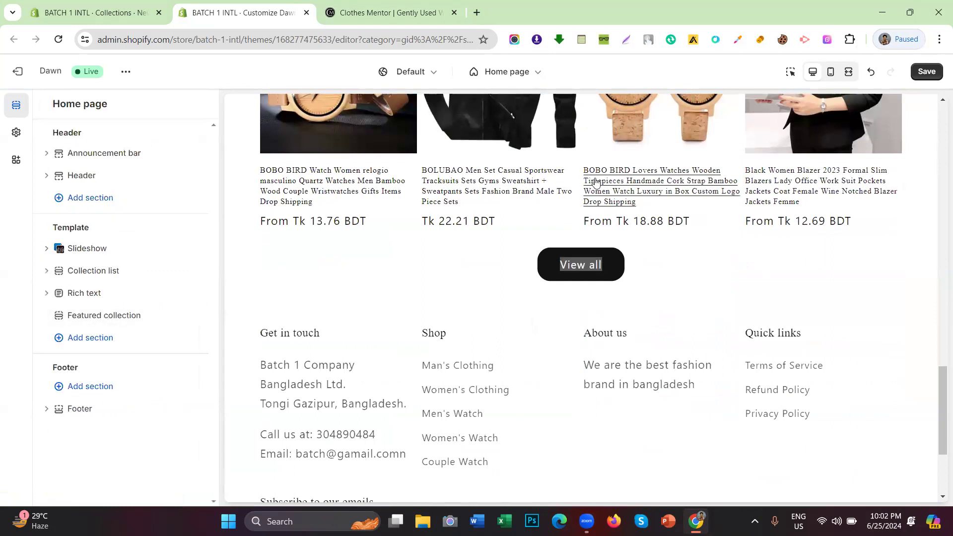
click(511, 270)
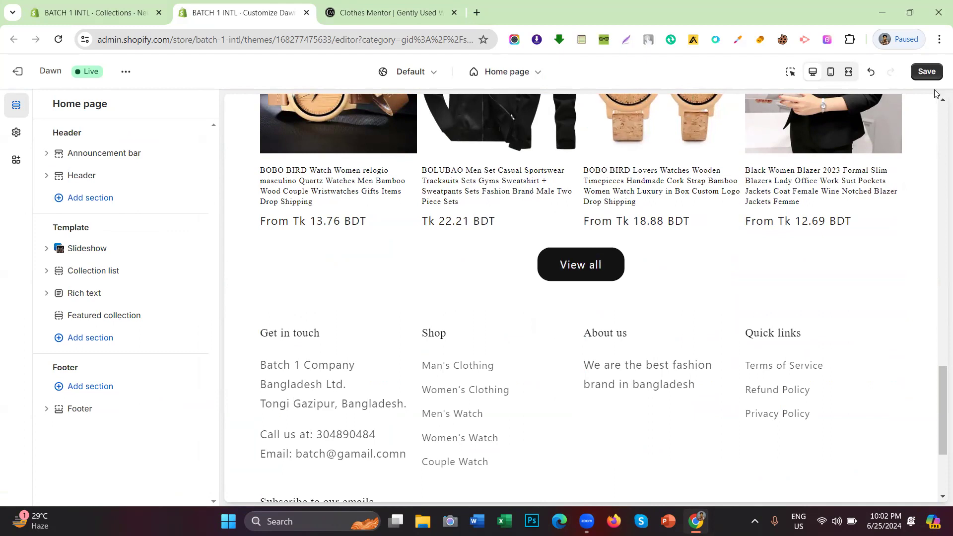
click(927, 74)
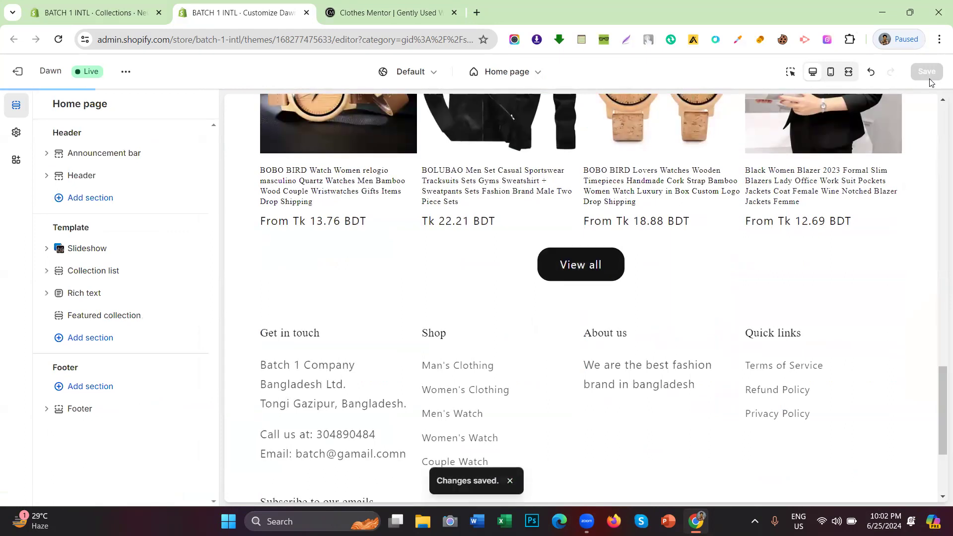
Review the home page preview from Shop By Collections through About Us and New Arrival down to the footer.
scroll(594, 213, up, 12)
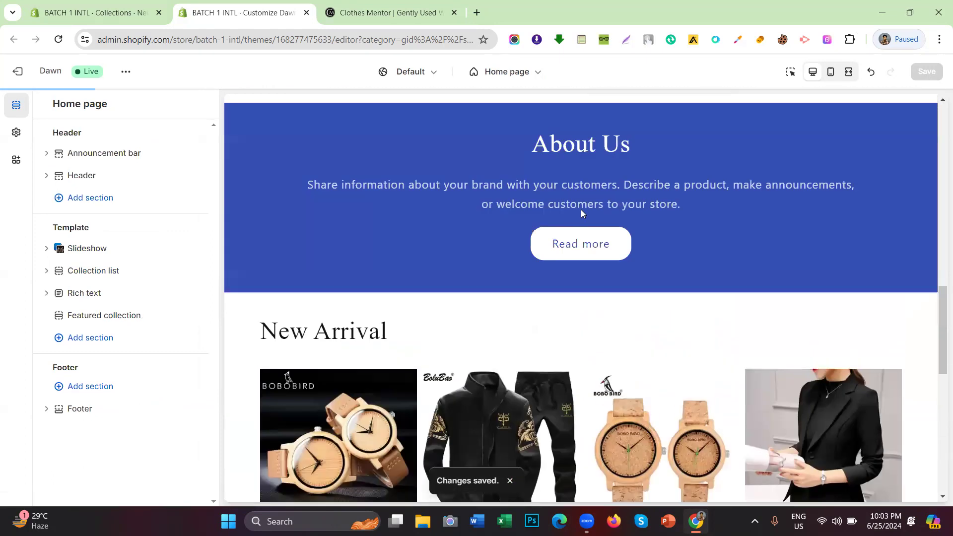
scroll(580, 209, down, 12)
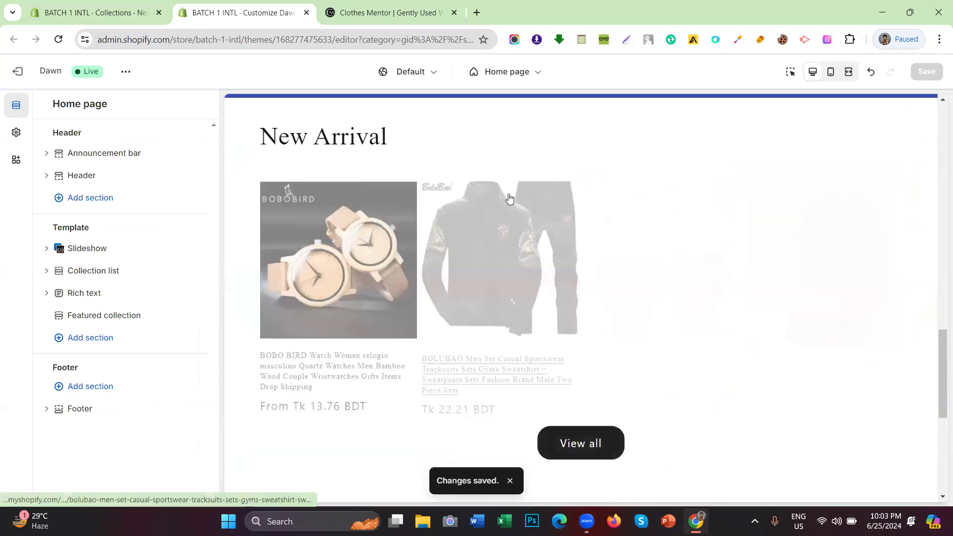
scroll(507, 214, up, 8)
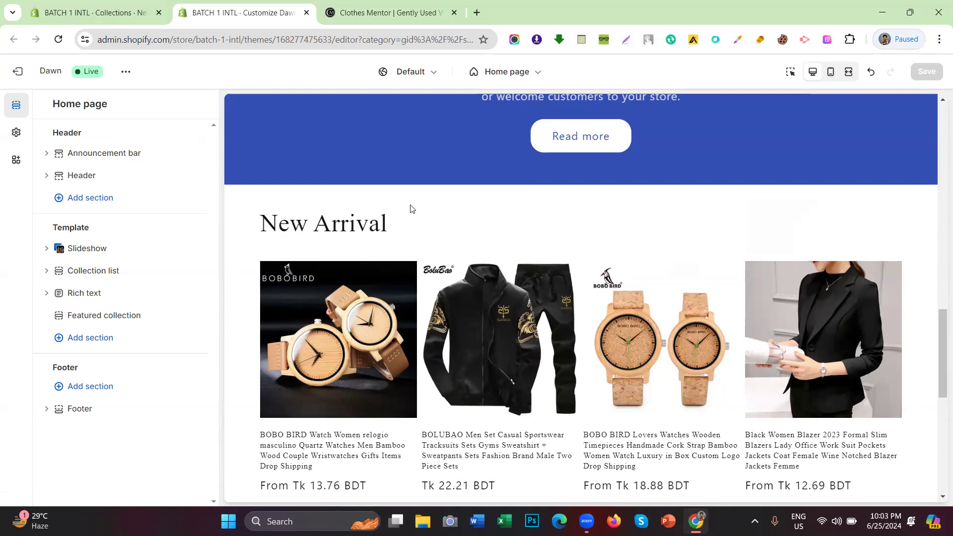
scroll(410, 208, down, 3)
scroll(419, 214, up, 5)
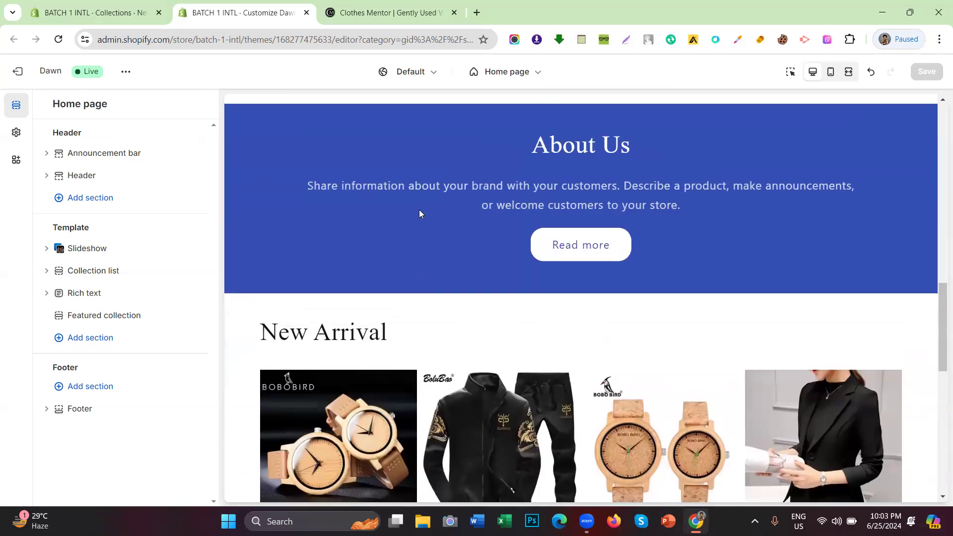
scroll(420, 214, up, 8)
scroll(421, 214, down, 4)
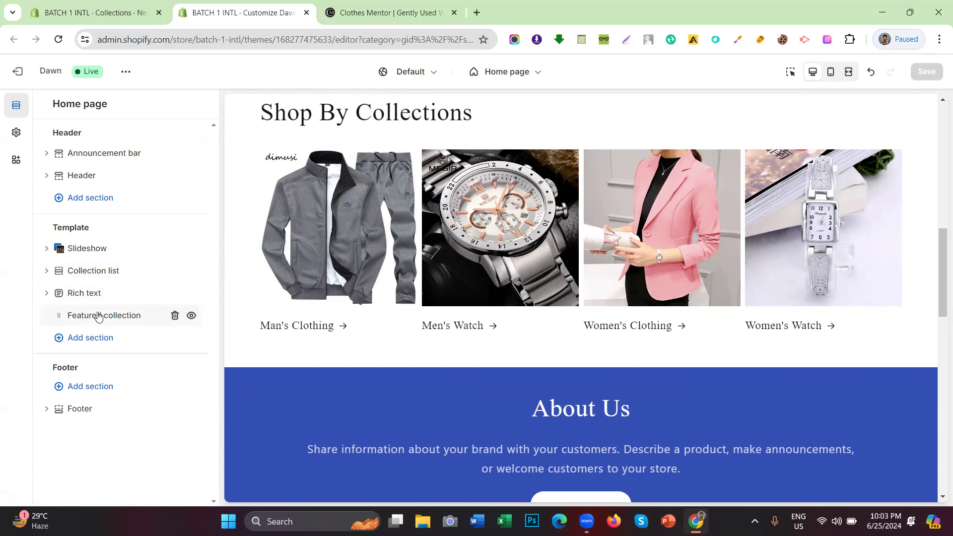
scroll(404, 248, down, 3)
scroll(404, 248, up, 4)
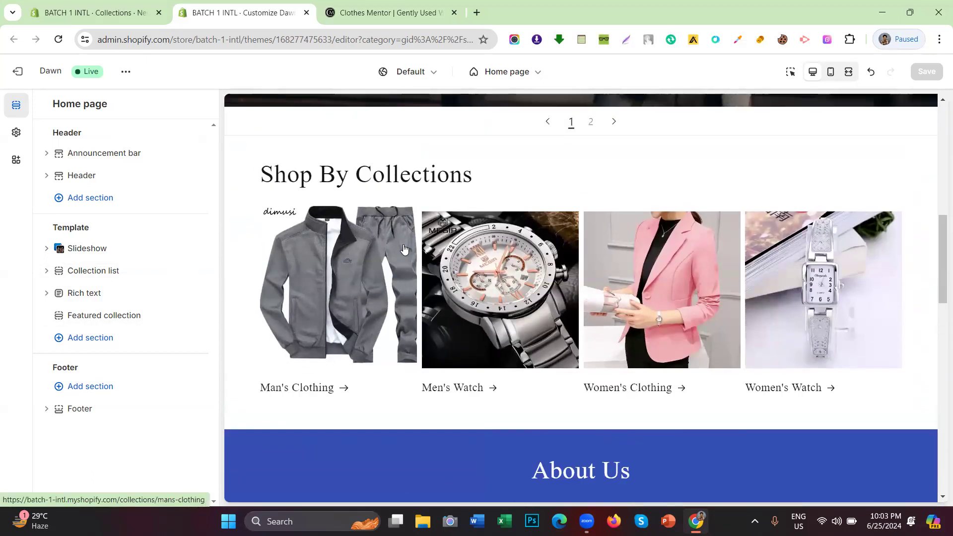
scroll(404, 249, down, 3)
scroll(404, 249, down, 3)
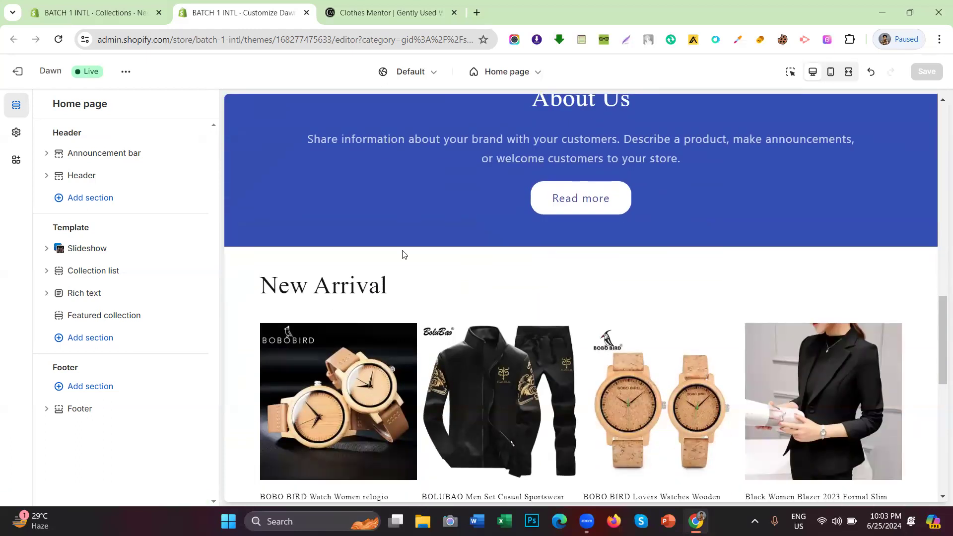
scroll(493, 248, up, 3)
scroll(443, 231, down, 1)
scroll(438, 238, up, 1)
scroll(438, 239, down, 3)
scroll(438, 238, up, 10)
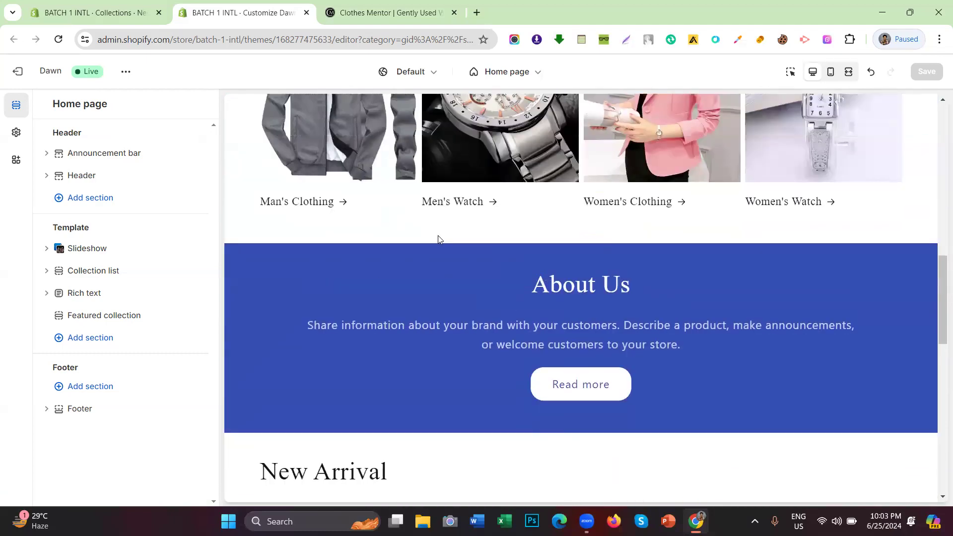
scroll(438, 238, down, 6)
scroll(438, 238, down, 8)
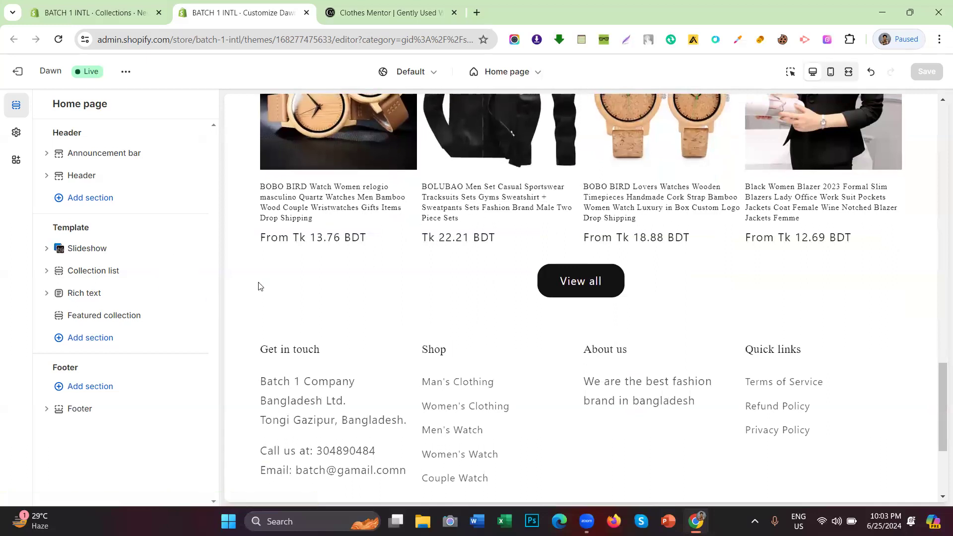
scroll(307, 270, up, 6)
scroll(357, 263, down, 7)
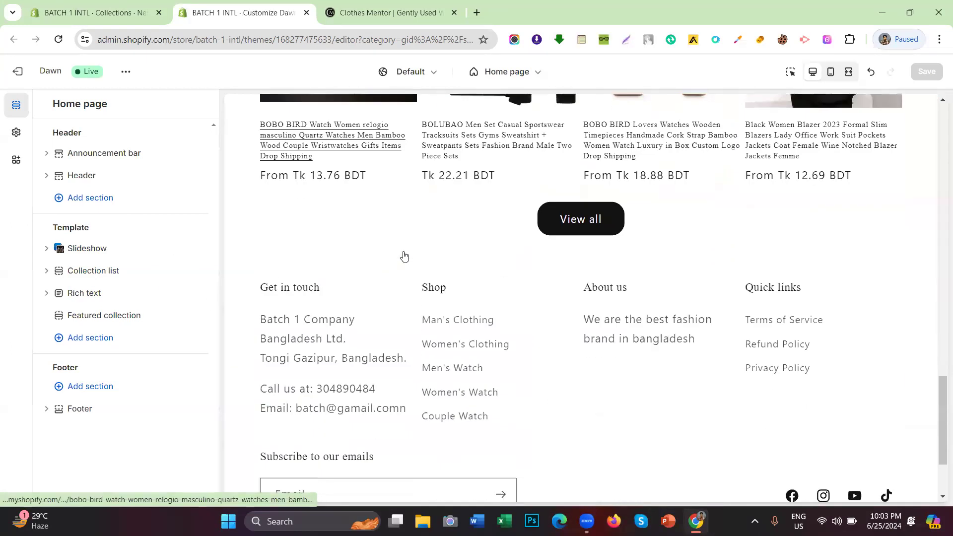
scroll(325, 283, up, 5)
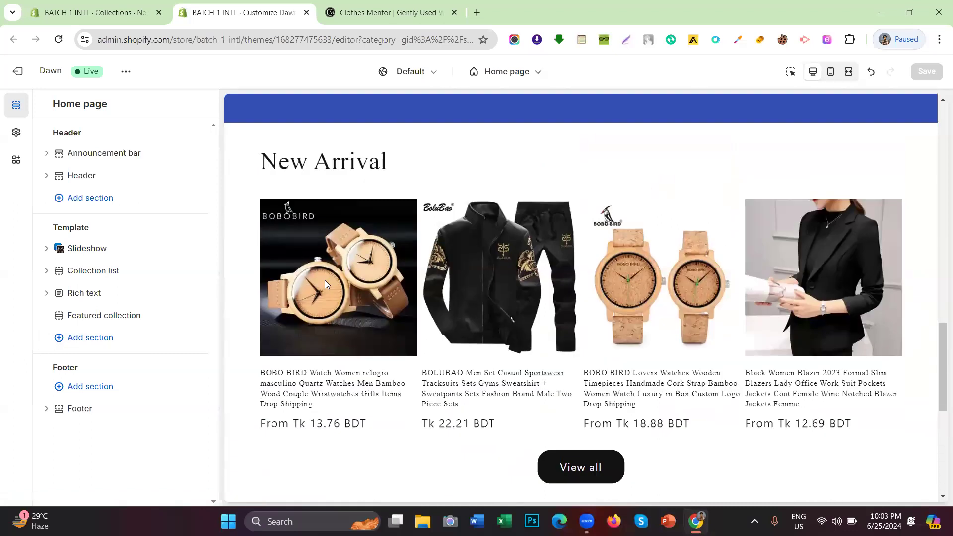
scroll(325, 280, up, 11)
scroll(324, 280, down, 6)
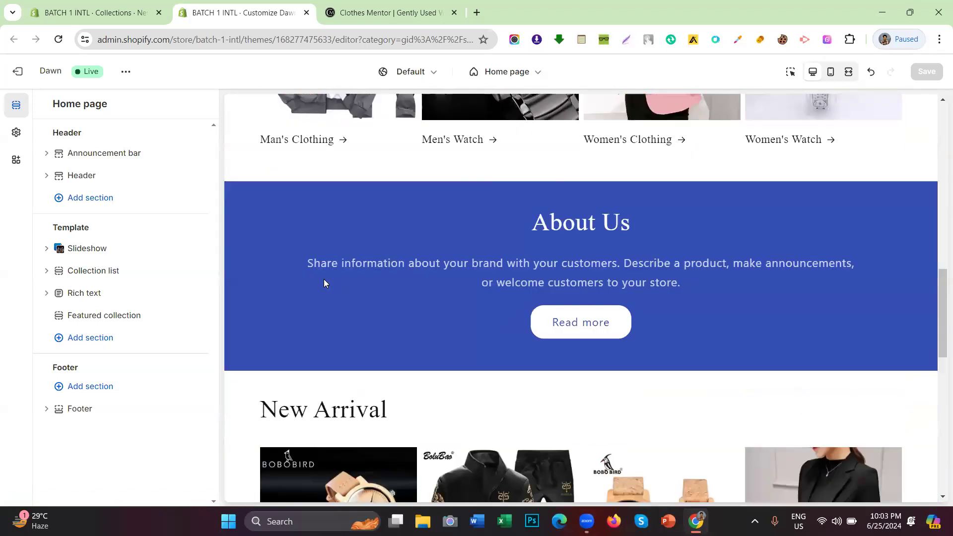
scroll(324, 283, down, 3)
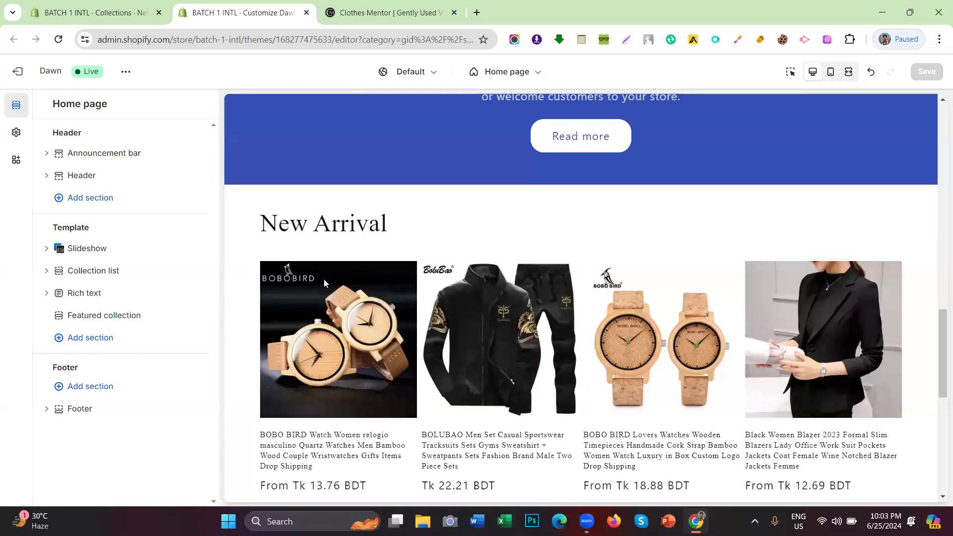
scroll(325, 280, down, 1)
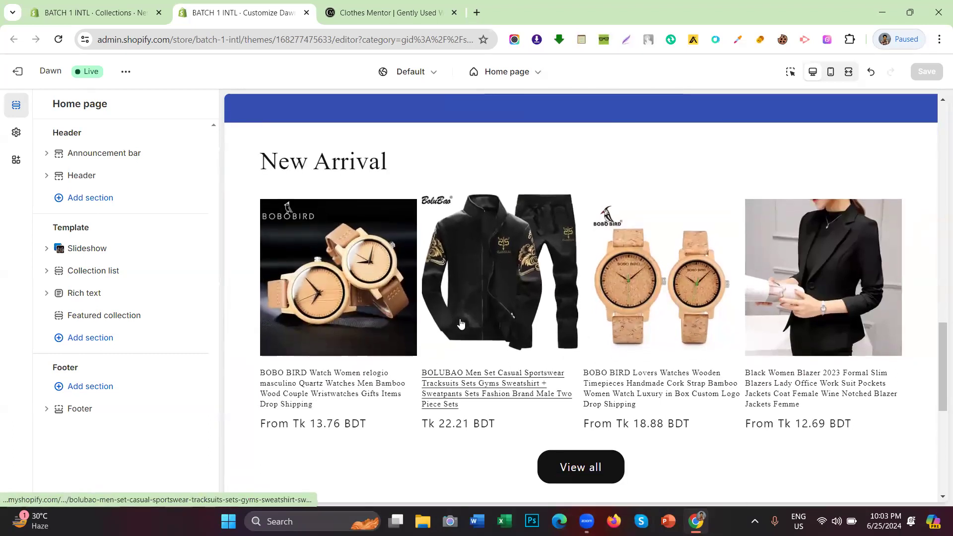
Browse the available section types and add a Multirow section to the home page template below Featured collection.
click(73, 341)
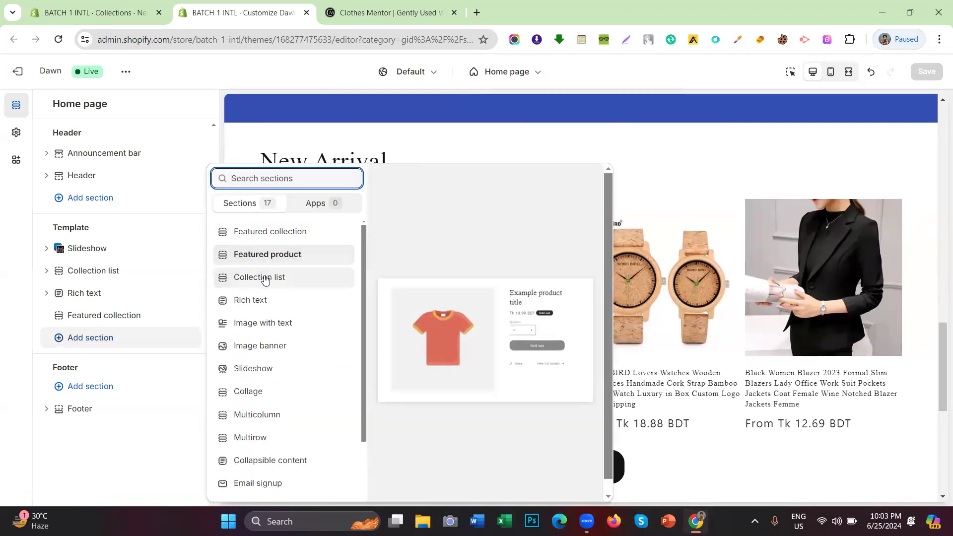
scroll(260, 297, down, 3)
scroll(260, 264, up, 3)
scroll(262, 264, down, 1)
scroll(262, 264, down, 1)
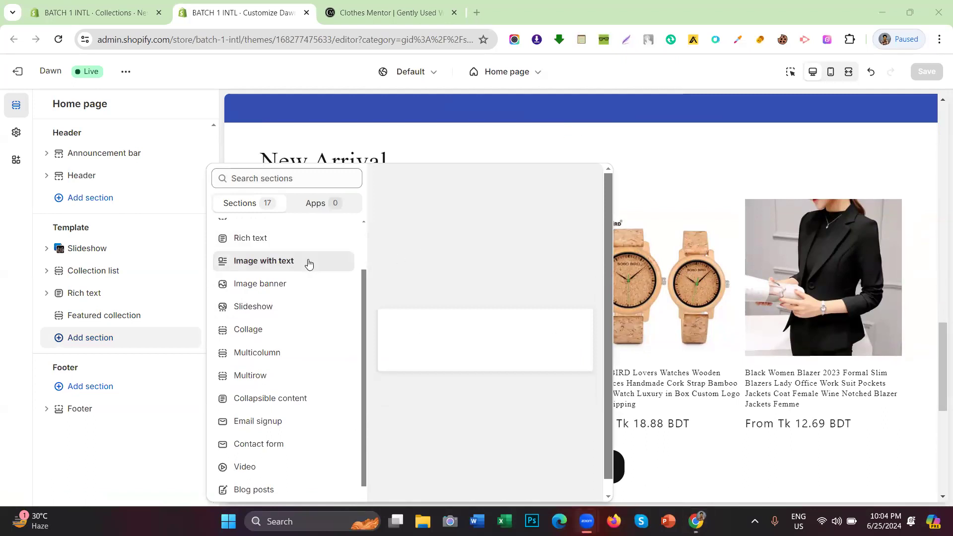
scroll(298, 266, down, 1)
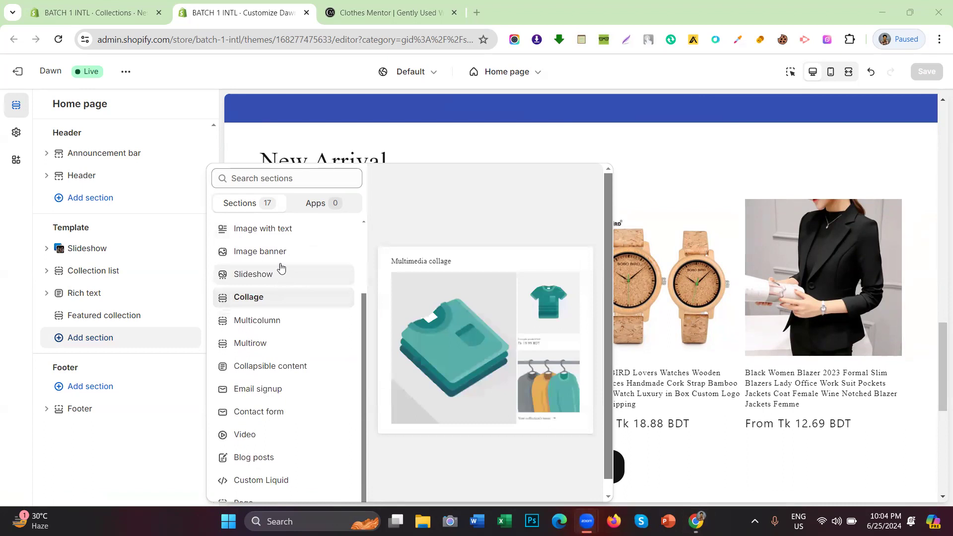
scroll(267, 278, up, 2)
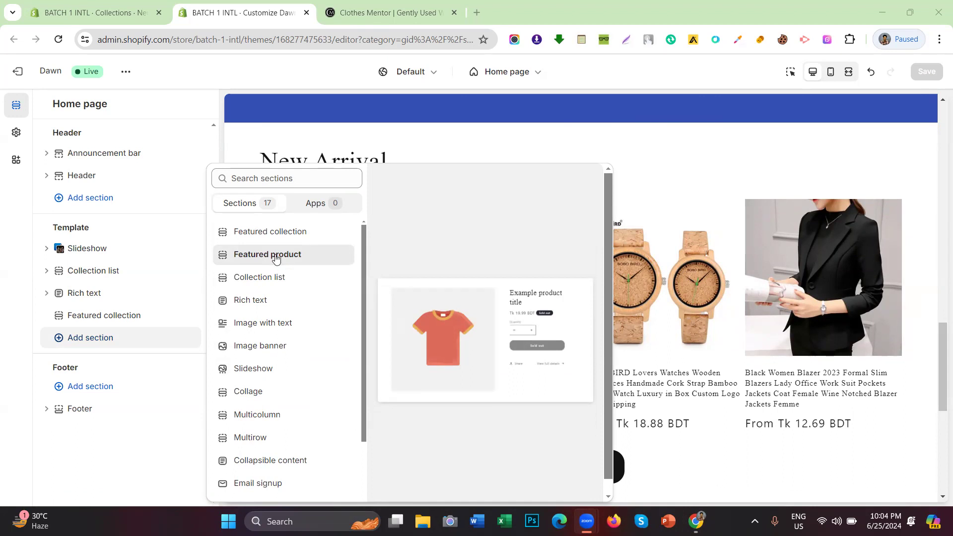
scroll(276, 258, down, 2)
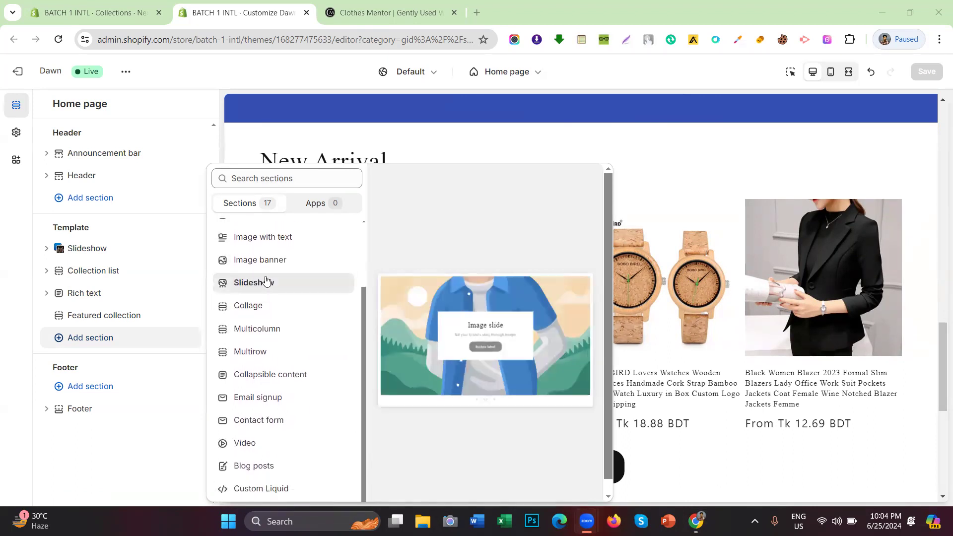
scroll(266, 282, up, 1)
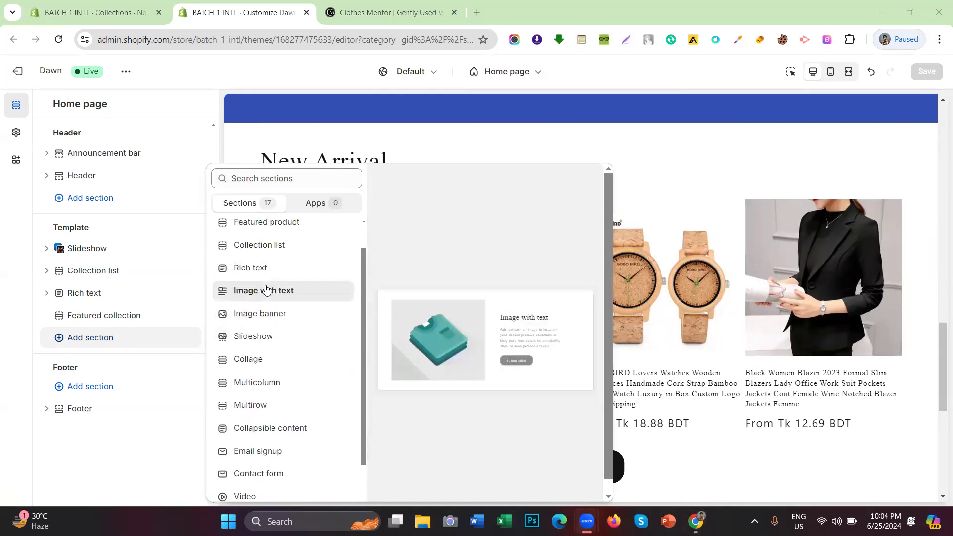
scroll(265, 289, down, 2)
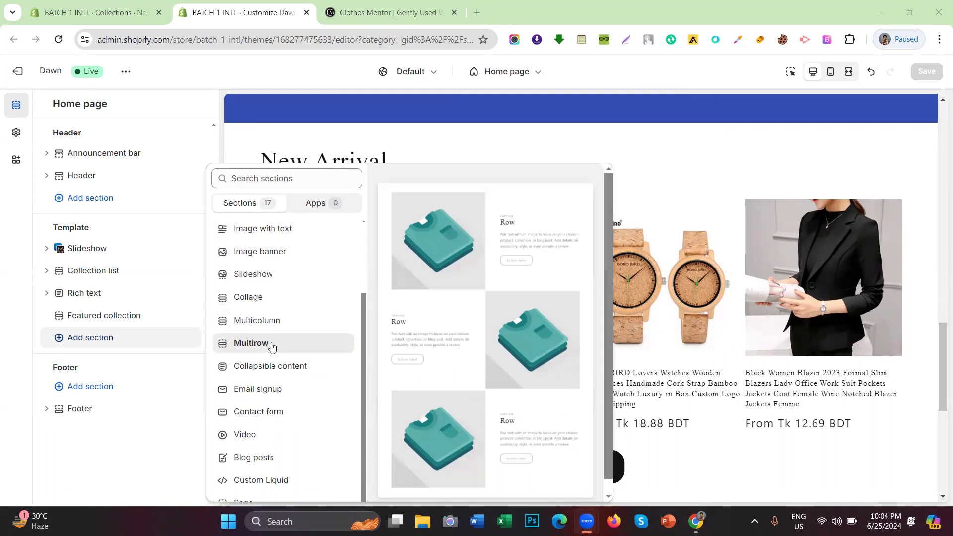
scroll(270, 339, up, 2)
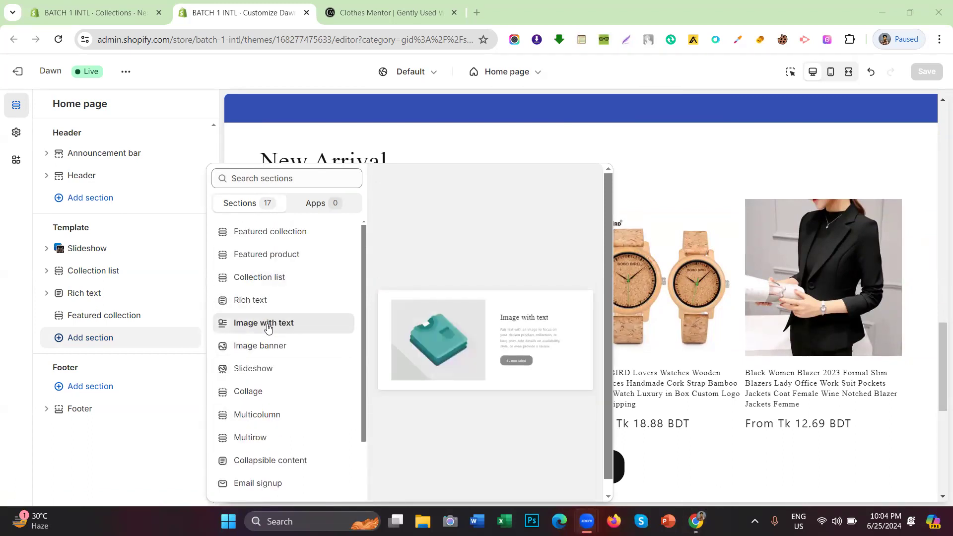
scroll(268, 330, down, 2)
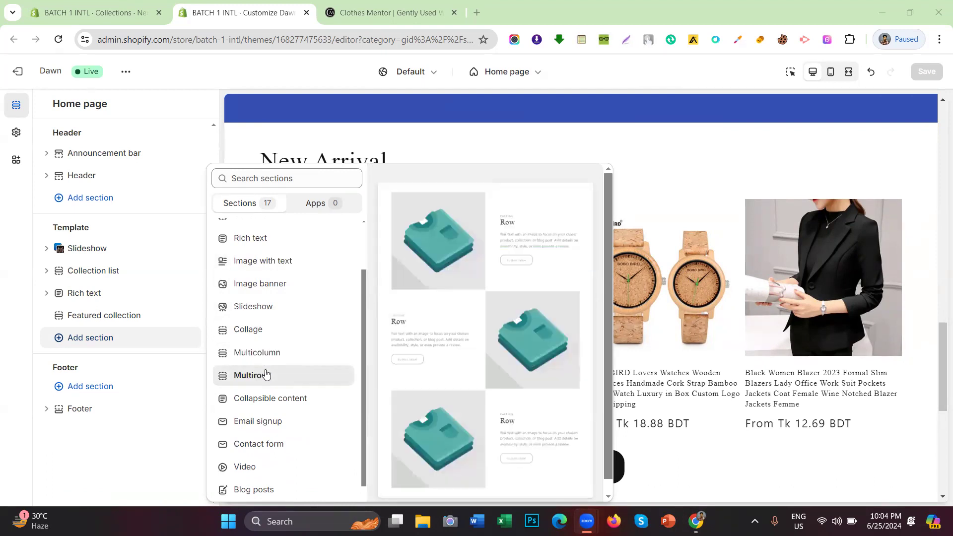
click(266, 373)
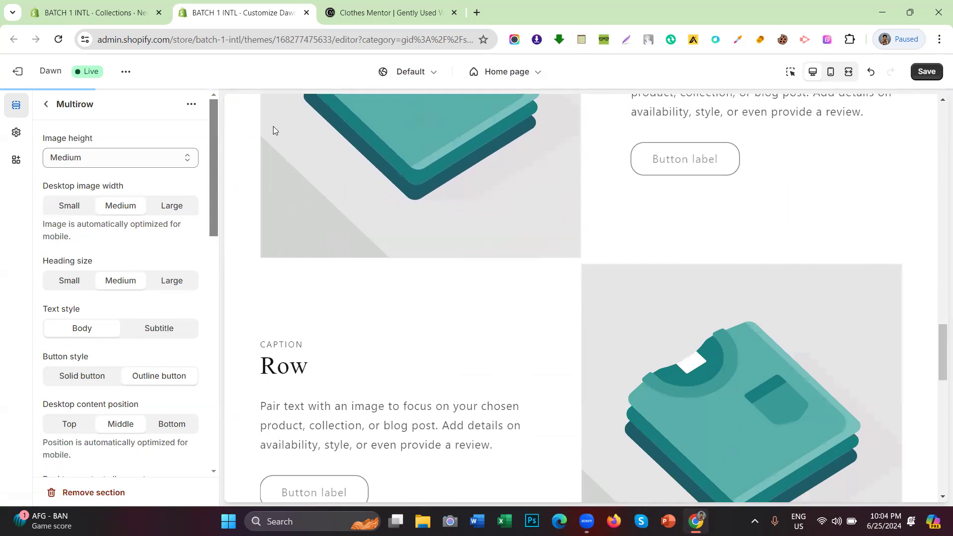
Examine the new Multirow section's images, captions, headings, text and buttons in the preview, row by row.
scroll(503, 177, up, 5)
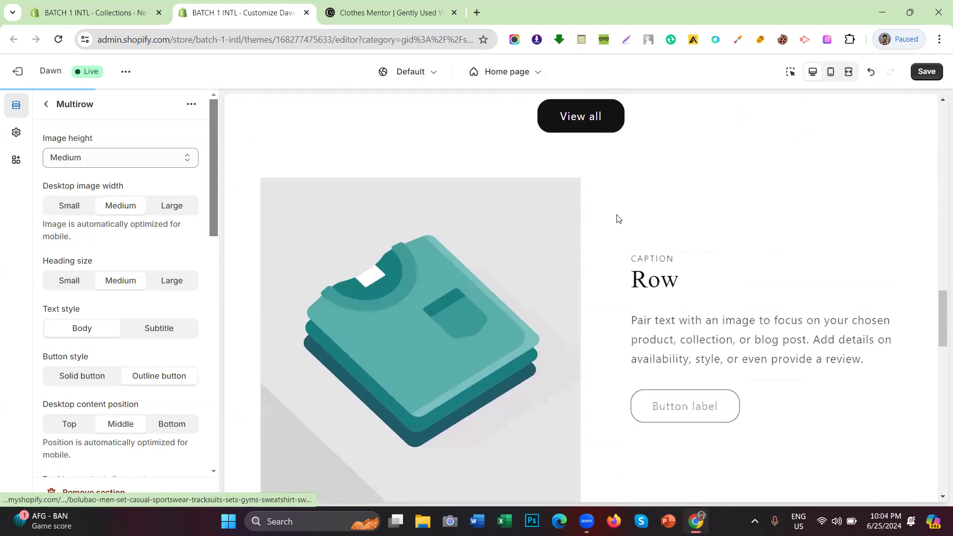
scroll(364, 220, down, 4)
scroll(572, 194, up, 3)
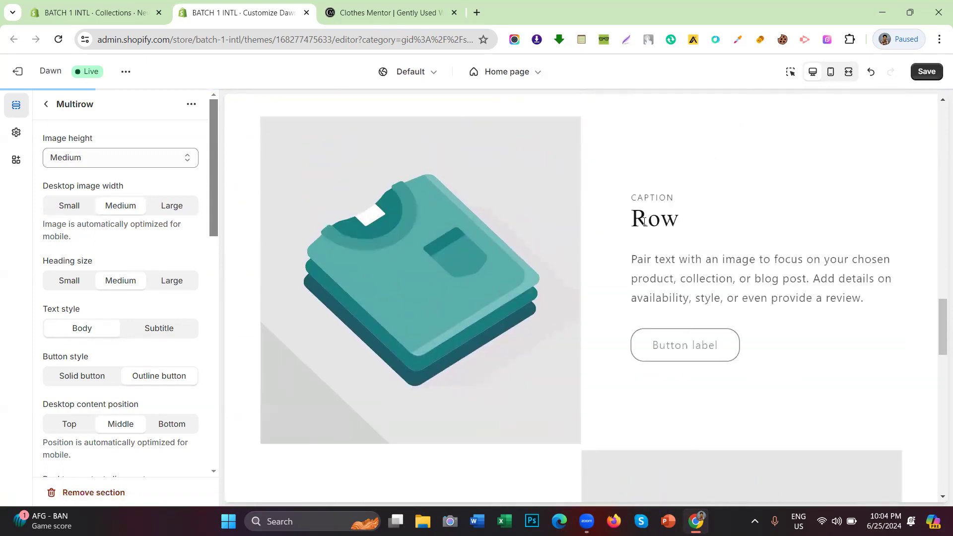
drag(682, 219, 677, 197)
click(624, 202)
drag(631, 259, 886, 309)
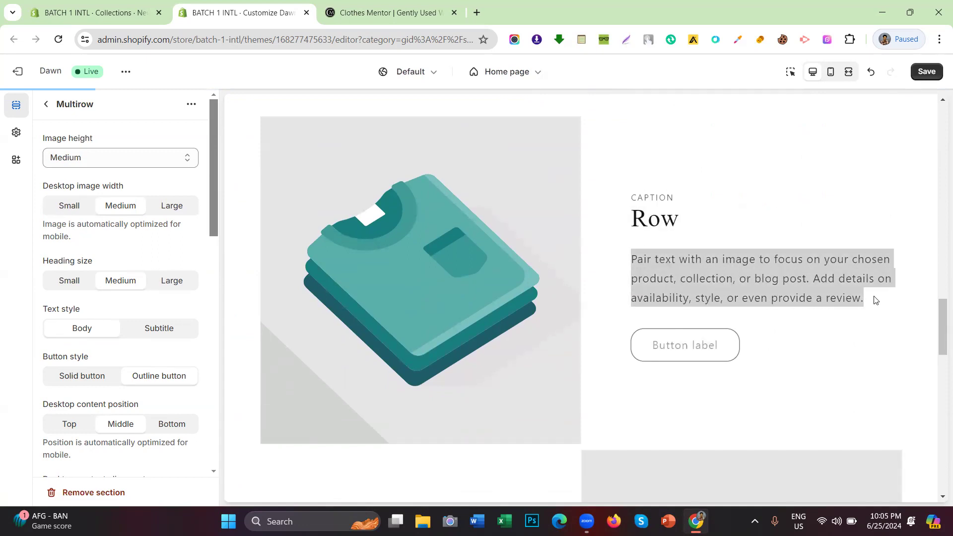
scroll(854, 265, down, 1)
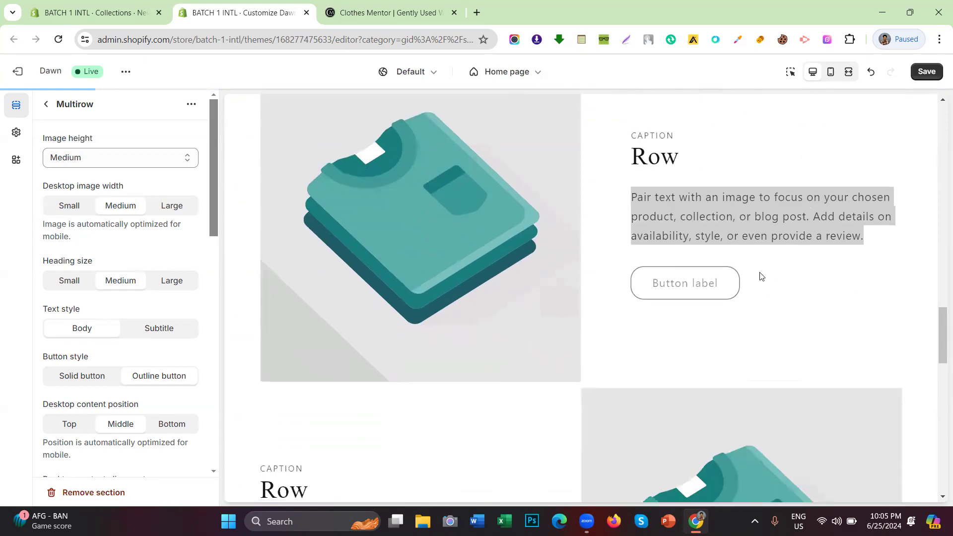
scroll(715, 281, down, 4)
scroll(567, 296, down, 3)
scroll(549, 266, up, 1)
scroll(566, 266, down, 5)
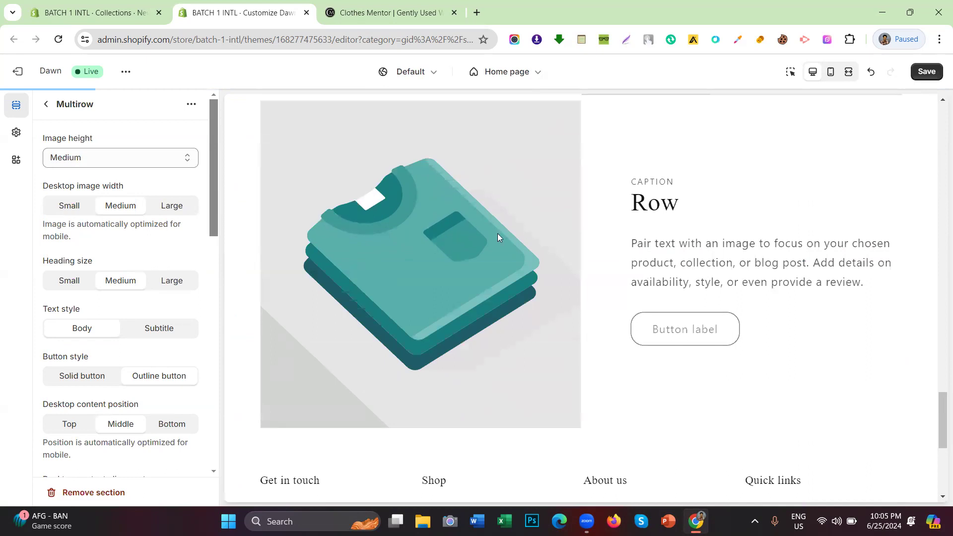
Delete the third Row block from the Multirow section and check the section in the preview.
click(45, 106)
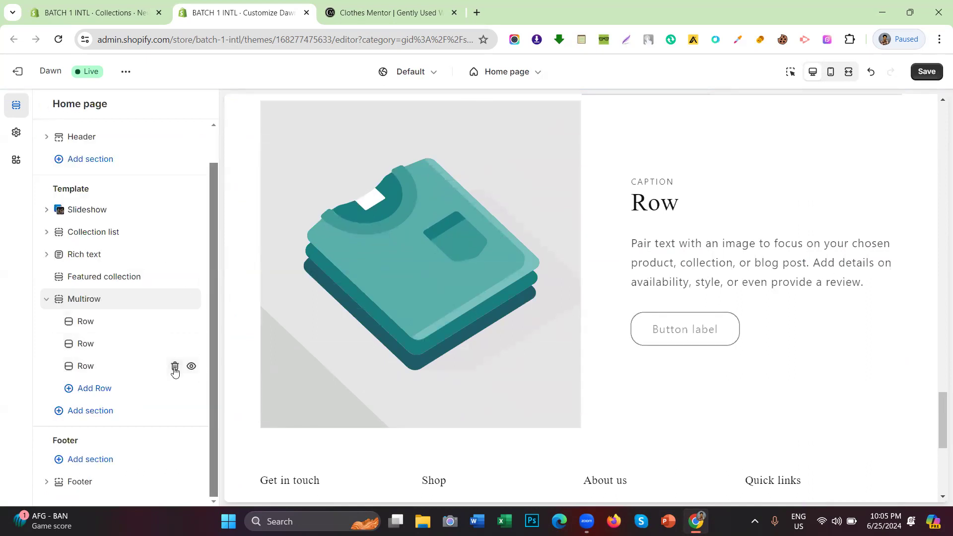
click(175, 367)
scroll(486, 278, up, 5)
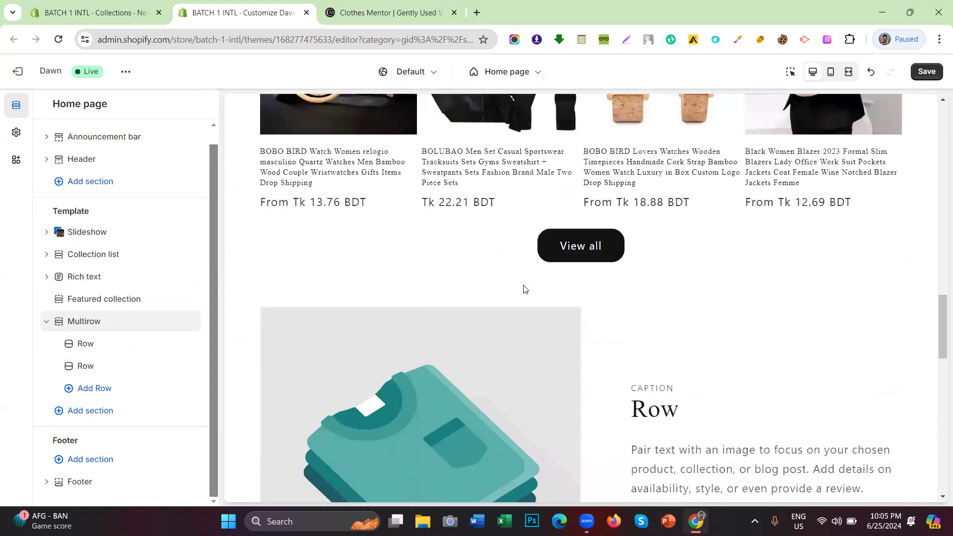
Examine the two Multirow rows and the New Arrival products above them in the home page preview.
scroll(477, 253, down, 5)
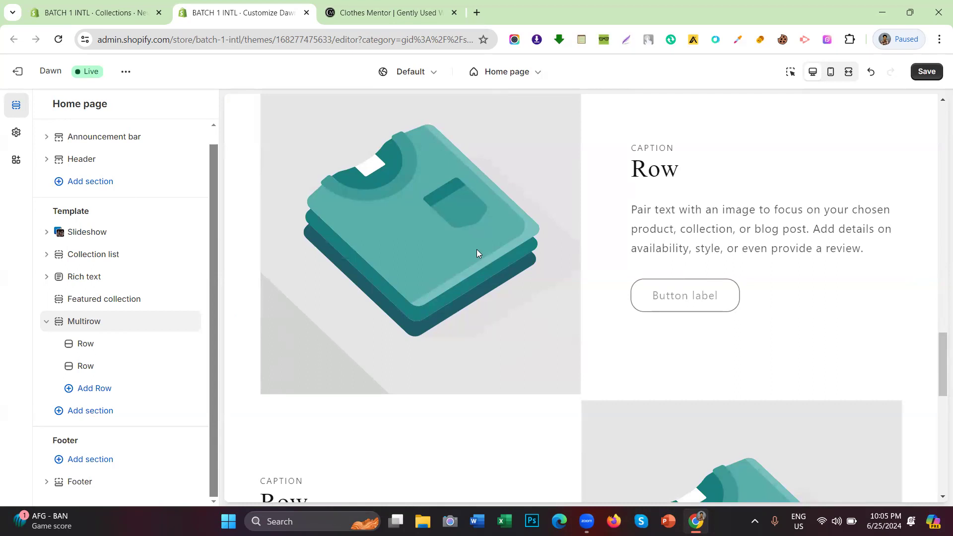
scroll(511, 203, down, 2)
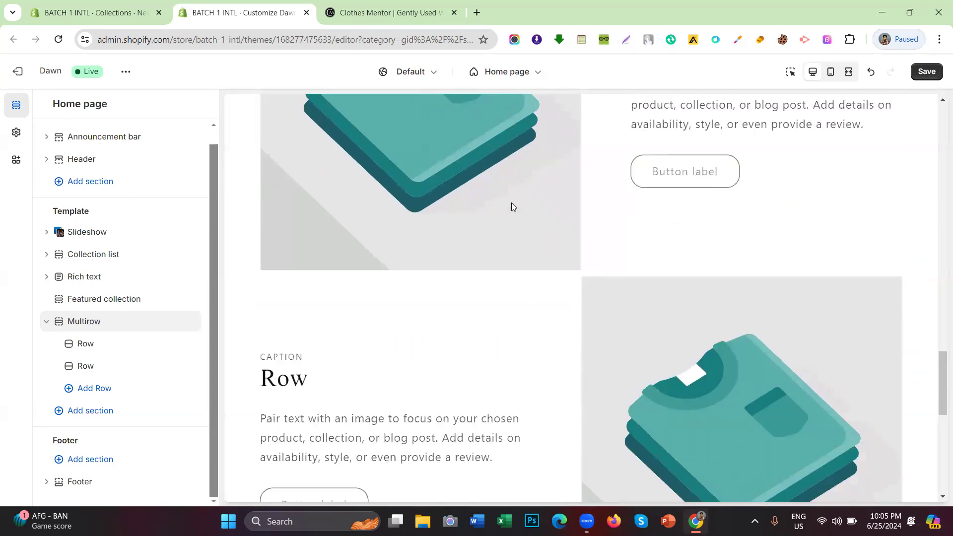
scroll(512, 202, up, 5)
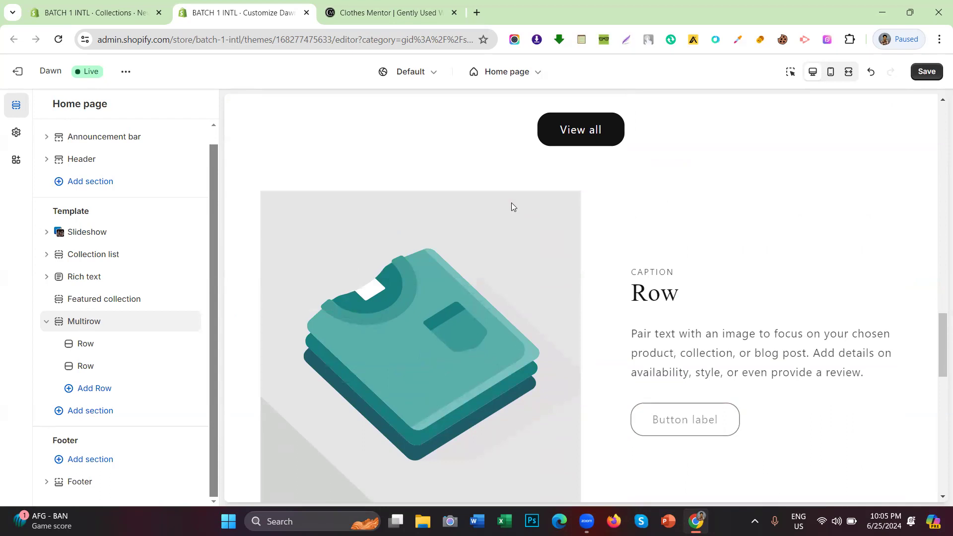
click(56, 2)
click(293, 7)
scroll(411, 286, up, 8)
scroll(411, 287, down, 5)
scroll(496, 256, up, 4)
scroll(497, 256, down, 3)
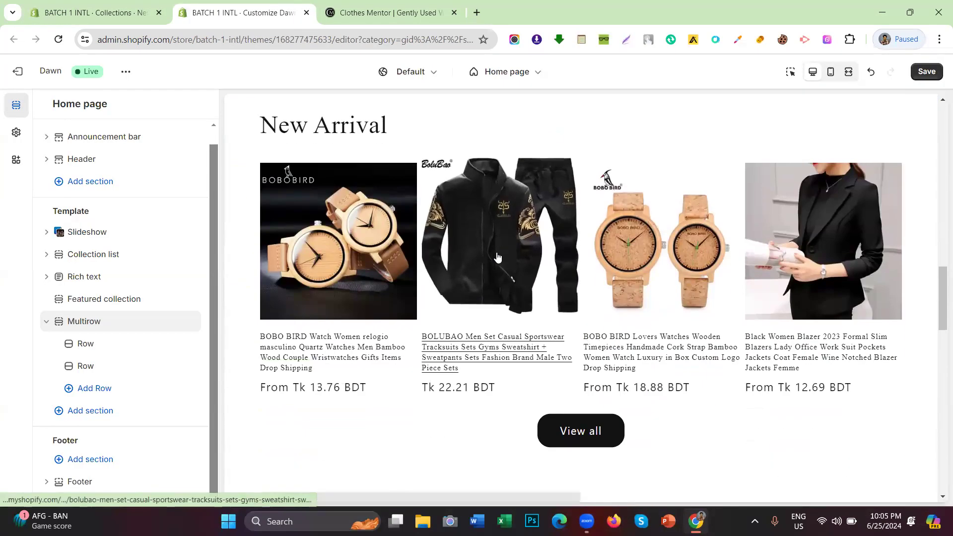
scroll(497, 257, down, 6)
scroll(583, 243, down, 2)
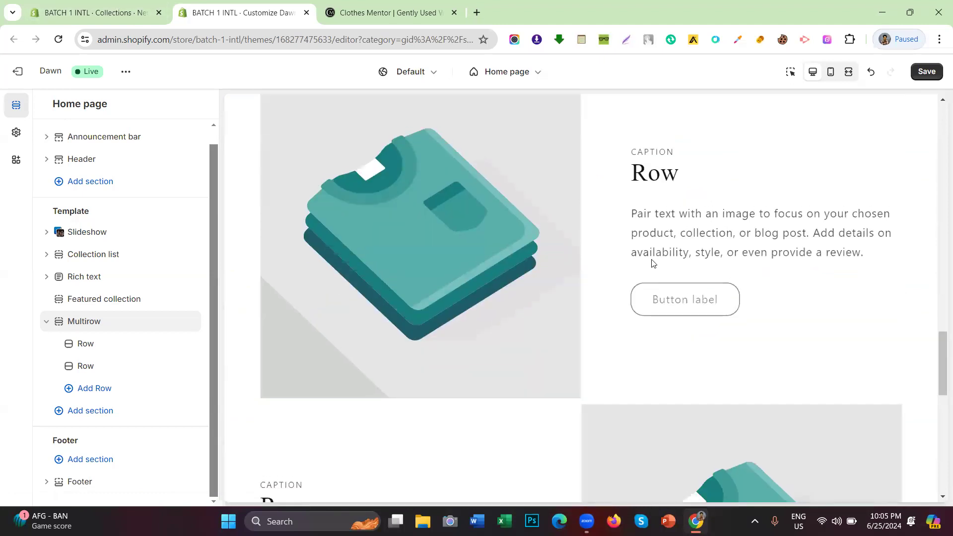
scroll(652, 263, up, 3)
click(69, 6)
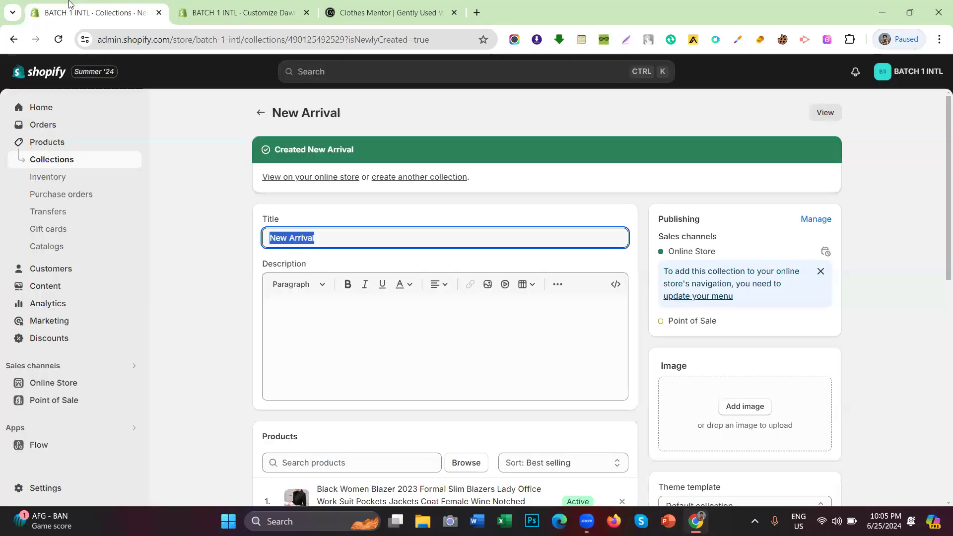
click(59, 148)
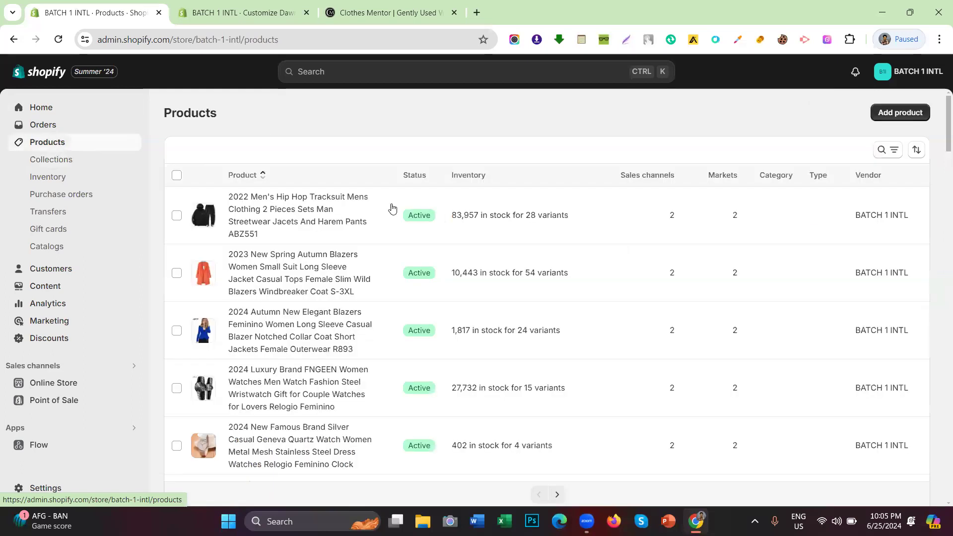
scroll(298, 223, down, 4)
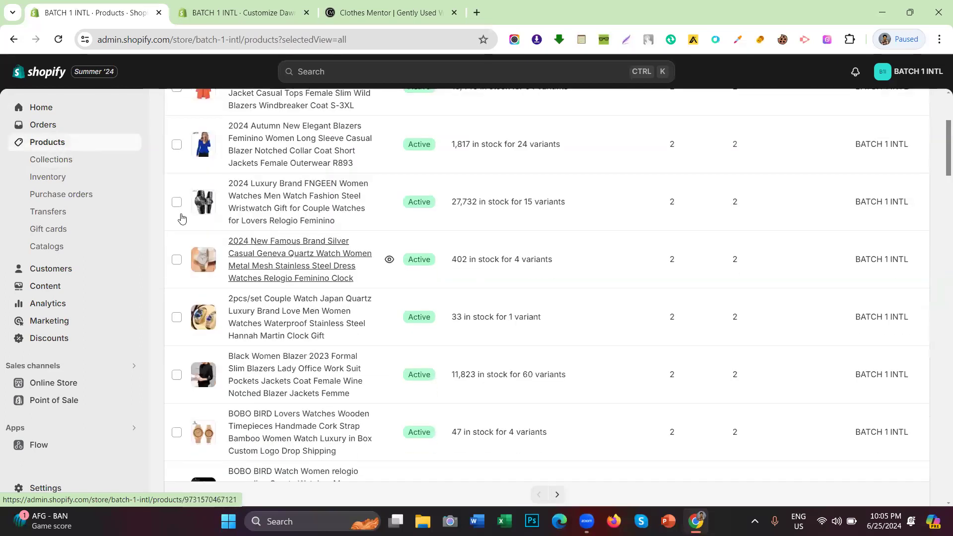
click(38, 161)
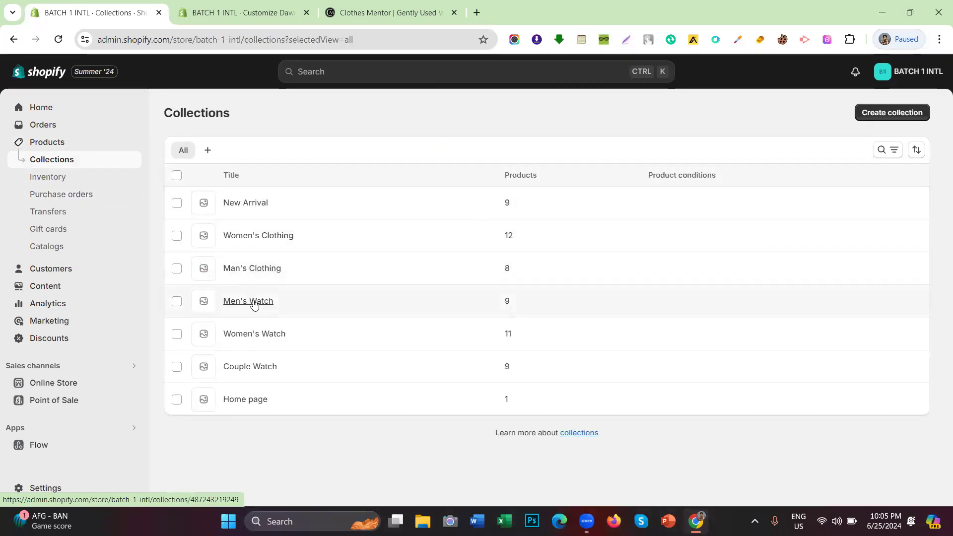
click(254, 302)
scroll(315, 238, down, 3)
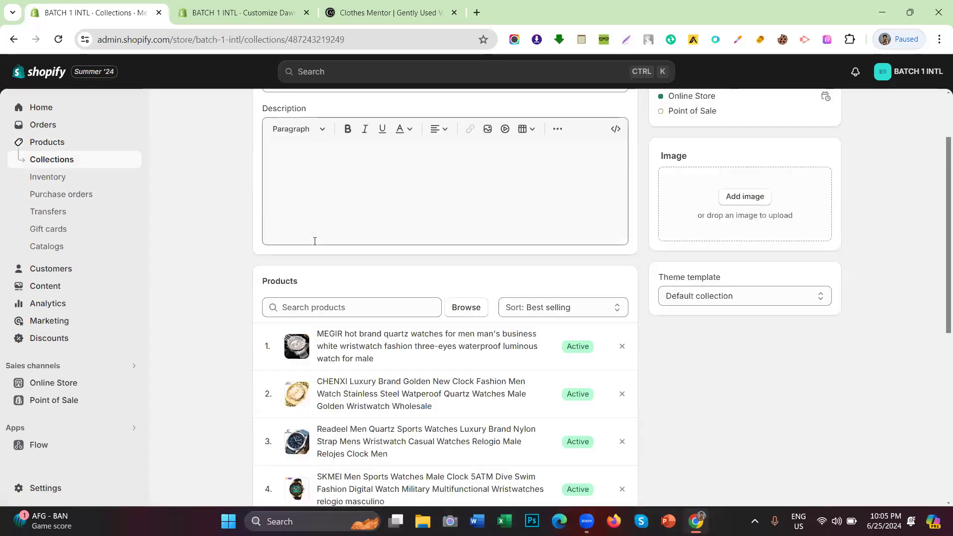
scroll(347, 233, down, 3)
scroll(369, 218, up, 3)
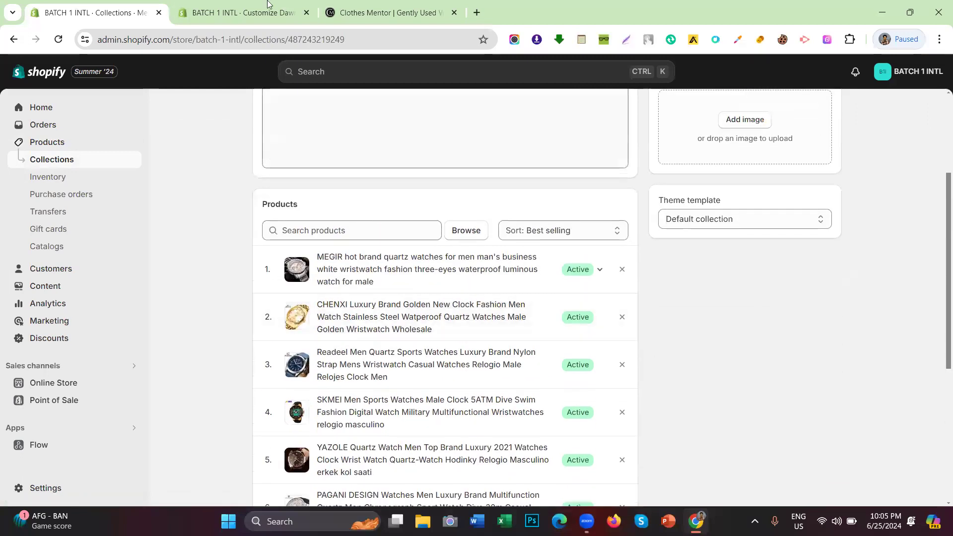
click(250, 4)
click(94, 12)
scroll(367, 214, down, 3)
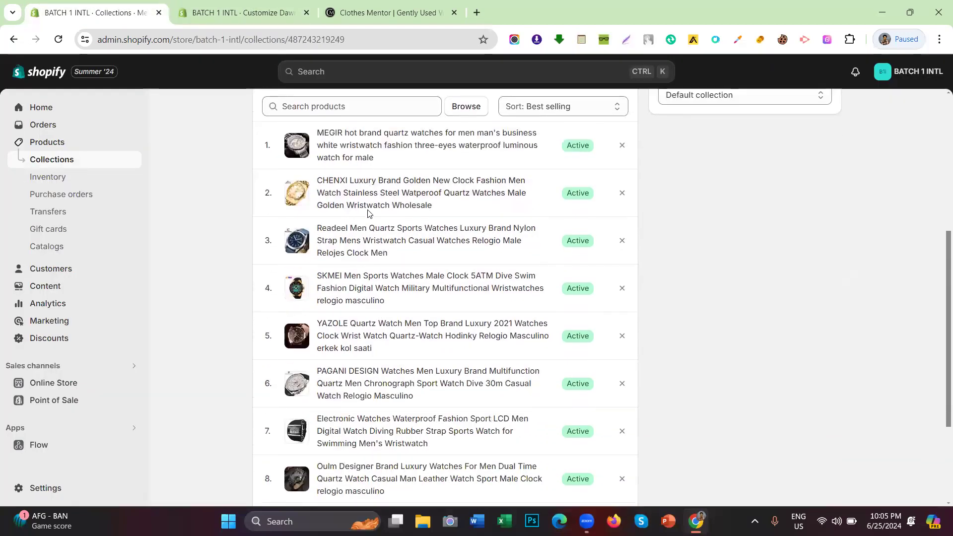
scroll(368, 214, up, 1)
scroll(367, 213, up, 2)
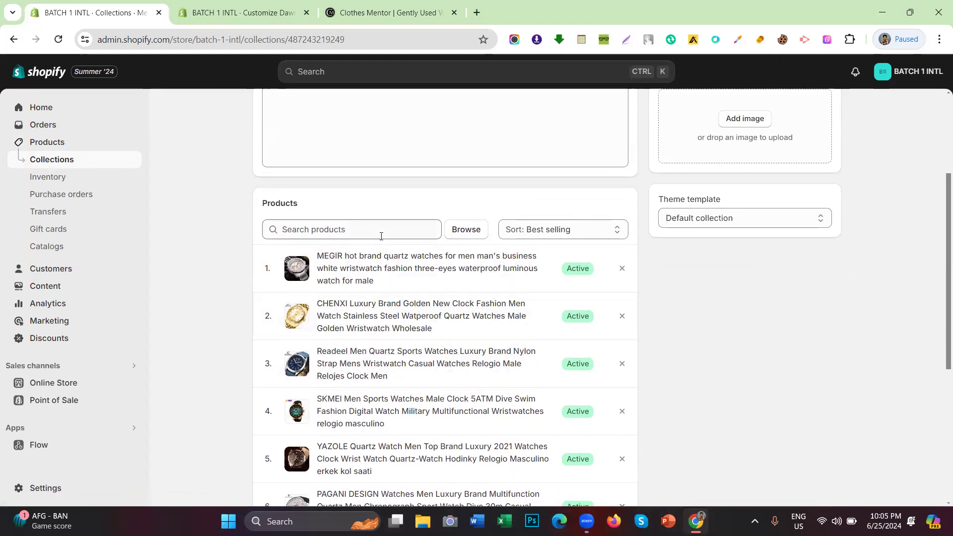
scroll(380, 237, down, 1)
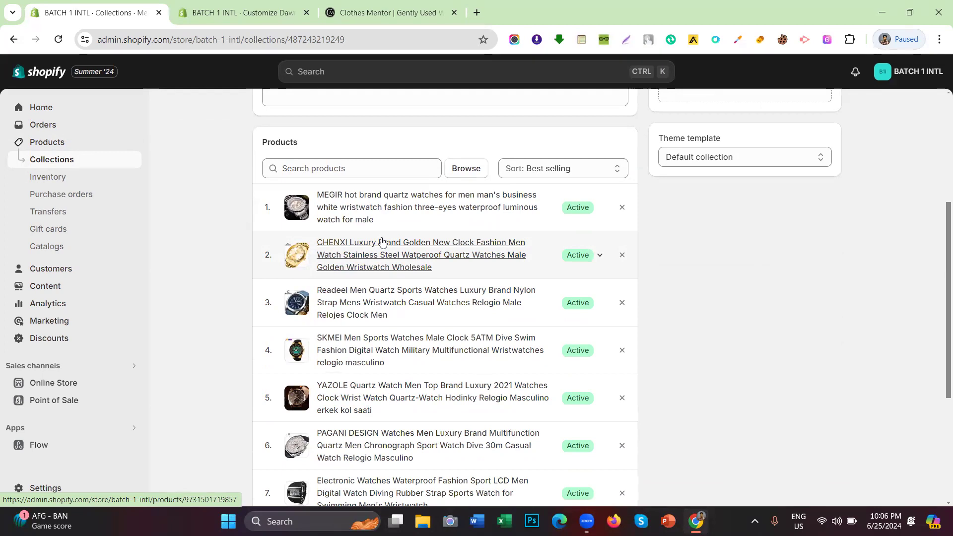
click(237, 2)
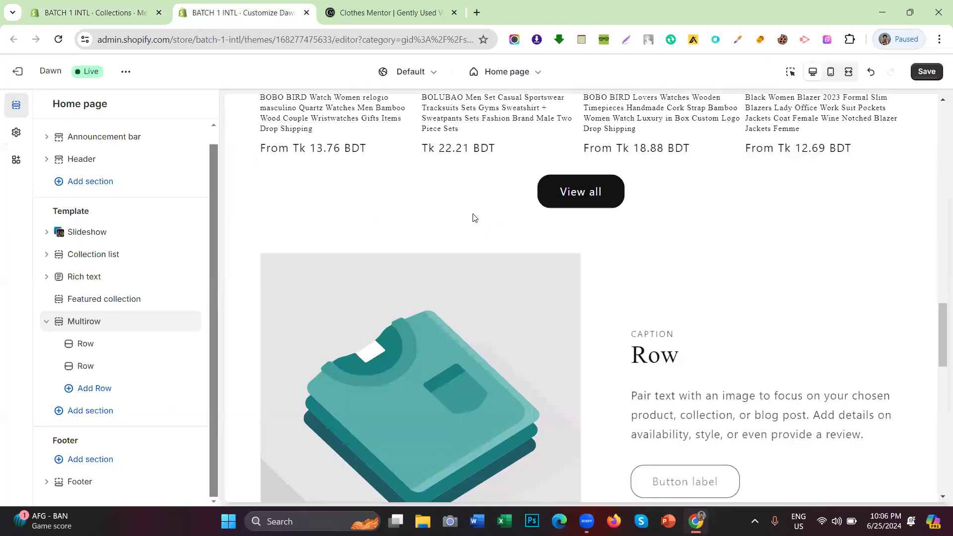
scroll(617, 253, down, 4)
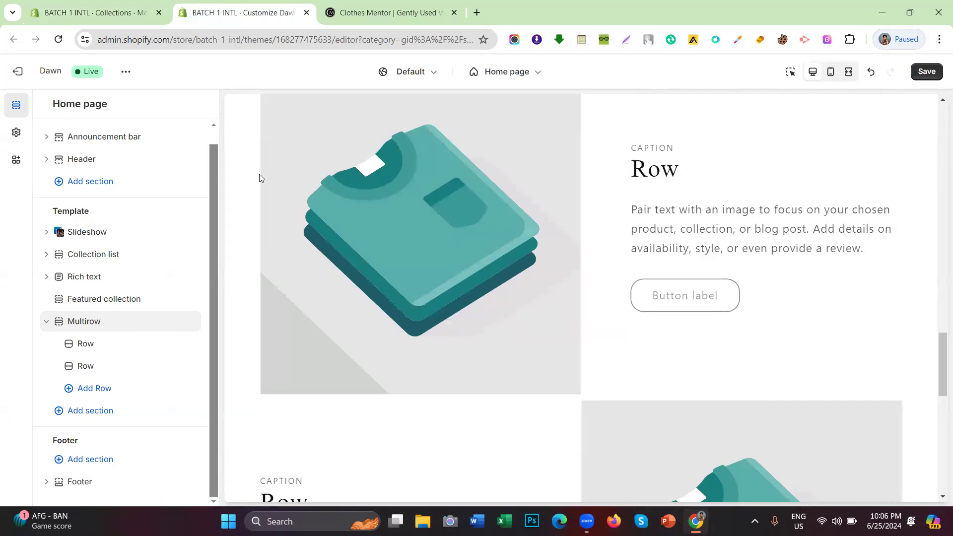
click(129, 19)
scroll(392, 232, down, 1)
scroll(389, 258, up, 4)
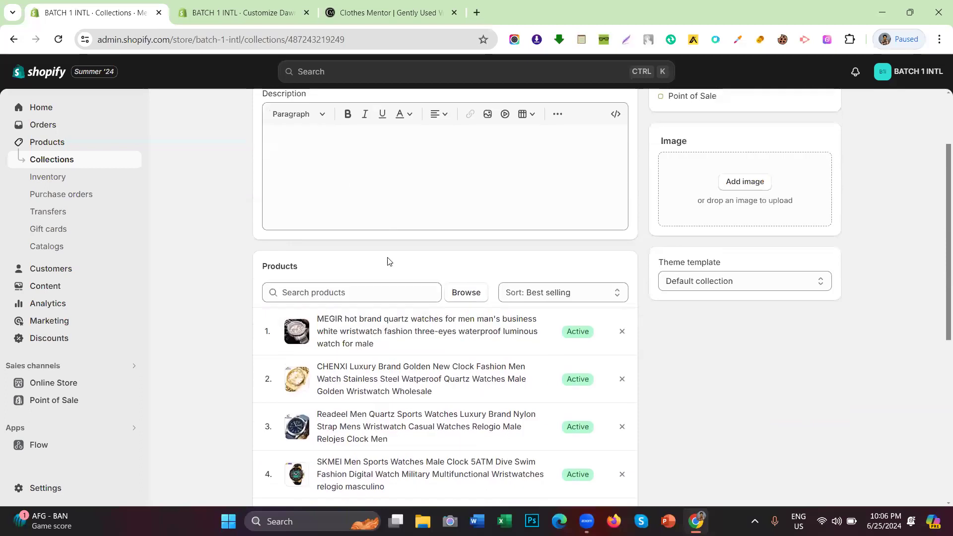
scroll(389, 262, down, 2)
Review the home page preview from the slideshow through New Arrival down to the first Multirow row.
key(ctrl+Tab)
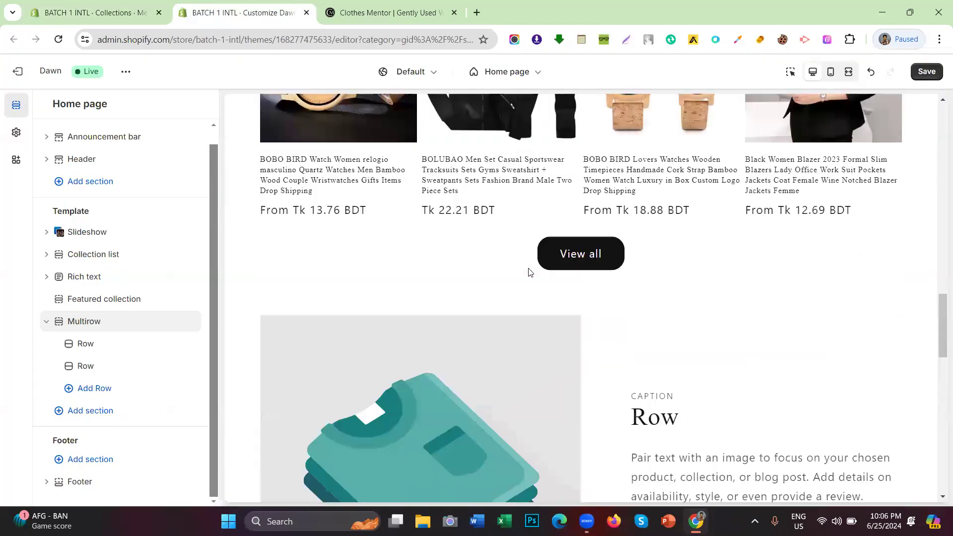
scroll(528, 271, up, 20)
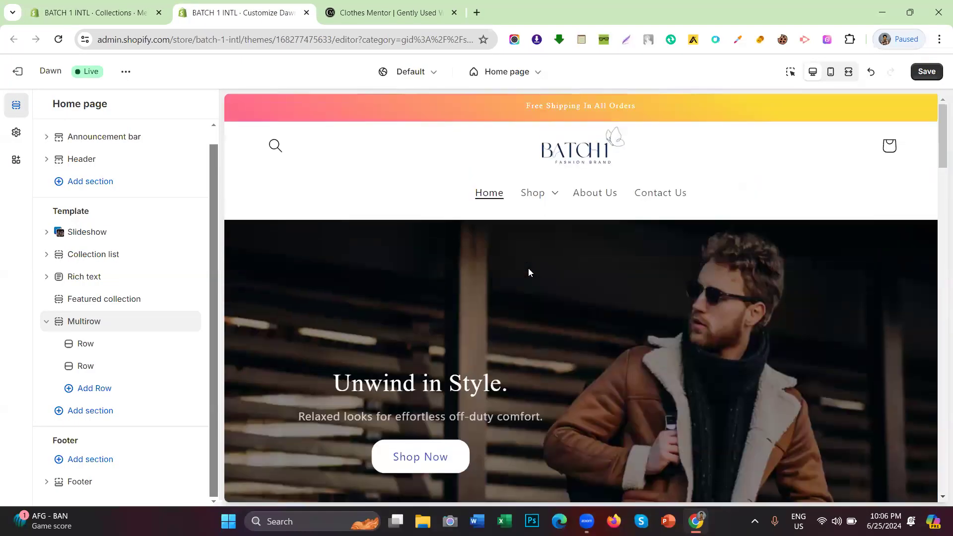
scroll(528, 272, down, 20)
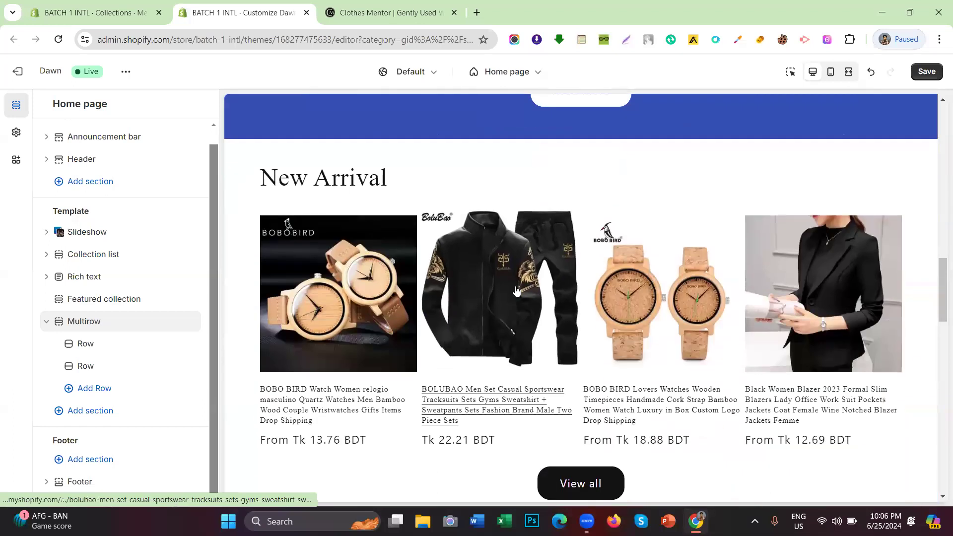
scroll(516, 290, down, 8)
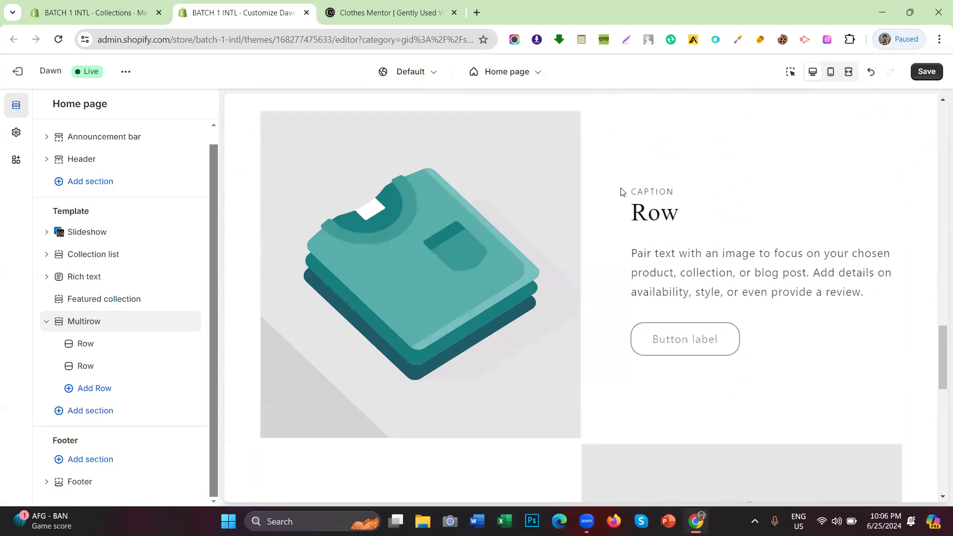
click(79, 10)
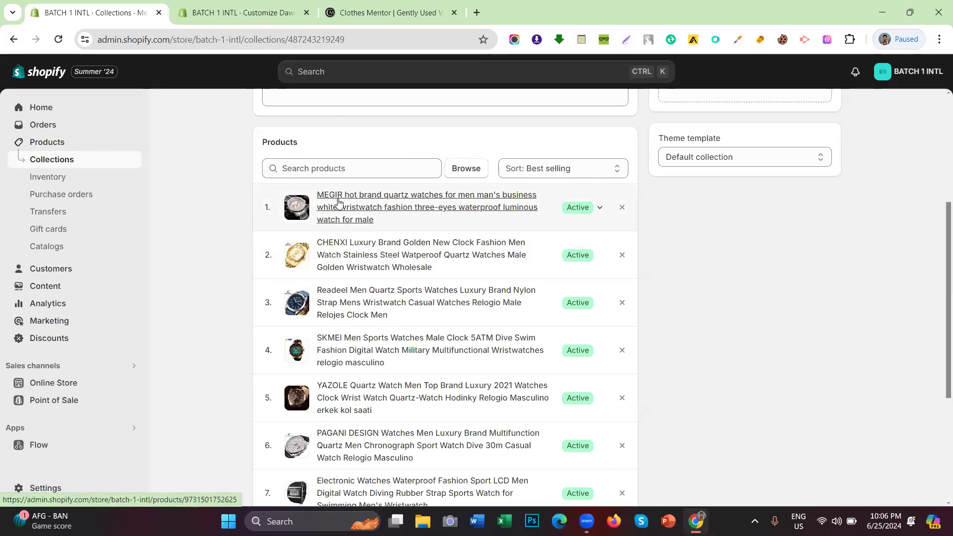
click(288, 4)
click(152, 3)
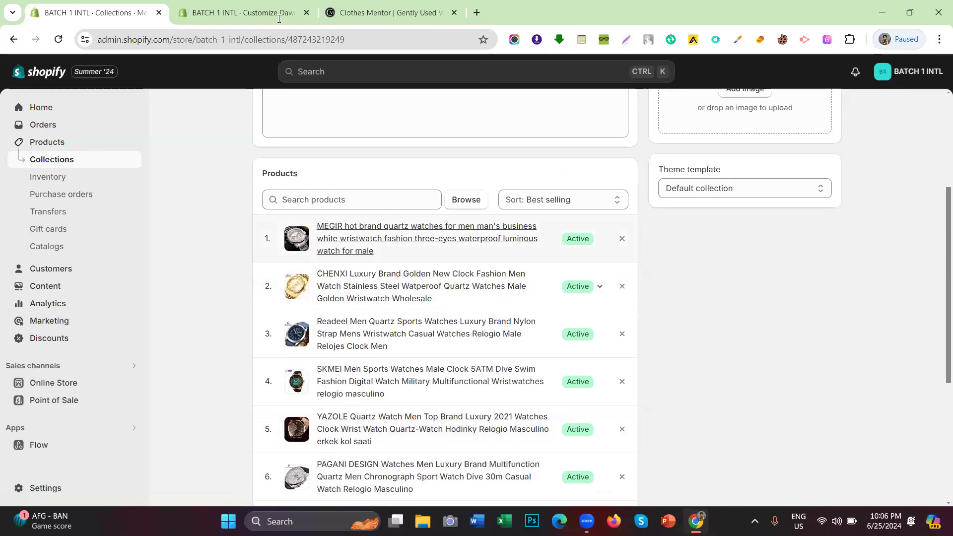
Open the image selection for the first Row block in the theme editor and browse the store's image files.
click(238, 12)
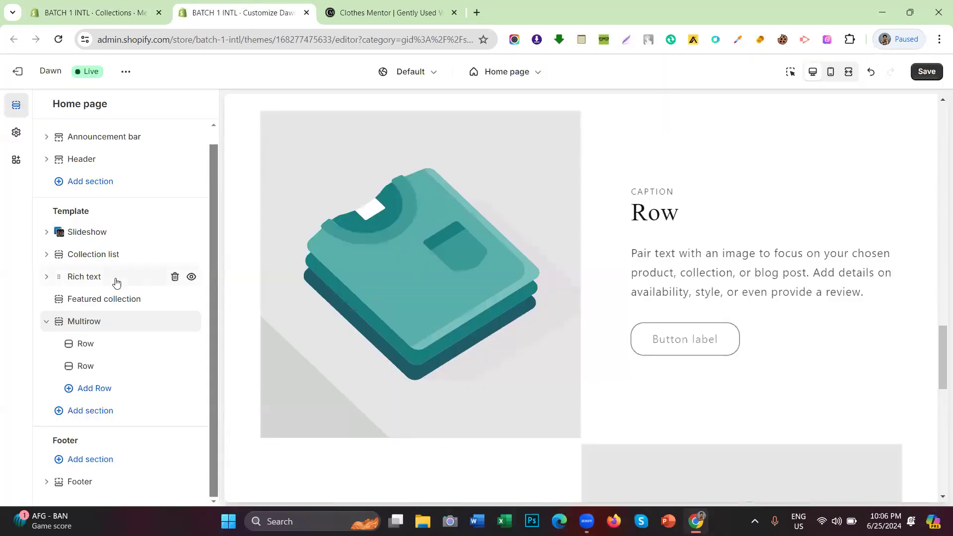
click(100, 343)
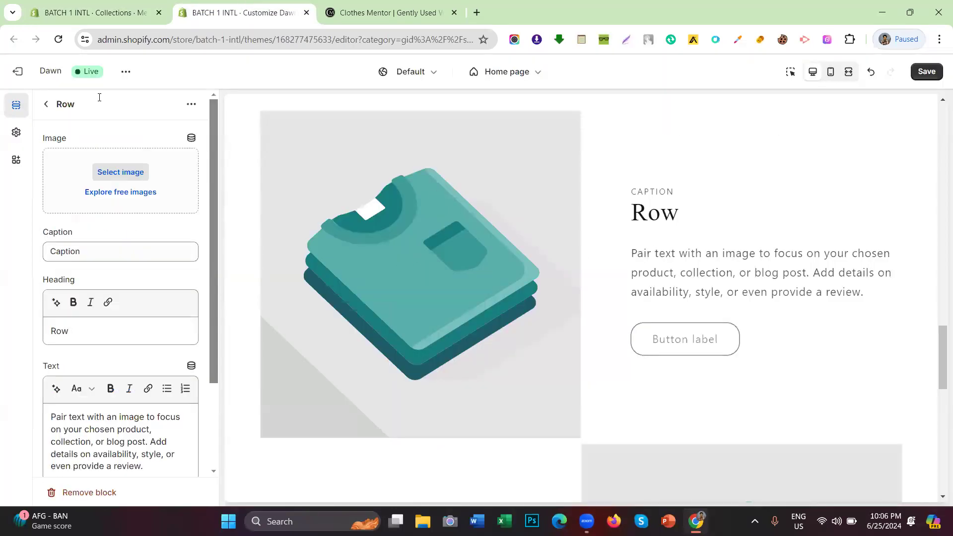
double_click(65, 139)
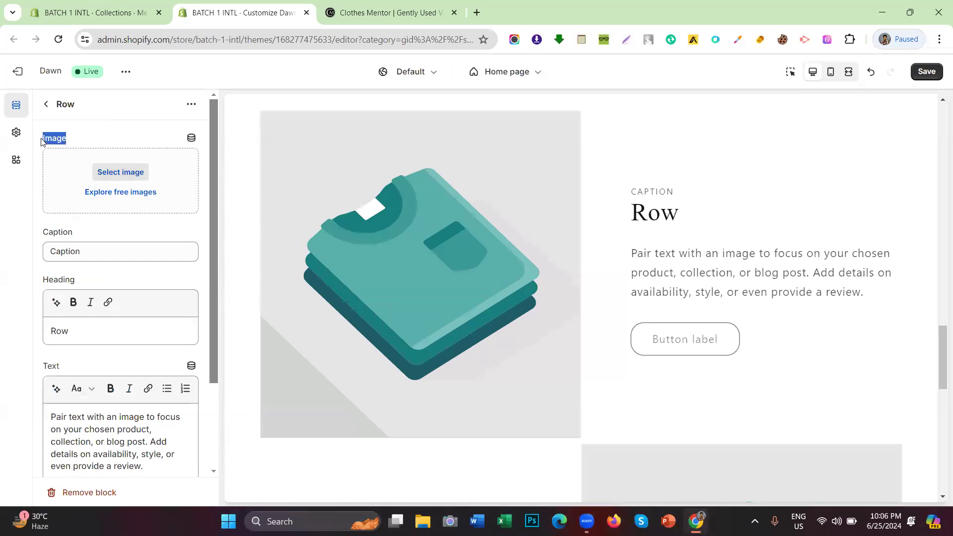
click(121, 172)
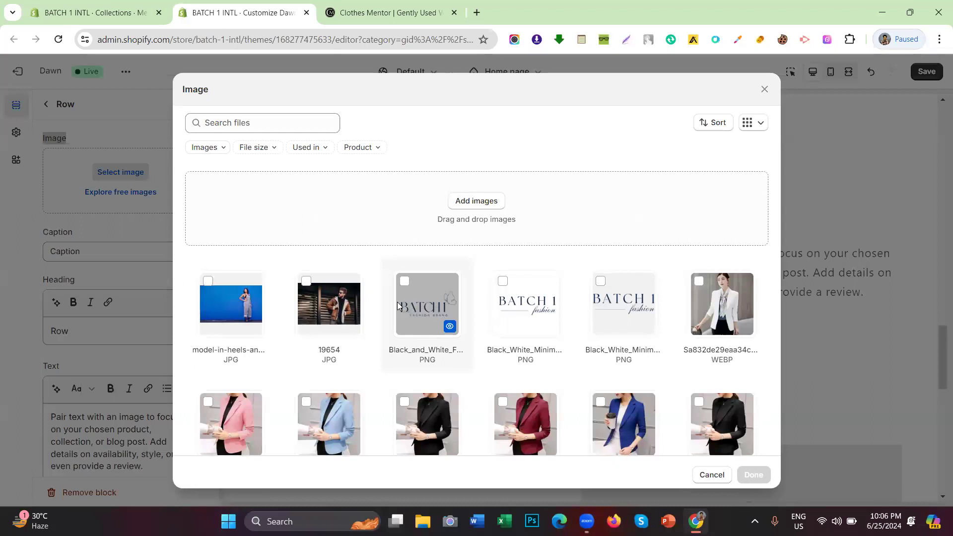
scroll(397, 305, down, 7)
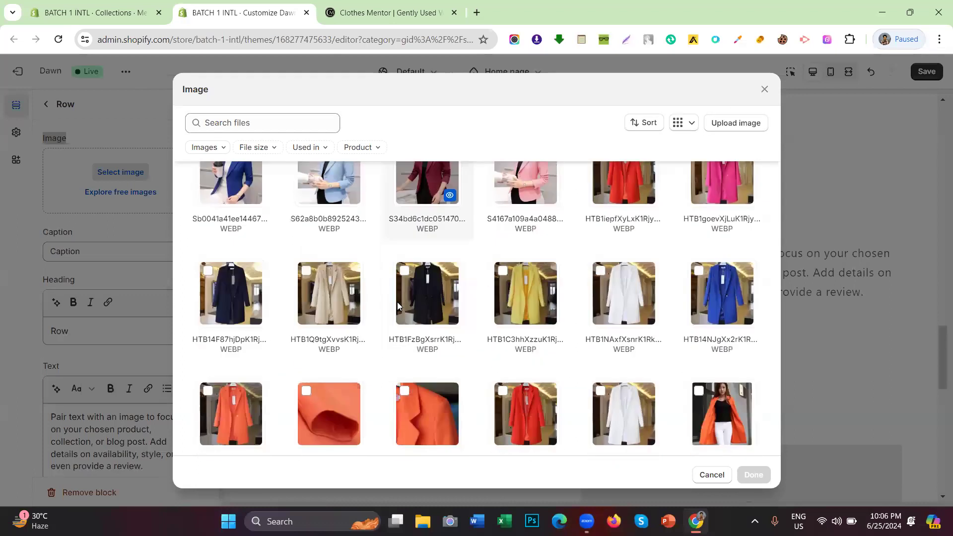
scroll(397, 305, down, 10)
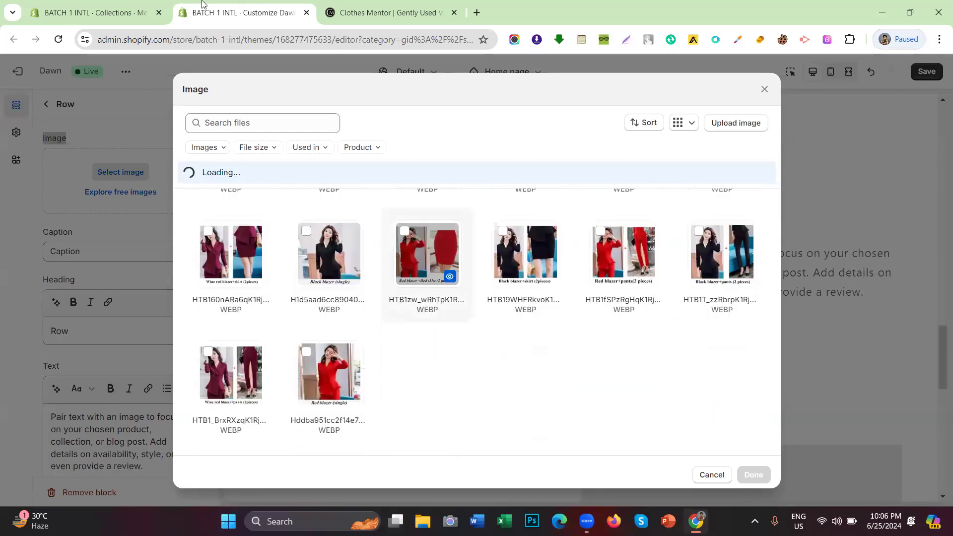
scroll(431, 231, down, 3)
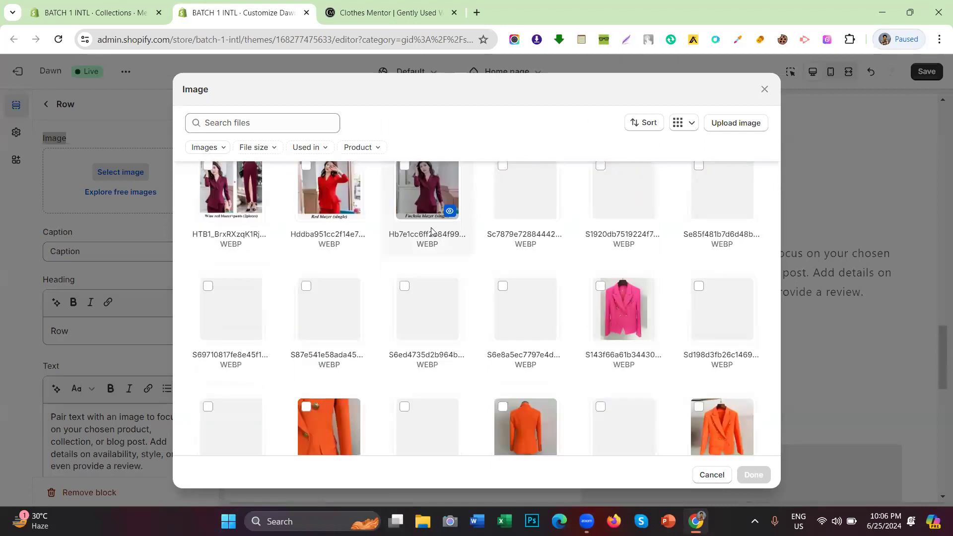
click(89, 13)
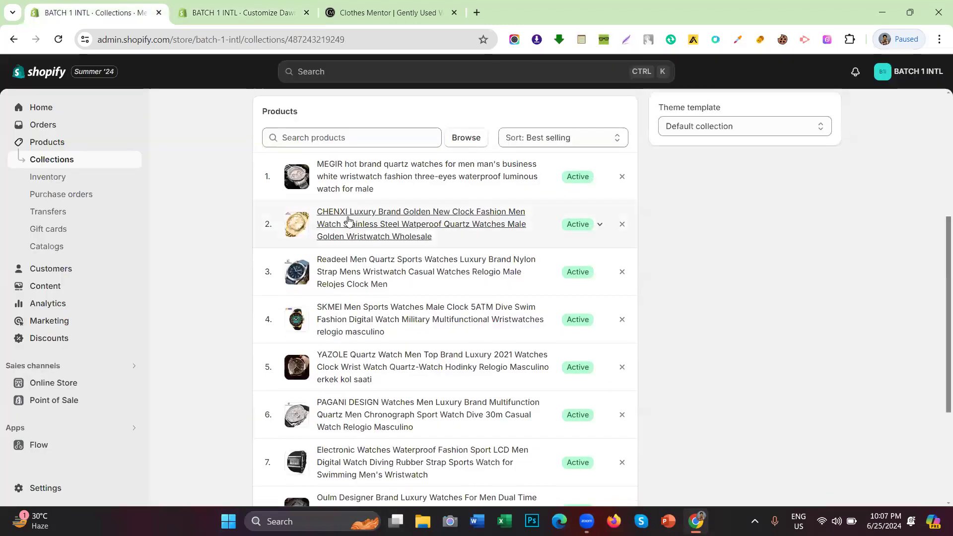
scroll(348, 239, down, 4)
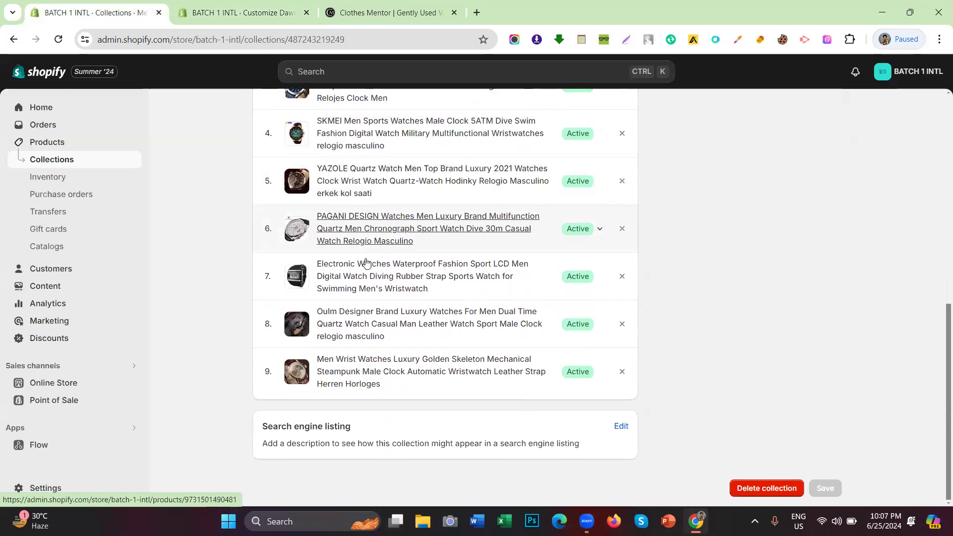
scroll(355, 233, up, 5)
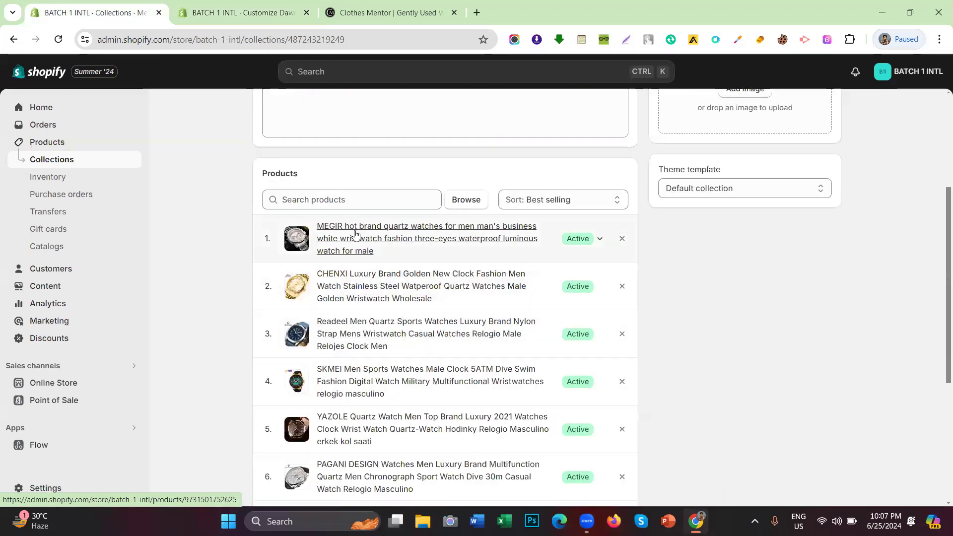
click(355, 233)
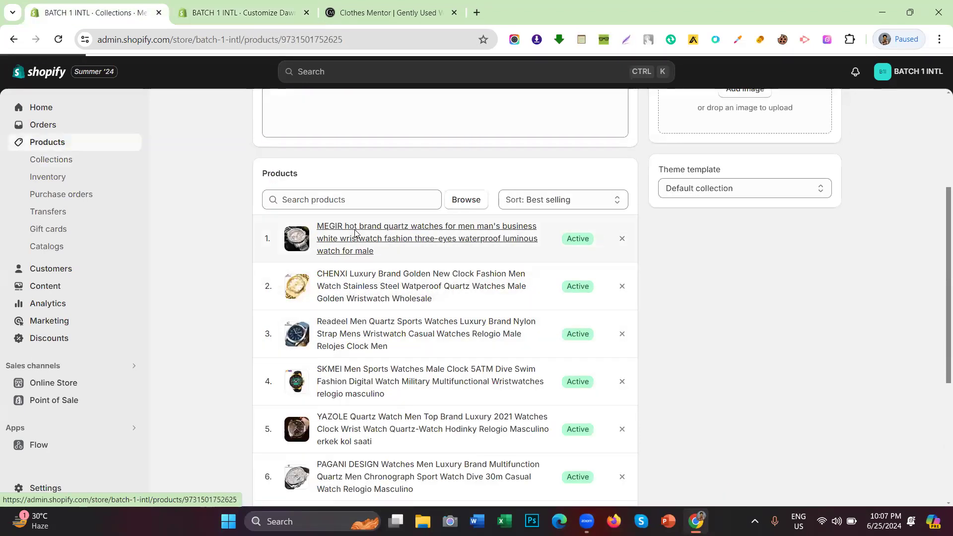
scroll(348, 256, down, 1)
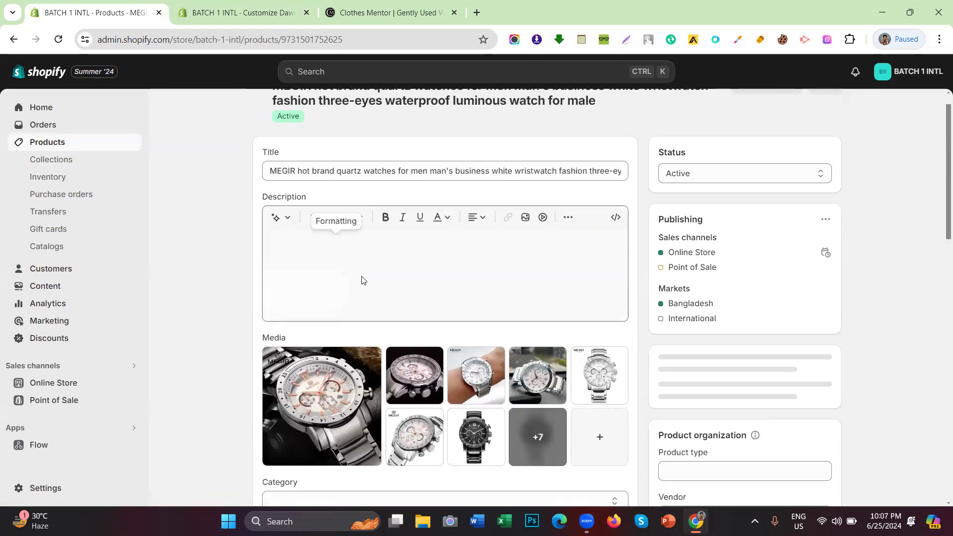
scroll(499, 302, down, 5)
scroll(532, 311, up, 7)
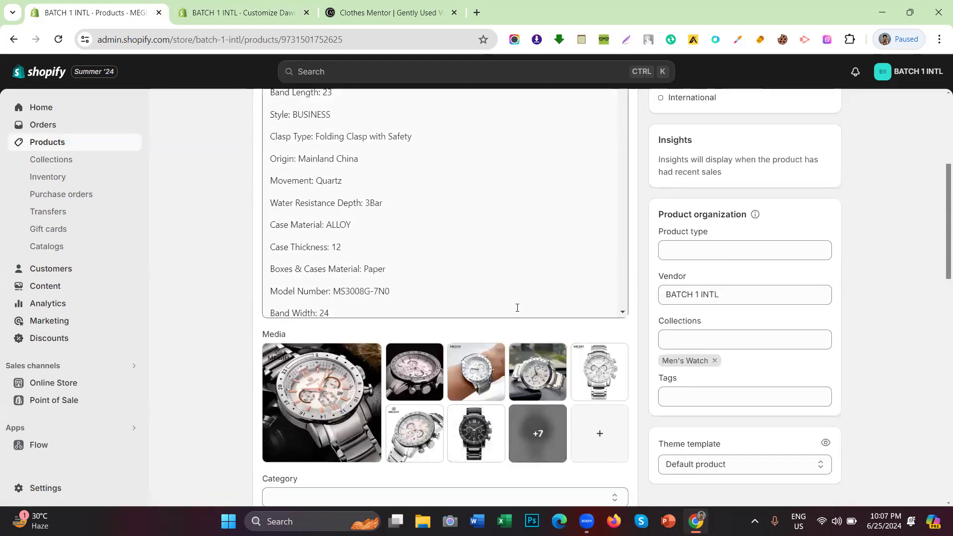
scroll(518, 308, down, 1)
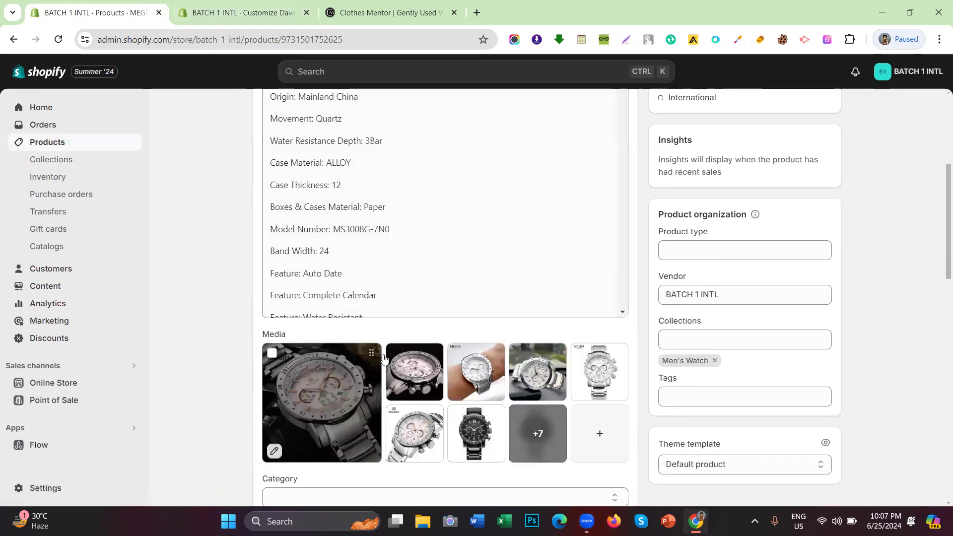
scroll(384, 357, down, 1)
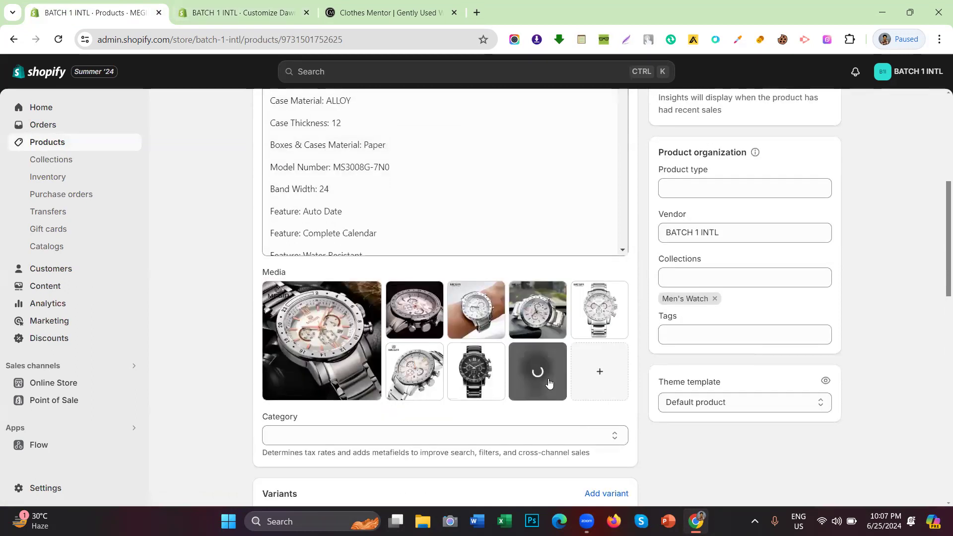
scroll(501, 287, down, 2)
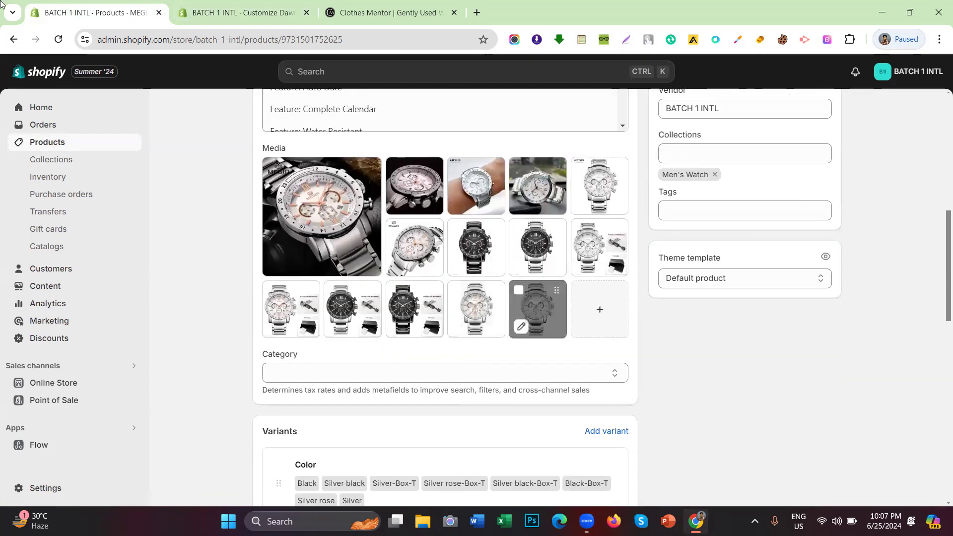
click(14, 40)
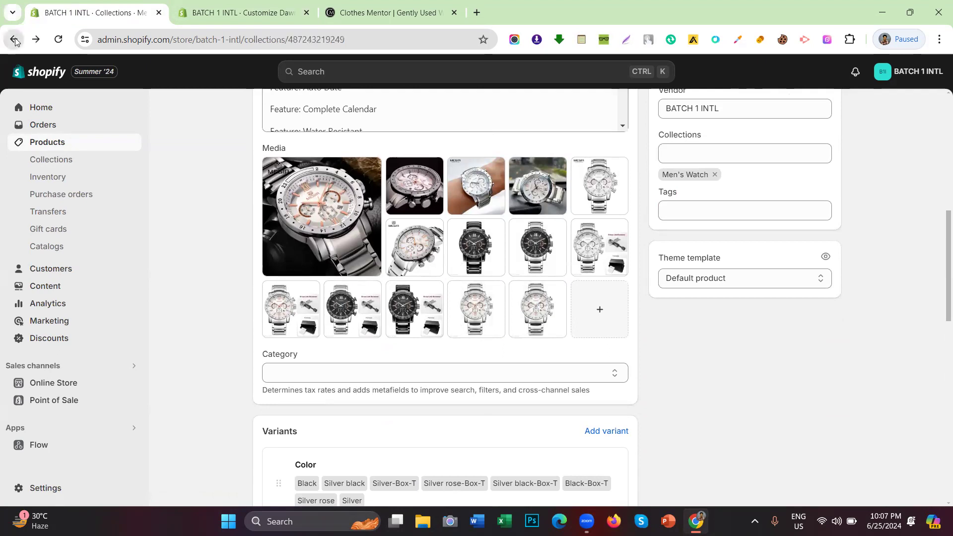
Set the first Row block's image to the white-dial PAGANI DESIGN watch on dark stone, file HTB17ql5unXYBeNkHFrdq6AiuVX, from the store's files.
click(238, 13)
scroll(280, 273, down, 6)
scroll(281, 272, down, 5)
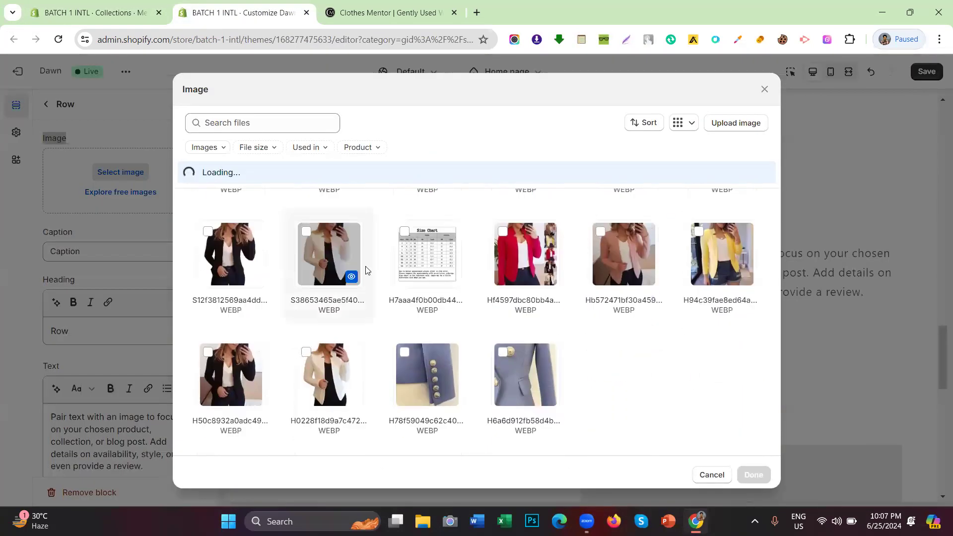
scroll(424, 273, down, 2)
scroll(425, 272, down, 3)
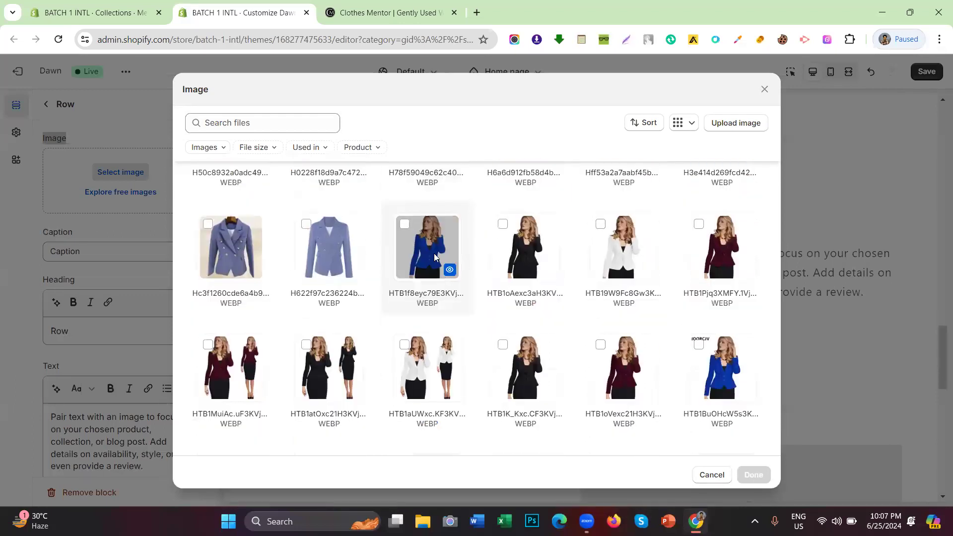
scroll(434, 253, down, 10)
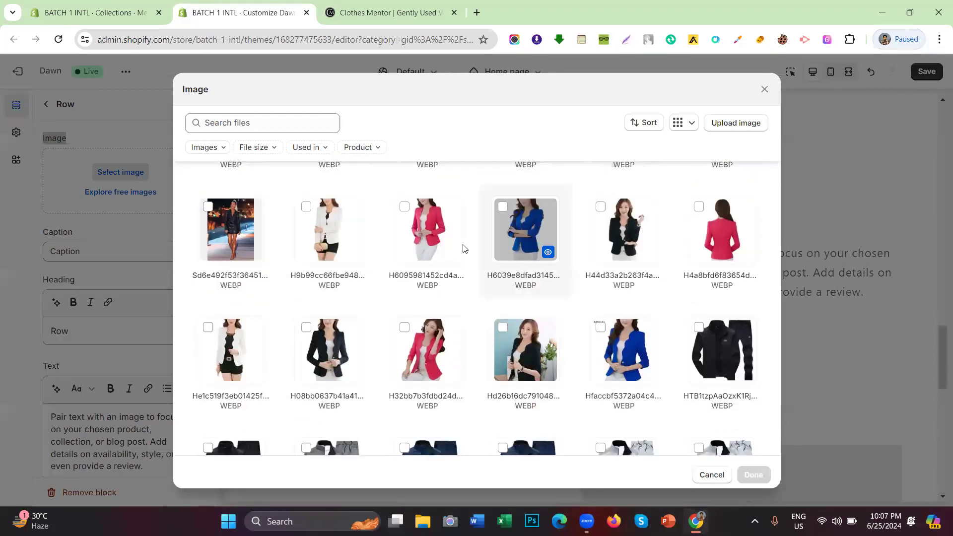
scroll(466, 249, down, 2)
scroll(486, 304, down, 8)
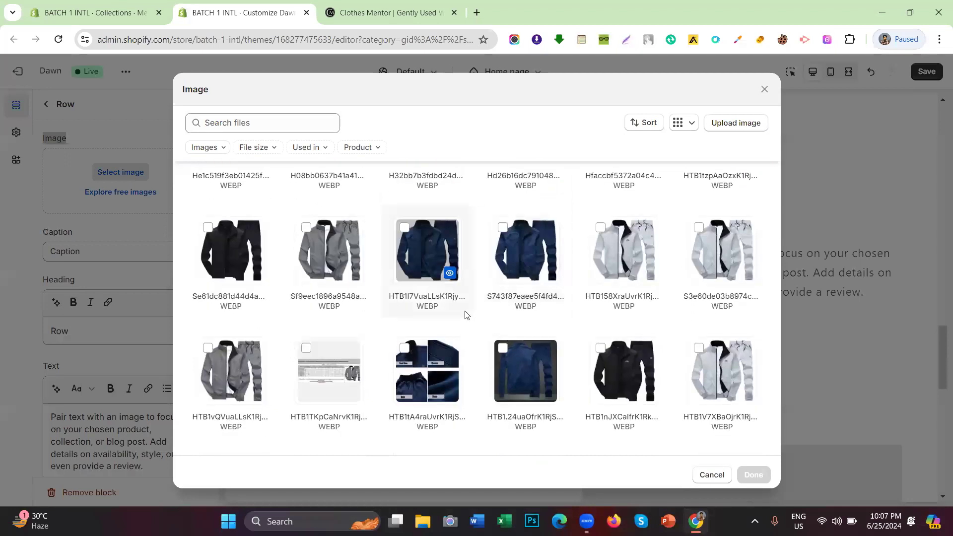
scroll(470, 304, up, 3)
scroll(427, 323, down, 1)
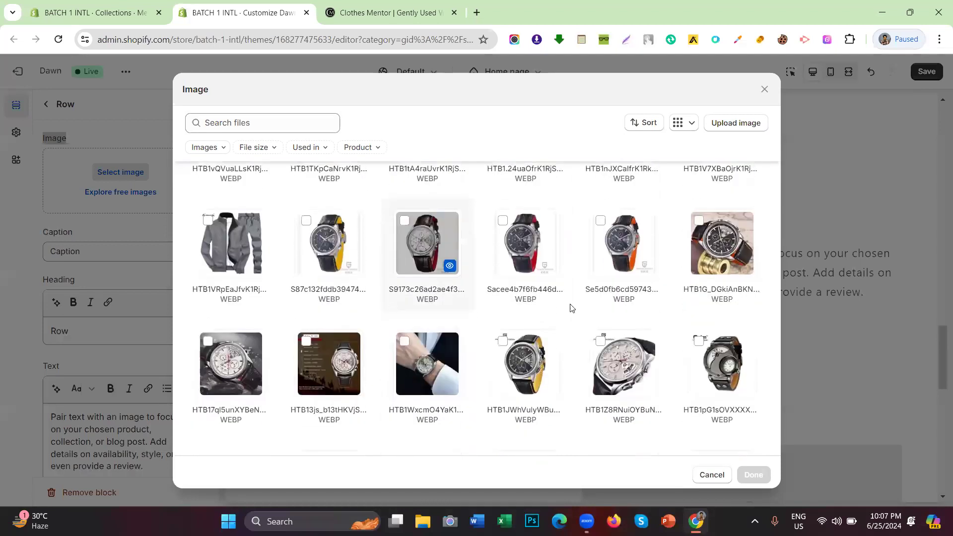
click(235, 355)
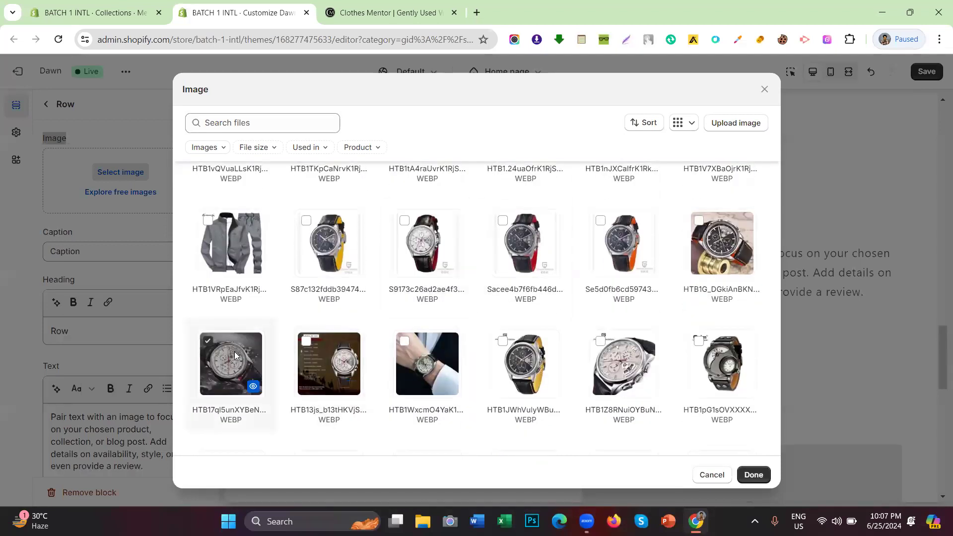
click(752, 476)
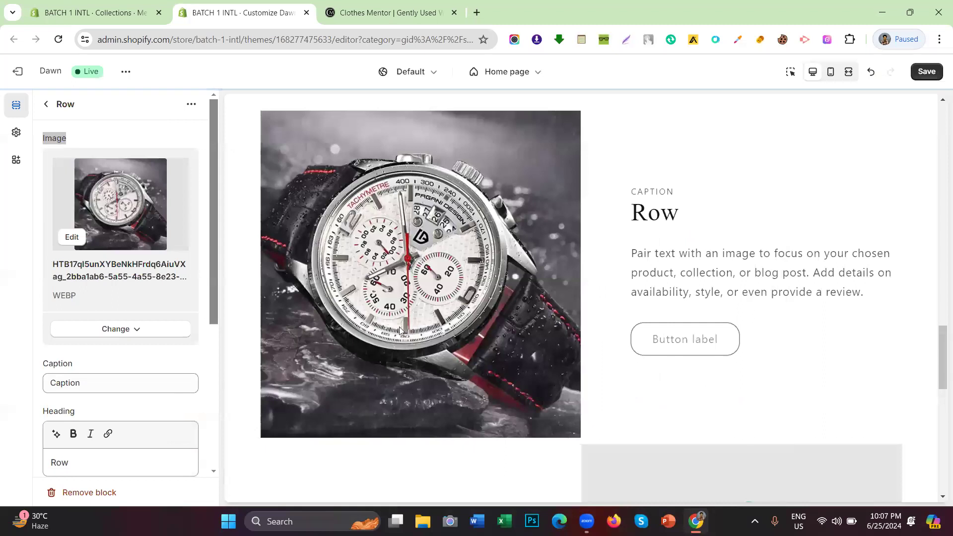
click(94, 13)
scroll(303, 209, down, 5)
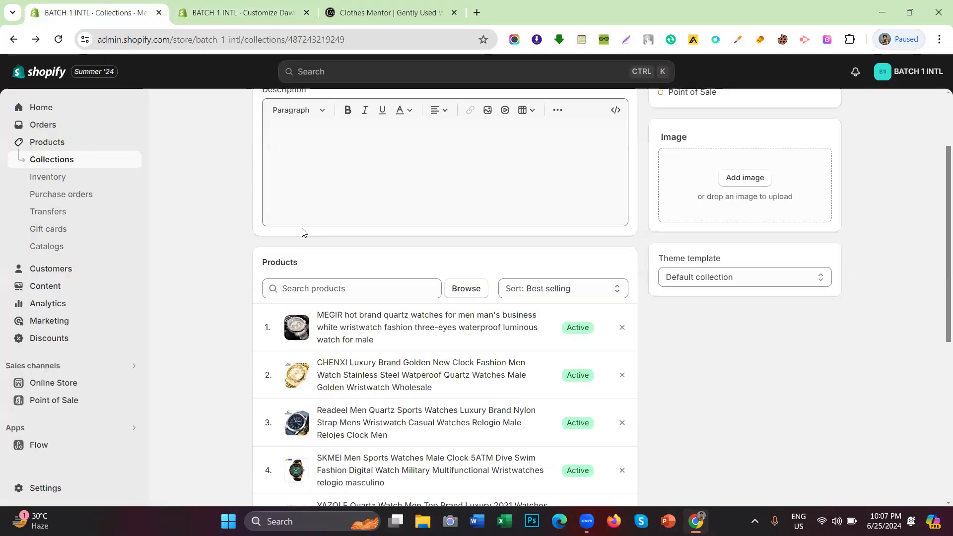
scroll(313, 245, down, 4)
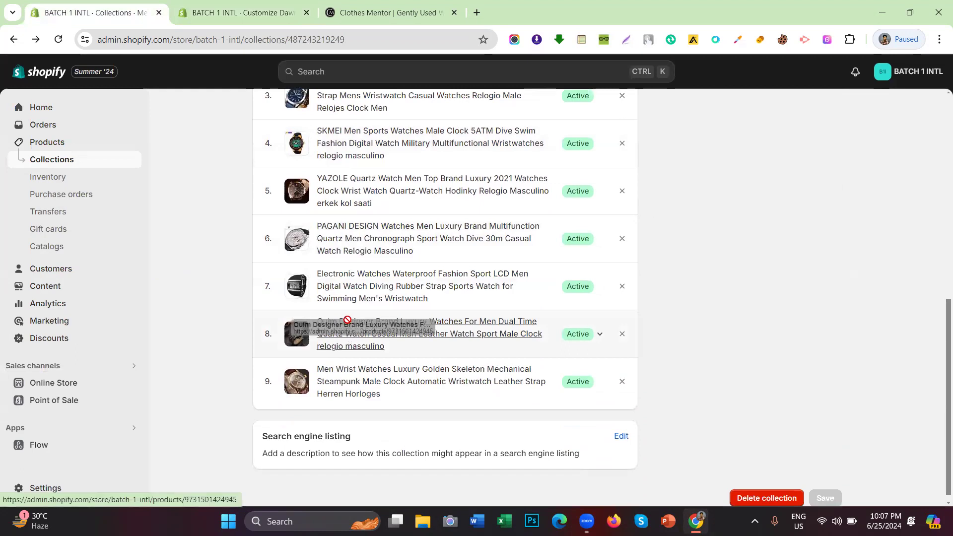
scroll(345, 234, up, 2)
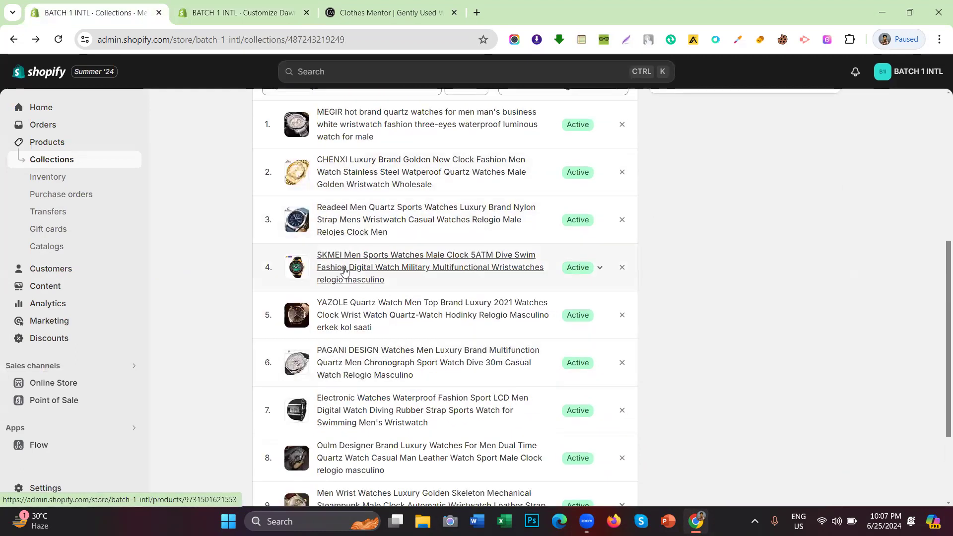
scroll(345, 270, up, 1)
scroll(345, 271, down, 3)
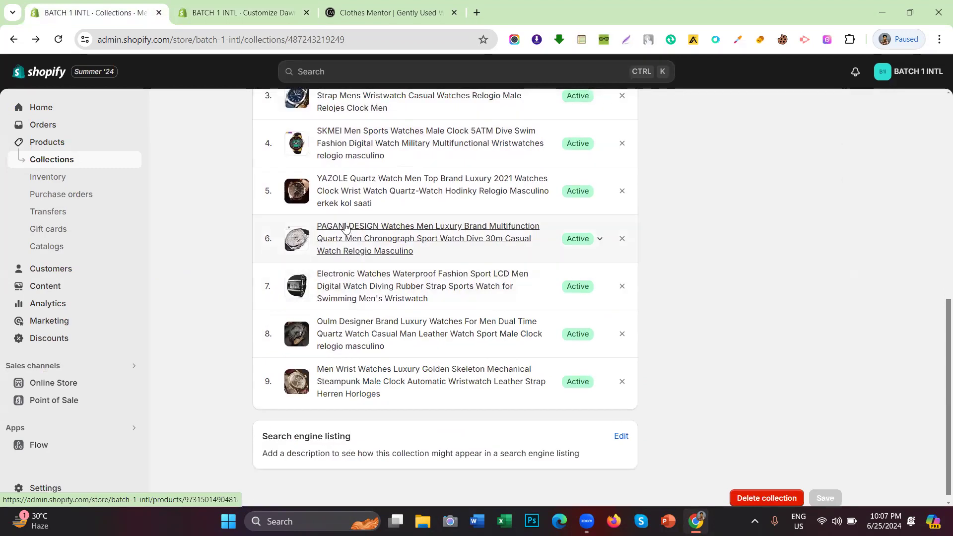
click(228, 5)
click(94, 12)
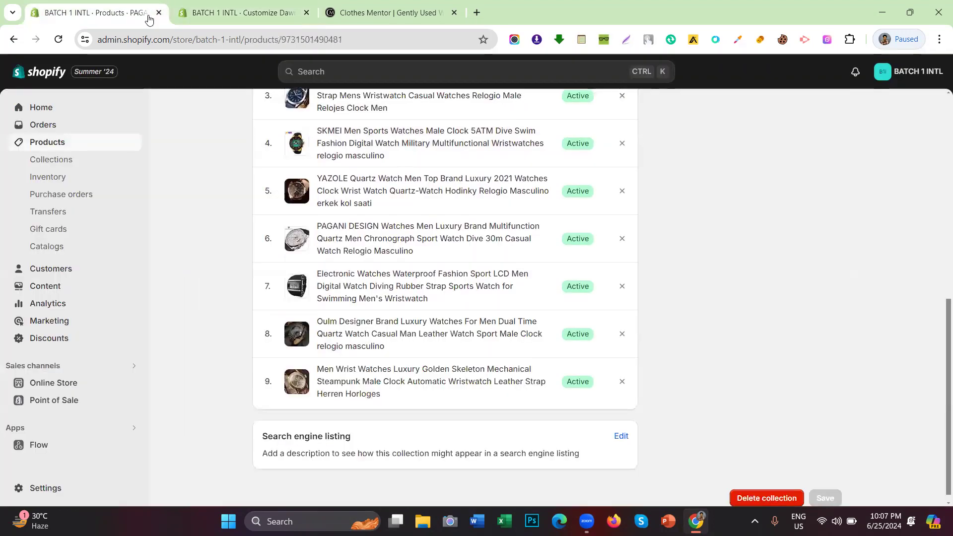
Review the PAGANI DESIGN product's specifications and media images against the image chosen for the row.
click(288, 206)
scroll(247, 228, down, 3)
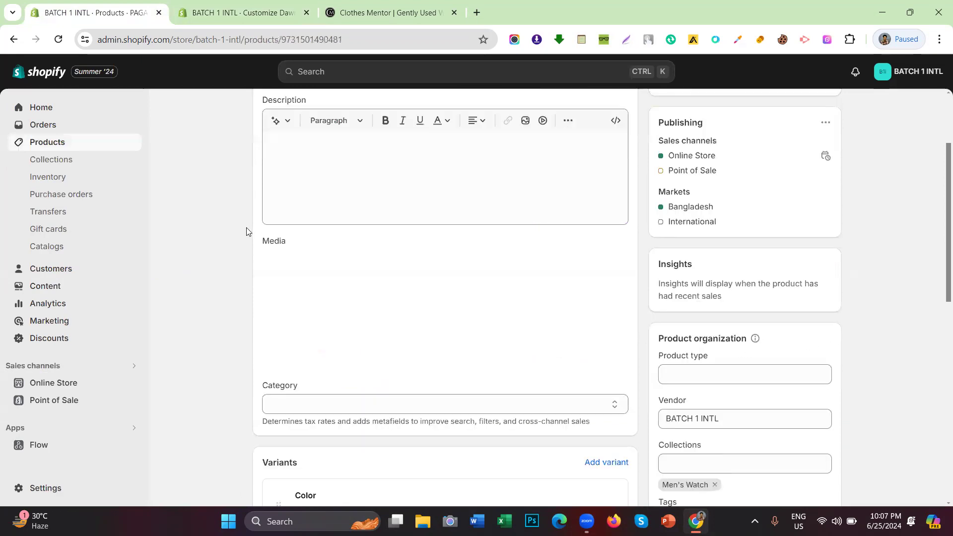
scroll(247, 232, down, 6)
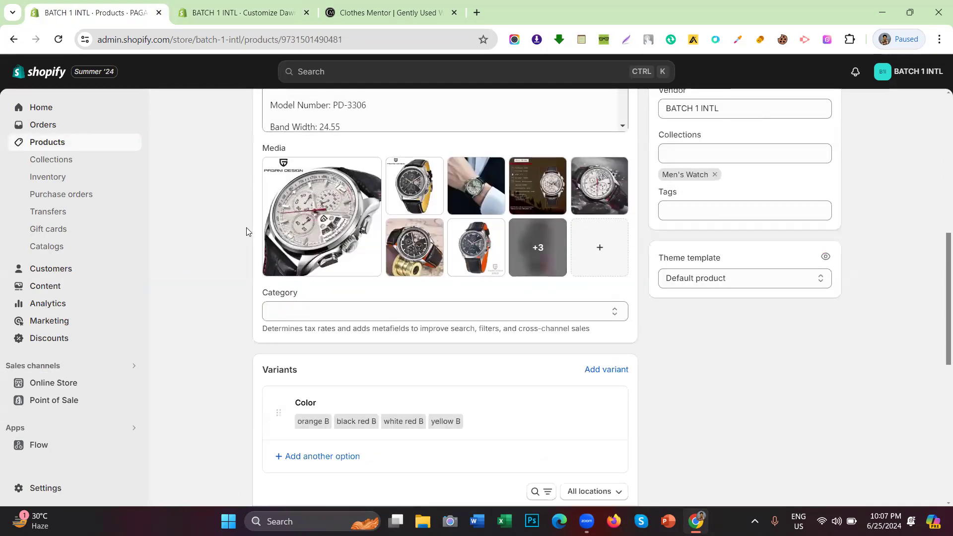
scroll(247, 231, up, 9)
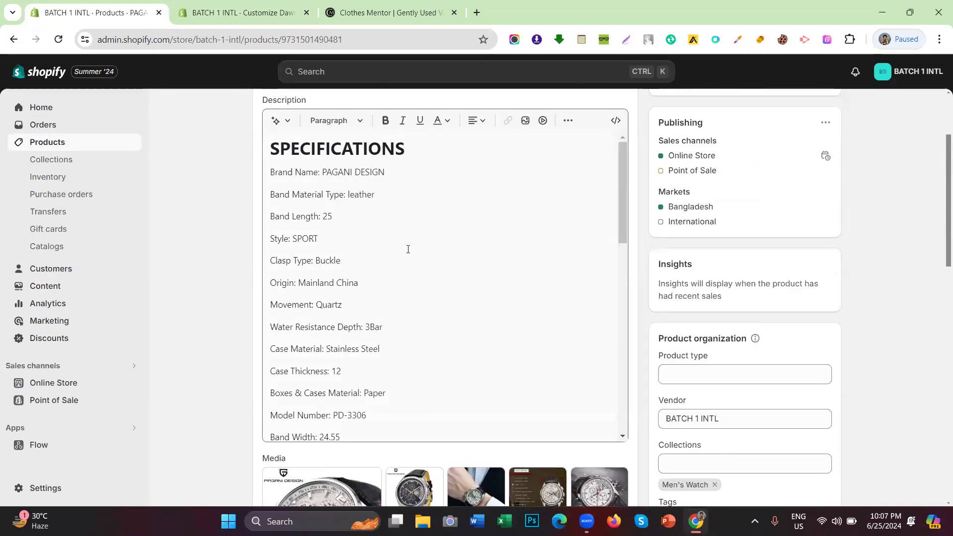
Return to the theme editor and review the first Multirow row's preview and its caption, heading, text and button settings.
click(238, 12)
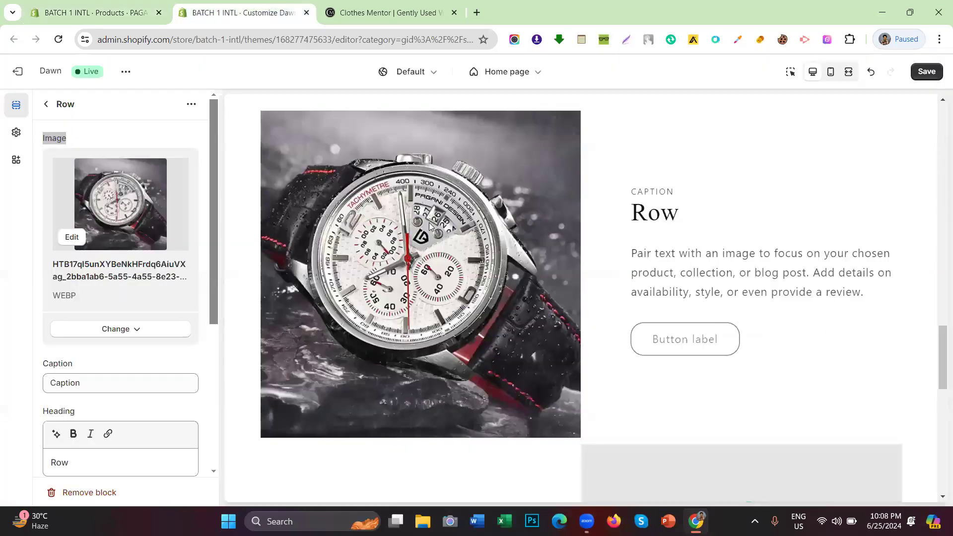
scroll(431, 227, down, 3)
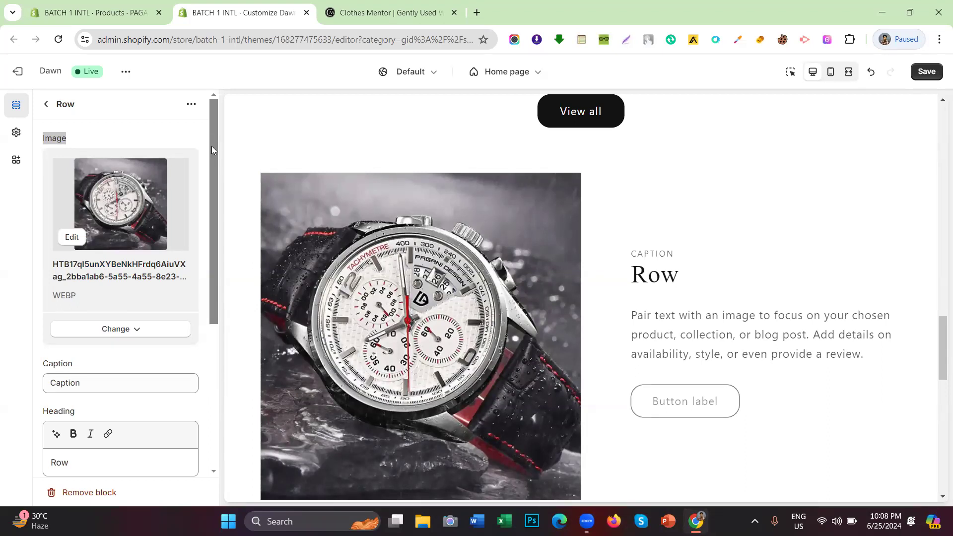
click(52, 105)
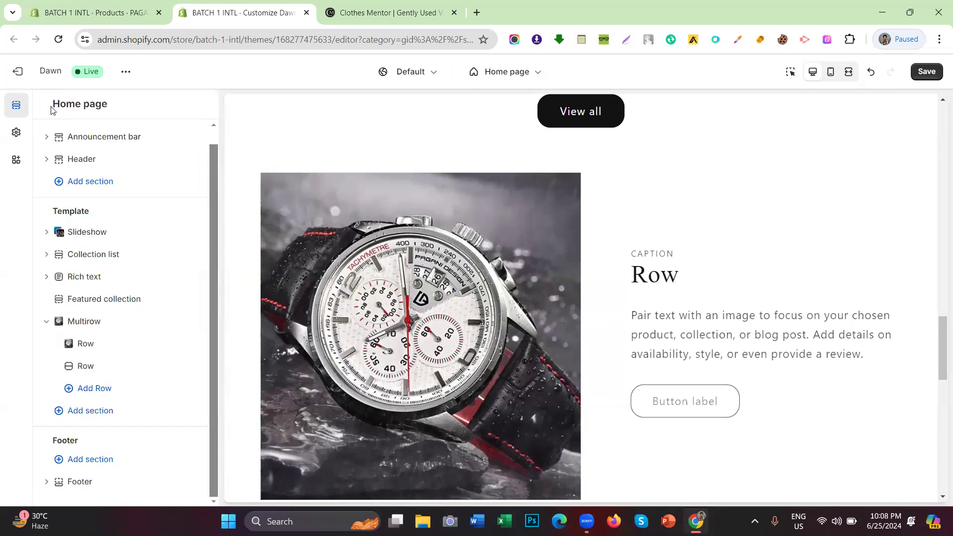
click(98, 348)
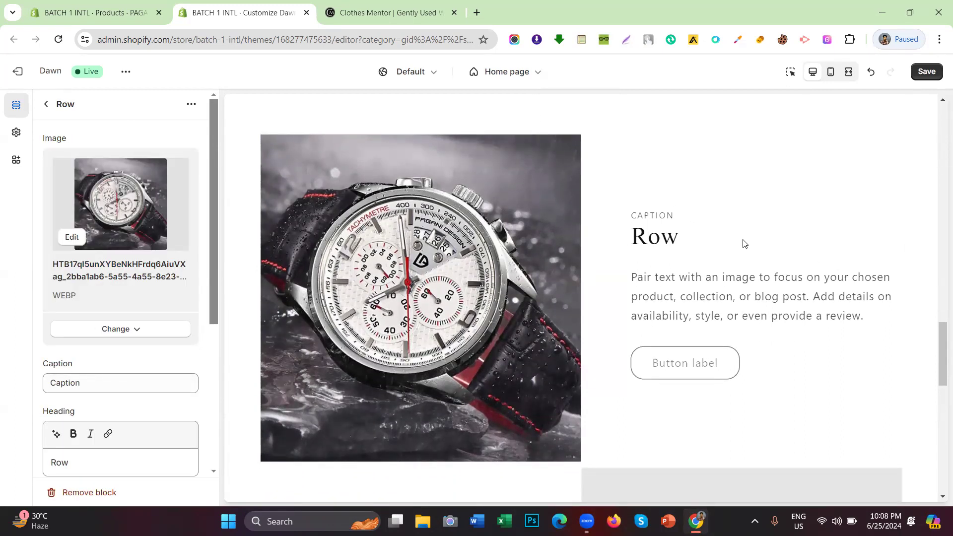
scroll(87, 247, down, 3)
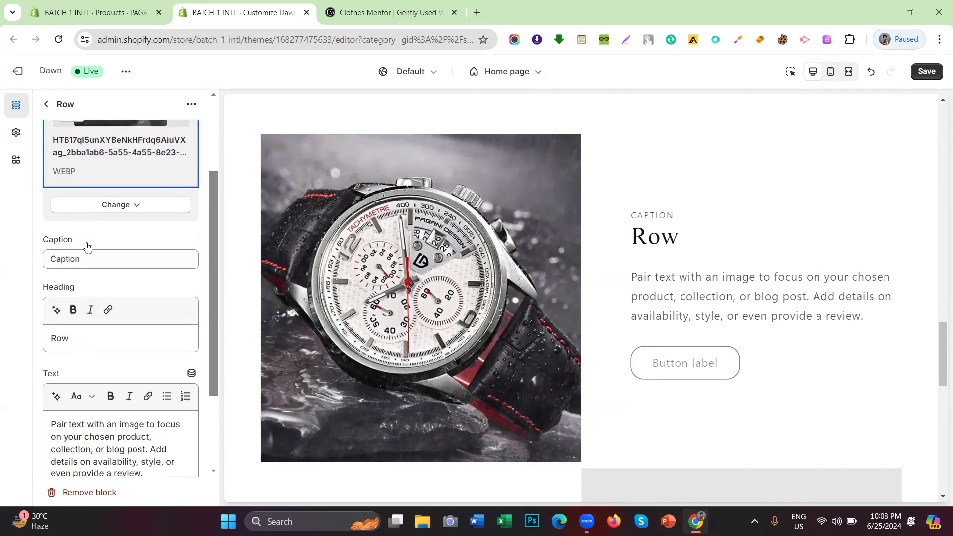
scroll(117, 255, down, 1)
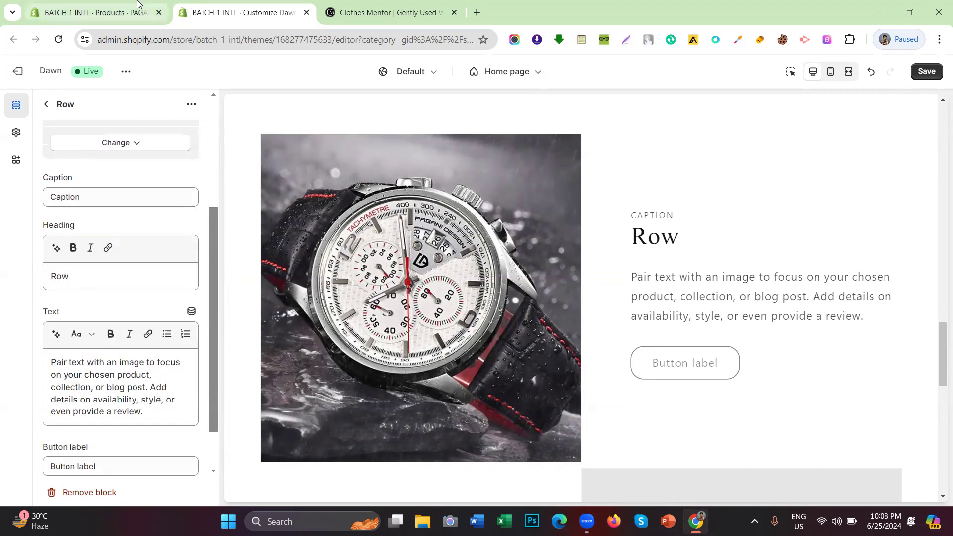
Copy "PAGANI DESIGN Watch" from the product's title in the store admin for use as the first row's heading.
drag(88, 282, 52, 275)
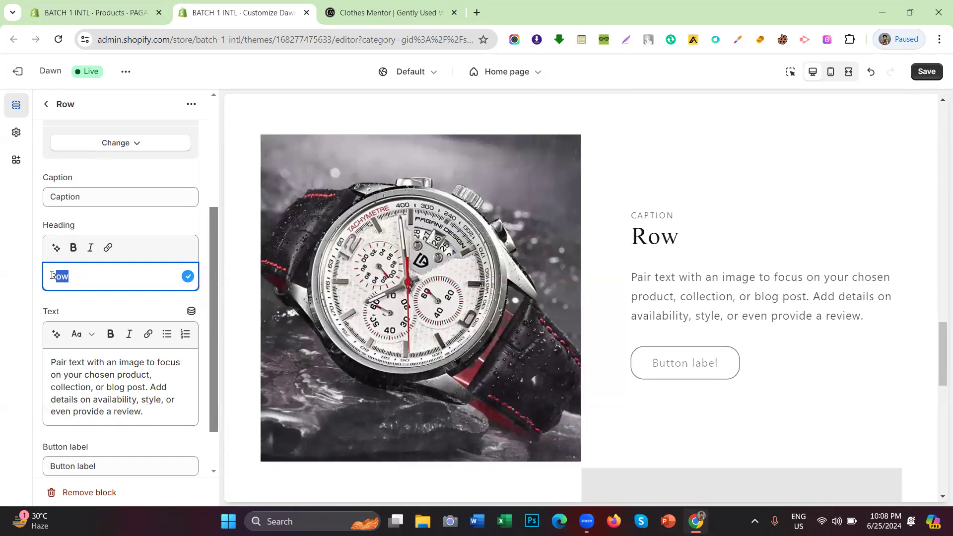
click(87, 4)
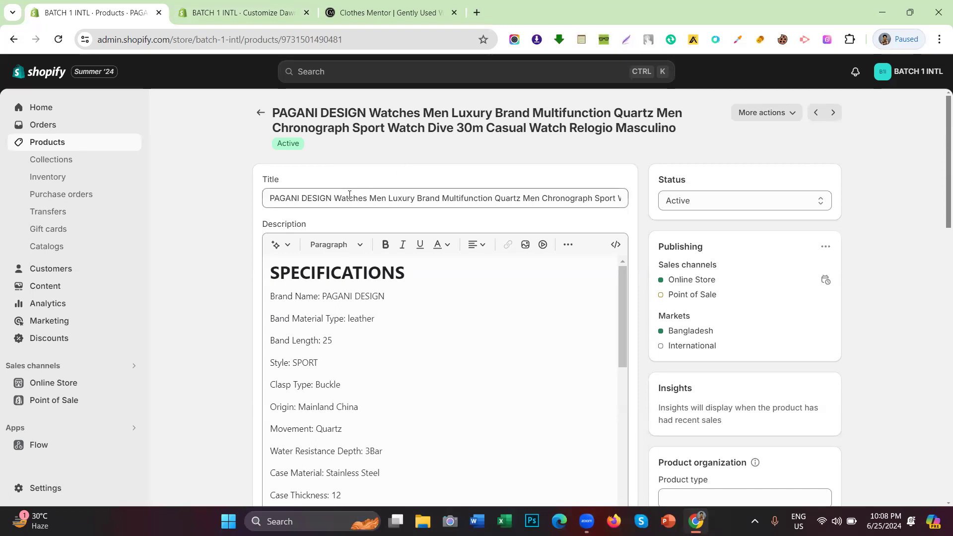
drag(271, 200, 359, 200)
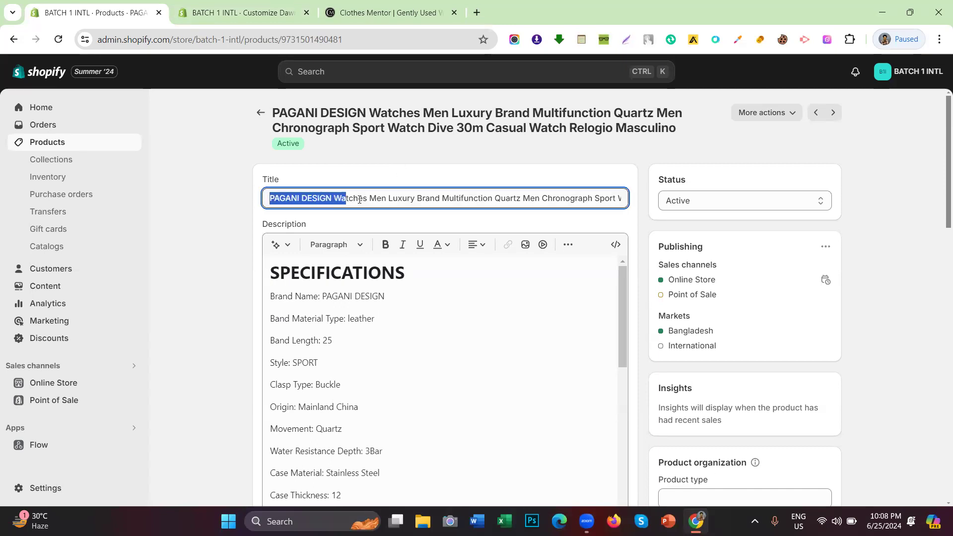
right_click(341, 203)
click(364, 254)
click(243, 12)
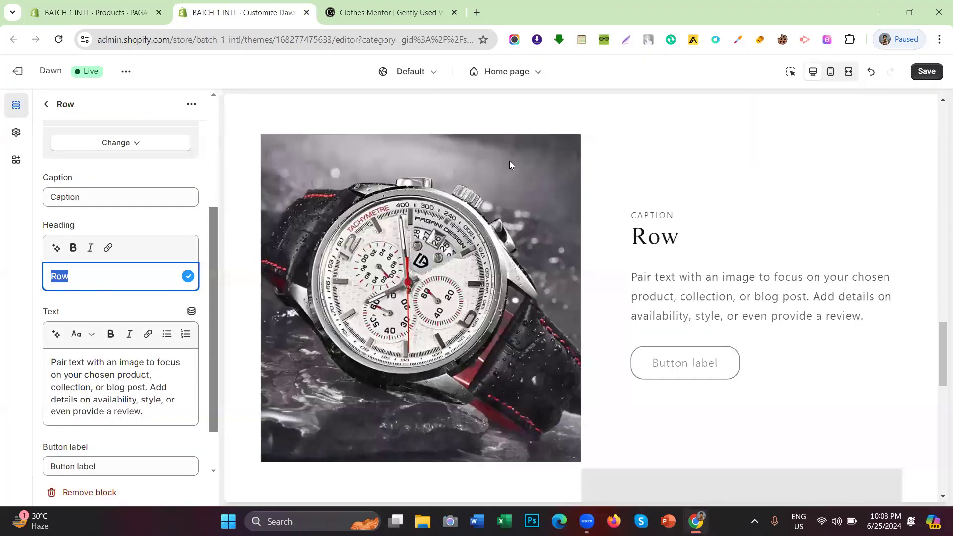
Set the first row's heading to "PAGANI DESIGN WATCH" and its caption to "MEN'S WATCH".
right_click(104, 271)
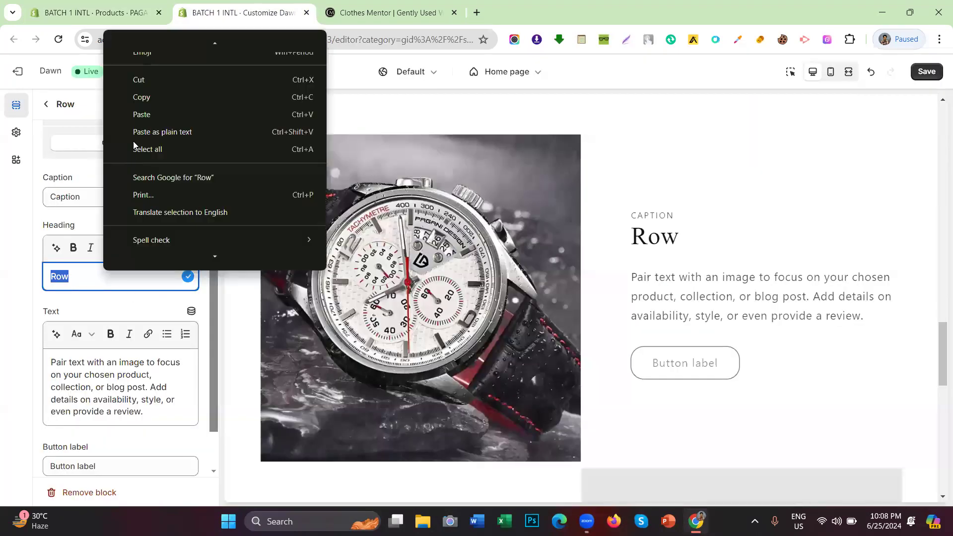
click(137, 113)
double_click(130, 275)
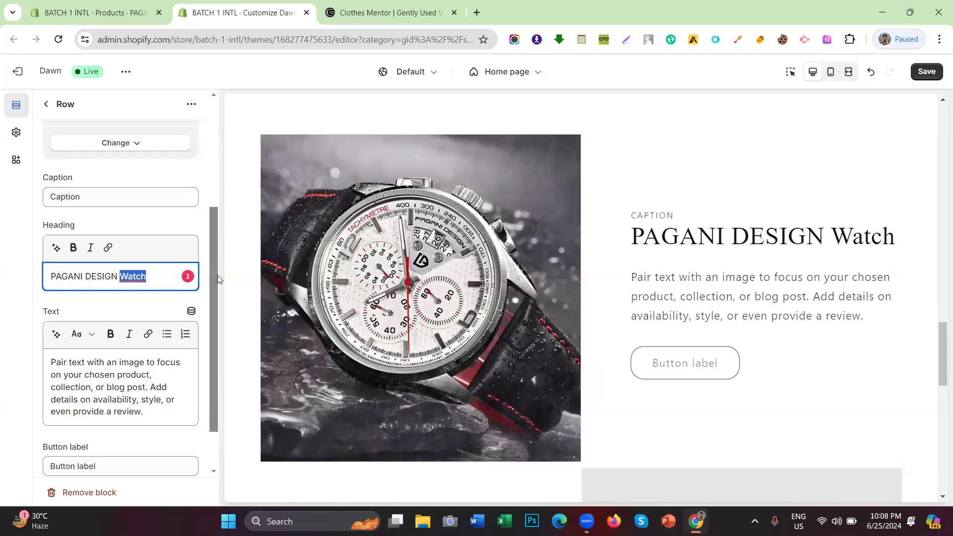
key(Caps_Lock)
text(WATCH)
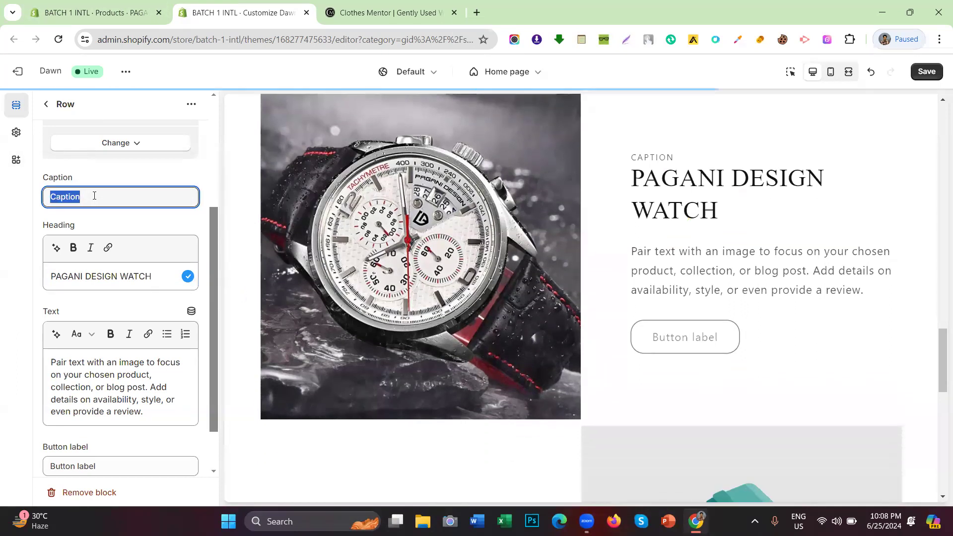
text(MEN)
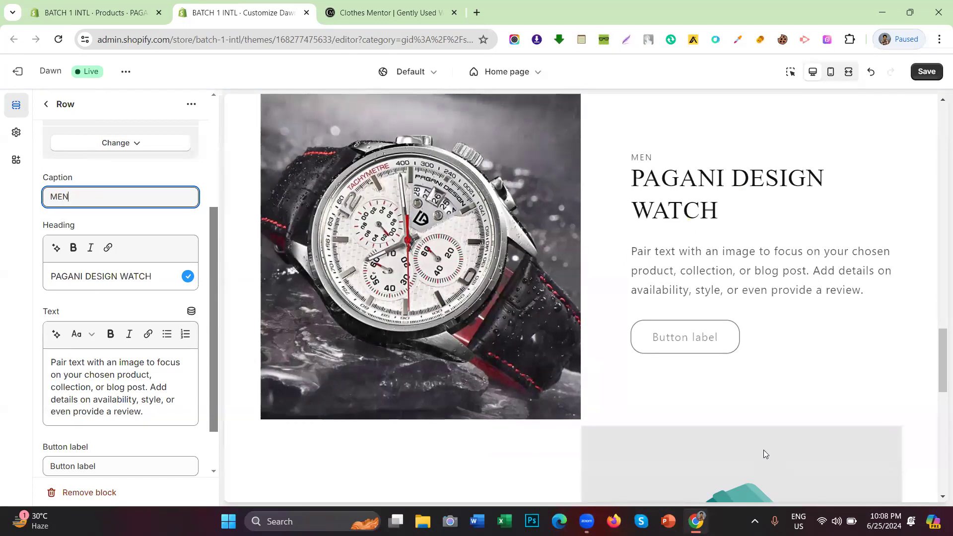
text('S WATCH)
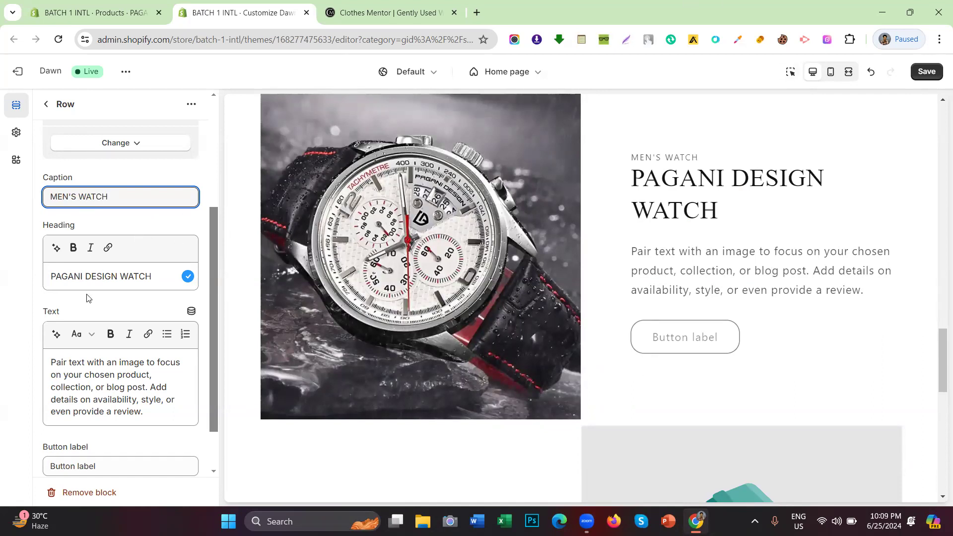
Select the first row's placeholder text and check how that text appears in the preview.
scroll(87, 298, down, 1)
click(94, 318)
key(ctrl+a)
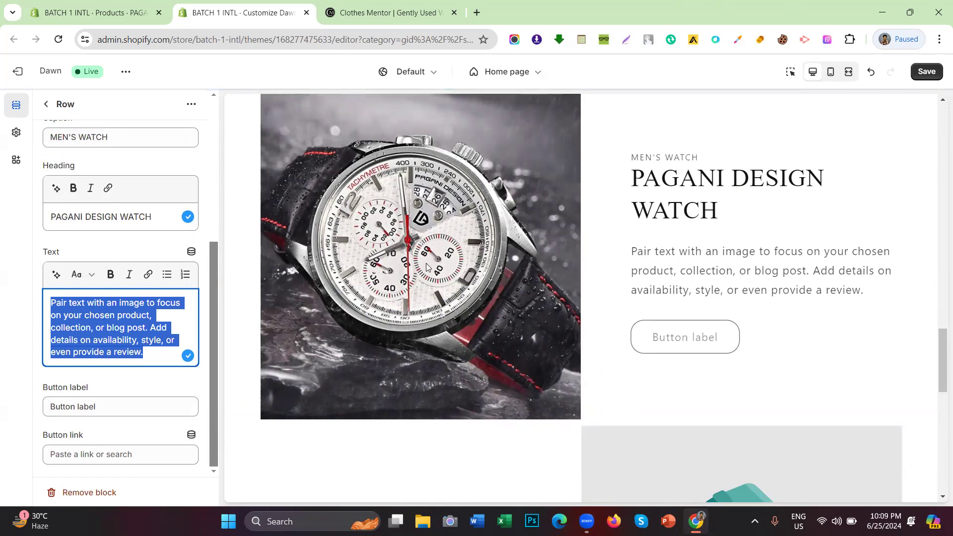
scroll(429, 268, down, 1)
scroll(683, 257, up, 3)
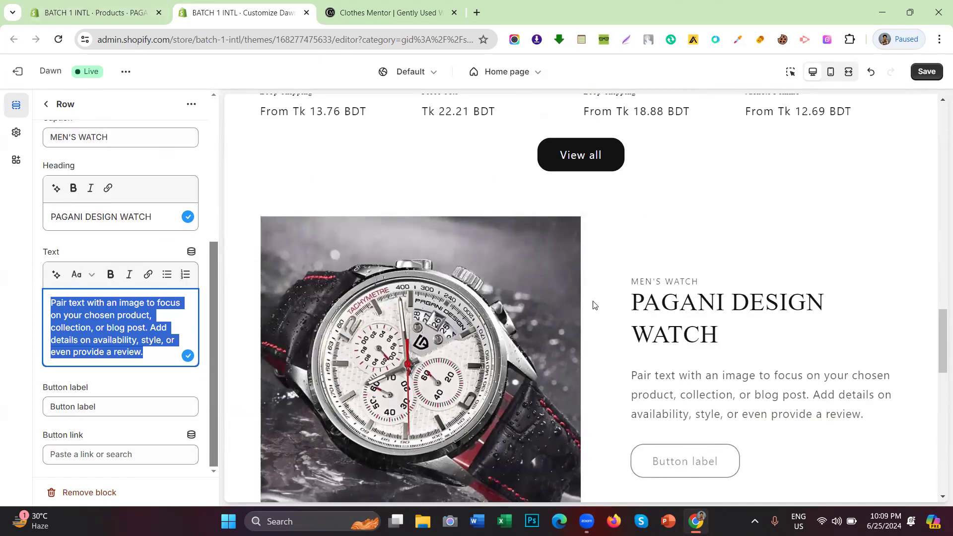
scroll(594, 305, down, 3)
Look through the PAGANI DESIGN product's description in the store admin for content suited to the row's text, and return to the theme editor.
click(50, 15)
scroll(369, 270, down, 10)
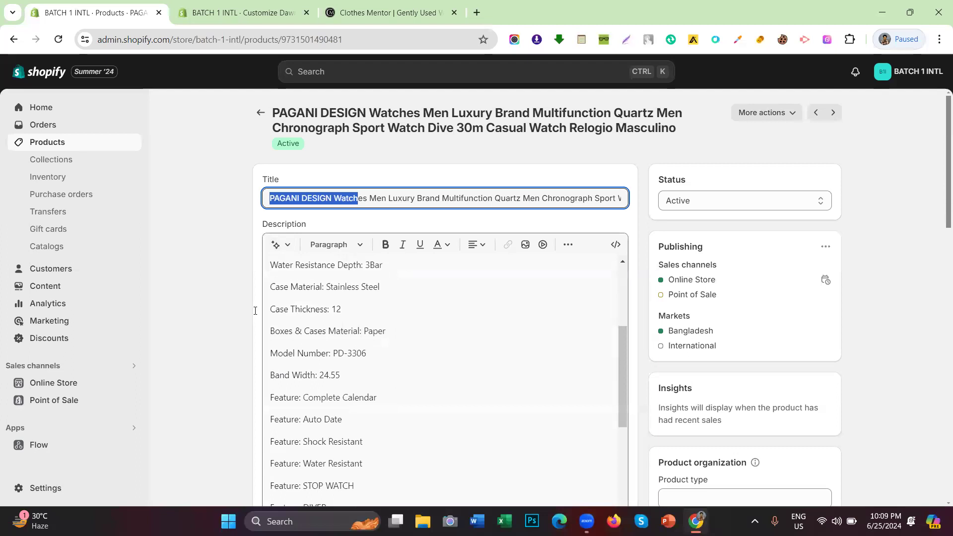
scroll(368, 270, down, 6)
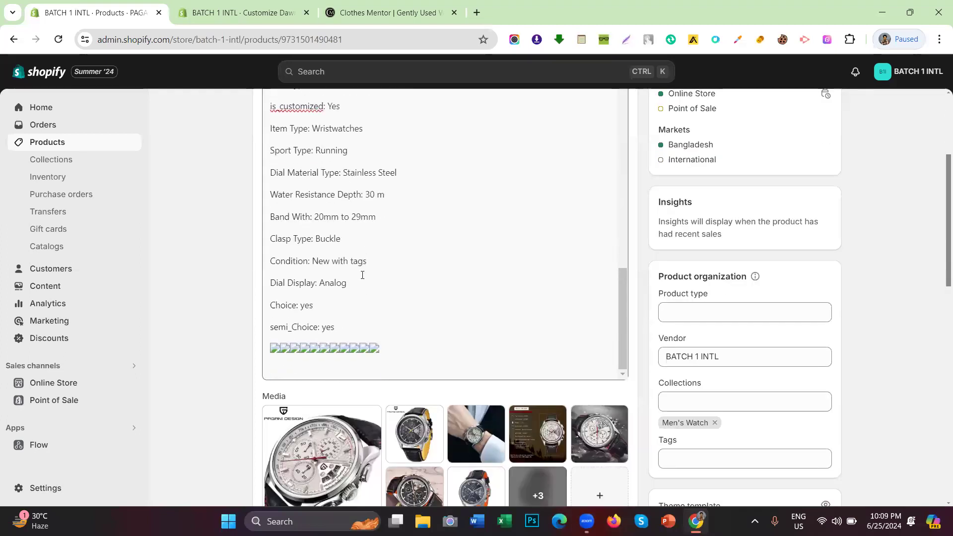
scroll(351, 292, up, 4)
scroll(350, 293, up, 10)
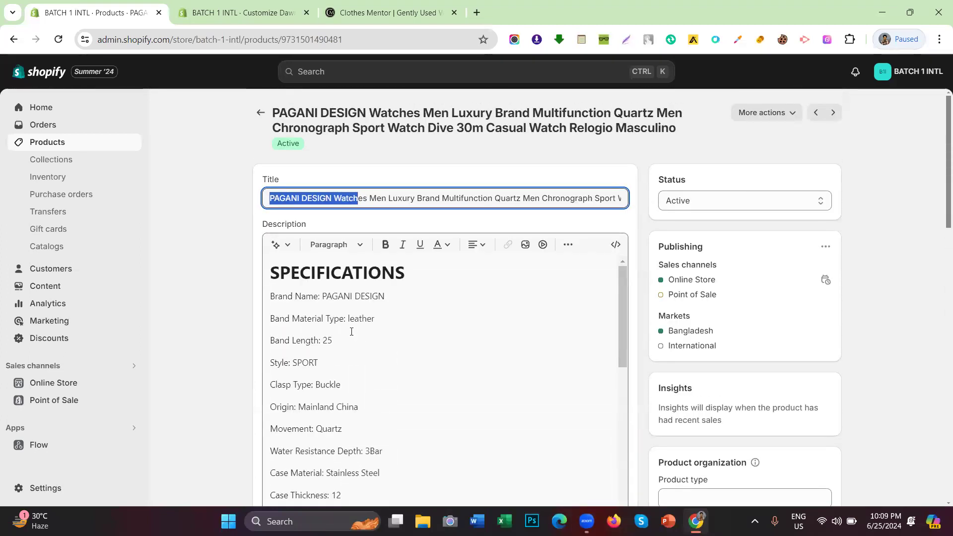
scroll(347, 318, down, 4)
scroll(255, 206, down, 6)
scroll(357, 176, down, 3)
scroll(357, 176, down, 3)
scroll(348, 199, up, 8)
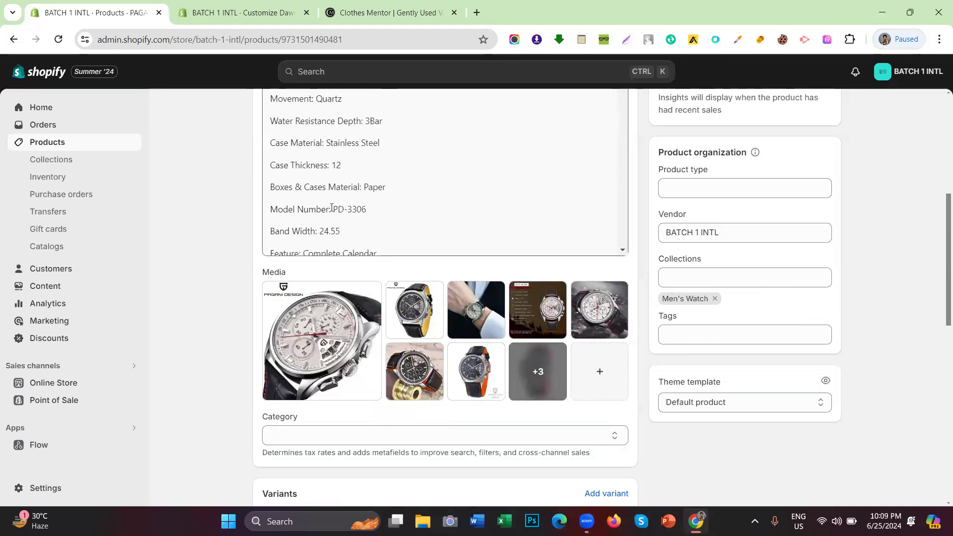
scroll(339, 216, up, 10)
click(243, 13)
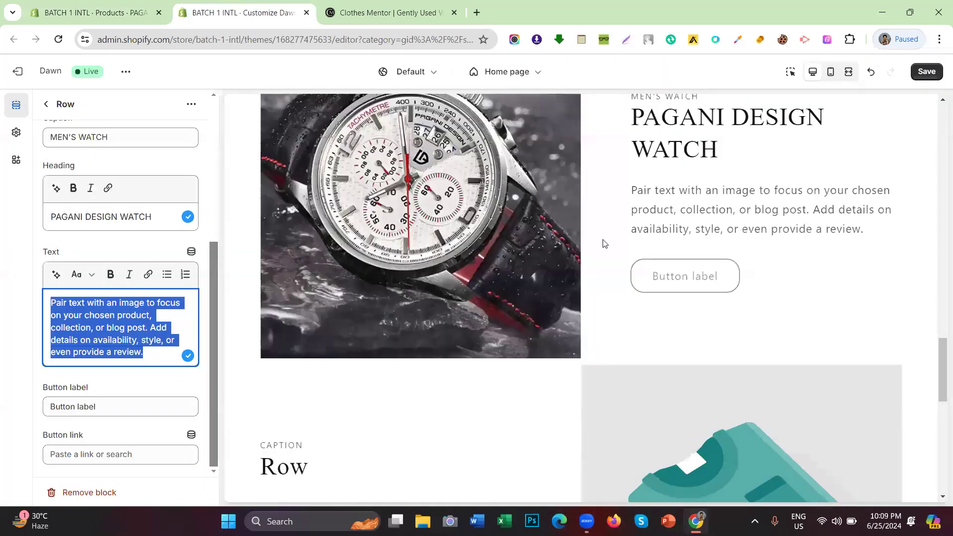
Examine the first row's placeholder text in its settings and compare both Multirow rows in the preview.
scroll(604, 244, up, 3)
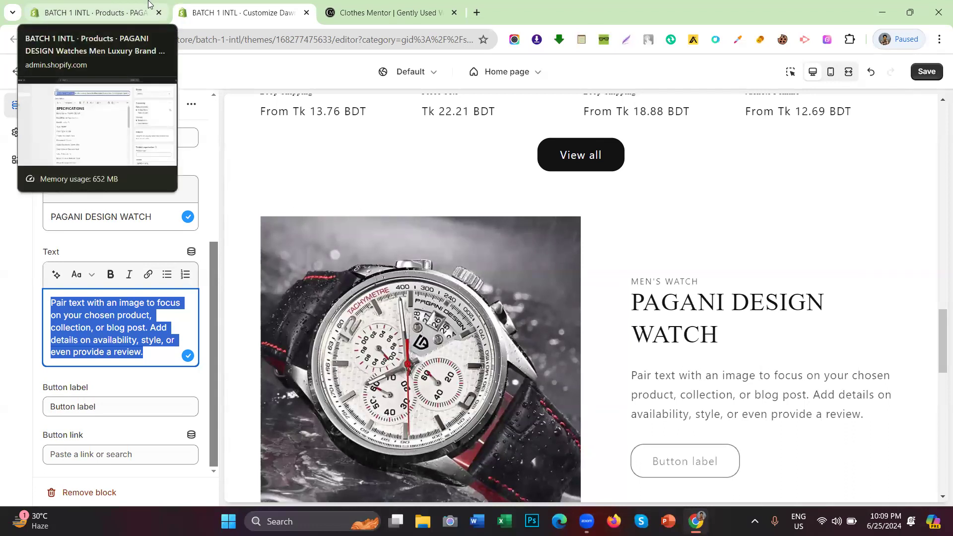
click(68, 245)
scroll(516, 210, down, 2)
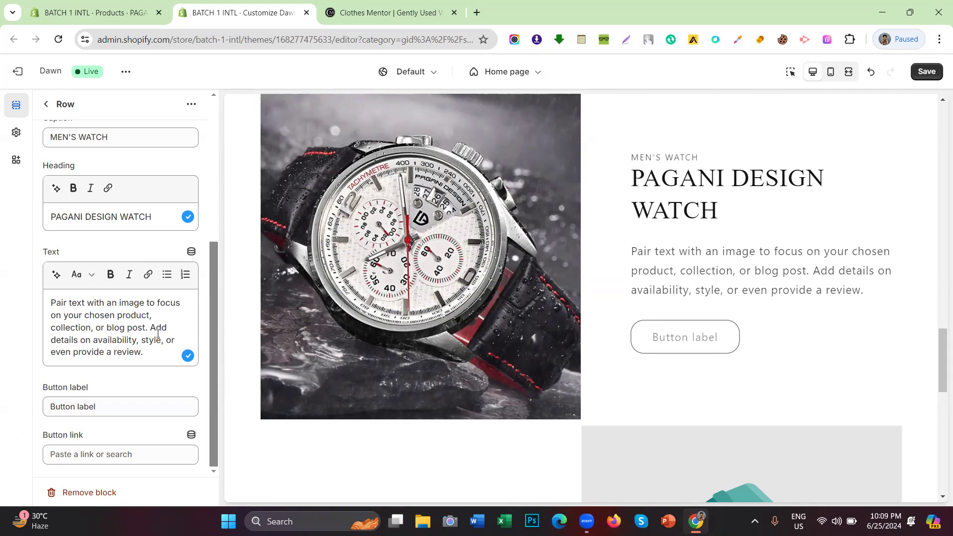
triple_click(153, 353)
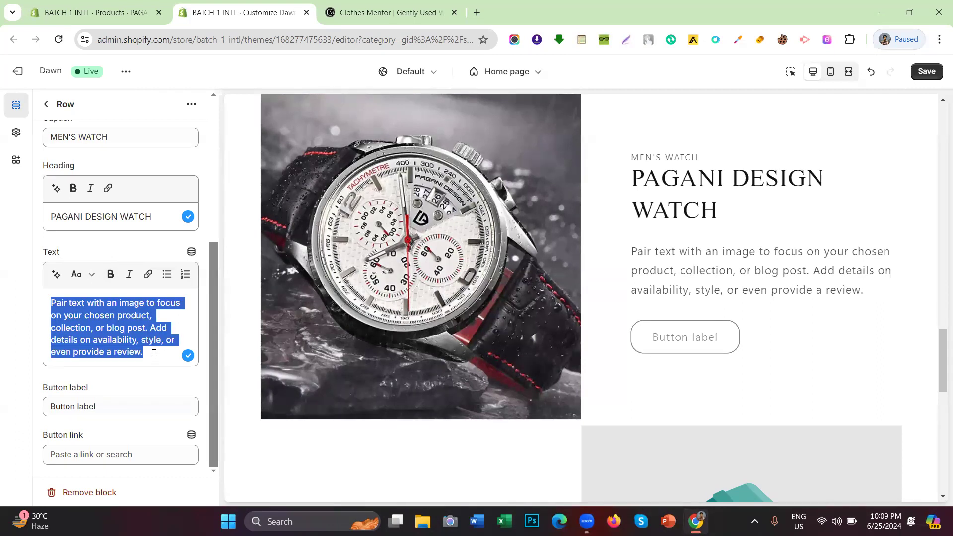
click(154, 353)
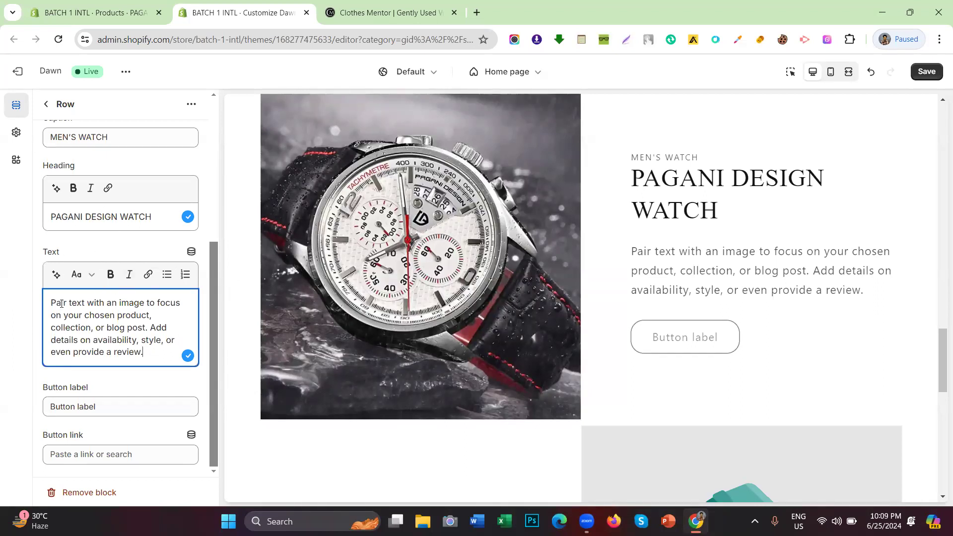
drag(52, 303, 136, 341)
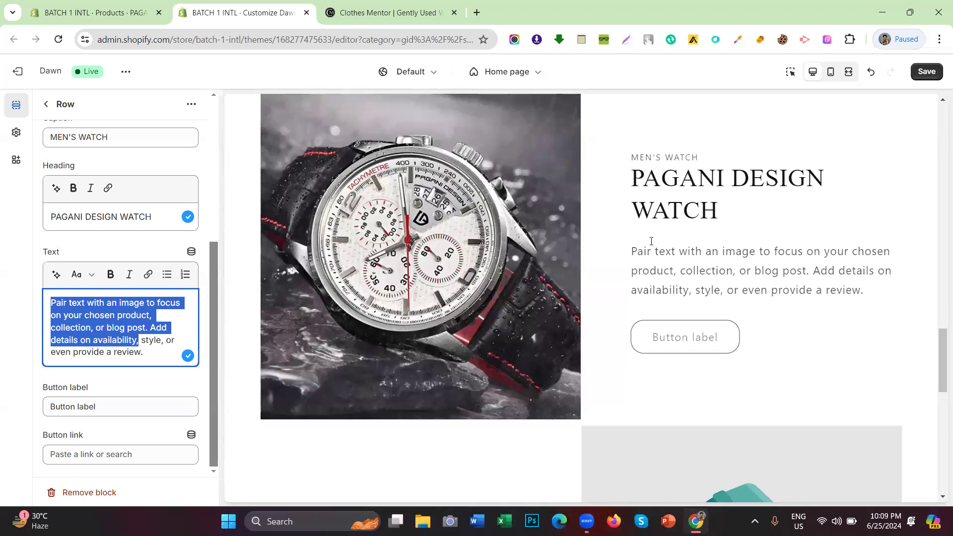
scroll(652, 241, down, 3)
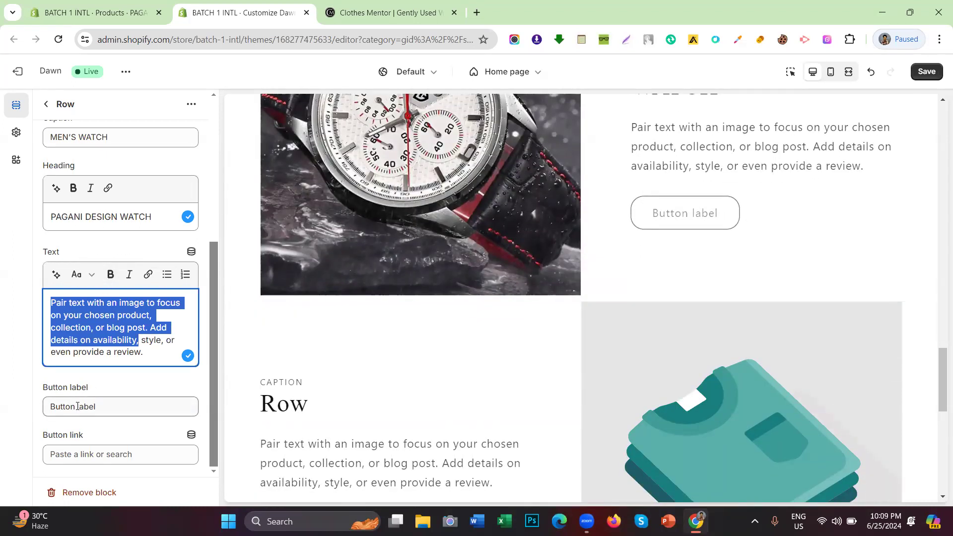
Set the first row's button label to "SHOP NOW".
drag(113, 406, 34, 412)
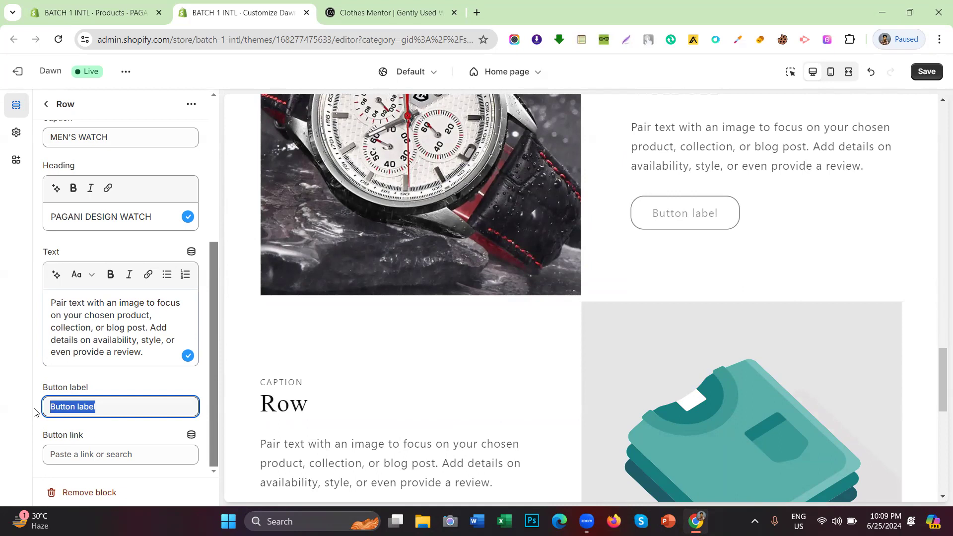
text(SH)
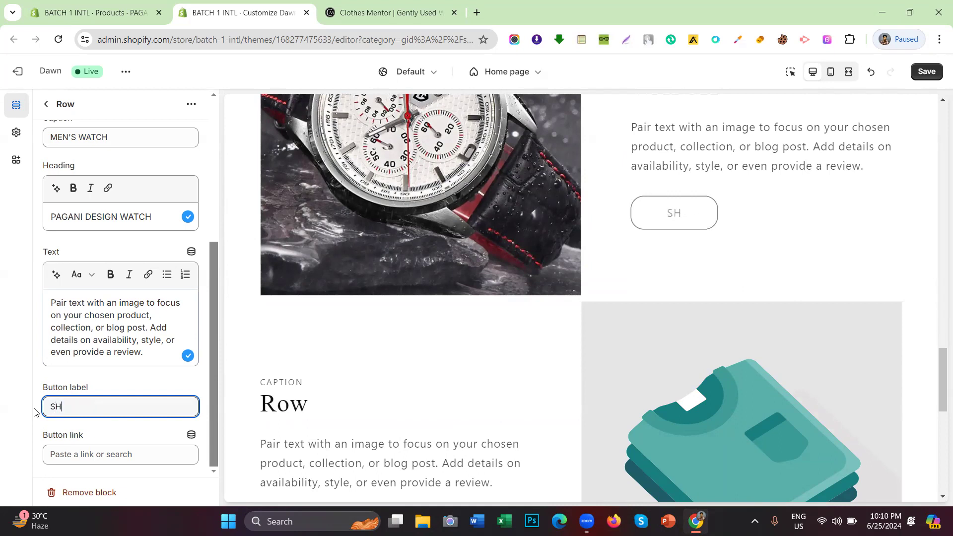
text(OP NOW)
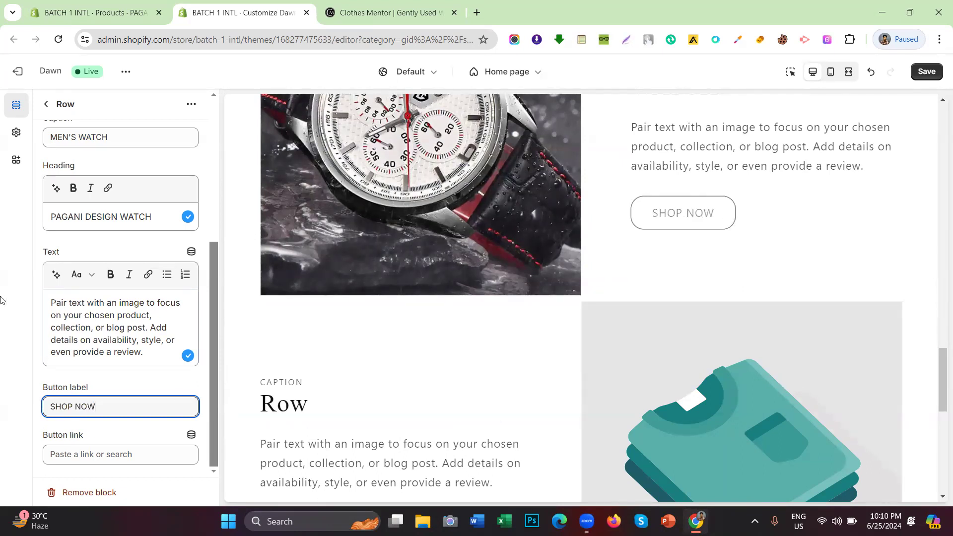
Copy the PAGANI DESIGN product's full title from the store admin for use in the row's button link.
click(77, 455)
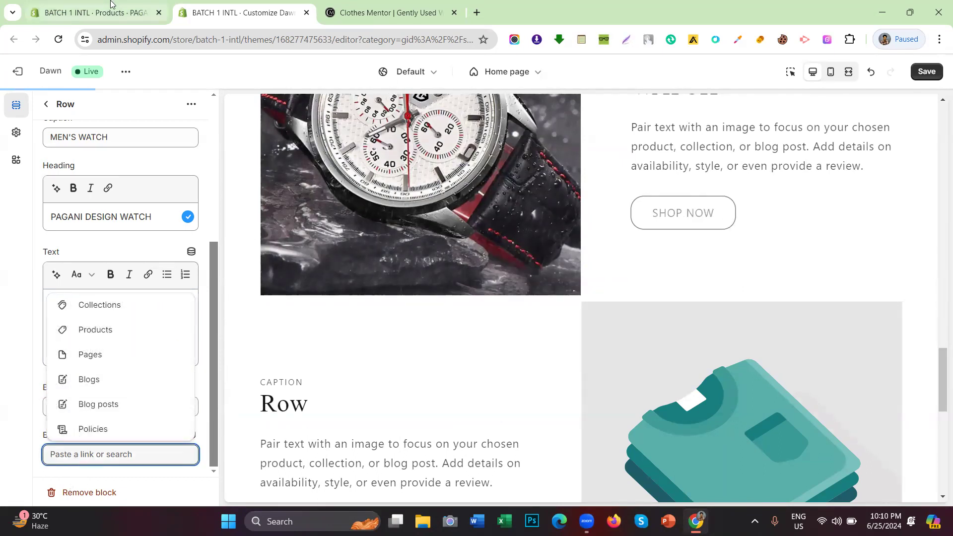
click(94, 12)
triple_click(337, 134)
right_click(336, 132)
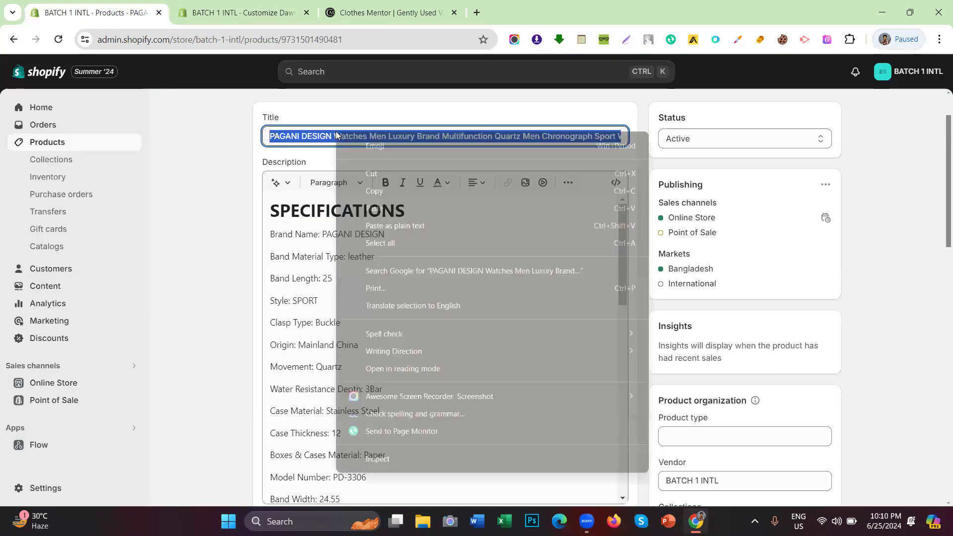
click(356, 191)
Search the button link's products by the copied title and link the row's button to the first PAGANI DESIGN Watches product.
click(238, 12)
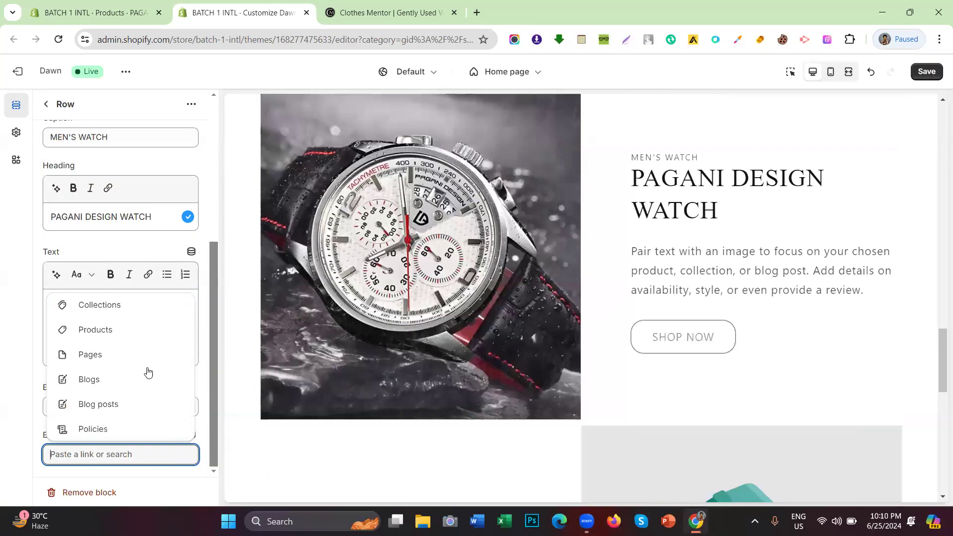
click(106, 327)
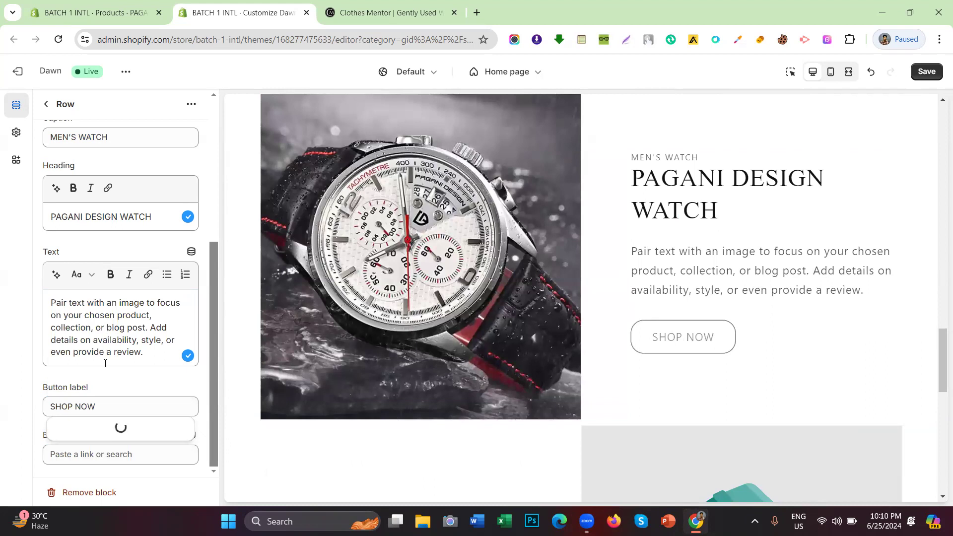
right_click(88, 455)
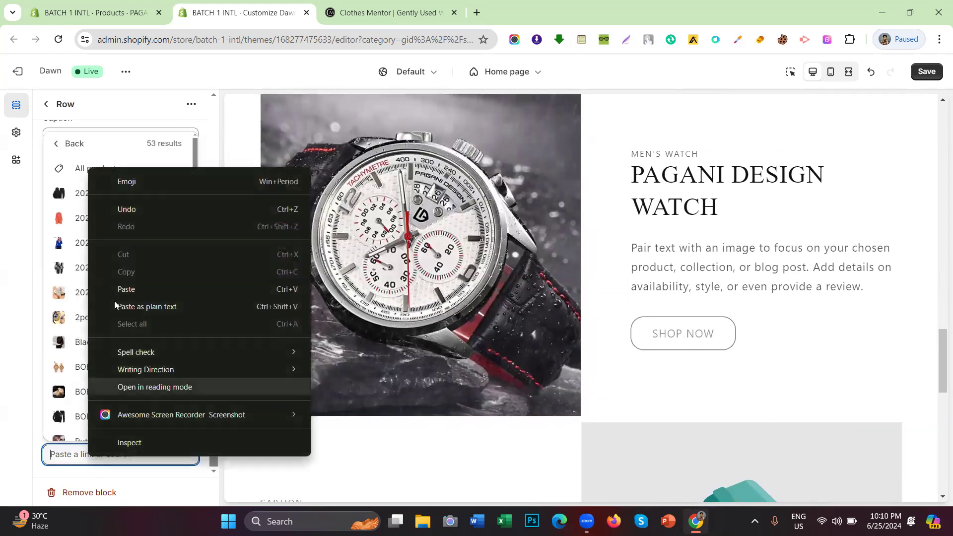
click(127, 288)
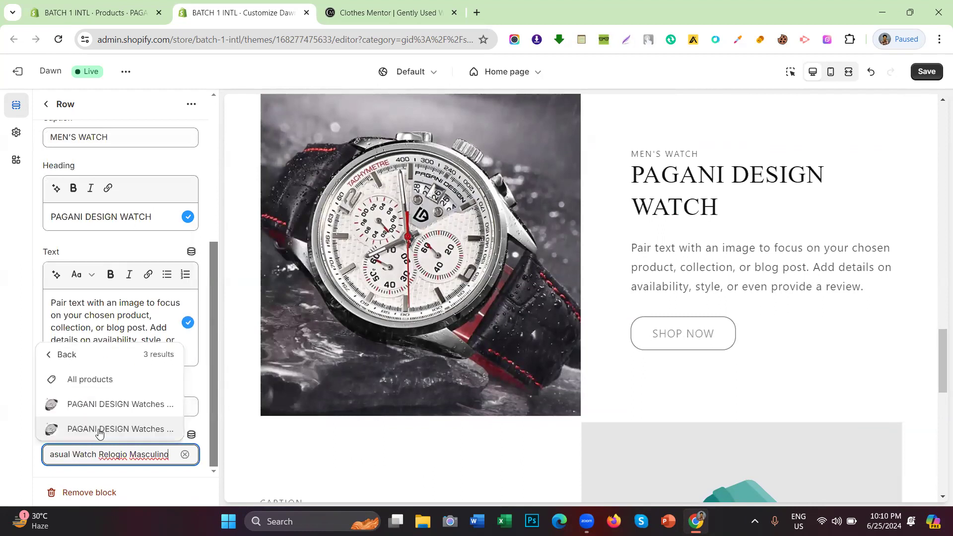
click(100, 404)
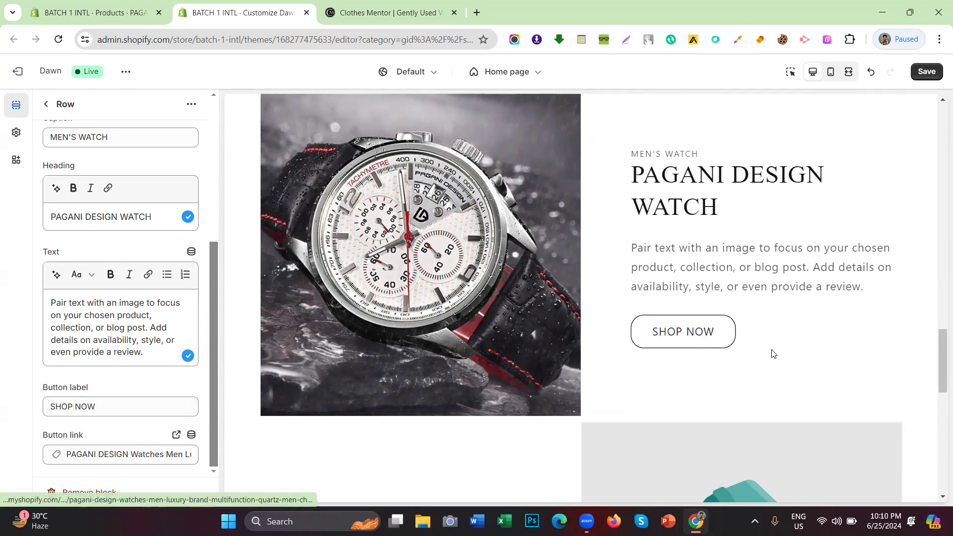
Check the finished first row in the preview, return to the home page's section list and save the theme.
scroll(422, 219, up, 3)
scroll(497, 174, down, 4)
scroll(531, 194, up, 3)
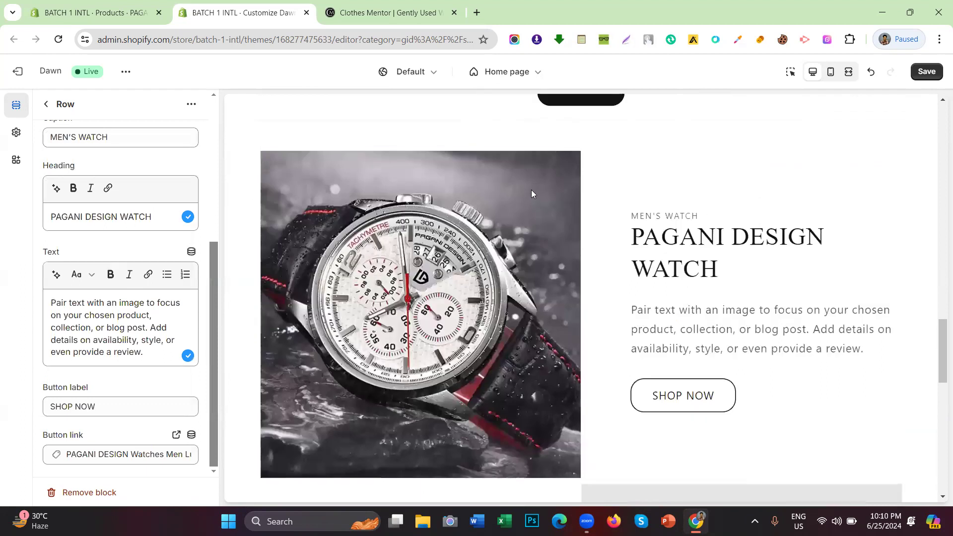
click(46, 105)
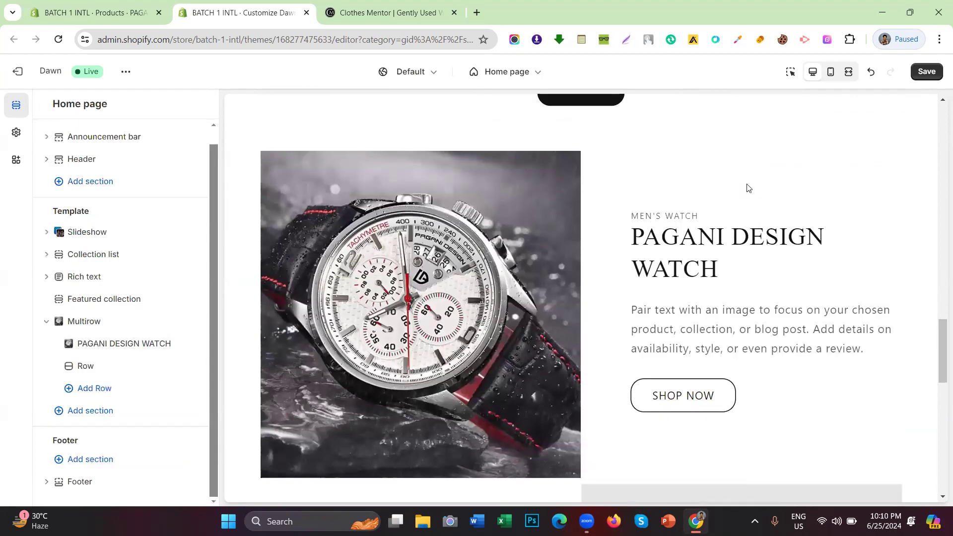
click(926, 72)
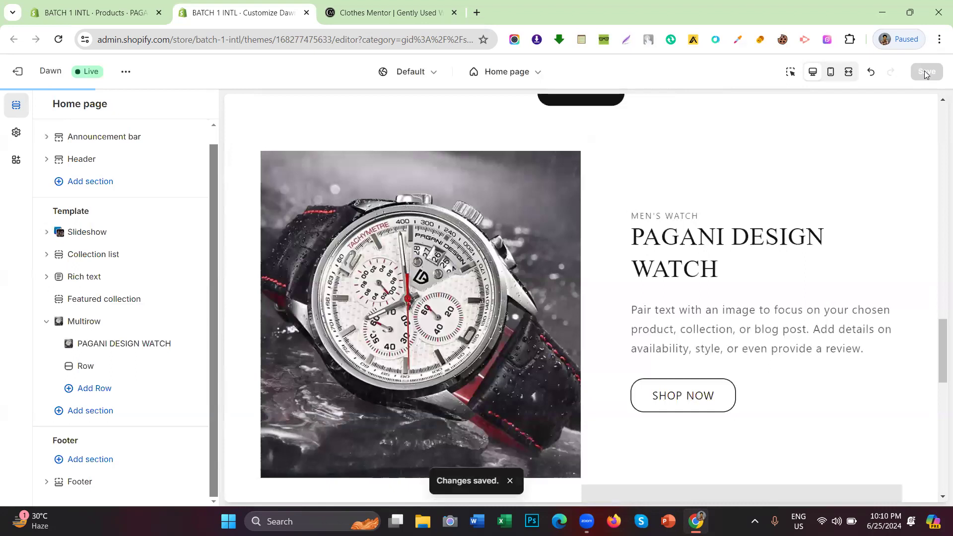
scroll(378, 195, down, 6)
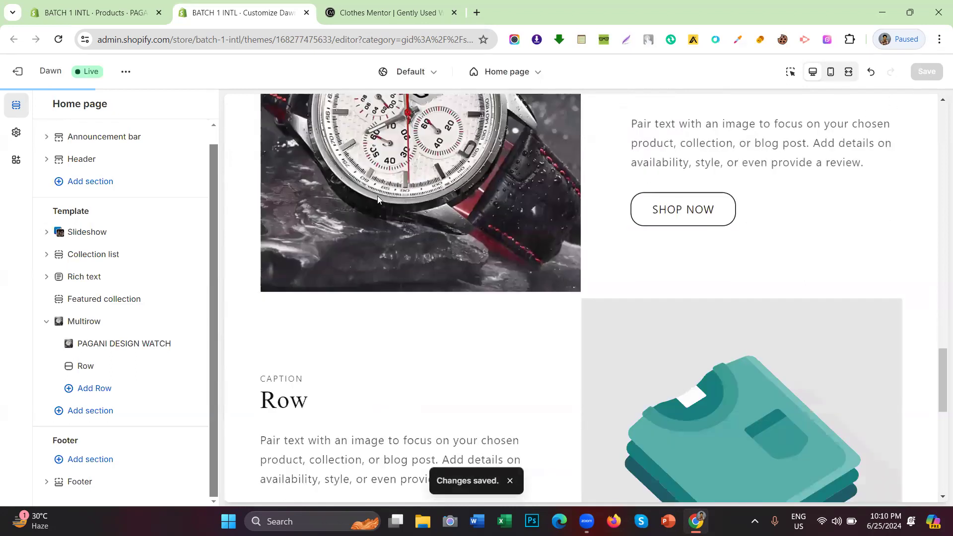
scroll(403, 208, up, 6)
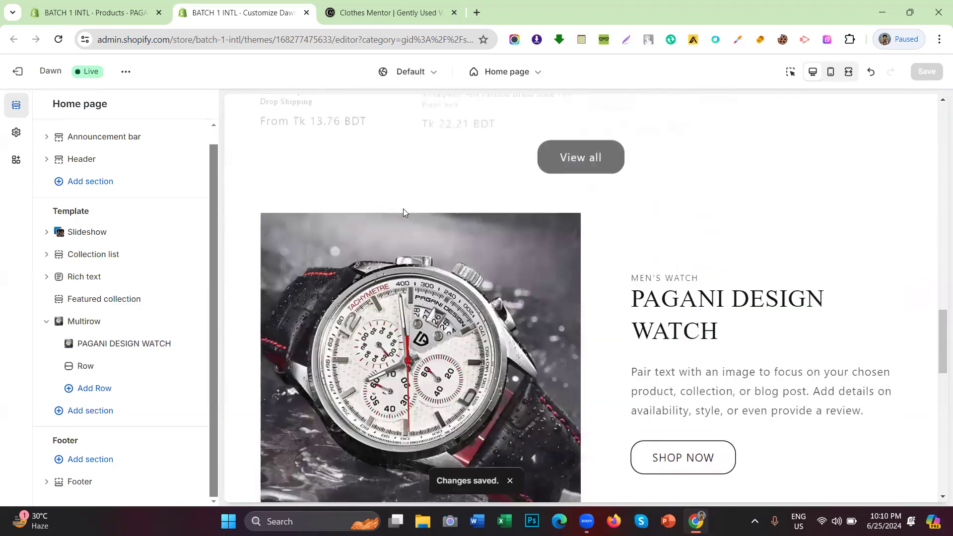
scroll(404, 208, down, 5)
scroll(404, 209, down, 2)
scroll(404, 208, up, 2)
click(153, 4)
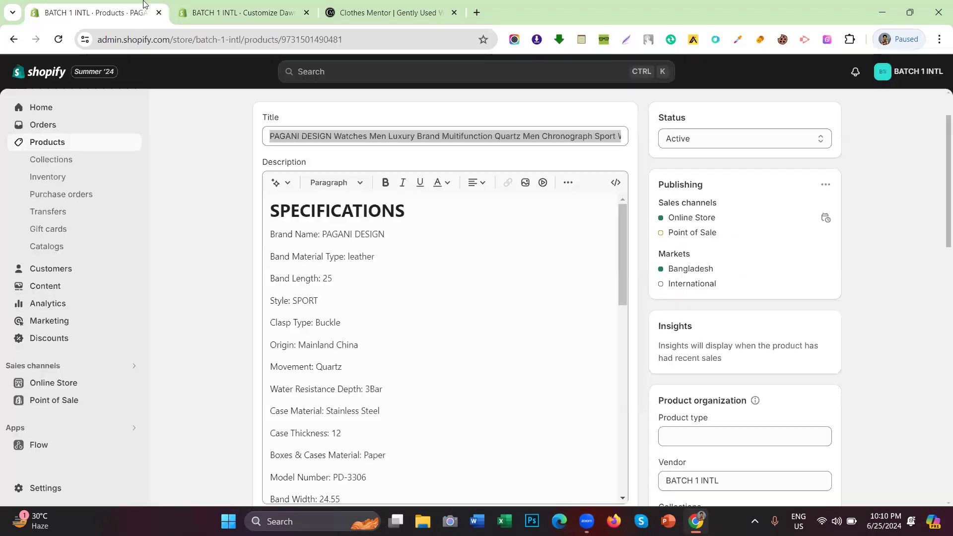
scroll(256, 124, up, 2)
click(258, 112)
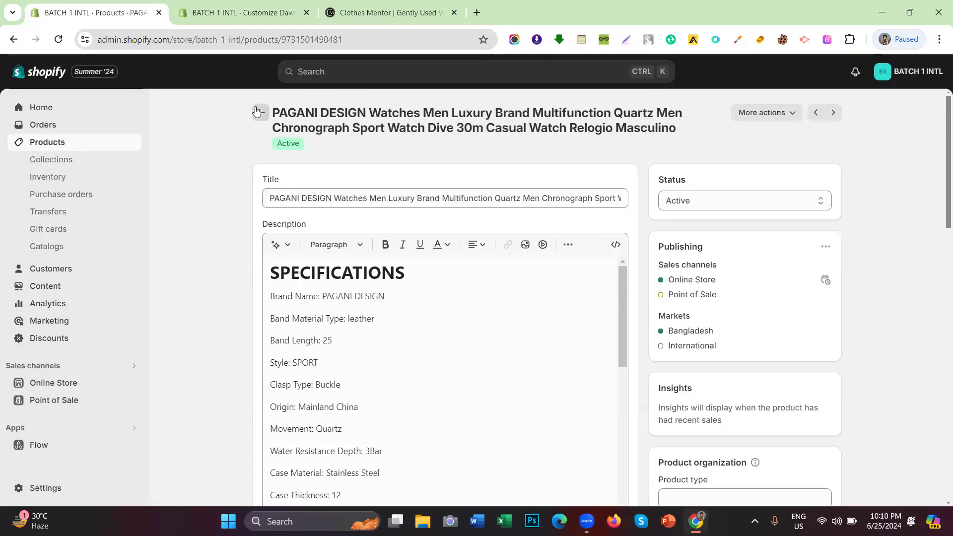
click(94, 169)
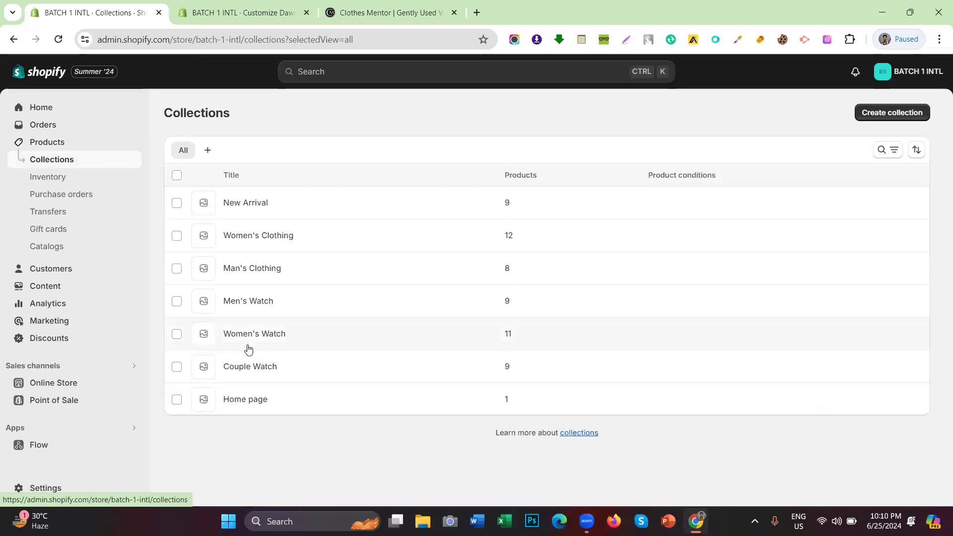
click(247, 338)
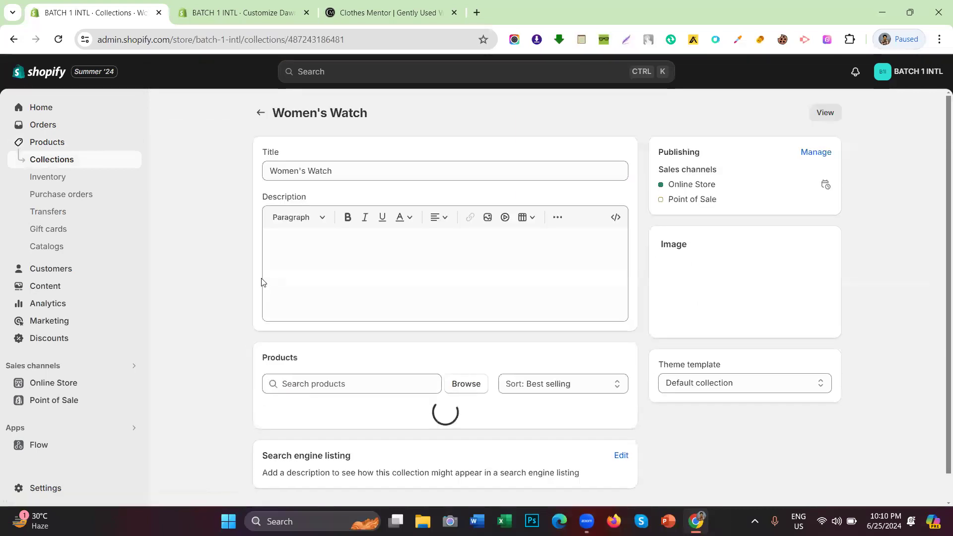
scroll(262, 280, down, 1)
scroll(264, 280, down, 3)
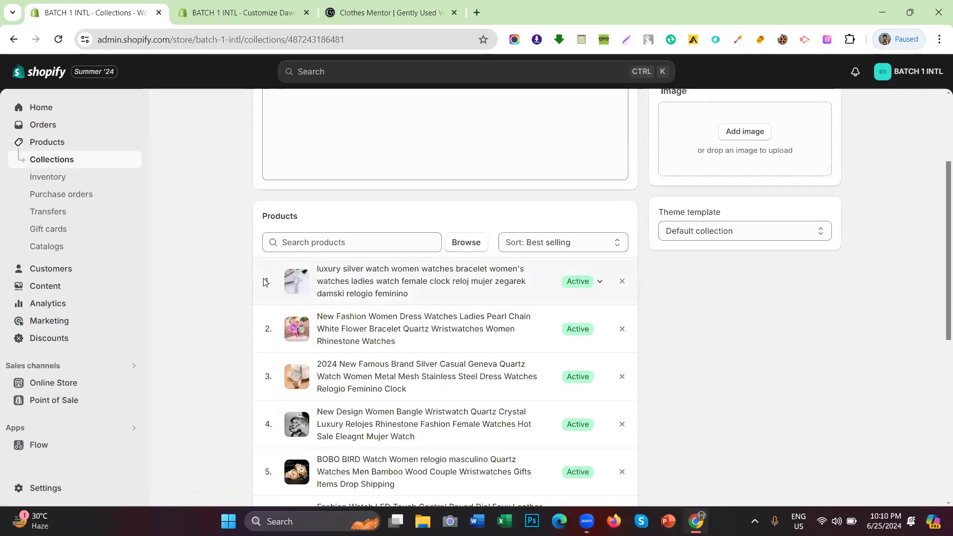
scroll(264, 282, down, 1)
scroll(264, 282, down, 2)
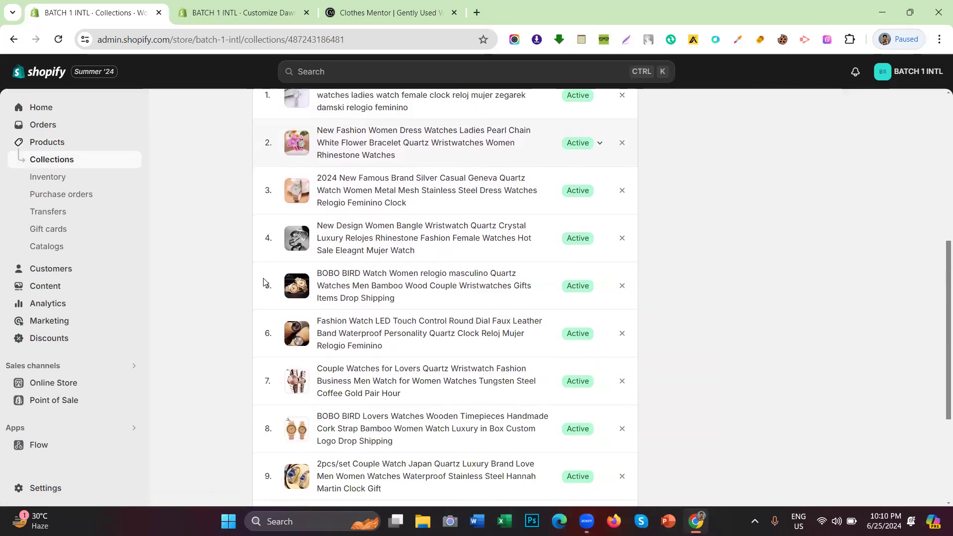
scroll(264, 282, down, 3)
scroll(264, 282, up, 10)
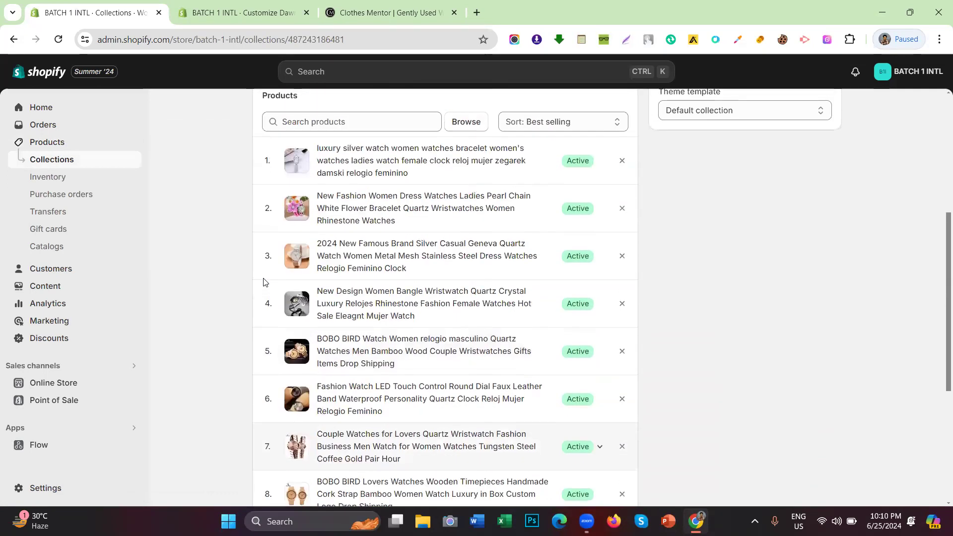
Open the 2024 Geneva quartz women's watch product and copy the file name of its fourth media image.
scroll(263, 282, down, 5)
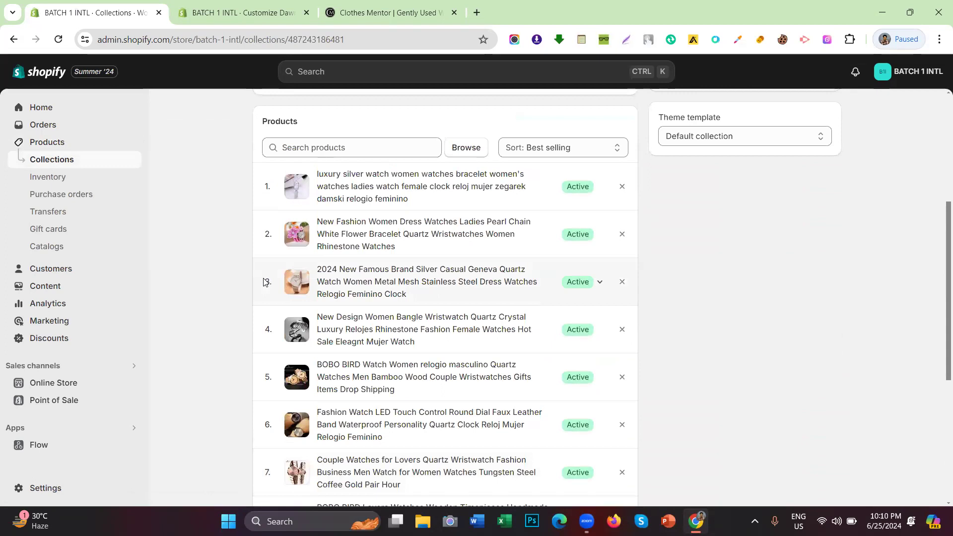
click(443, 277)
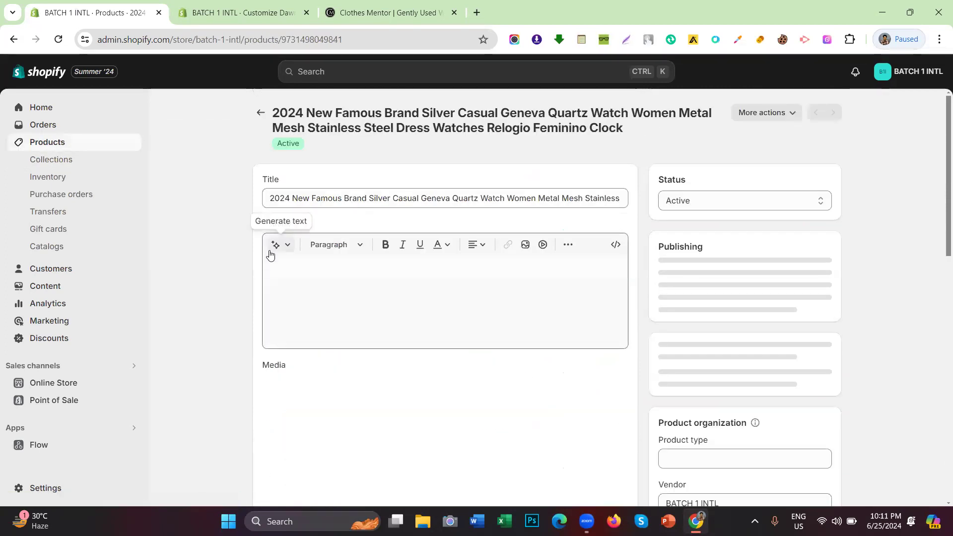
scroll(241, 261, down, 9)
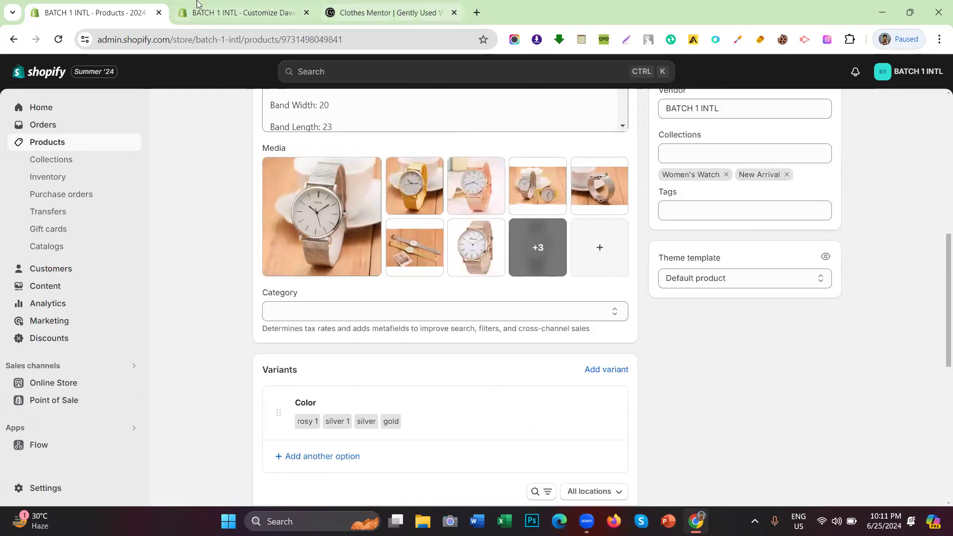
click(533, 183)
drag(752, 113, 906, 113)
right_click(805, 114)
click(765, 126)
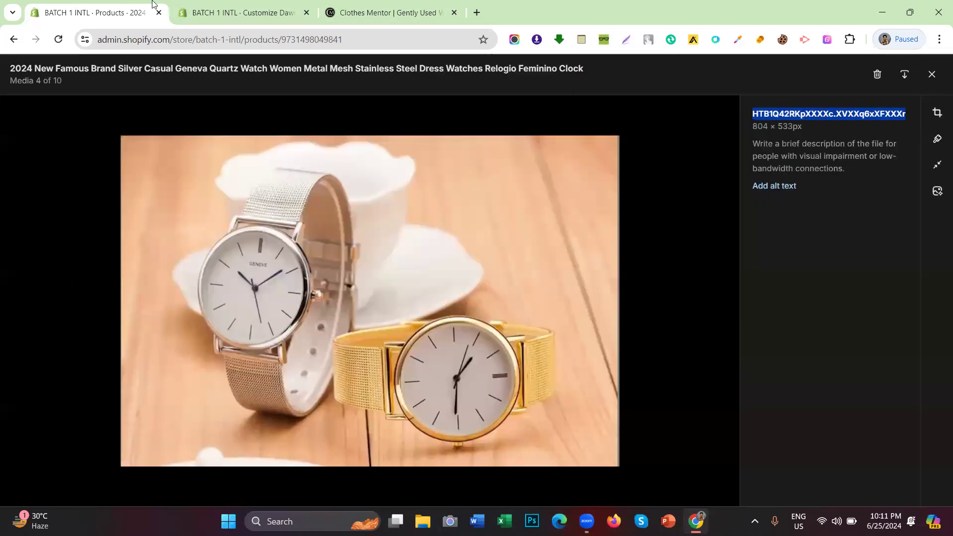
Set the second Multirow row's image in the theme editor to the women's watch picture found by the copied file name.
click(257, 4)
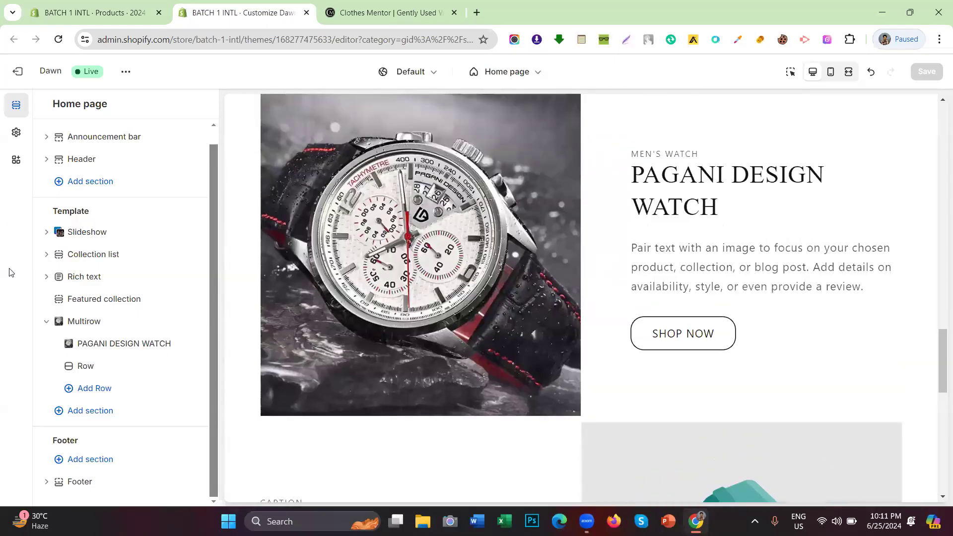
click(79, 366)
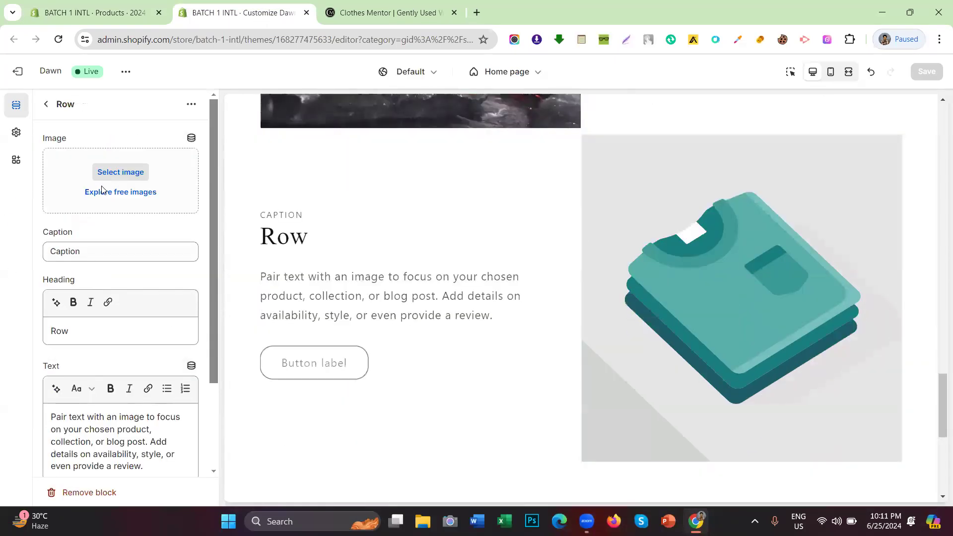
click(182, 159)
right_click(265, 122)
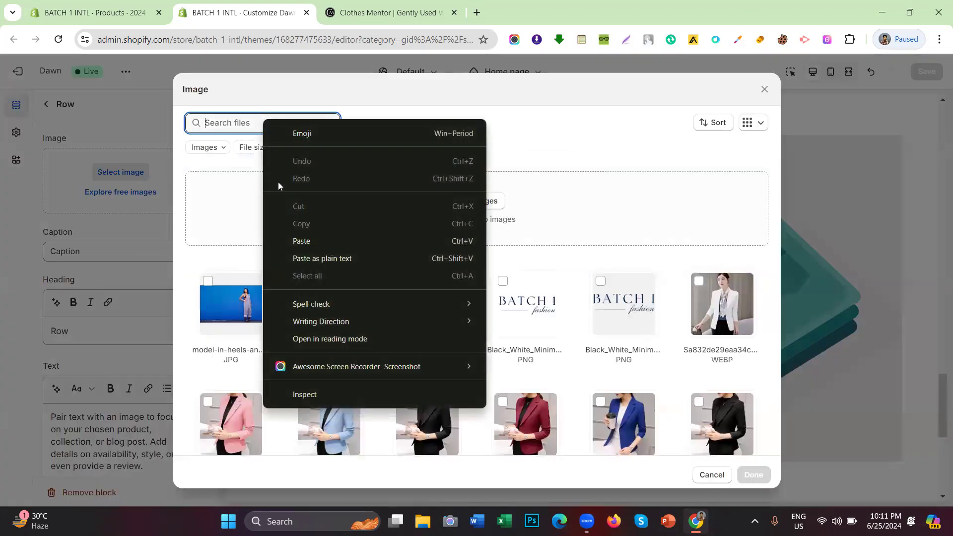
click(302, 241)
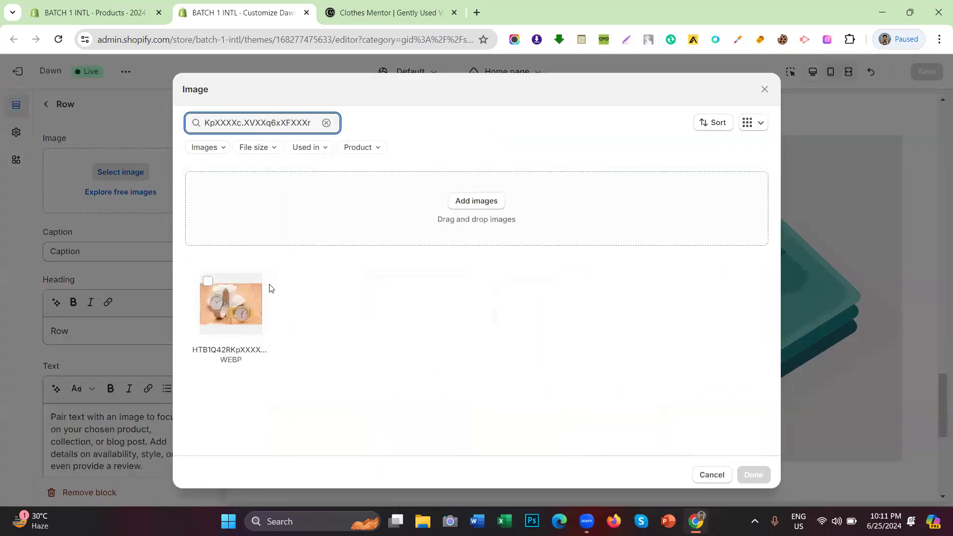
click(267, 287)
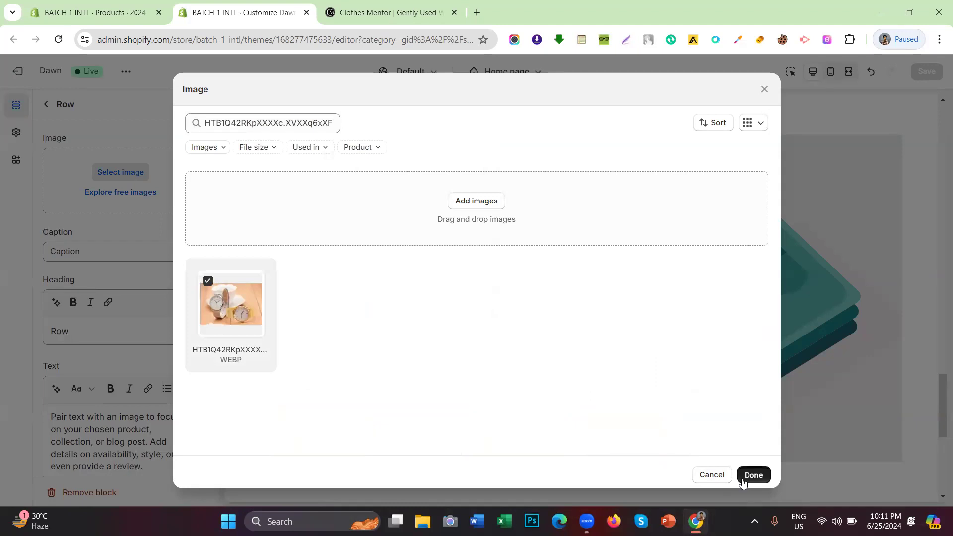
click(743, 481)
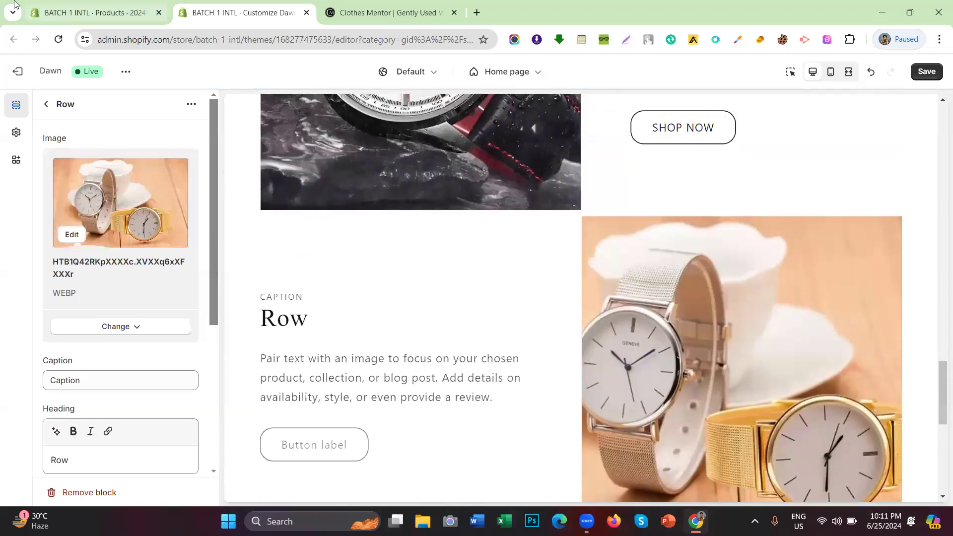
Close the product's media viewer and compare the two Multirow rows in the home page preview.
click(74, 10)
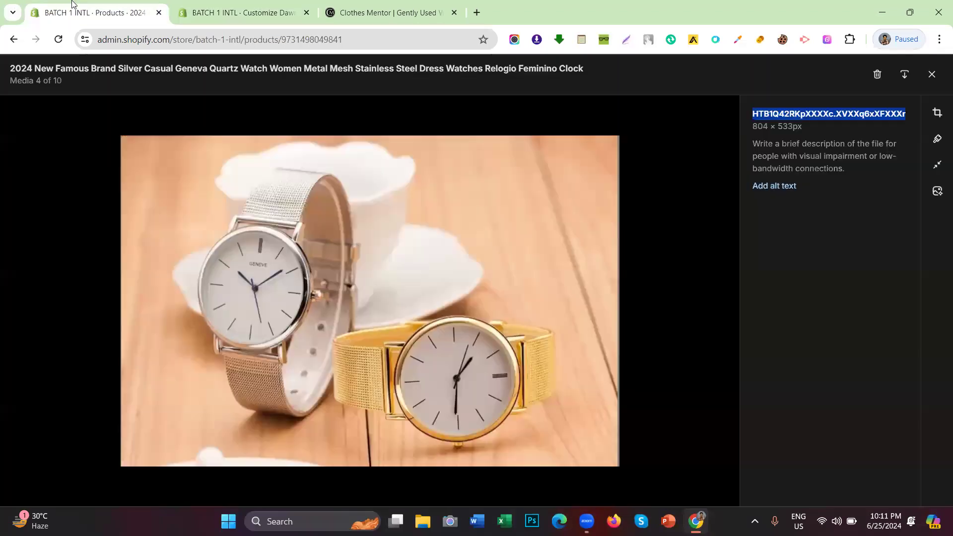
click(931, 74)
click(238, 12)
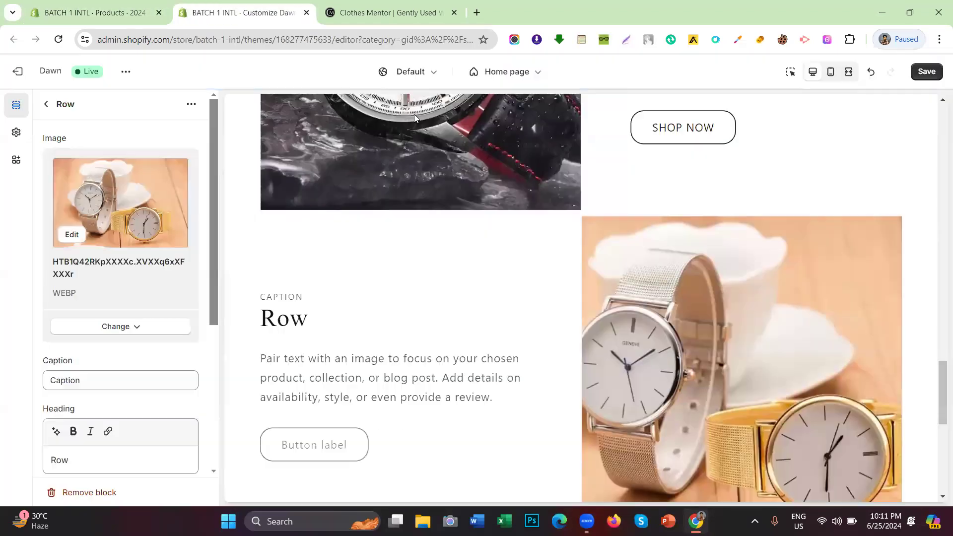
scroll(469, 293, up, 15)
scroll(469, 292, down, 19)
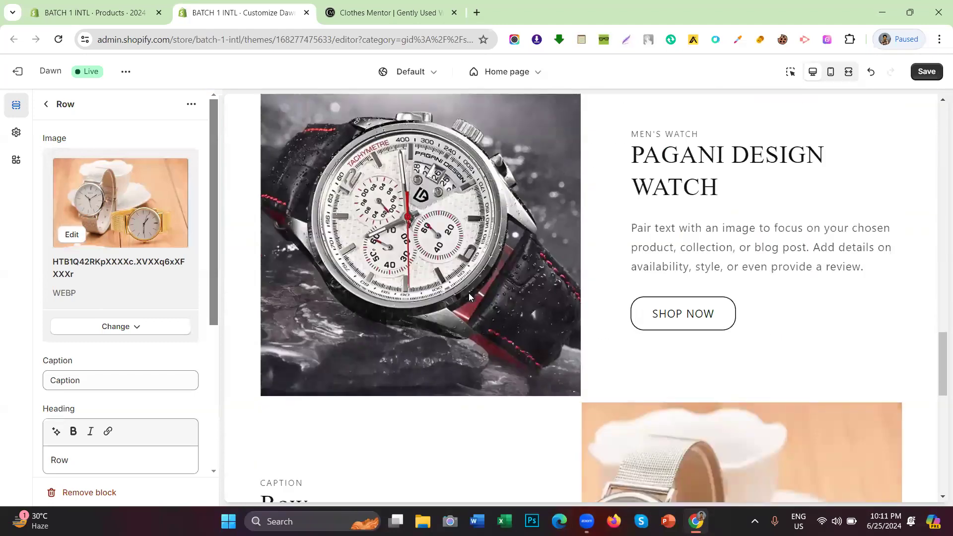
scroll(474, 291, up, 5)
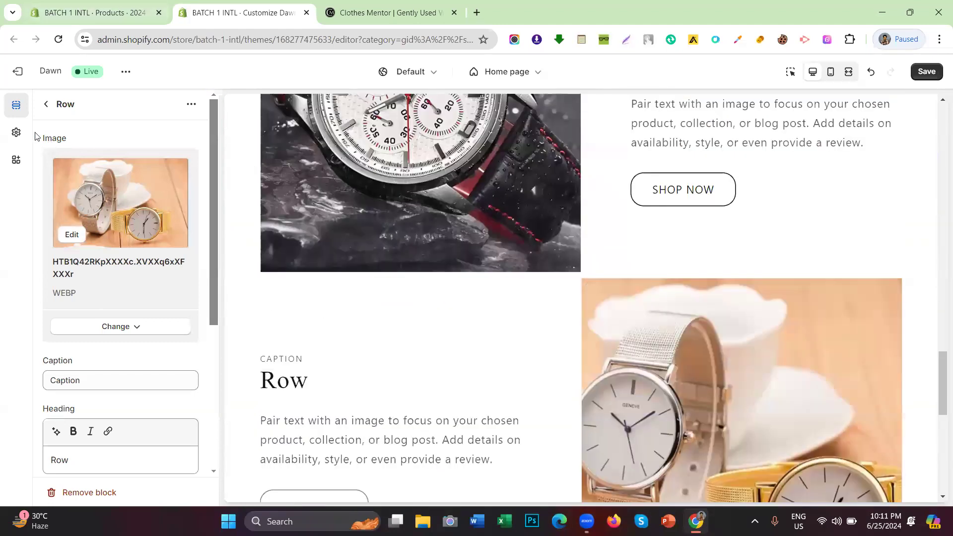
click(91, 185)
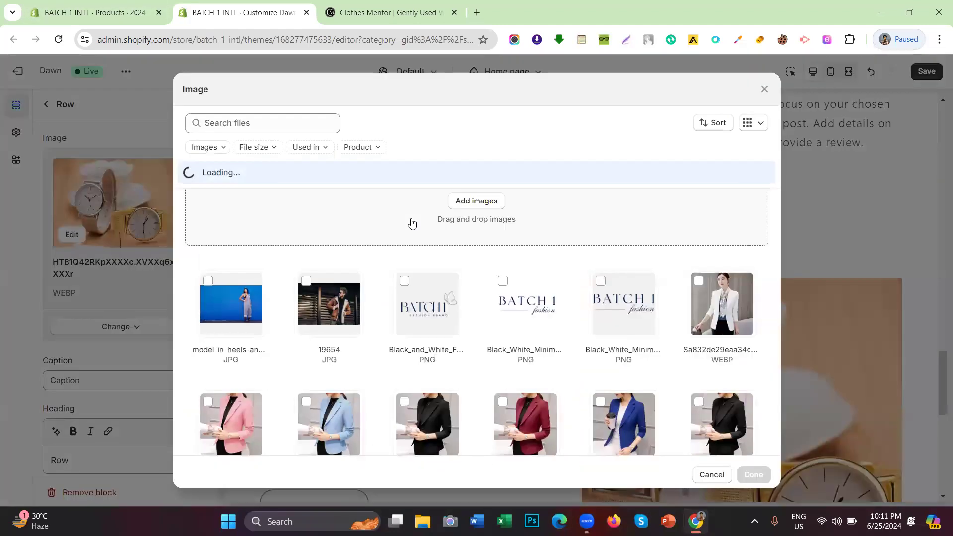
scroll(399, 255, down, 3)
click(144, 17)
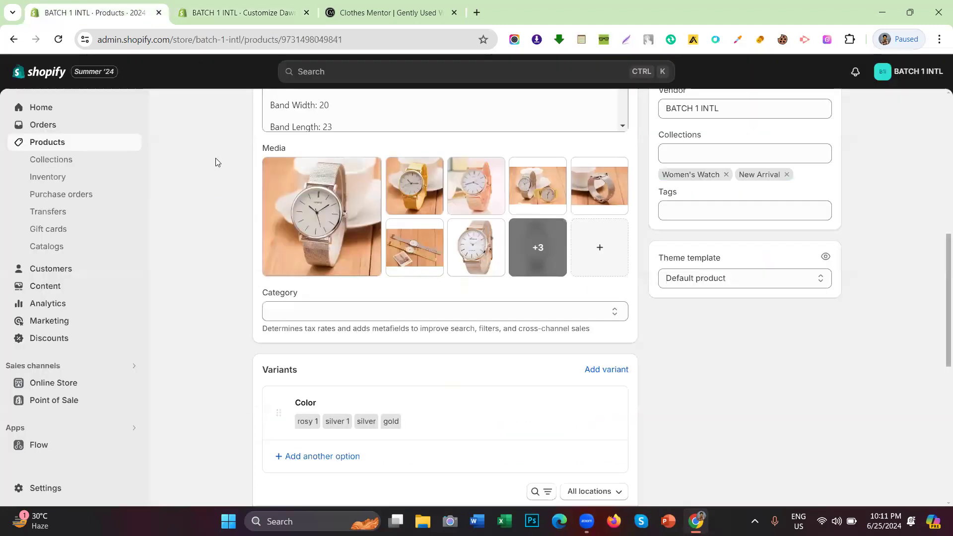
scroll(215, 158, up, 5)
click(41, 147)
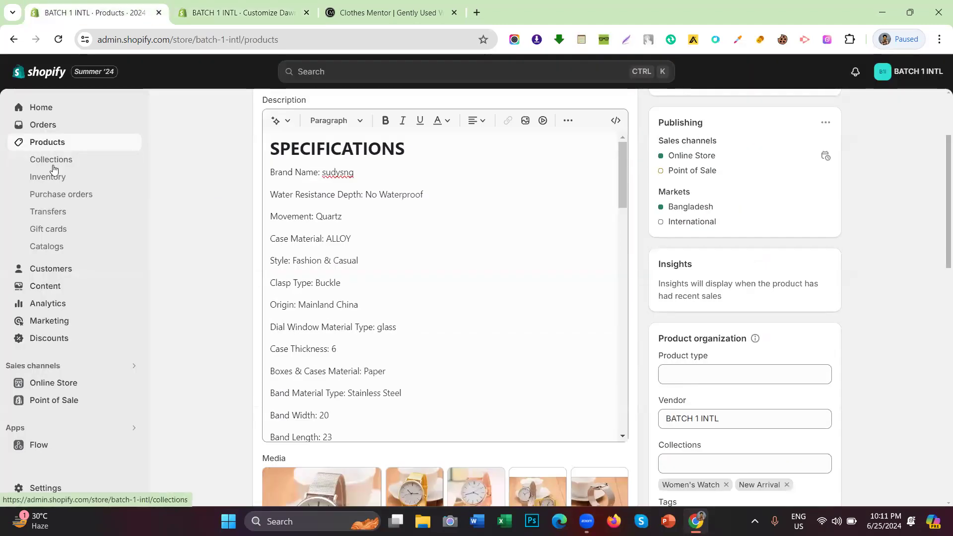
click(54, 168)
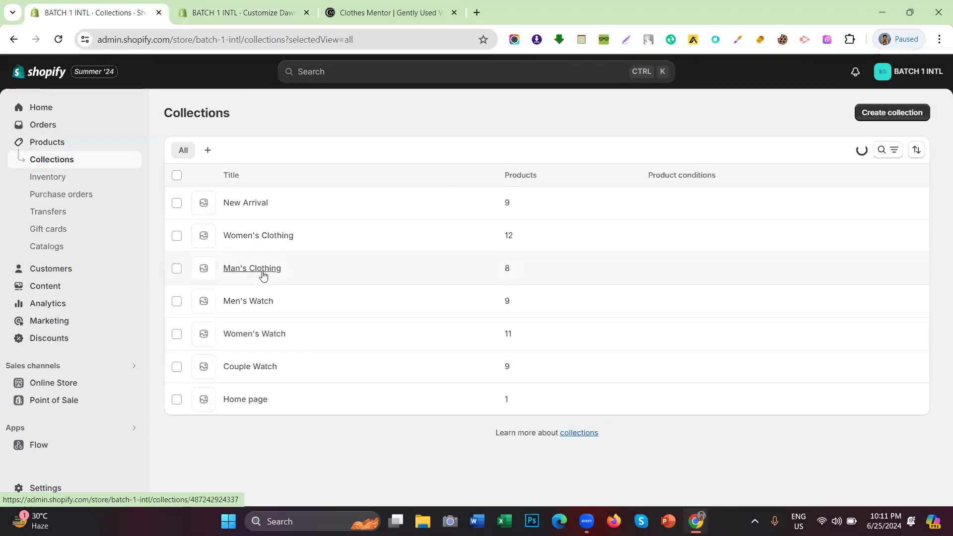
click(259, 304)
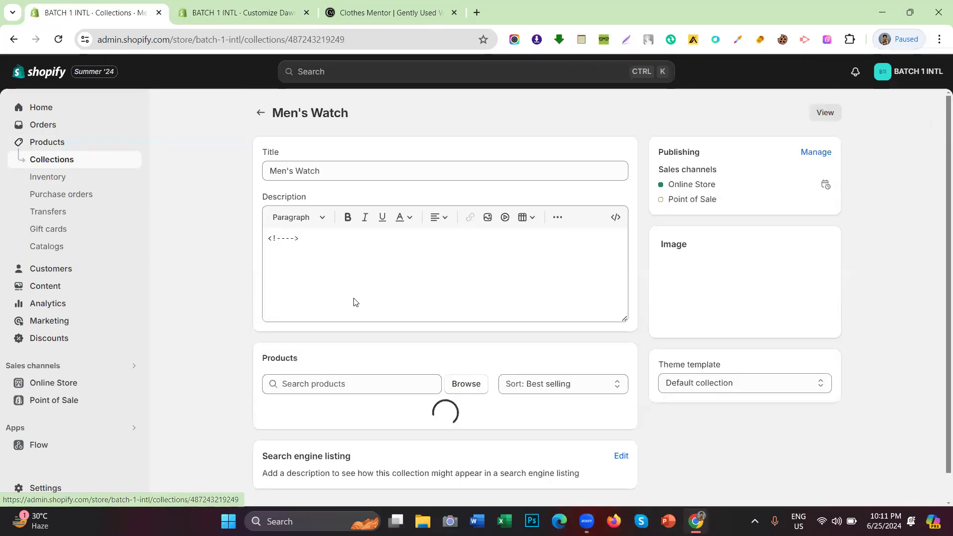
Open the Oulm Designer Brand Luxury Watches product and copy the file name of its second media image.
scroll(362, 292, down, 5)
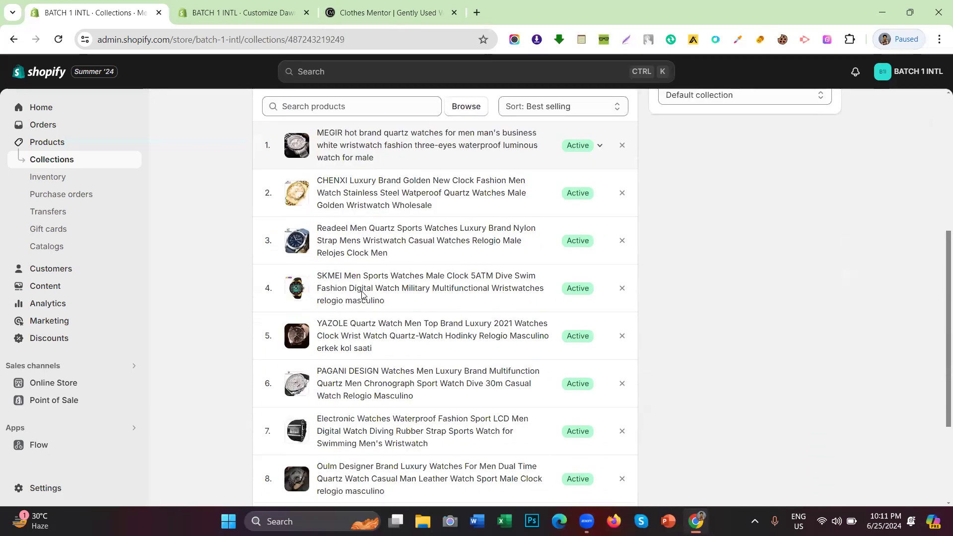
scroll(362, 294, down, 3)
click(386, 330)
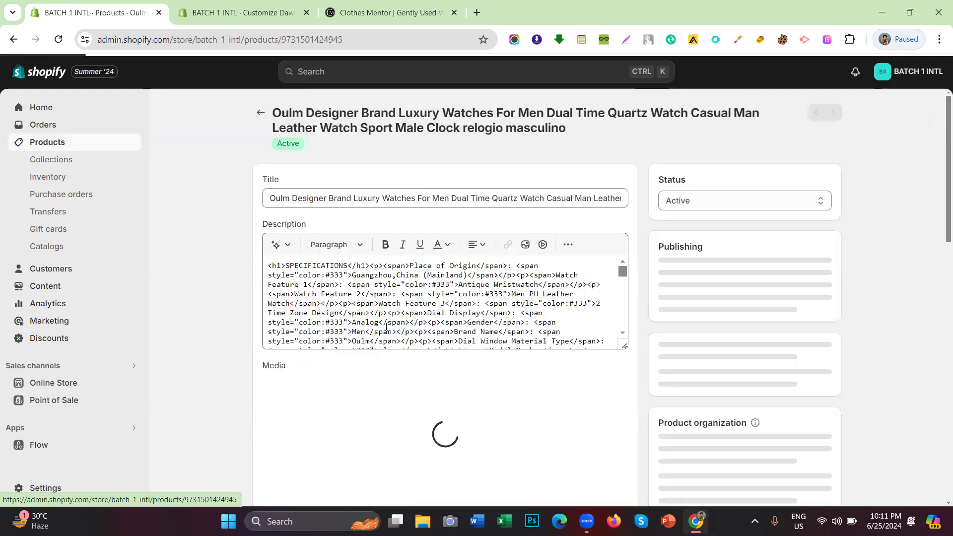
scroll(278, 256, down, 3)
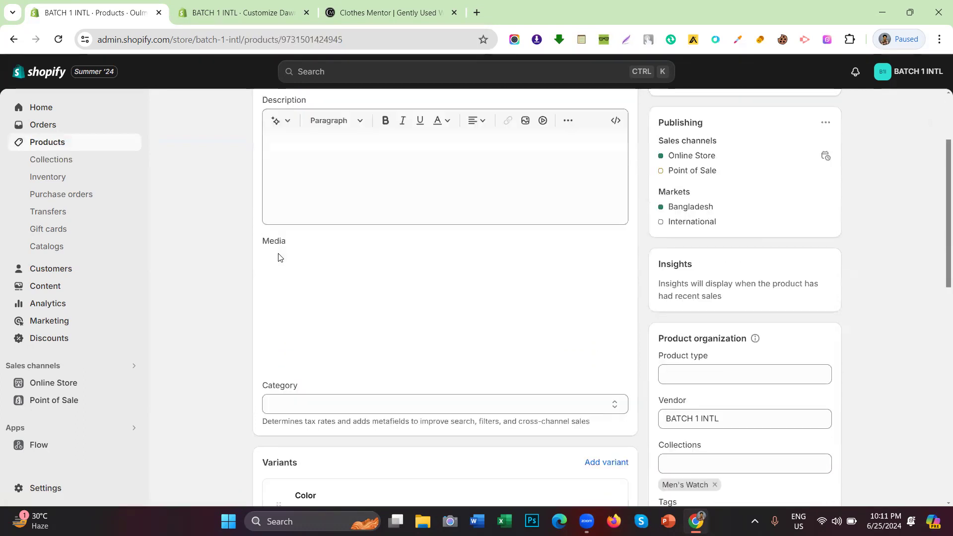
scroll(279, 257, down, 3)
scroll(214, 245, down, 5)
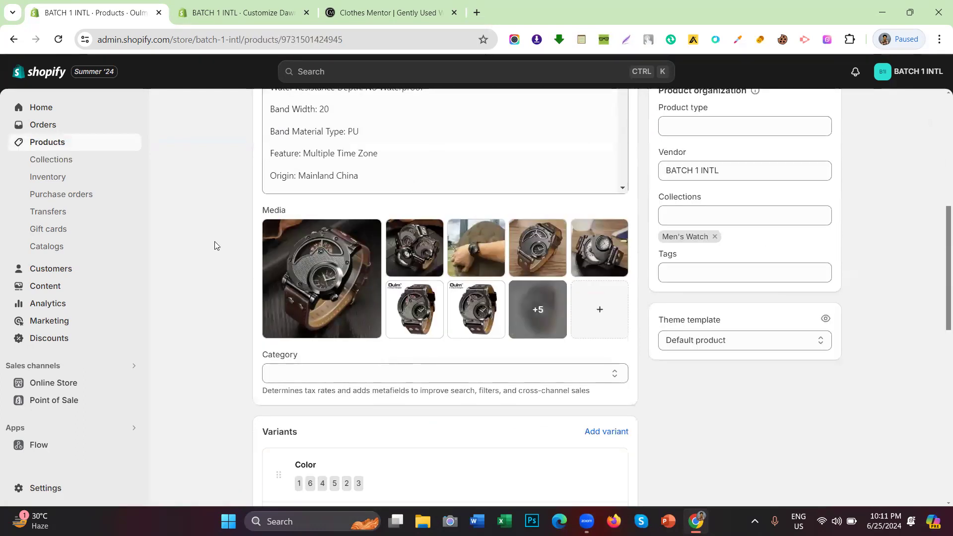
click(437, 237)
double_click(818, 114)
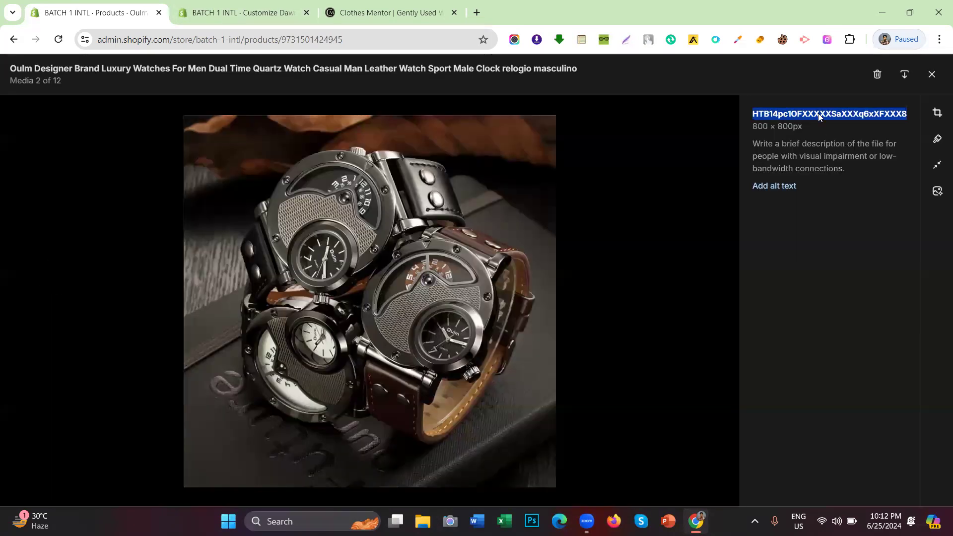
right_click(818, 114)
click(732, 130)
Find the copied file name in the theme editor's image files and set the first match as the second row's image.
click(248, 13)
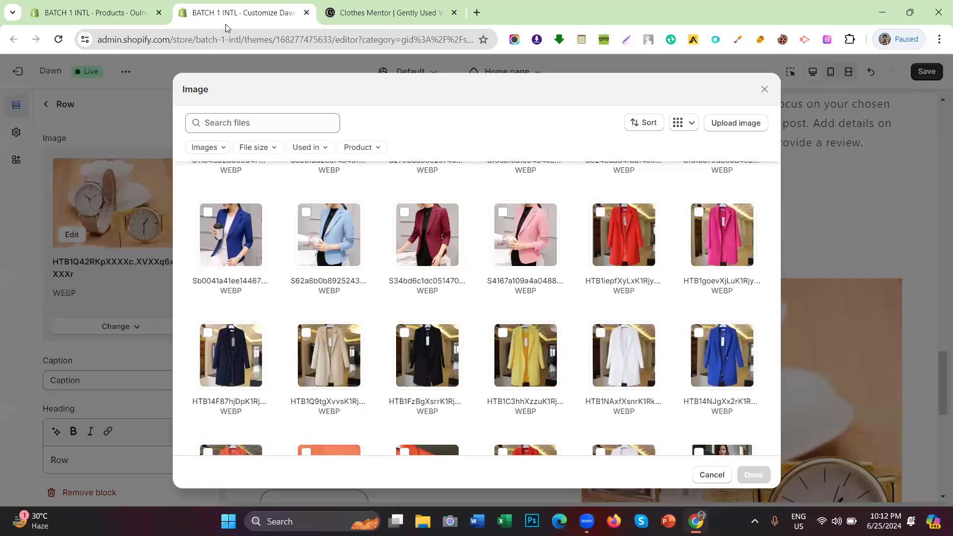
right_click(268, 122)
click(303, 244)
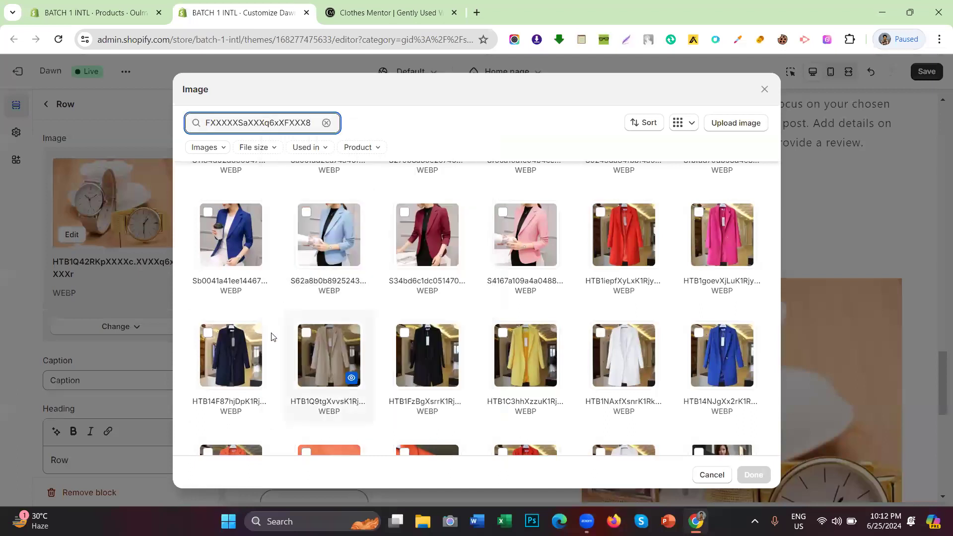
click(237, 306)
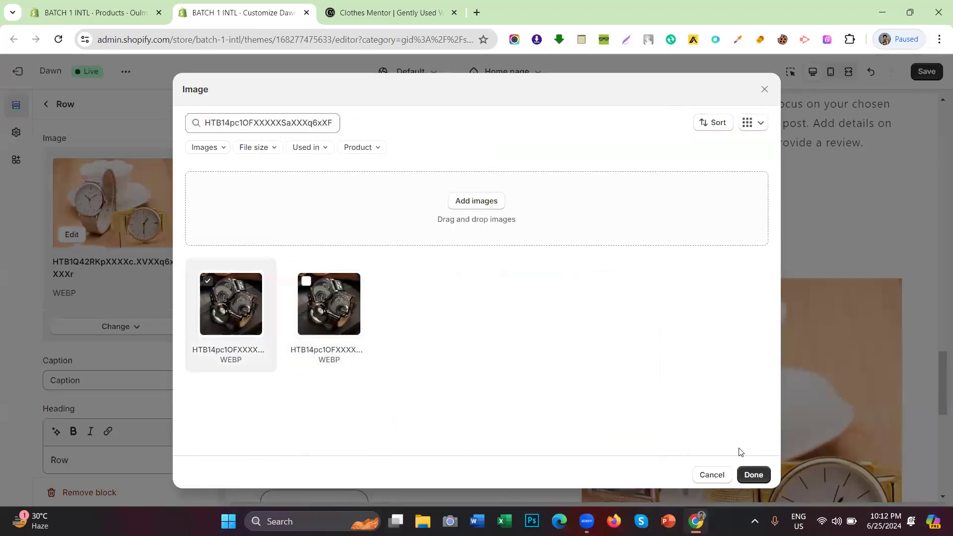
click(752, 474)
Close the Oulm product's media viewer and copy "Oulm Designer Brand Luxury Watche" from its title.
click(127, 4)
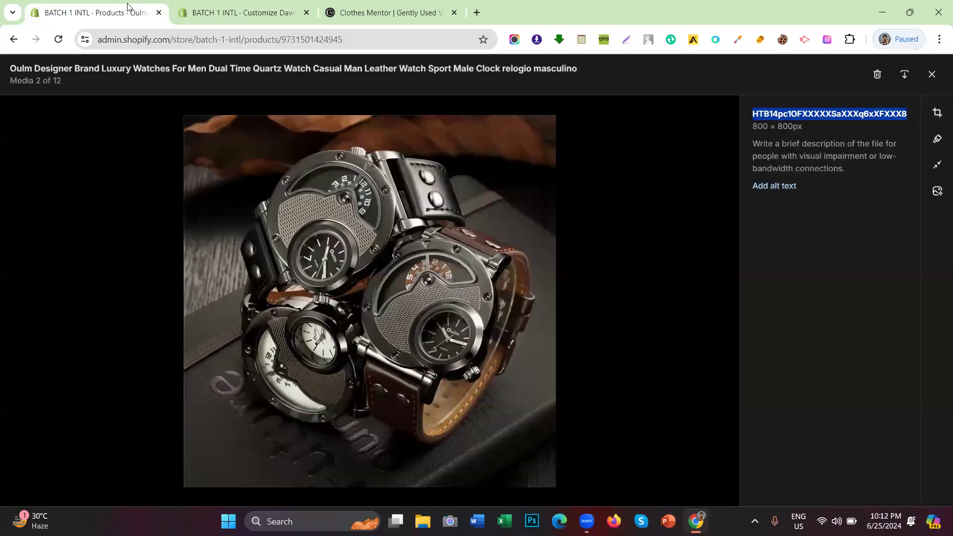
click(928, 76)
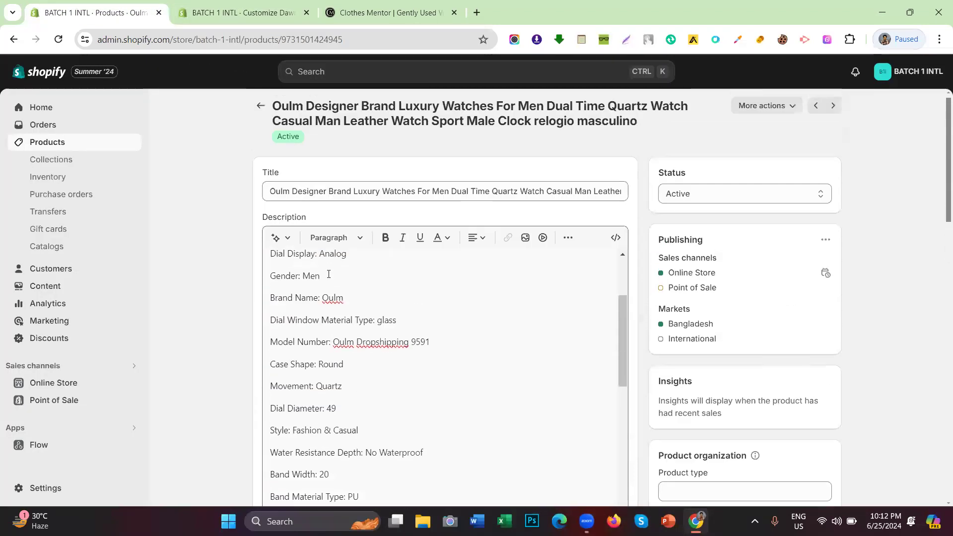
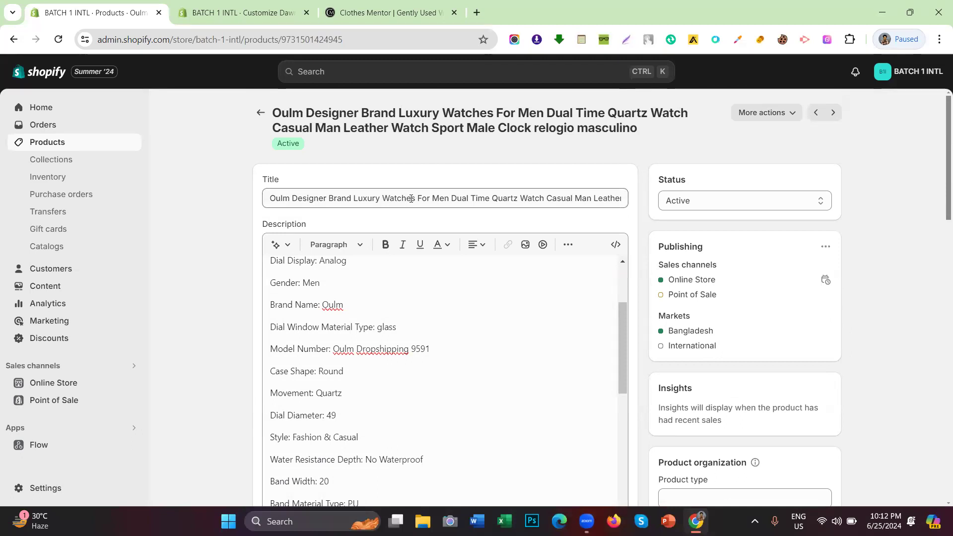
drag(411, 198, 270, 200)
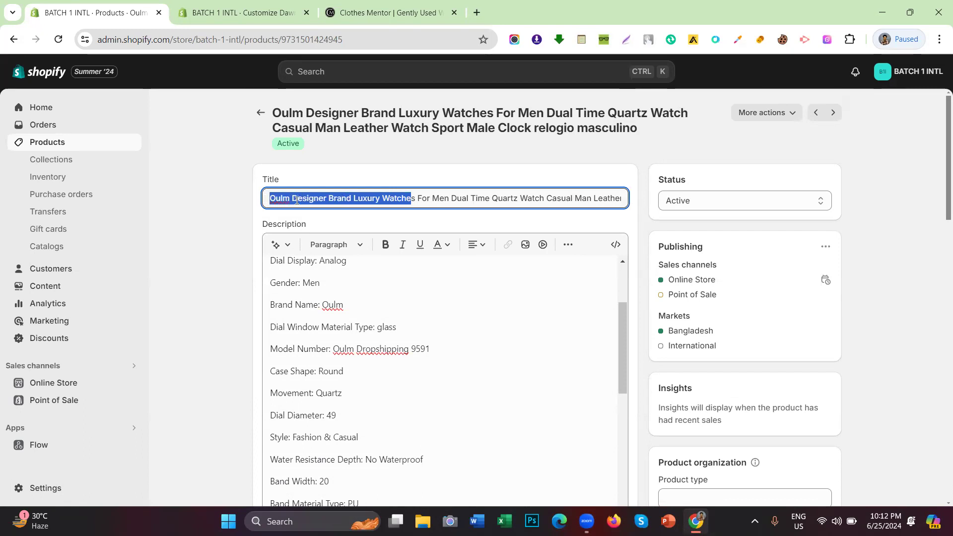
right_click(298, 200)
click(324, 255)
Replace the second row's heading with the copied product title in the theme editor and shorten it to "Oulm Luxury Watch".
key(ctrl+Tab)
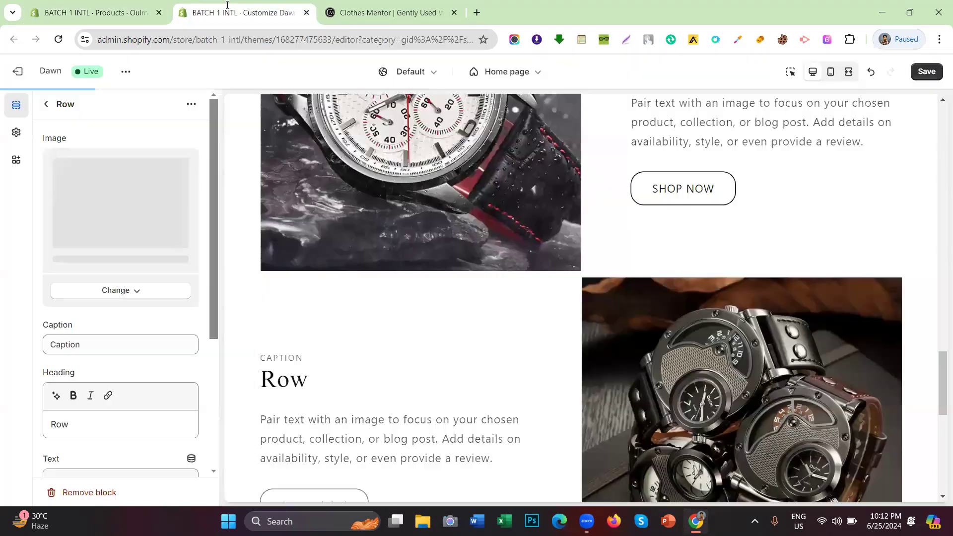
scroll(63, 222, down, 4)
triple_click(95, 276)
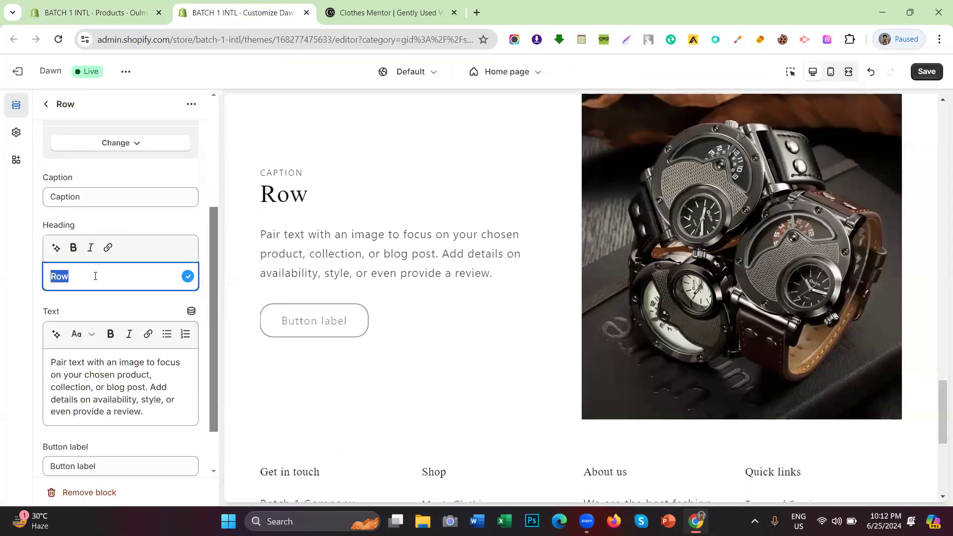
right_click(89, 280)
click(124, 119)
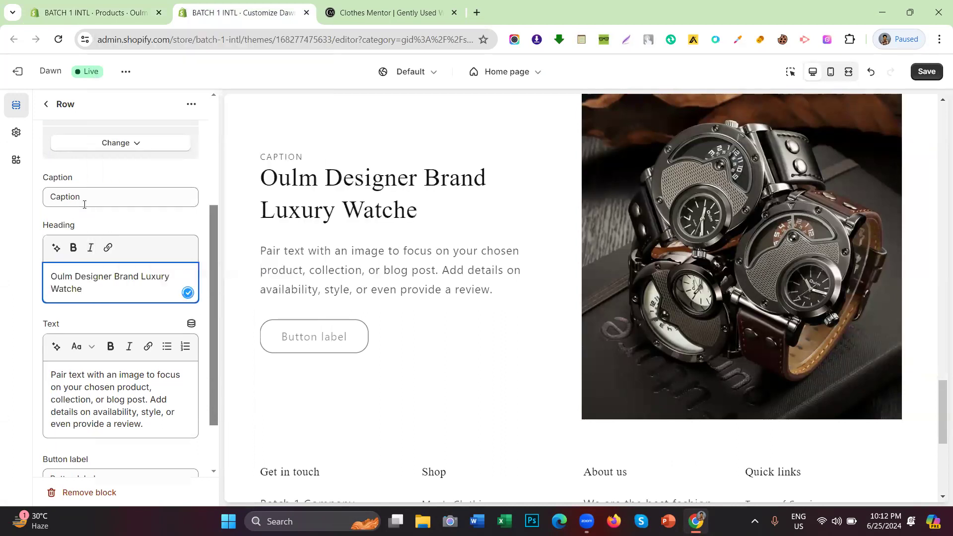
drag(77, 272, 134, 277)
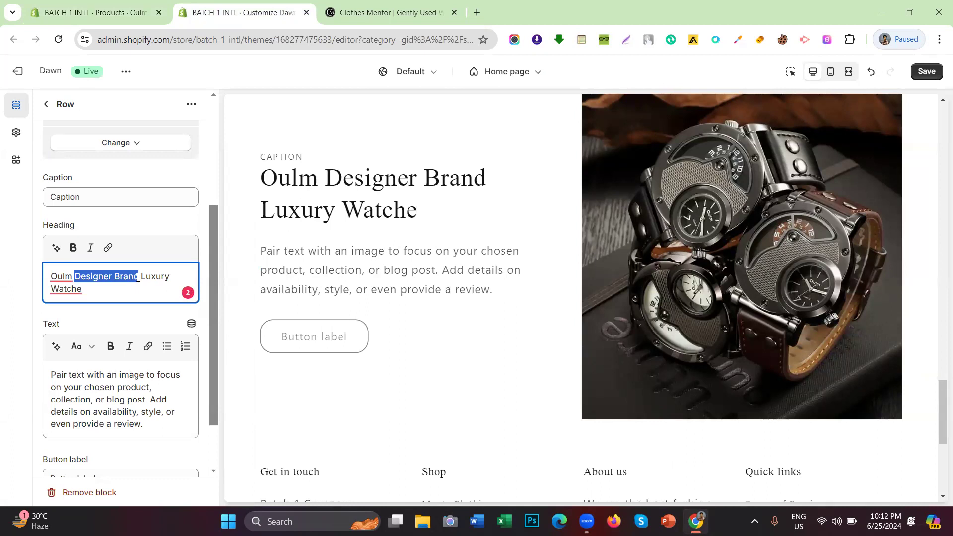
key(BackSpace)
key(BackSpace)
key(BackSpace)
Set the second row's caption to "MEN'S WATCH".
scroll(58, 261, up, 3)
scroll(88, 218, down, 2)
scroll(88, 218, up, 3)
double_click(68, 383)
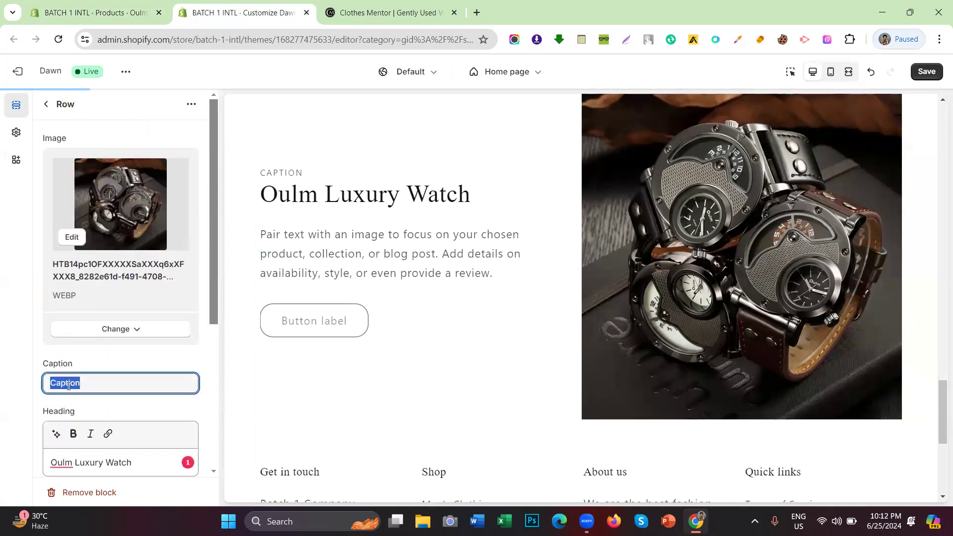
text(MEN)
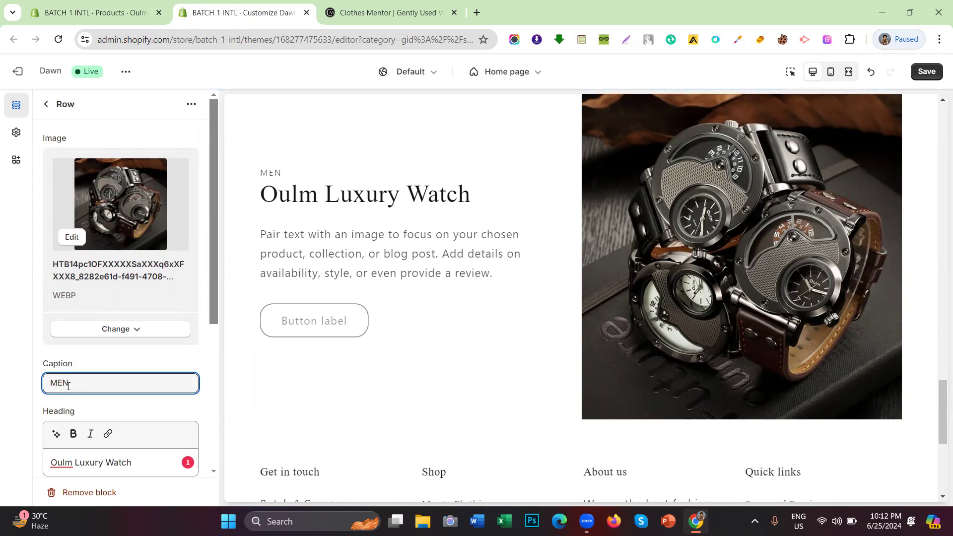
text('S WATCH)
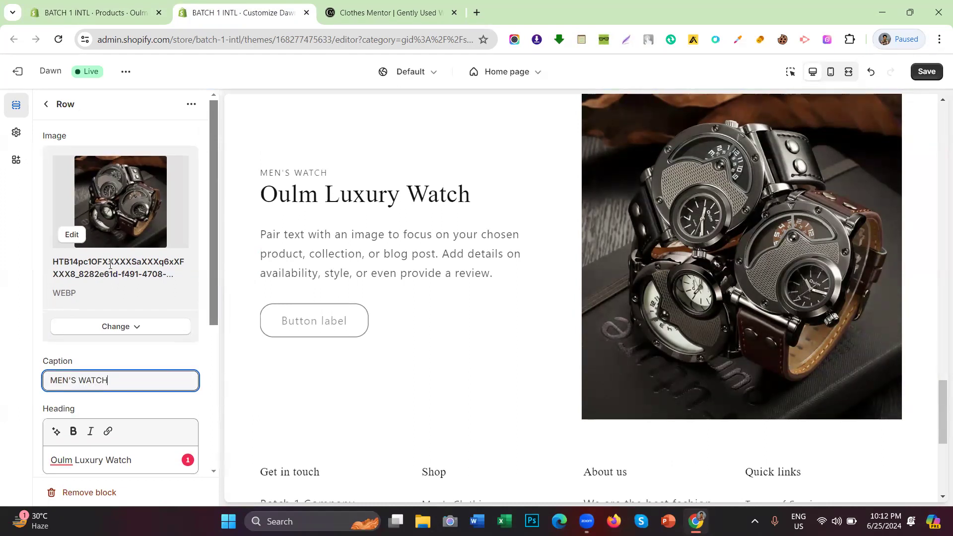
Change the second row's button label to "SHOP NOW".
scroll(104, 357, down, 5)
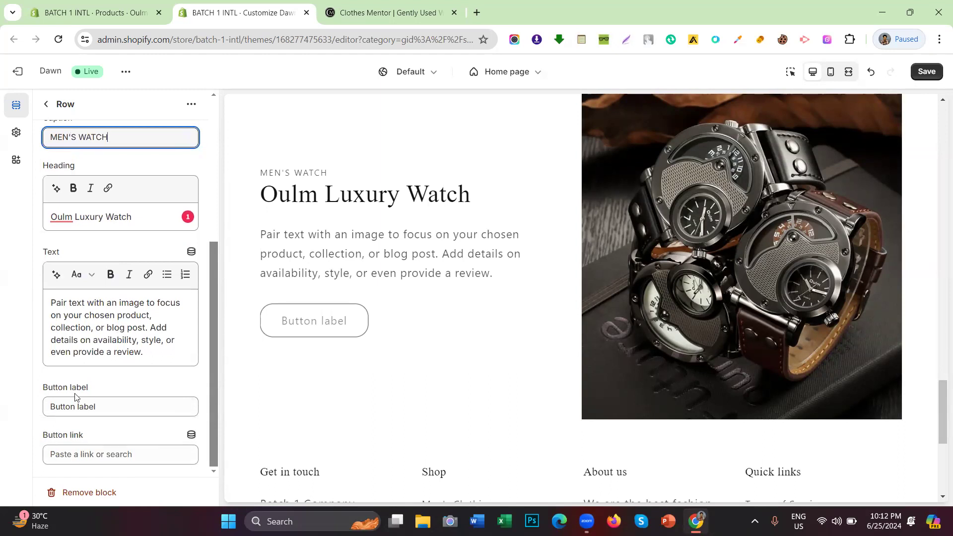
triple_click(81, 407)
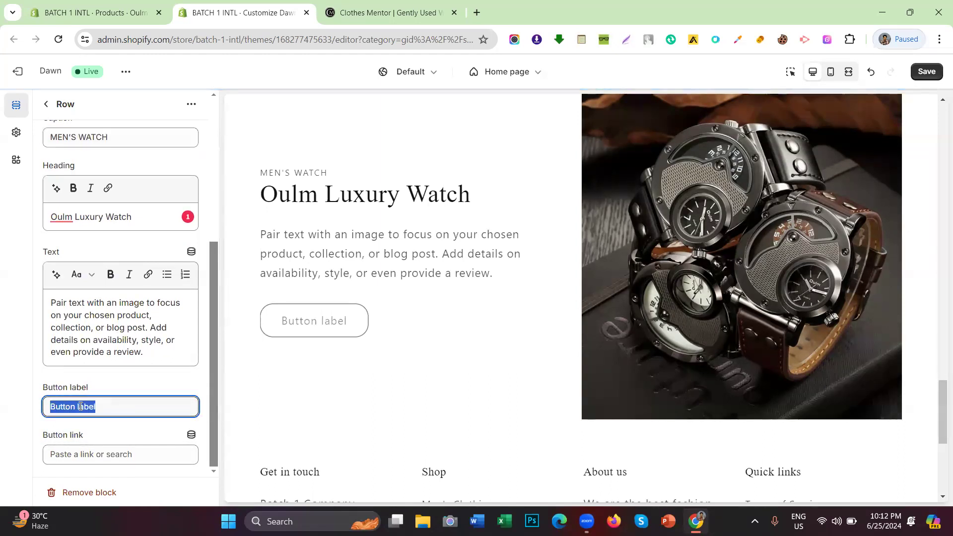
text(SHOP)
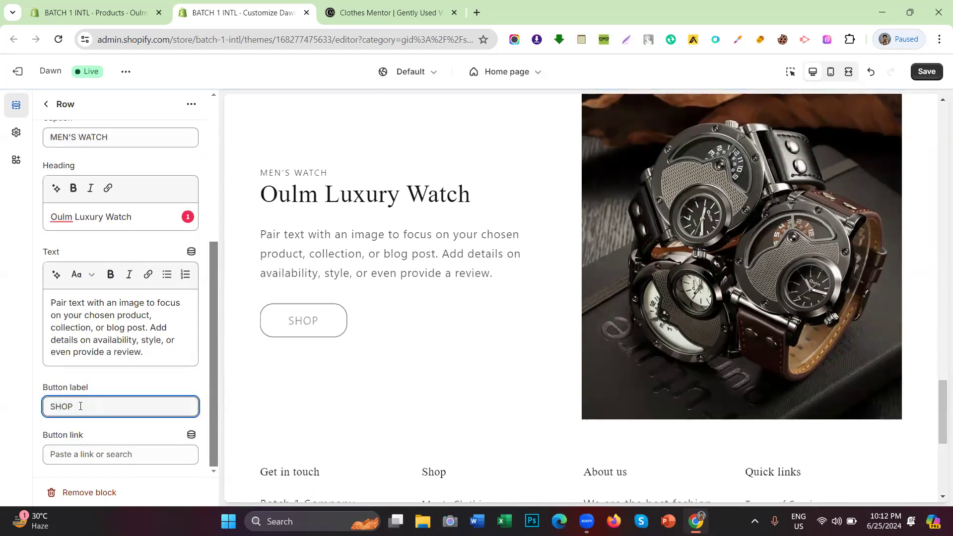
text( NOW)
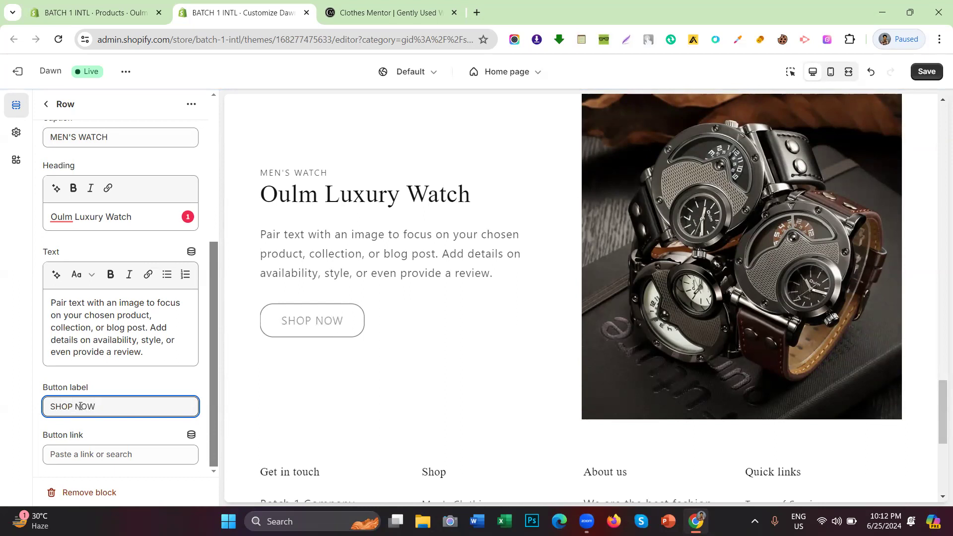
Copy the full title of the Oulm Designer Brand Luxury Watches product from its page in the store admin.
scroll(100, 309, up, 2)
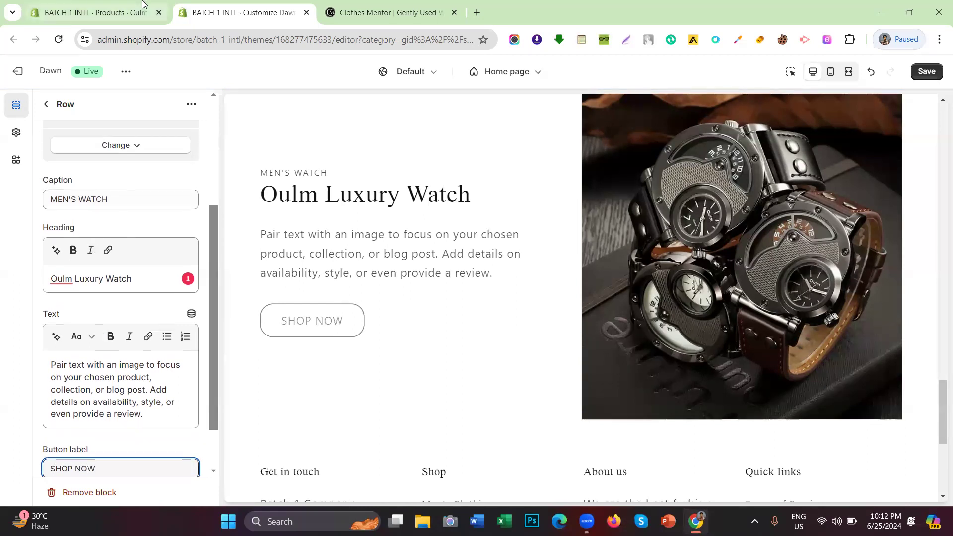
click(94, 12)
triple_click(340, 204)
right_click(340, 204)
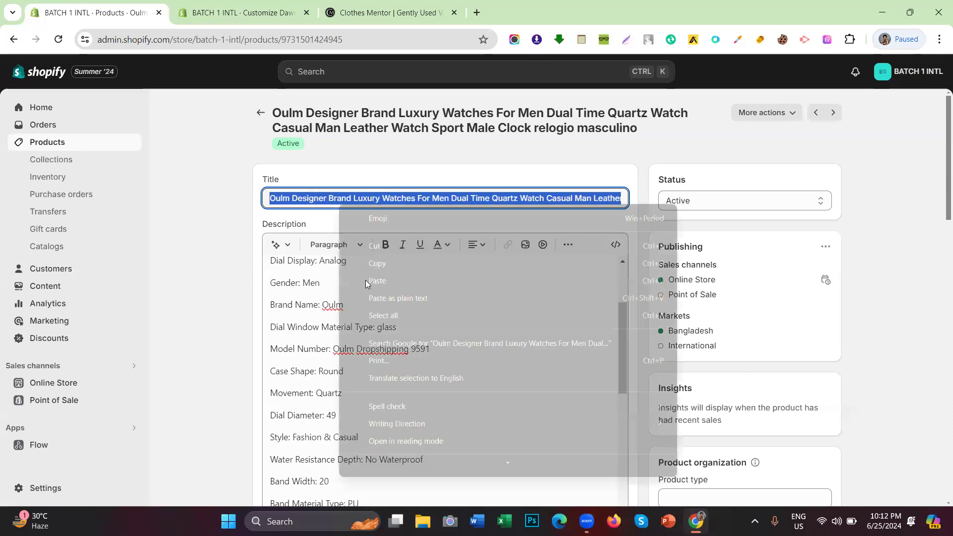
click(365, 260)
Look up the copied product title in the second row's button link and link the button to the matching Oulm product.
click(234, 10)
scroll(87, 427, down, 1)
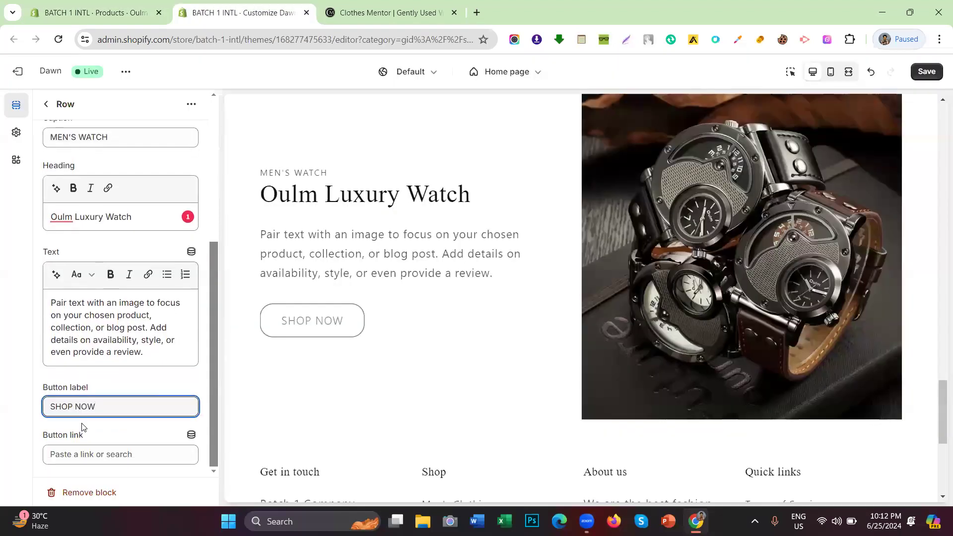
click(100, 452)
right_click(101, 451)
click(127, 287)
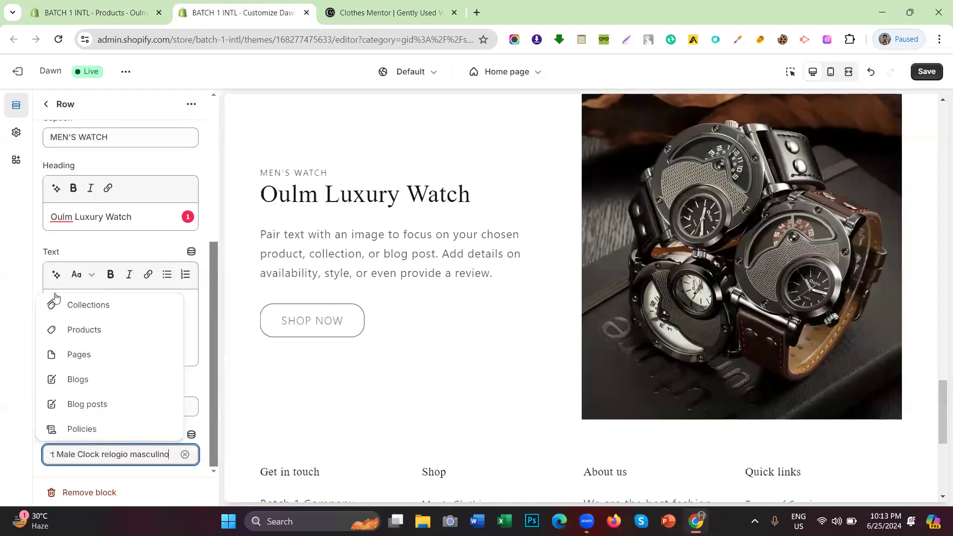
click(114, 403)
scroll(63, 150, up, 3)
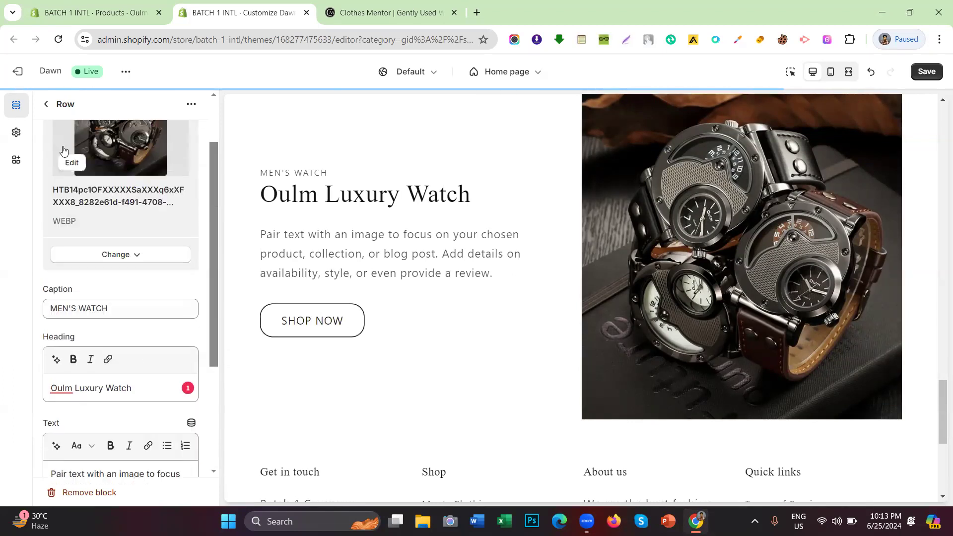
Leave the row's settings for the home page section list and save the theme changes.
click(46, 104)
scroll(542, 221, up, 4)
scroll(542, 225, up, 5)
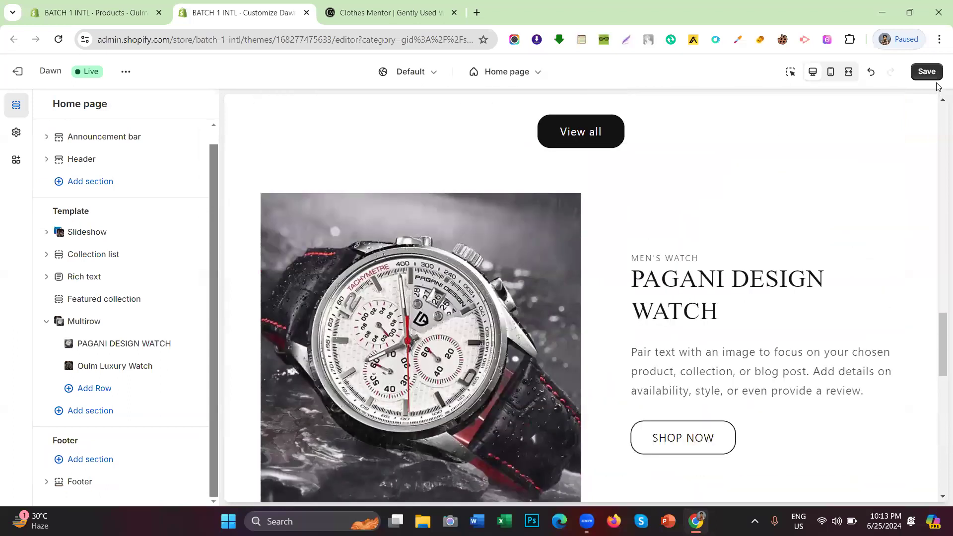
click(933, 76)
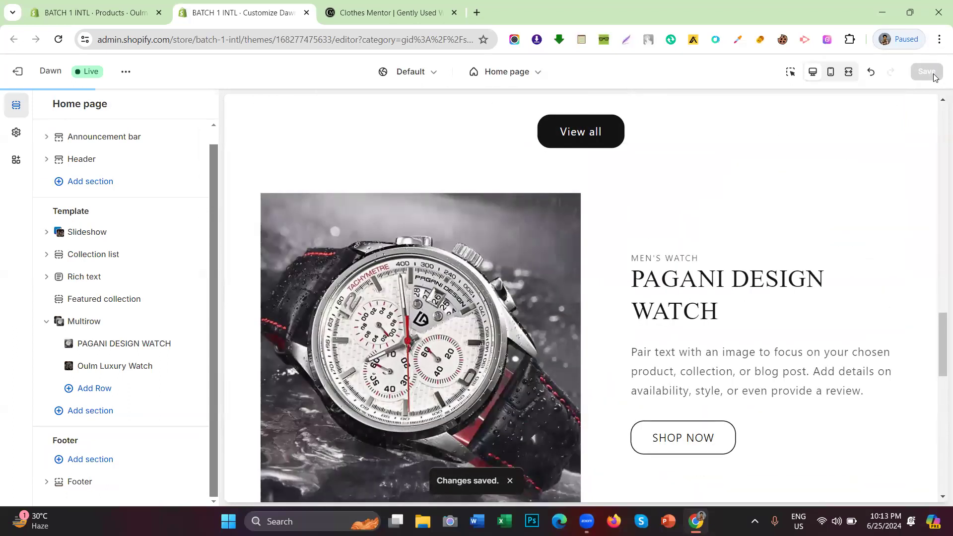
Look over the home page preview down to the footer and open the Multirow section's settings.
scroll(659, 274, up, 20)
scroll(591, 263, down, 20)
scroll(583, 264, down, 4)
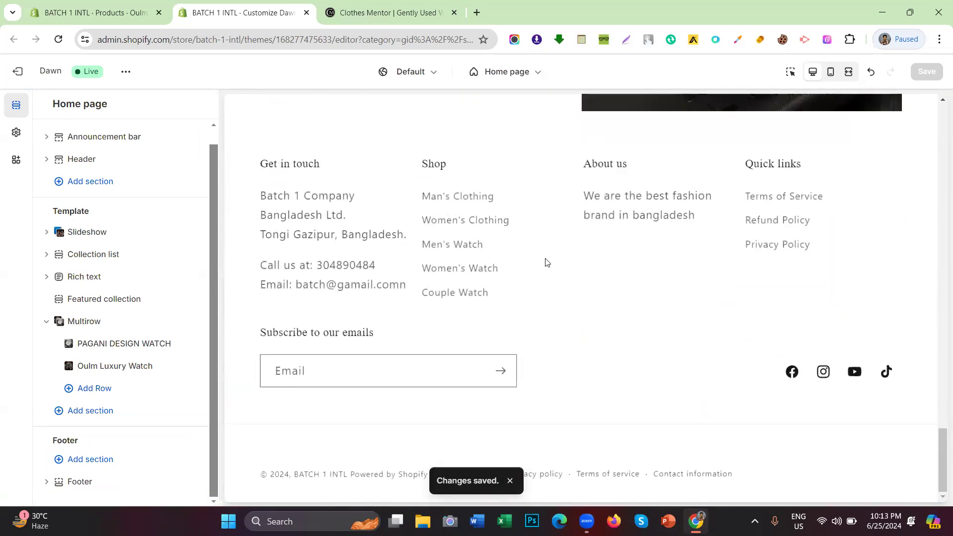
scroll(554, 271, up, 11)
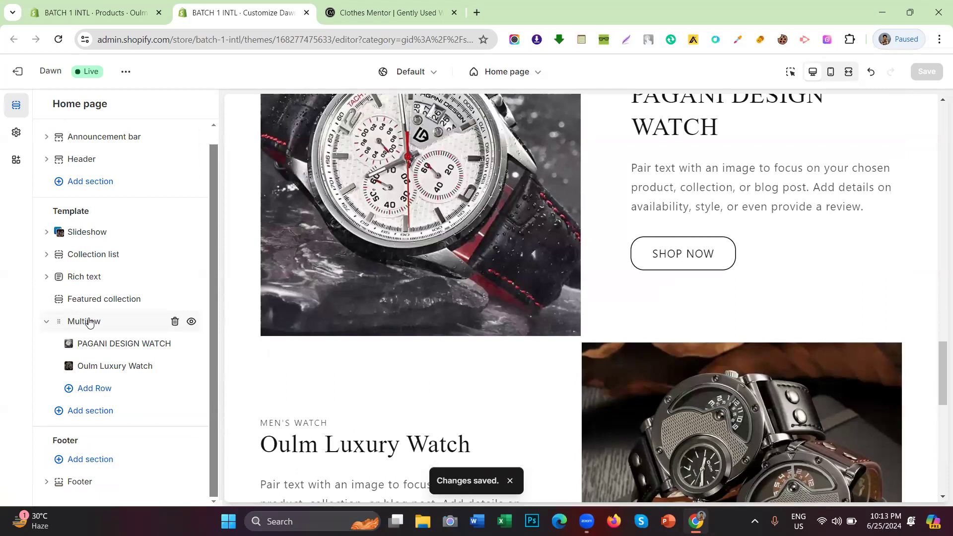
click(90, 323)
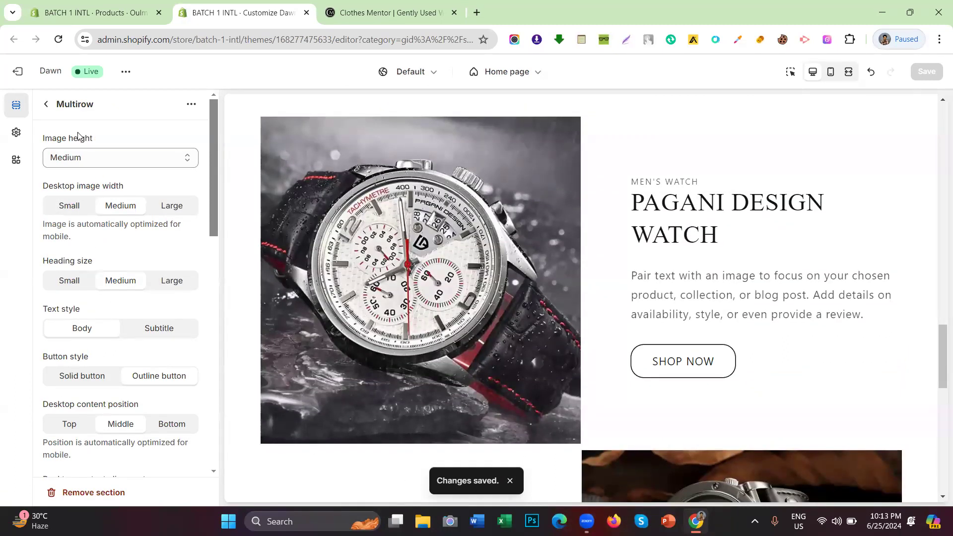
Try a Small image height and a Small desktop image width for the Multirow section.
click(81, 151)
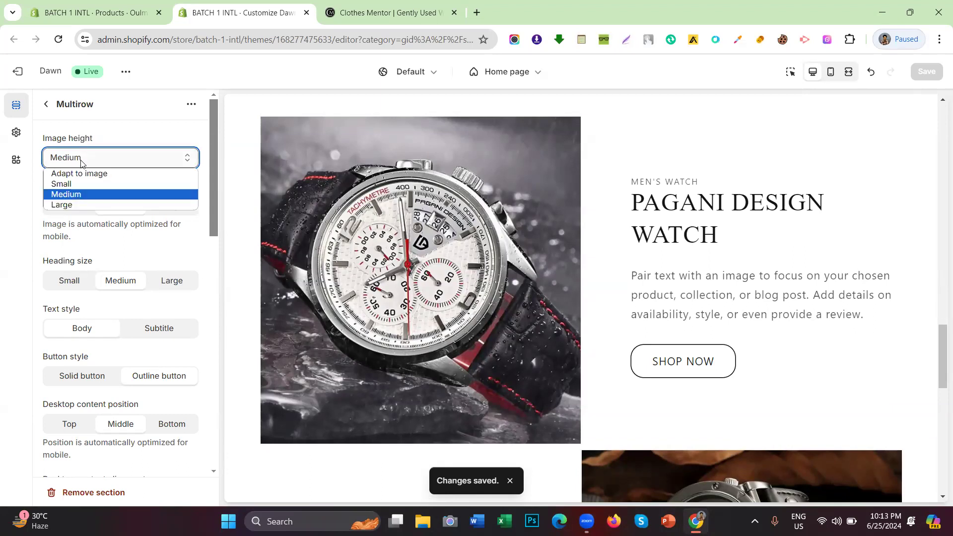
click(83, 183)
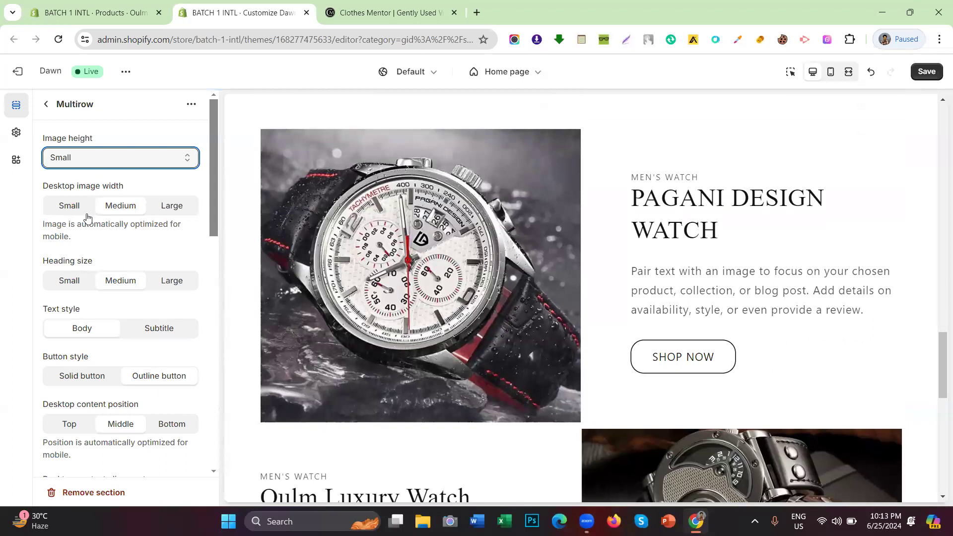
click(77, 214)
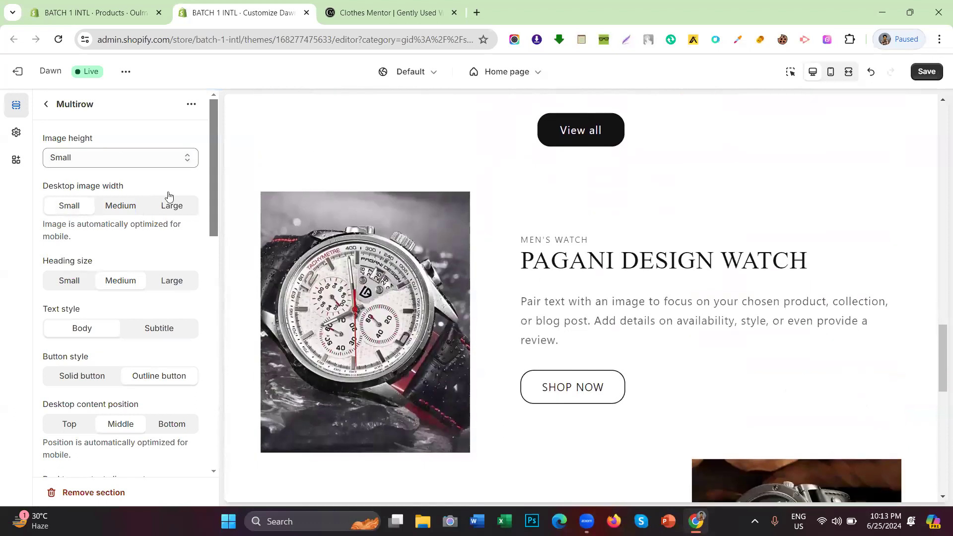
Return the Multirow section's image height and desktop image width to Medium.
click(119, 156)
click(66, 194)
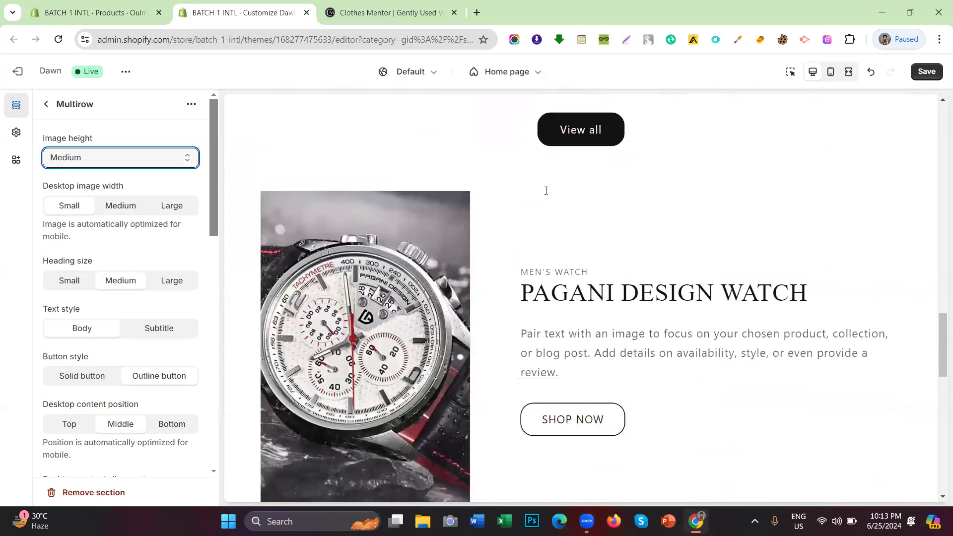
click(146, 156)
click(121, 193)
click(114, 203)
Set the Multirow section's heading size to Small.
scroll(162, 243, down, 1)
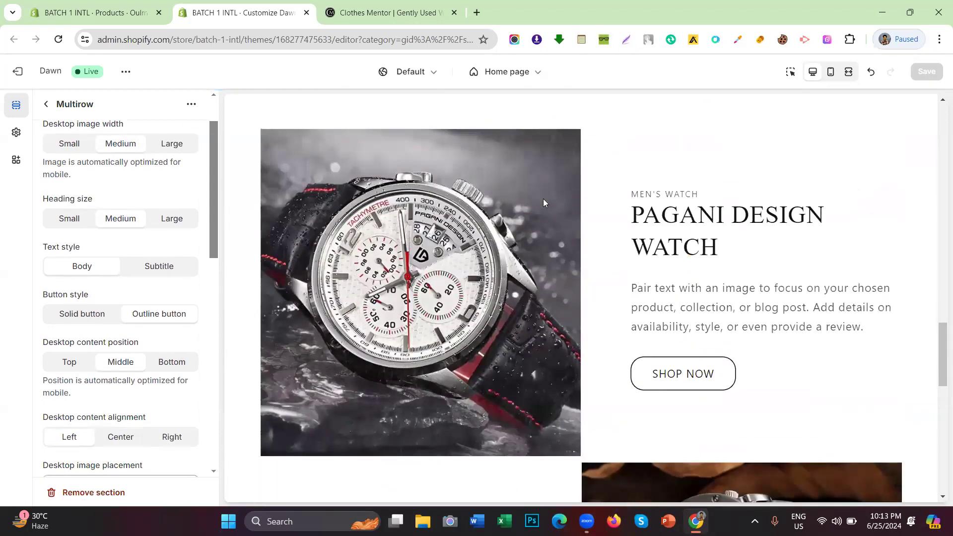
click(90, 222)
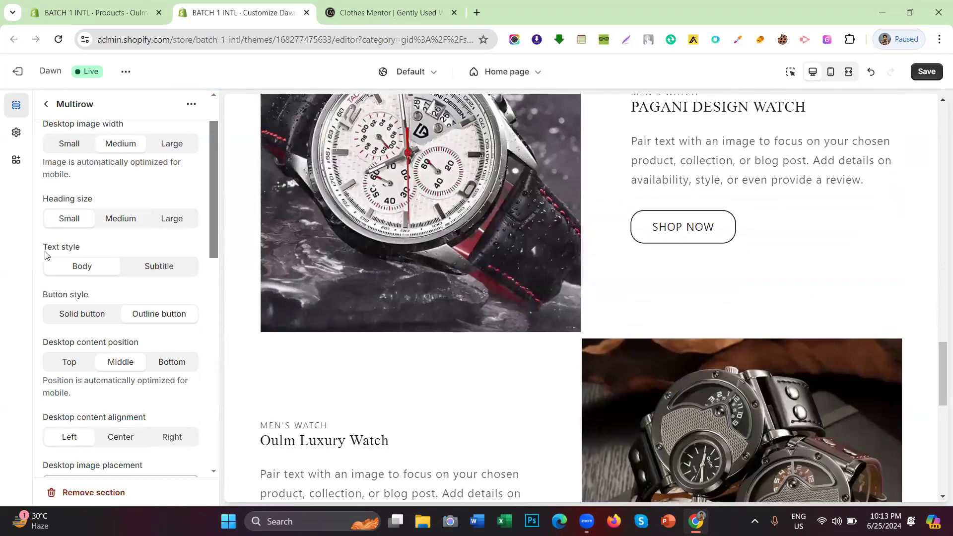
Try the Subtitle text style for the Multirow section and switch it back to Body.
scroll(63, 255, down, 1)
drag(86, 188, 12, 189)
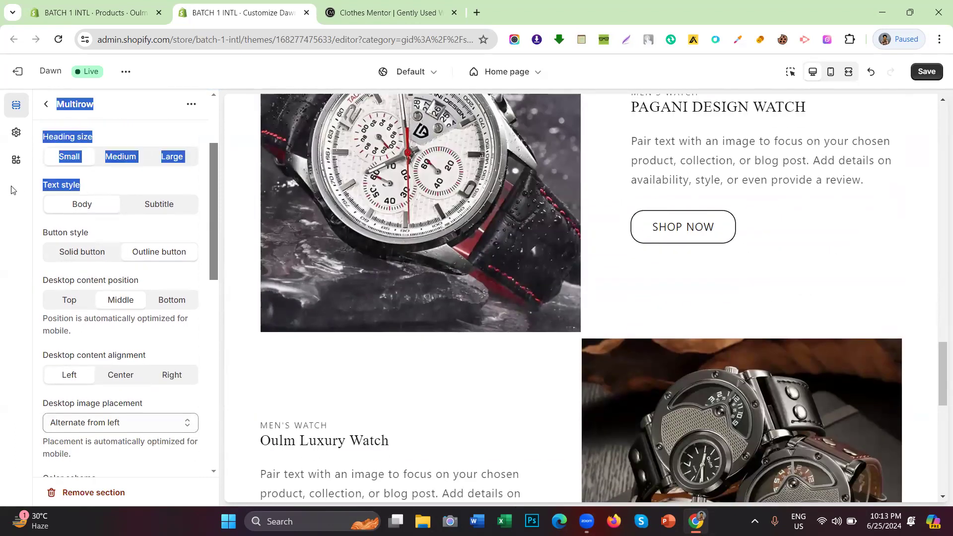
click(45, 186)
click(153, 210)
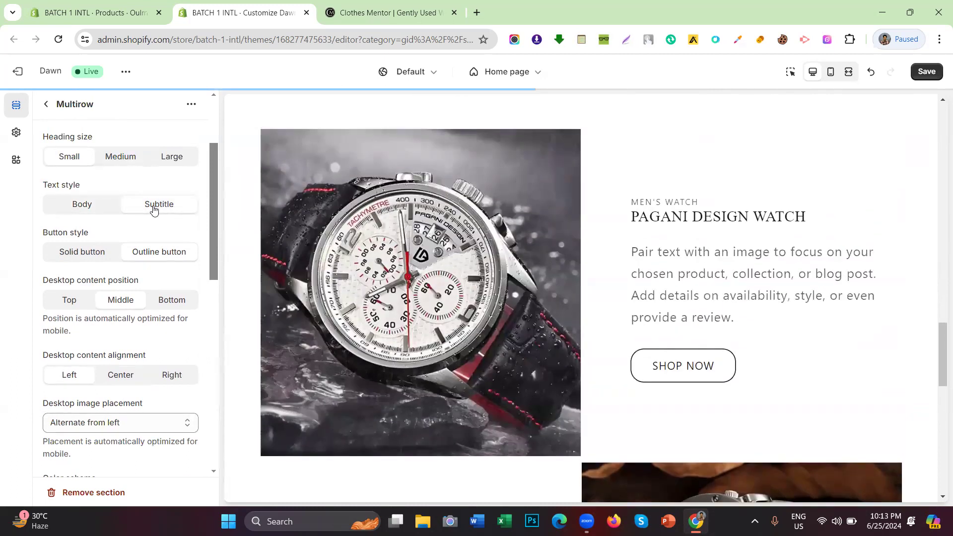
click(79, 206)
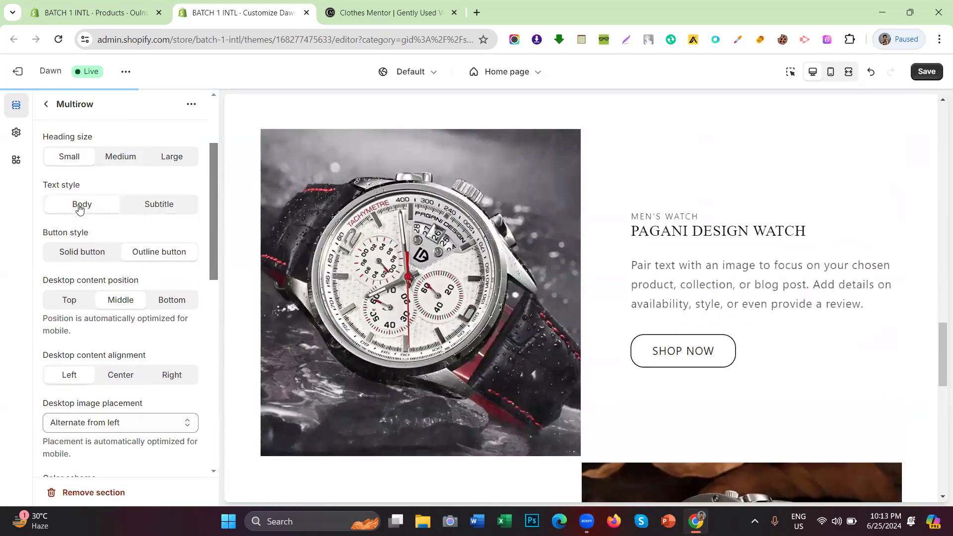
Try the solid button style for the Multirow section and switch it back to Outline button.
scroll(84, 214, down, 1)
drag(95, 173, 42, 177)
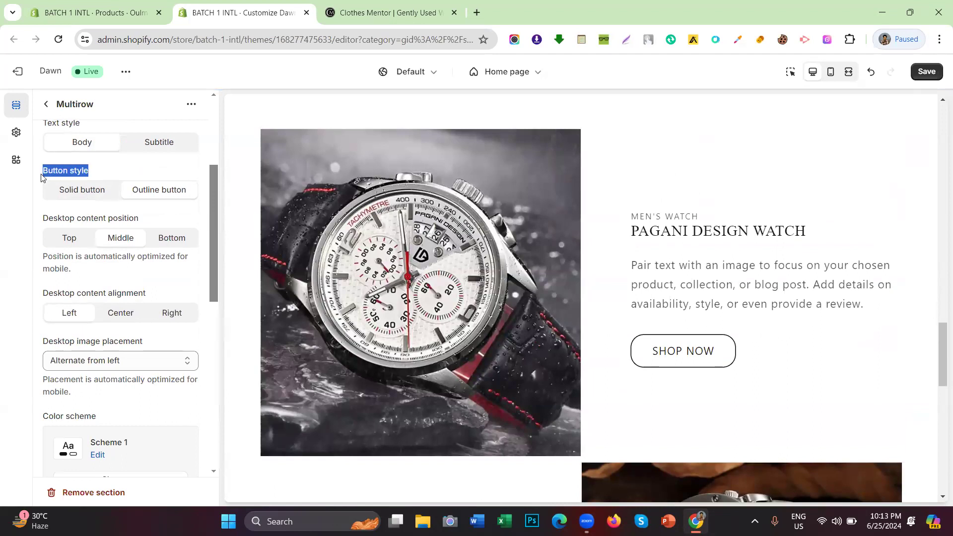
click(73, 193)
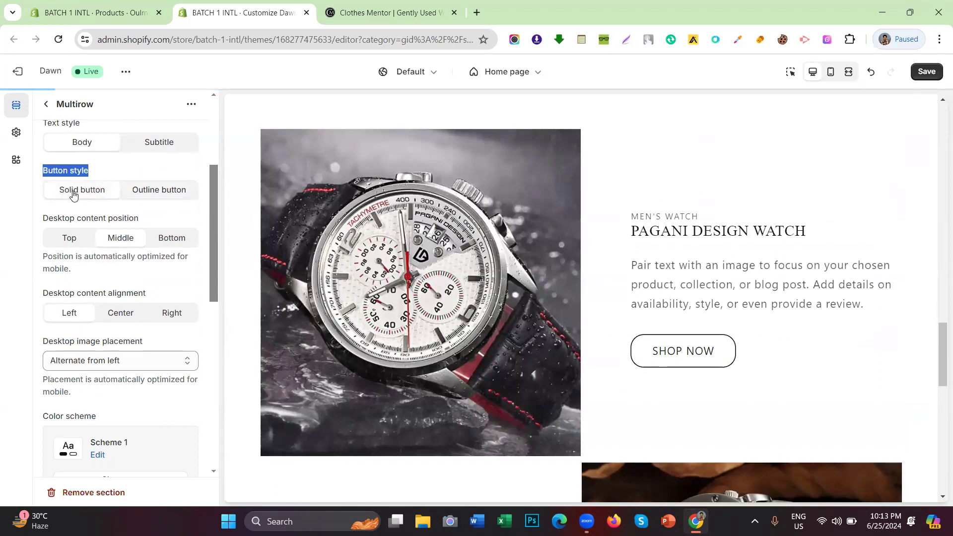
click(177, 193)
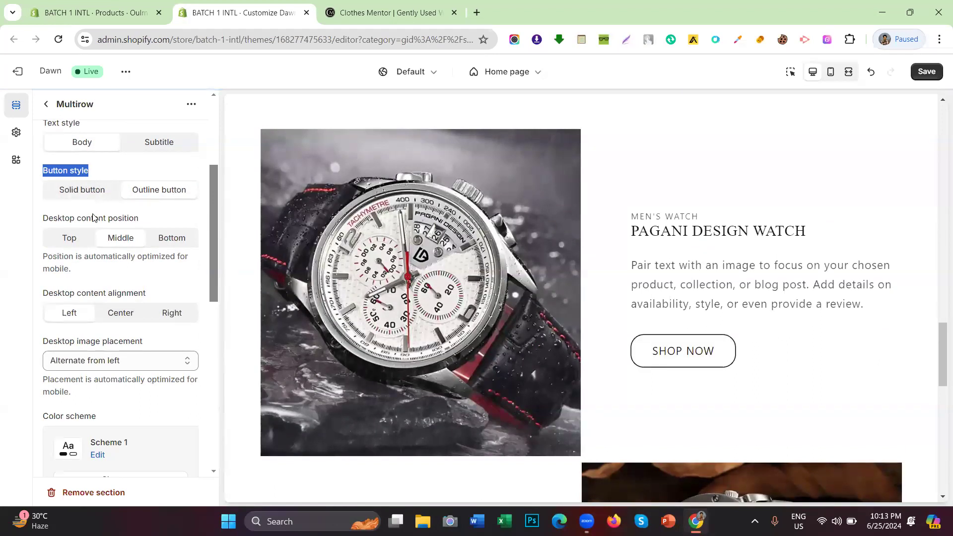
Review the Multirow section's desktop content position, desktop content alignment and desktop image placement settings.
scroll(119, 226, down, 1)
scroll(118, 225, up, 1)
scroll(115, 226, down, 1)
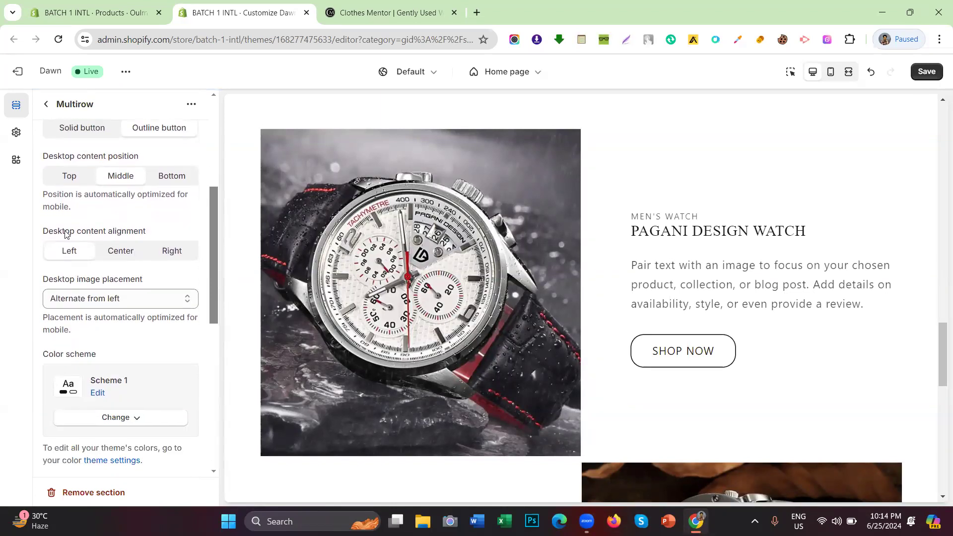
drag(66, 234, 146, 234)
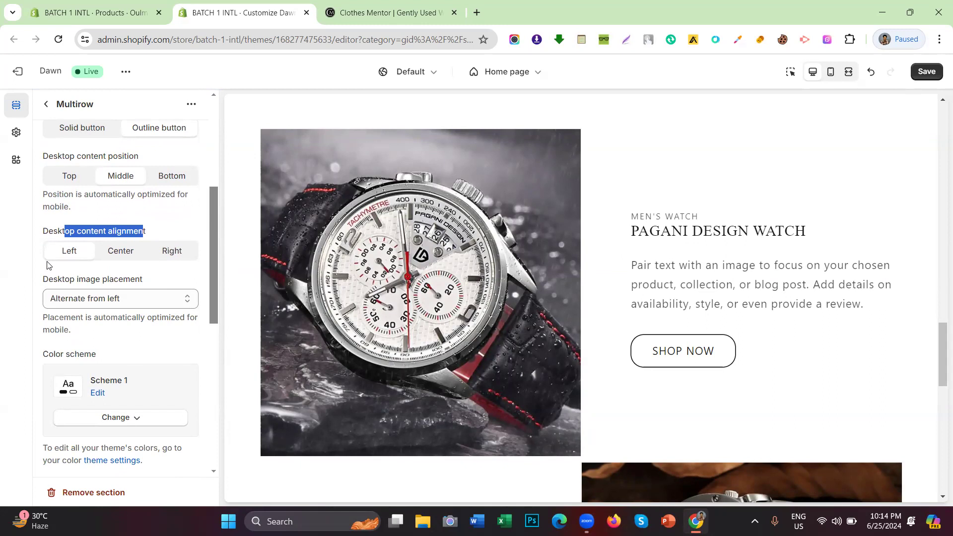
scroll(48, 266, down, 1)
click(40, 231)
drag(48, 224, 143, 225)
click(140, 224)
scroll(139, 223, down, 1)
scroll(139, 223, down, 1)
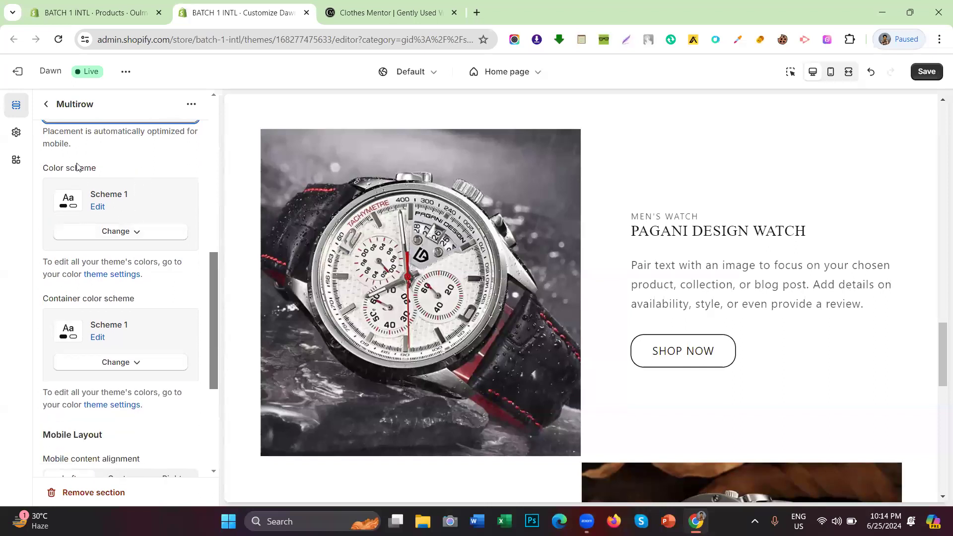
Examine the Multirow section's color scheme and container color scheme settings.
drag(98, 168, 40, 169)
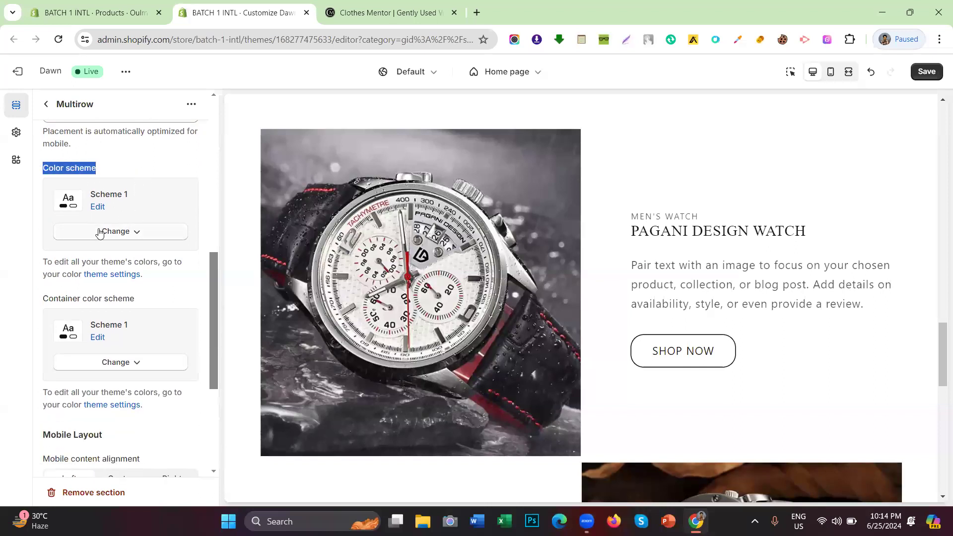
scroll(100, 232, down, 1)
scroll(100, 232, up, 2)
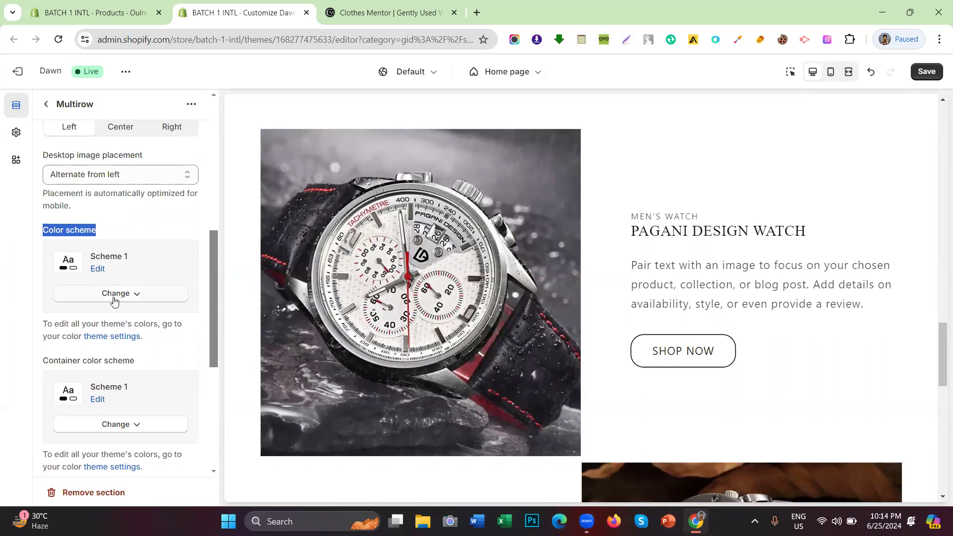
scroll(114, 300, down, 2)
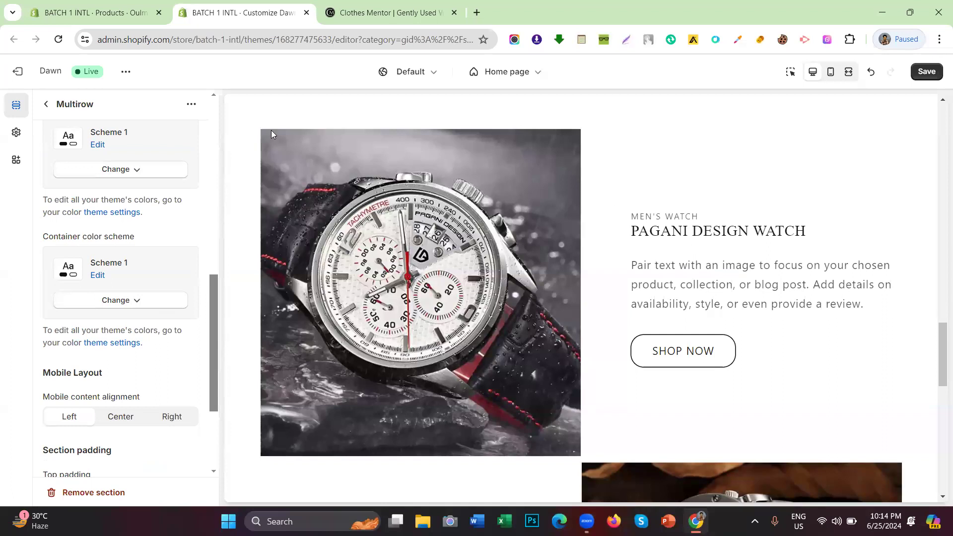
scroll(112, 257, up, 1)
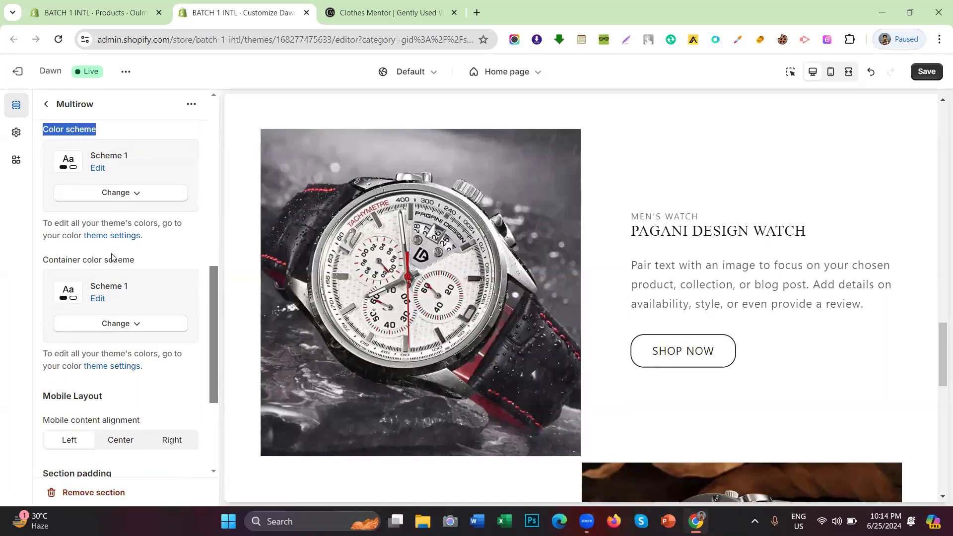
scroll(112, 257, up, 3)
scroll(127, 213, down, 1)
click(123, 245)
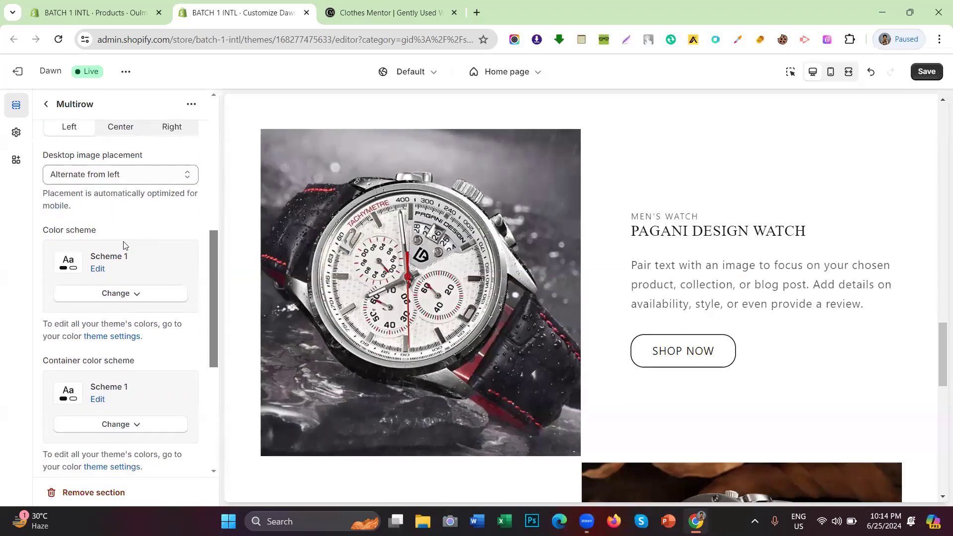
Try Scheme 5 as the Multirow section's color scheme and switch it back to Scheme 1.
click(103, 297)
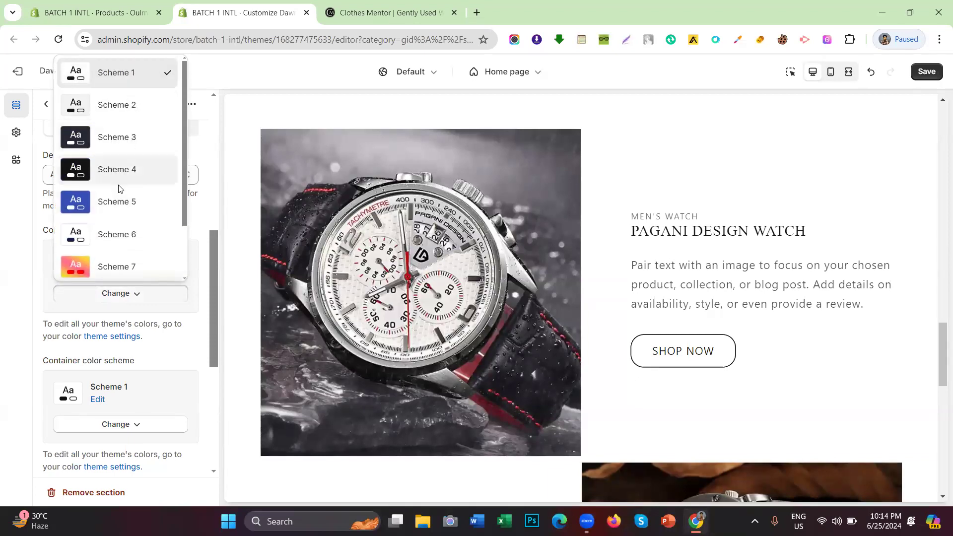
click(121, 203)
scroll(546, 241, up, 5)
scroll(546, 233, down, 4)
scroll(540, 214, up, 3)
scroll(540, 215, down, 4)
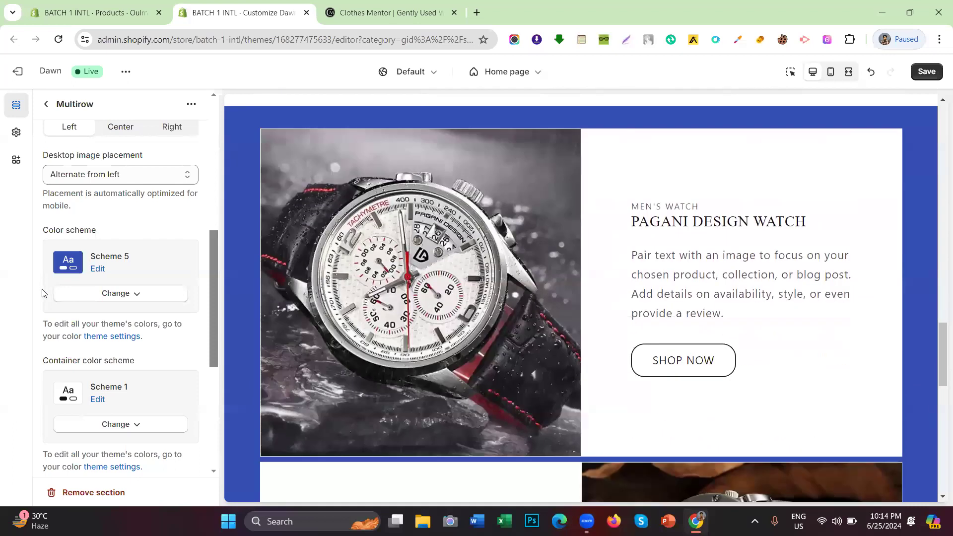
click(75, 293)
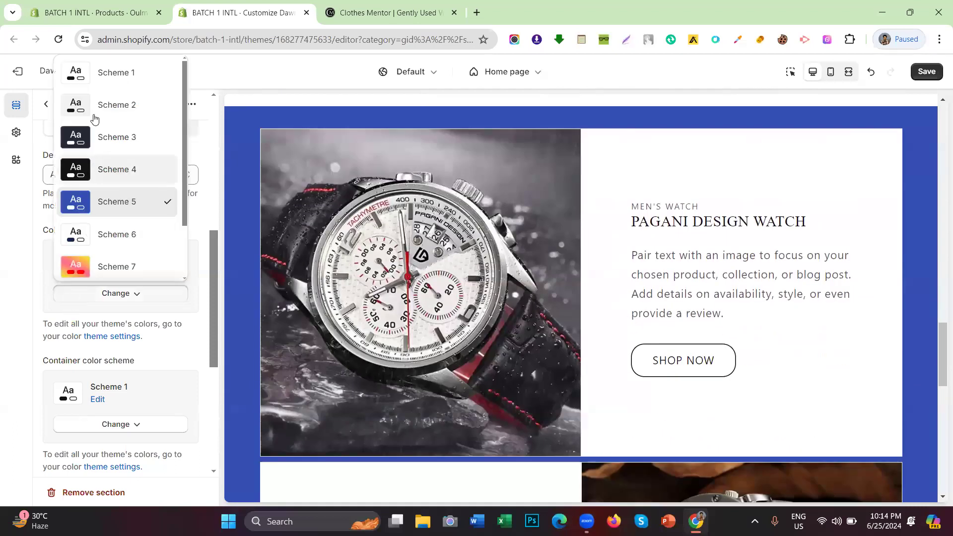
click(96, 71)
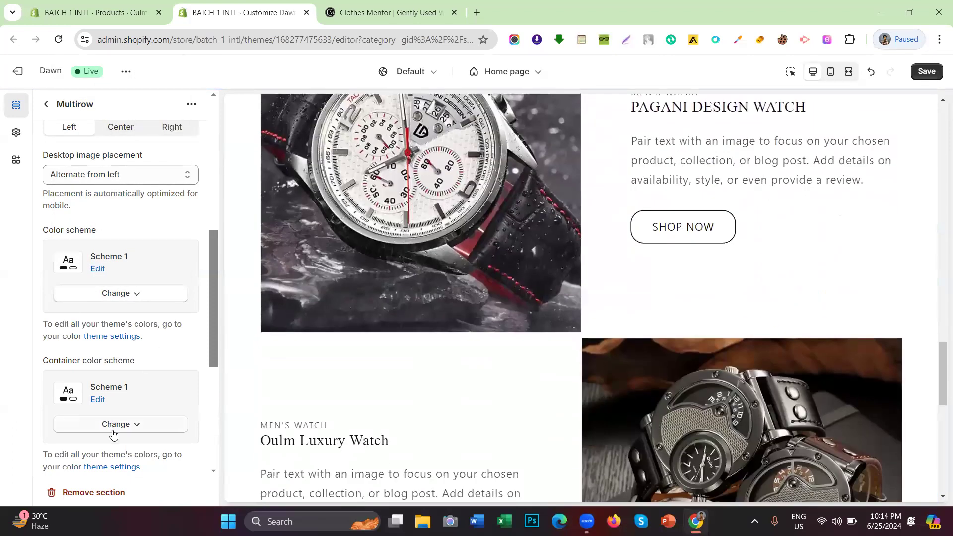
Set the Multirow section's container color scheme to Scheme 5 and save the theme changes.
click(113, 429)
click(110, 263)
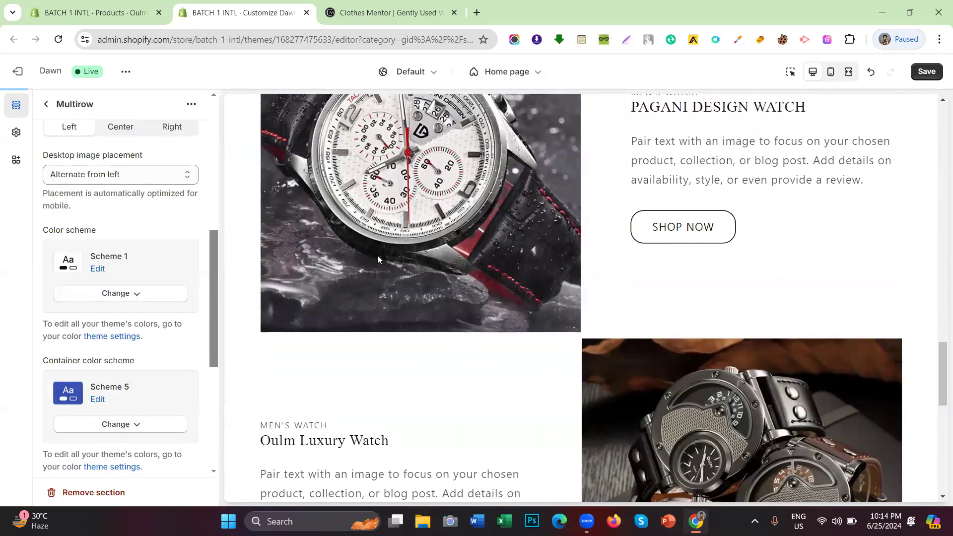
scroll(571, 279, up, 8)
scroll(571, 279, down, 3)
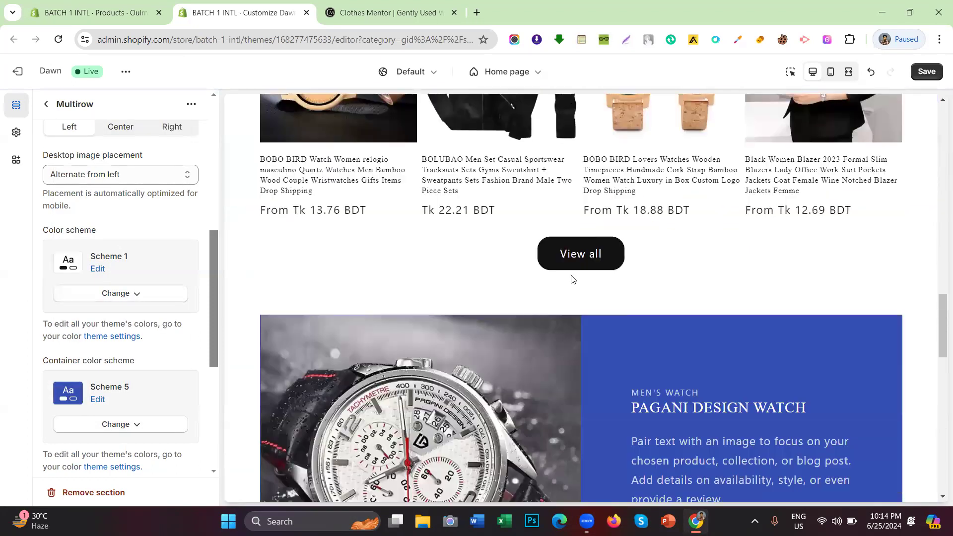
scroll(570, 279, up, 6)
click(926, 72)
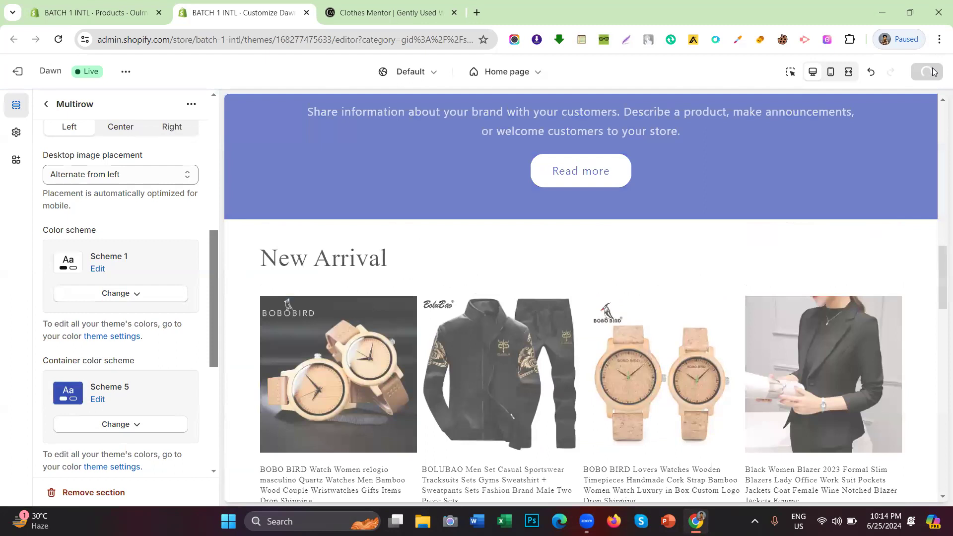
Examine both watch rows in the preview and the Multirow section's mobile layout and section padding settings.
scroll(562, 246, down, 10)
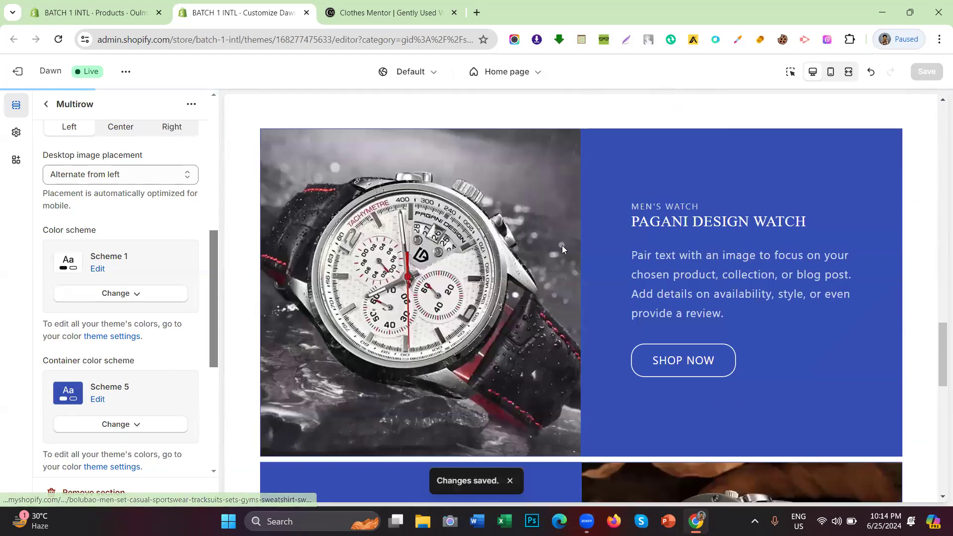
scroll(562, 246, down, 3)
click(713, 251)
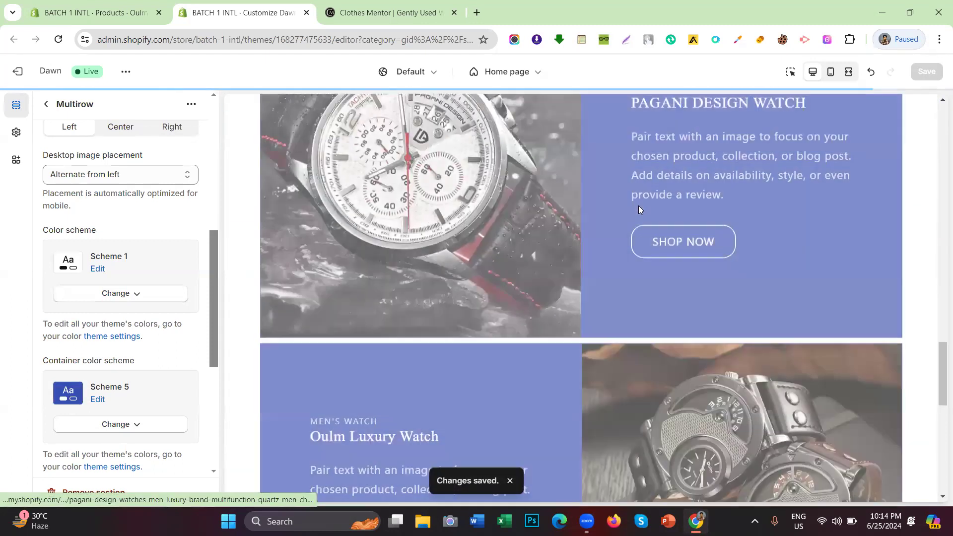
scroll(633, 219, down, 4)
scroll(648, 226, up, 7)
scroll(647, 241, down, 6)
scroll(643, 247, up, 6)
scroll(642, 247, down, 7)
scroll(642, 247, up, 9)
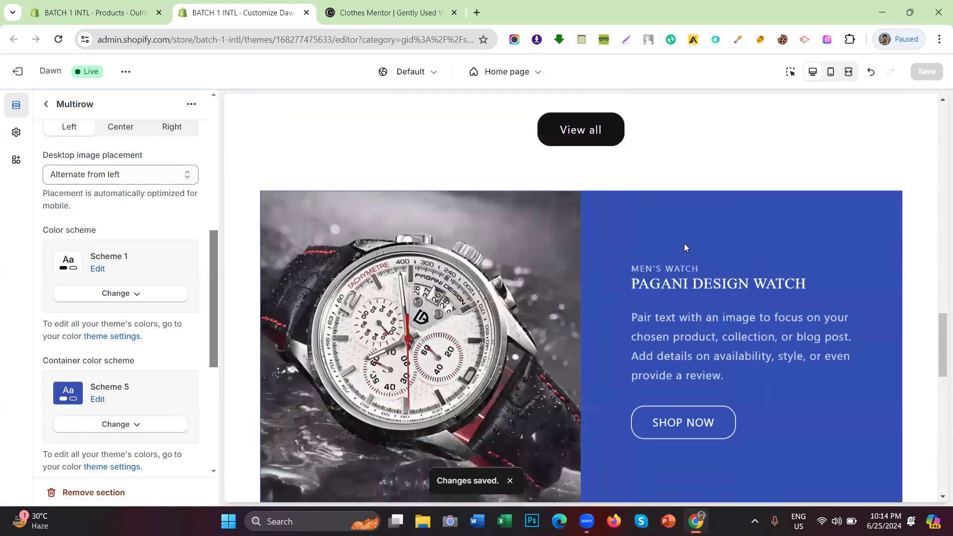
scroll(100, 288, down, 5)
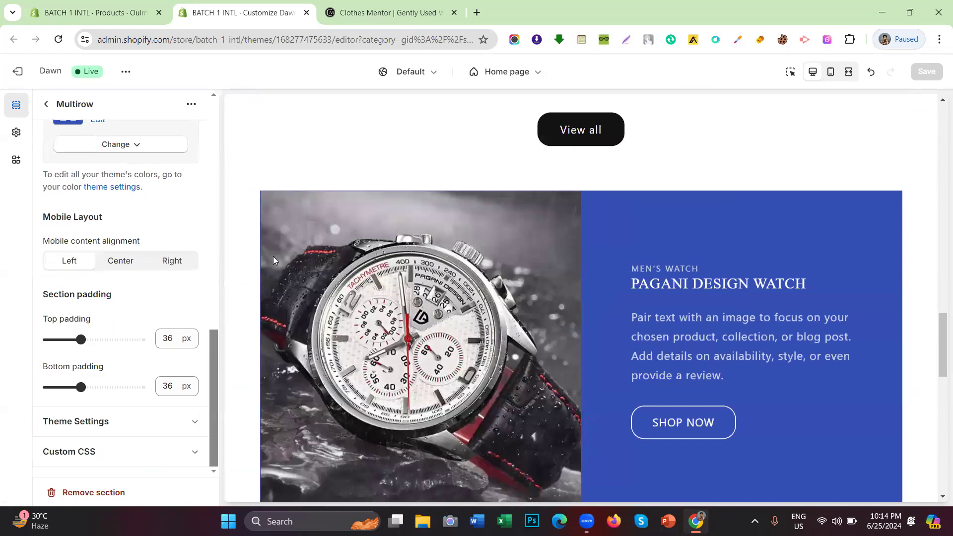
scroll(366, 258, down, 3)
scroll(366, 259, up, 5)
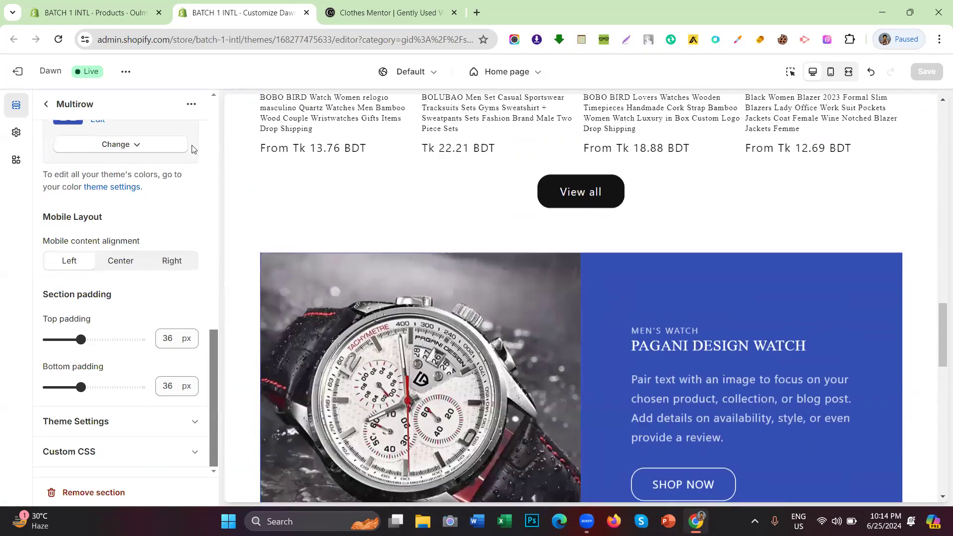
Return from the Multirow settings to the home page's section list and look over the watch rows in the preview.
click(46, 103)
scroll(495, 221, down, 4)
scroll(496, 221, up, 6)
scroll(497, 225, down, 9)
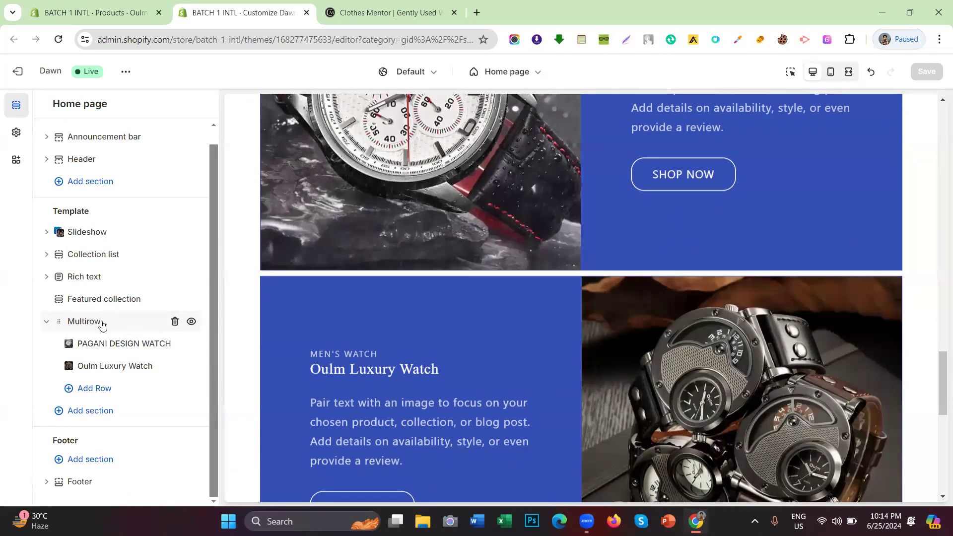
Collapse the Multirow section in the home page template and open the live store in a new tab.
click(44, 325)
scroll(561, 233, up, 10)
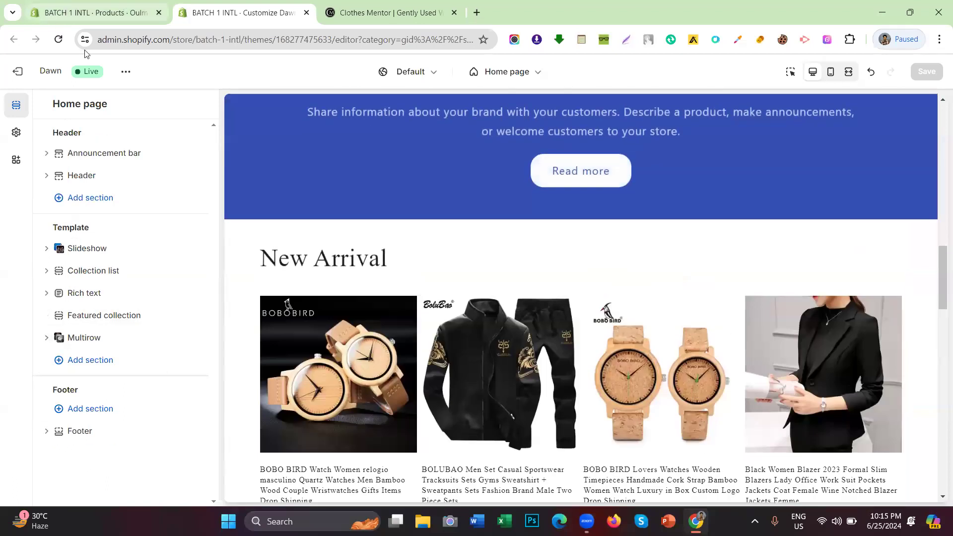
click(126, 71)
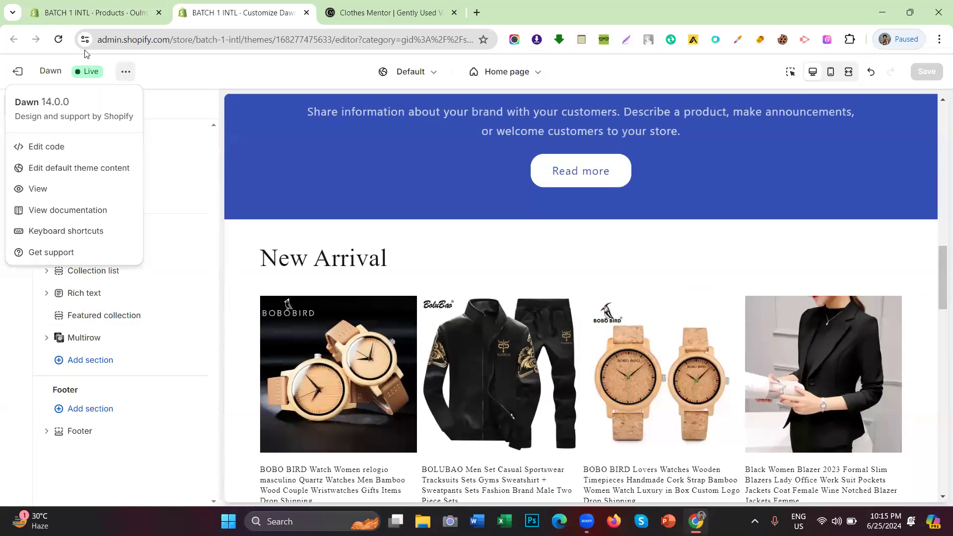
click(75, 189)
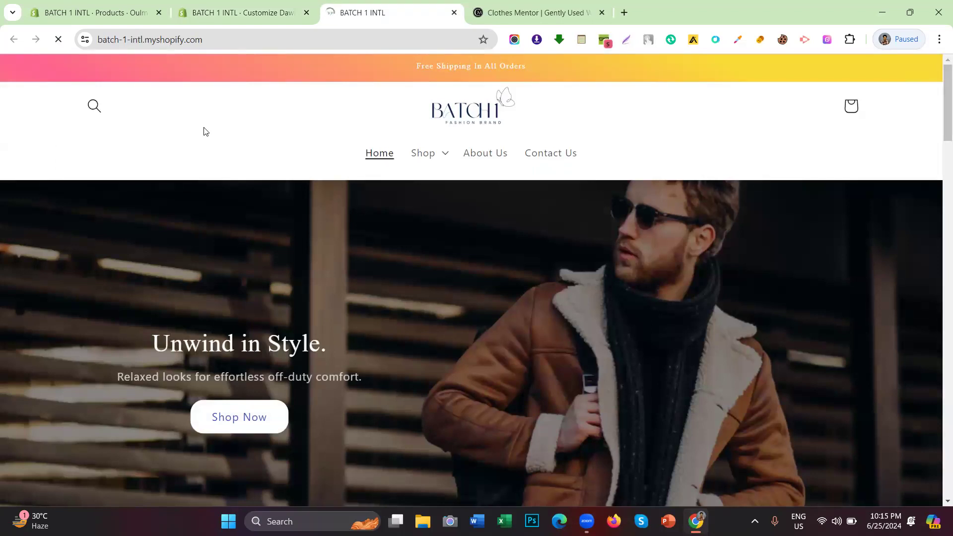
Return to the theme editor and open the Header section's settings.
click(243, 12)
scroll(457, 308, up, 10)
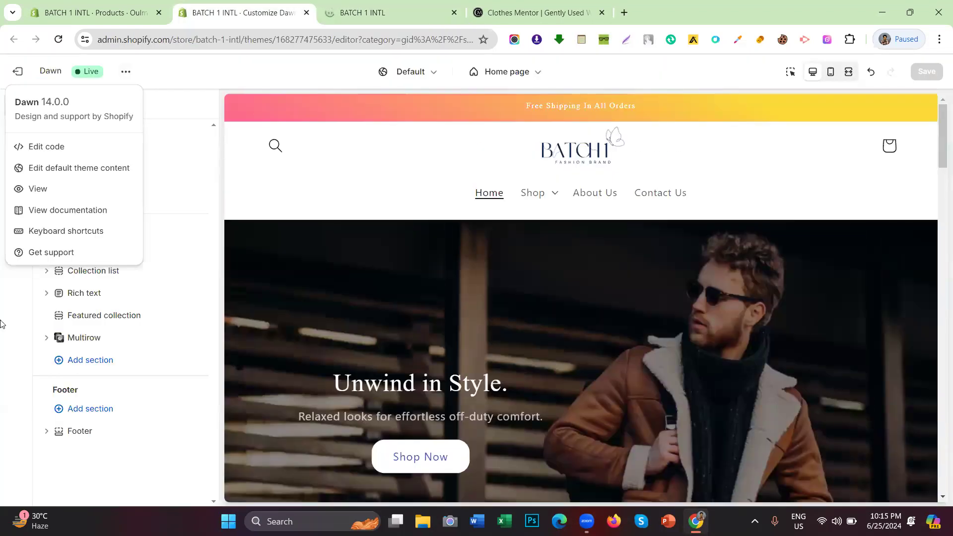
click(3, 324)
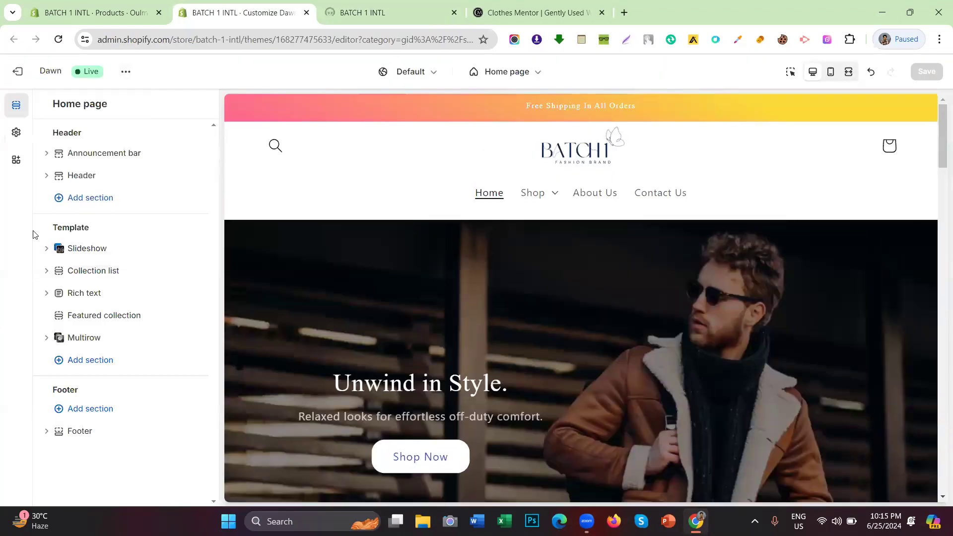
click(76, 180)
Try the desktop logo position as Top left and as Middle left, and save the theme.
click(79, 157)
click(79, 172)
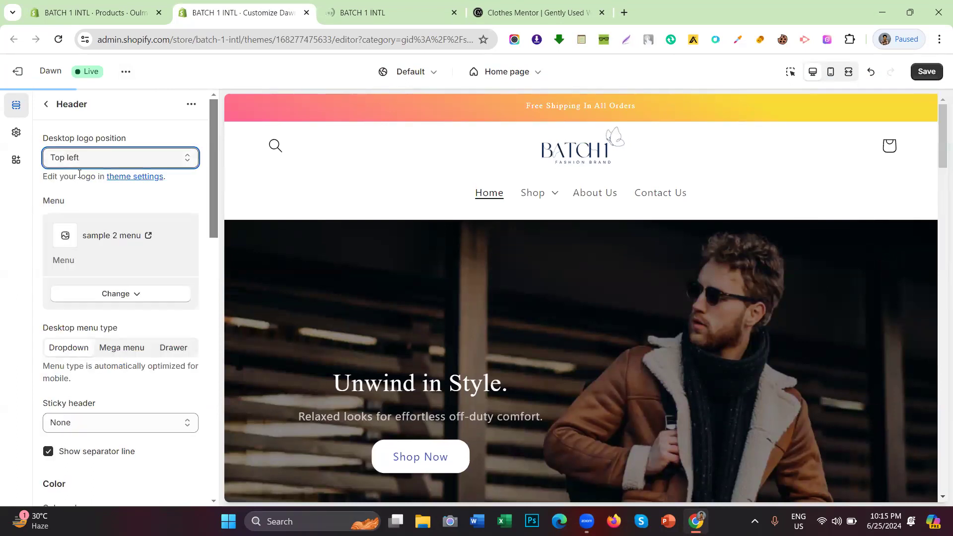
click(79, 158)
click(75, 195)
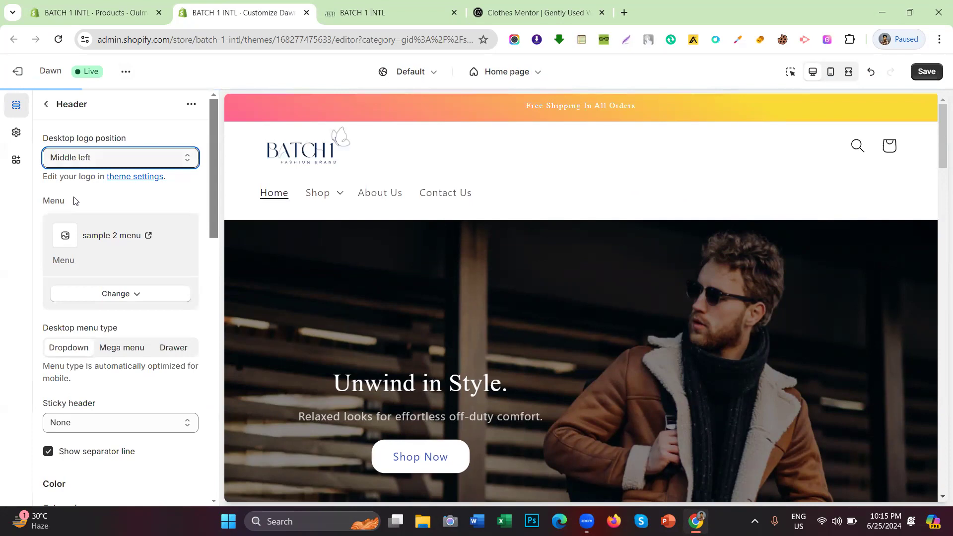
click(924, 73)
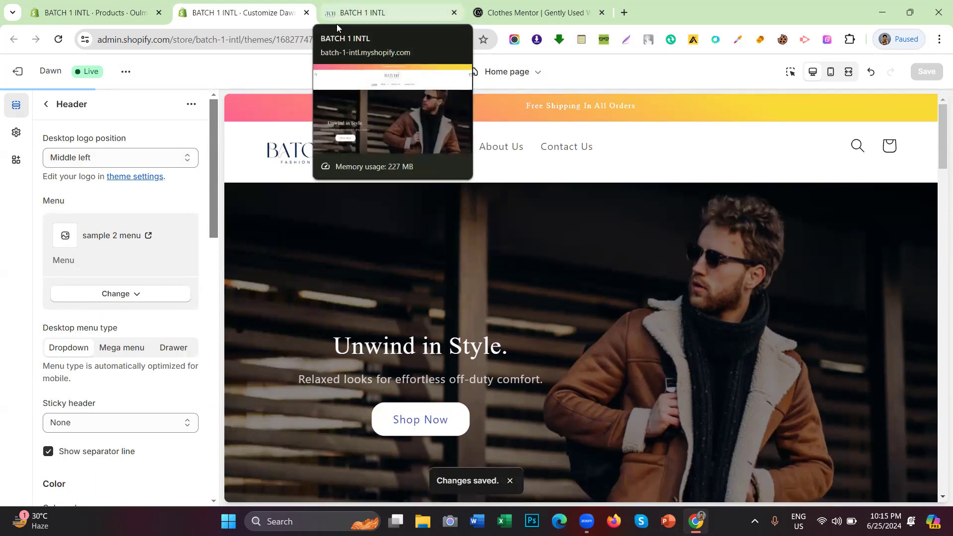
Set the header's desktop logo position to Middle center and save the theme.
click(154, 156)
click(123, 204)
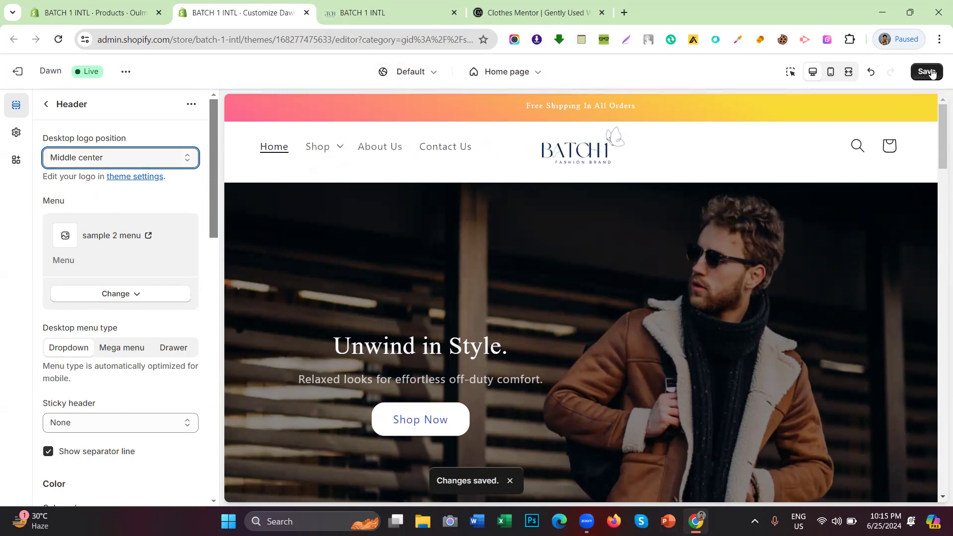
click(929, 72)
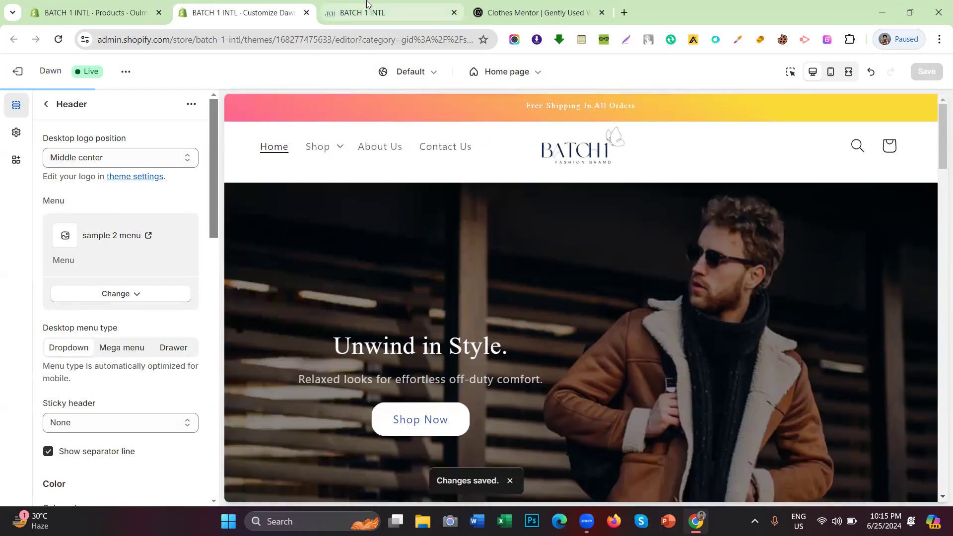
Reload the live store home page and review its header and both slides of the slideshow.
mouse_move(367, 3)
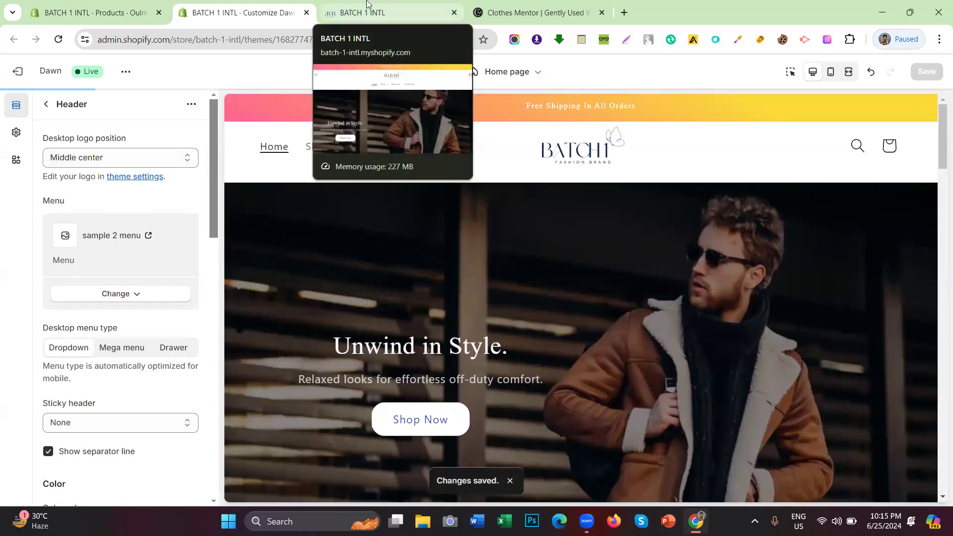
click(367, 5)
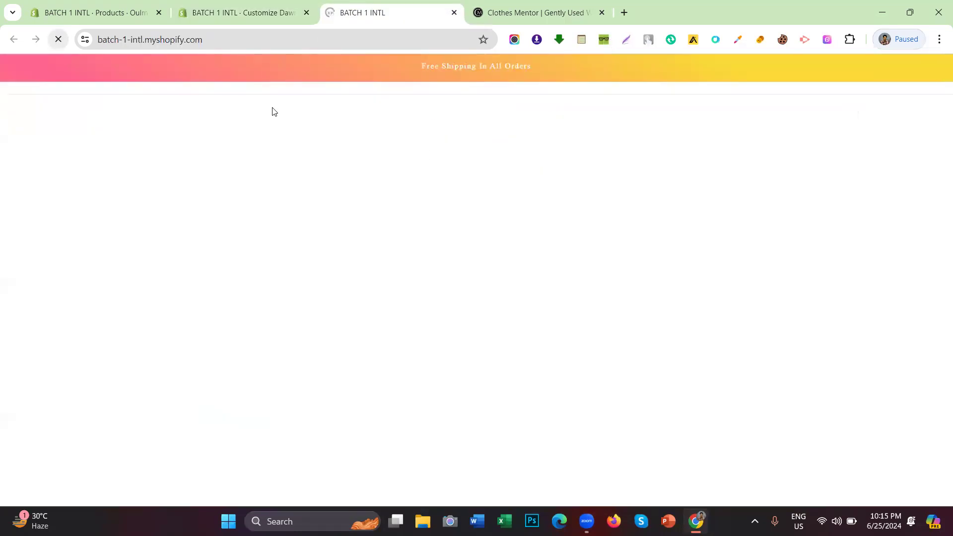
scroll(292, 149, down, 5)
scroll(494, 215, up, 4)
scroll(575, 221, down, 3)
scroll(574, 210, up, 3)
scroll(570, 214, down, 4)
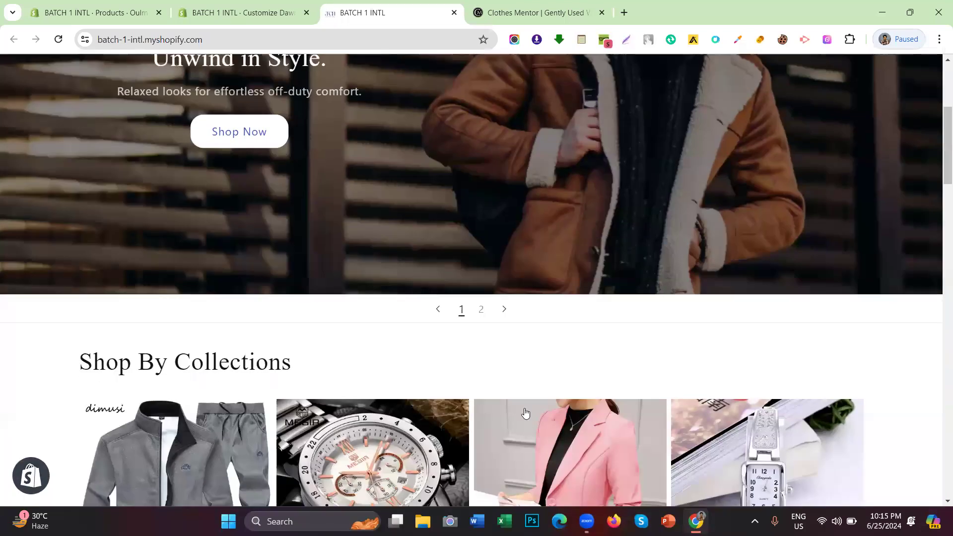
click(504, 309)
scroll(162, 163, down, 3)
scroll(181, 158, up, 6)
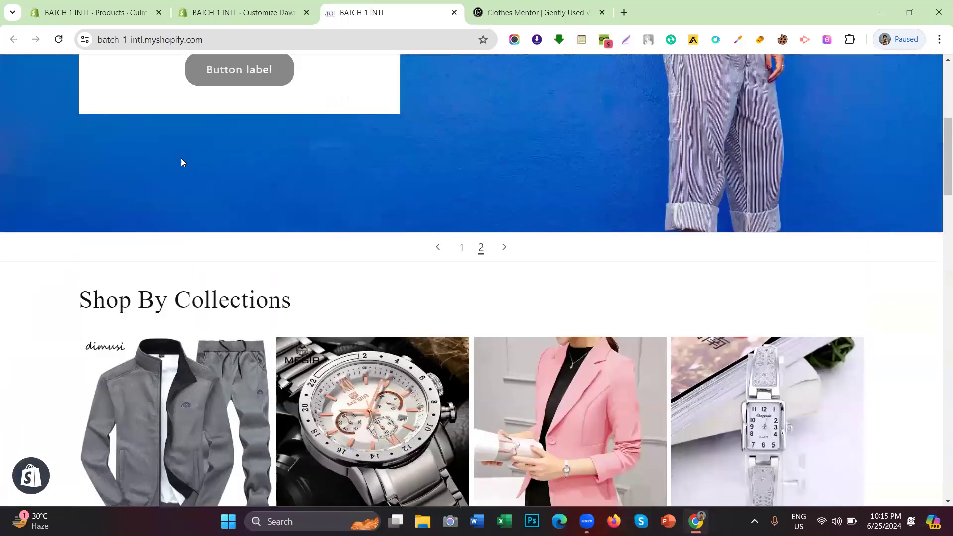
scroll(288, 159, up, 1)
scroll(290, 171, down, 8)
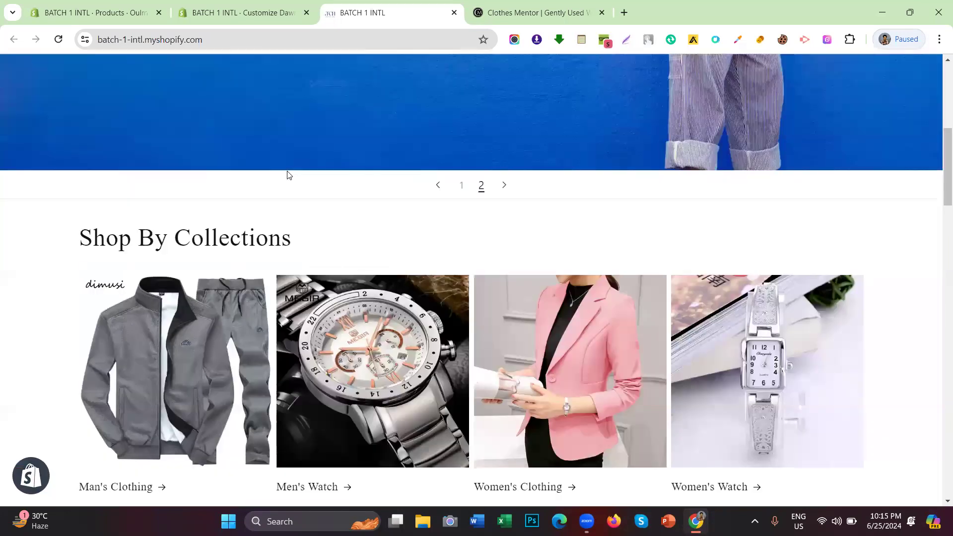
scroll(273, 155, up, 1)
drag(75, 117, 317, 114)
click(318, 114)
scroll(318, 114, up, 4)
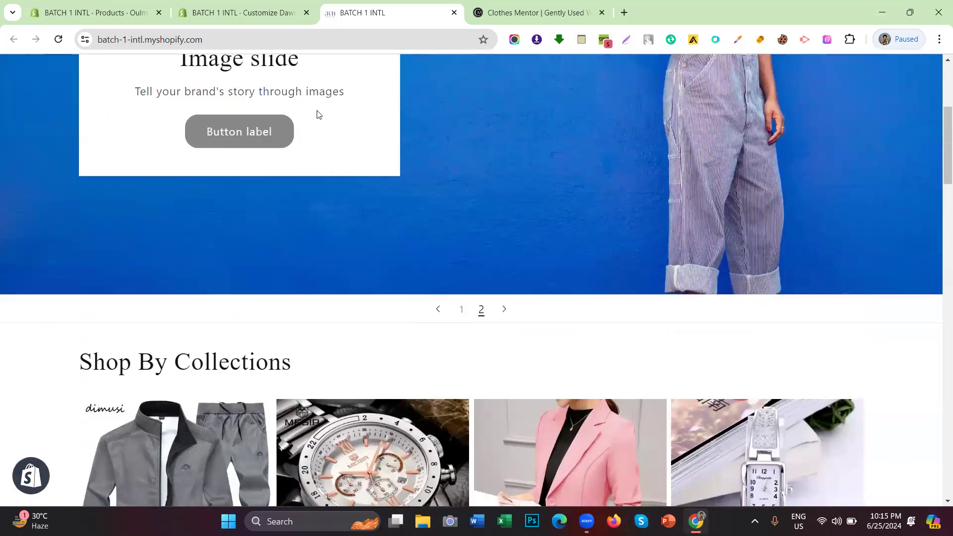
Review the Shop By Collections, About Us and New Arrival sections on the live home page.
scroll(318, 114, down, 5)
scroll(757, 214, down, 3)
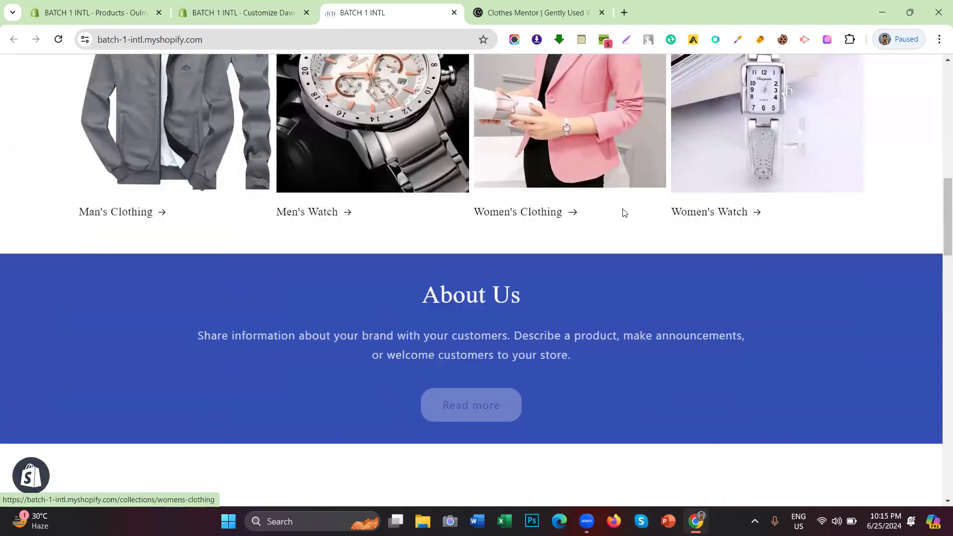
drag(454, 270, 626, 317)
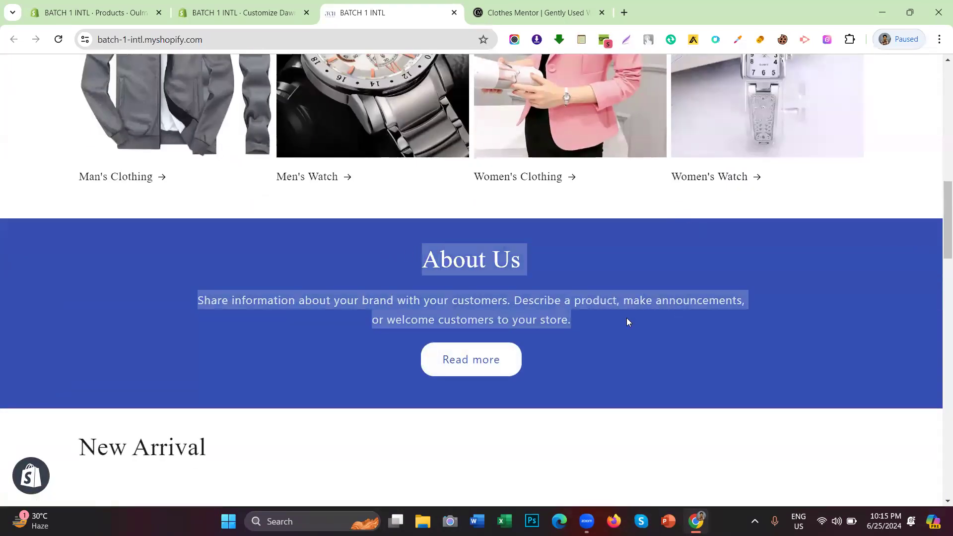
scroll(627, 318, down, 5)
drag(78, 204, 305, 198)
scroll(348, 201, down, 4)
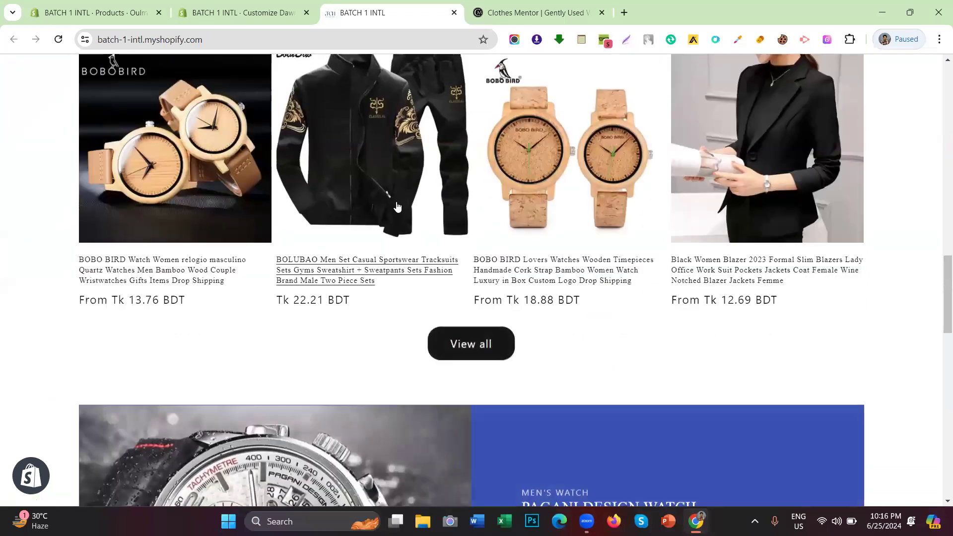
scroll(395, 201, down, 1)
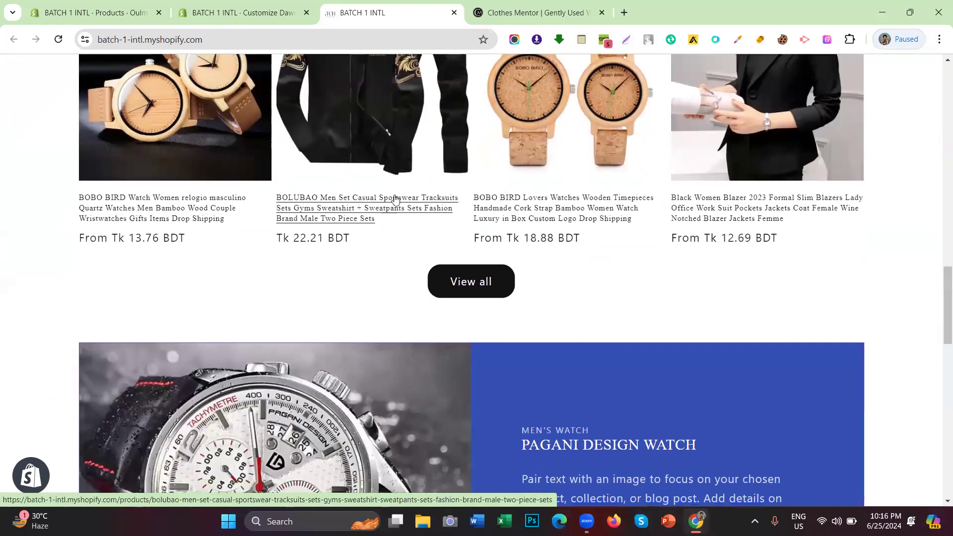
scroll(396, 200, up, 2)
scroll(397, 201, down, 2)
Examine the PAGANI DESIGN WATCH and Oulm Luxury Watch rows on the live page and return to its start.
scroll(415, 207, down, 4)
scroll(415, 208, up, 3)
scroll(415, 208, down, 3)
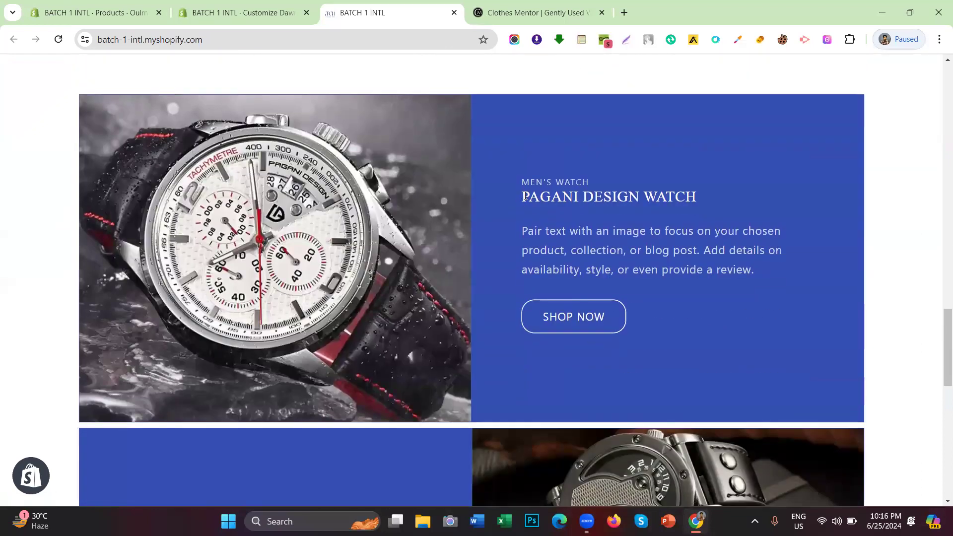
scroll(522, 177, down, 4)
scroll(522, 178, up, 5)
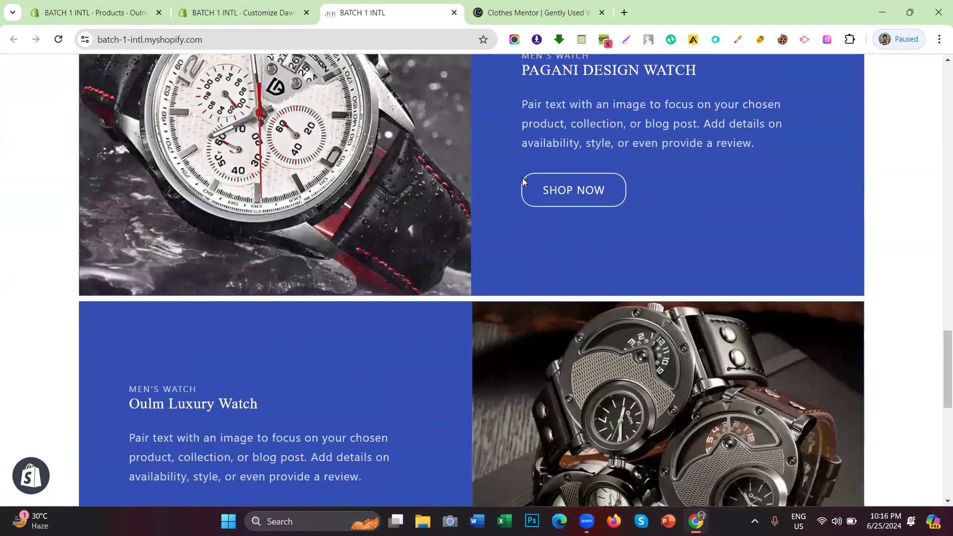
scroll(522, 182, down, 5)
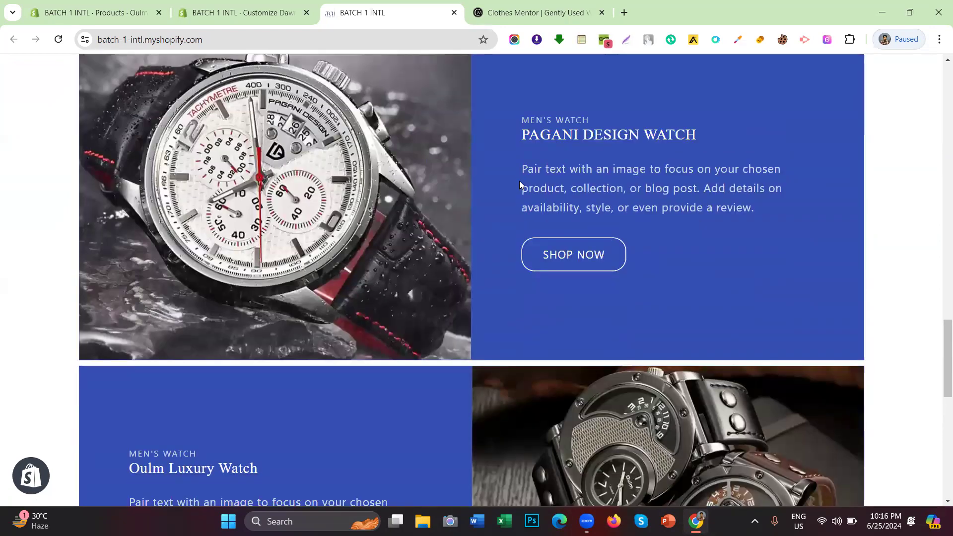
scroll(516, 182, down, 9)
scroll(464, 217, up, 11)
scroll(464, 217, up, 20)
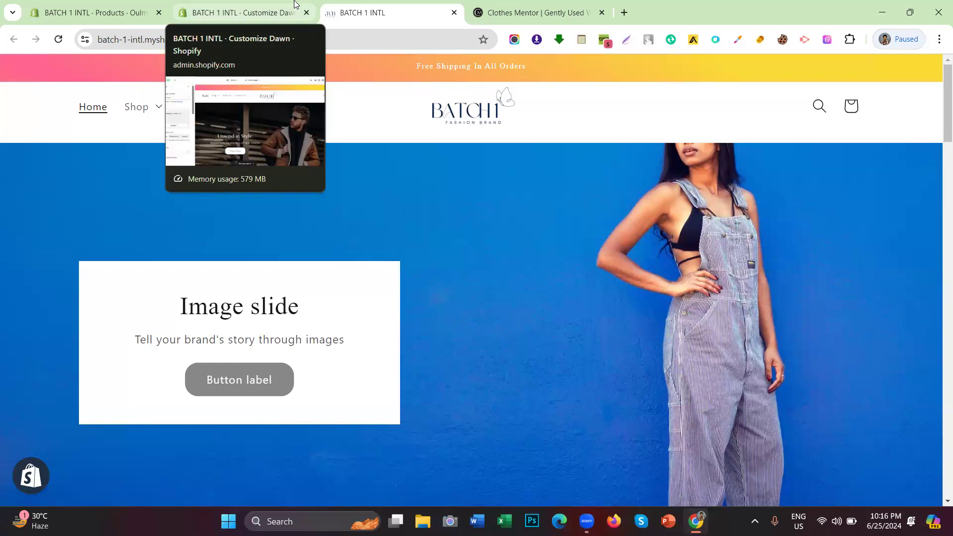
Switch back to the theme editor and leave the Header settings for the home page section list.
click(294, 4)
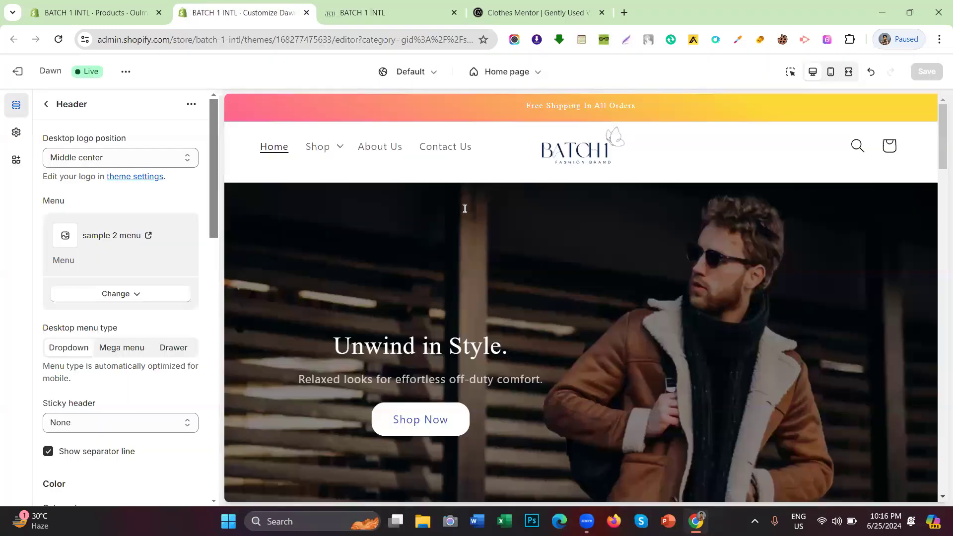
scroll(462, 208, down, 15)
scroll(462, 207, down, 7)
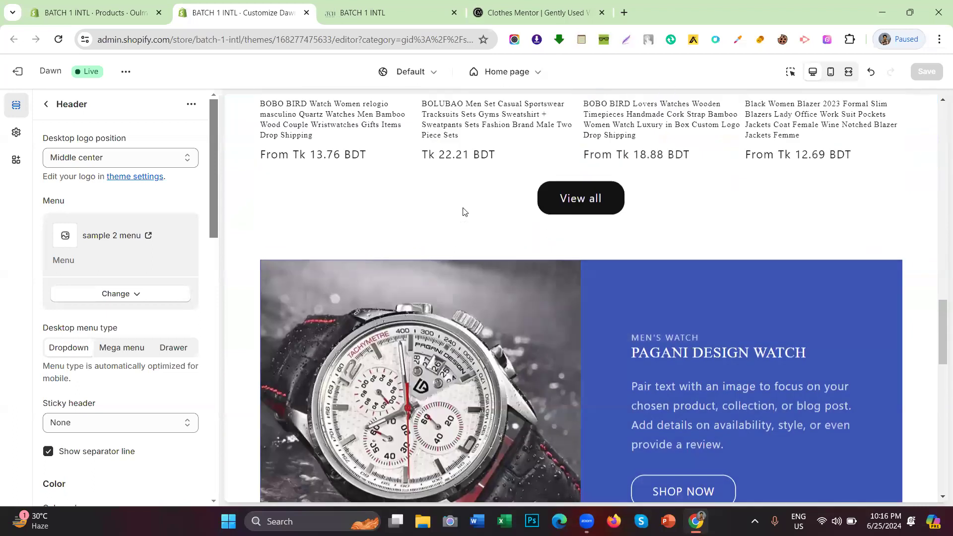
click(45, 106)
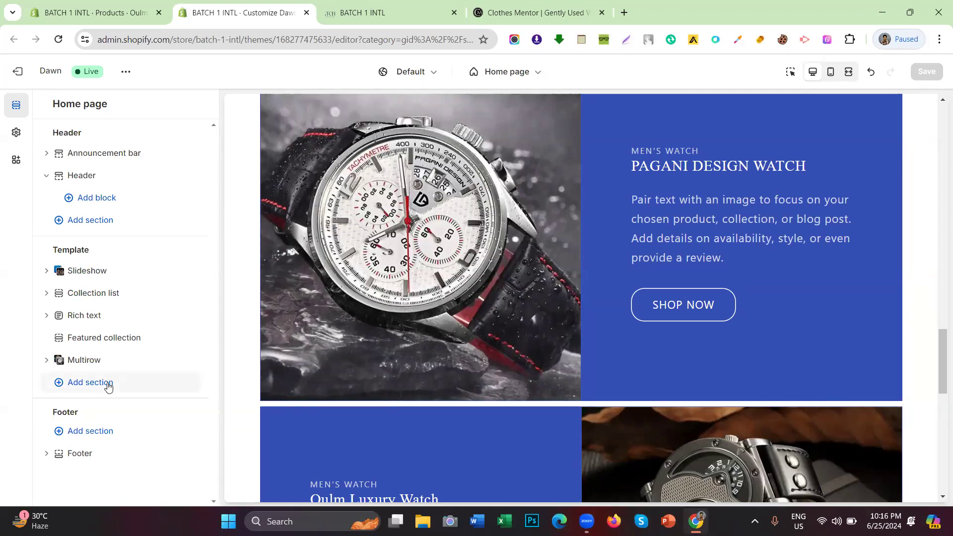
Examine the area between the watch rows and the footer in the home page preview.
scroll(626, 274, down, 10)
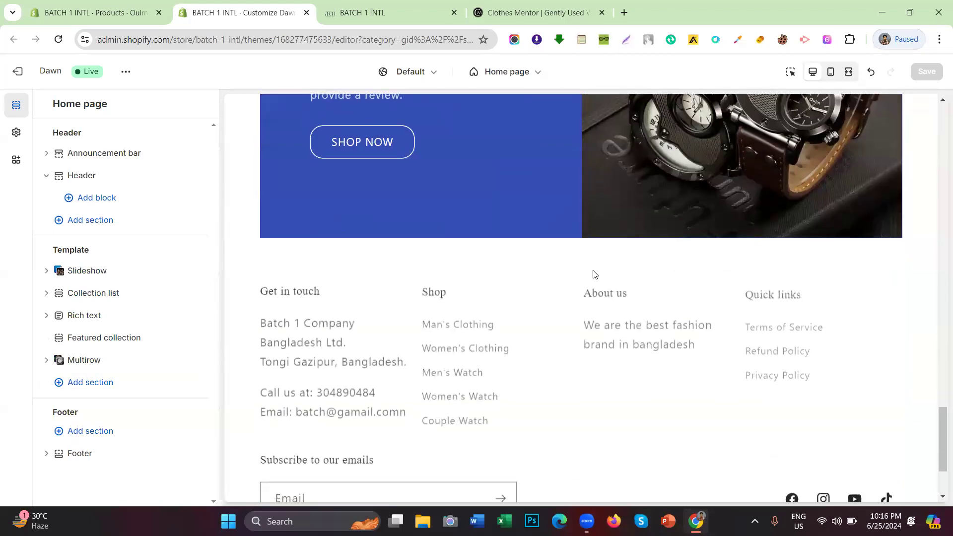
scroll(613, 268, up, 5)
scroll(603, 277, down, 1)
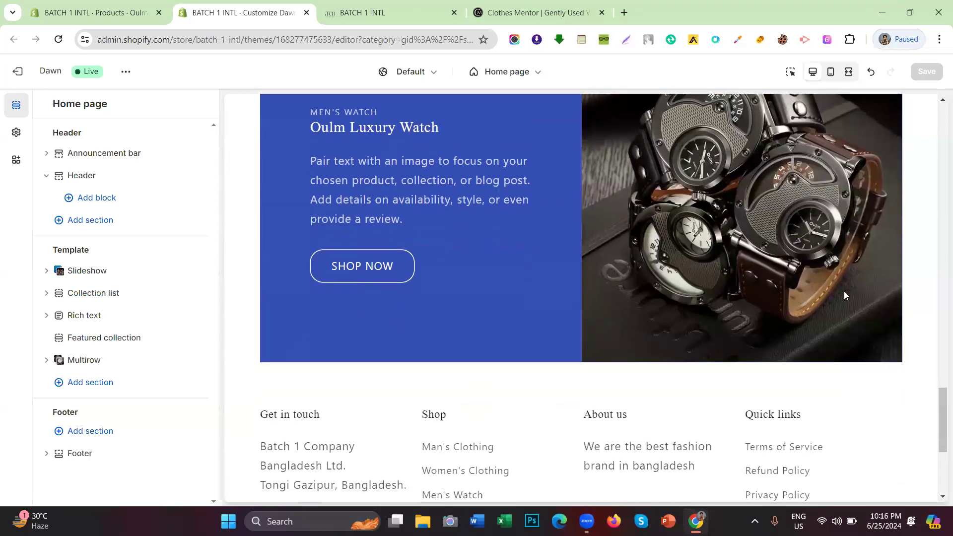
scroll(427, 297, up, 10)
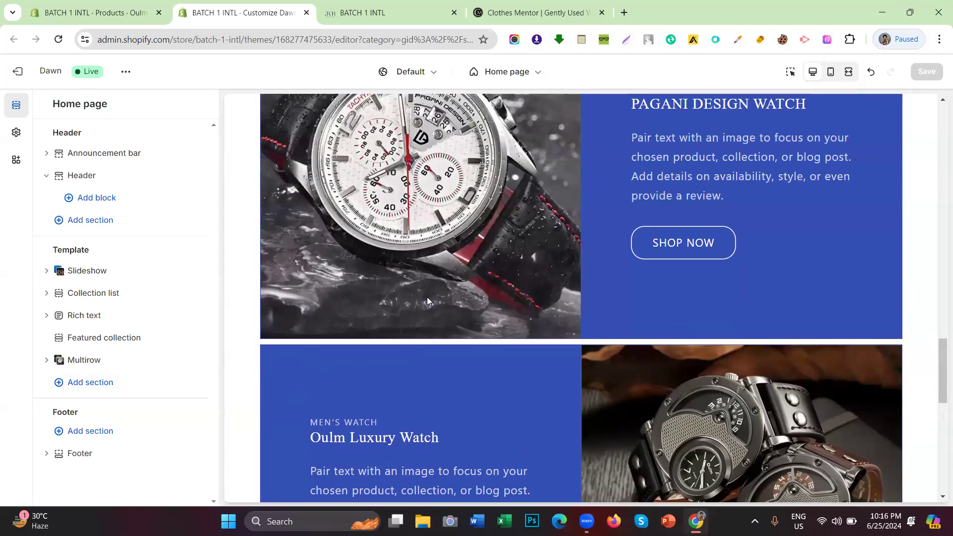
scroll(427, 294, down, 4)
scroll(407, 266, down, 8)
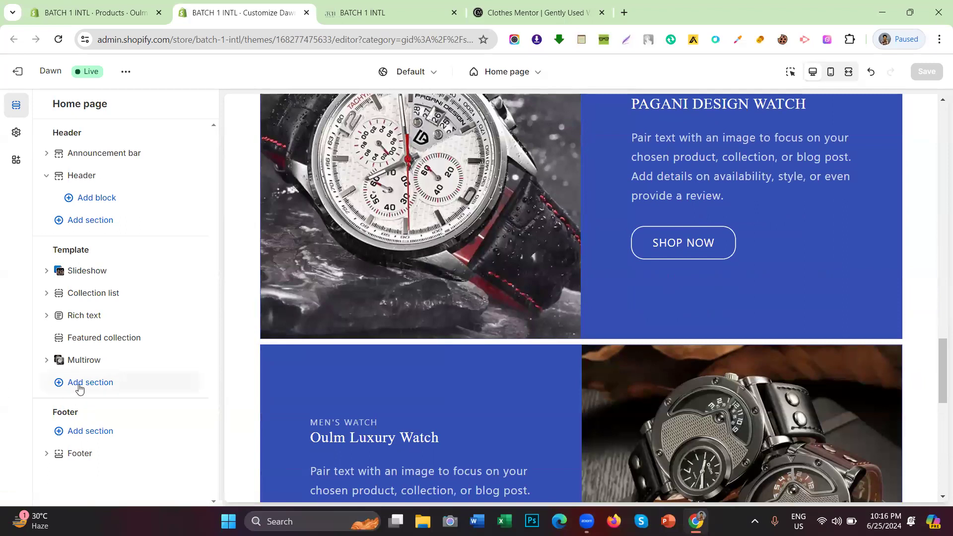
scroll(565, 303, up, 7)
scroll(564, 303, up, 6)
scroll(526, 251, down, 12)
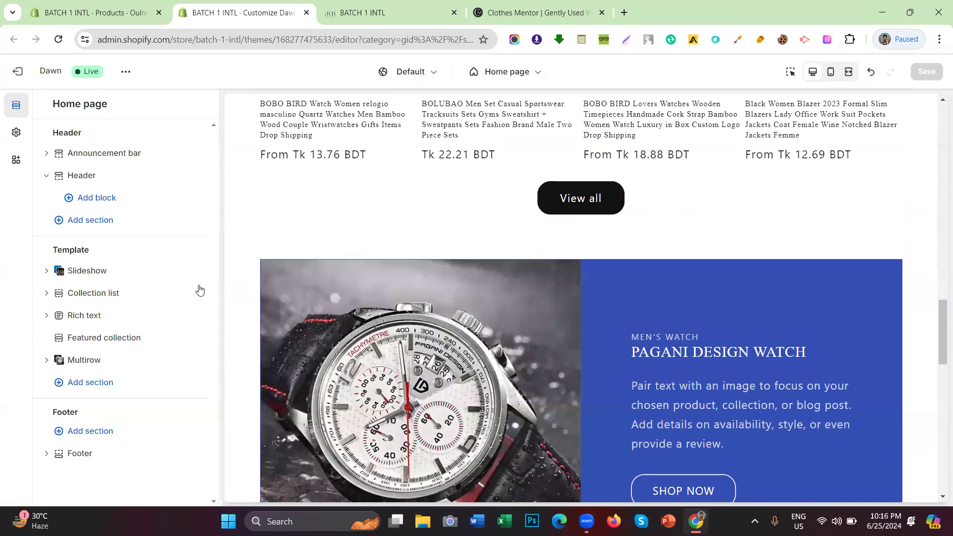
scroll(456, 257, down, 12)
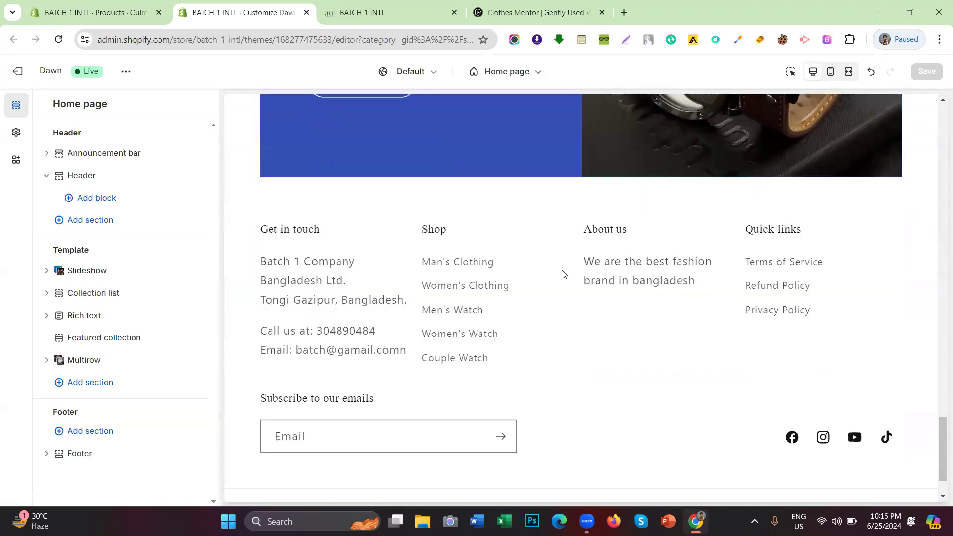
Add an Image banner section below the Multirow section in the home page template.
scroll(563, 274, up, 5)
click(87, 383)
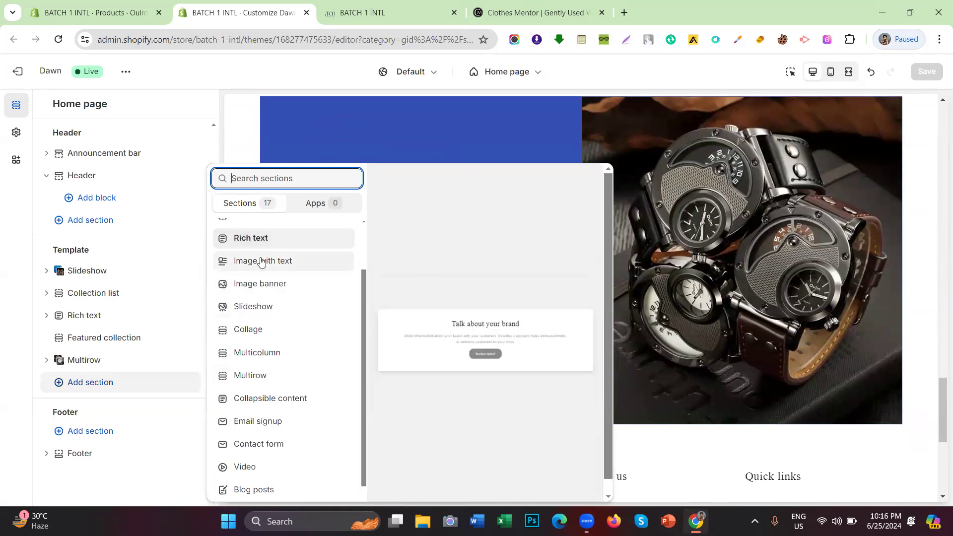
click(263, 284)
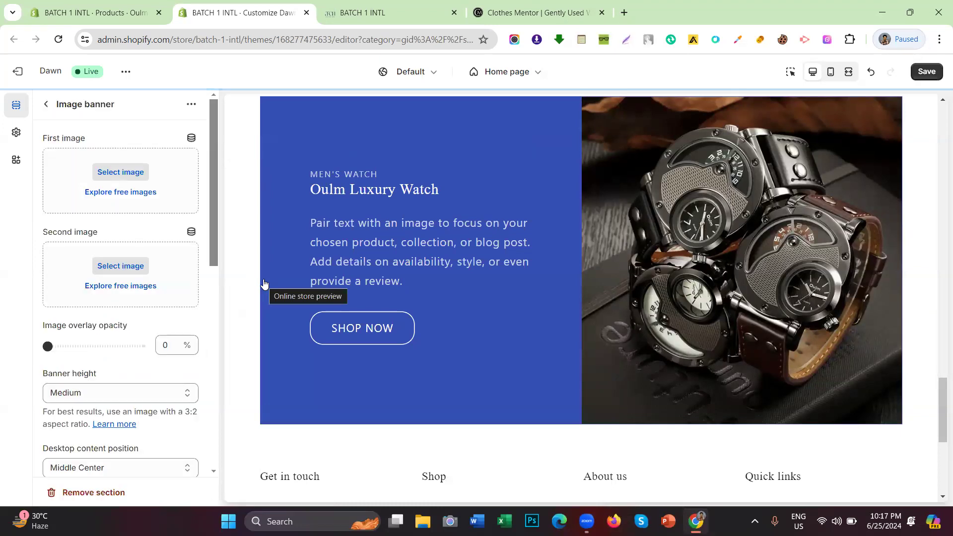
Examine the home page preview from the slideshow and its second slide down to the new image banner above the footer.
scroll(517, 262, up, 15)
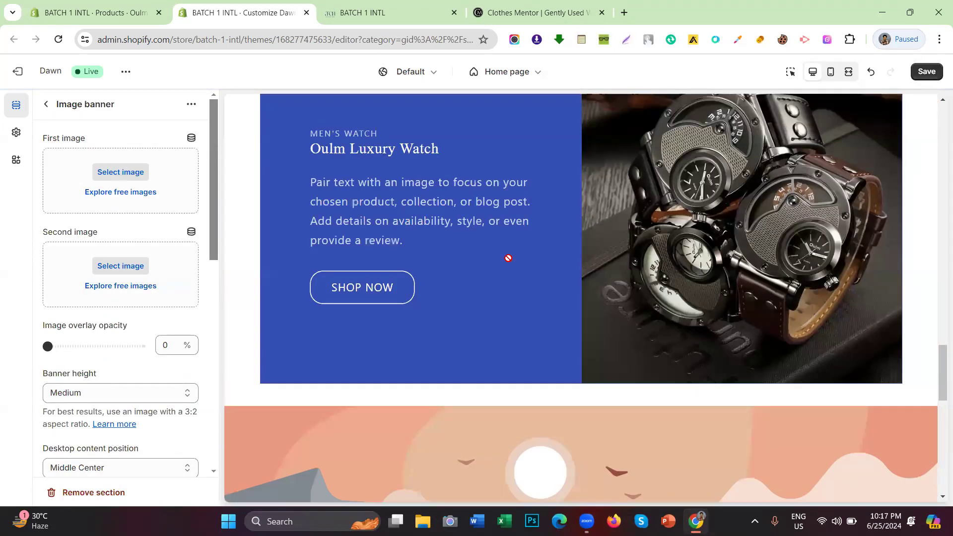
scroll(506, 257, up, 8)
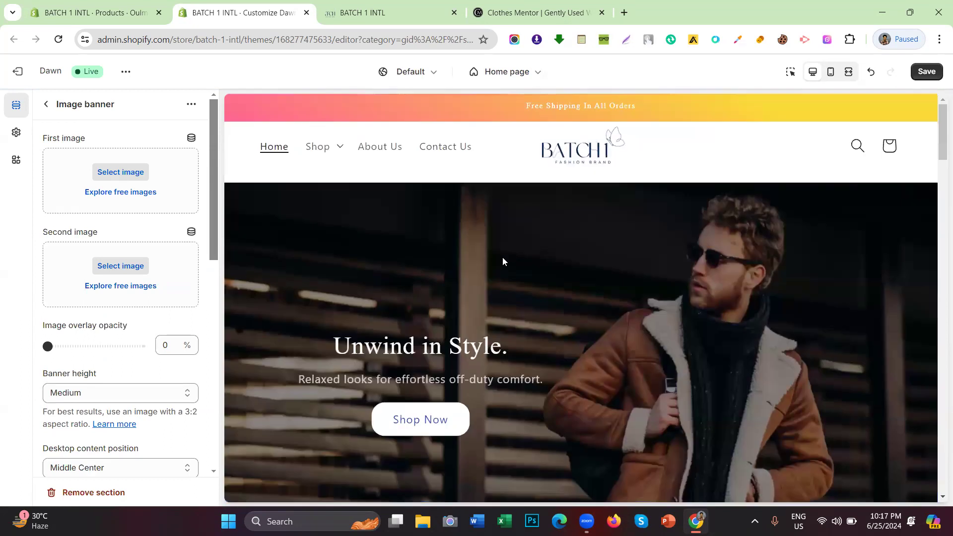
scroll(496, 248, down, 4)
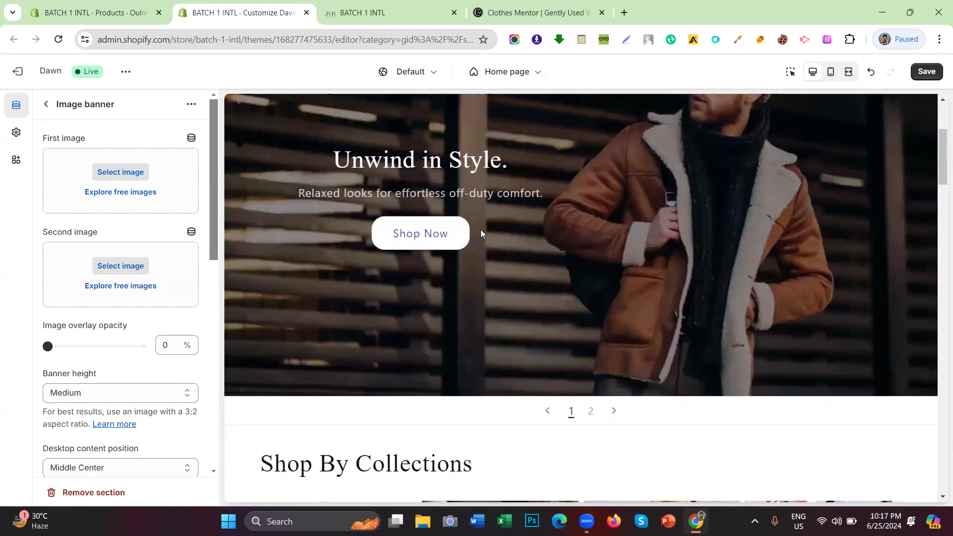
click(614, 412)
scroll(544, 279, down, 1)
scroll(701, 169, up, 4)
scroll(701, 169, down, 20)
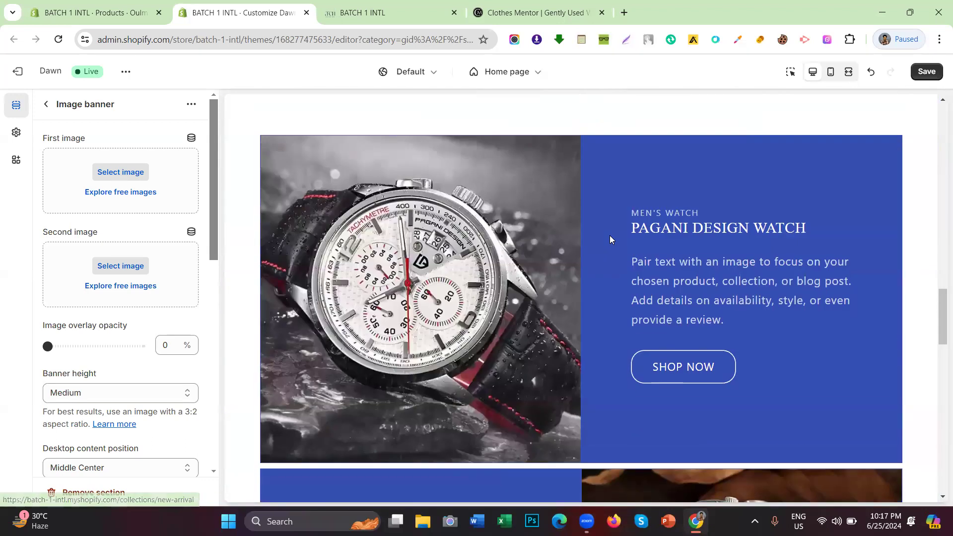
scroll(611, 236, down, 15)
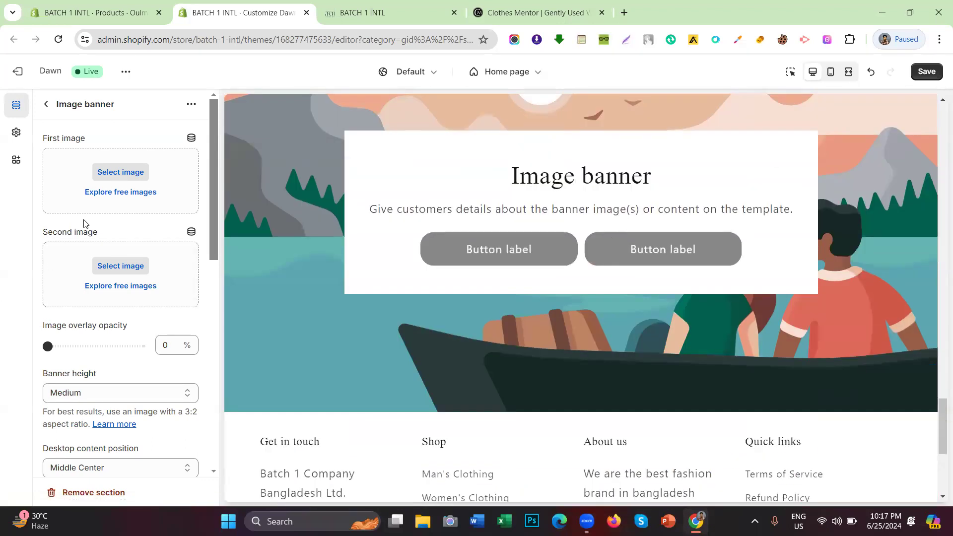
Search the free images for WOMEN'S CLOTHING to find the banner's first image.
click(103, 194)
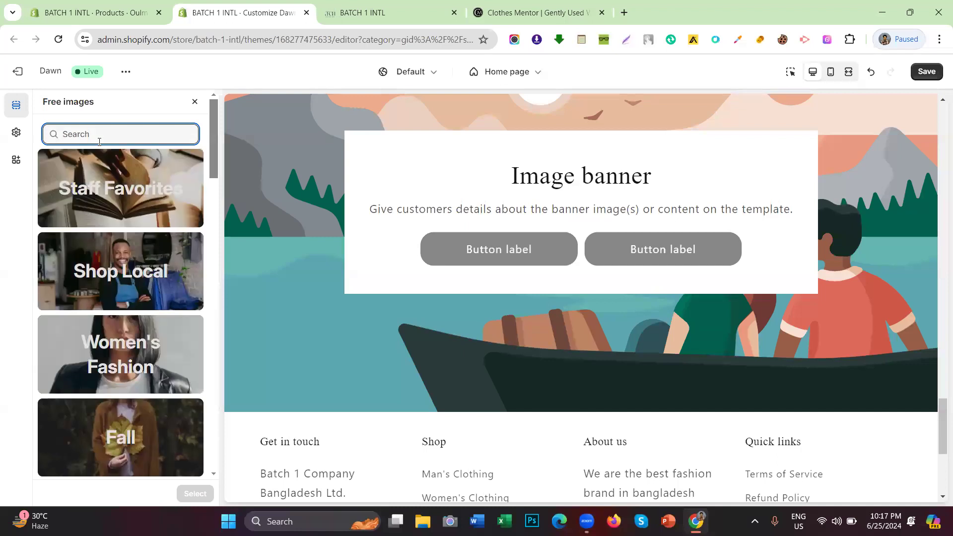
text(WO)
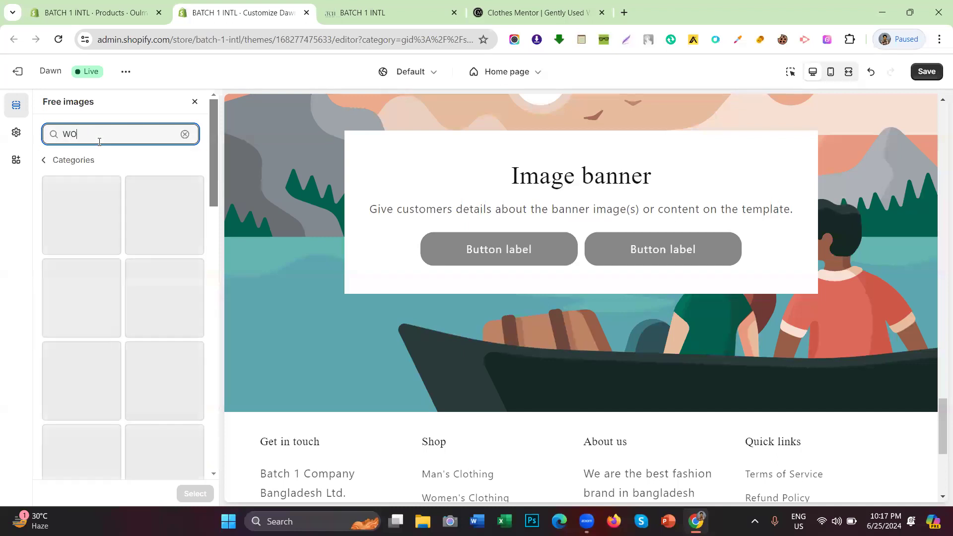
text(MEN'S CL)
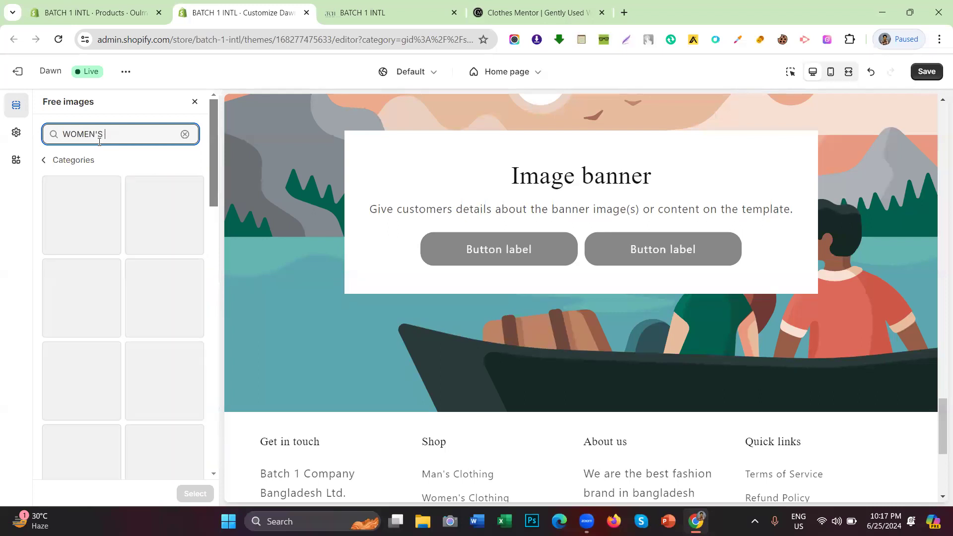
text(OTHING)
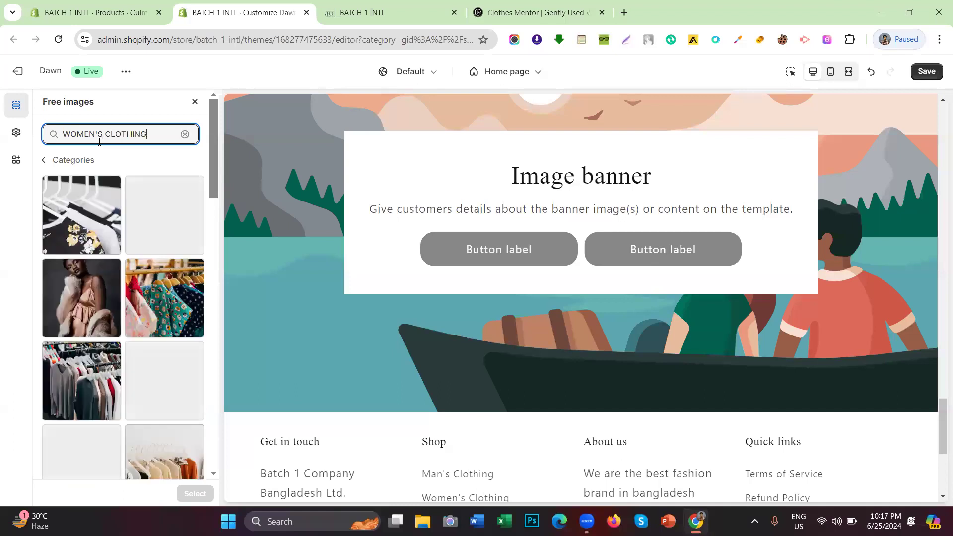
Change the free image search to WOMEN'S FASHION.
key(BackSpace)
key(BackSpace)
key(BackSpace)
key(BackSpace)
key(BackSpace)
key(BackSpace)
key(BackSpace)
key(BackSpace)
text(FASHIO)
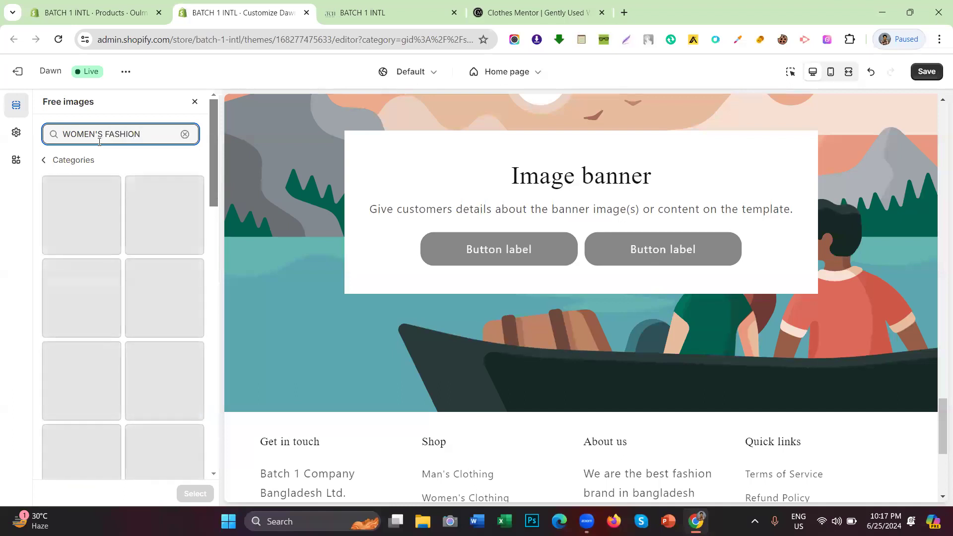
Look through the WOMEN'S FASHION results, try to load more images, and leave the free image library.
scroll(142, 212, down, 4)
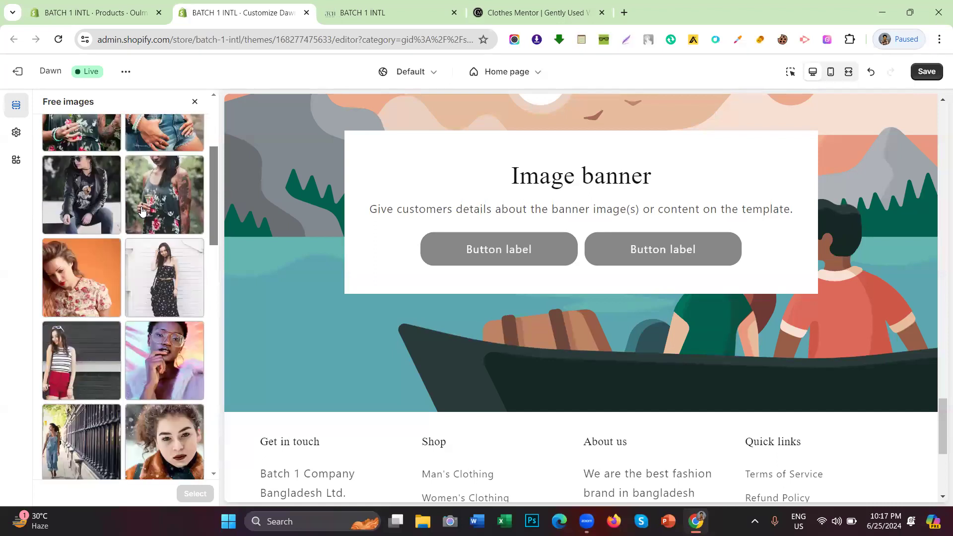
scroll(143, 212, down, 3)
scroll(143, 212, down, 5)
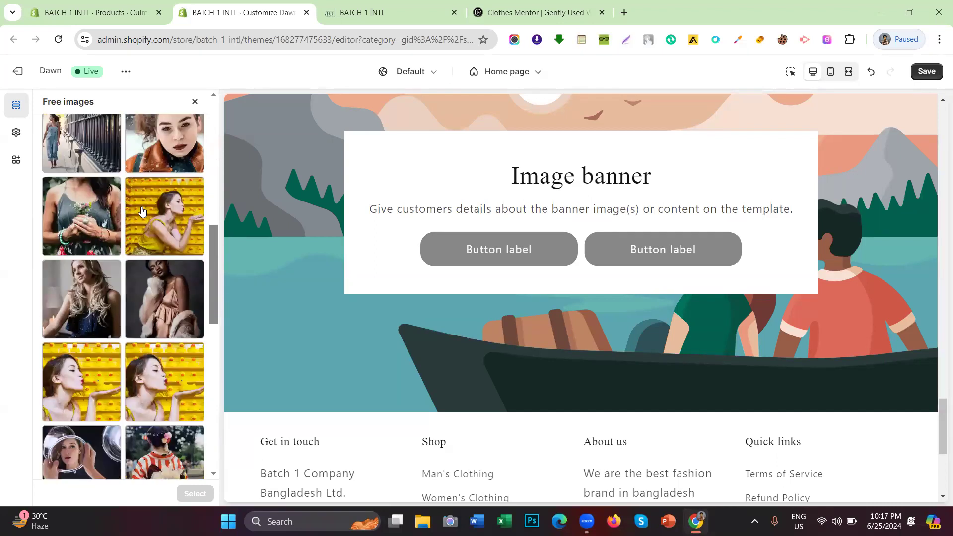
scroll(142, 212, down, 4)
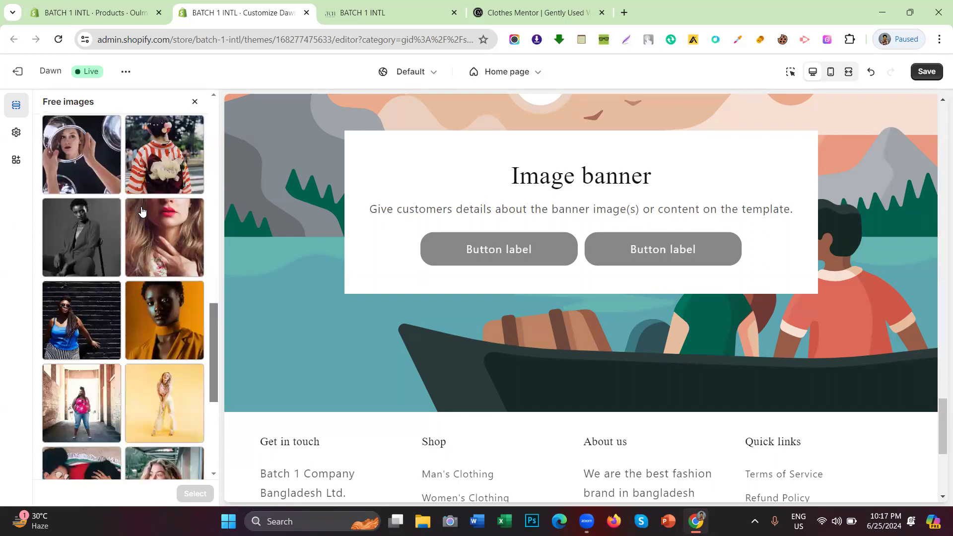
scroll(142, 212, down, 5)
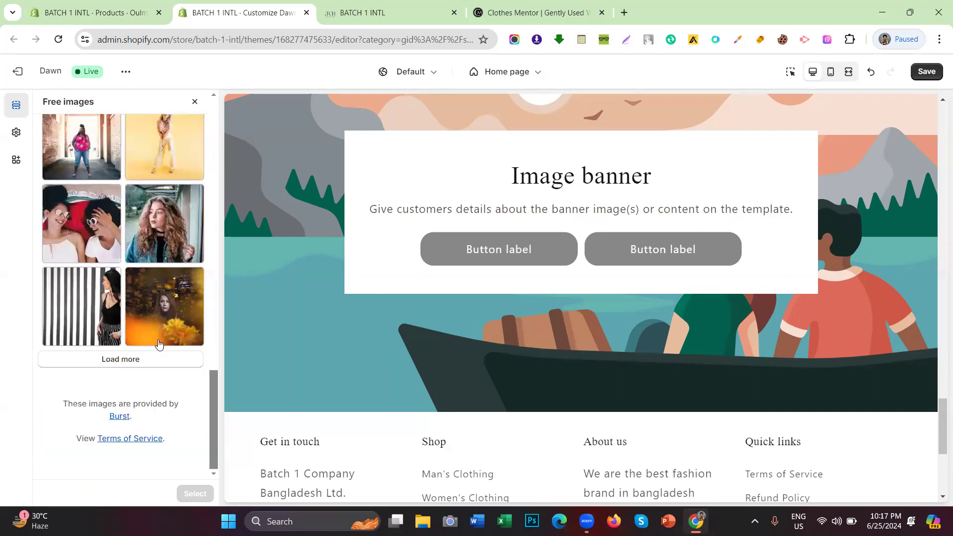
click(154, 356)
scroll(149, 359, down, 1)
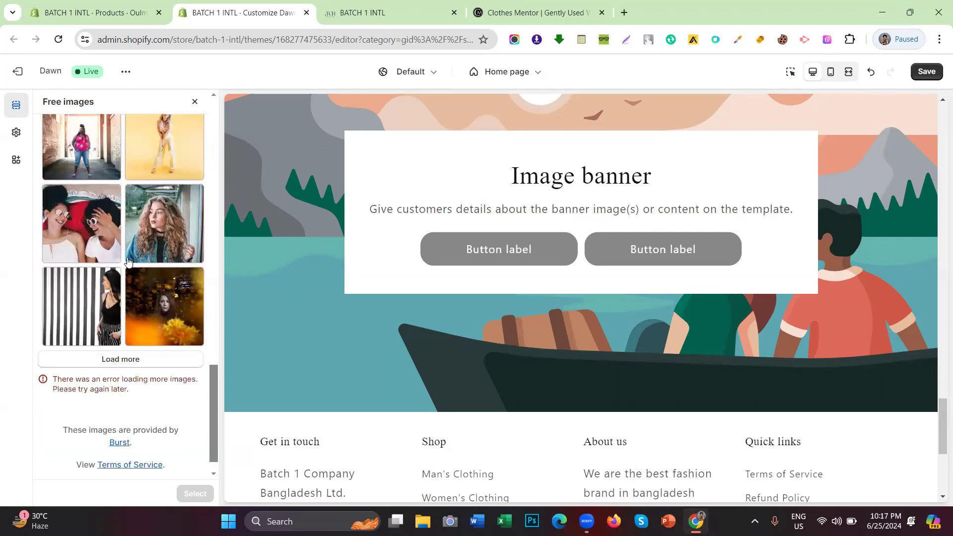
click(125, 331)
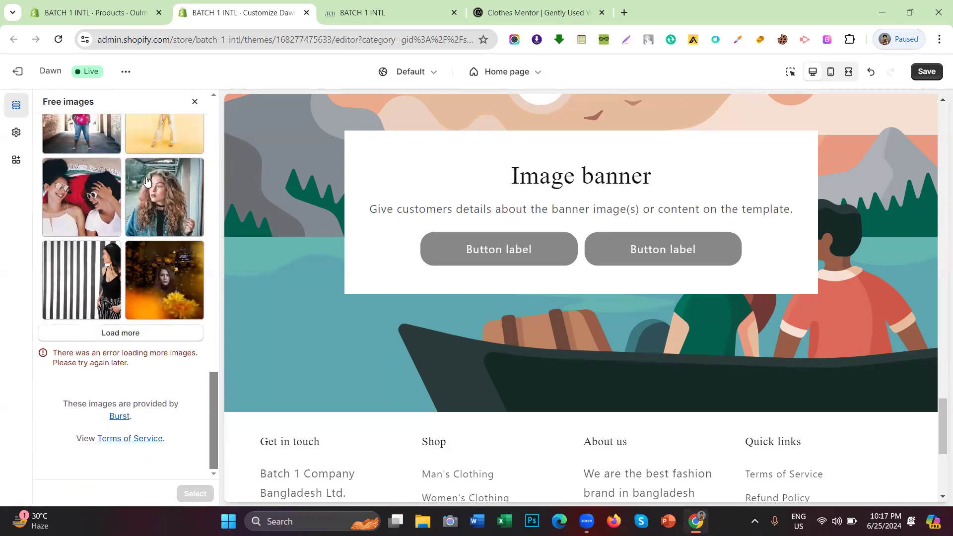
scroll(147, 198, up, 10)
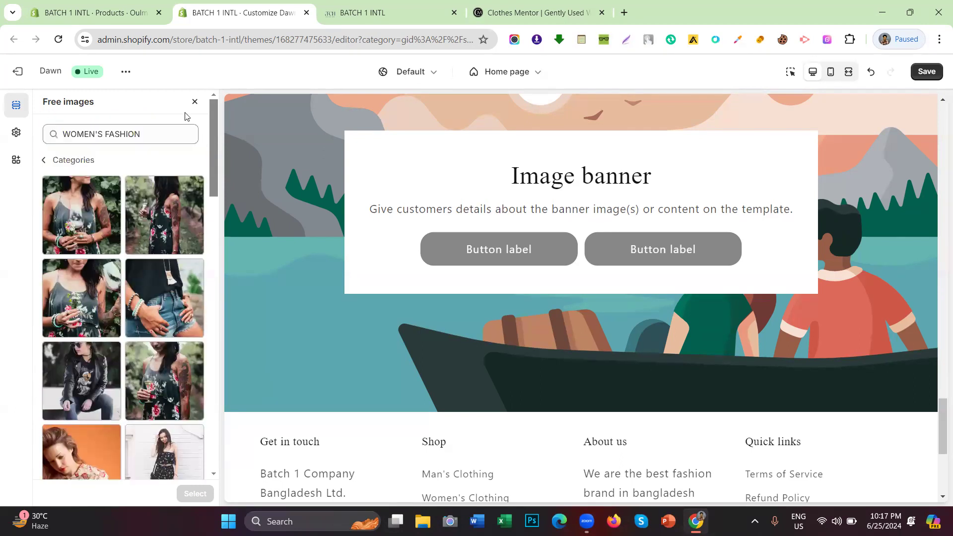
click(193, 102)
Choose the woman in cream trousers on a yellow background from the Women's Fashion free images for the banner's first image.
click(125, 195)
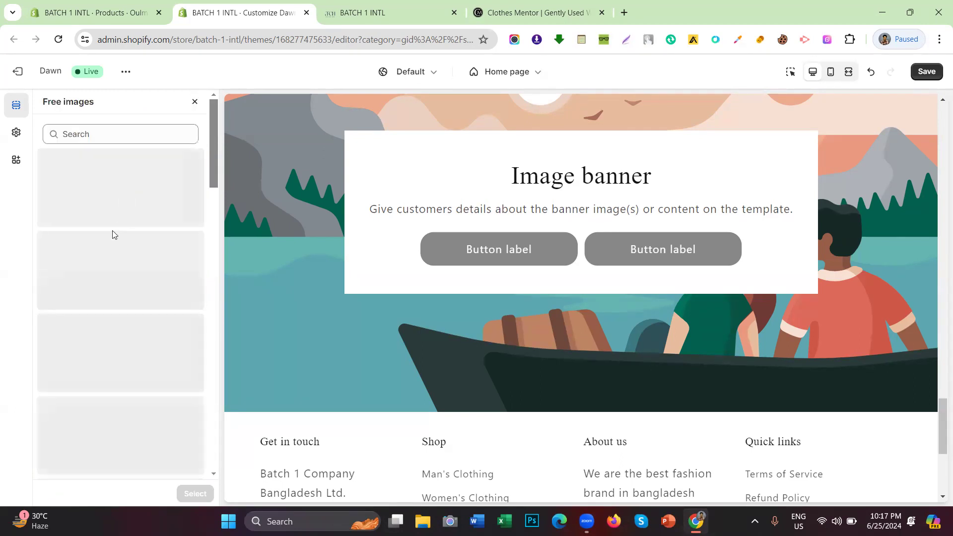
scroll(121, 263, down, 3)
click(121, 262)
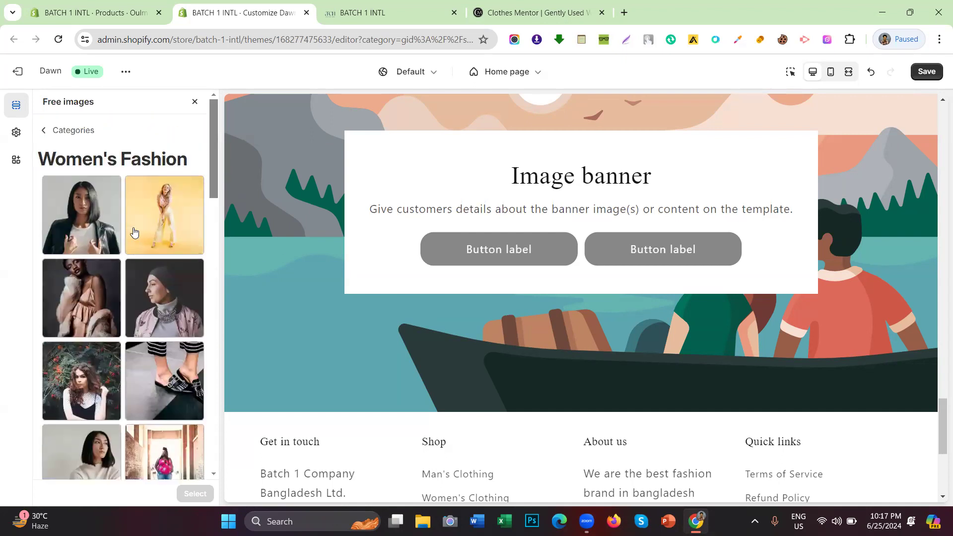
click(134, 232)
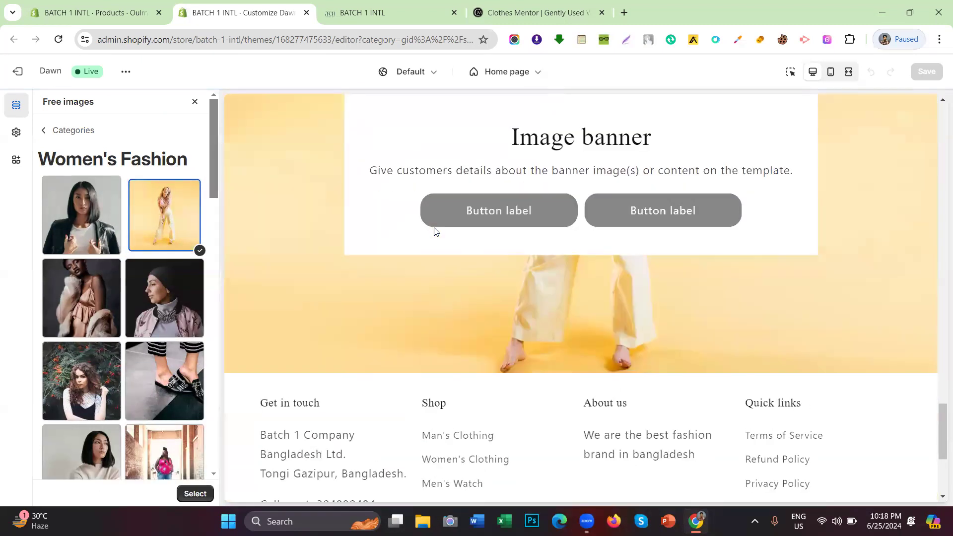
Compare the banner with the rest of the page and other Women's Fashion images, and confirm the chosen yellow-background image.
scroll(435, 231, up, 20)
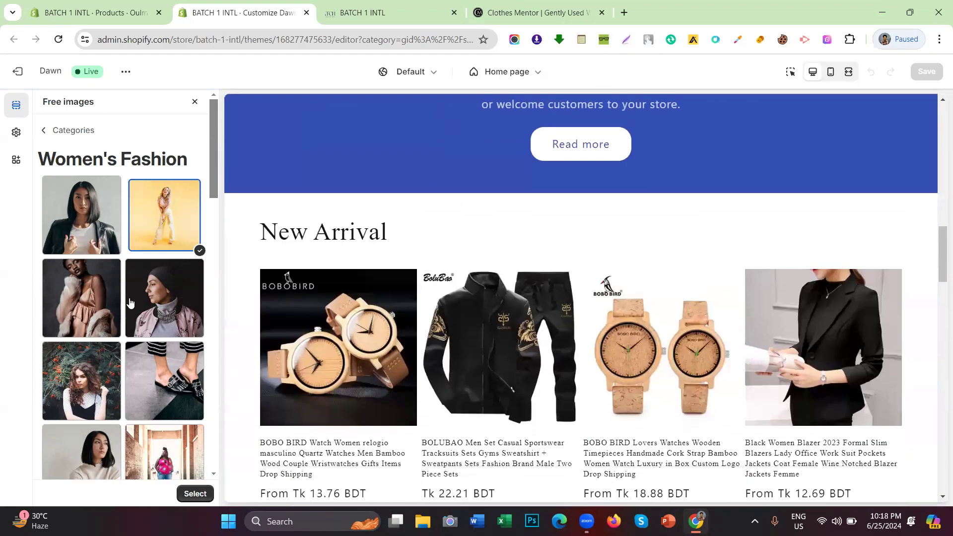
scroll(129, 302, down, 10)
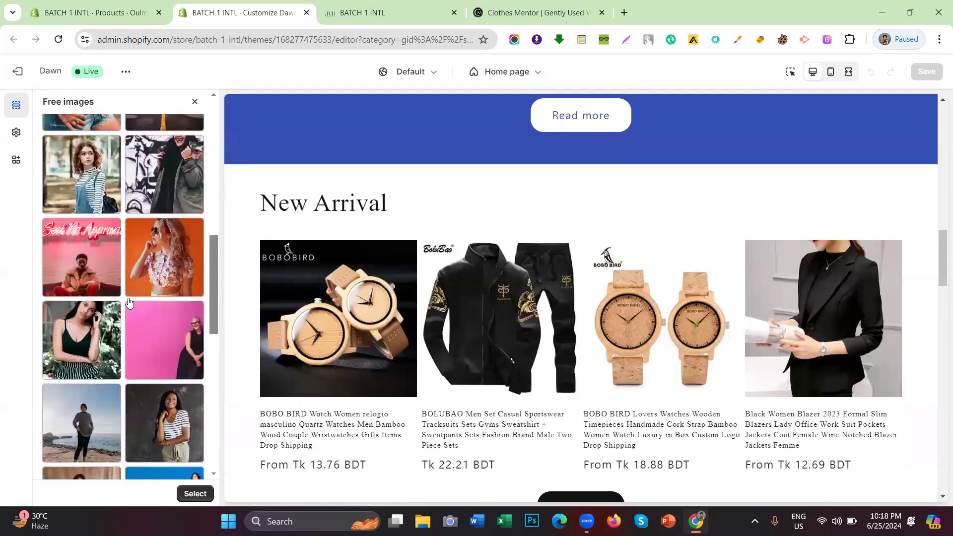
scroll(129, 302, down, 4)
scroll(129, 302, up, 5)
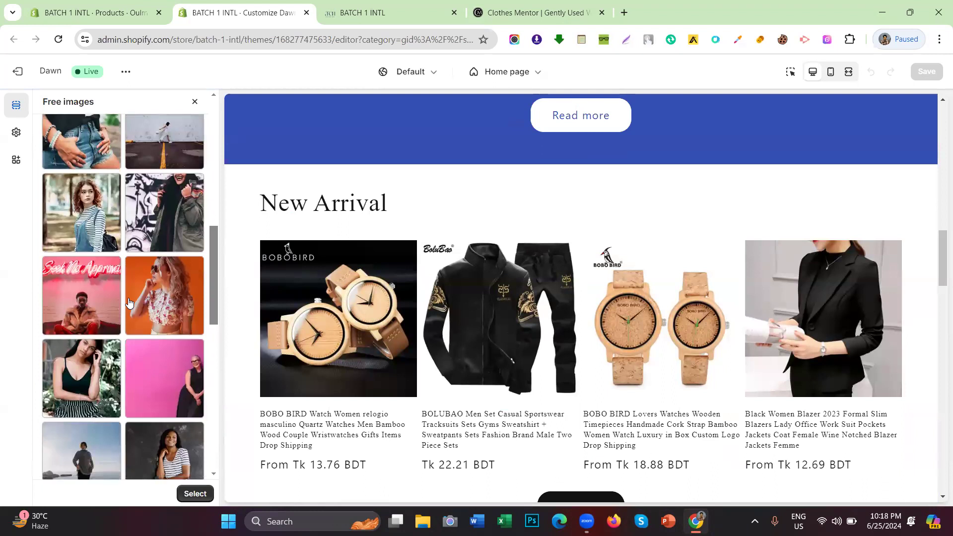
scroll(129, 302, down, 5)
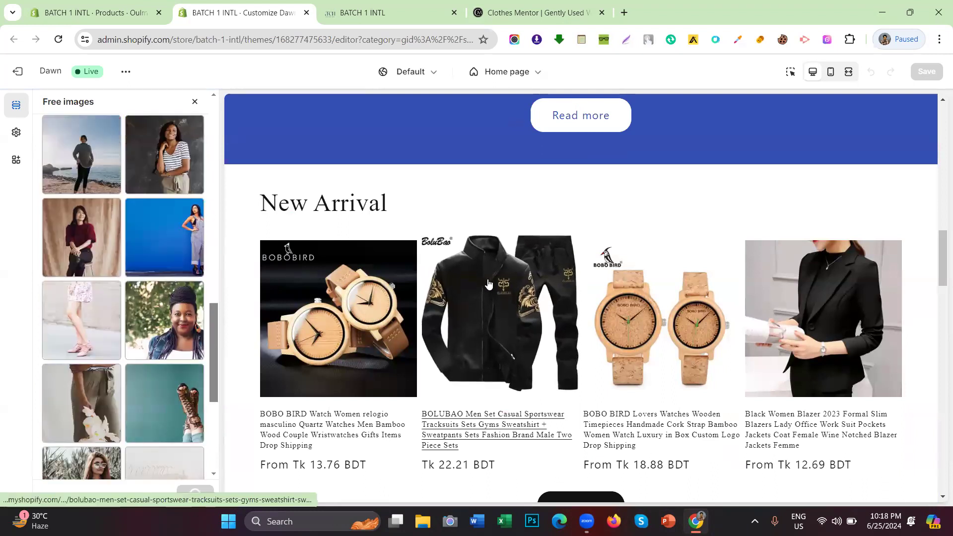
Examine the image banner in the page preview and its content alignment, color scheme and animation settings.
scroll(487, 278, down, 5)
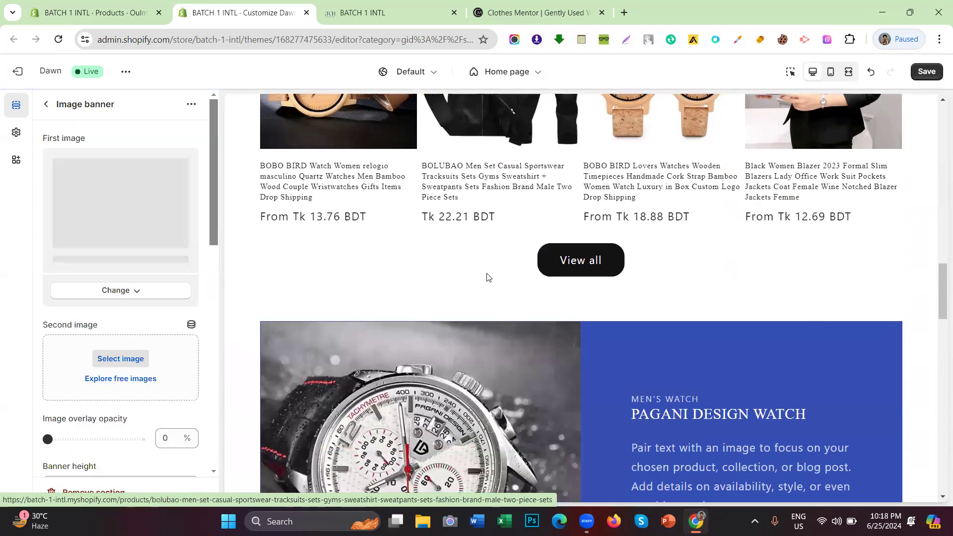
scroll(439, 258, down, 5)
scroll(438, 255, down, 10)
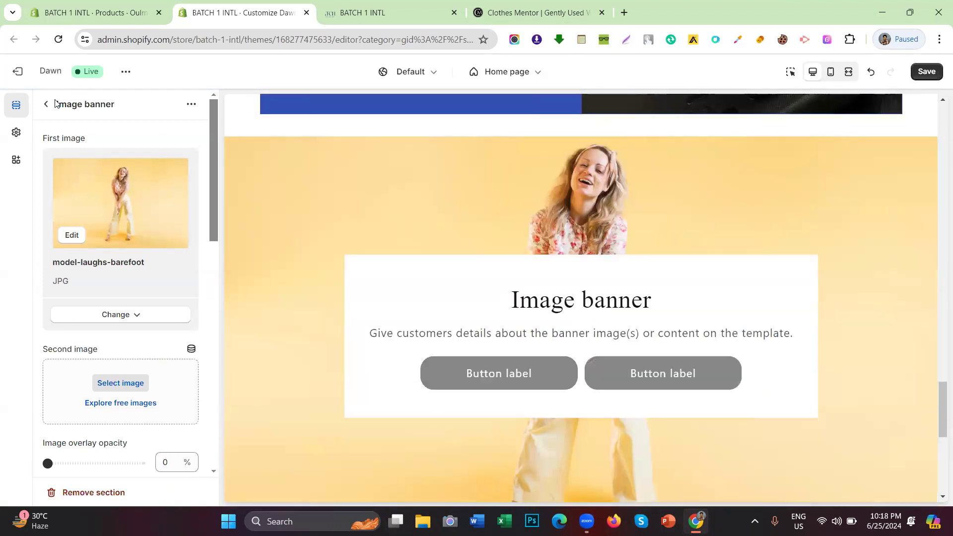
scroll(99, 217, down, 4)
scroll(100, 217, down, 7)
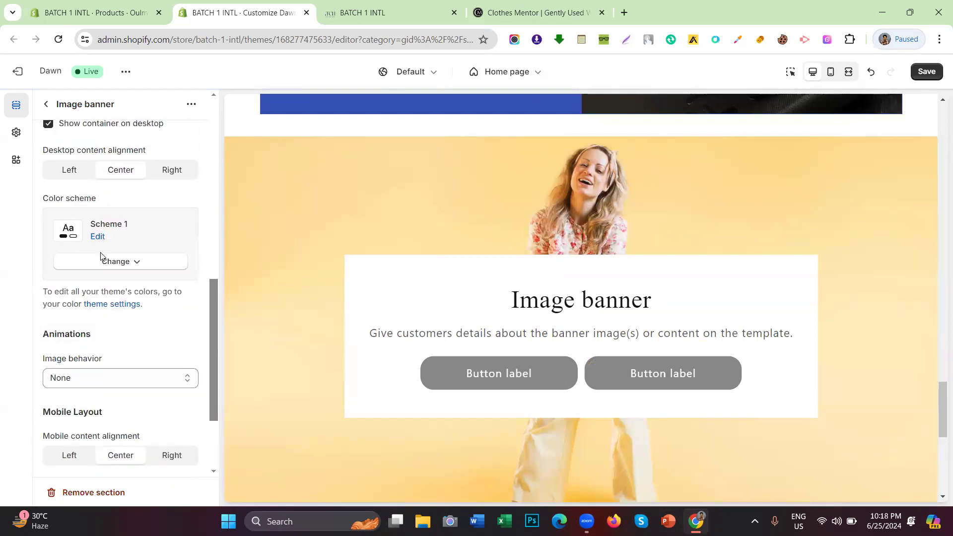
View the image banner's heading block settings, open a new browser tab, and return to the home page section list.
click(46, 102)
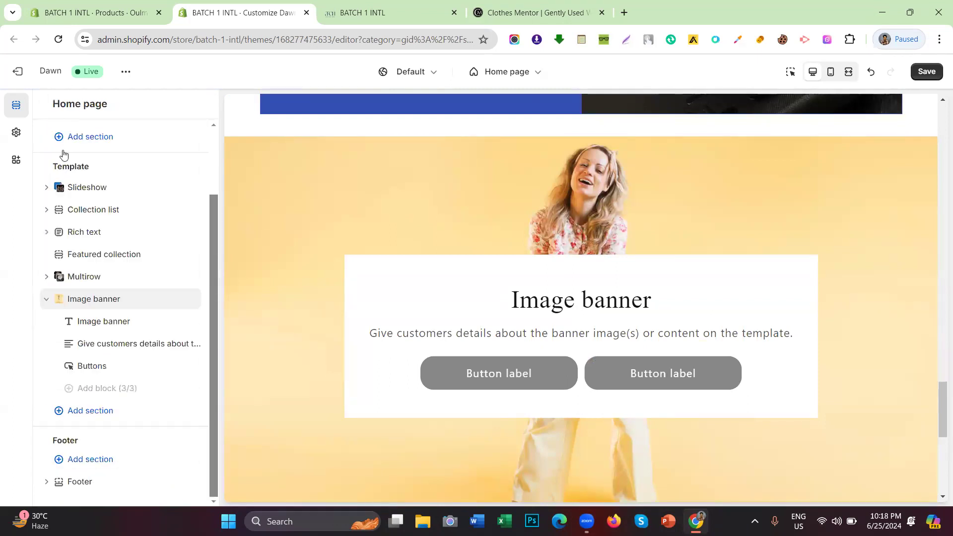
click(94, 322)
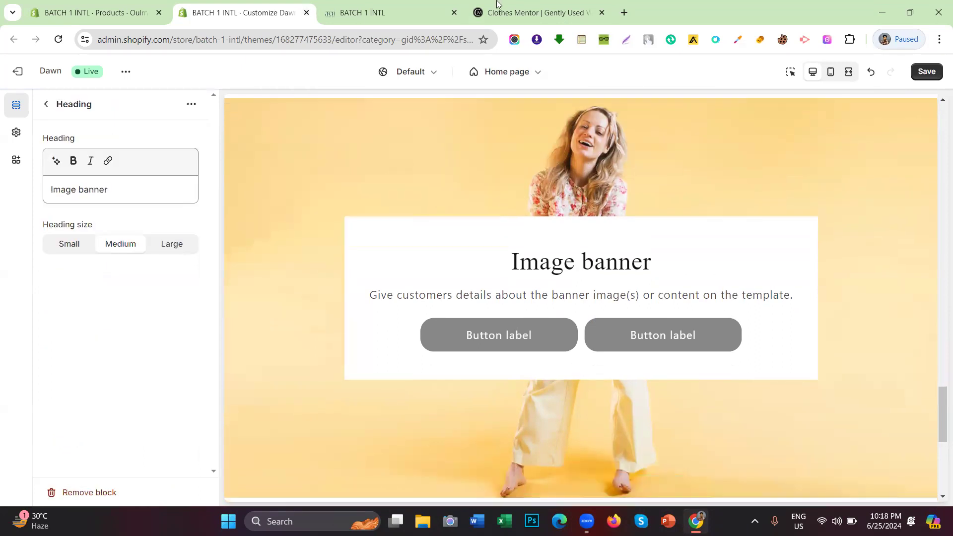
click(624, 11)
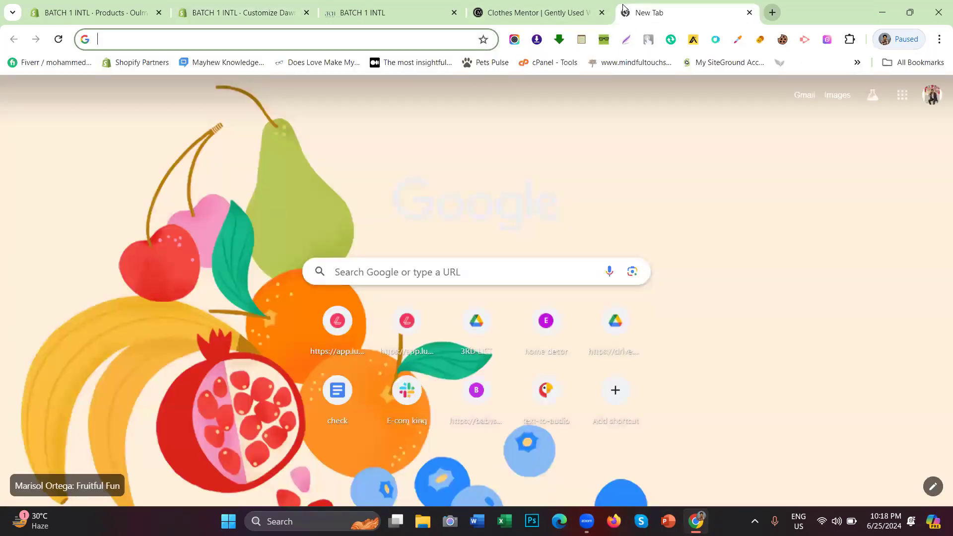
click(210, 5)
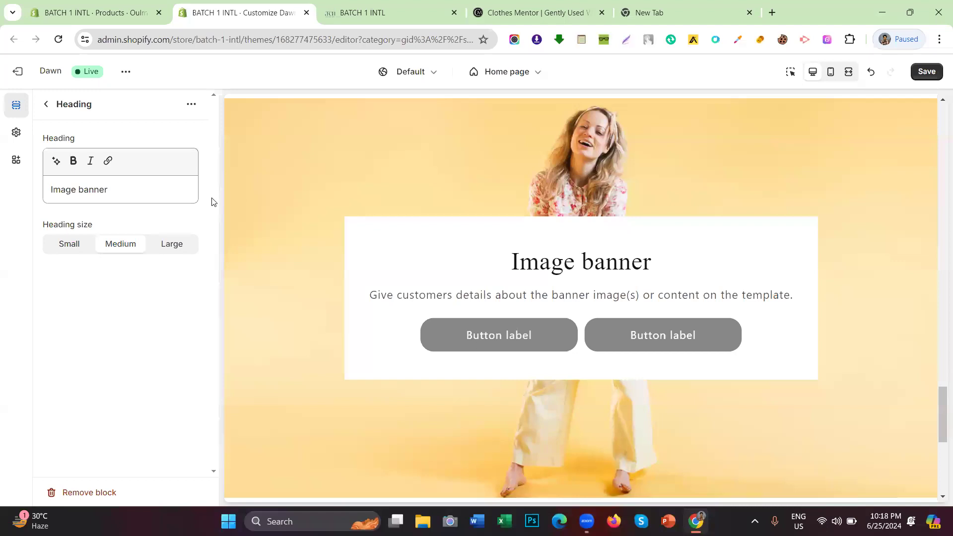
click(47, 107)
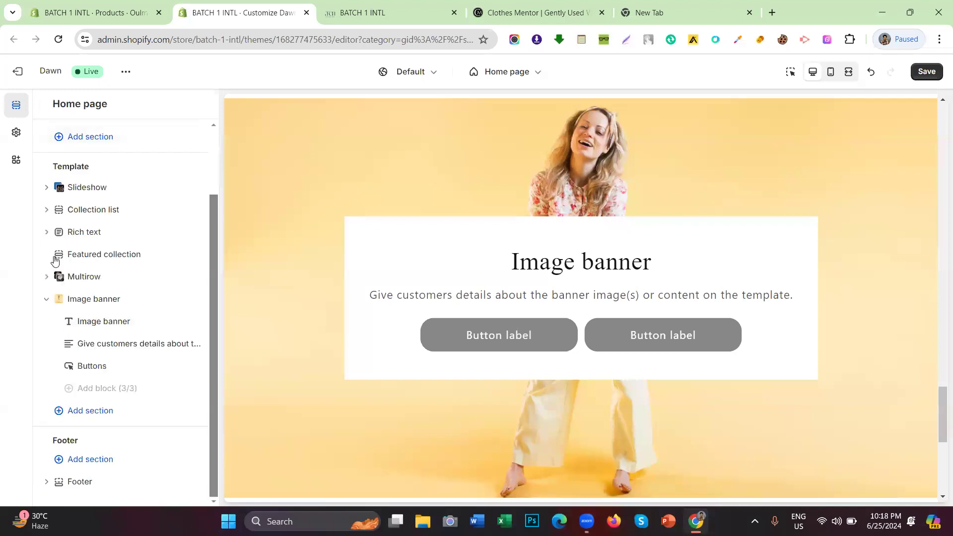
Load gemini.google.com in the new browser tab and switch back to the theme editor.
click(652, 5)
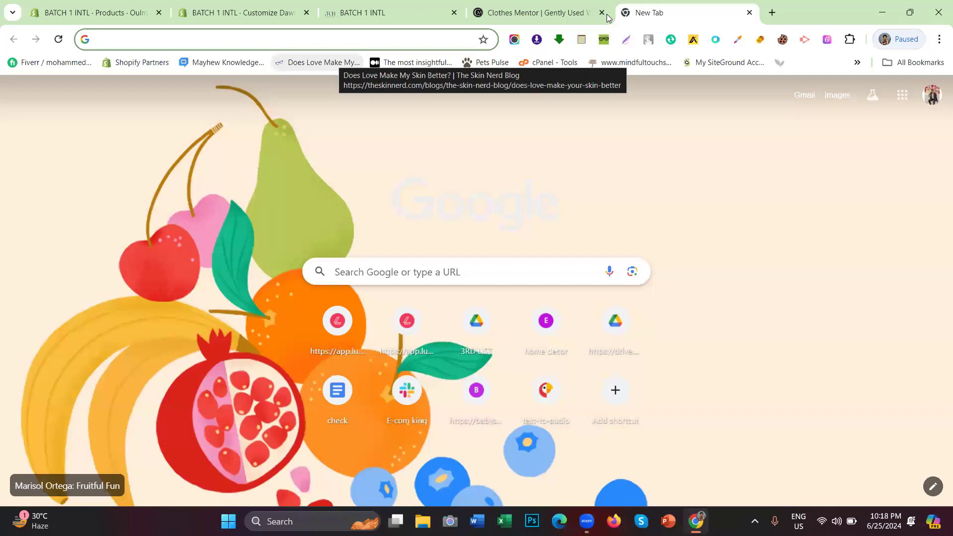
text(b)
key(Return)
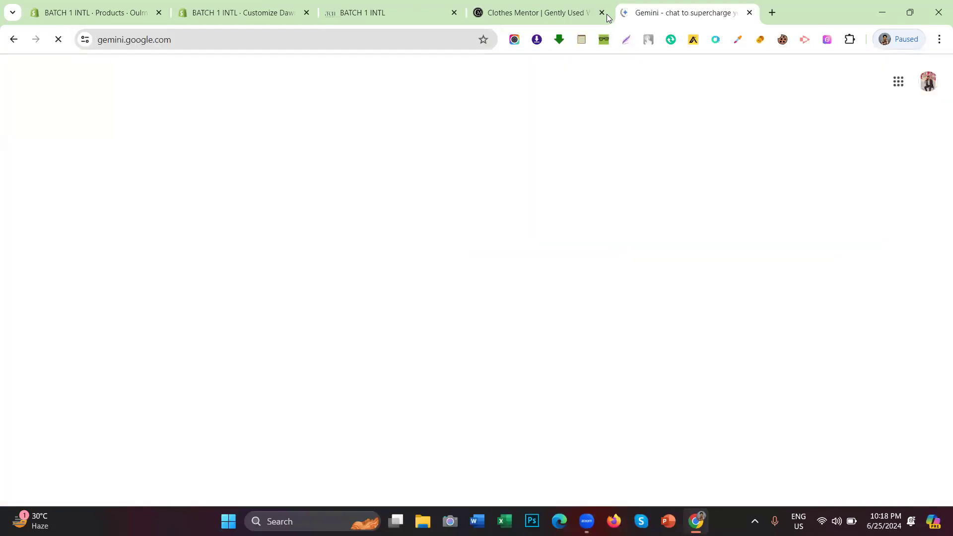
click(293, 4)
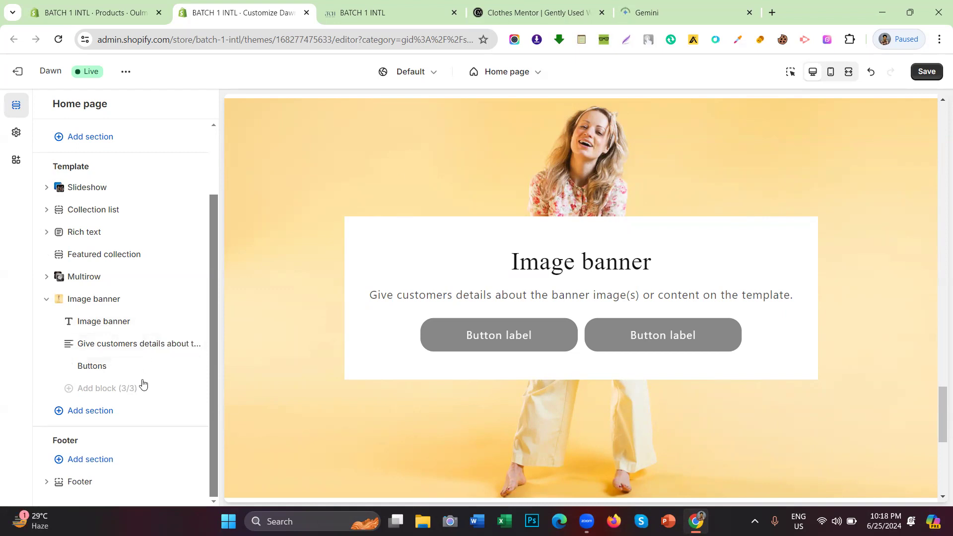
Switch to Gemini and submit the prompt "GIVE ME 10 HEADINGS FOR MY WOMEN'S CLOTHING COLLECTION".
click(666, 5)
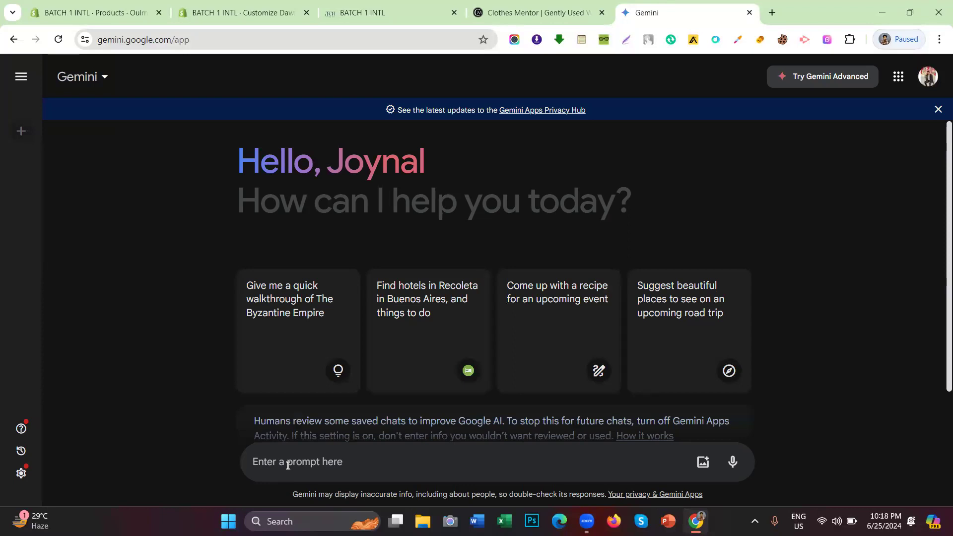
text(GIVE ME)
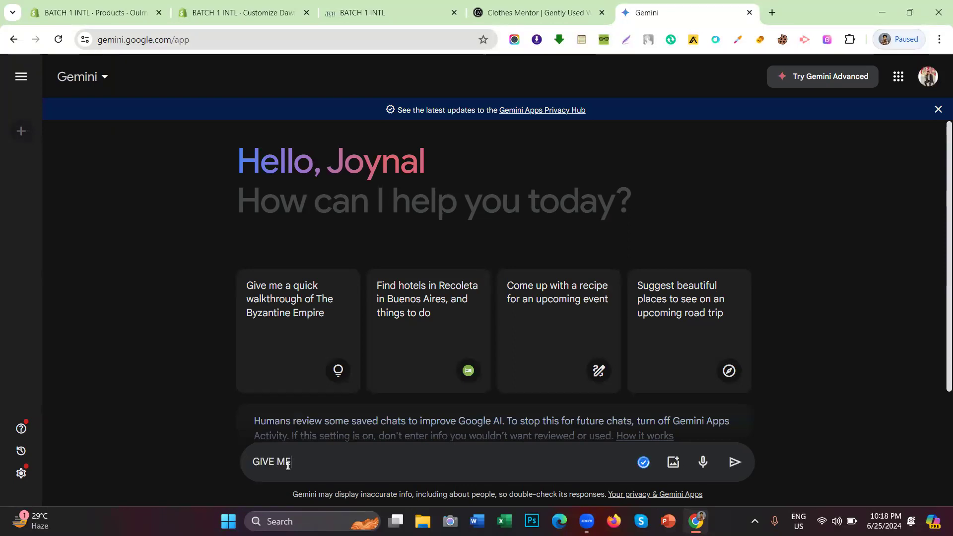
text( 10 HE)
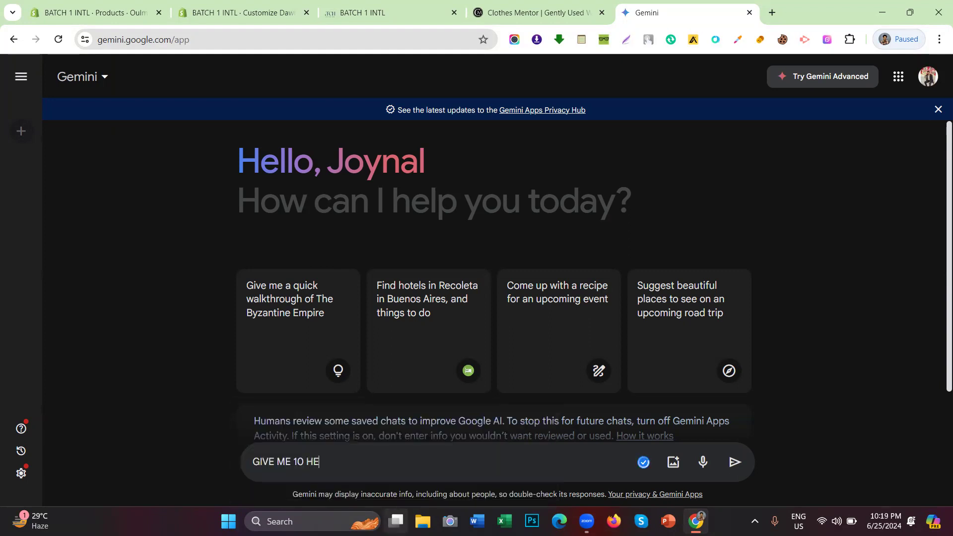
text(ADINGS FO)
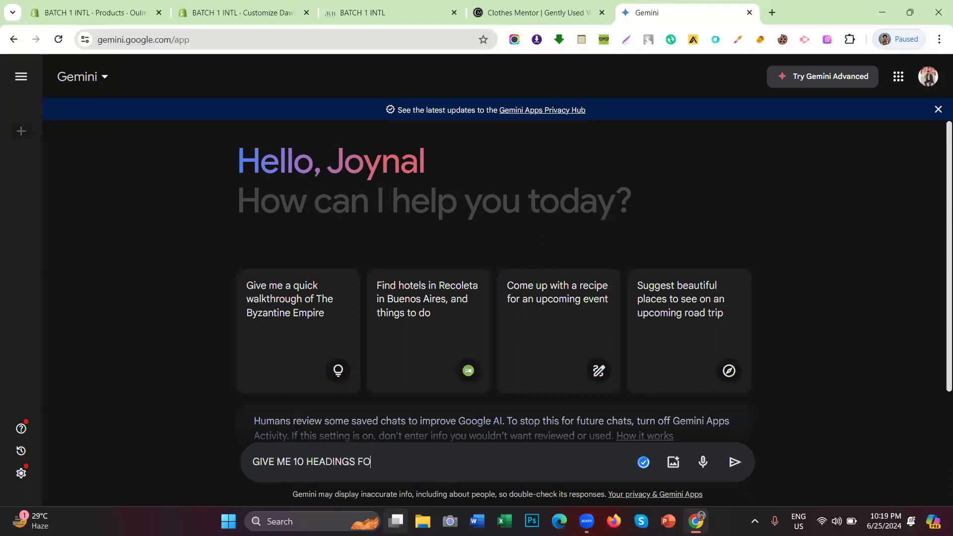
text(R MY WOMENS)
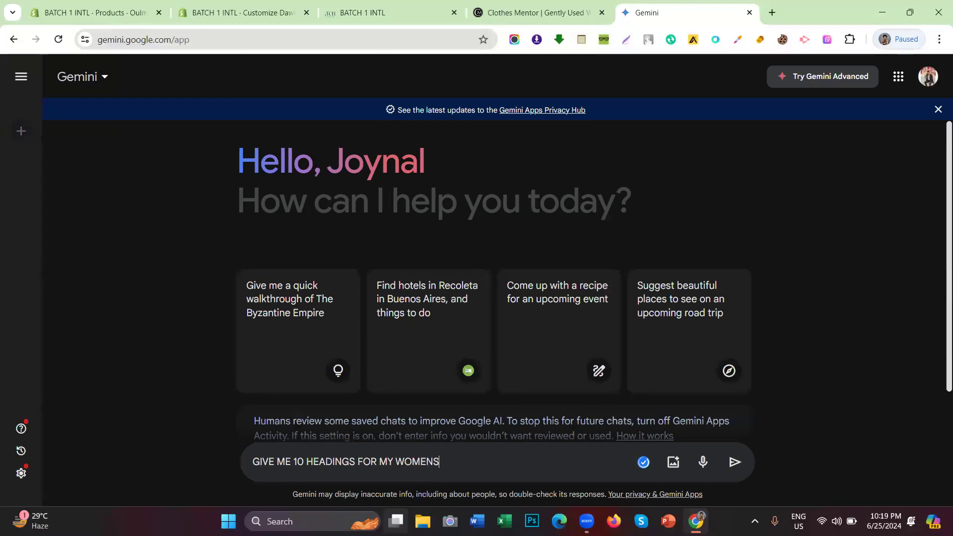
key(BackSpace)
text('S CLOTHING )
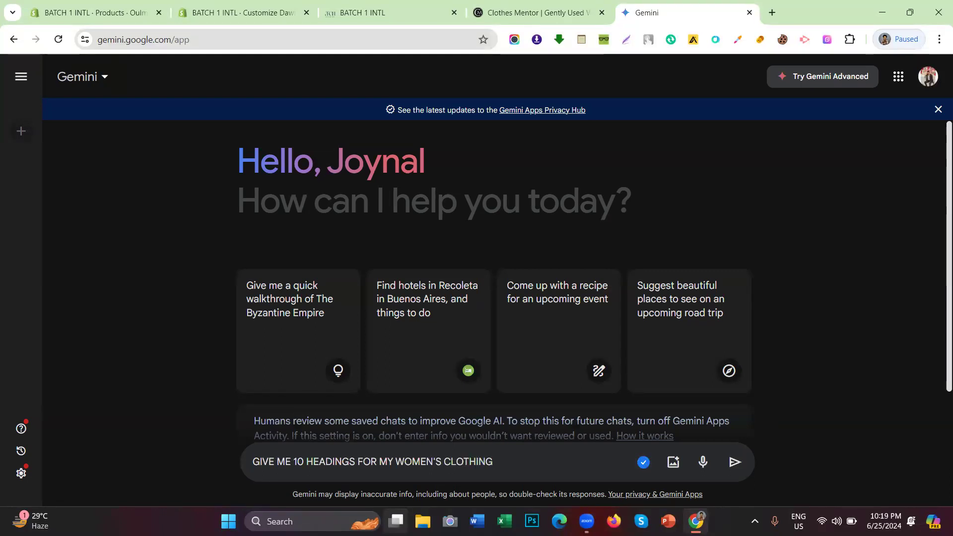
text(COLL)
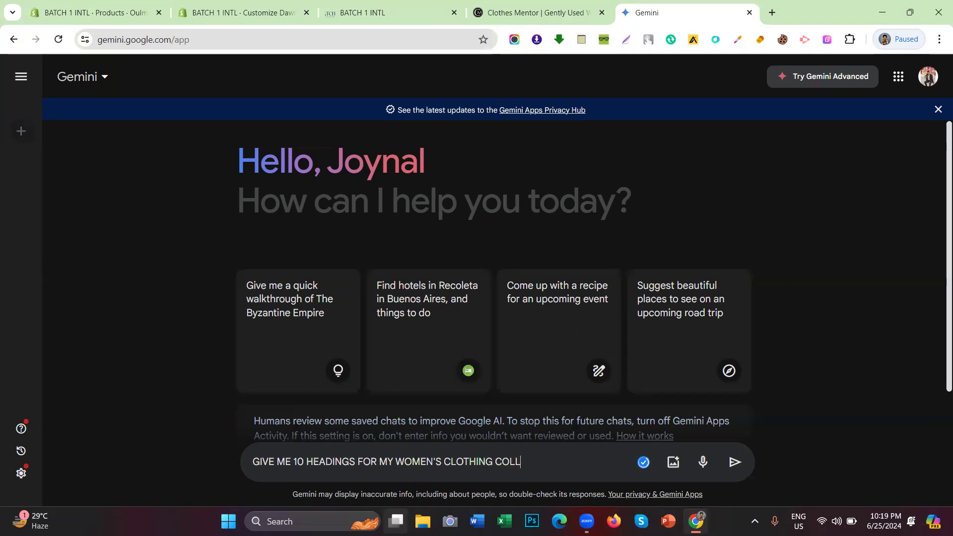
text(ECTION)
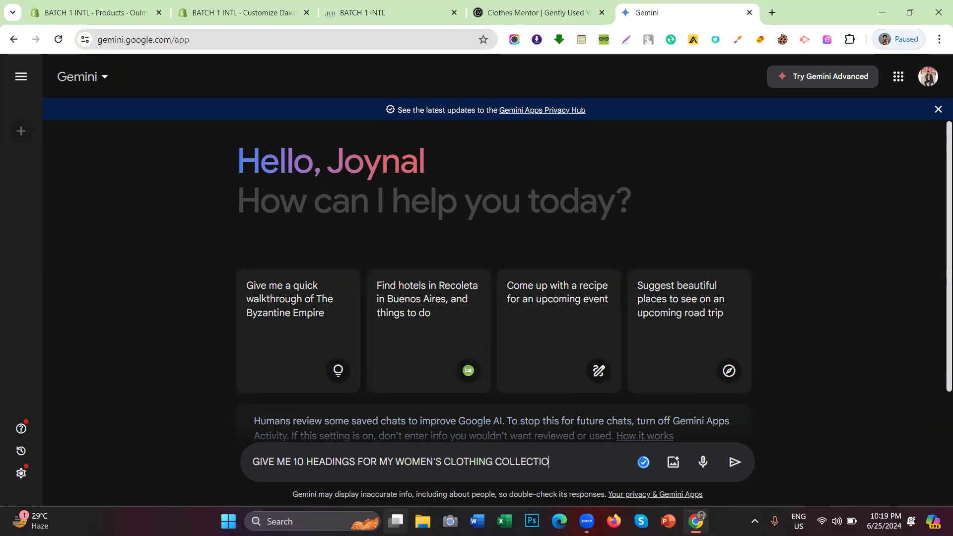
key(Return)
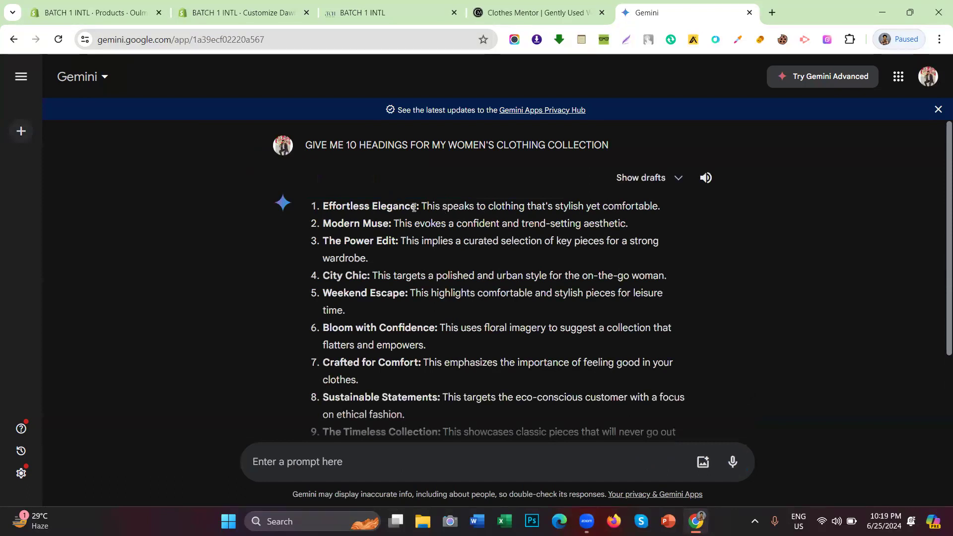
Copy "Effortless Elegance" from Gemini's reply and use it to replace the image banner's heading in the theme editor.
drag(415, 207, 322, 208)
key(ctrl+c)
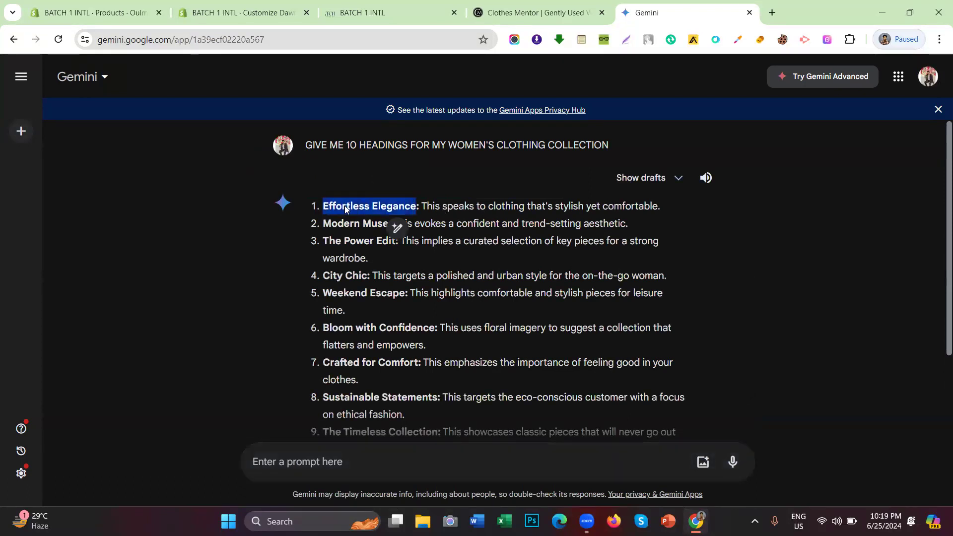
click(270, 20)
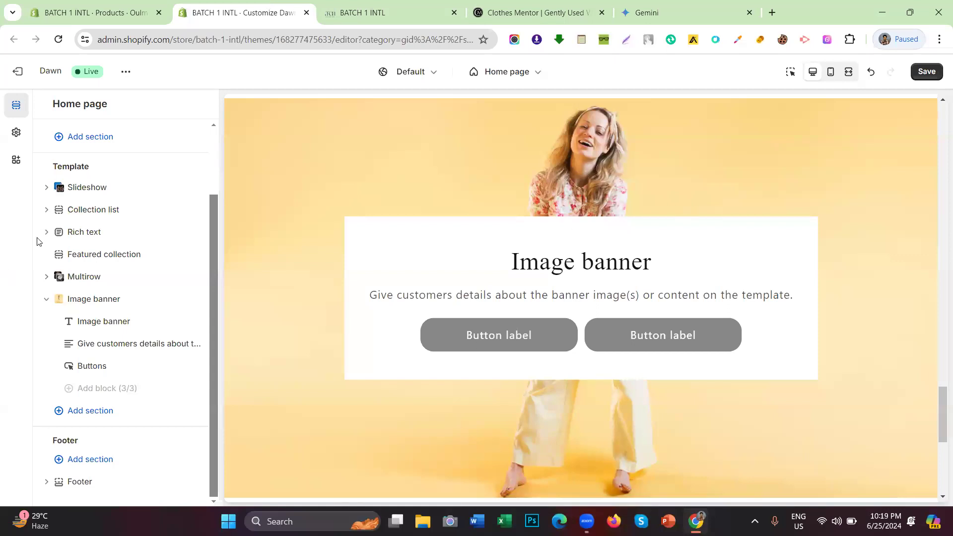
click(109, 329)
triple_click(102, 194)
right_click(100, 196)
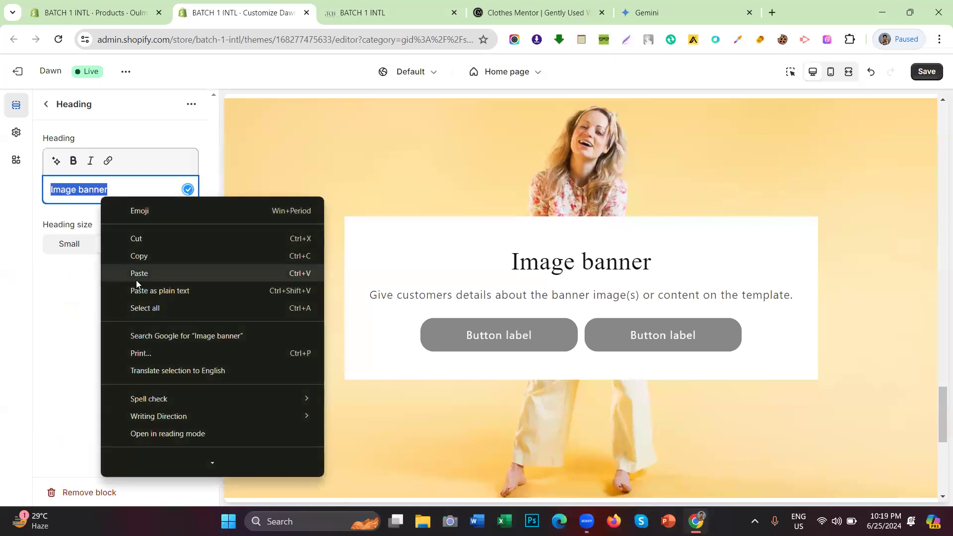
click(137, 281)
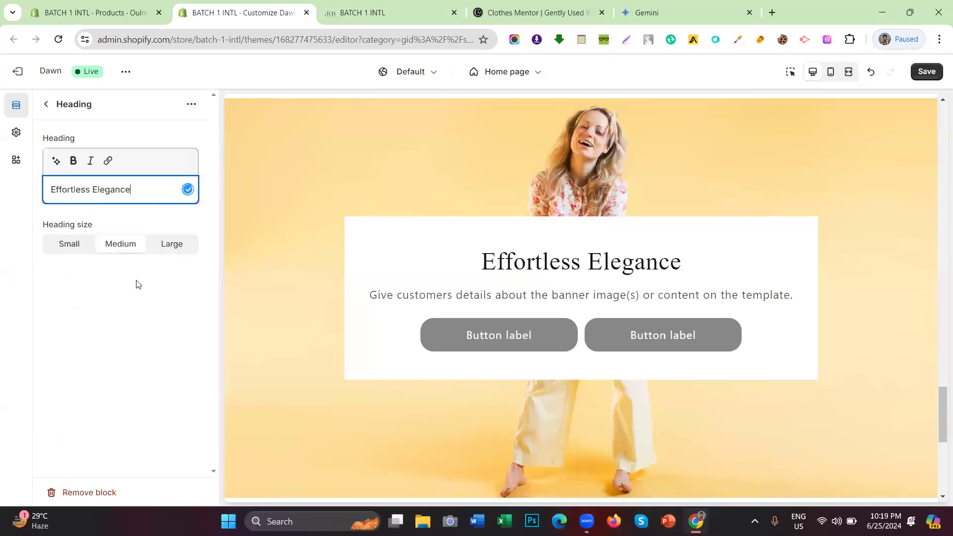
Copy "This speaks to clothing that's stylish yet comfortable." from Gemini's reply and replace the banner's text block description with it.
click(414, 4)
click(663, 6)
click(426, 201)
drag(425, 204, 662, 206)
right_click(651, 208)
click(687, 219)
click(243, 12)
click(45, 105)
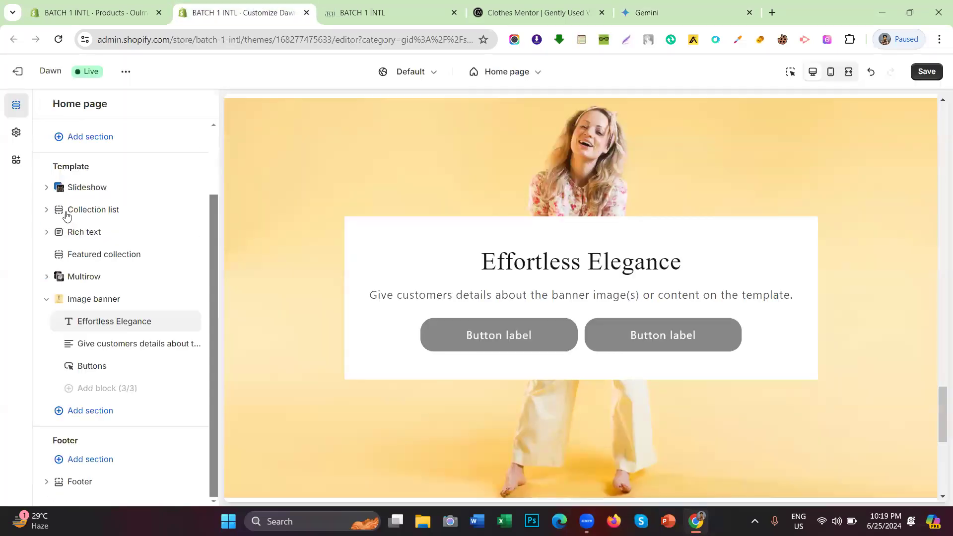
click(122, 343)
triple_click(90, 201)
right_click(84, 205)
click(122, 281)
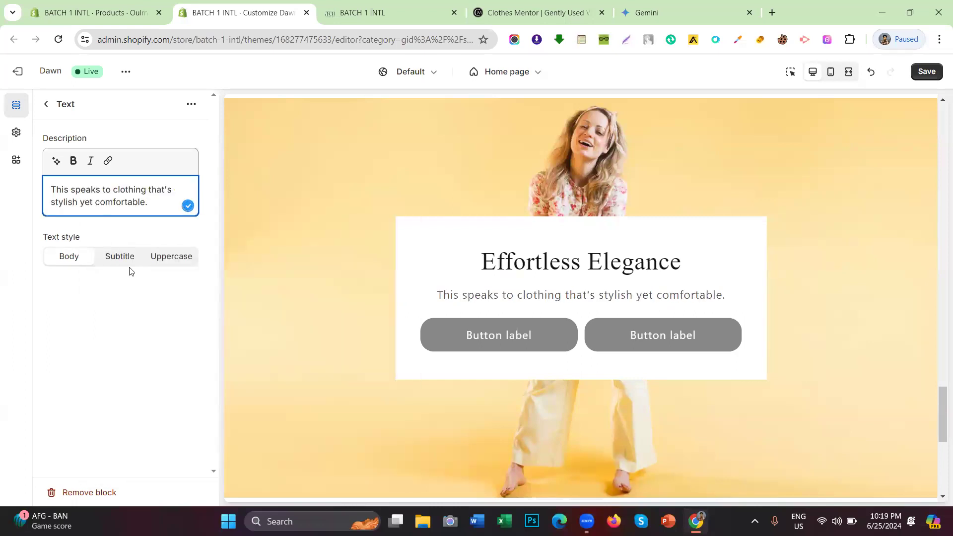
Open the image banner's Buttons block and clear the second button's label to hide that button.
click(46, 104)
click(103, 365)
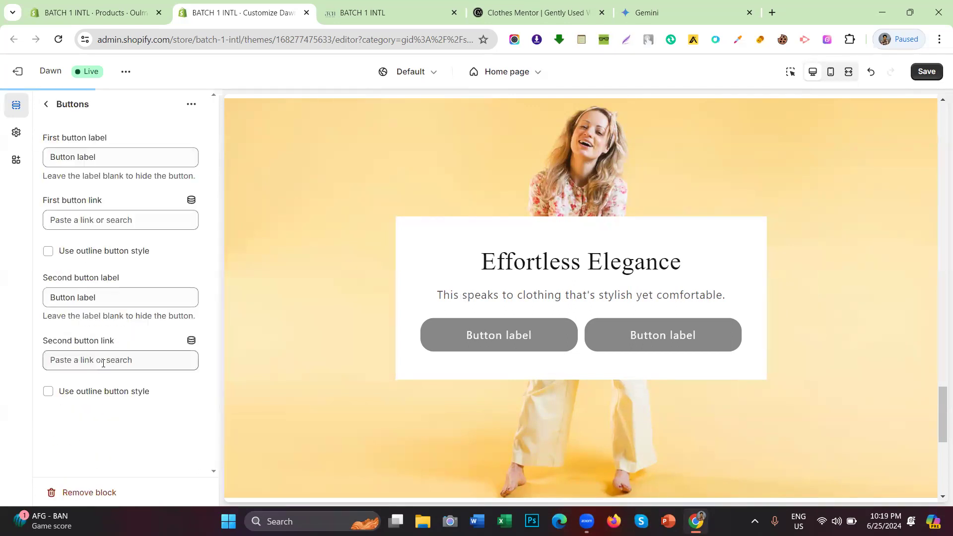
click(100, 366)
click(102, 366)
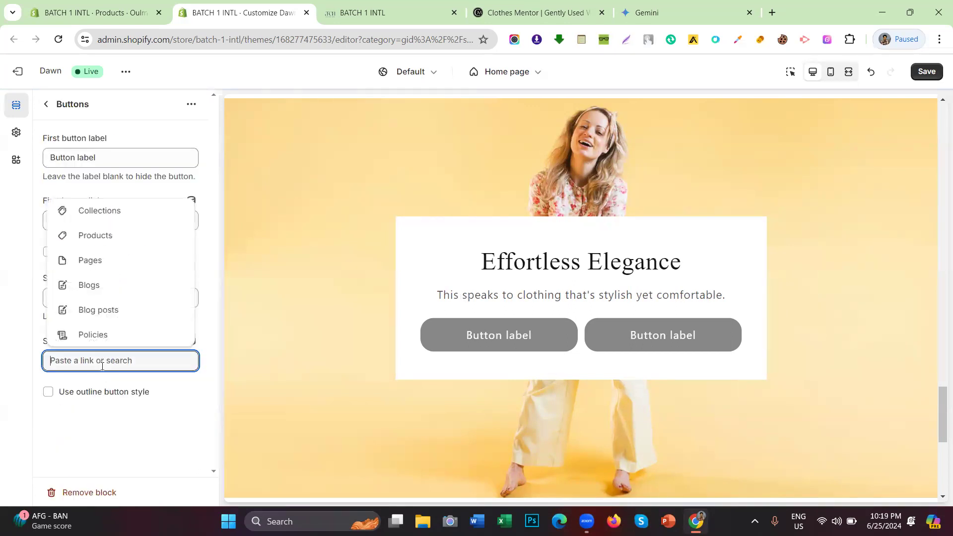
click(1, 325)
click(108, 298)
double_click(109, 298)
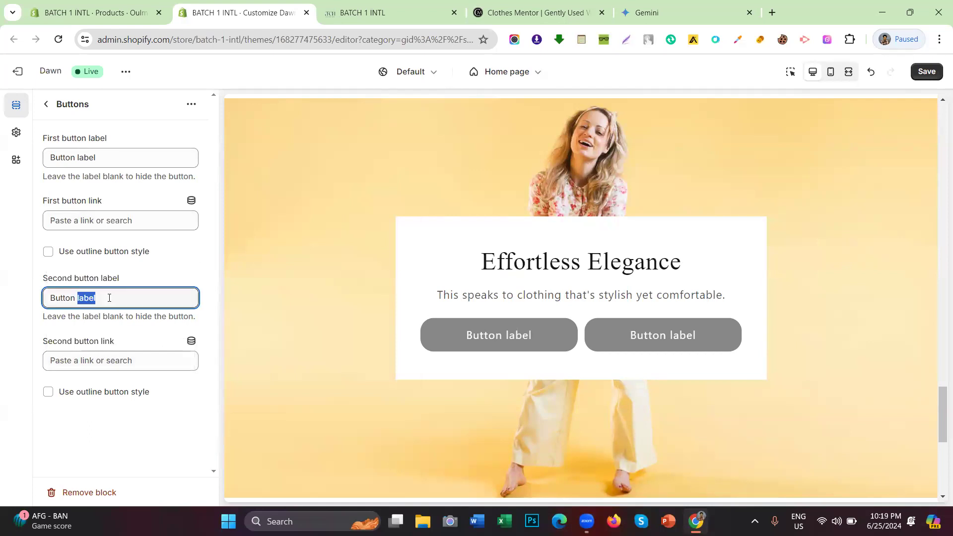
triple_click(109, 298)
text(sH)
key(BackSpace)
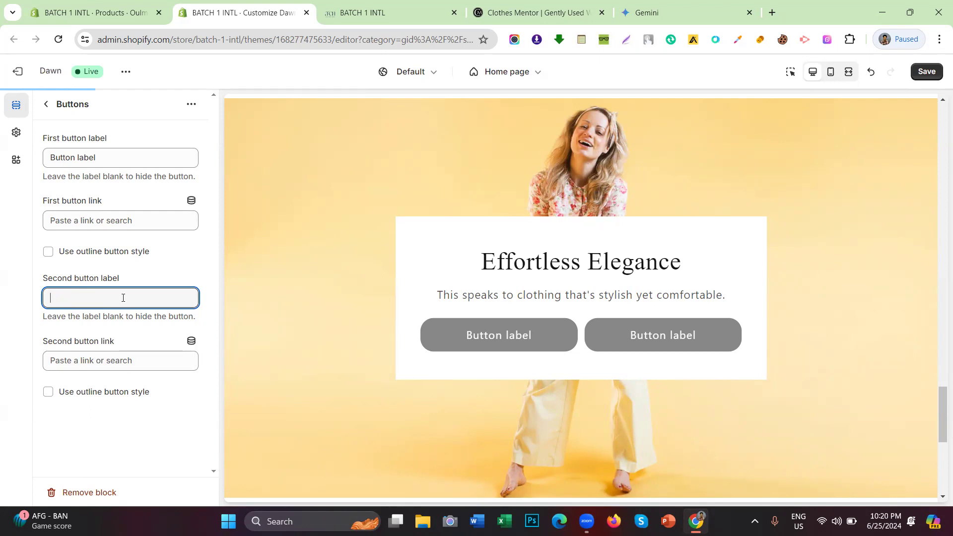
Set the first button's label to "Shop now".
double_click(112, 159)
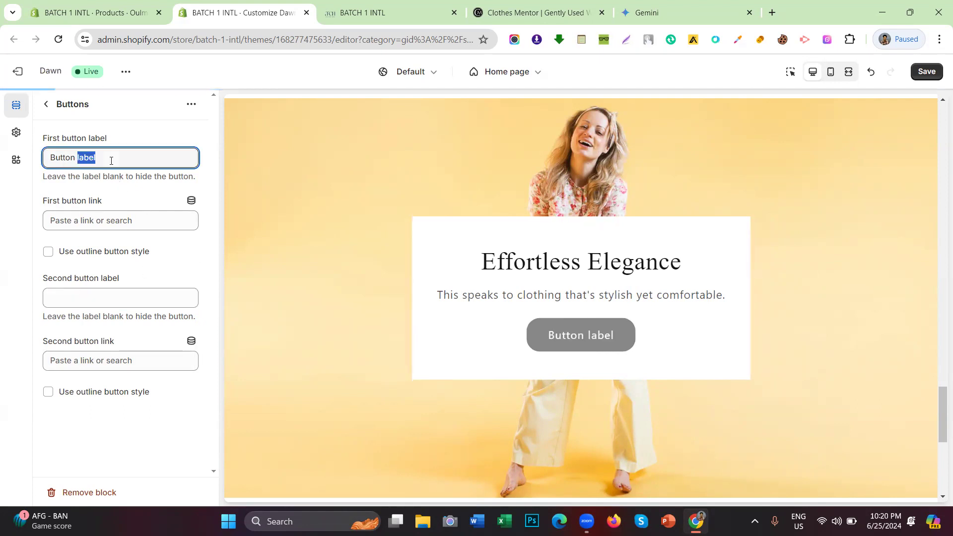
triple_click(111, 160)
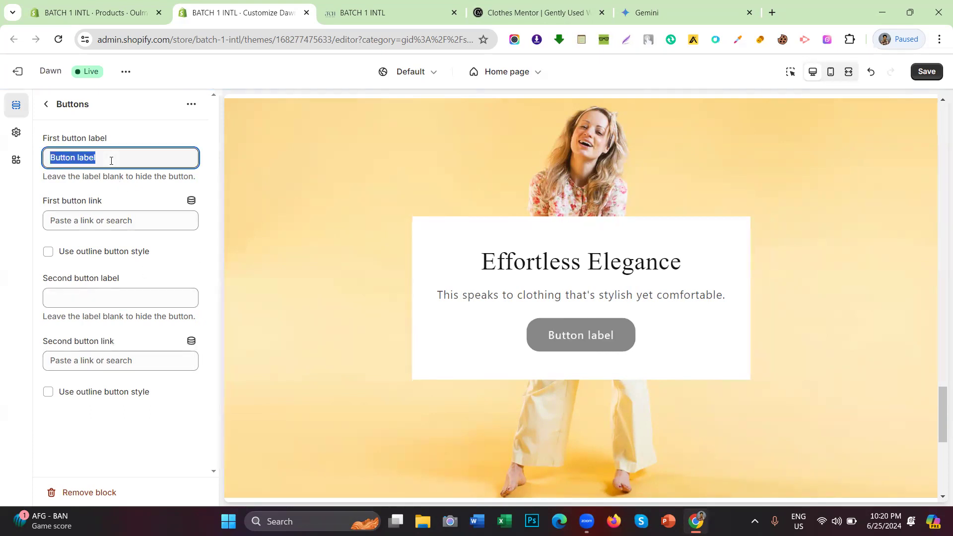
text(s)
key(BackSpace)
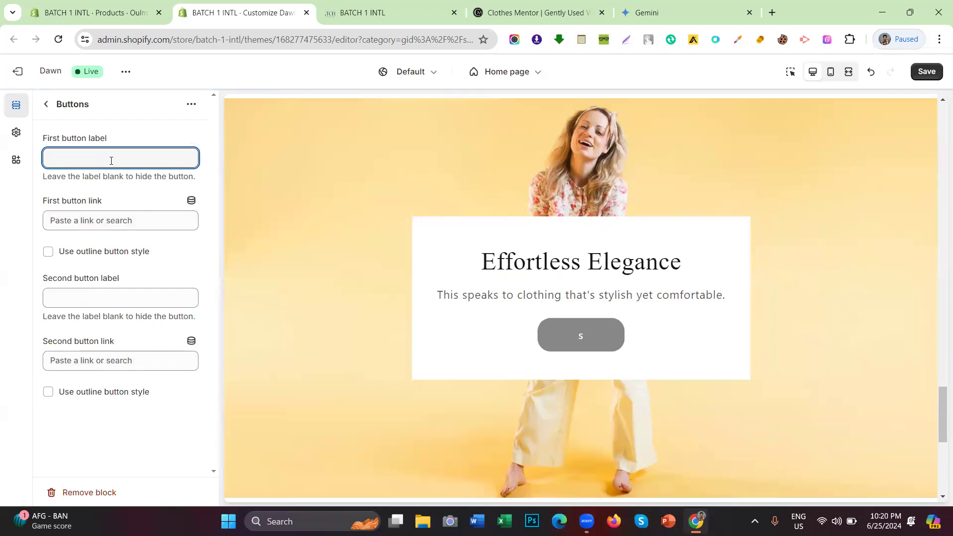
text(Shop)
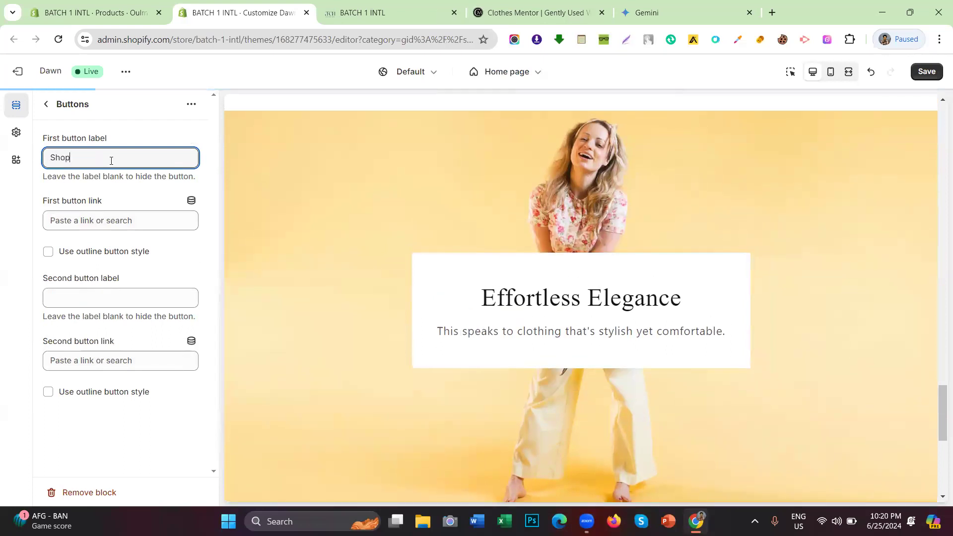
text( now)
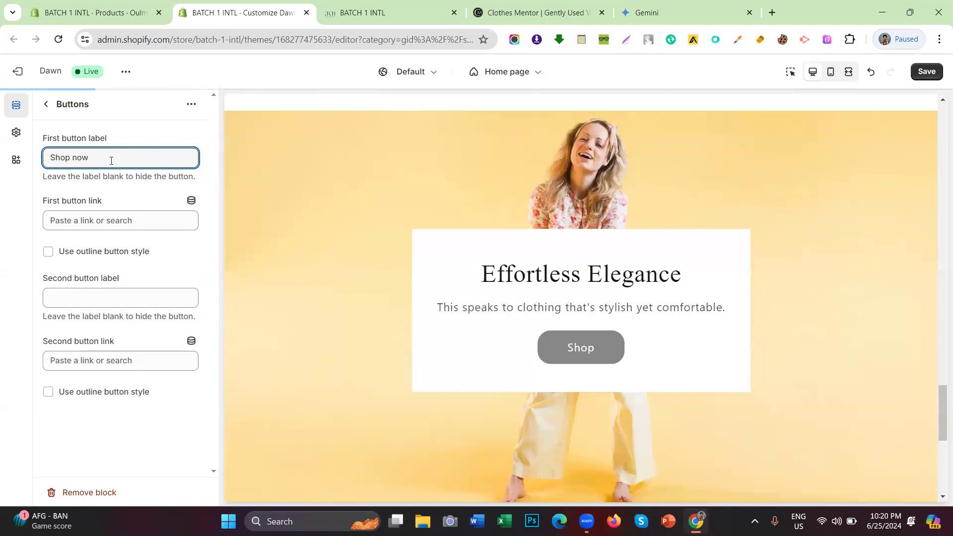
Link the first button to the Women's Clothing collection and return to the home page section list.
click(90, 221)
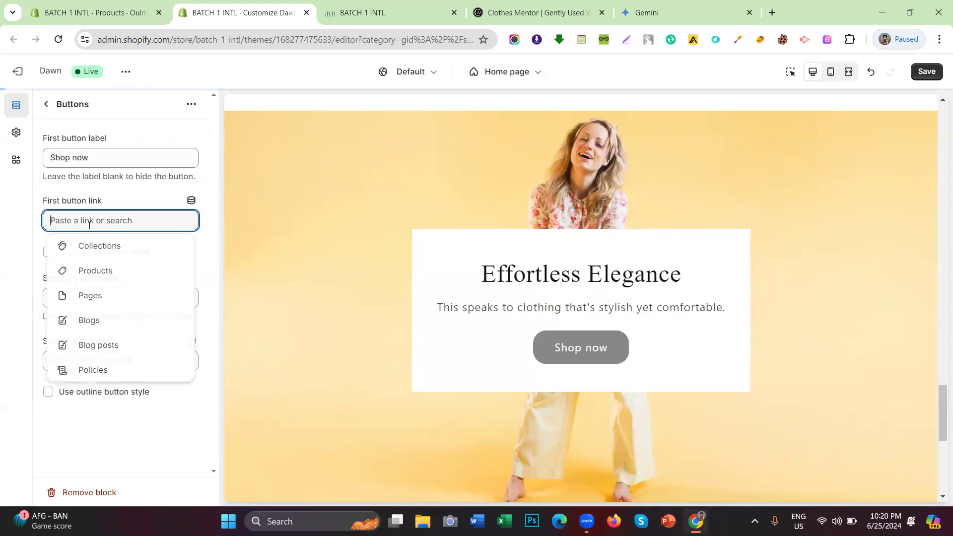
click(87, 258)
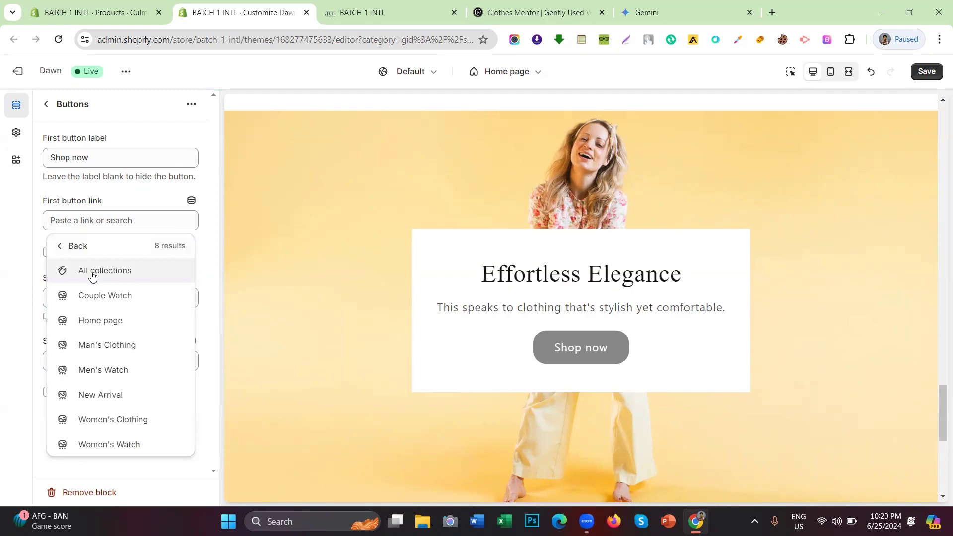
click(87, 419)
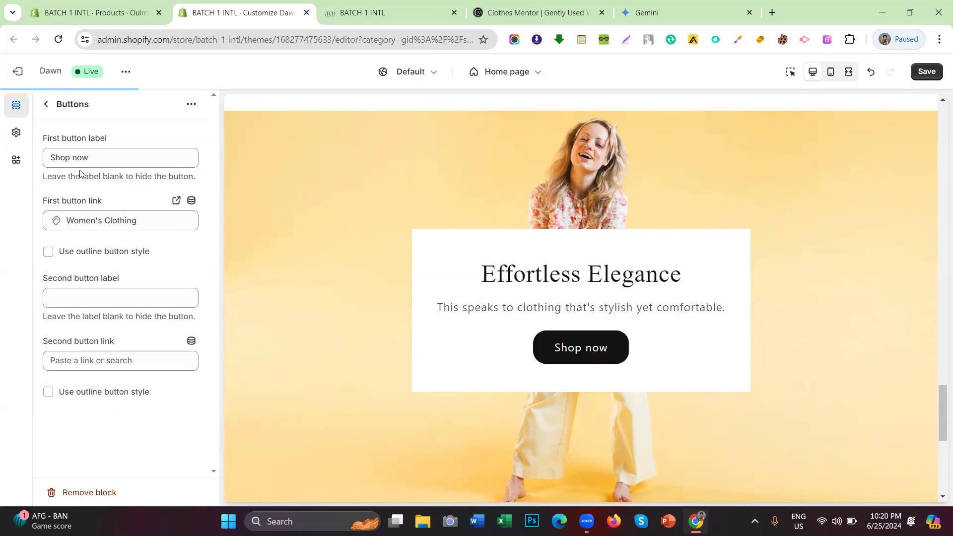
click(49, 105)
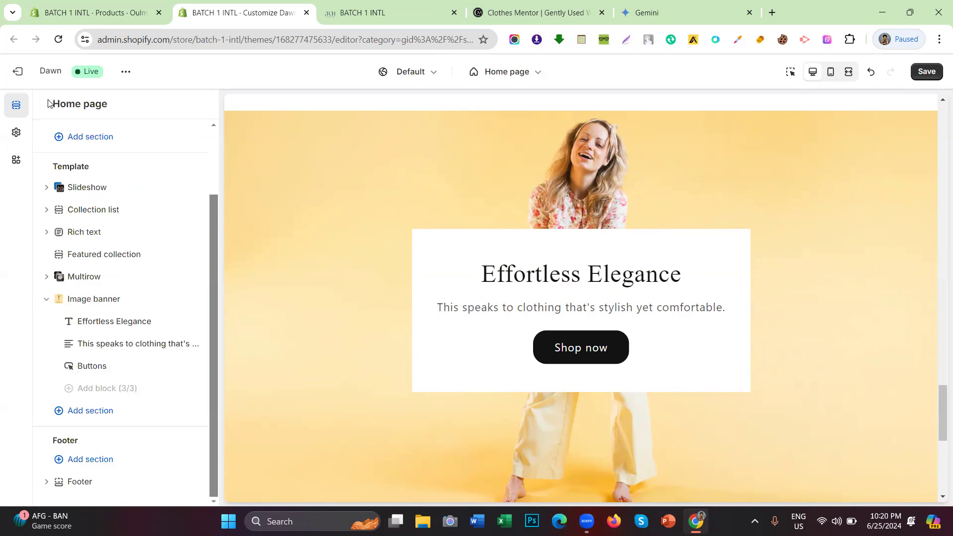
Open the image banner section's settings and examine the banner with its neighbouring sections in the page preview.
click(102, 304)
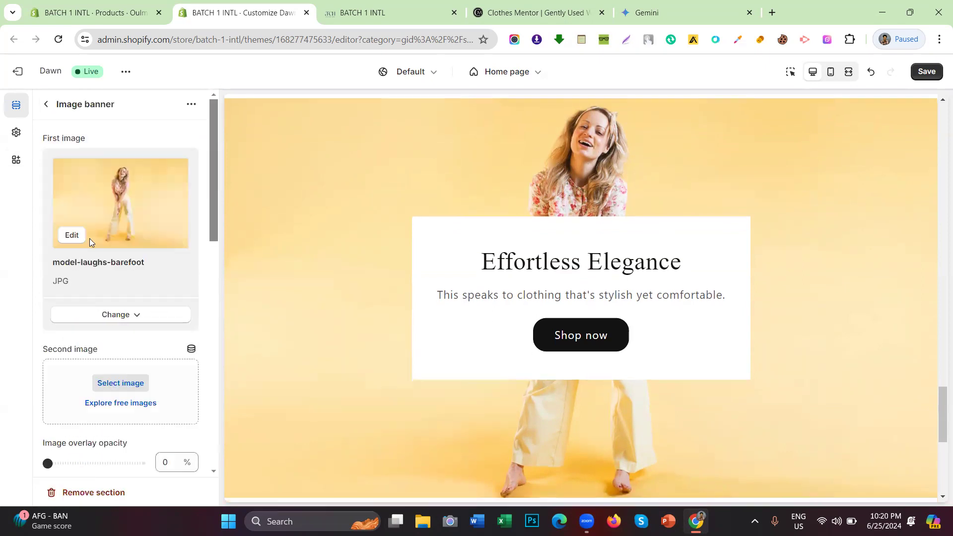
scroll(423, 216, up, 3)
scroll(423, 215, down, 4)
scroll(383, 213, up, 1)
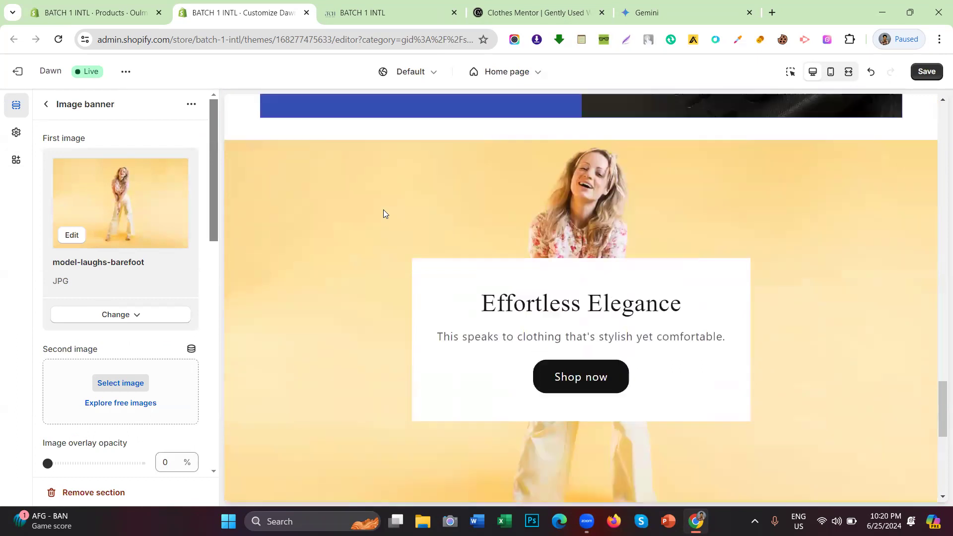
scroll(341, 205, down, 2)
scroll(330, 197, up, 3)
scroll(330, 196, up, 2)
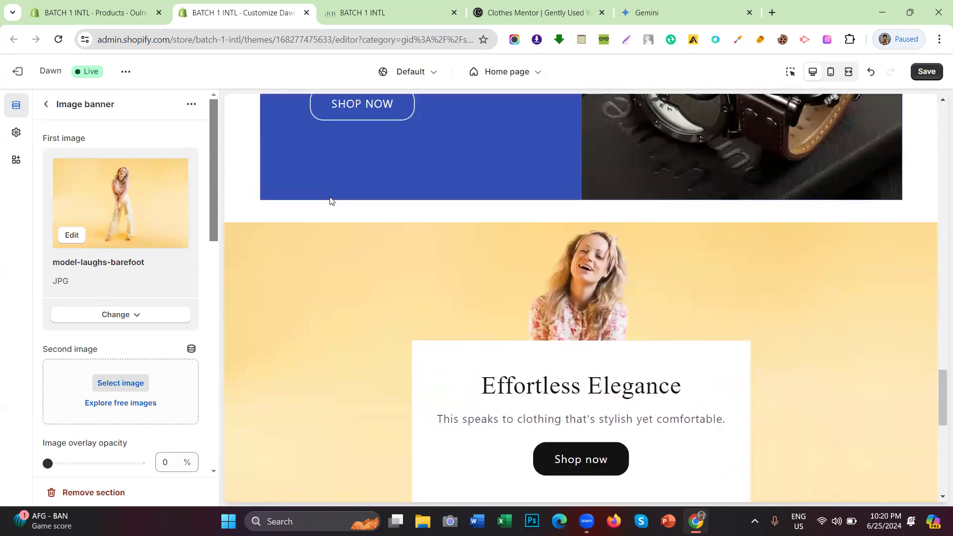
scroll(329, 200, down, 2)
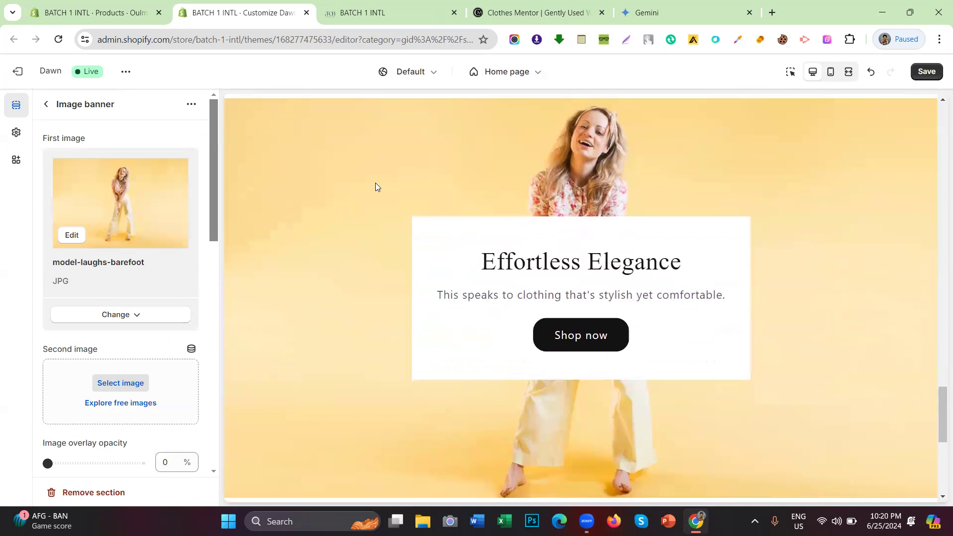
scroll(376, 184, down, 2)
scroll(64, 256, down, 2)
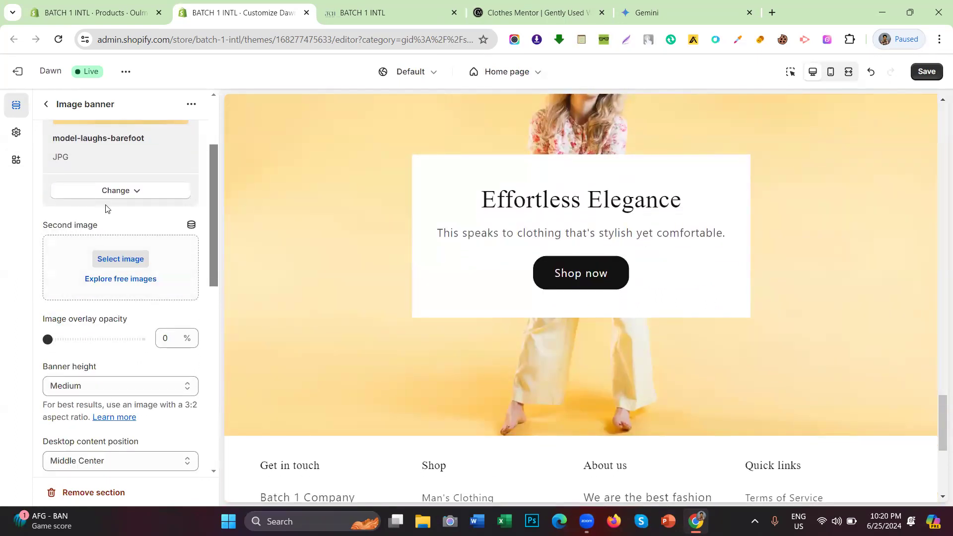
Set the image banner's overlay opacity to 50% and check the darkened image in the preview.
scroll(477, 253, up, 4)
click(92, 339)
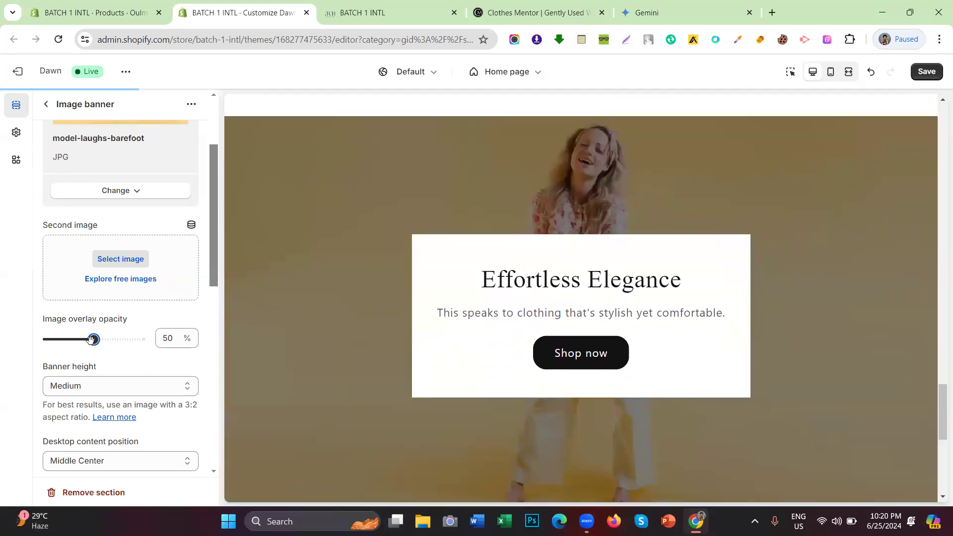
scroll(469, 254, up, 3)
scroll(440, 245, down, 1)
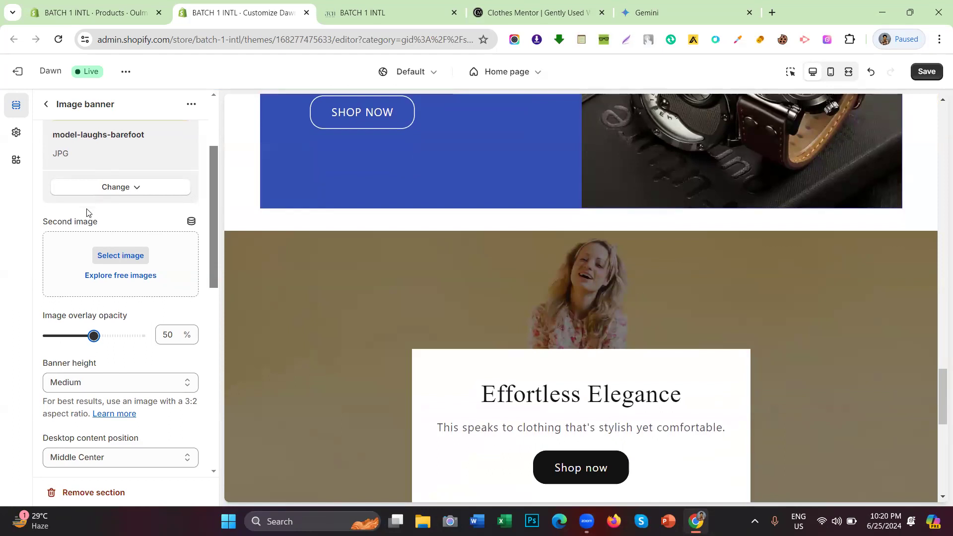
Turn off the desktop container for the image banner so its text sits directly on the image.
scroll(87, 212, down, 1)
scroll(571, 228, down, 2)
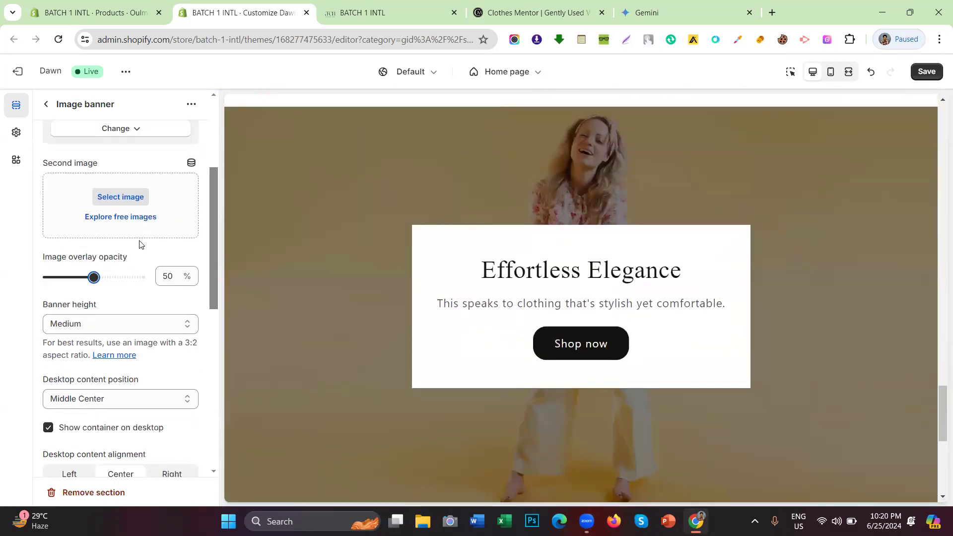
scroll(139, 244, down, 1)
scroll(526, 238, down, 2)
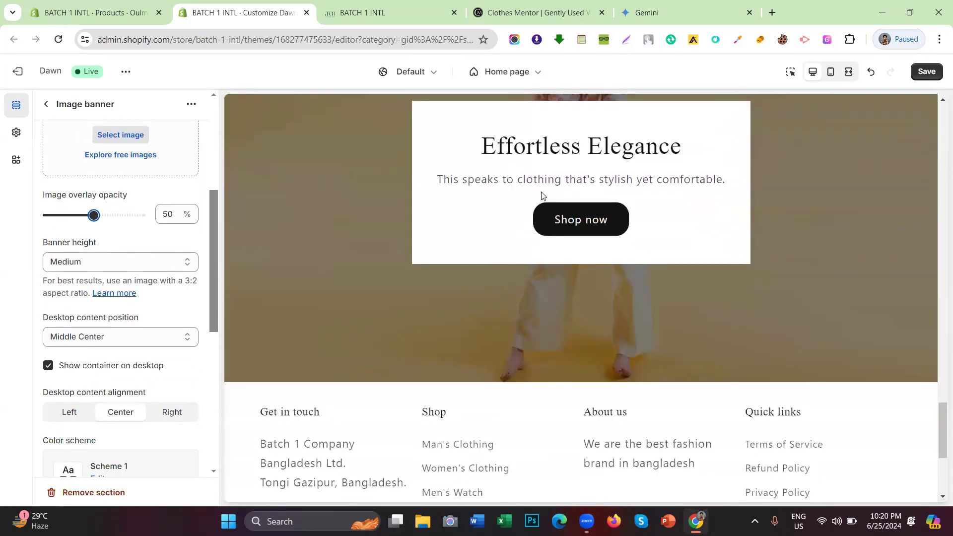
scroll(502, 205, up, 2)
scroll(510, 181, down, 2)
click(110, 370)
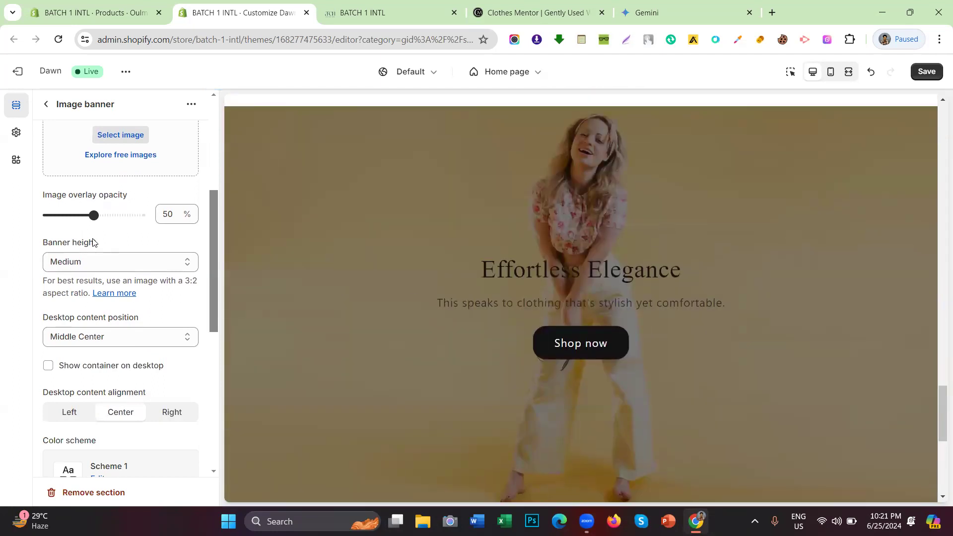
Try Scheme 2 on the image banner, and settle on Scheme 5 as its color scheme.
scroll(102, 256, down, 5)
click(107, 260)
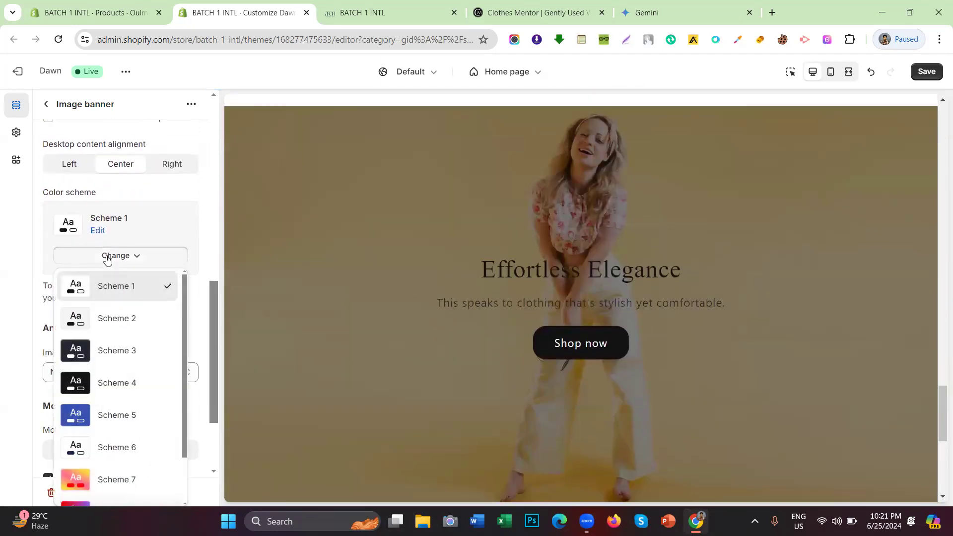
click(107, 315)
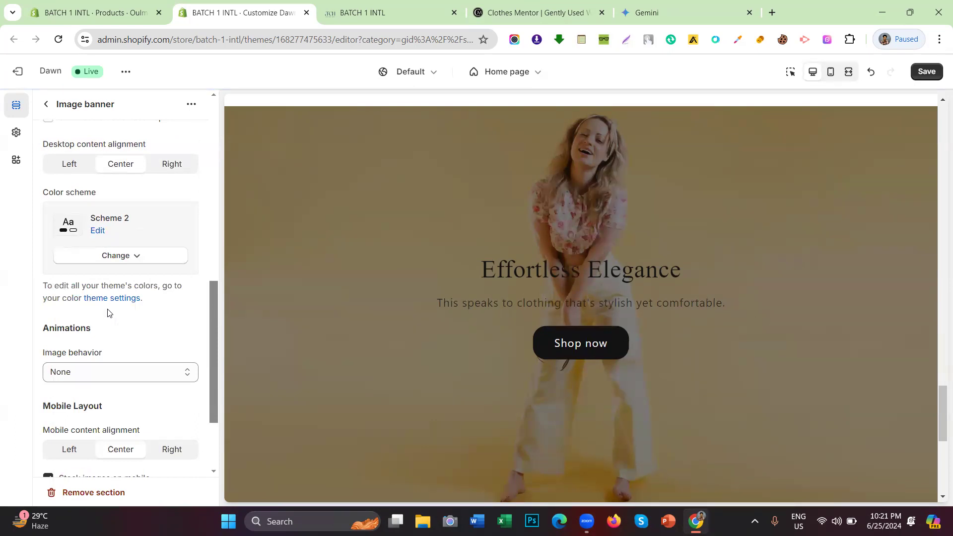
click(123, 262)
scroll(119, 312, down, 2)
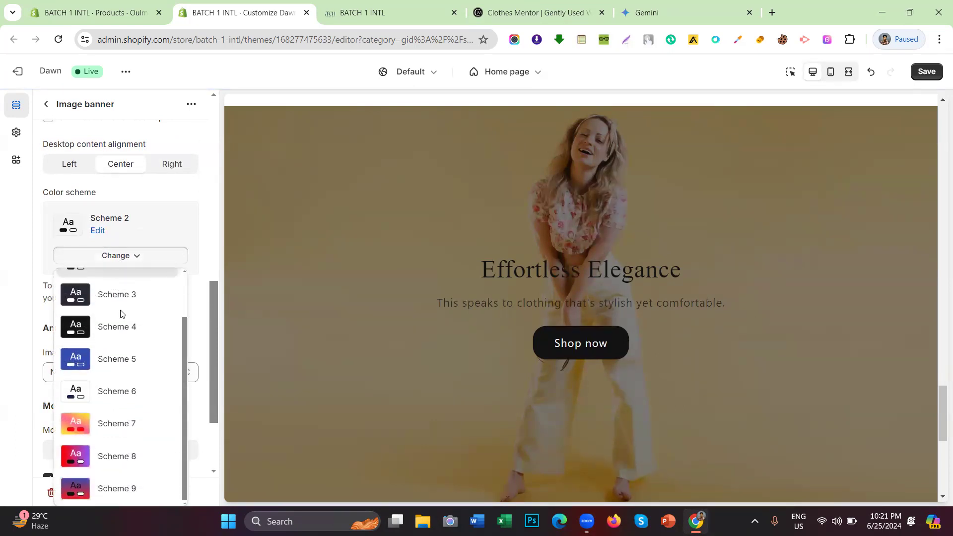
click(118, 357)
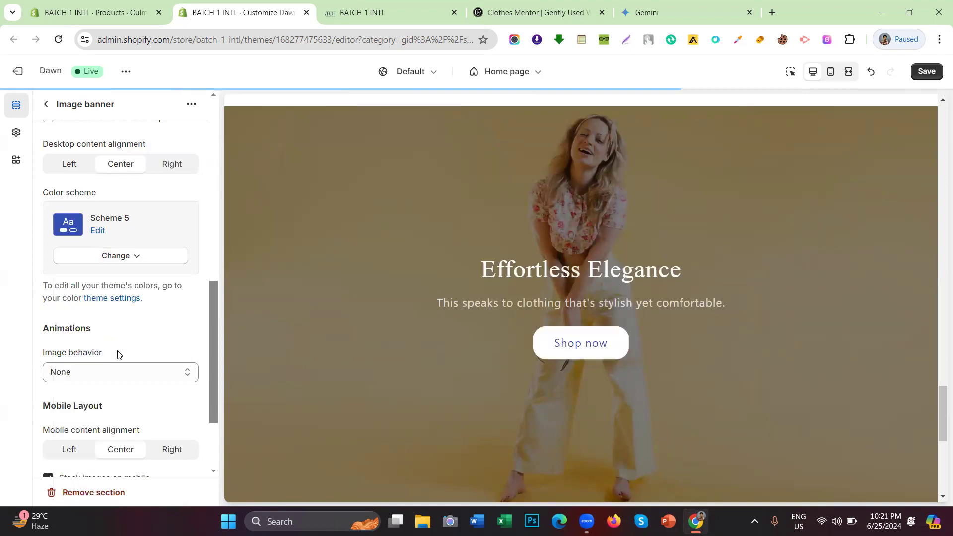
scroll(744, 226, down, 1)
Try the Bottom Left, Middle Right and Middle Left desktop content positions for the image banner.
scroll(119, 248, up, 6)
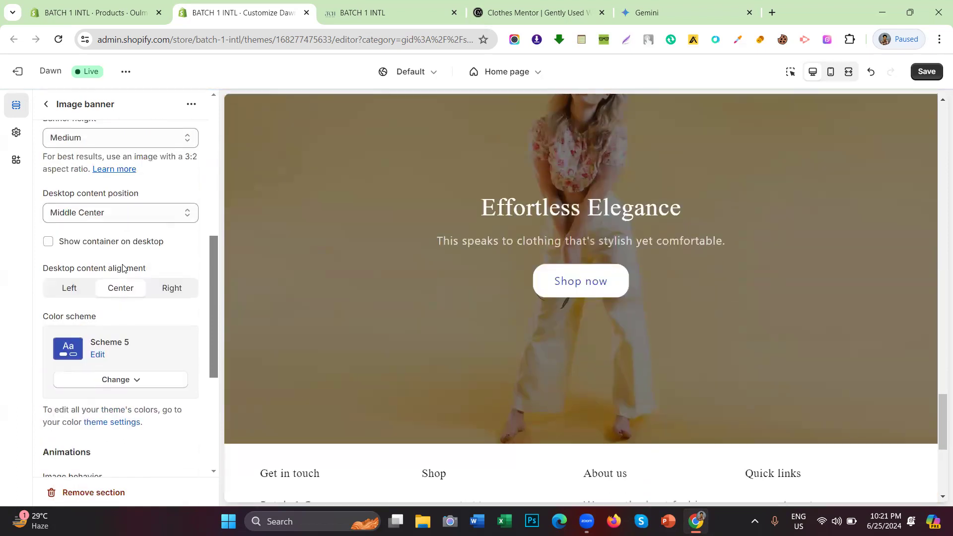
scroll(104, 218, down, 2)
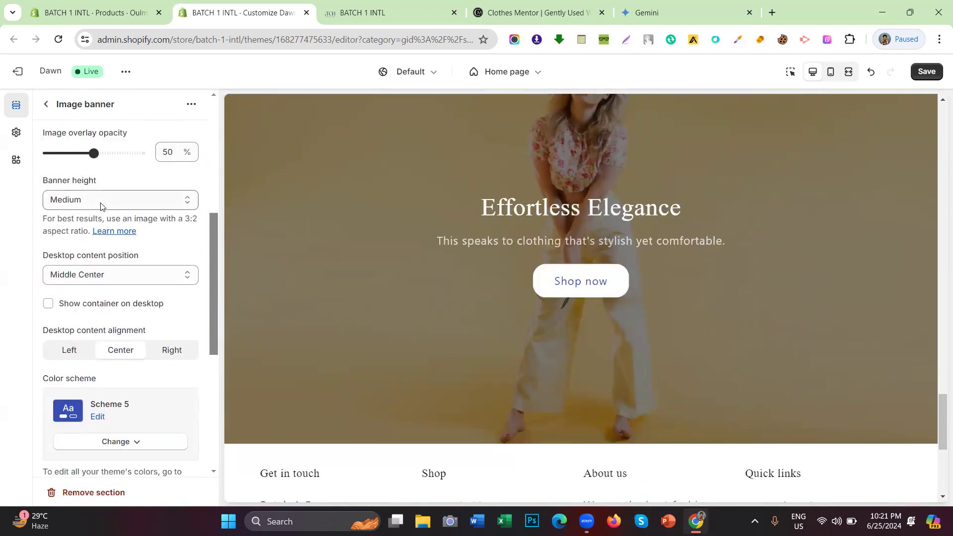
scroll(109, 228, down, 1)
click(87, 214)
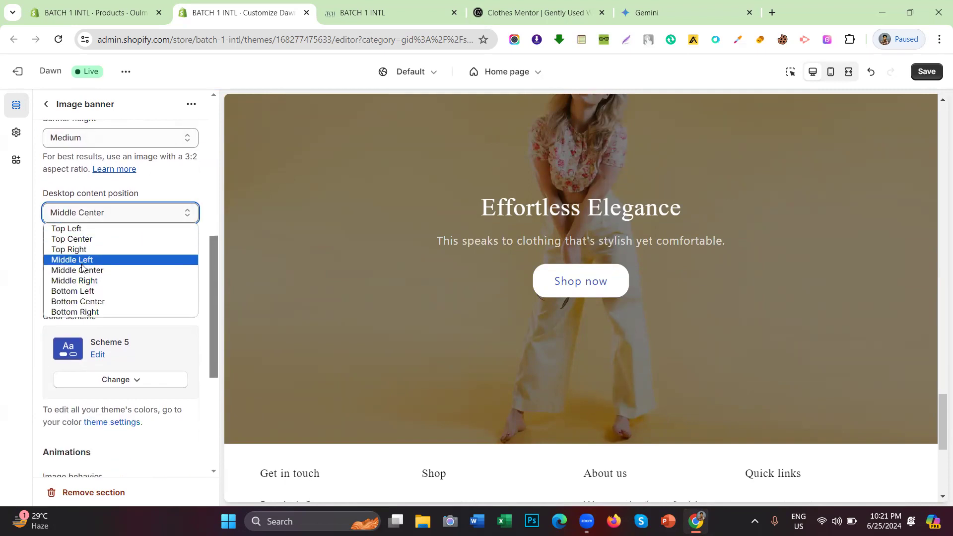
click(79, 293)
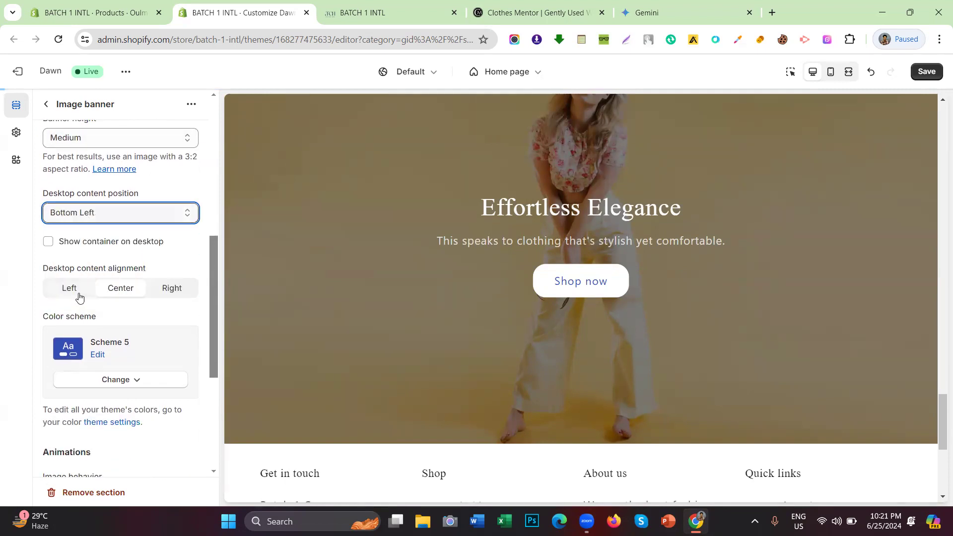
click(90, 213)
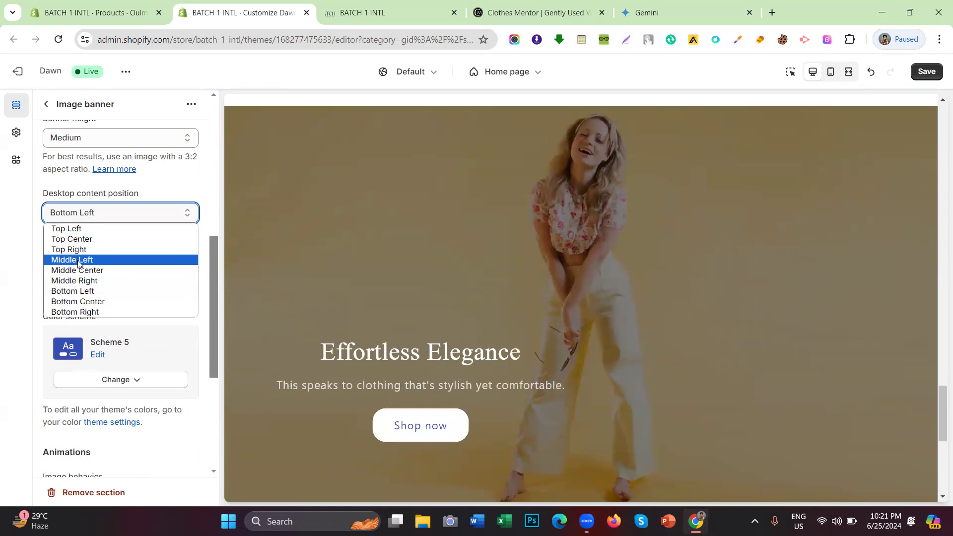
click(83, 282)
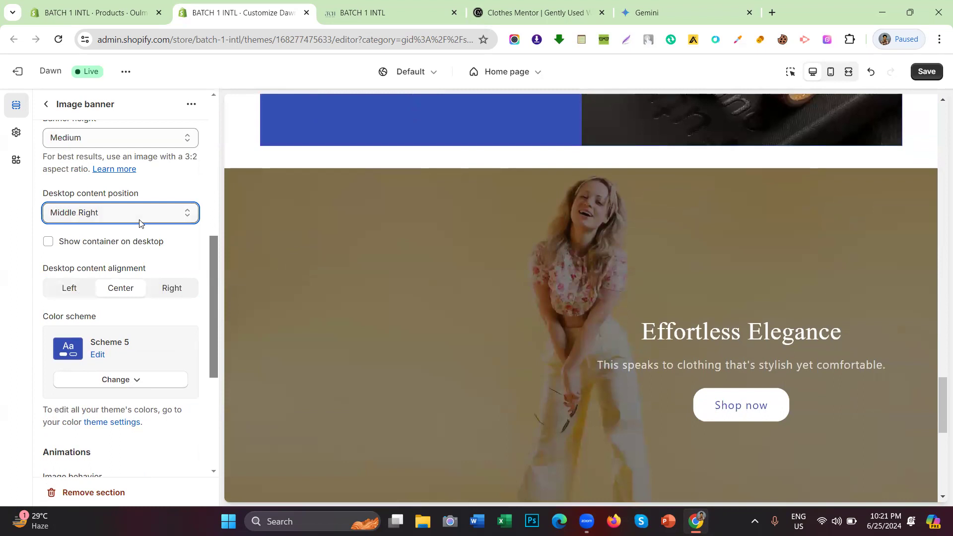
click(133, 214)
click(109, 260)
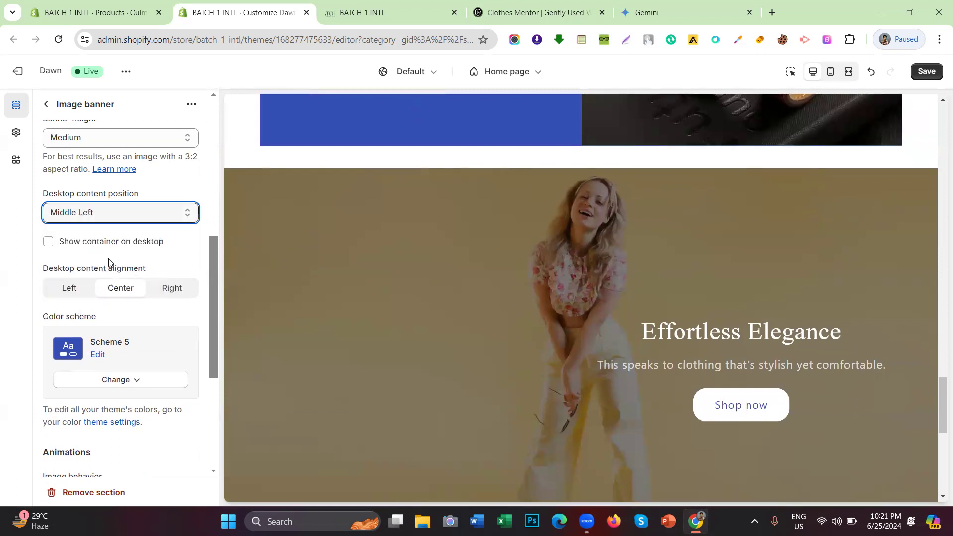
scroll(540, 208, up, 4)
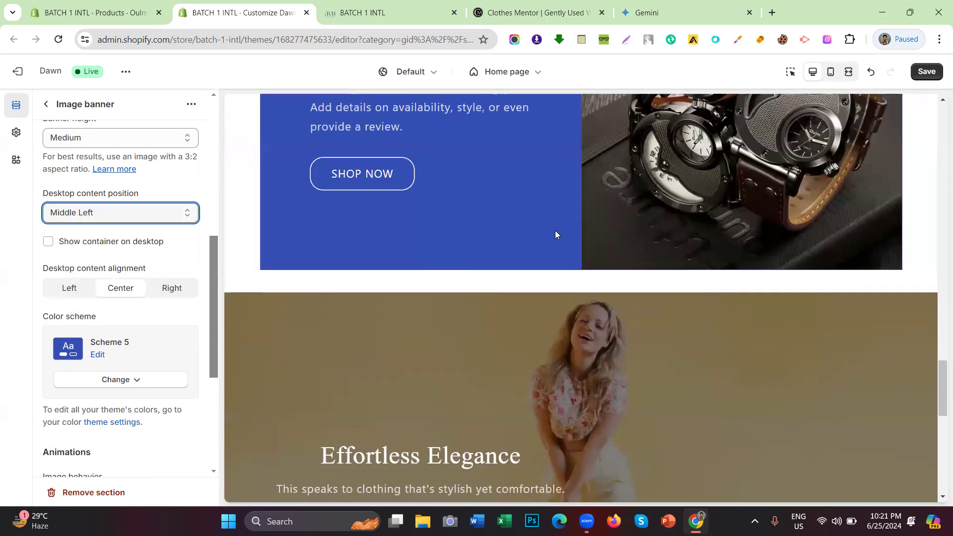
Set the banner's desktop content position to Bottom Center and return to the home page section list.
click(107, 217)
click(79, 301)
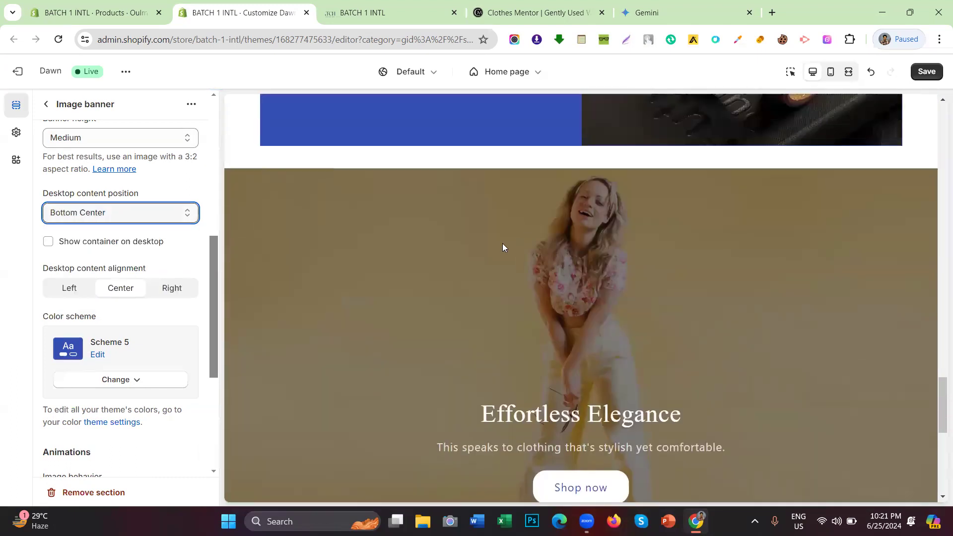
click(45, 103)
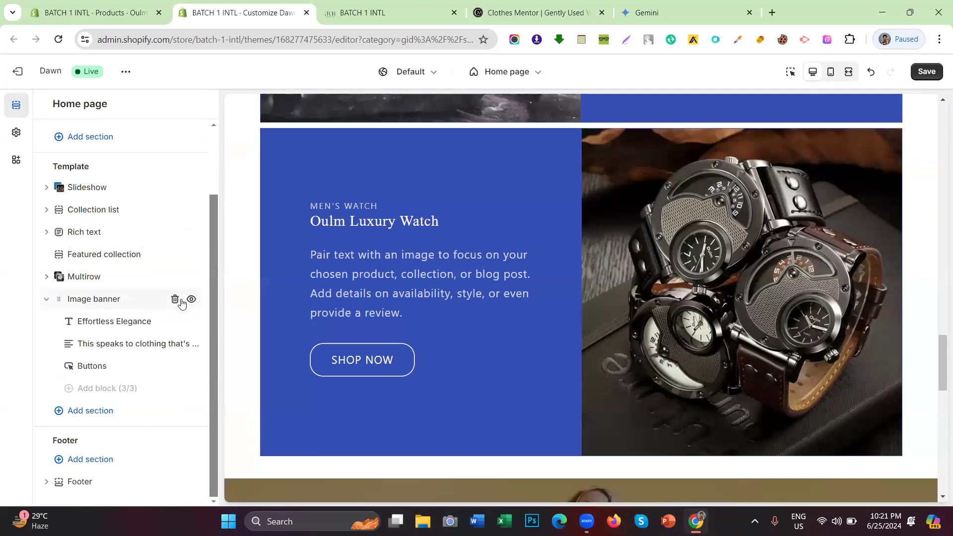
Review the banner in the preview, save the theme changes and collapse the Image banner section in the list.
scroll(639, 213, up, 3)
scroll(639, 212, down, 10)
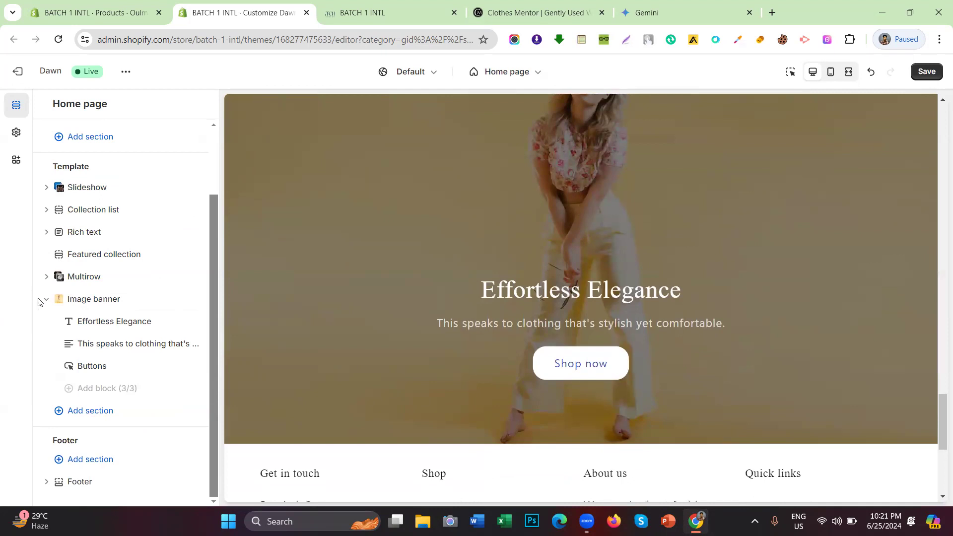
click(921, 70)
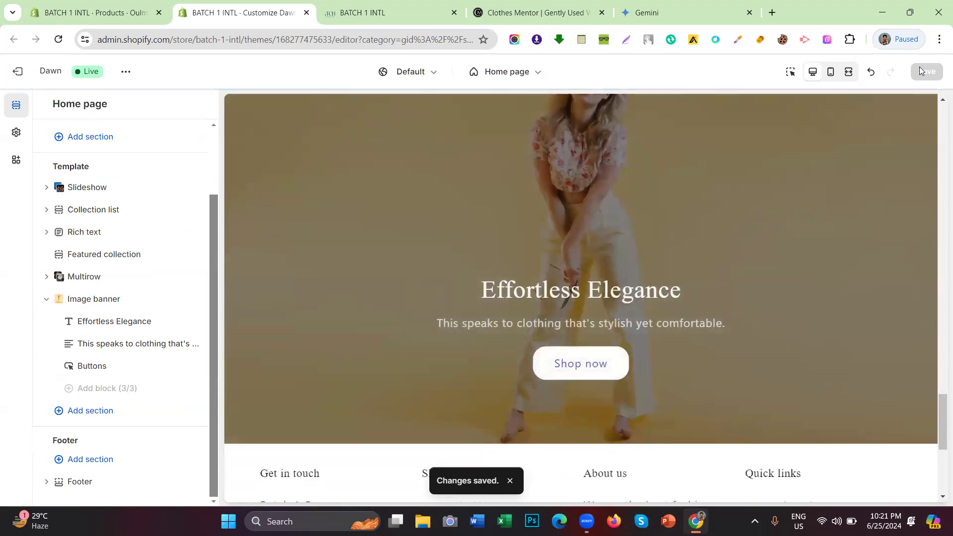
click(47, 299)
Review the home page preview from the slideshow through the multirow and image banner to the footer.
scroll(438, 174, up, 8)
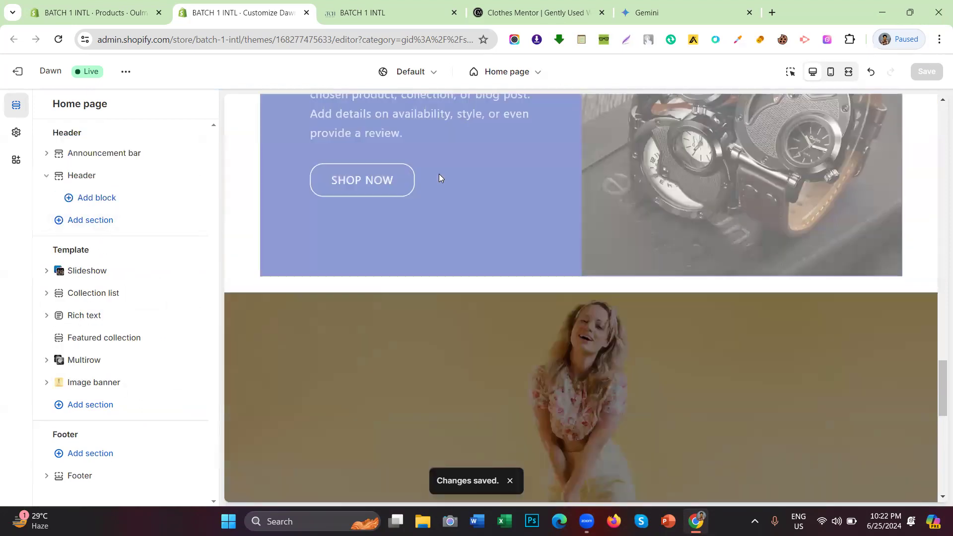
scroll(438, 178, up, 15)
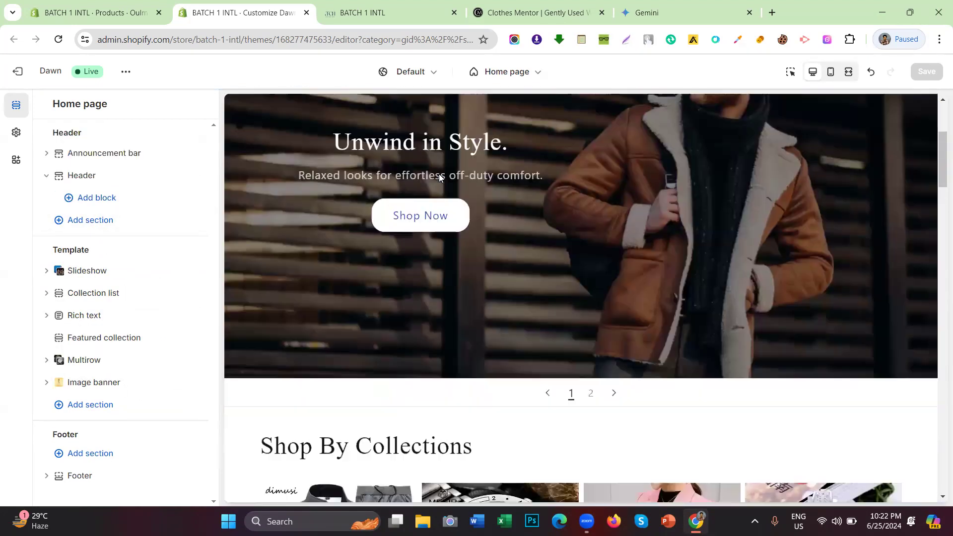
scroll(438, 177, down, 8)
scroll(439, 178, down, 15)
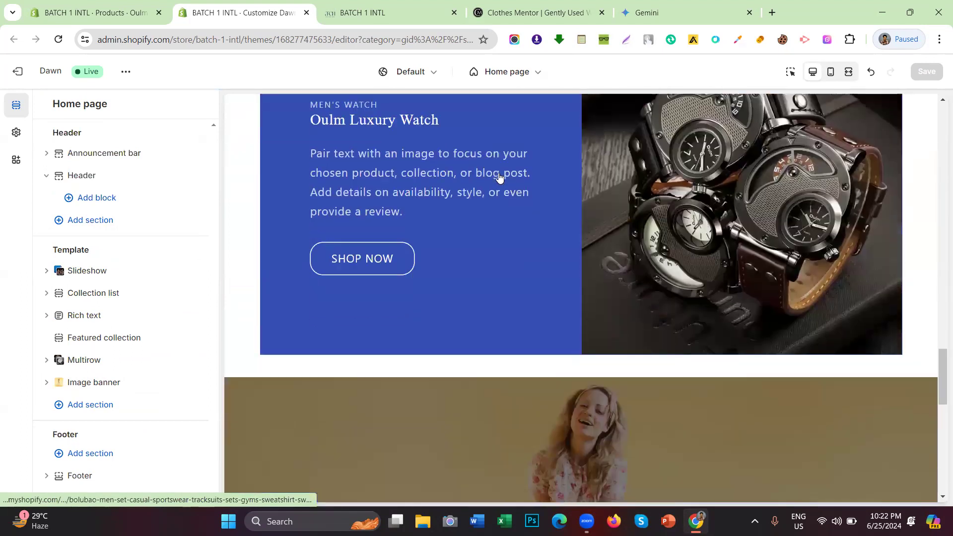
scroll(582, 164, down, 5)
scroll(582, 160, up, 10)
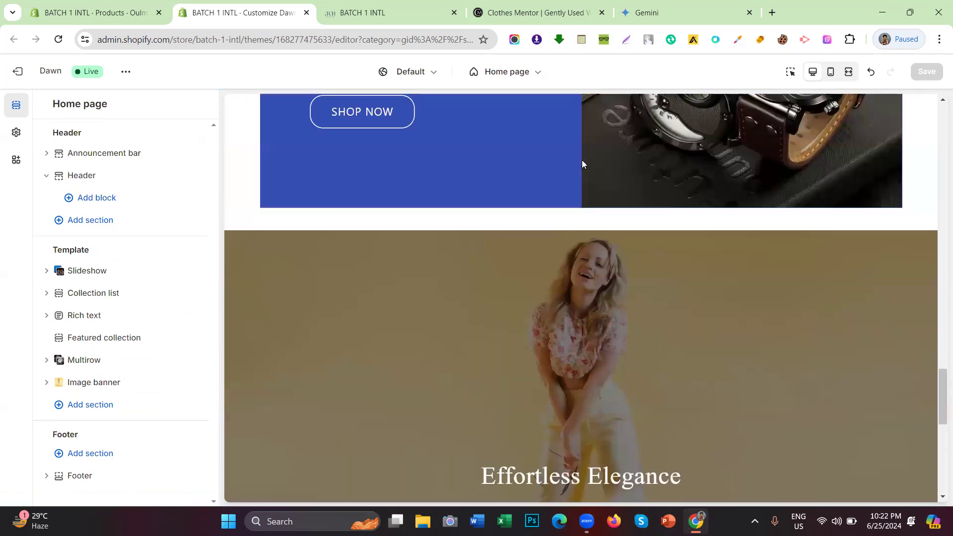
scroll(578, 169, down, 3)
scroll(616, 198, down, 3)
scroll(602, 213, up, 3)
scroll(617, 216, down, 3)
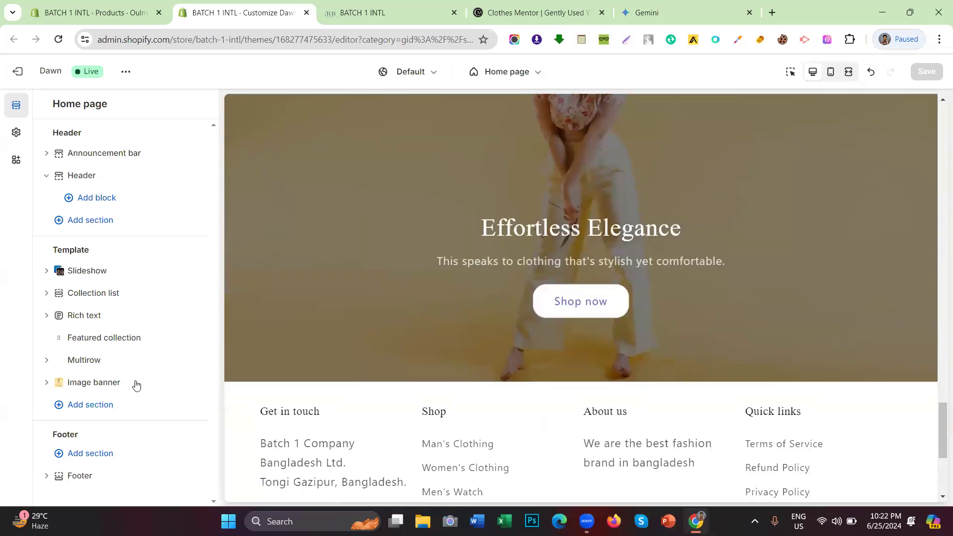
Add a Featured collection section below the image banner in the template and return to the section list.
click(95, 405)
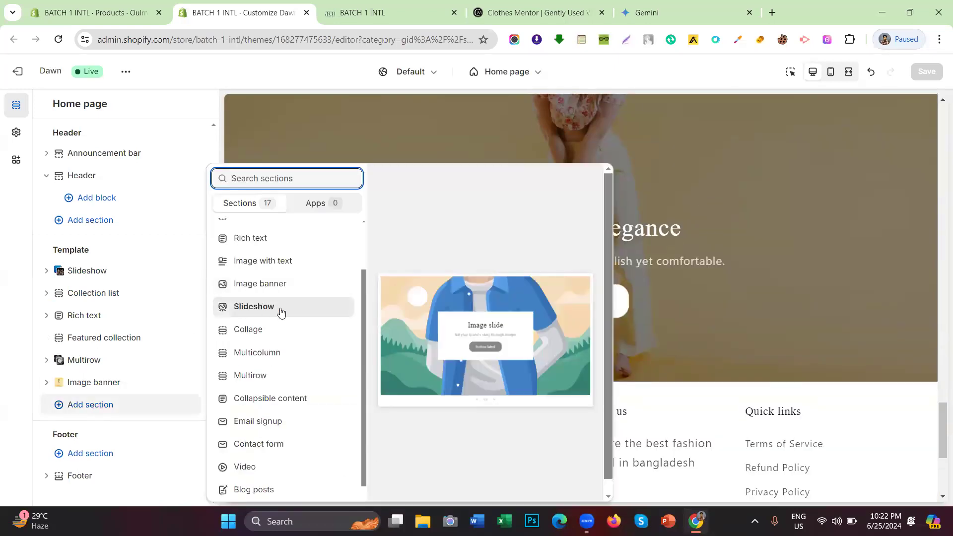
scroll(281, 311, up, 2)
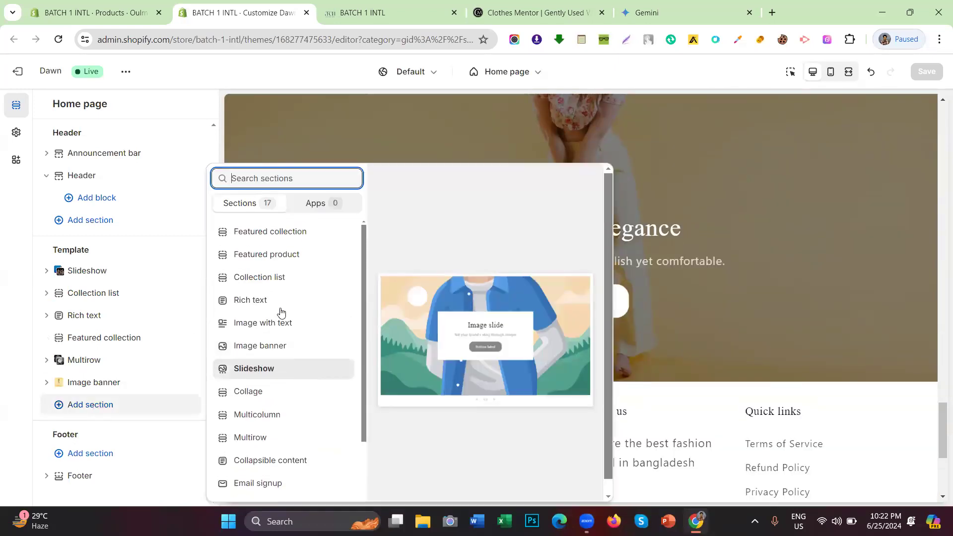
click(283, 237)
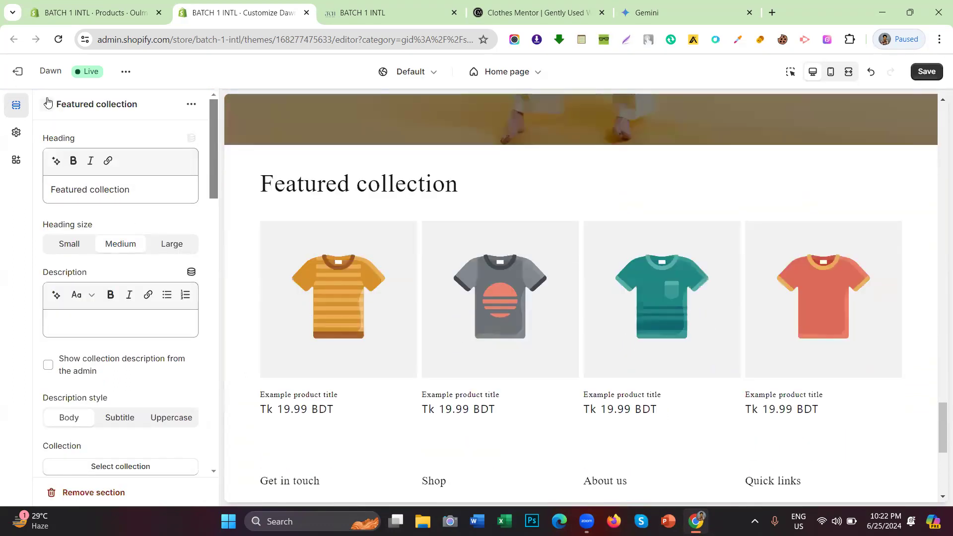
click(45, 104)
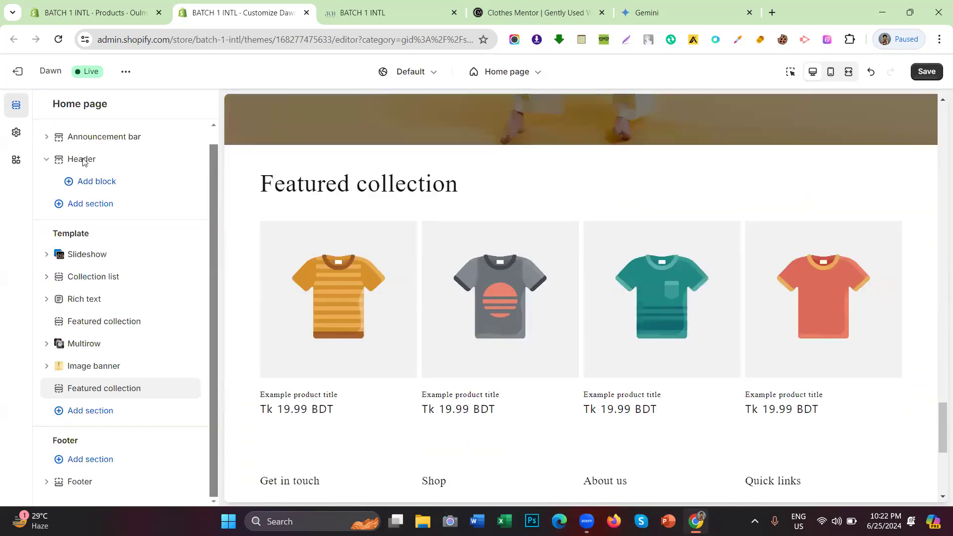
Open the new Featured collection section below the image banner and examine its heading, collection, color scheme and product card settings.
click(94, 390)
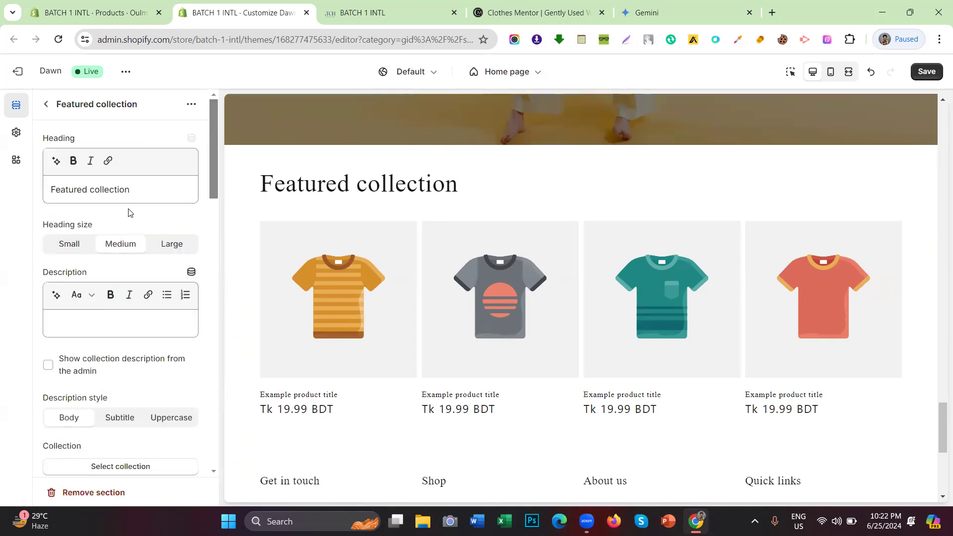
scroll(64, 233, down, 5)
scroll(68, 235, down, 5)
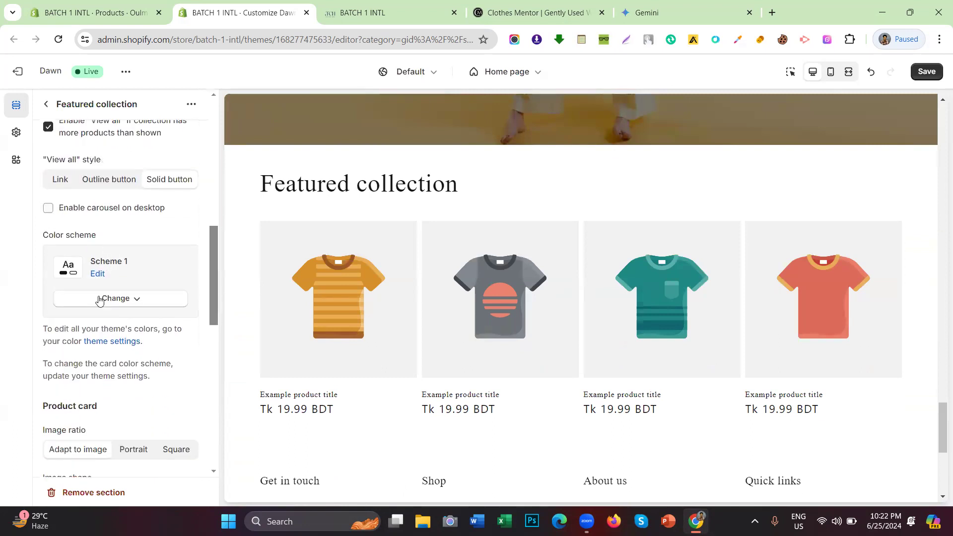
scroll(94, 308, up, 10)
click(46, 104)
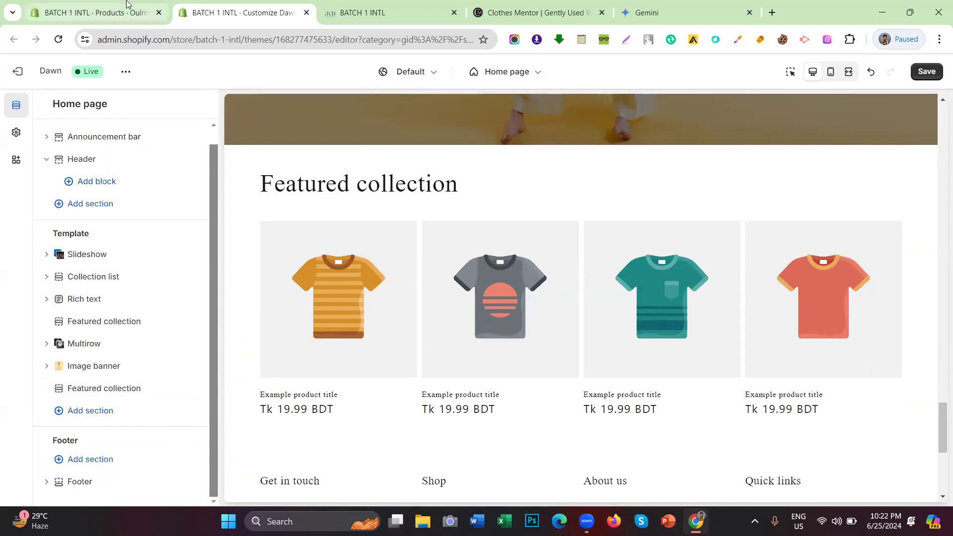
click(130, 11)
click(206, 5)
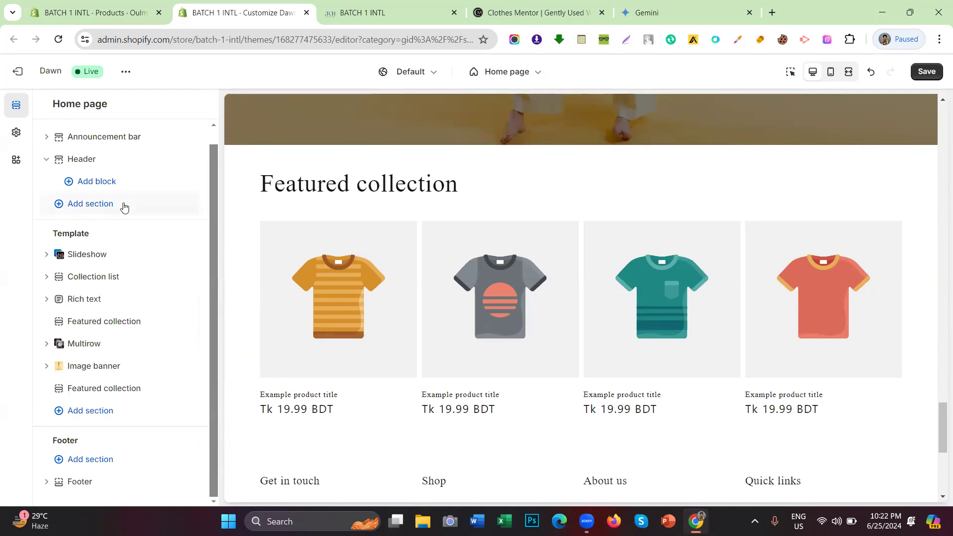
click(110, 390)
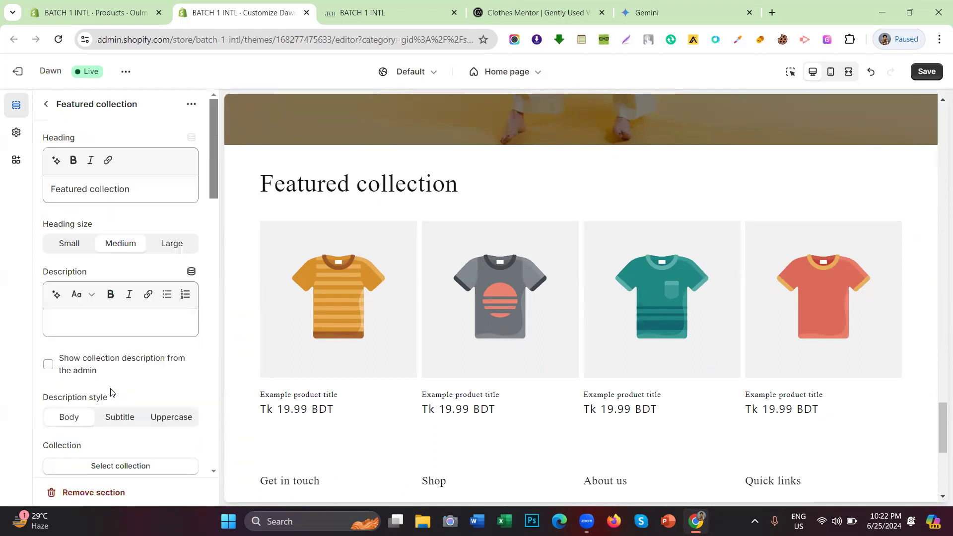
scroll(59, 159, down, 10)
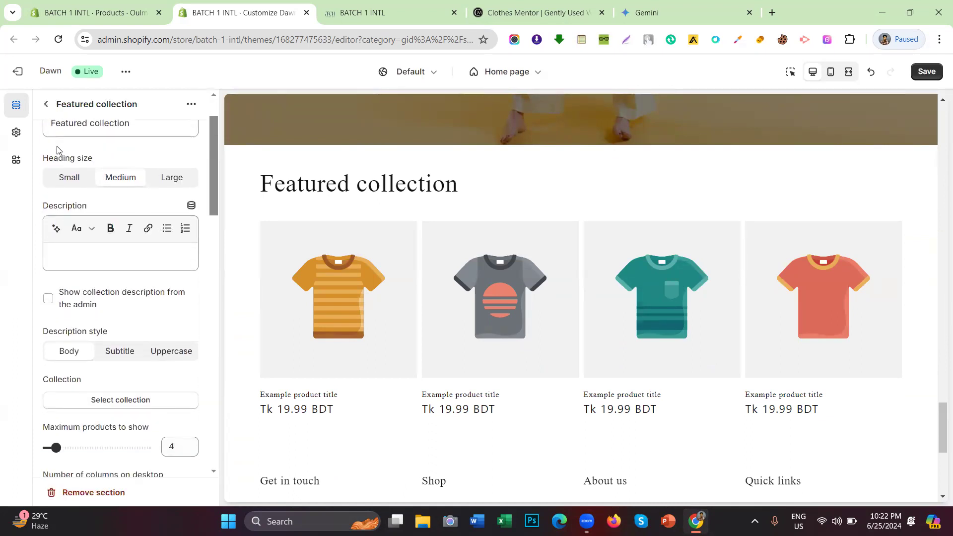
scroll(59, 162, down, 4)
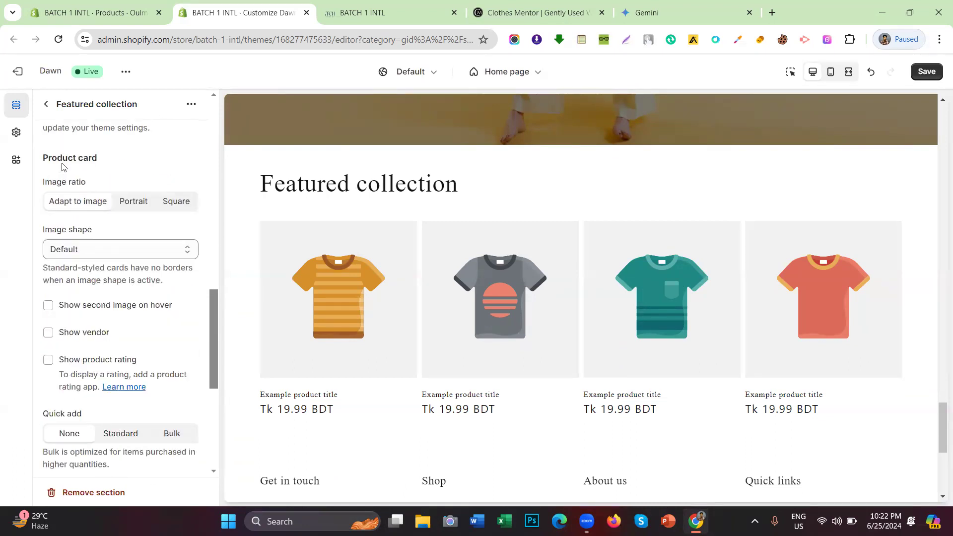
scroll(111, 204, up, 4)
scroll(94, 217, down, 5)
scroll(94, 218, down, 5)
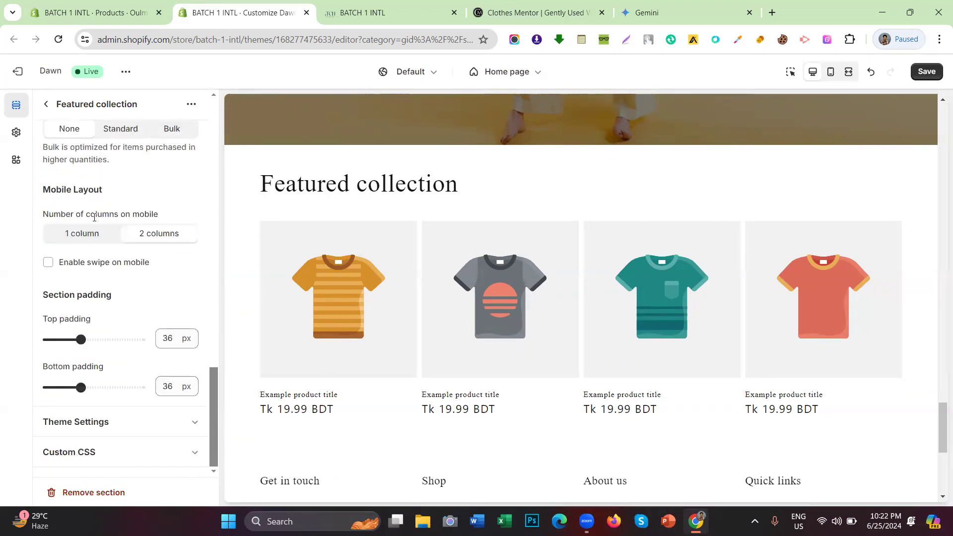
click(47, 105)
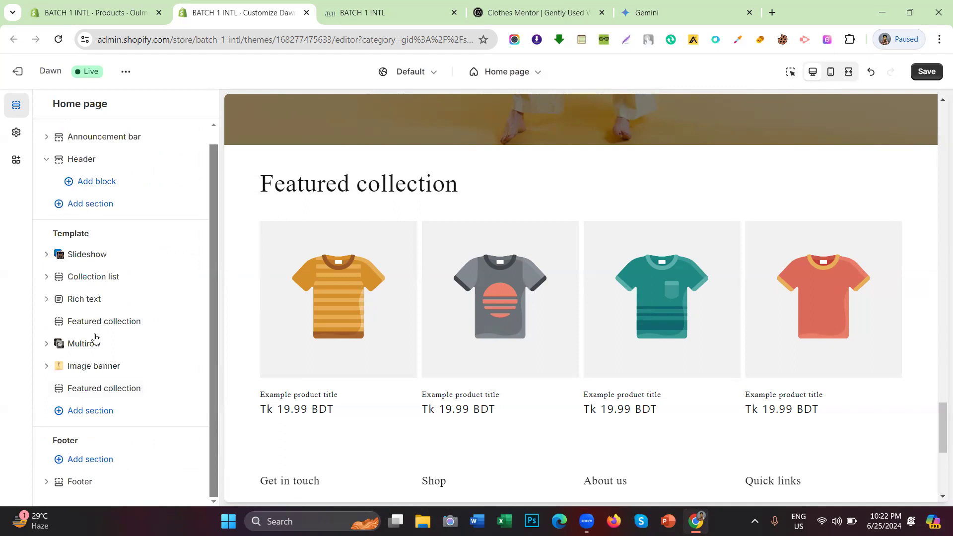
click(102, 392)
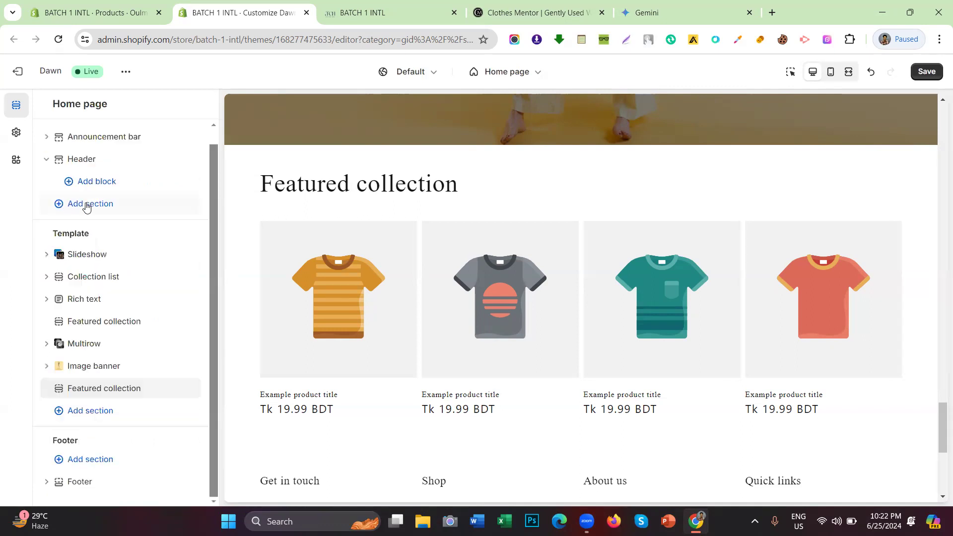
click(103, 392)
scroll(91, 271, down, 5)
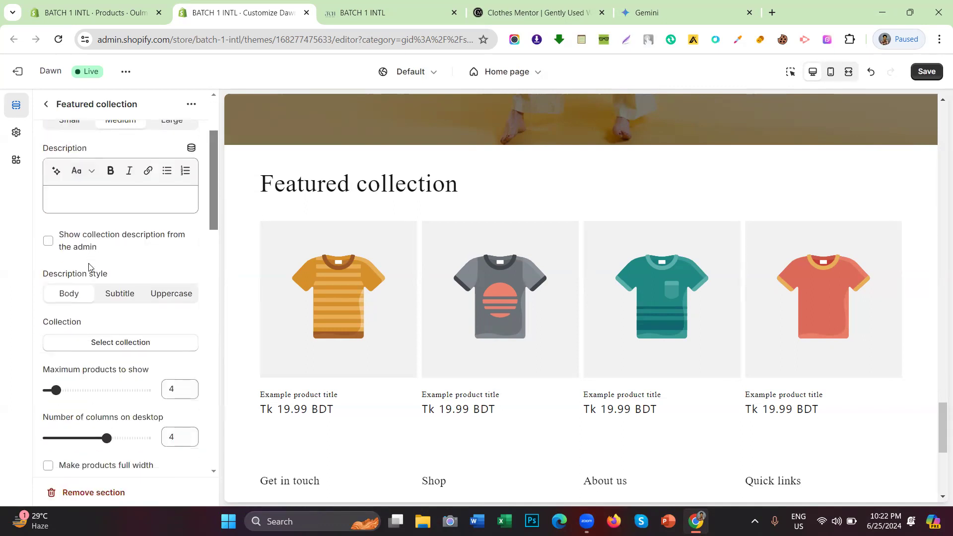
click(91, 217)
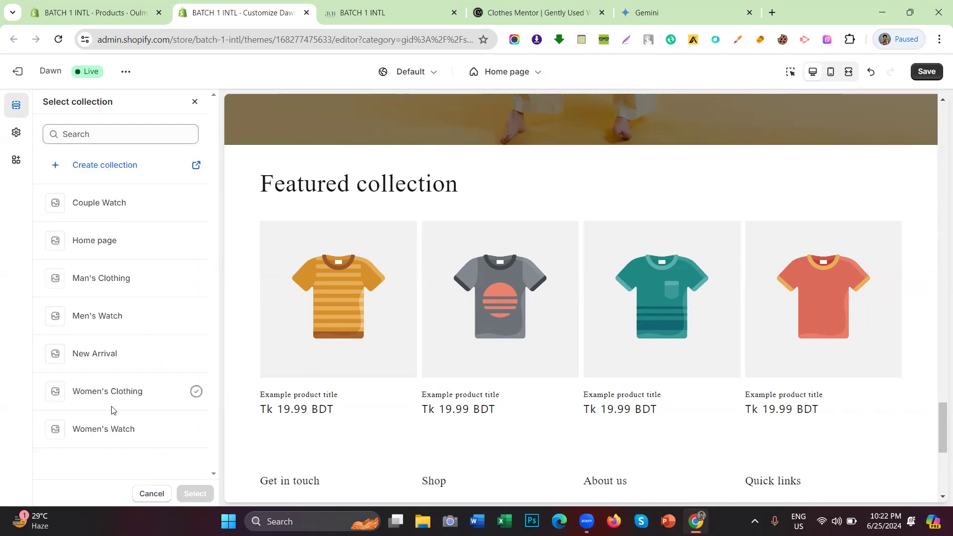
click(115, 426)
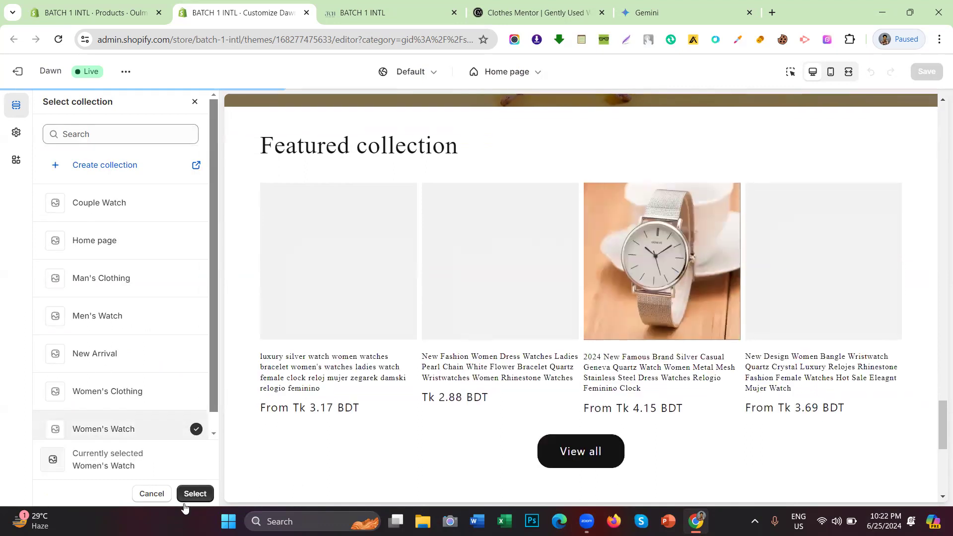
click(195, 493)
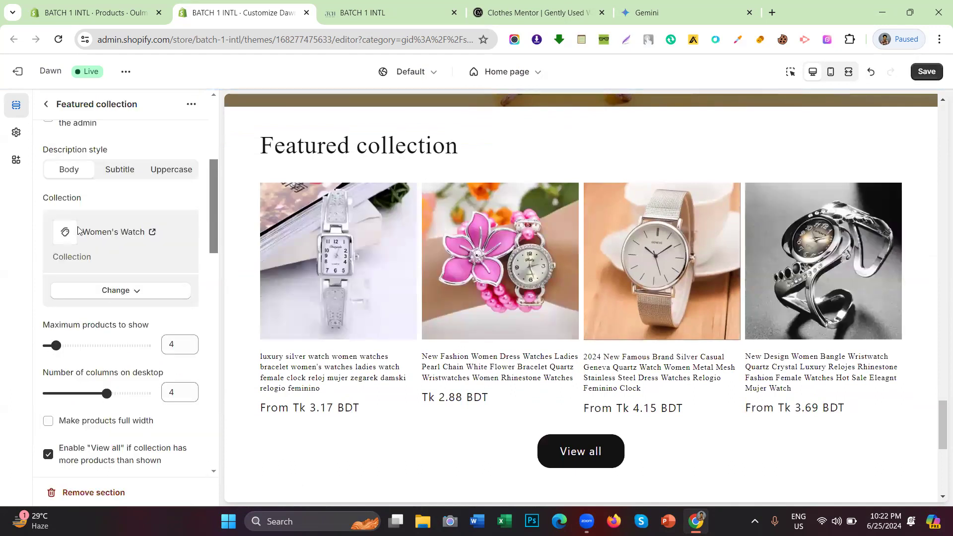
drag(81, 233, 148, 235)
right_click(135, 237)
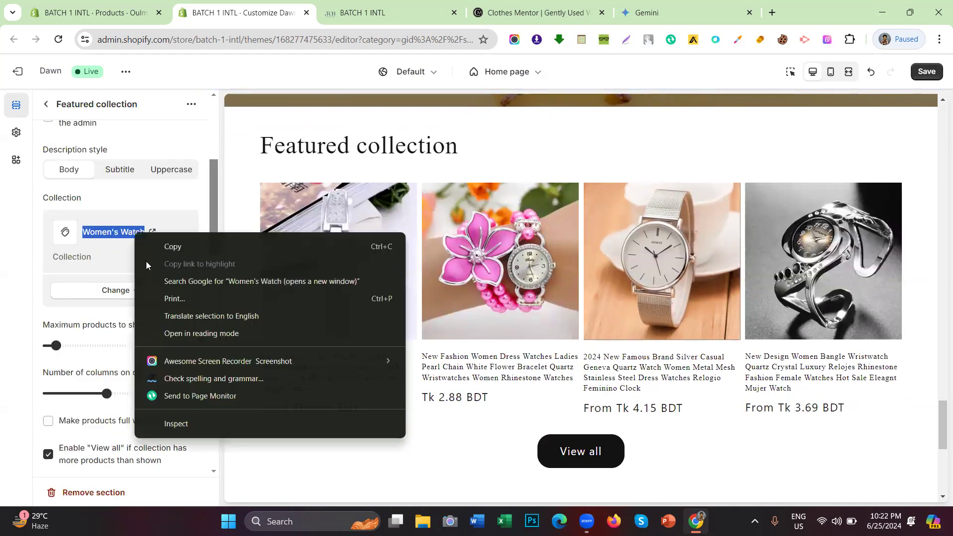
click(152, 252)
scroll(94, 243, up, 5)
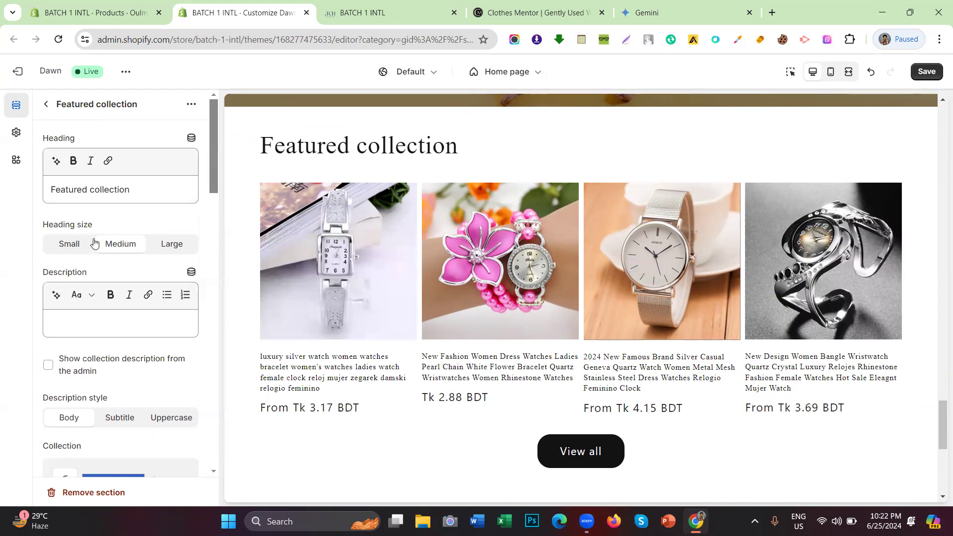
triple_click(85, 188)
right_click(102, 196)
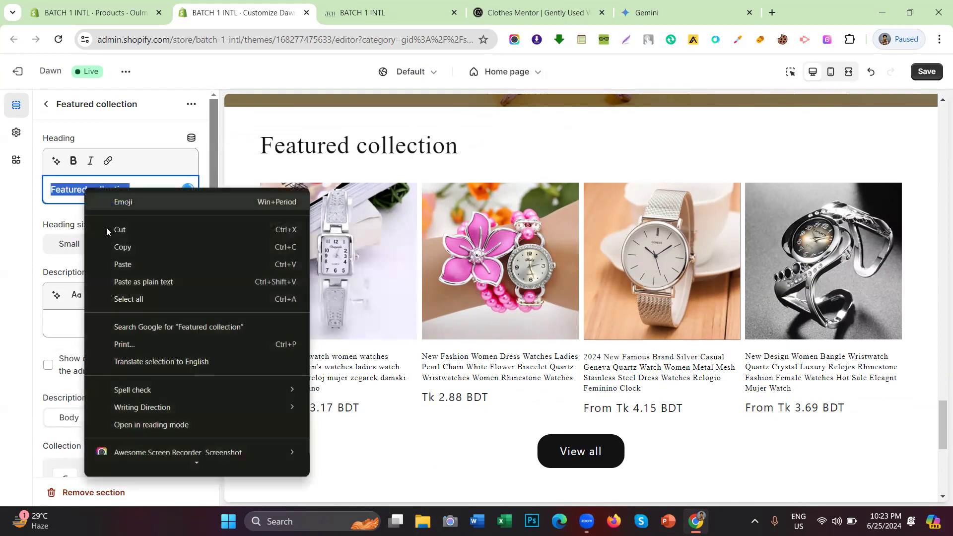
click(100, 261)
drag(118, 189, 123, 247)
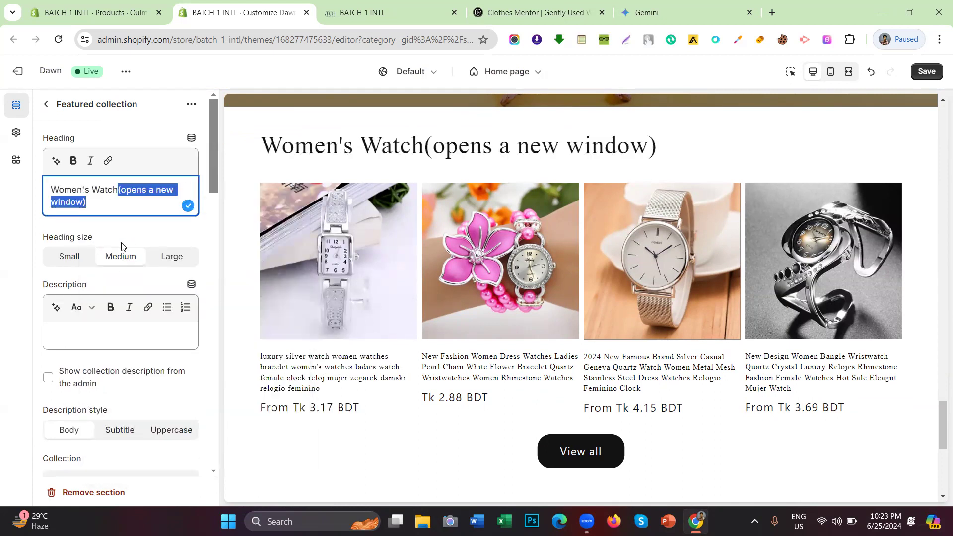
key(BackSpace)
Return to the home page section list, check the collection in the preview and save the theme changes.
scroll(386, 185, up, 3)
scroll(386, 185, down, 3)
scroll(427, 188, up, 2)
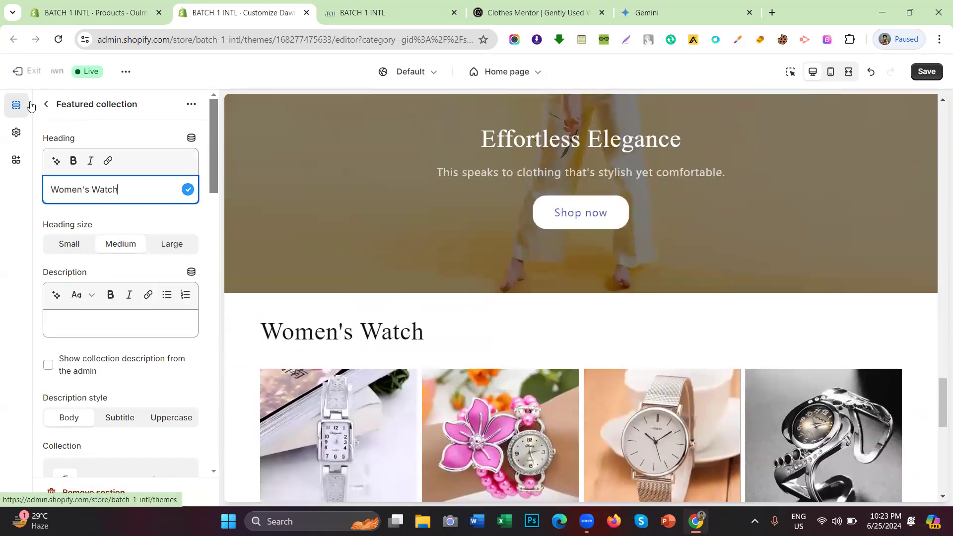
click(45, 104)
scroll(486, 232, down, 3)
scroll(566, 249, up, 1)
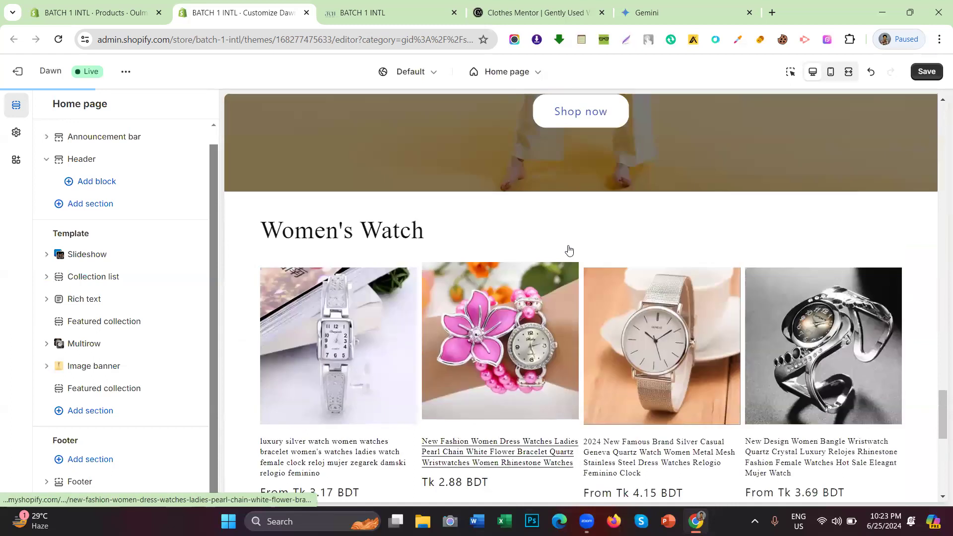
scroll(566, 249, down, 1)
click(925, 71)
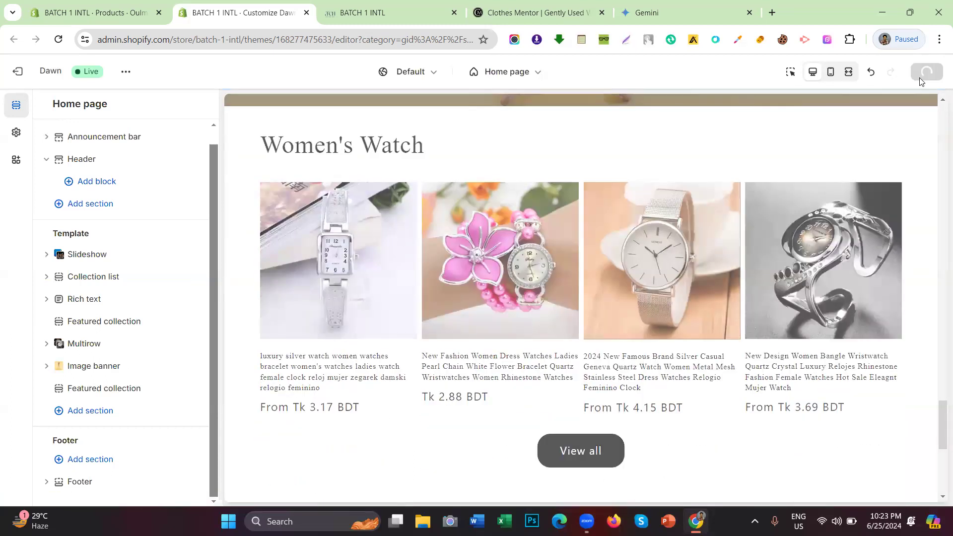
scroll(231, 268, down, 2)
scroll(531, 209, up, 4)
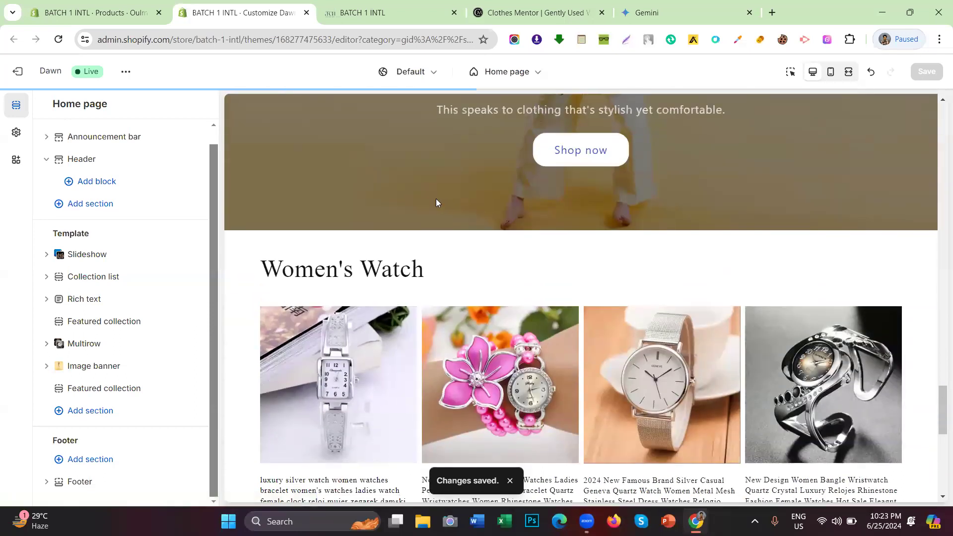
scroll(435, 199, down, 5)
scroll(447, 196, up, 7)
scroll(432, 204, down, 5)
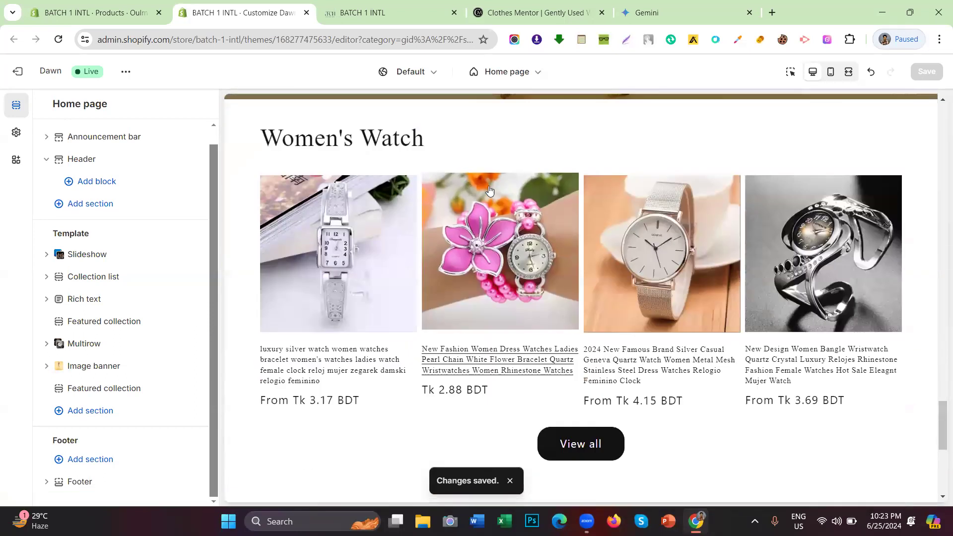
drag(432, 144, 212, 138)
click(340, 145)
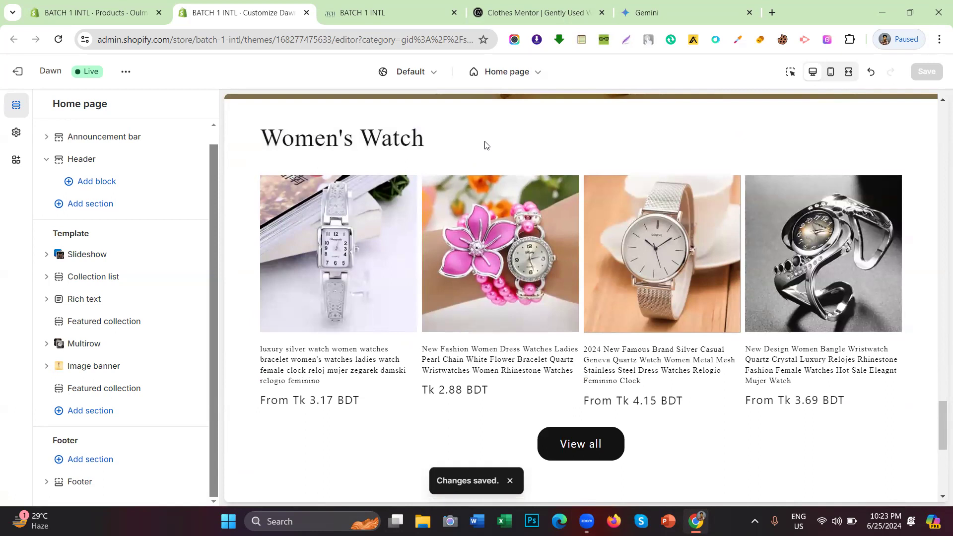
scroll(484, 143, up, 10)
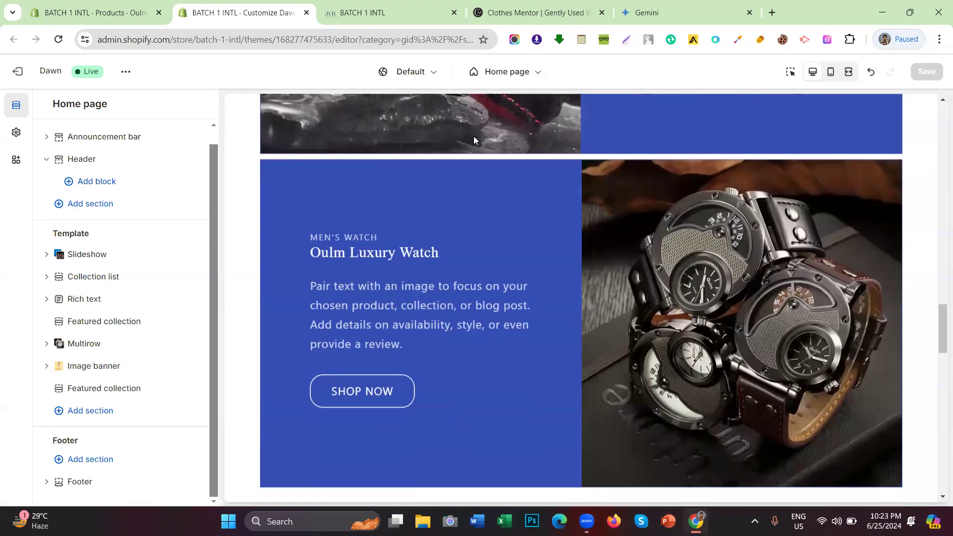
scroll(496, 144, down, 12)
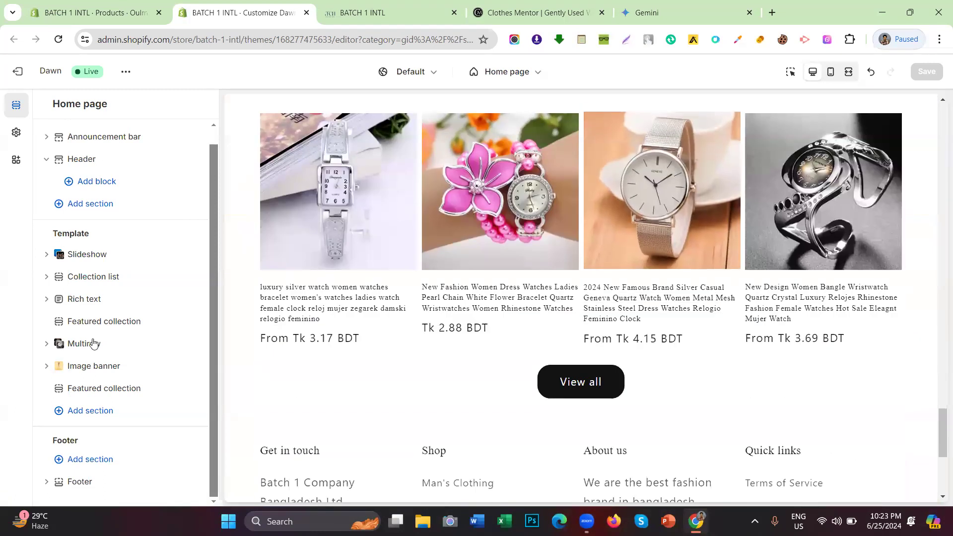
click(91, 412)
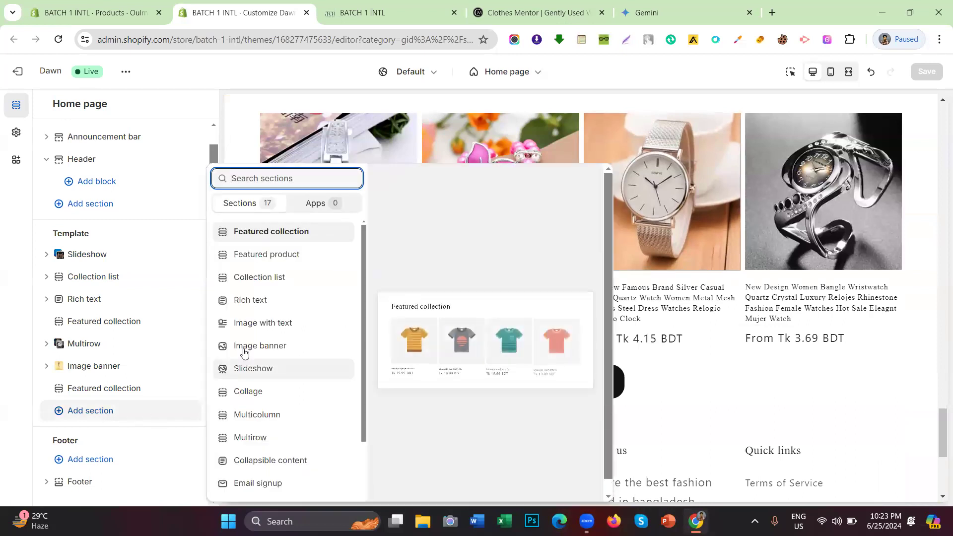
click(249, 255)
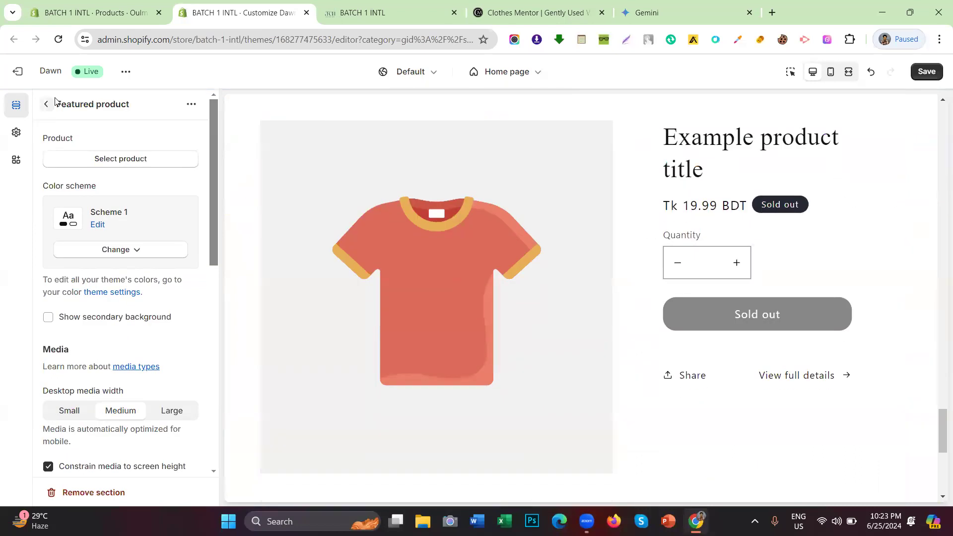
click(46, 104)
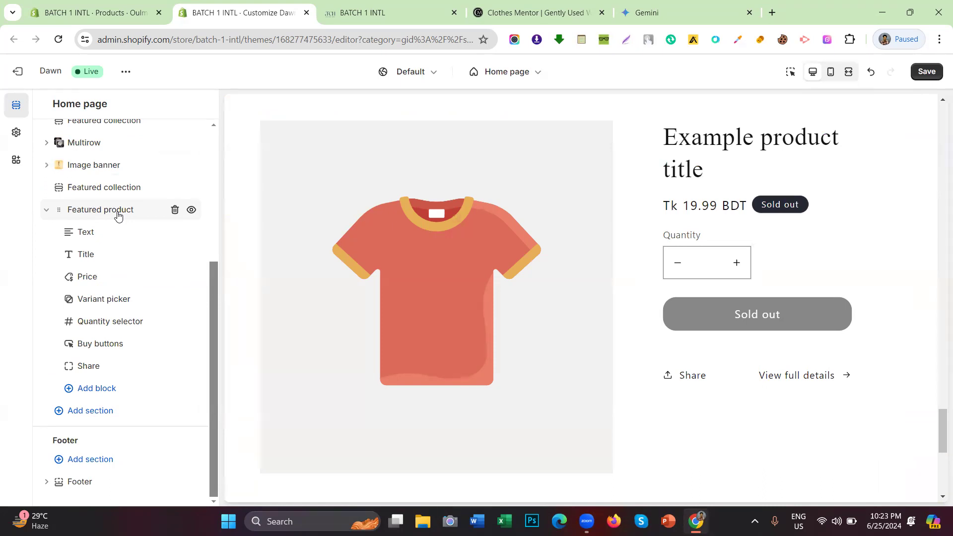
scroll(567, 236, up, 1)
scroll(589, 226, down, 1)
scroll(528, 222, up, 4)
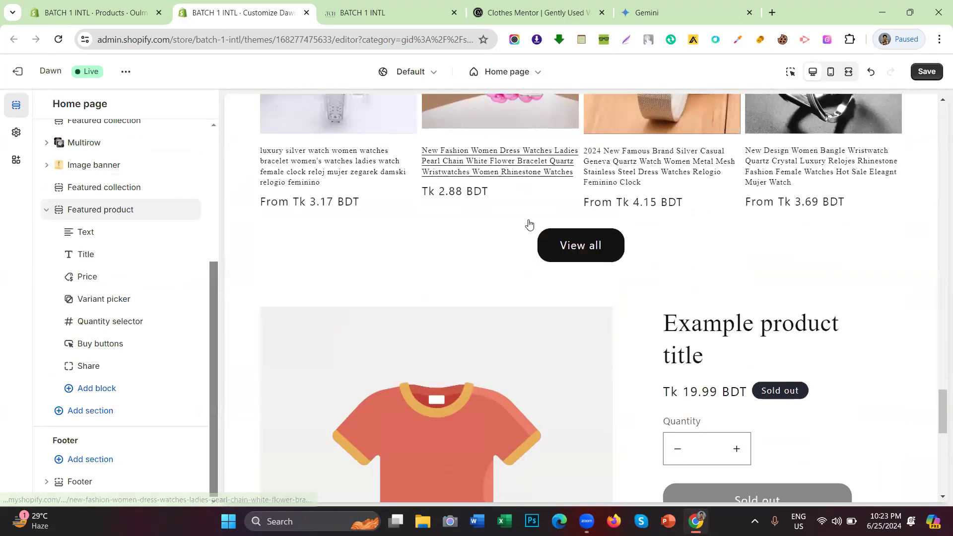
scroll(529, 225, down, 2)
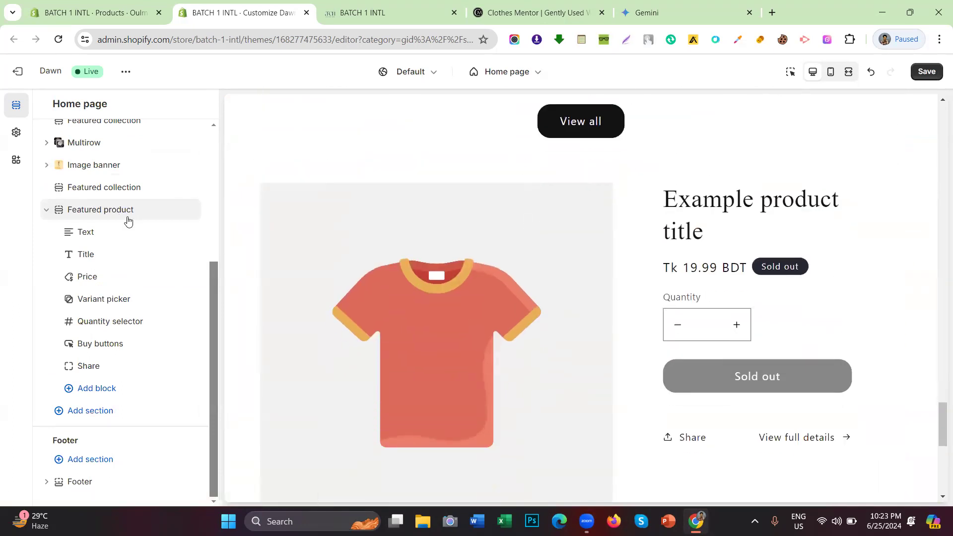
Open the product selection of the Featured product section and browse the store's products.
click(115, 209)
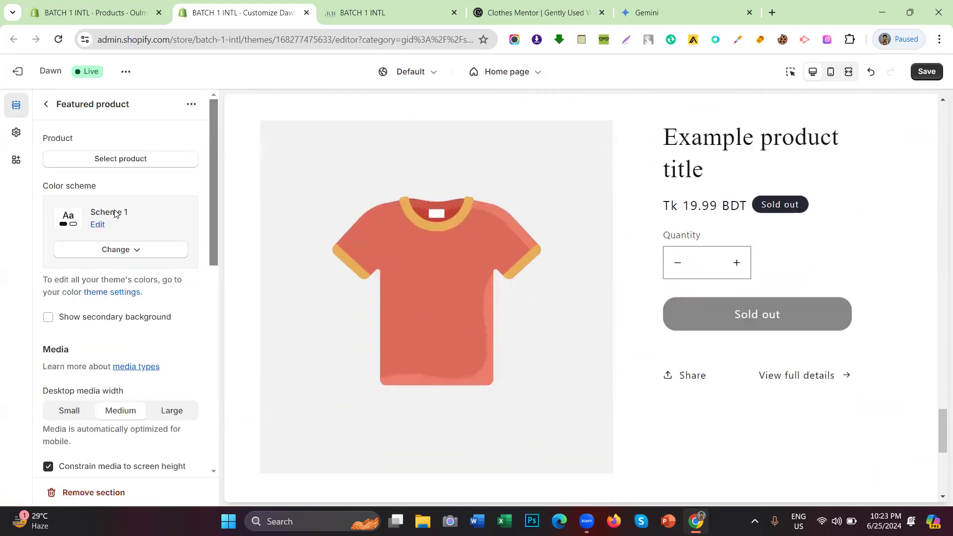
click(92, 165)
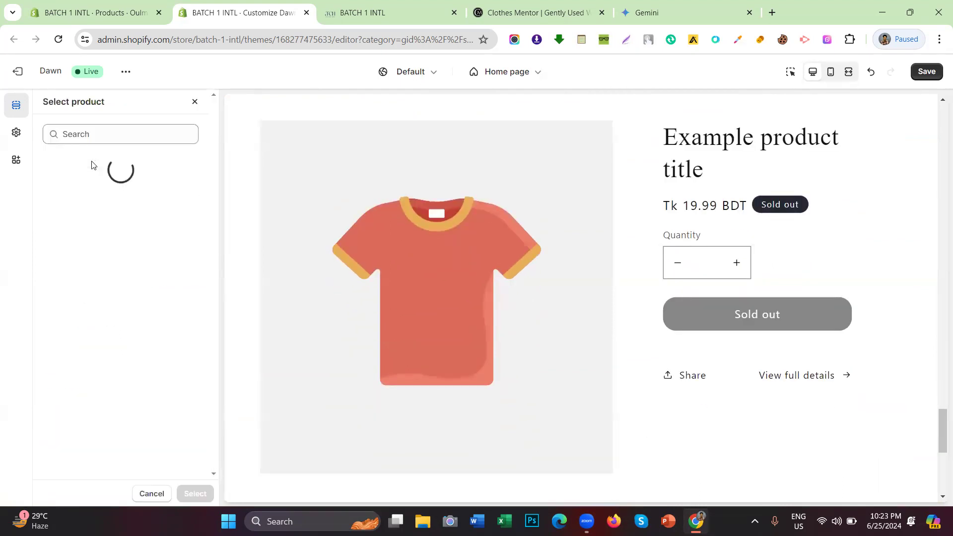
scroll(100, 234, down, 6)
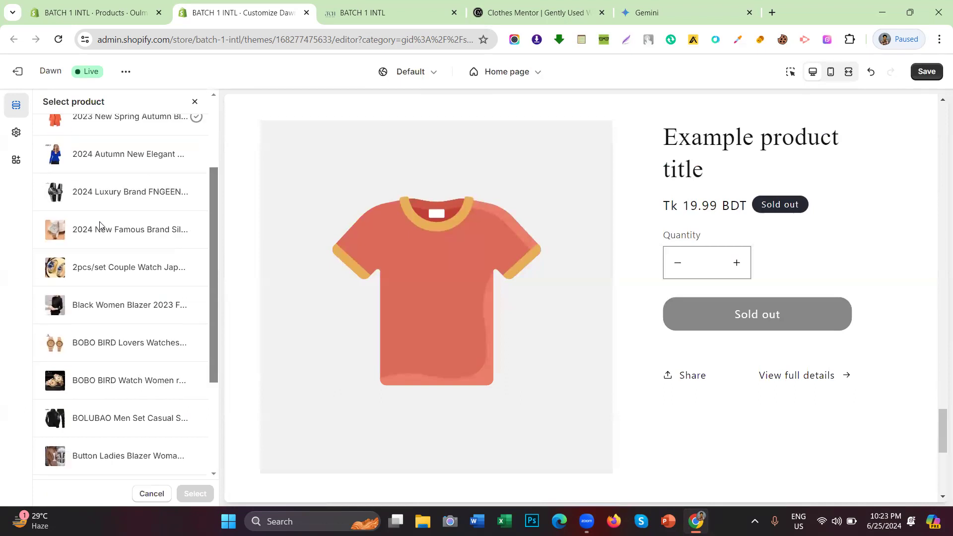
scroll(100, 236, down, 8)
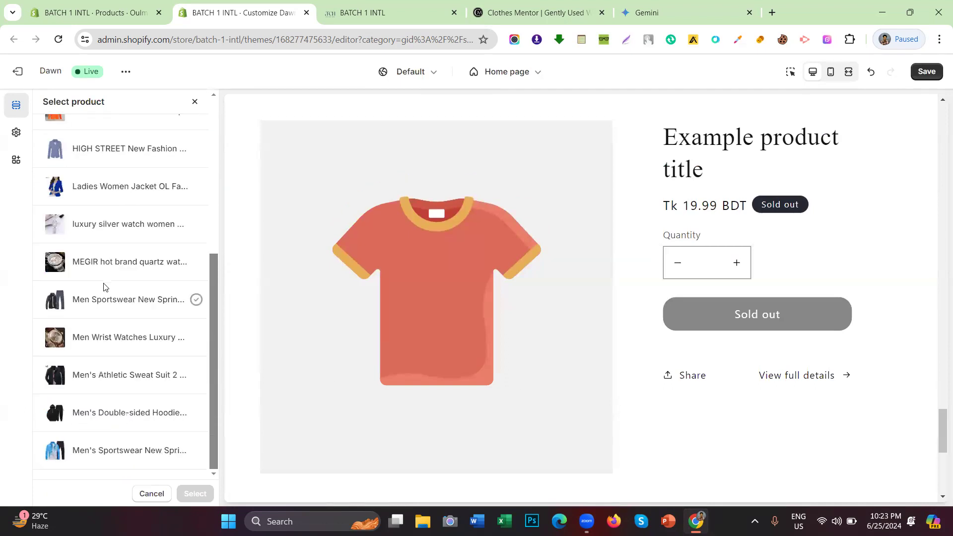
click(94, 12)
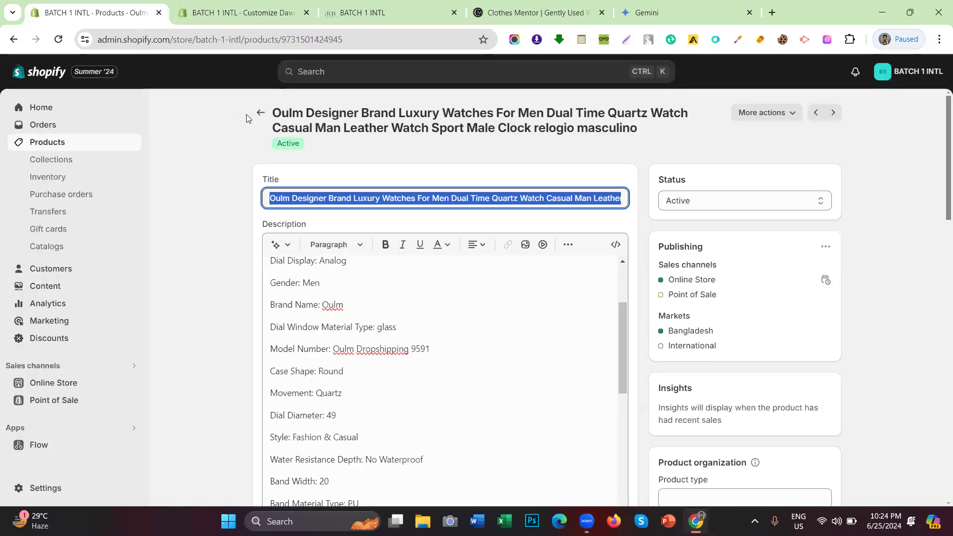
click(261, 113)
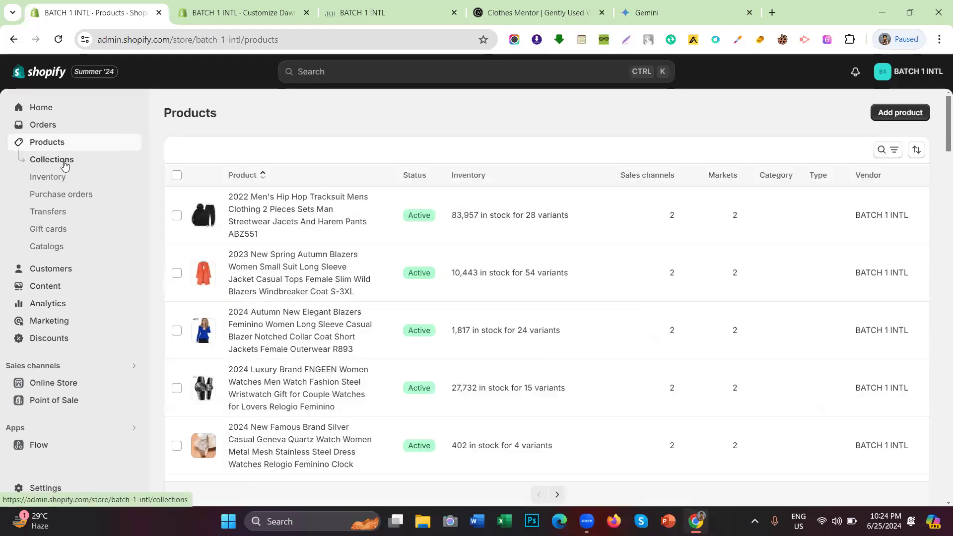
click(65, 165)
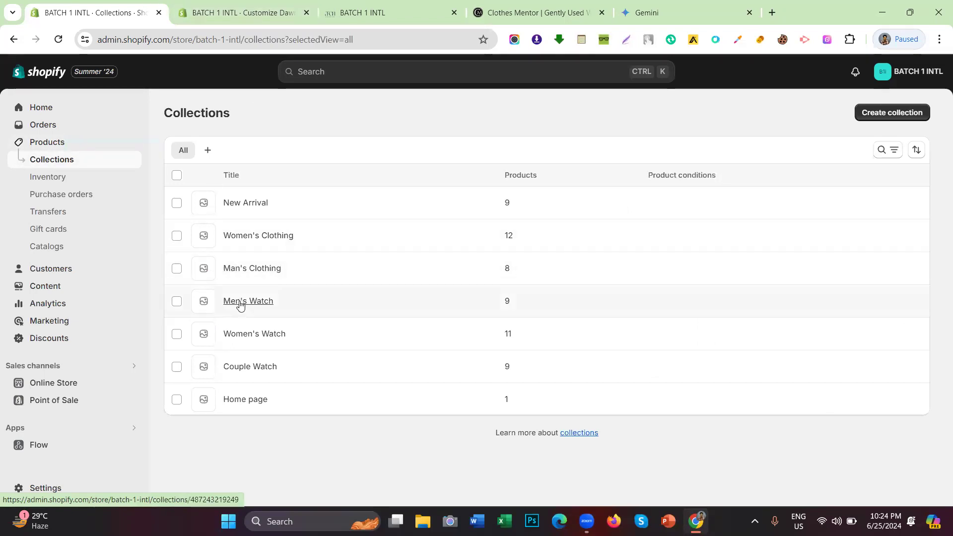
click(256, 332)
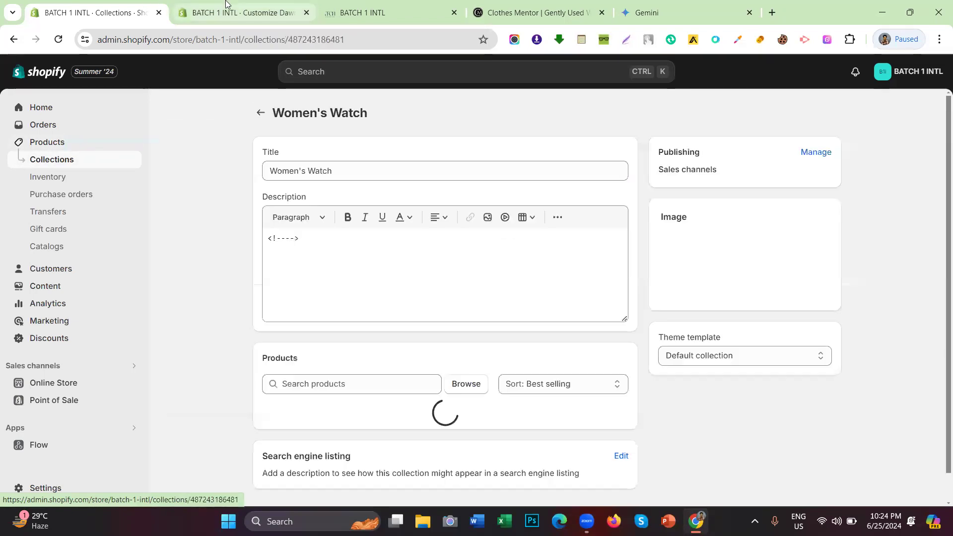
click(227, 8)
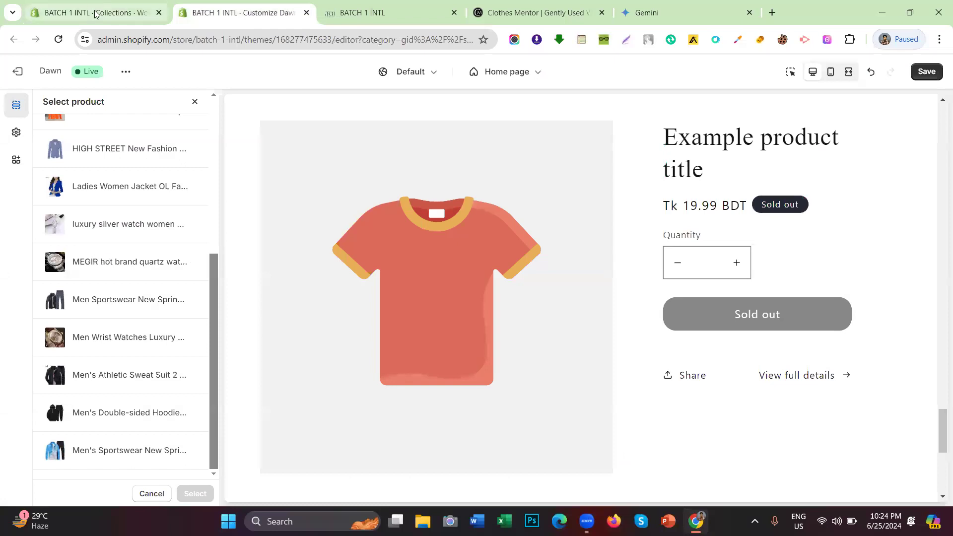
Try the Men Wrist Watches Luxury Golden Skeleton product in the Featured product section.
click(107, 343)
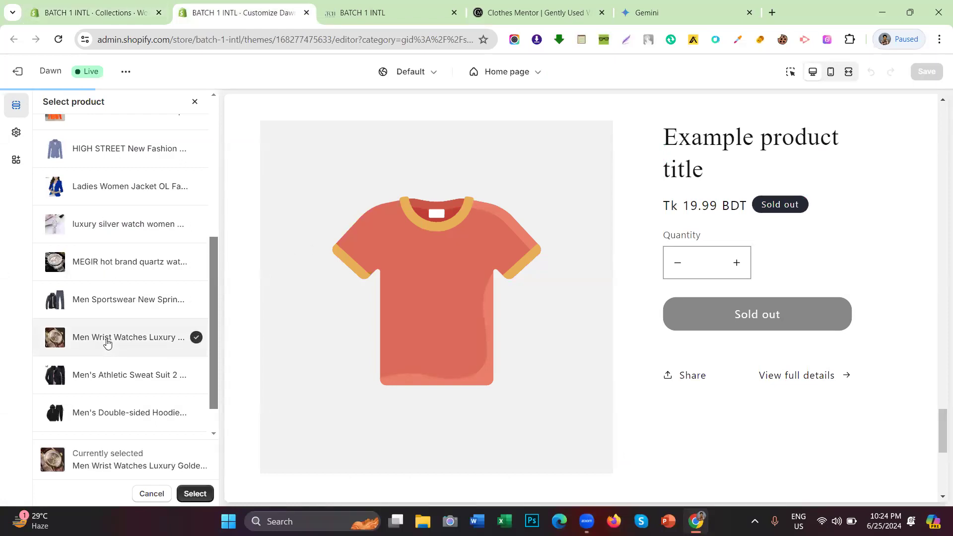
drag(659, 152, 834, 410)
click(887, 401)
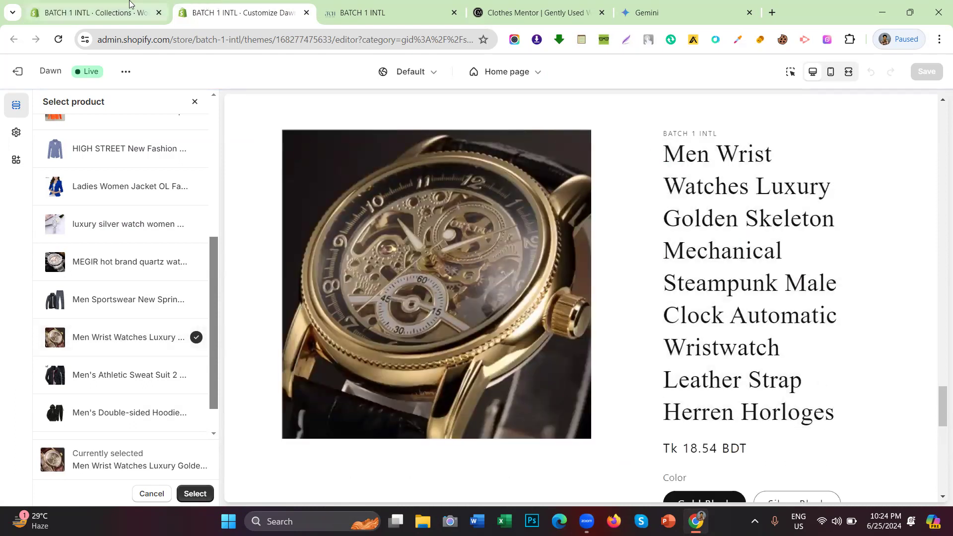
click(128, 4)
scroll(298, 228, down, 5)
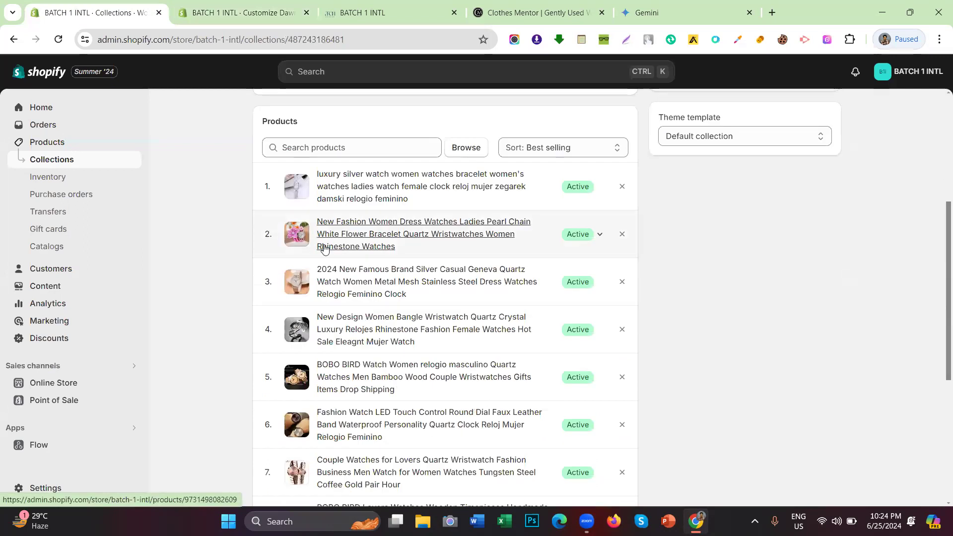
scroll(331, 218, down, 4)
scroll(331, 219, up, 4)
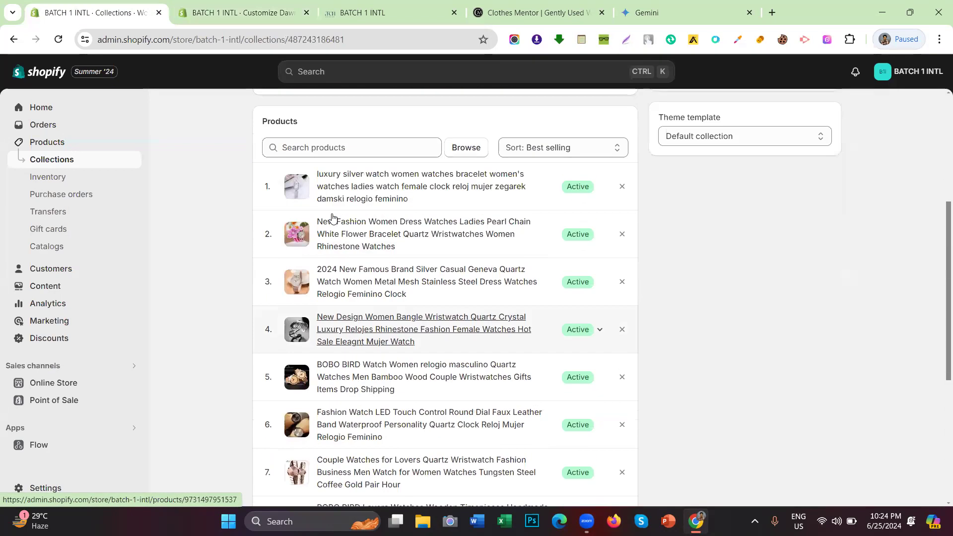
scroll(332, 218, down, 7)
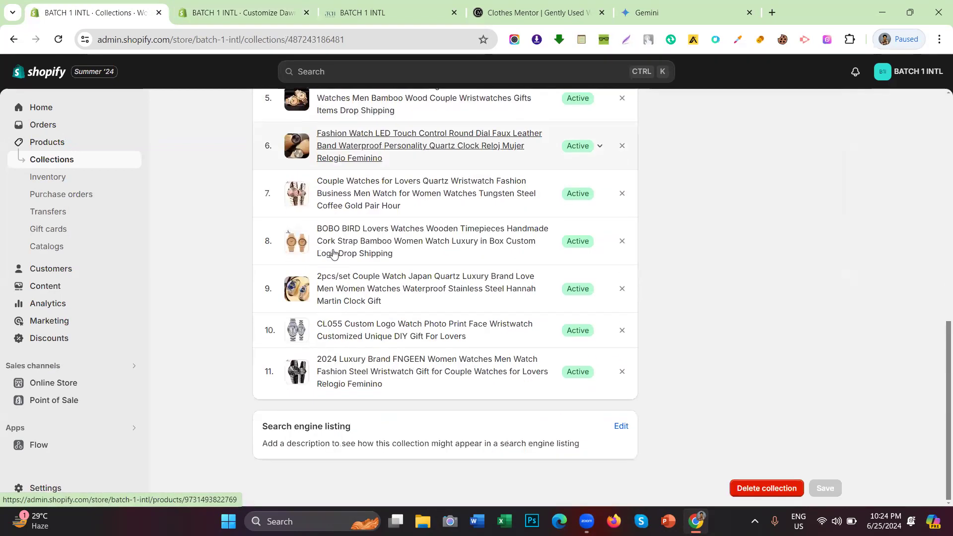
scroll(333, 252, up, 6)
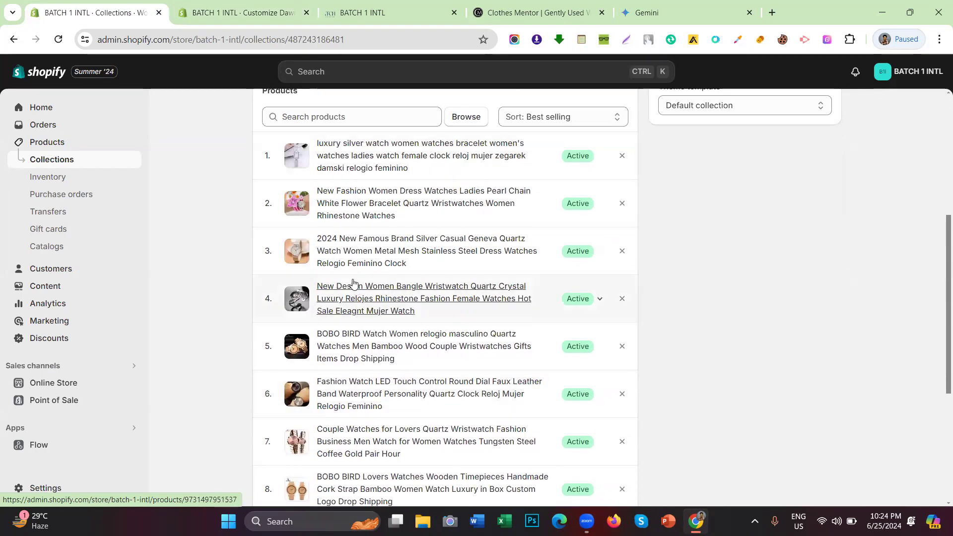
click(349, 258)
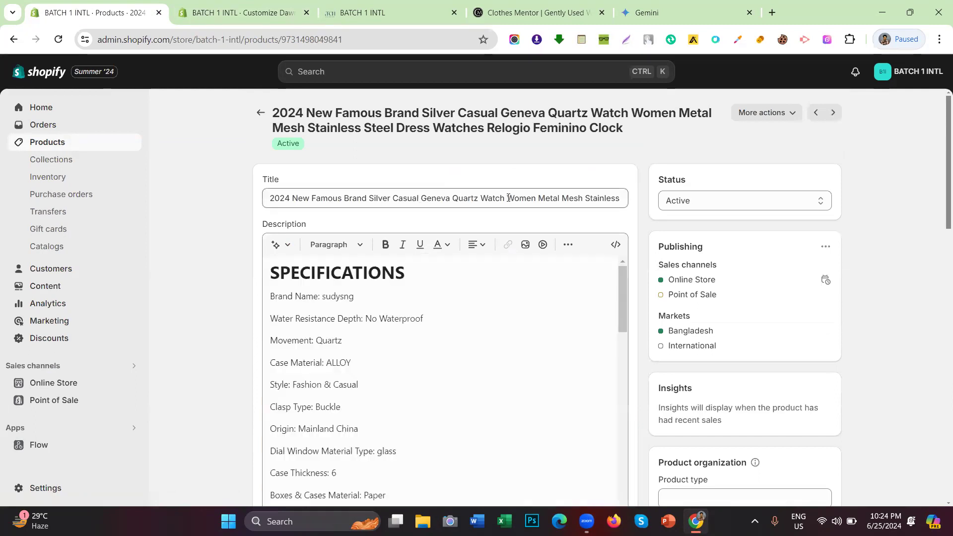
Shorten the product title to "Casual Geneva Quartz Watch" and save the product.
drag(508, 198, 843, 209)
key(BackSpace)
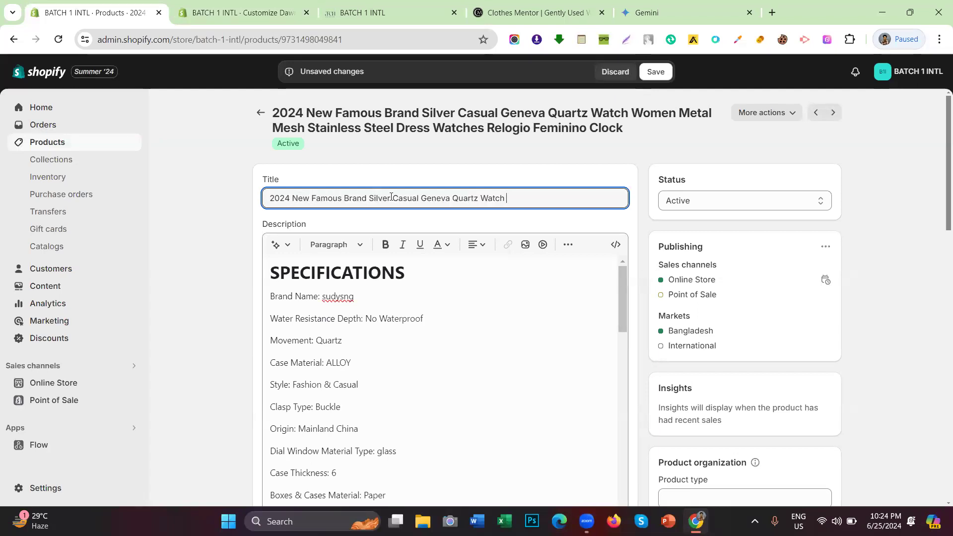
drag(393, 197, 264, 194)
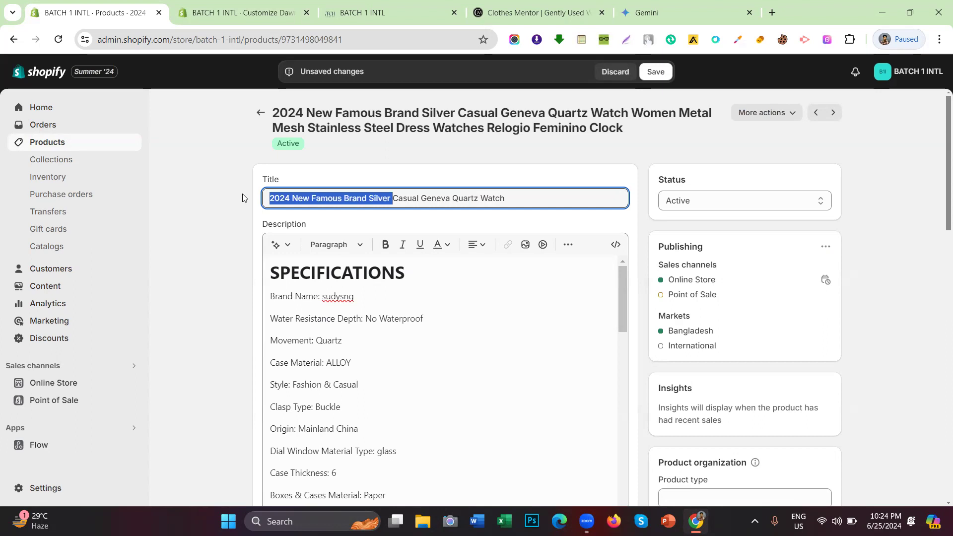
key(BackSpace)
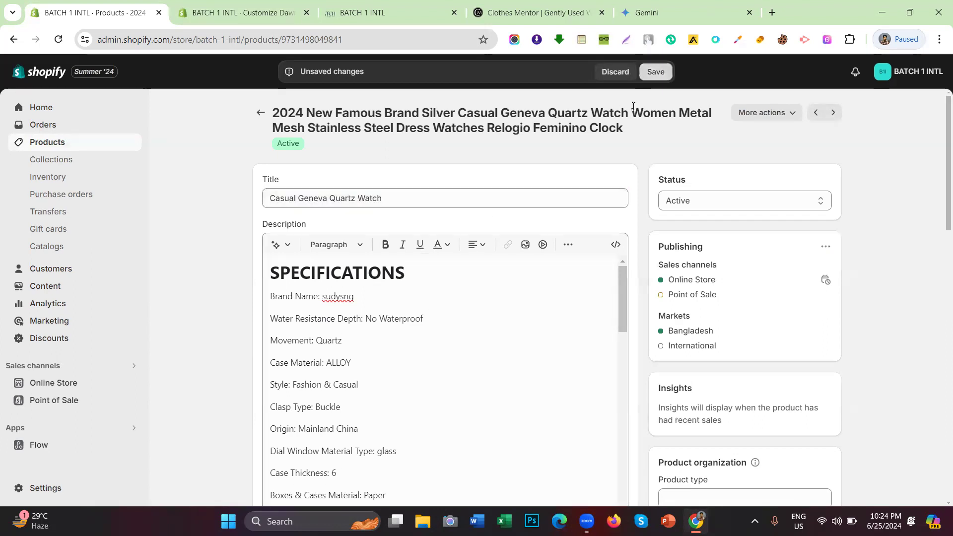
click(656, 72)
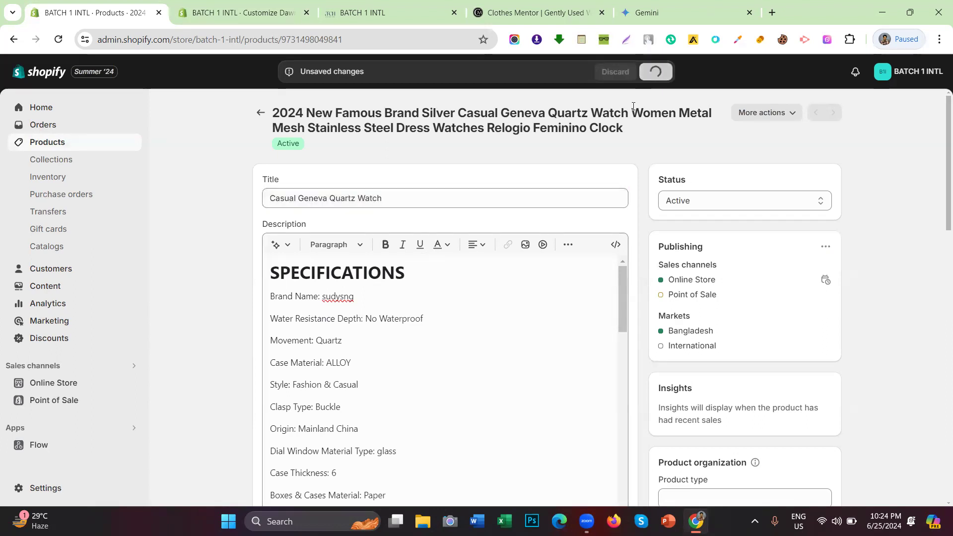
Copy the renamed product's title in the store admin and return to the theme editor.
click(271, 11)
scroll(126, 318, up, 5)
click(94, 12)
triple_click(298, 167)
right_click(297, 168)
click(323, 223)
click(238, 13)
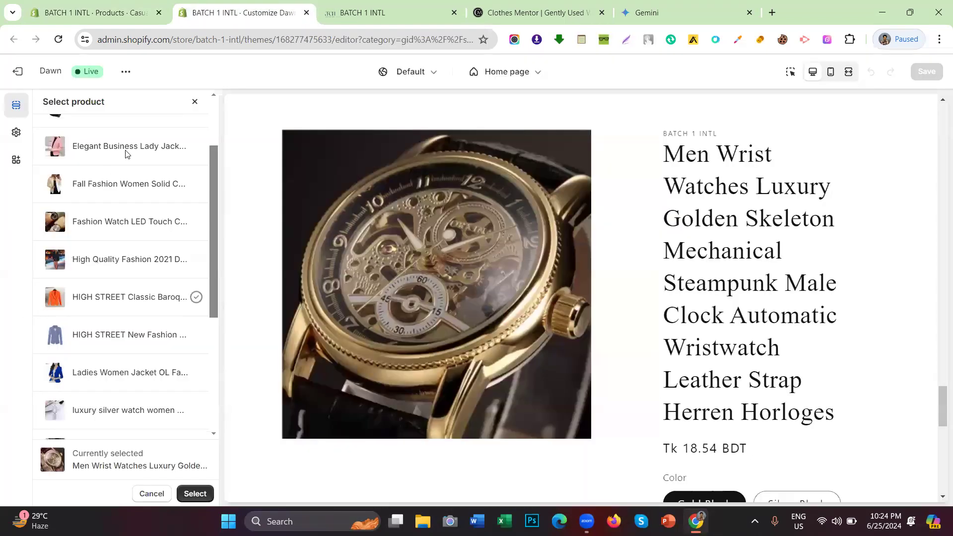
Reopen the Featured product section's product selection, search for "Casual Geneva Quartz Watch" and assign that product.
click(195, 102)
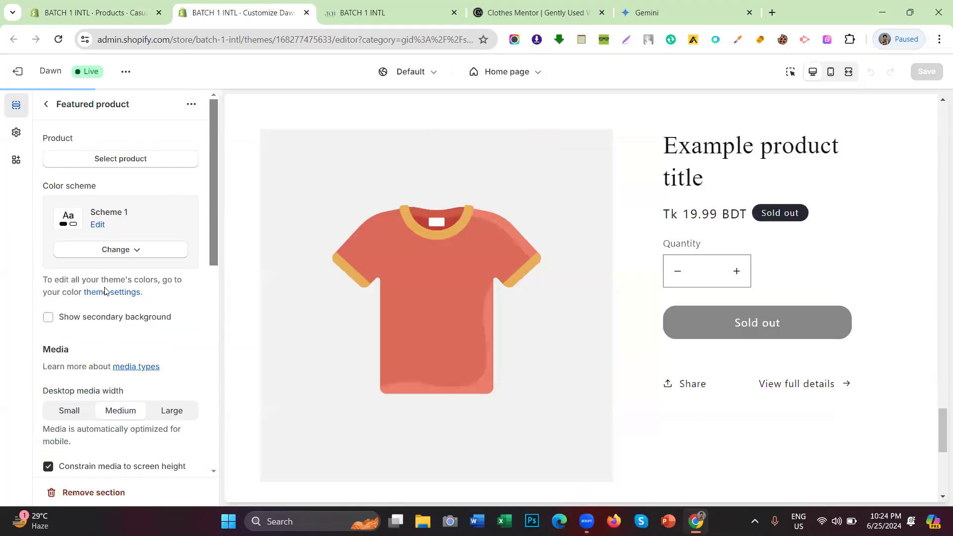
click(102, 159)
right_click(102, 130)
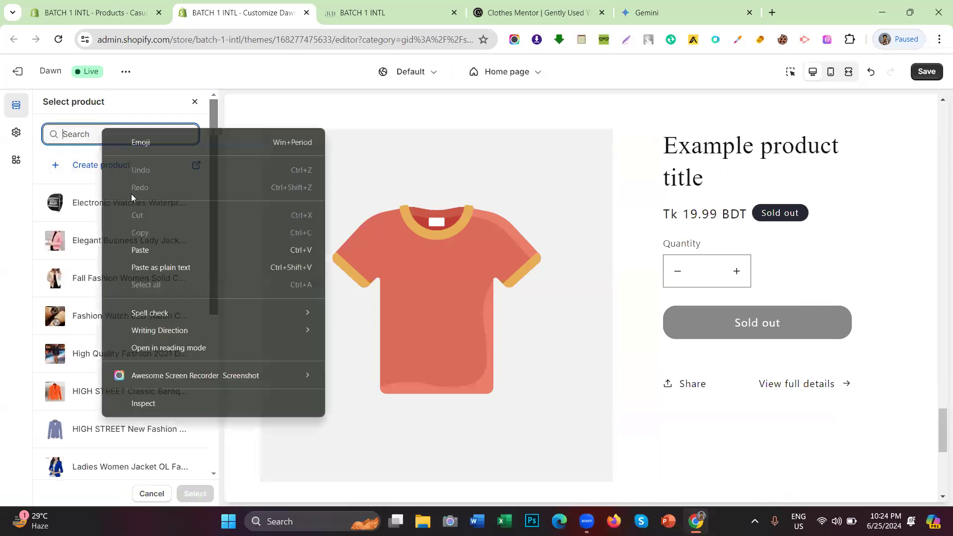
click(146, 265)
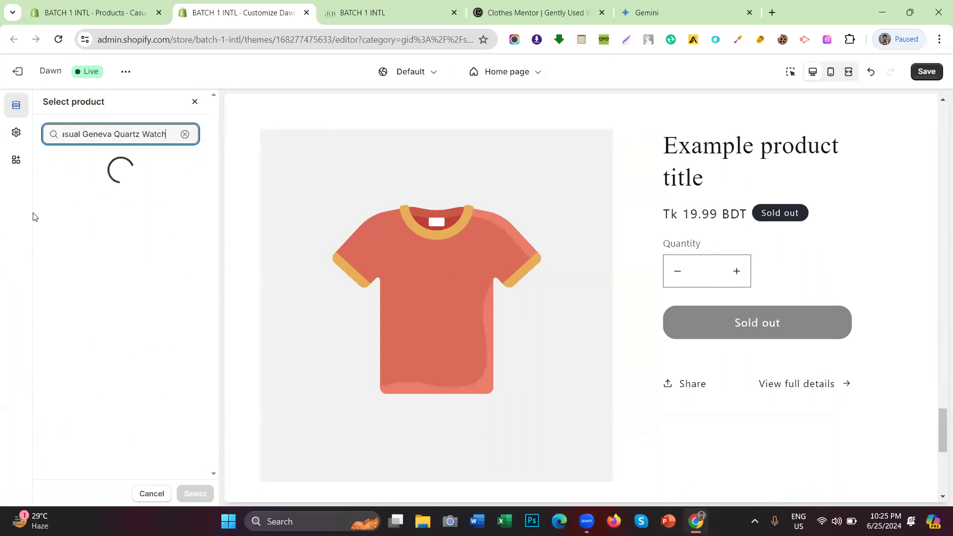
click(99, 210)
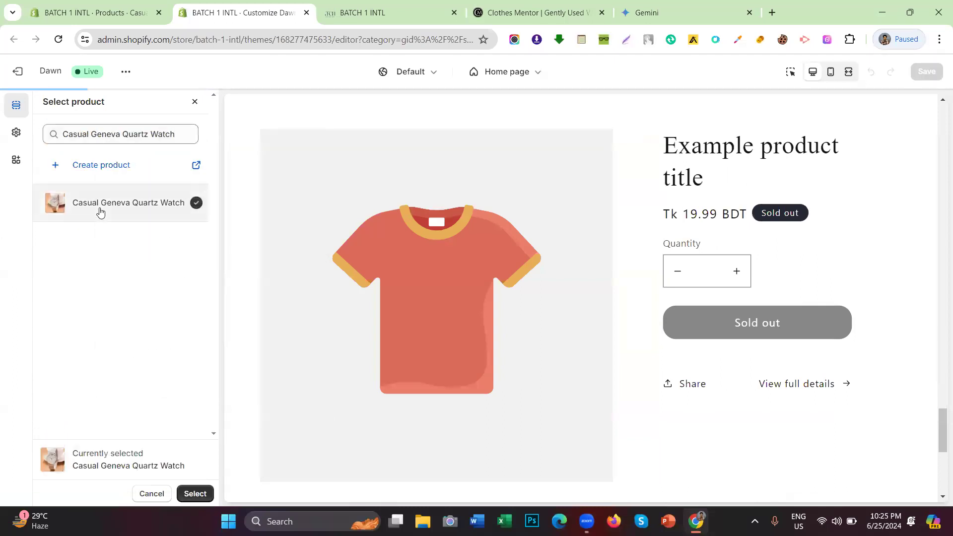
click(195, 493)
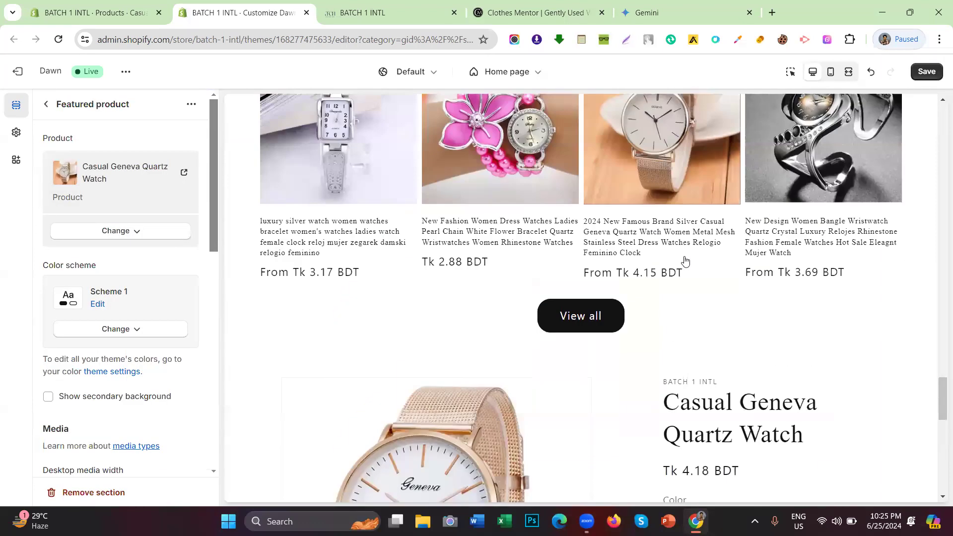
Check which block types the Featured product section offers, then save the home page changes.
click(114, 13)
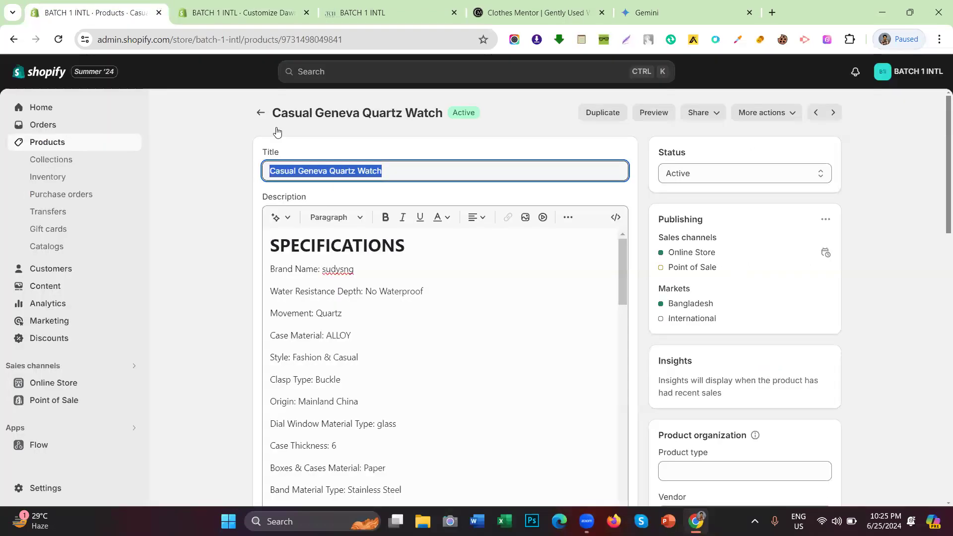
click(244, 13)
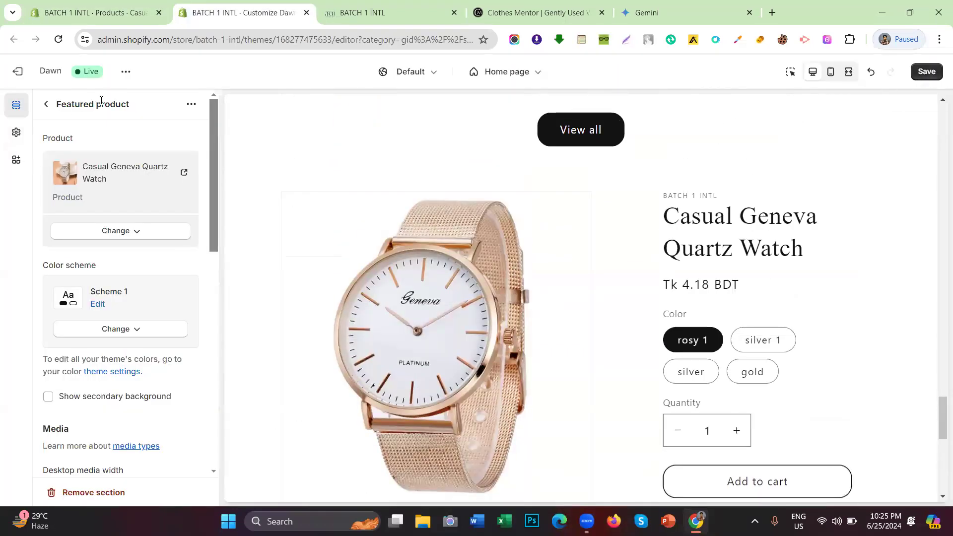
click(43, 104)
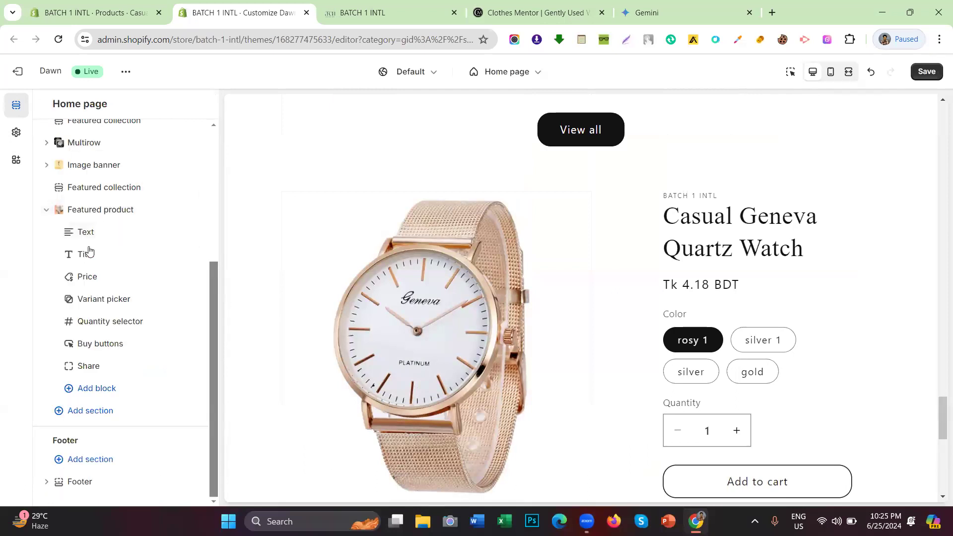
click(91, 392)
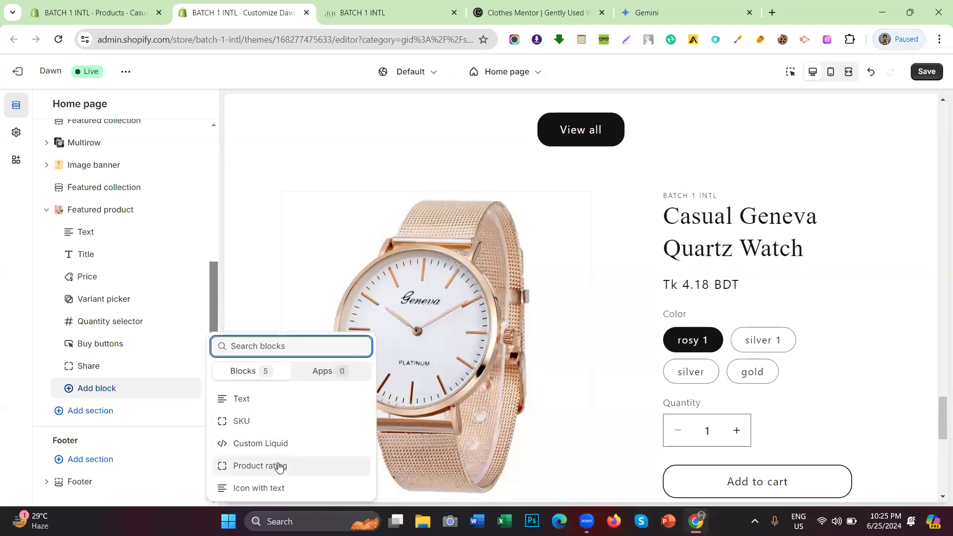
click(1, 290)
click(926, 71)
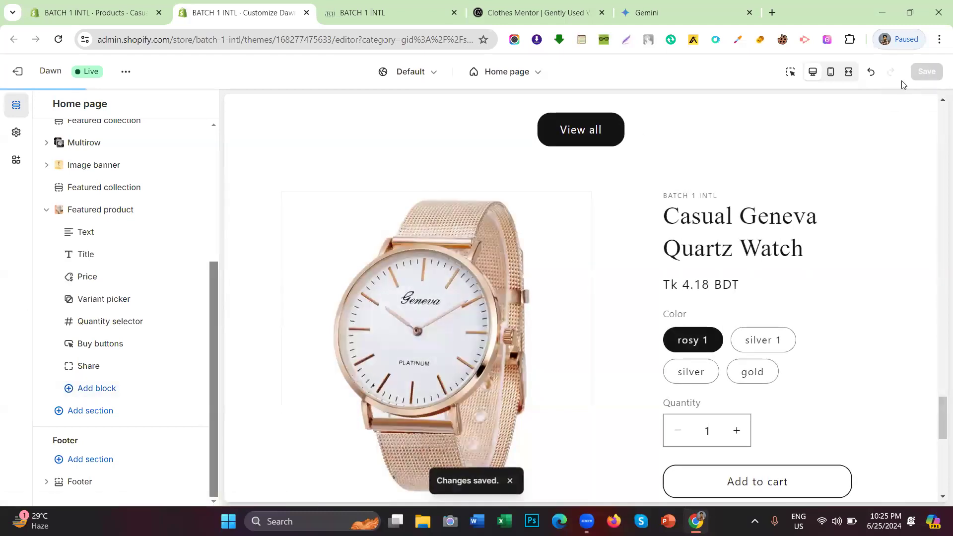
Review the Casual Geneva Quartz Watch section in the preview and inspect the settings of its Text block.
scroll(566, 221, down, 2)
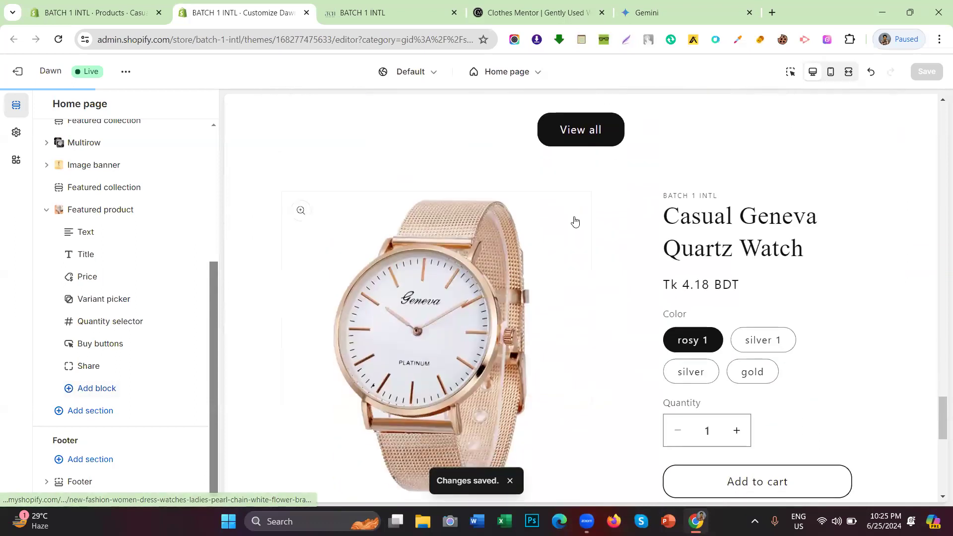
scroll(758, 200, up, 8)
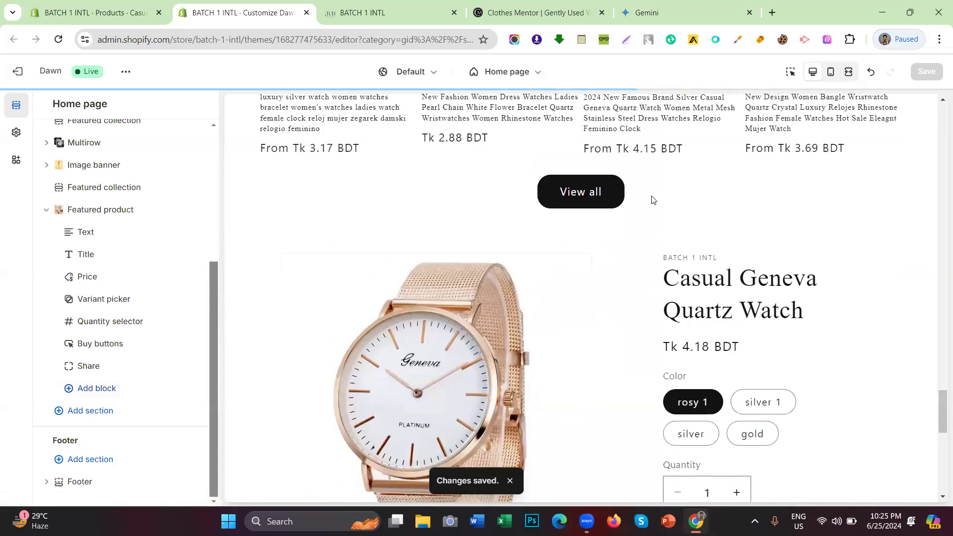
scroll(600, 209, down, 15)
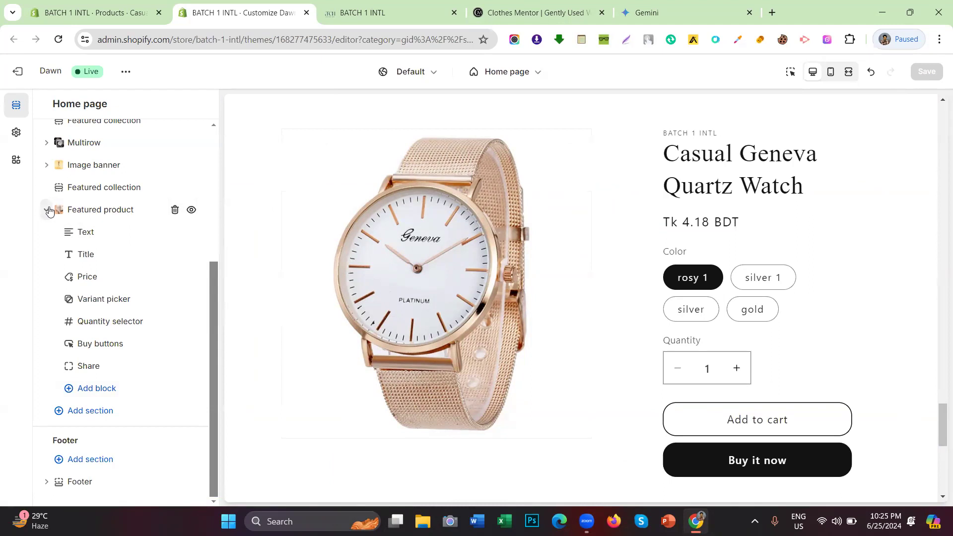
click(101, 240)
click(45, 105)
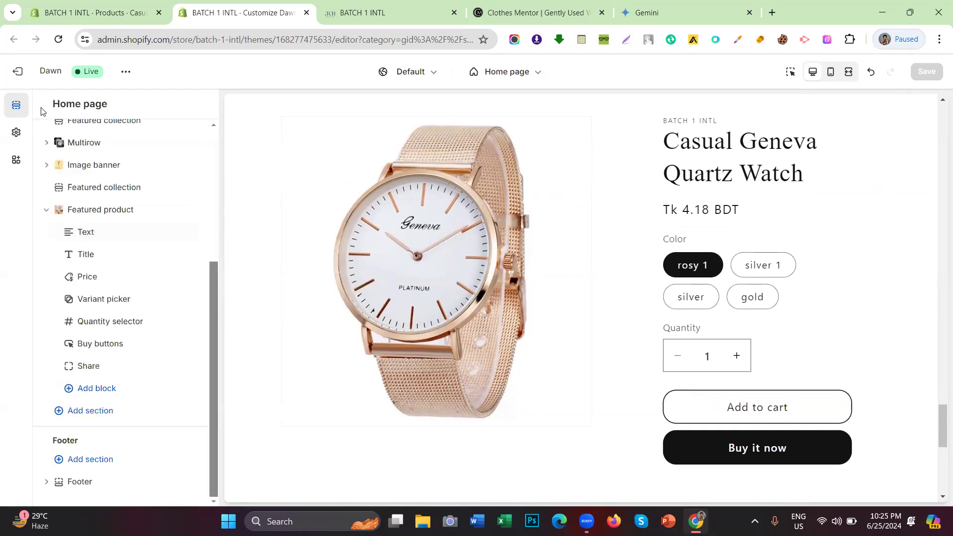
click(88, 233)
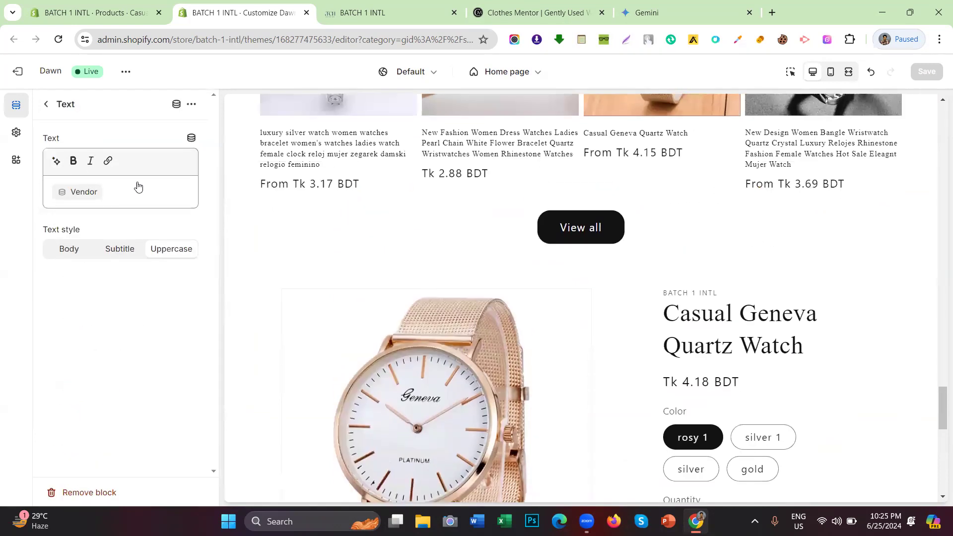
click(47, 105)
scroll(708, 272, down, 3)
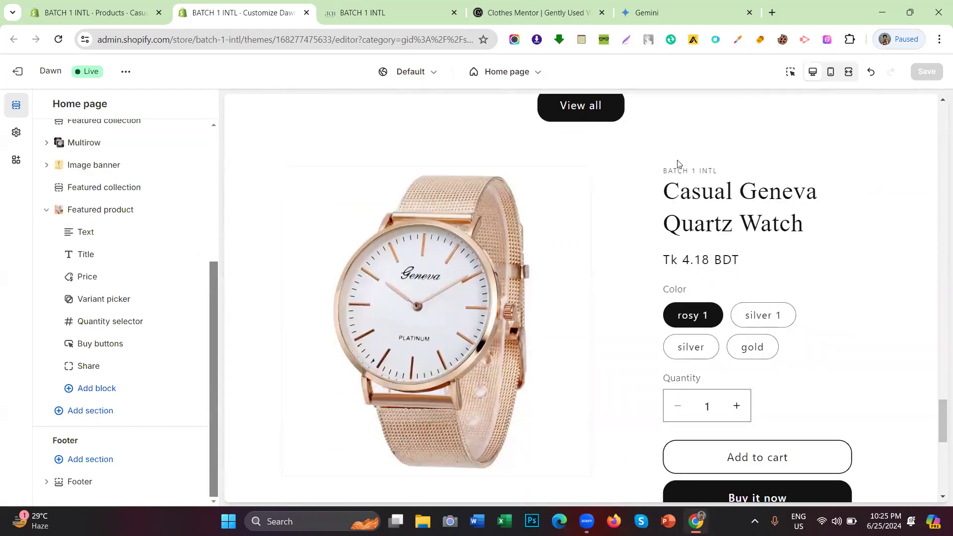
Set the heading size of the Featured product section's Title block to Small.
click(106, 257)
click(52, 162)
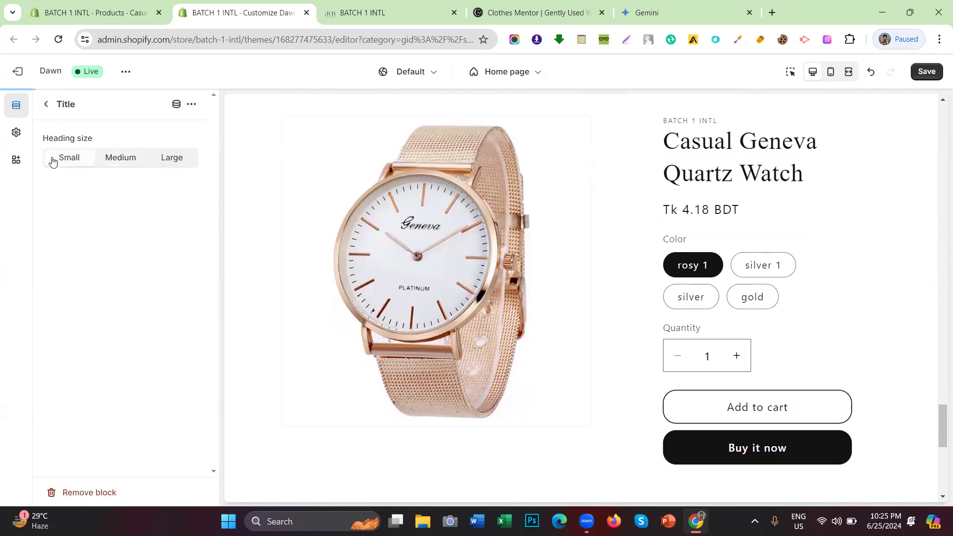
click(113, 159)
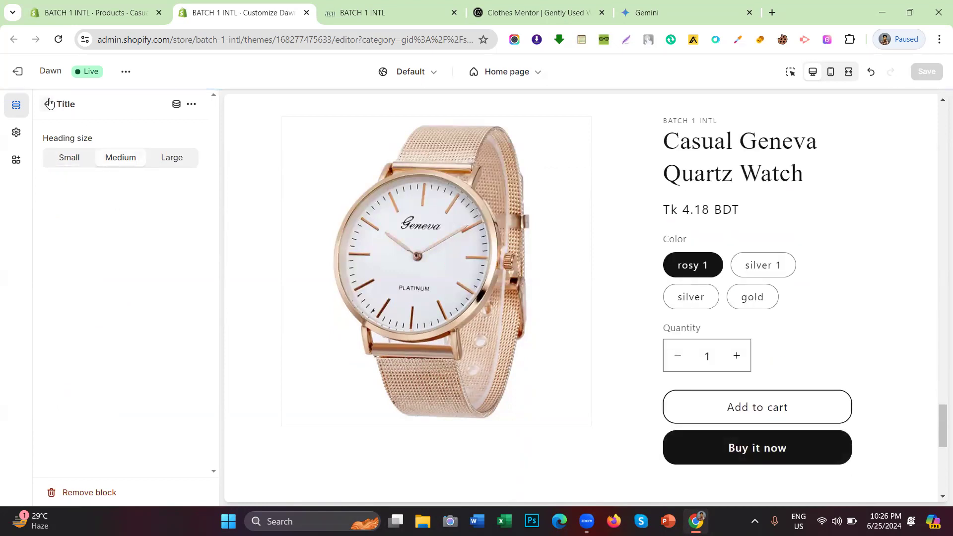
click(60, 168)
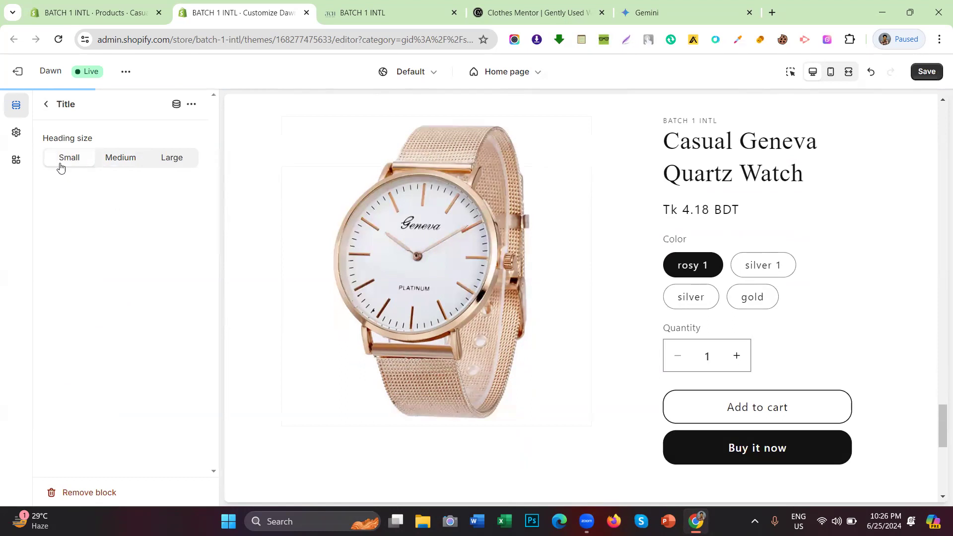
click(46, 104)
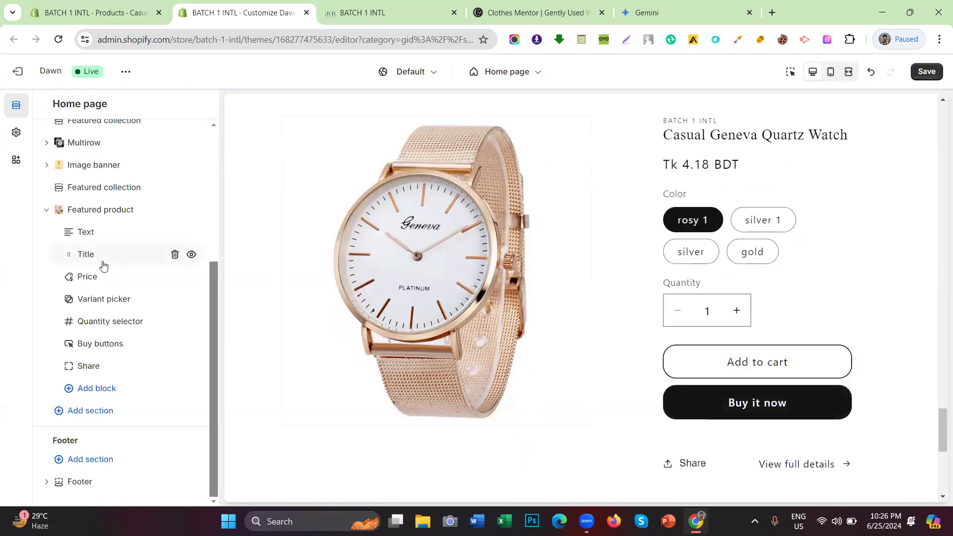
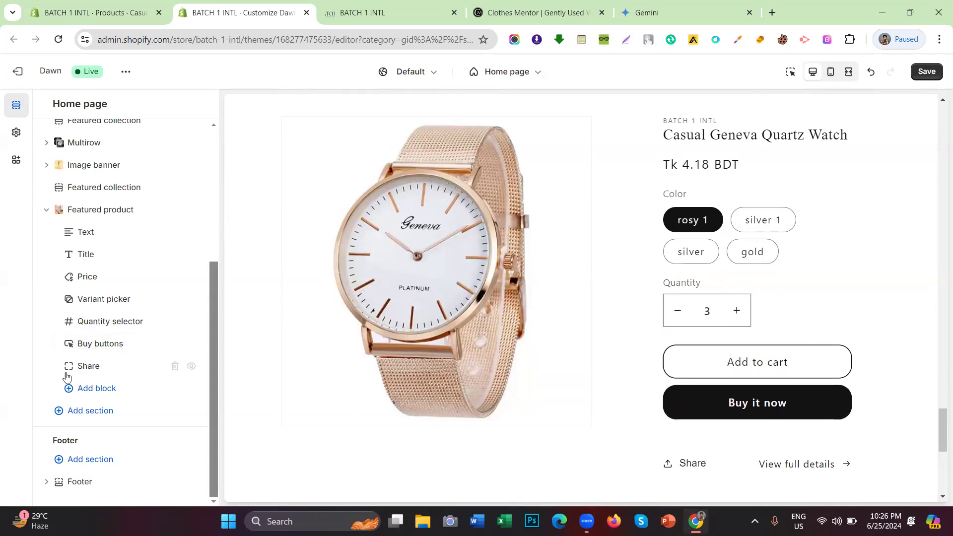
Add a Product rating block to the Featured product section, place it between Title and Price, and save the home page.
scroll(675, 337, down, 3)
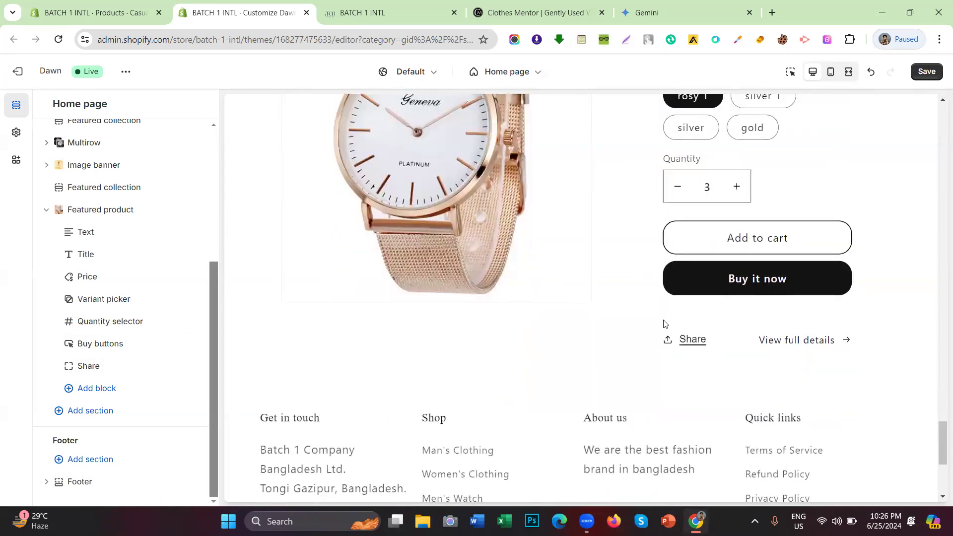
click(89, 395)
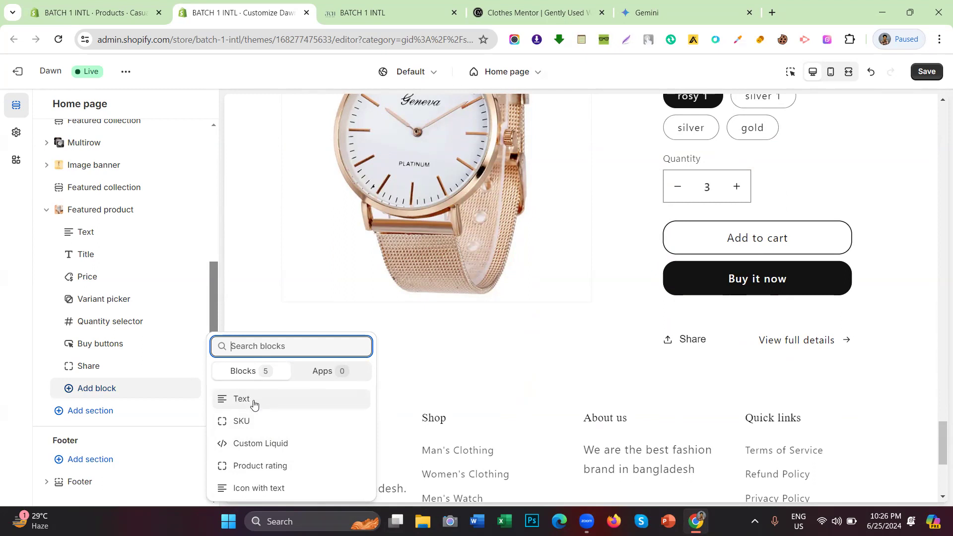
click(268, 465)
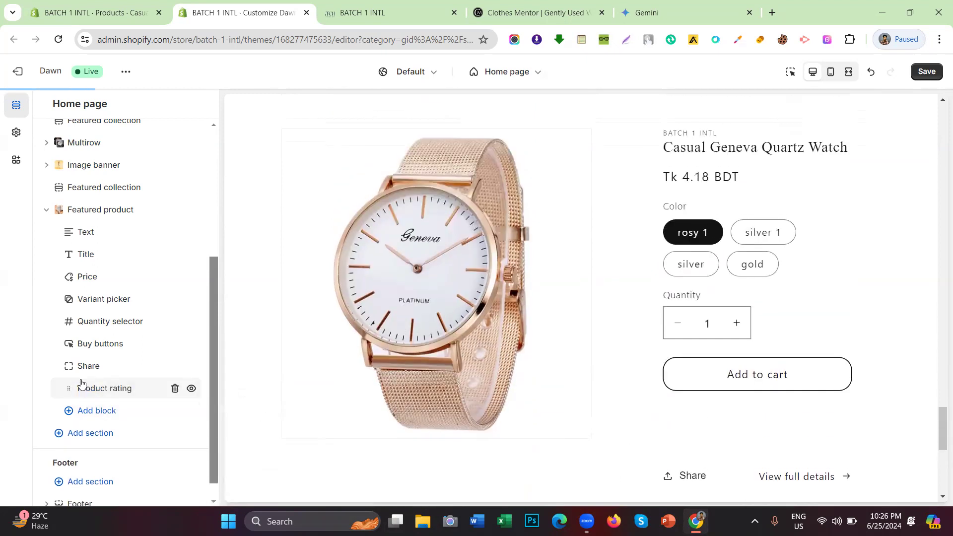
drag(80, 388, 97, 281)
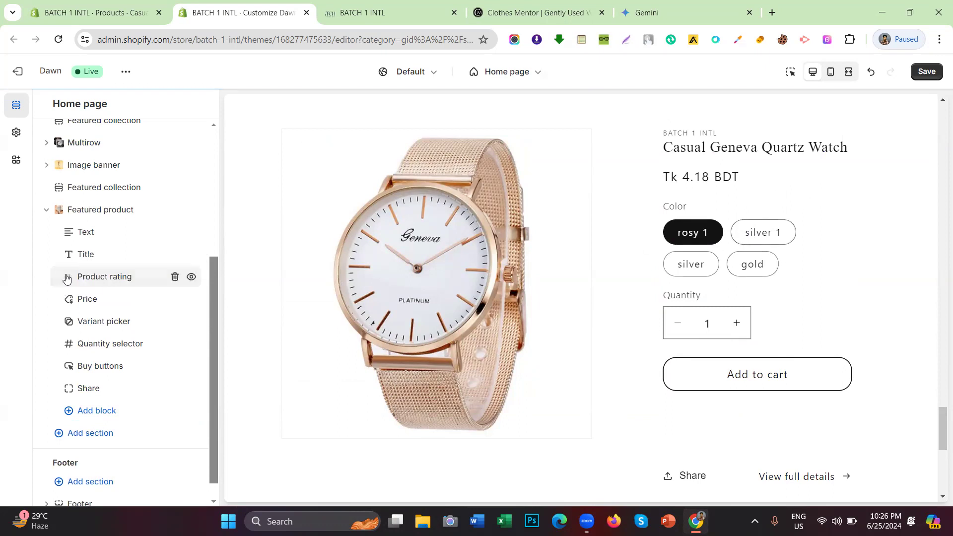
click(929, 71)
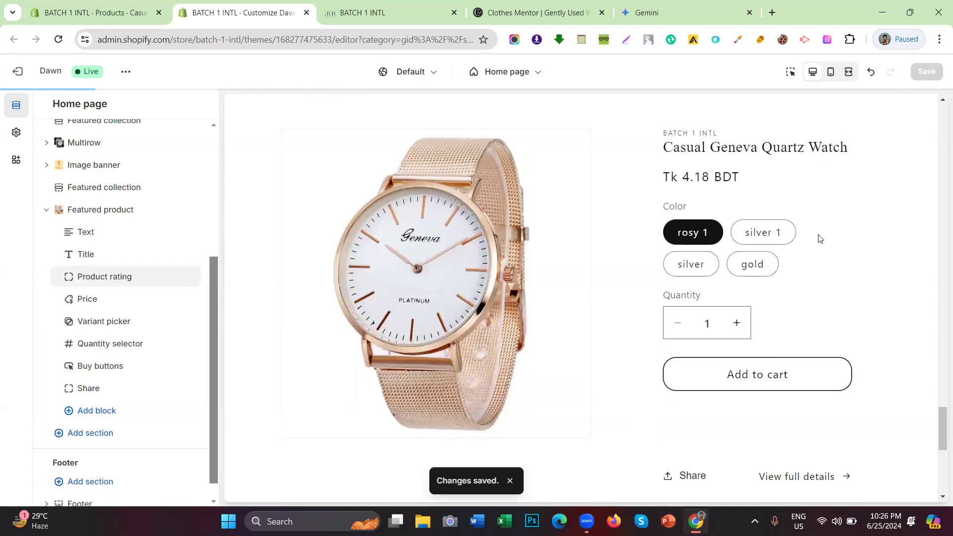
Check the Featured product section in the preview, collapse its block list, and look over the home page sections above it.
scroll(760, 213, up, 1)
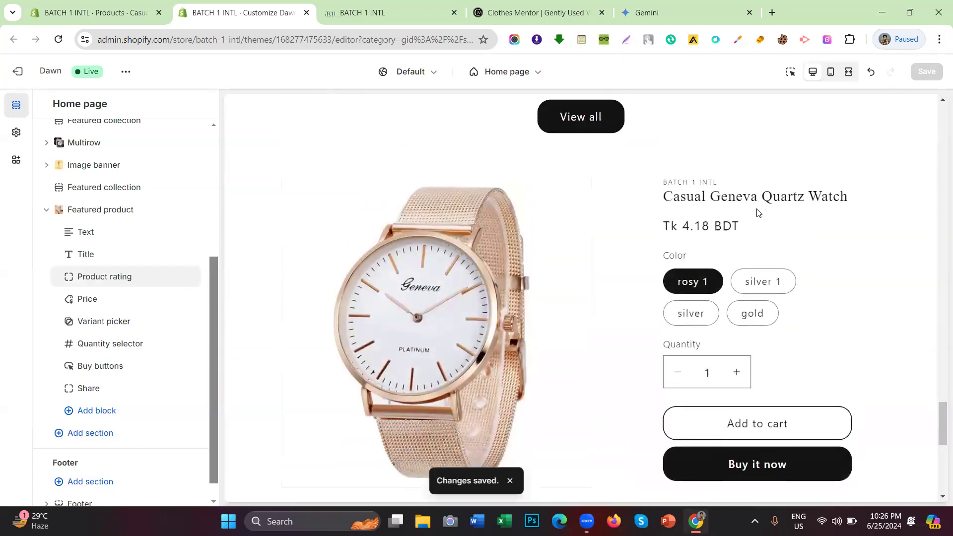
scroll(814, 228, up, 2)
scroll(829, 228, down, 4)
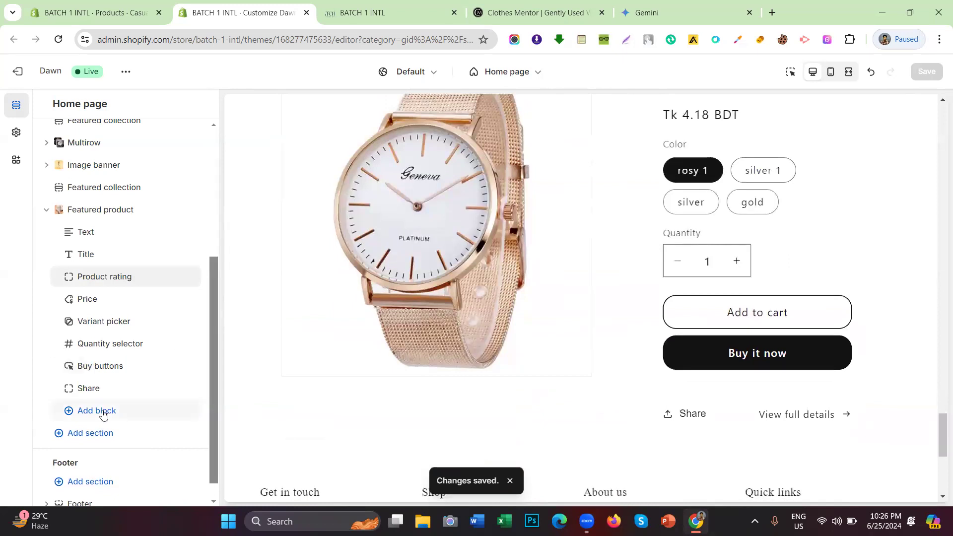
click(46, 210)
scroll(481, 261, up, 5)
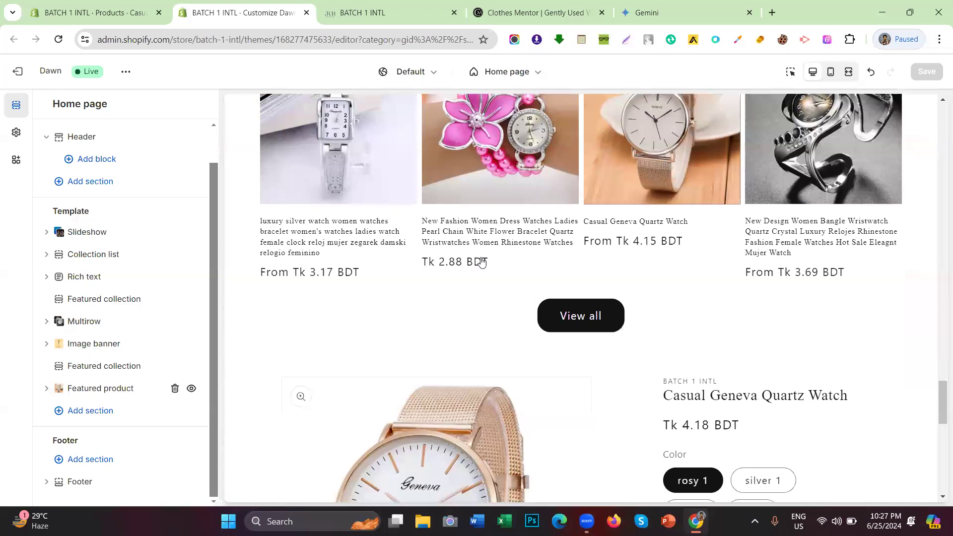
scroll(481, 261, down, 3)
scroll(468, 224, up, 12)
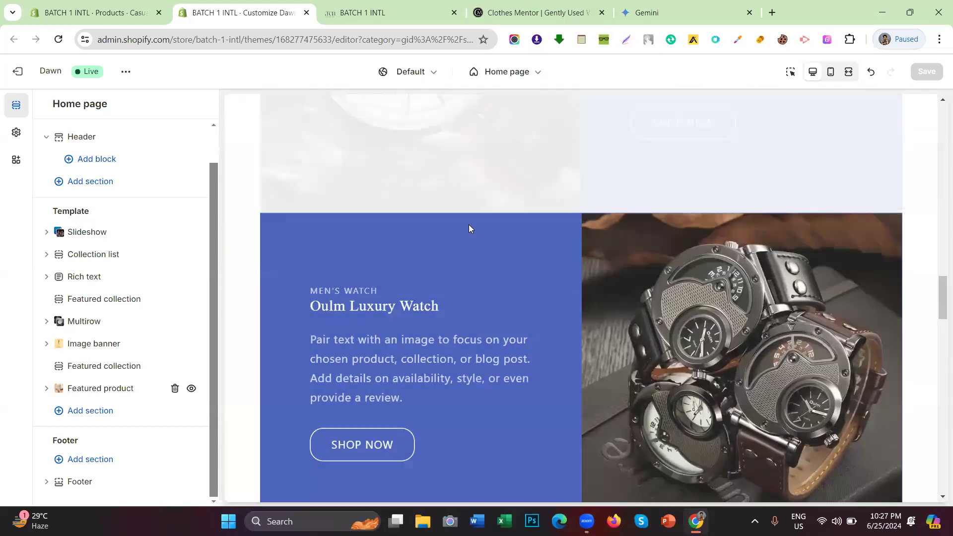
scroll(469, 224, up, 6)
scroll(218, 329, up, 1)
scroll(366, 175, up, 1)
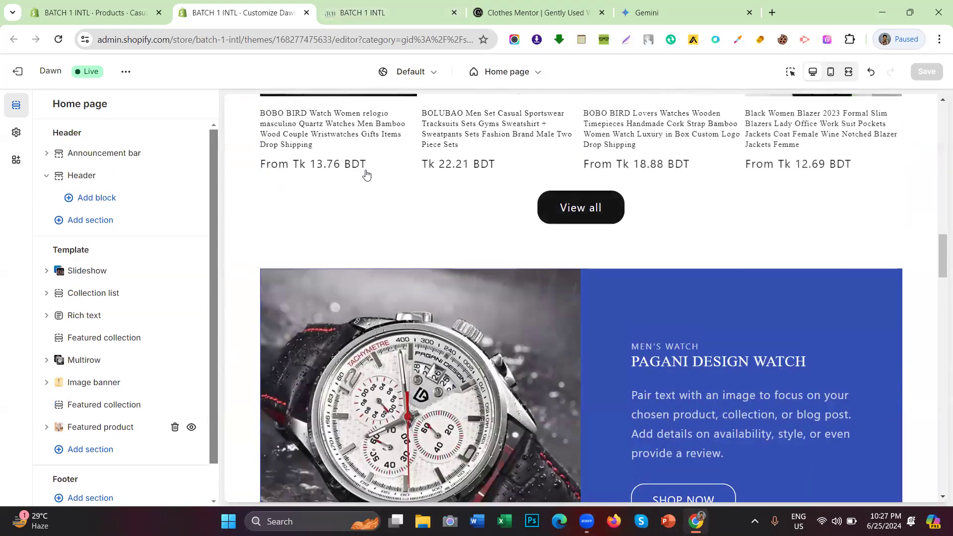
Reload the live BATCH 1 INTL storefront and examine the home page from the slideshow down to the footer and back.
click(366, 11)
click(59, 40)
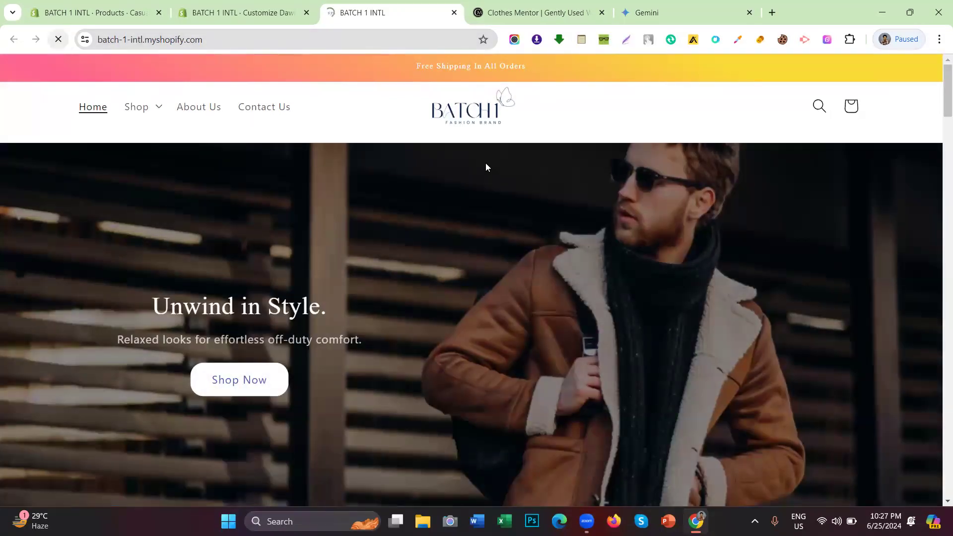
scroll(432, 159, down, 9)
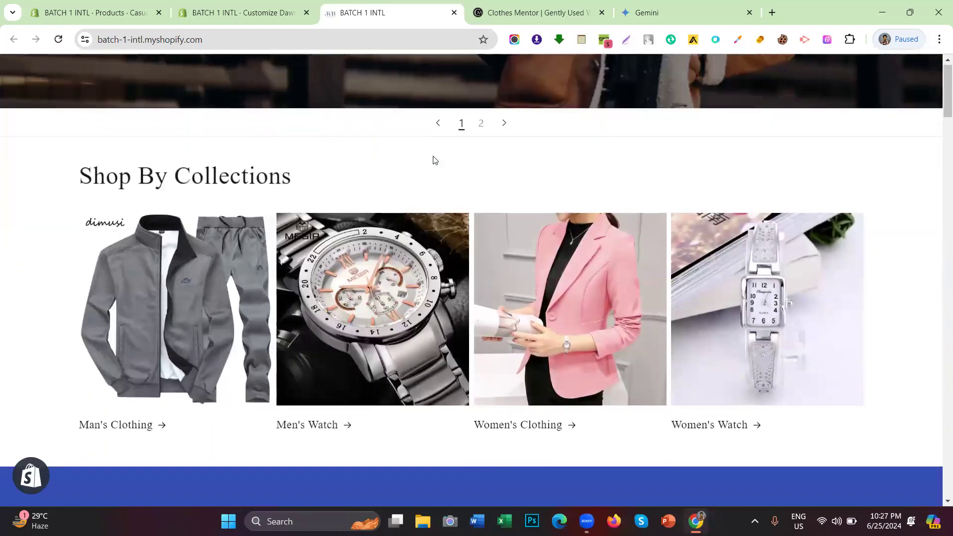
scroll(356, 177, up, 9)
scroll(363, 193, down, 4)
scroll(362, 195, down, 18)
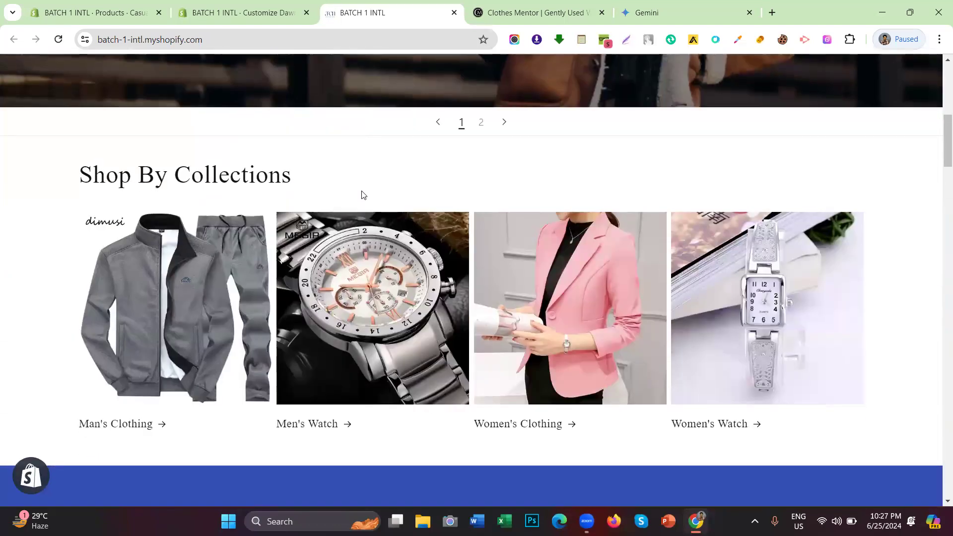
scroll(364, 192, down, 16)
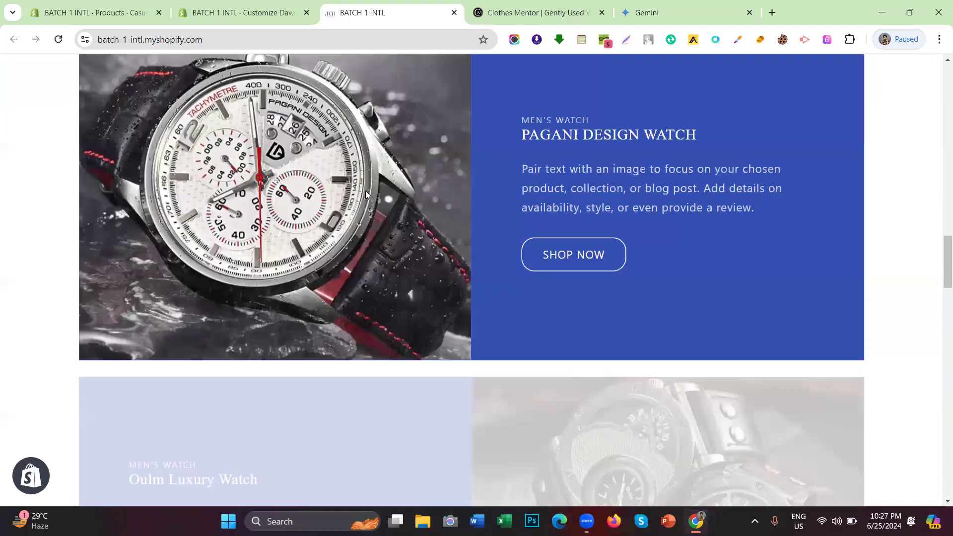
scroll(365, 187, down, 10)
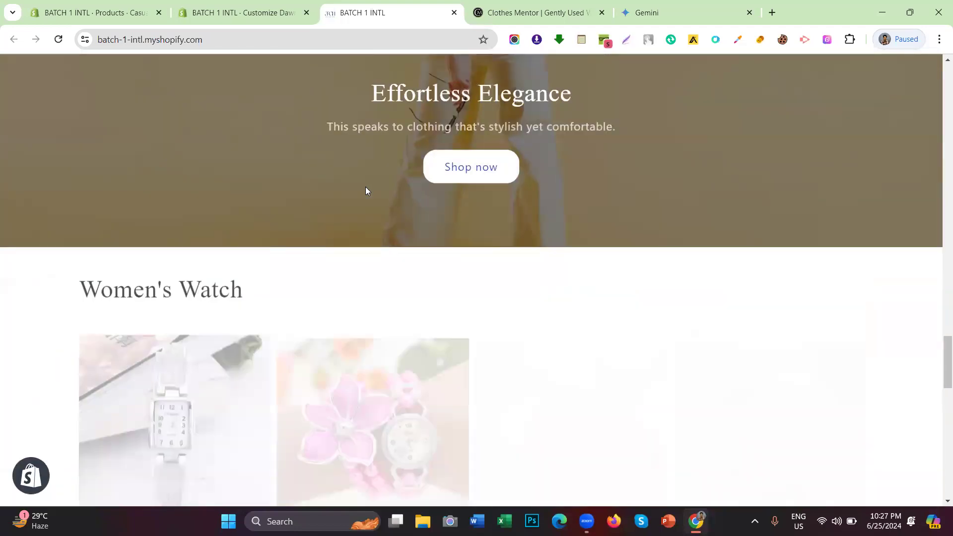
scroll(366, 187, up, 12)
scroll(366, 189, down, 15)
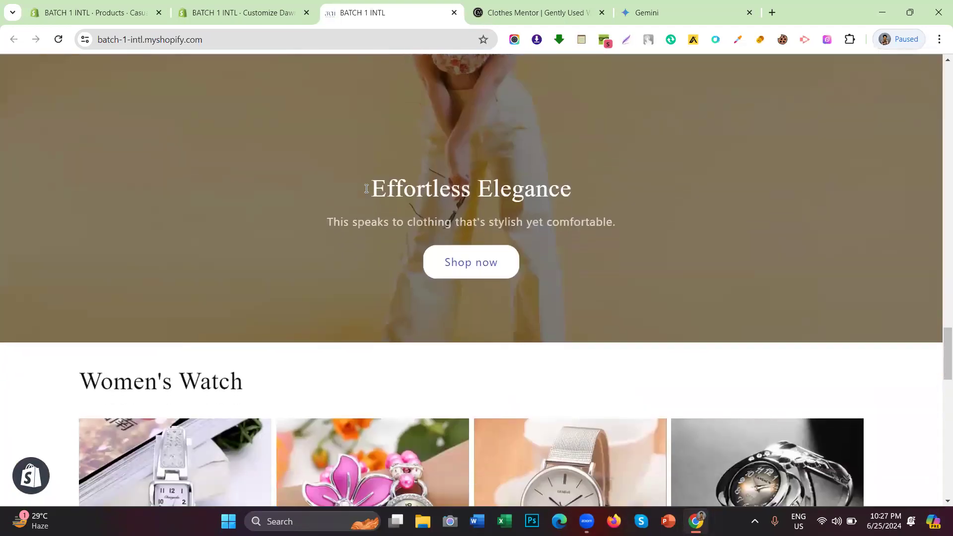
scroll(368, 195, down, 4)
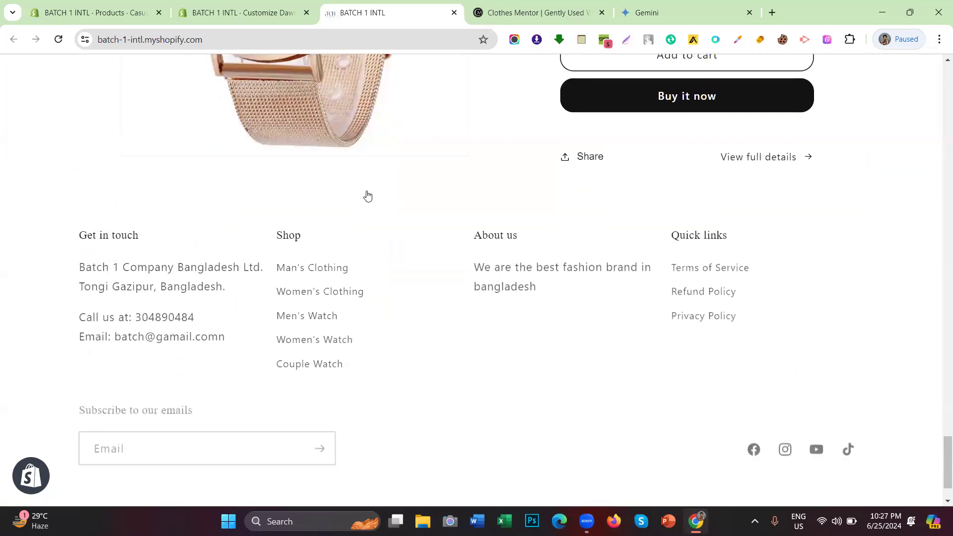
scroll(367, 196, up, 5)
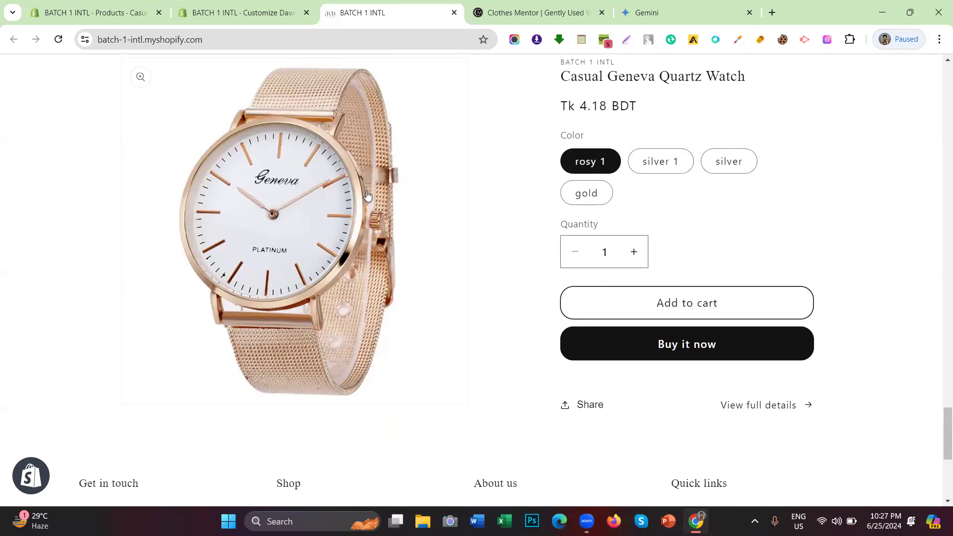
scroll(368, 196, up, 10)
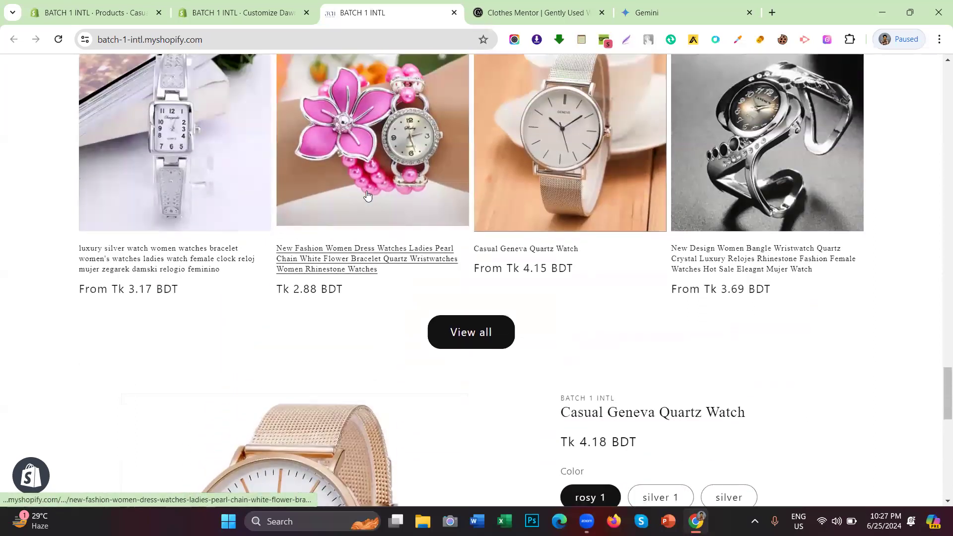
scroll(368, 195, up, 8)
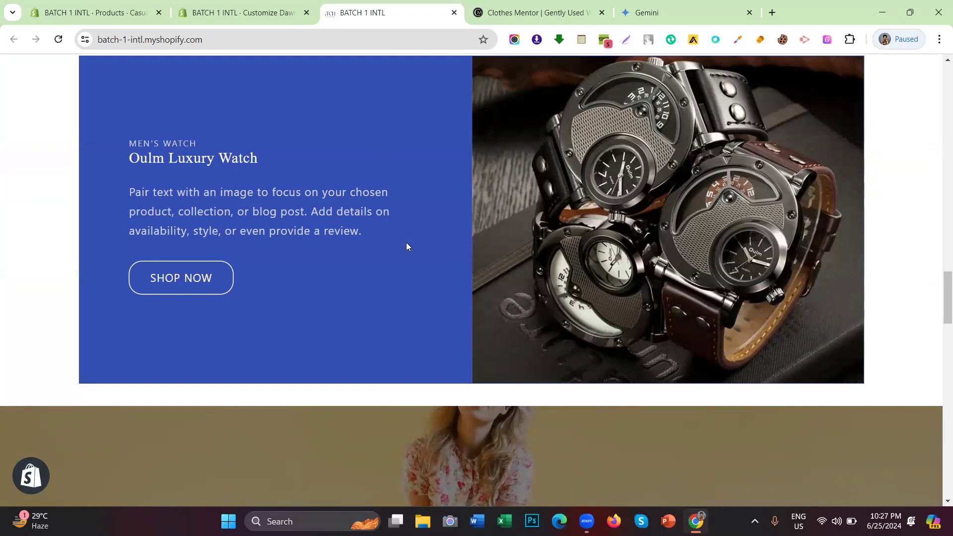
scroll(406, 246, up, 15)
scroll(407, 244, up, 6)
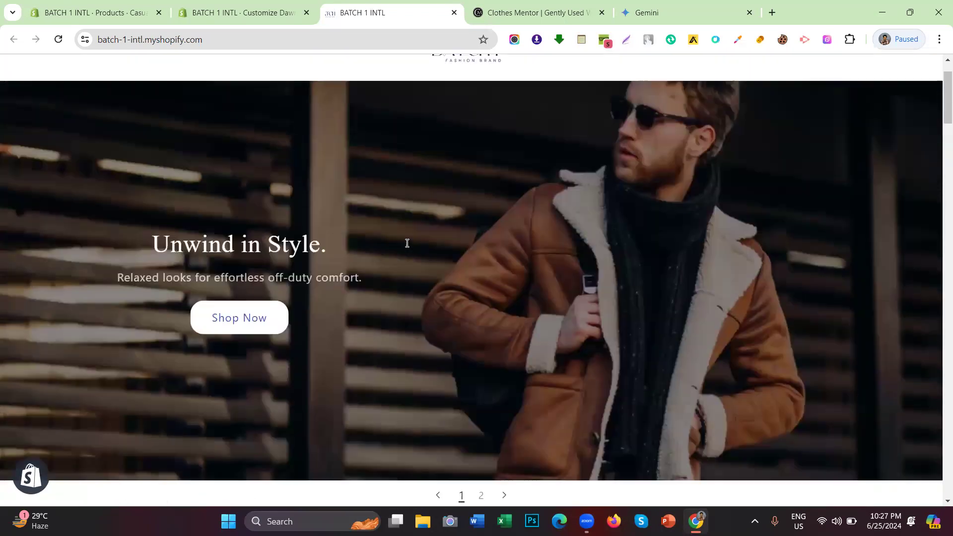
mouse_move(594, 511)
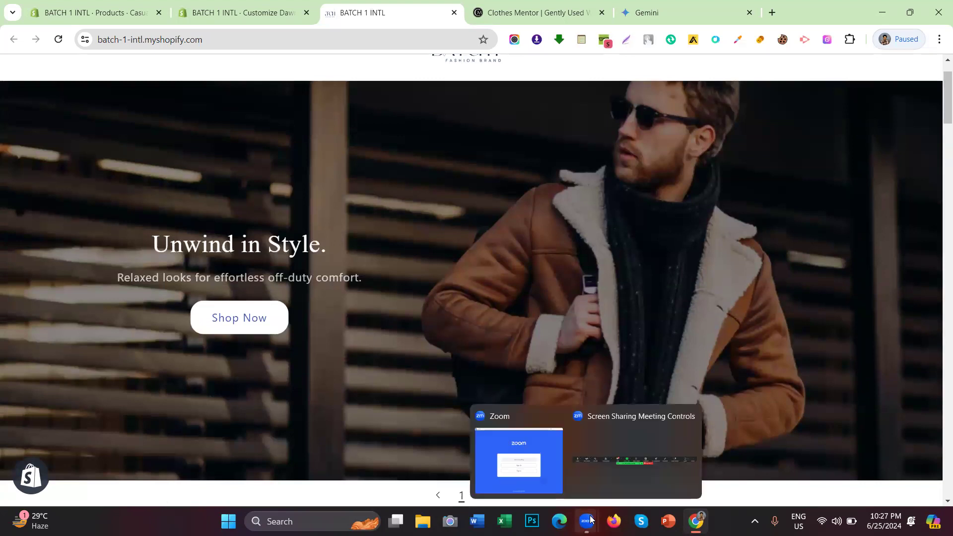
click(607, 447)
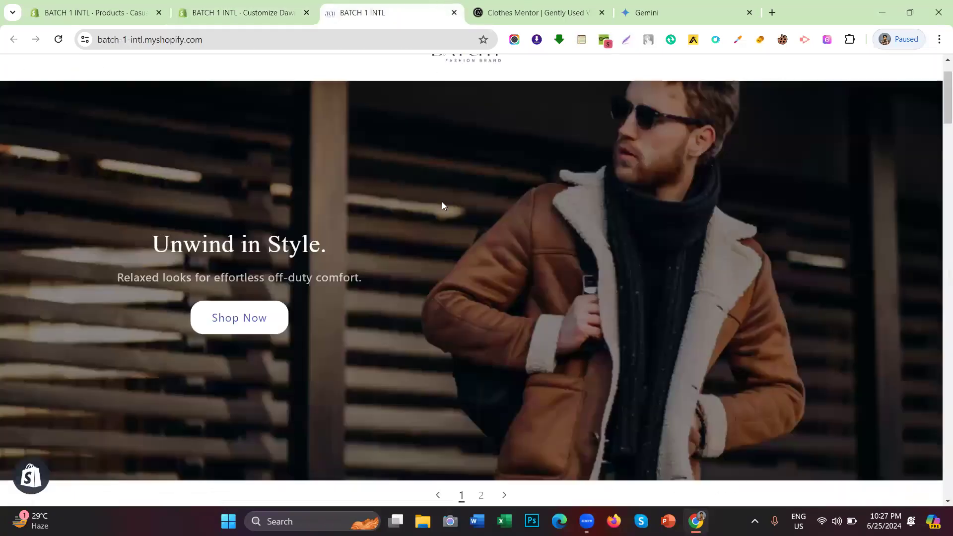
scroll(441, 206, up, 2)
scroll(459, 241, down, 6)
scroll(433, 217, down, 20)
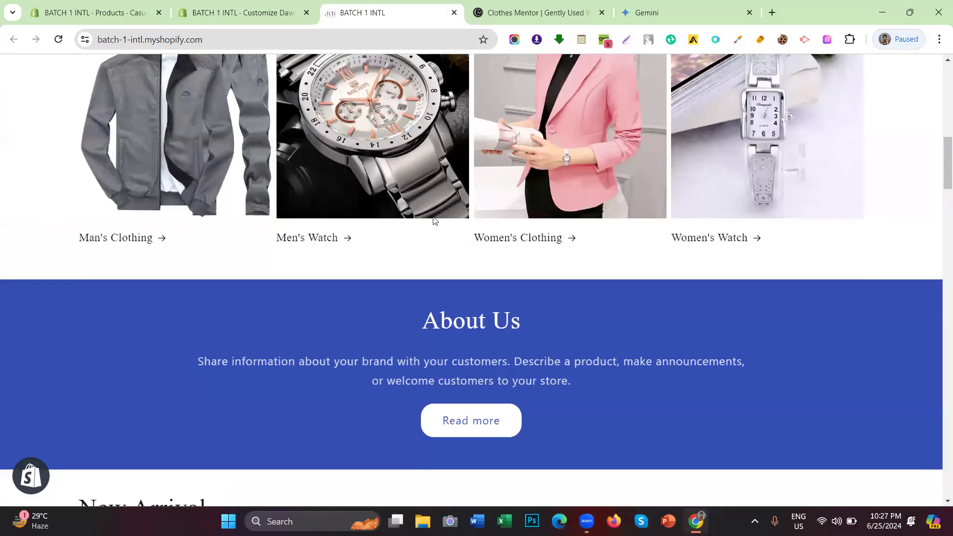
scroll(433, 223, down, 12)
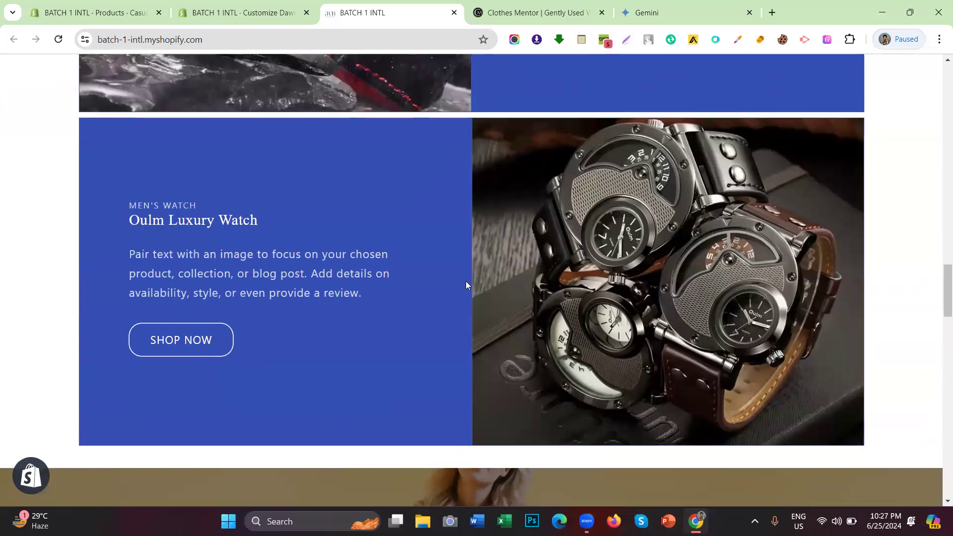
scroll(378, 238, down, 4)
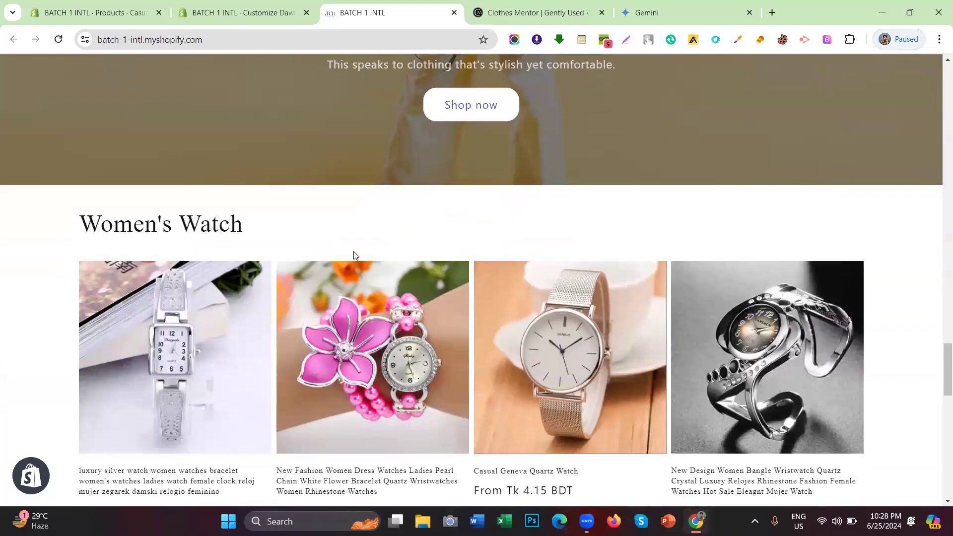
scroll(353, 252, up, 18)
scroll(354, 254, up, 15)
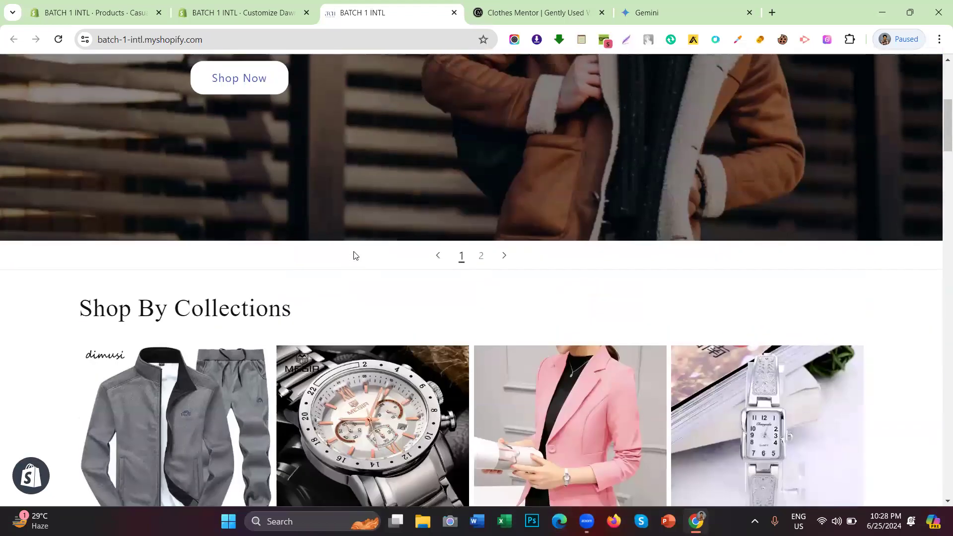
scroll(353, 255, up, 5)
scroll(365, 285, down, 10)
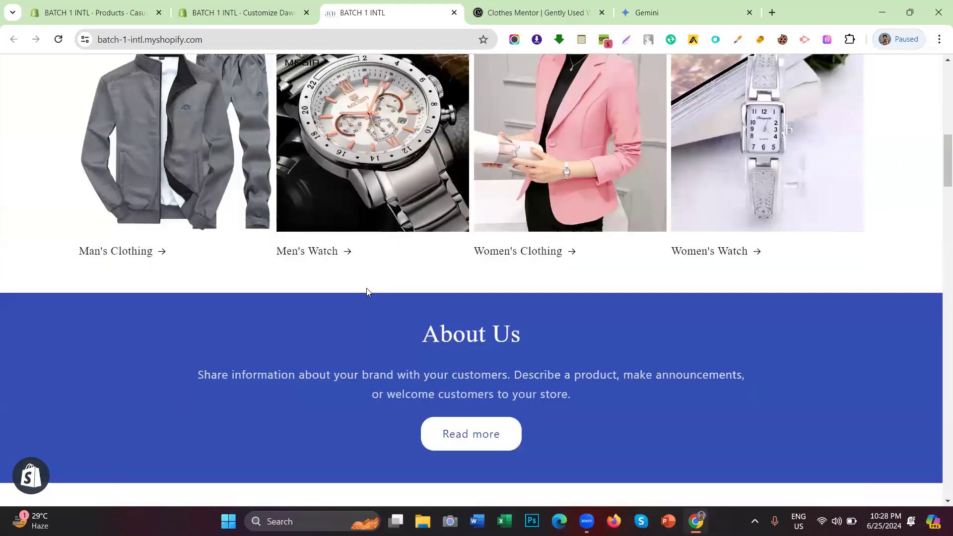
scroll(365, 284, down, 18)
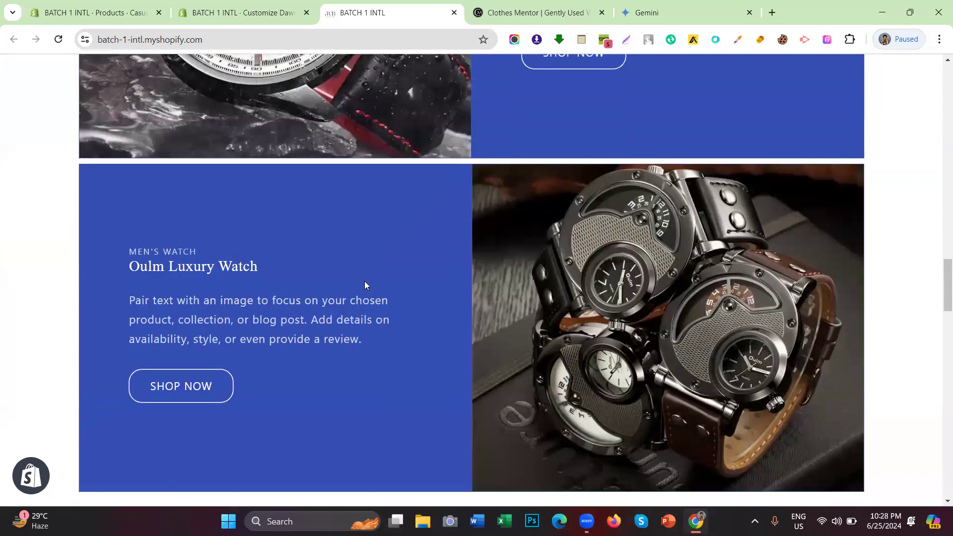
scroll(364, 285, down, 10)
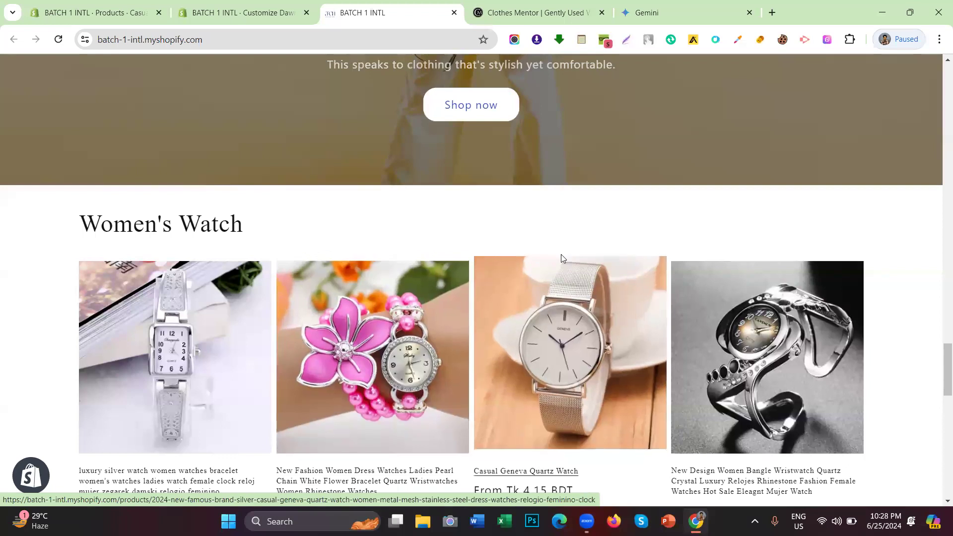
scroll(561, 254, down, 4)
scroll(445, 222, up, 5)
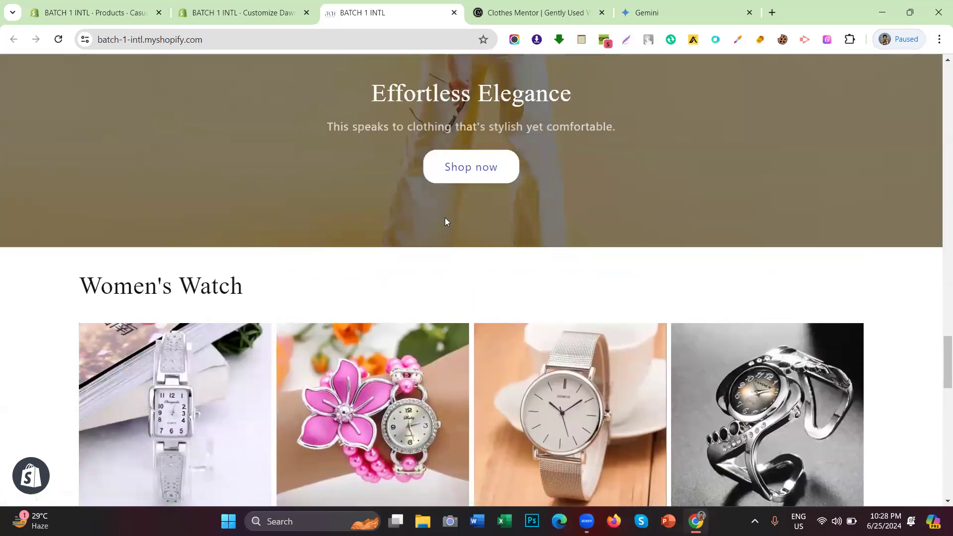
scroll(445, 222, up, 10)
scroll(445, 221, up, 15)
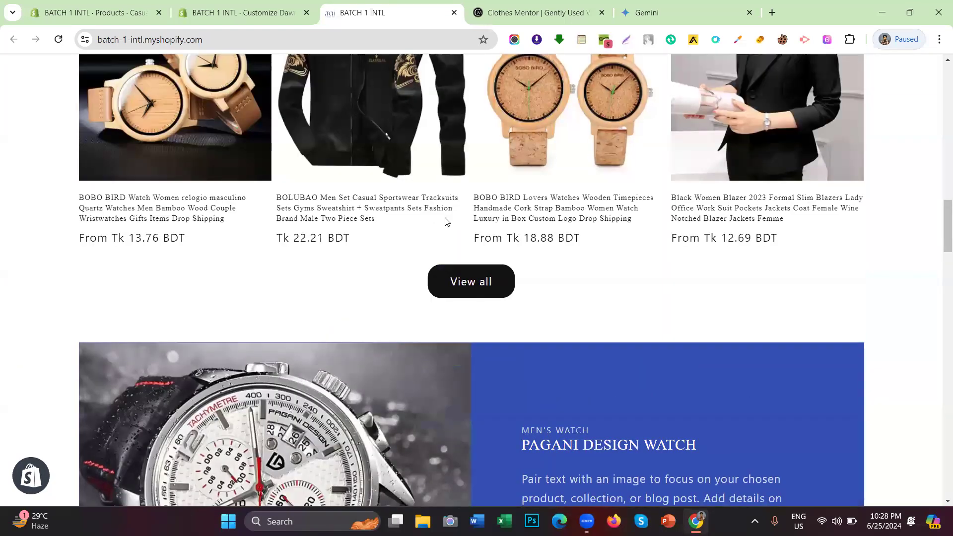
scroll(445, 222, up, 15)
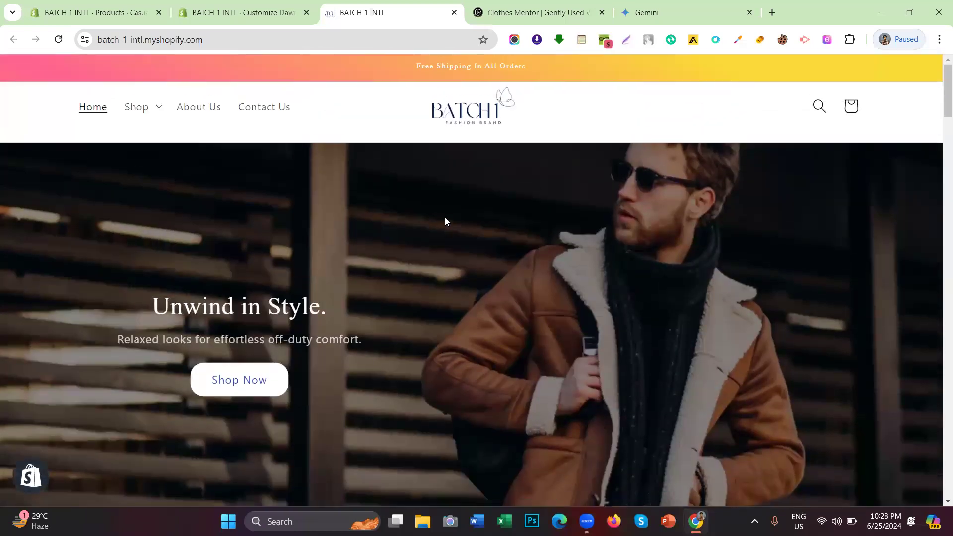
scroll(445, 221, down, 10)
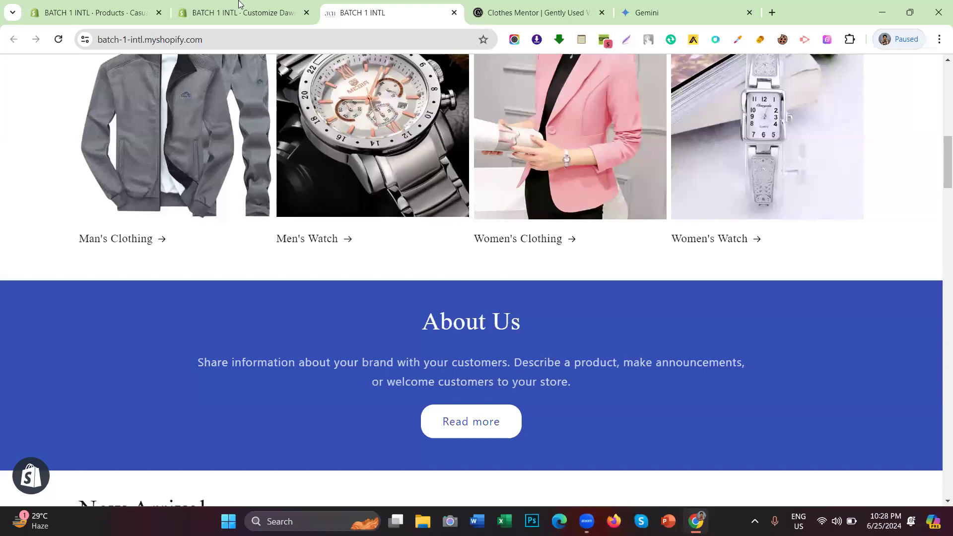
scroll(371, 240, down, 12)
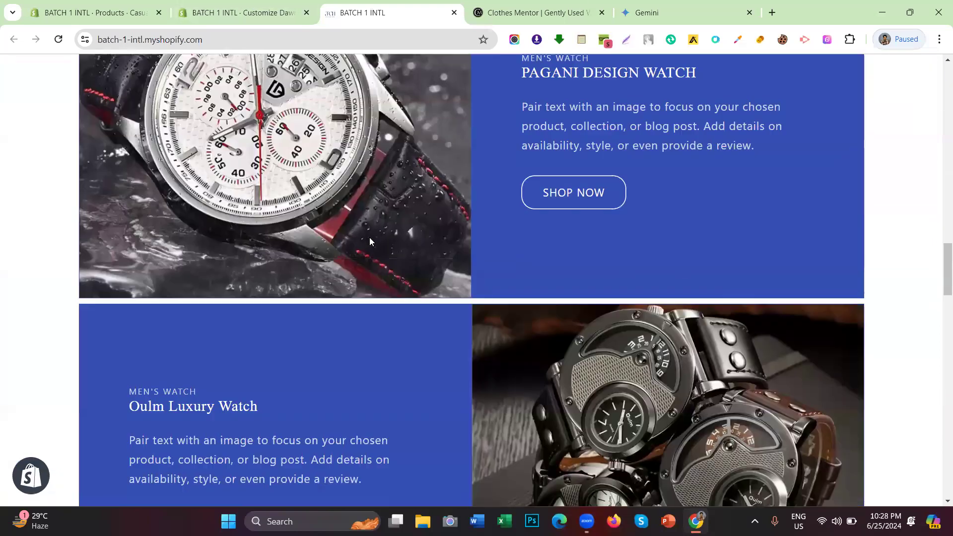
scroll(370, 242, down, 15)
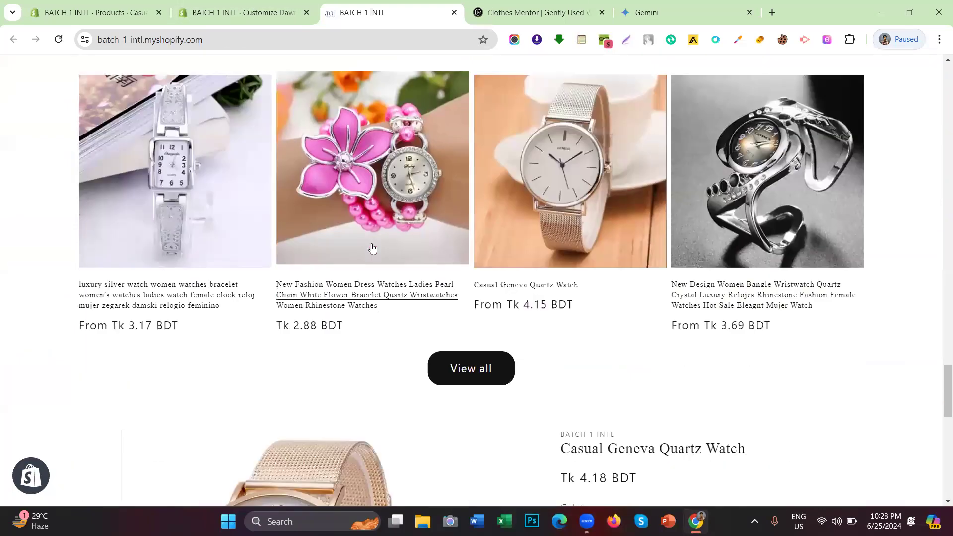
scroll(372, 248, down, 7)
scroll(372, 272, up, 4)
scroll(372, 272, down, 9)
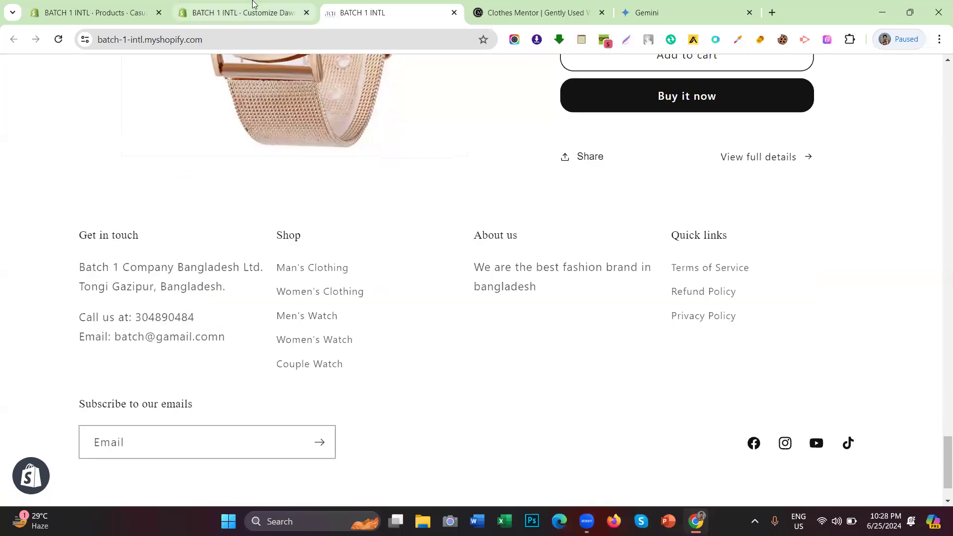
Back in the theme editor, add a Collapsible content section below Featured product and check its heading and rows in the preview.
click(253, 12)
scroll(427, 273, down, 9)
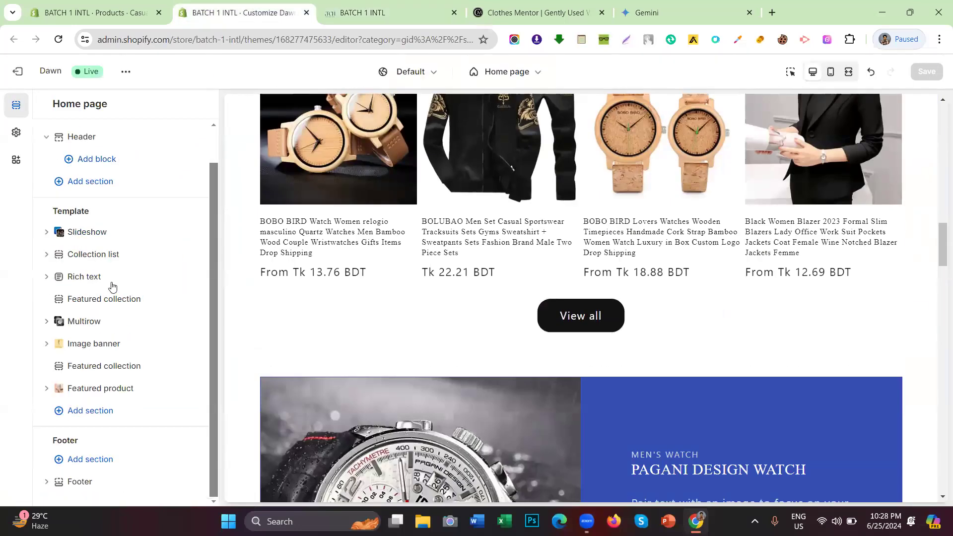
click(122, 418)
scroll(261, 288, down, 2)
scroll(271, 318, down, 1)
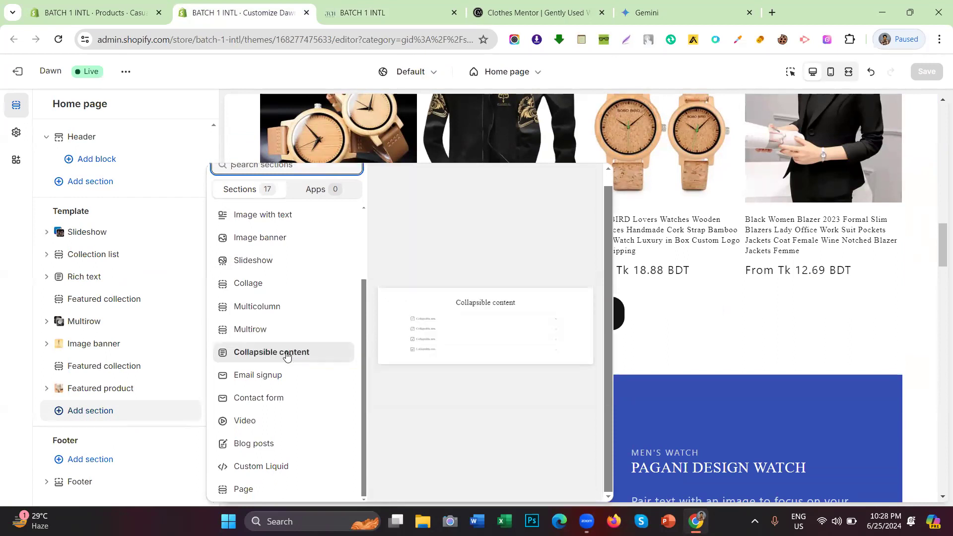
click(287, 352)
scroll(464, 287, down, 3)
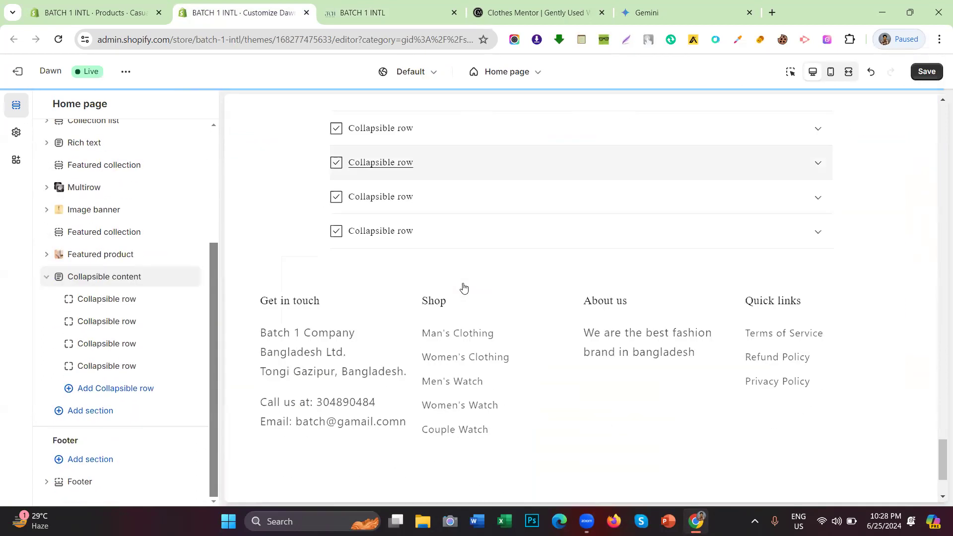
scroll(464, 288, up, 6)
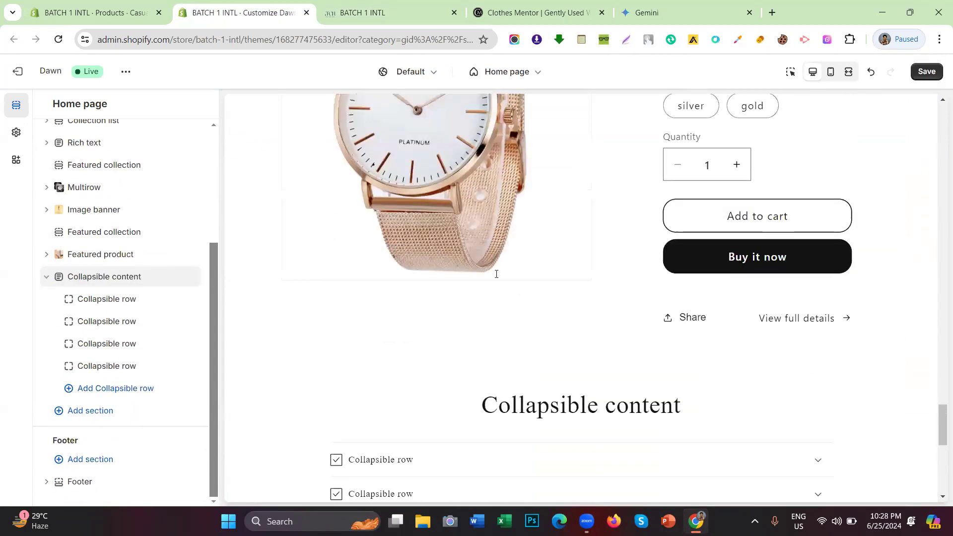
scroll(497, 274, down, 3)
drag(464, 226, 694, 228)
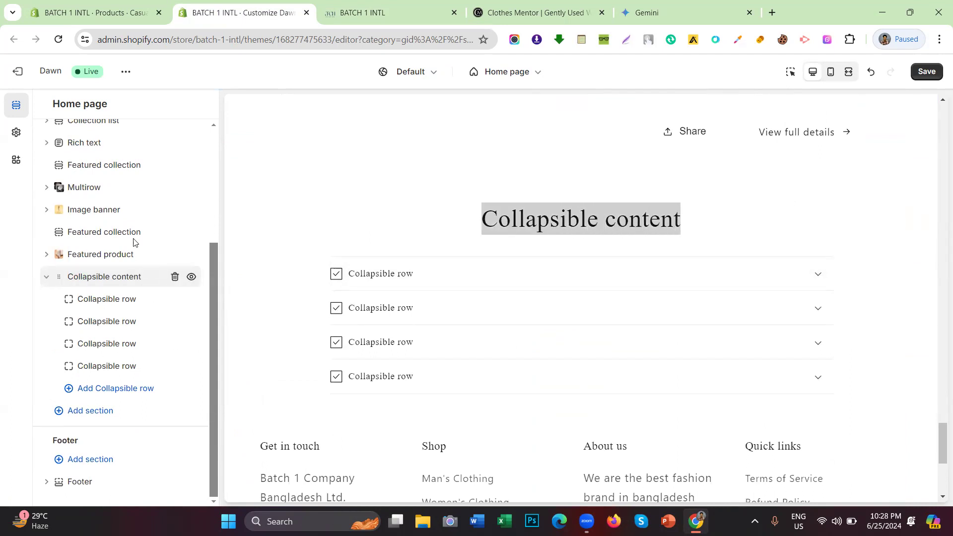
Set the container color scheme of the Collapsible content section to Scheme 9.
click(128, 274)
scroll(78, 282, down, 4)
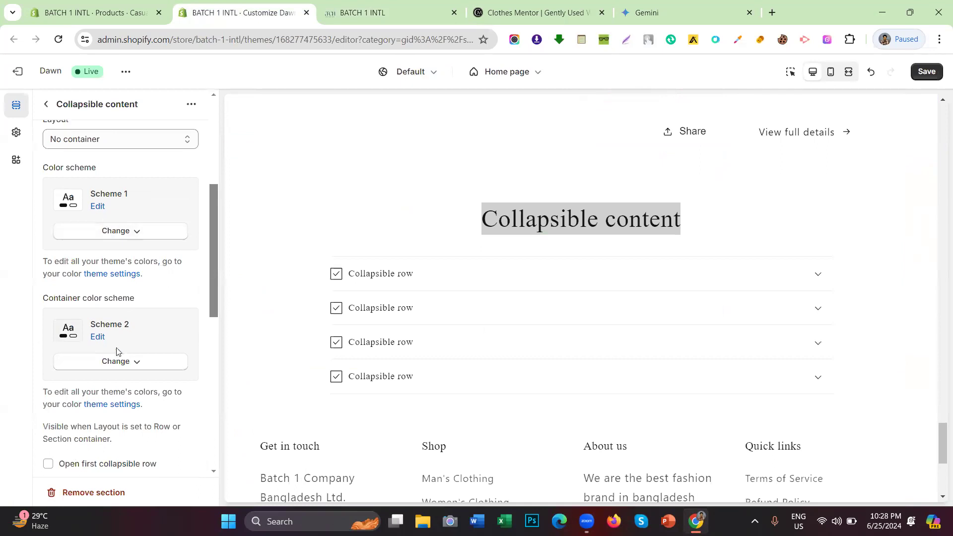
click(120, 361)
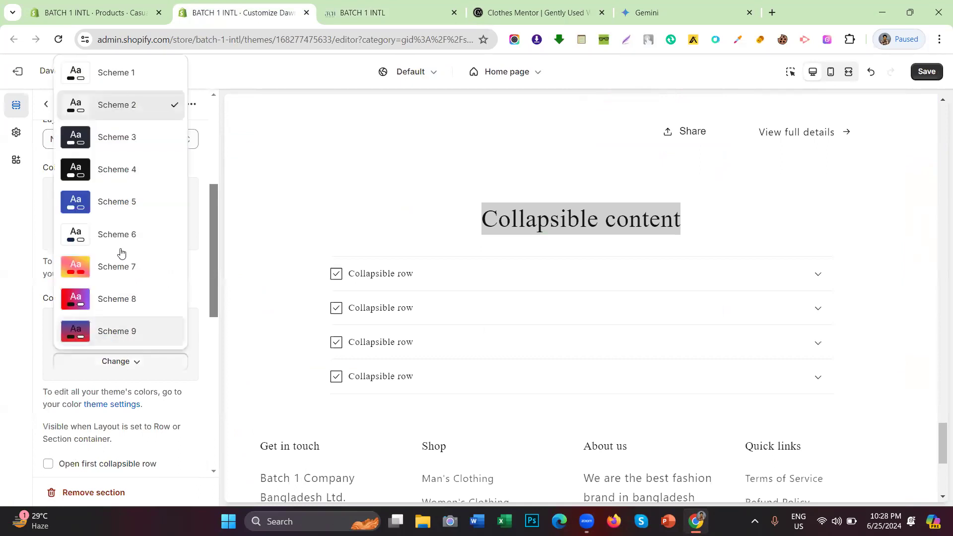
click(112, 335)
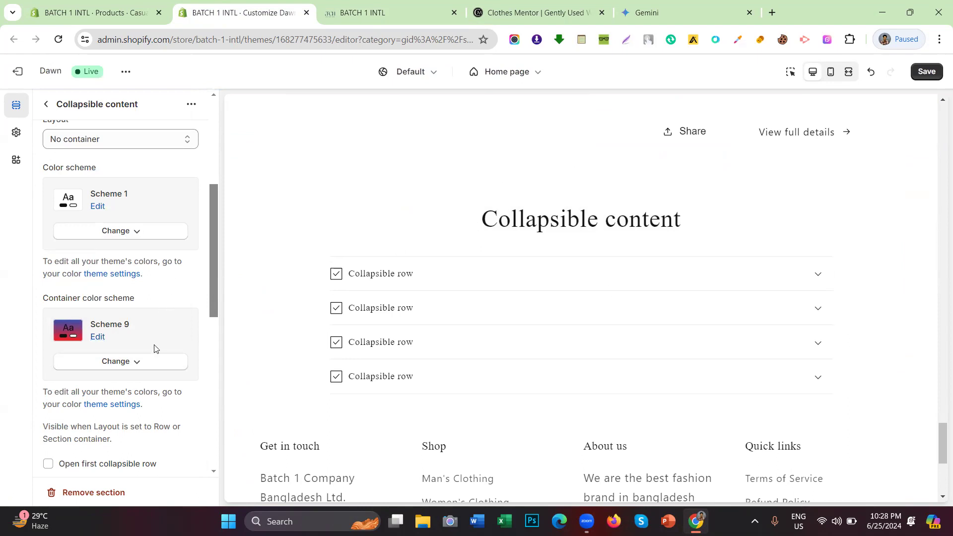
Review the Collapsible content section's color scheme and heading settings, and remove the section from the home page.
click(152, 361)
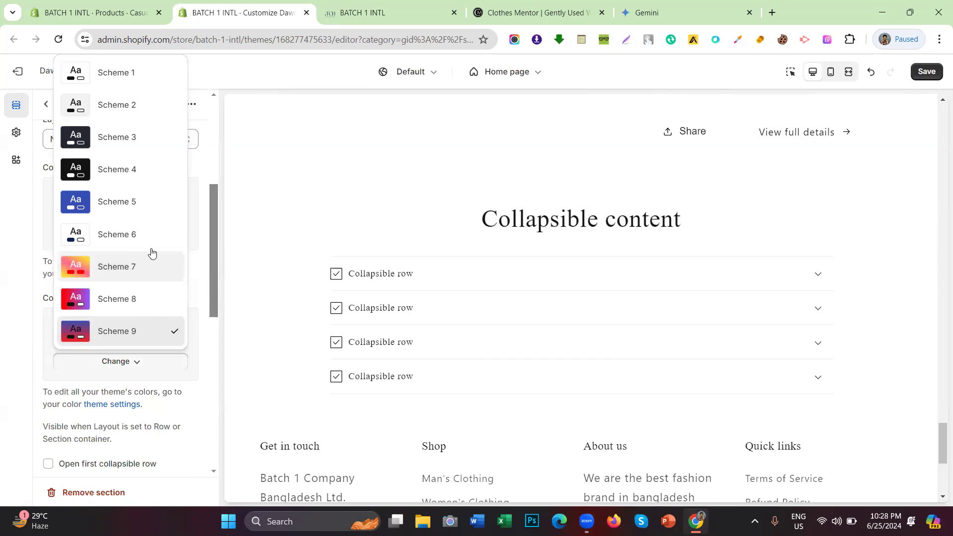
click(3, 253)
scroll(77, 252, up, 2)
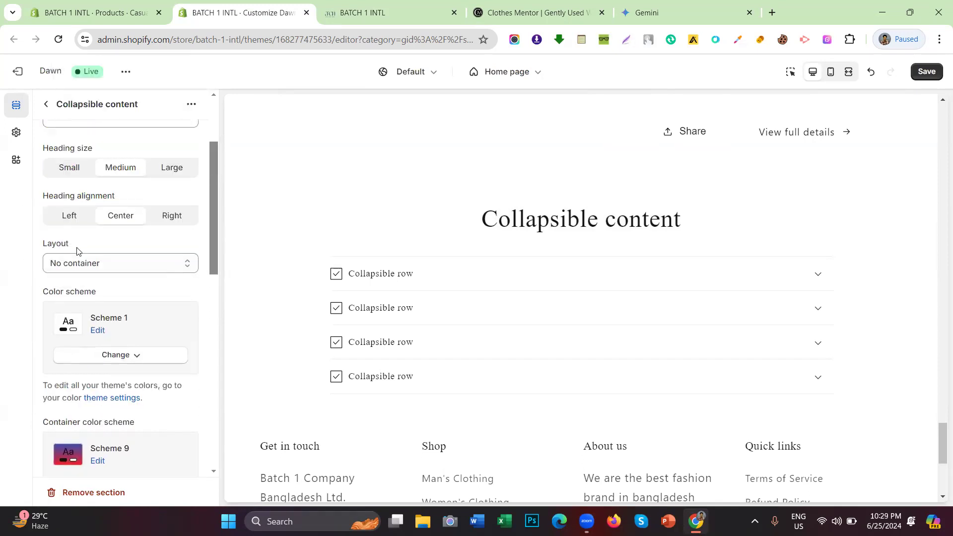
scroll(77, 251, up, 3)
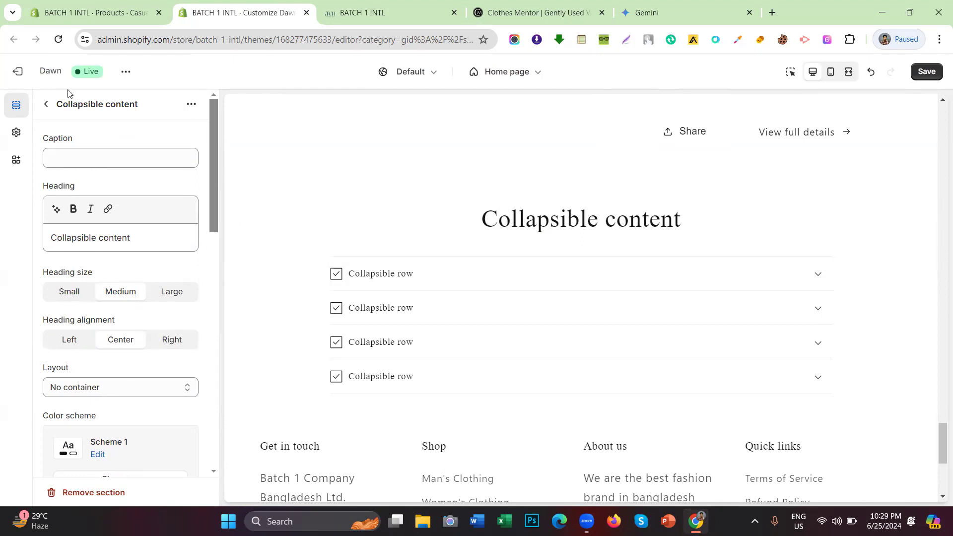
click(48, 104)
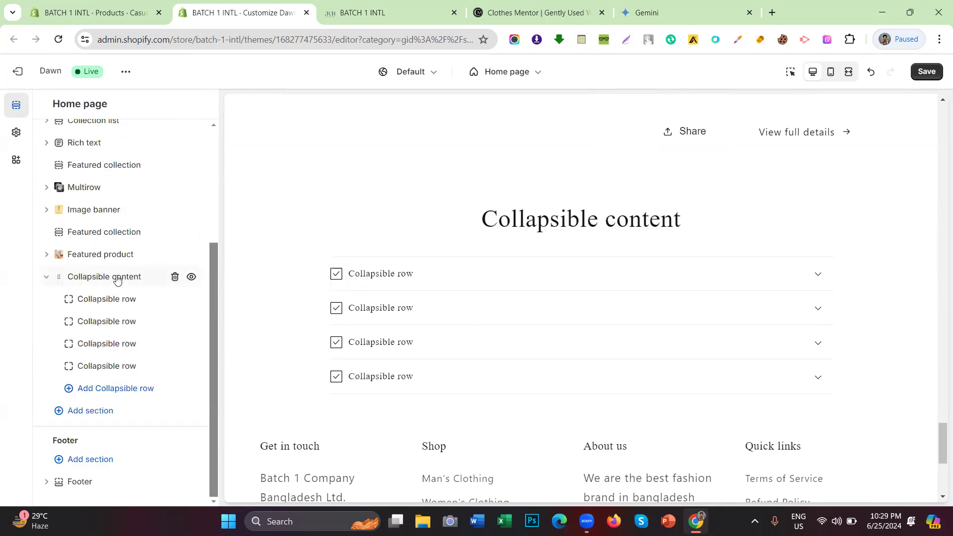
click(175, 278)
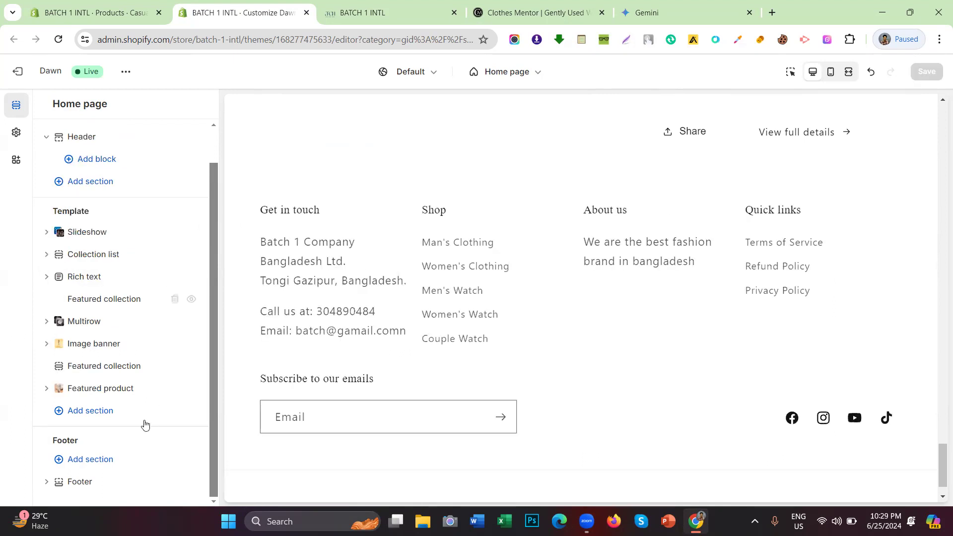
Add an Email signup section below Featured product and compare it with the footer's email subscription form.
click(120, 412)
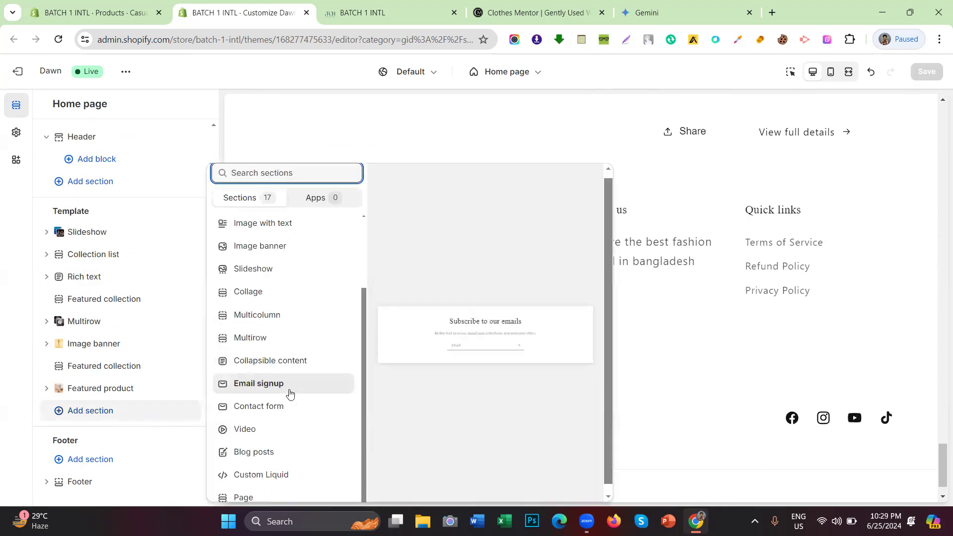
click(261, 383)
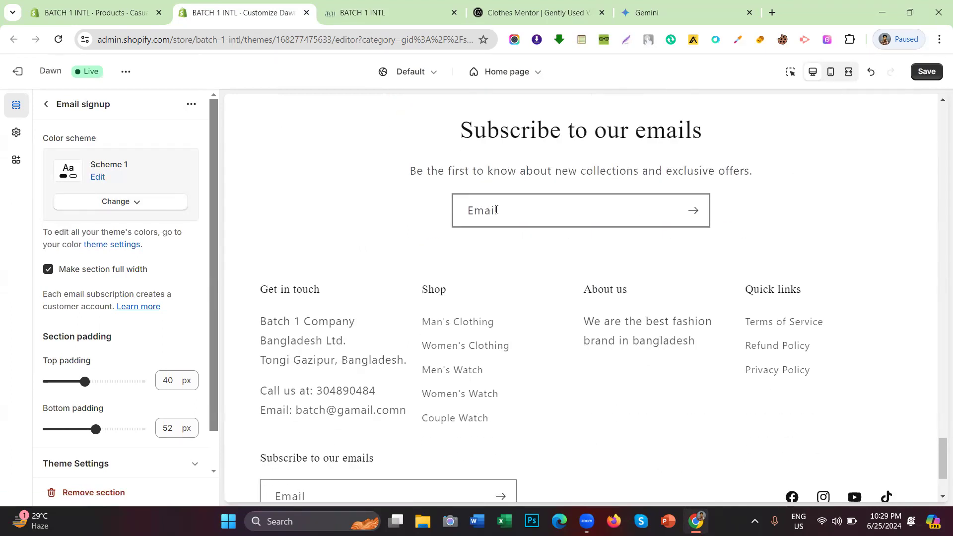
scroll(496, 209, down, 3)
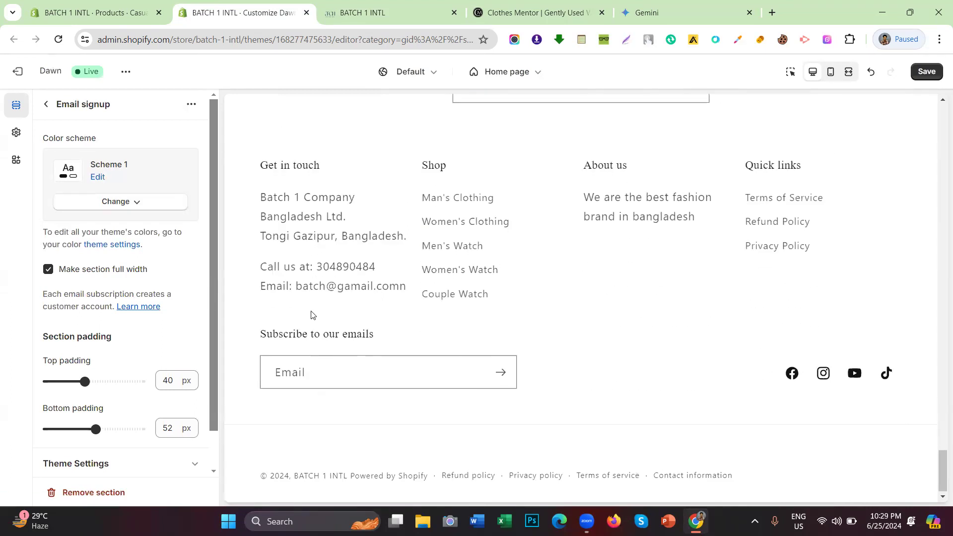
triple_click(334, 336)
click(286, 333)
scroll(449, 324, up, 5)
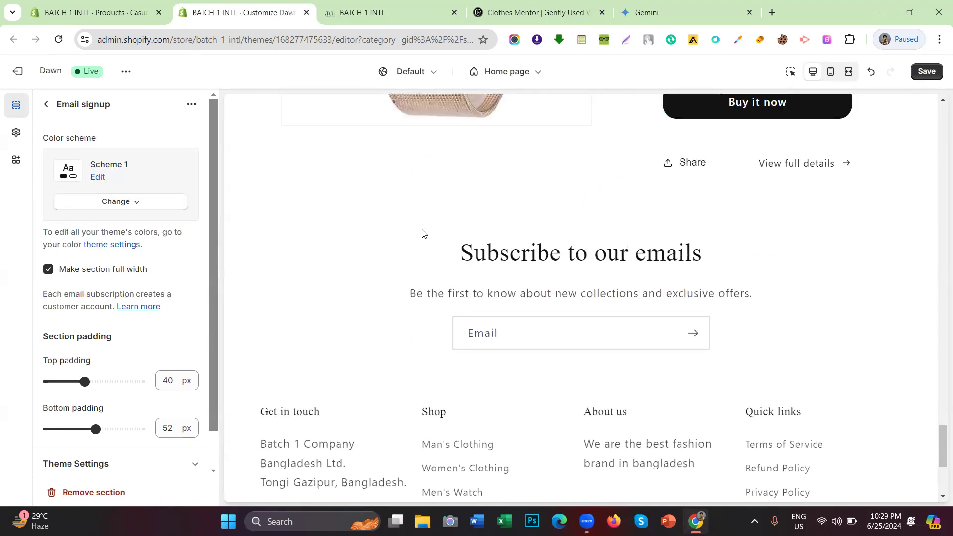
scroll(439, 226, down, 1)
drag(468, 185, 738, 190)
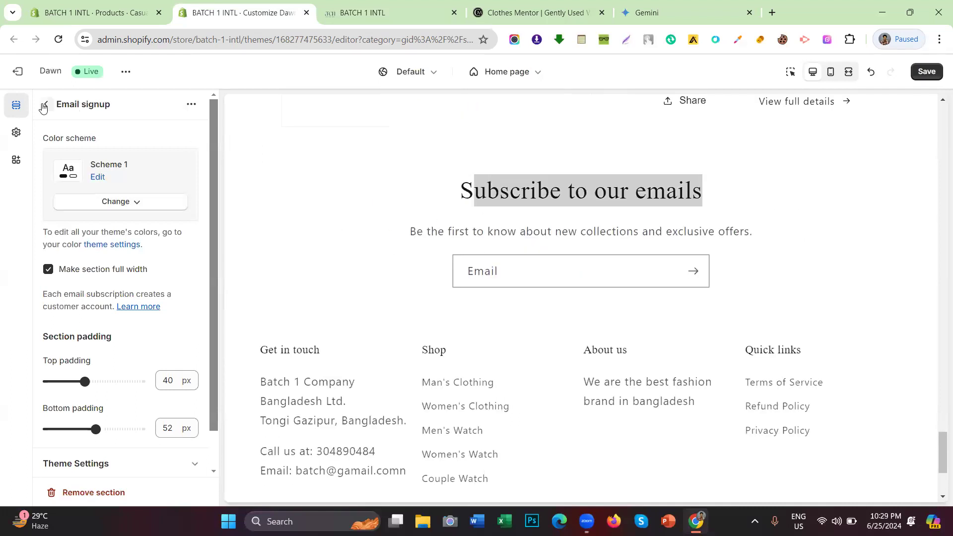
Turn off Show email signup in the Footer section's settings.
click(46, 105)
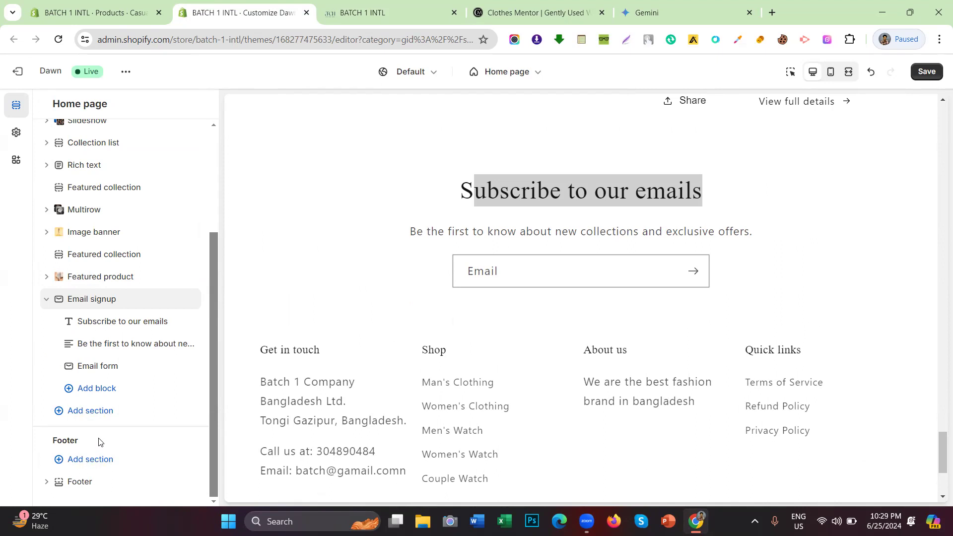
click(84, 481)
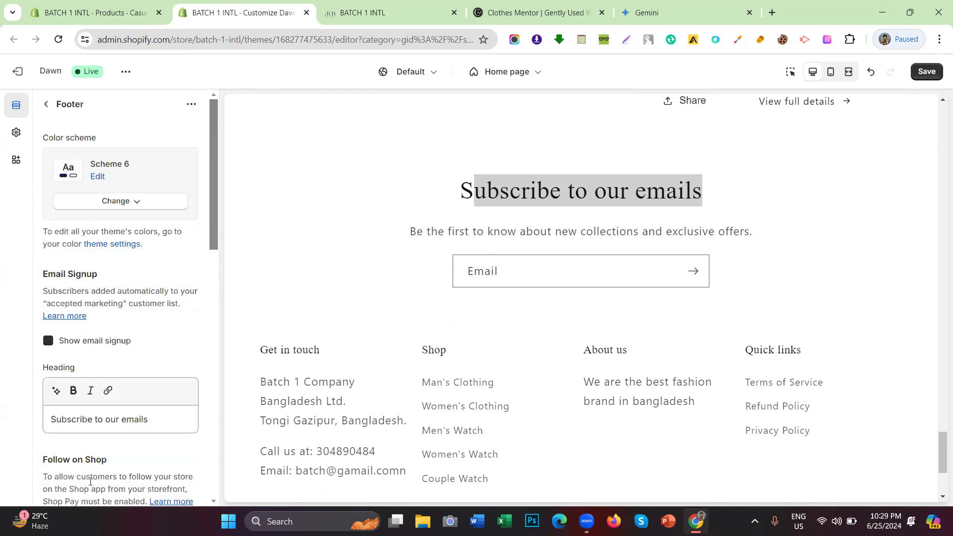
scroll(86, 351, down, 1)
click(94, 276)
scroll(392, 317, up, 8)
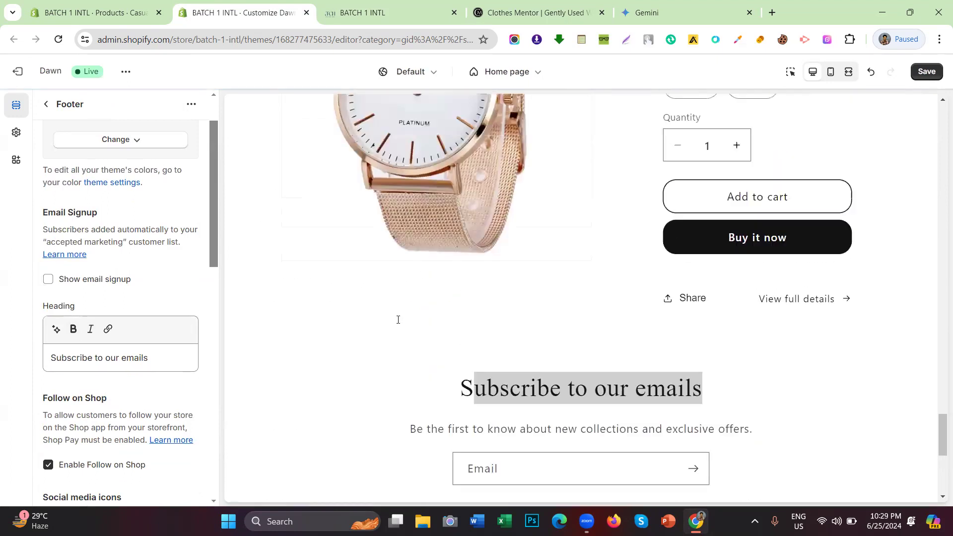
Set the Email signup section's color scheme to Scheme 9.
click(45, 104)
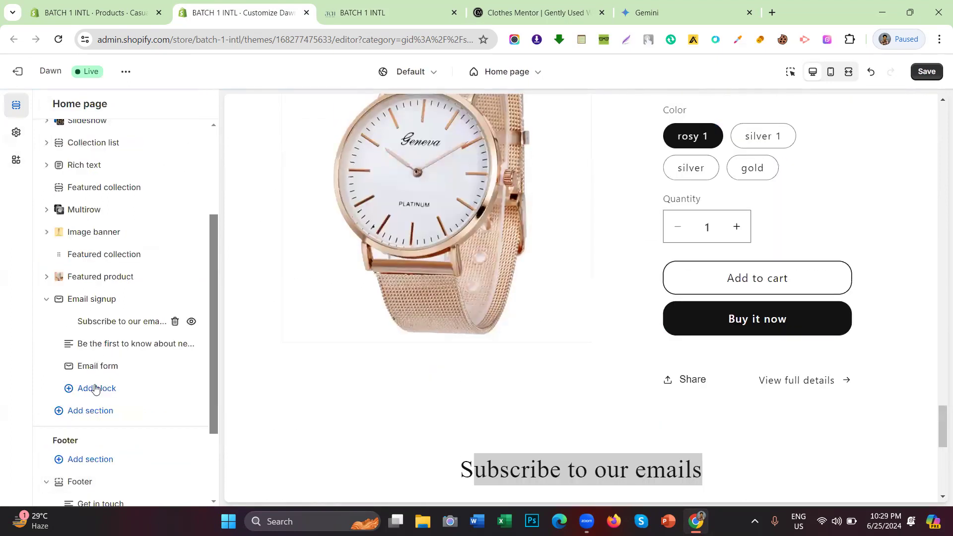
click(102, 300)
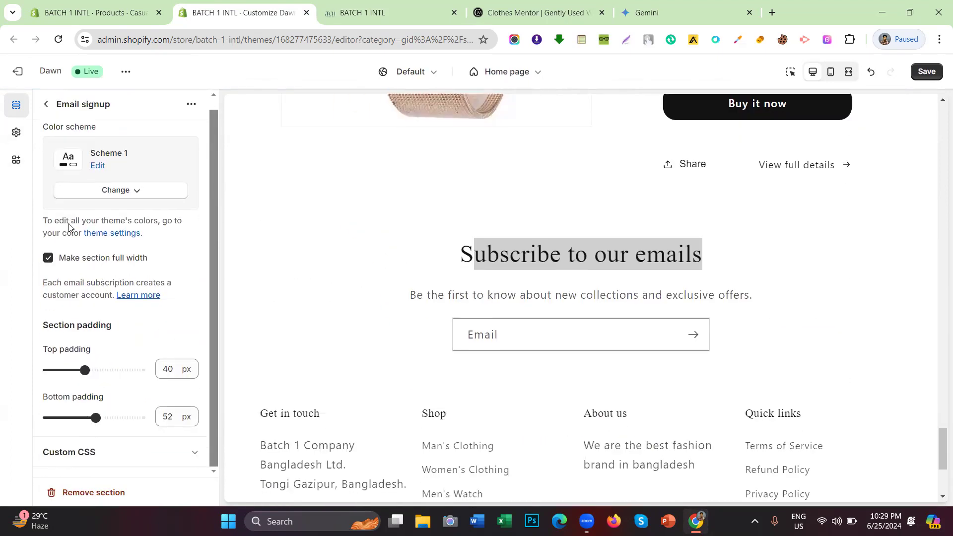
scroll(74, 284, up, 1)
click(80, 203)
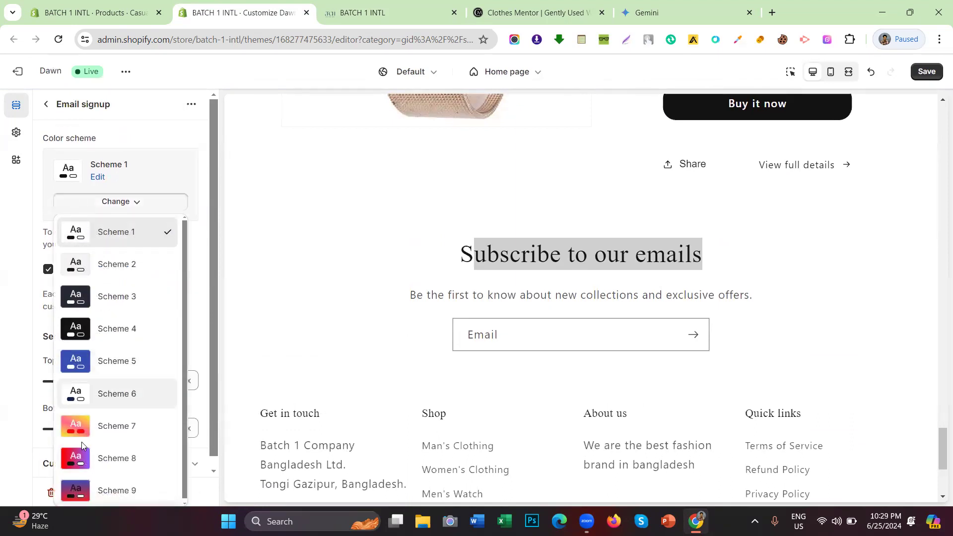
click(91, 503)
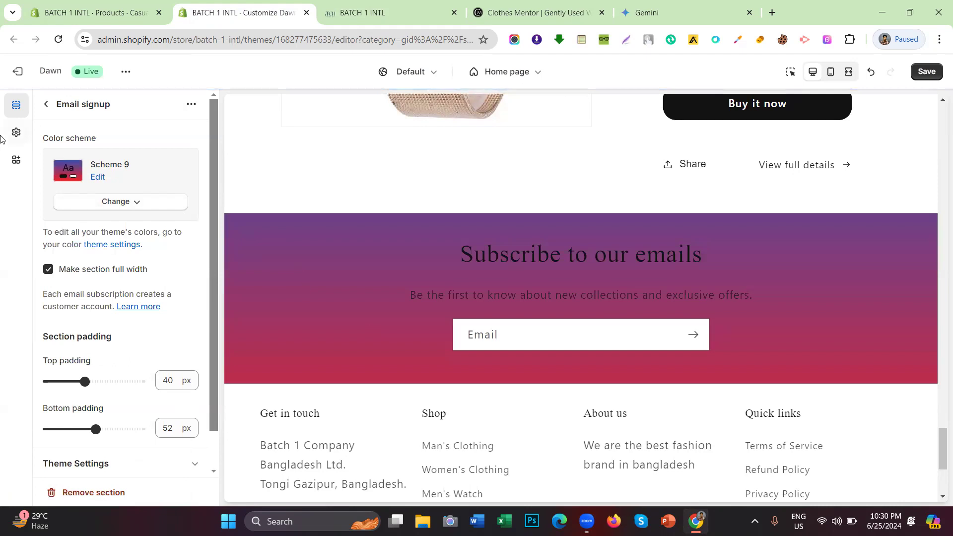
Edit color Scheme 9 in the theme settings and set its text color to white, #FFFFFF.
click(16, 132)
scroll(72, 378, down, 4)
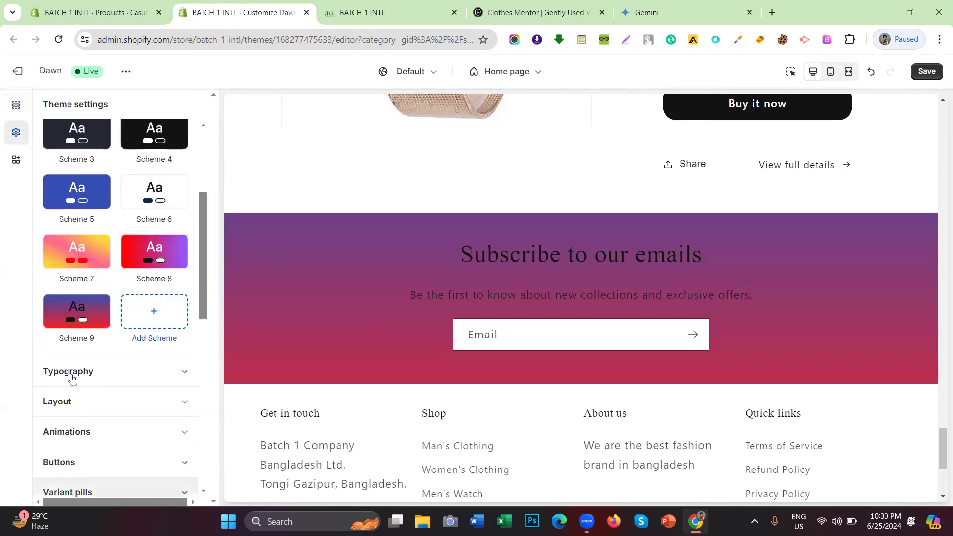
click(73, 317)
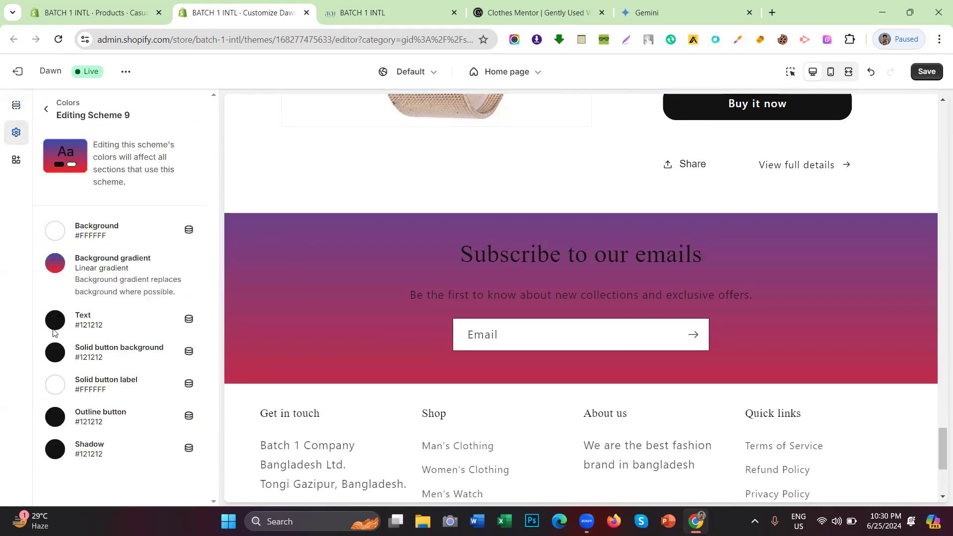
click(55, 320)
click(59, 271)
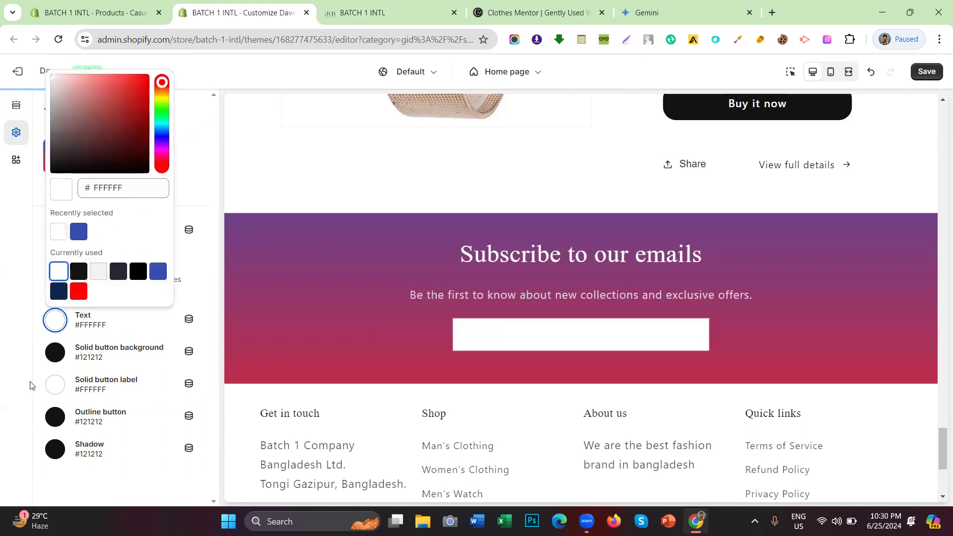
click(2, 358)
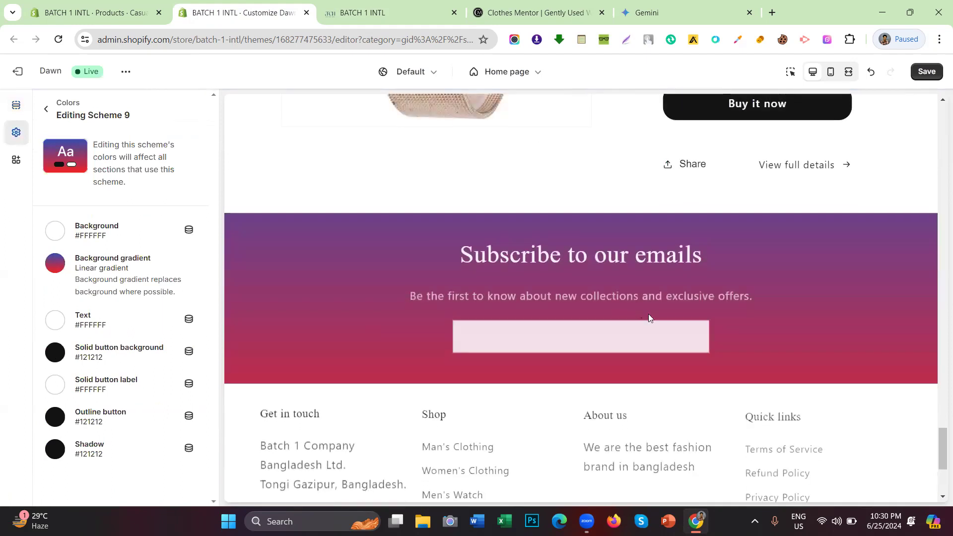
Check the email field and footer in the preview, leave the Scheme 9 editing, and reopen the Email signup section's settings.
click(667, 332)
click(735, 330)
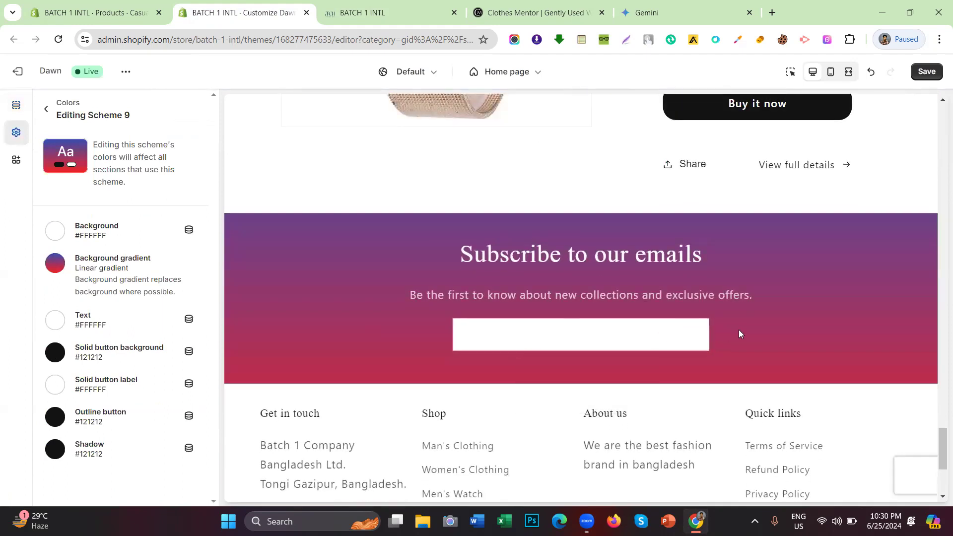
scroll(485, 265, down, 3)
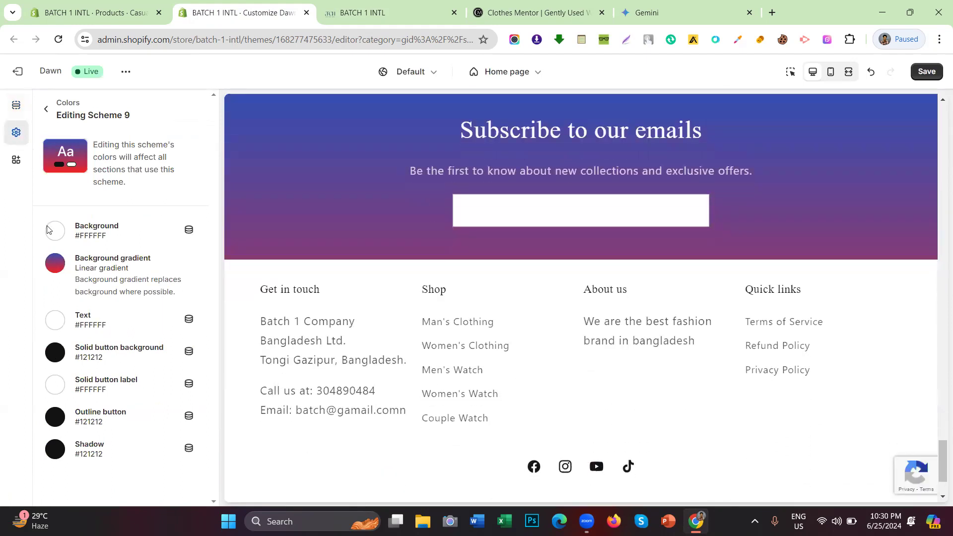
click(41, 110)
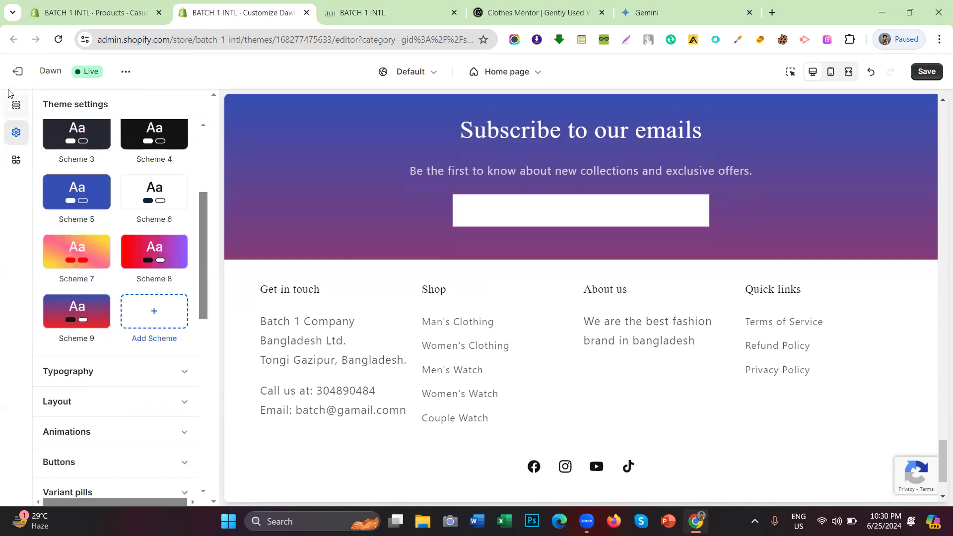
click(607, 170)
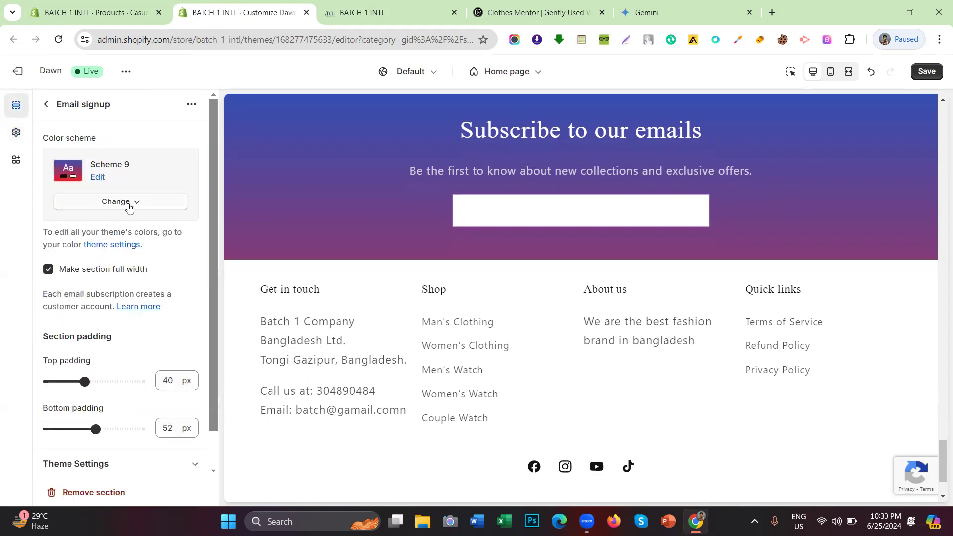
Set the Email signup section's color scheme to Scheme 5 and view the color schemes in the theme settings.
click(128, 207)
click(118, 357)
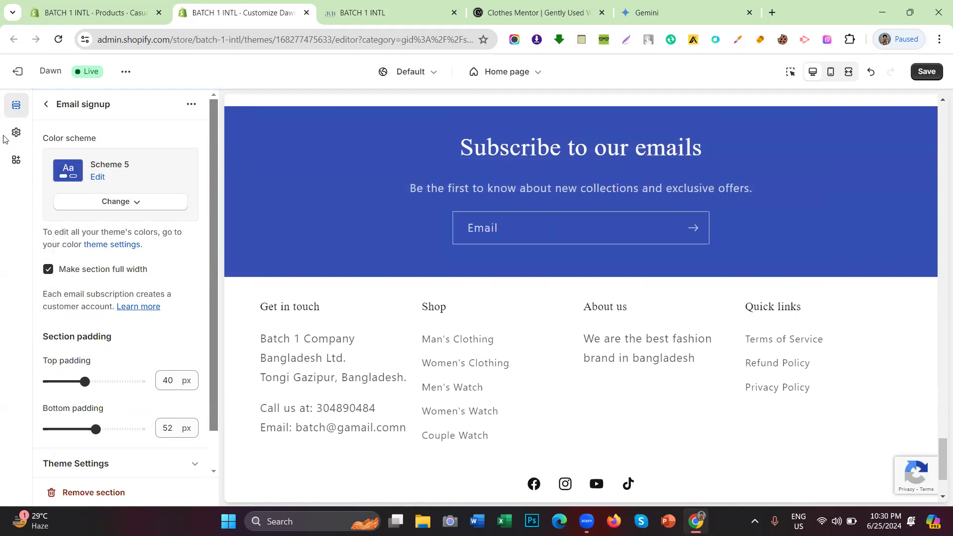
click(16, 132)
scroll(76, 265, down, 5)
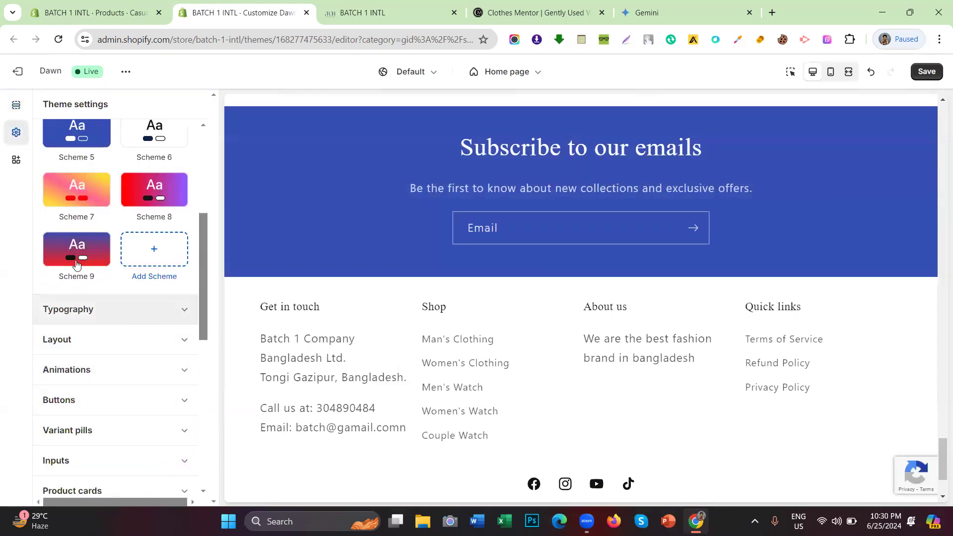
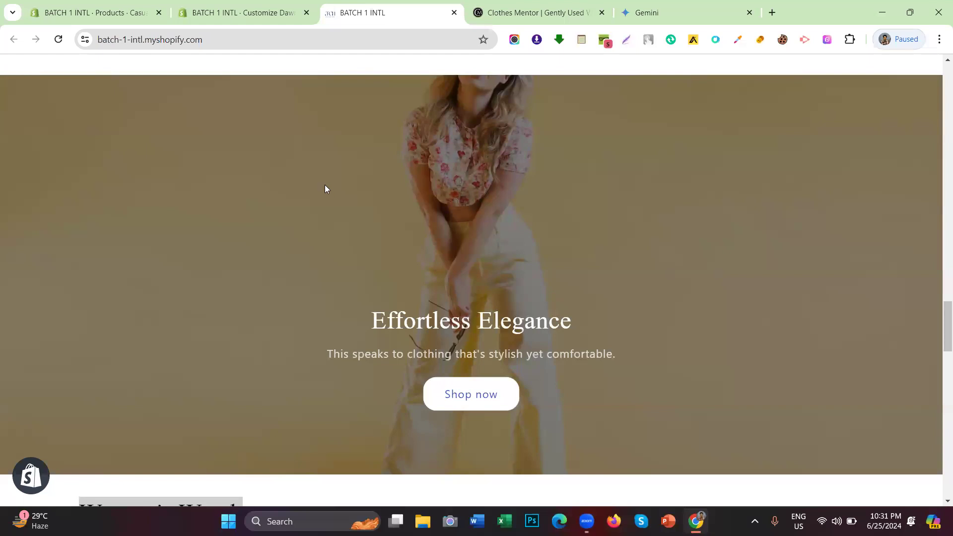
Reload the live storefront and review its home page from the Effortless Elegance banner up to the header.
scroll(347, 189, up, 8)
scroll(338, 198, up, 6)
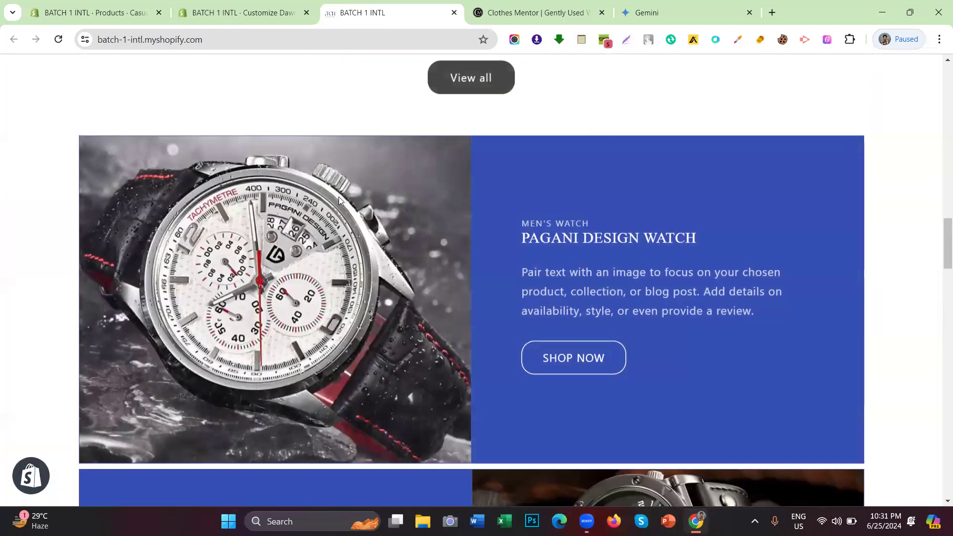
click(288, 12)
click(339, 4)
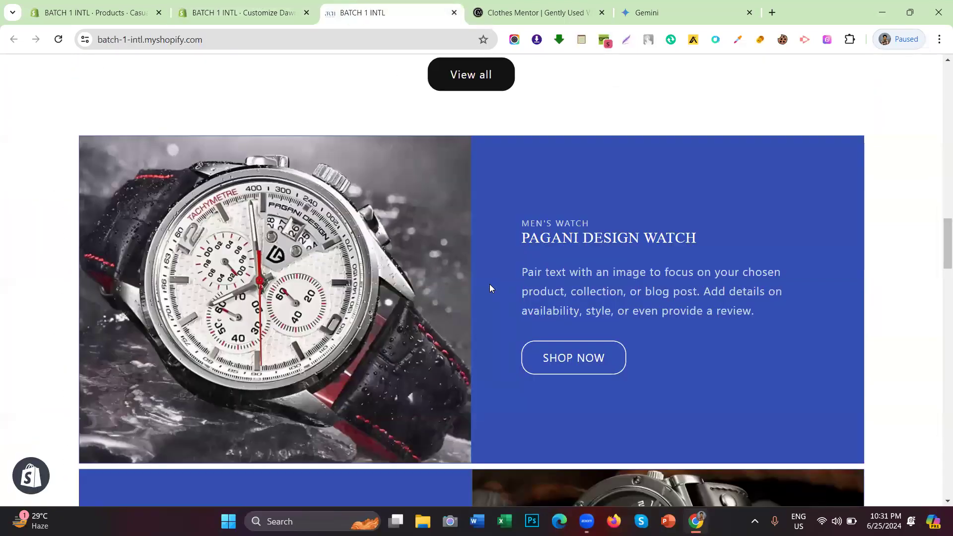
scroll(410, 240, down, 12)
scroll(409, 239, up, 2)
scroll(409, 240, up, 8)
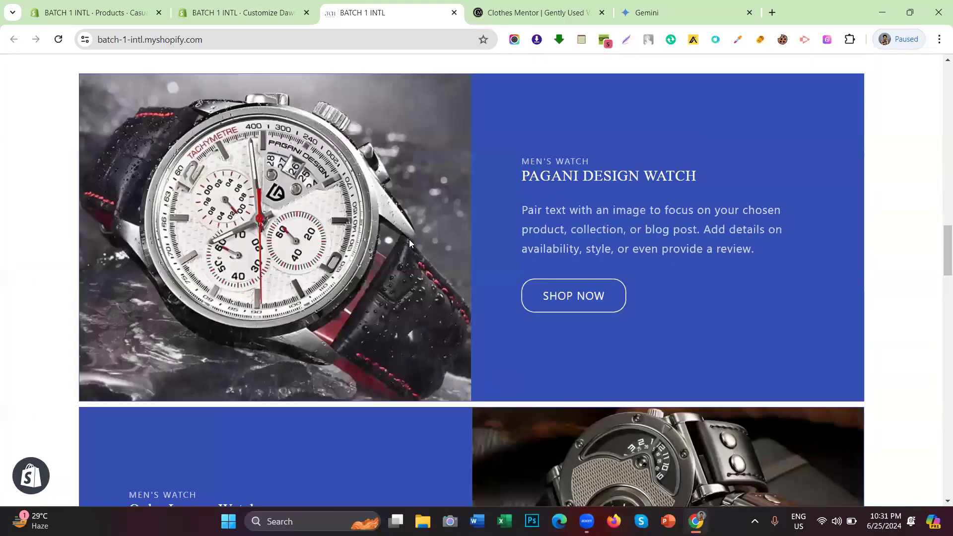
click(59, 39)
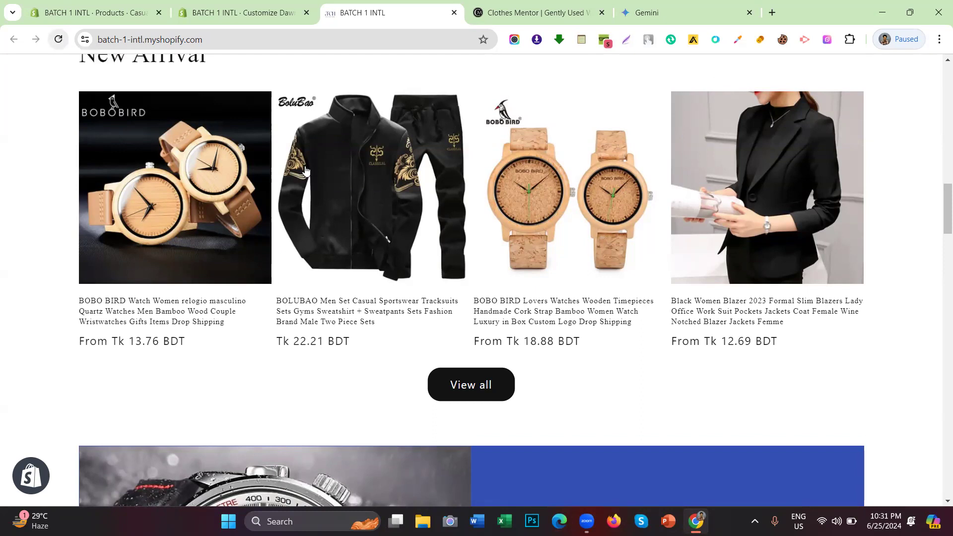
scroll(543, 275, up, 20)
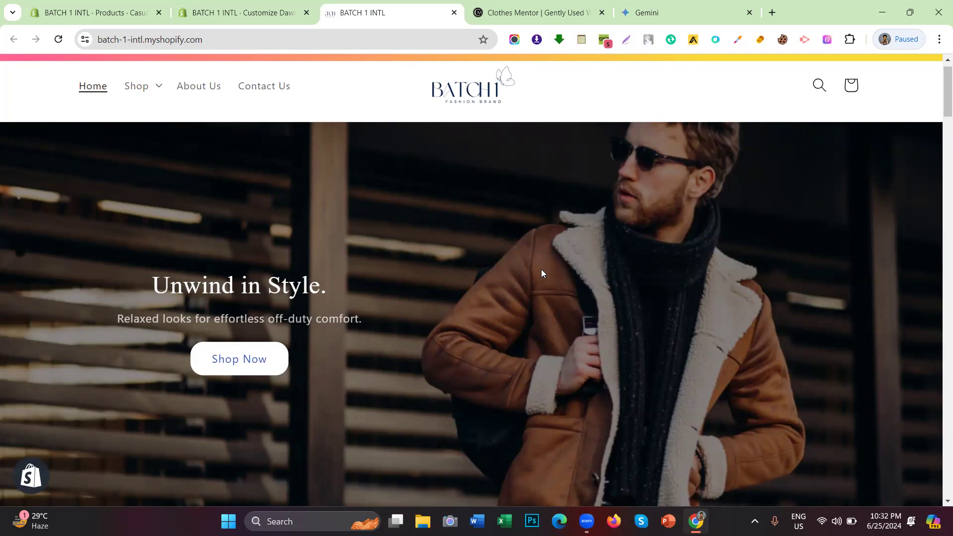
Switch to the theme editor and examine the home page preview up to the announcement bar.
click(286, 3)
scroll(367, 191, up, 10)
scroll(367, 191, up, 15)
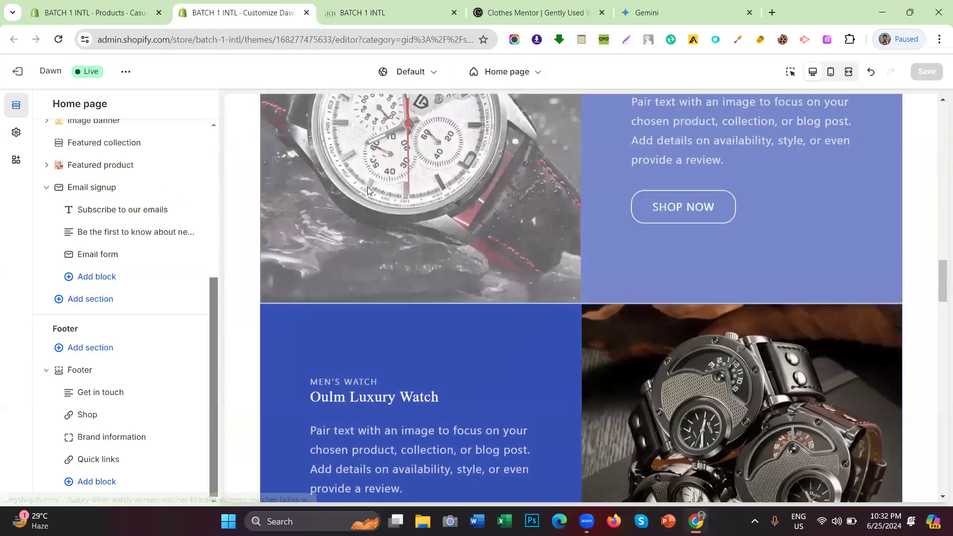
scroll(367, 187, up, 8)
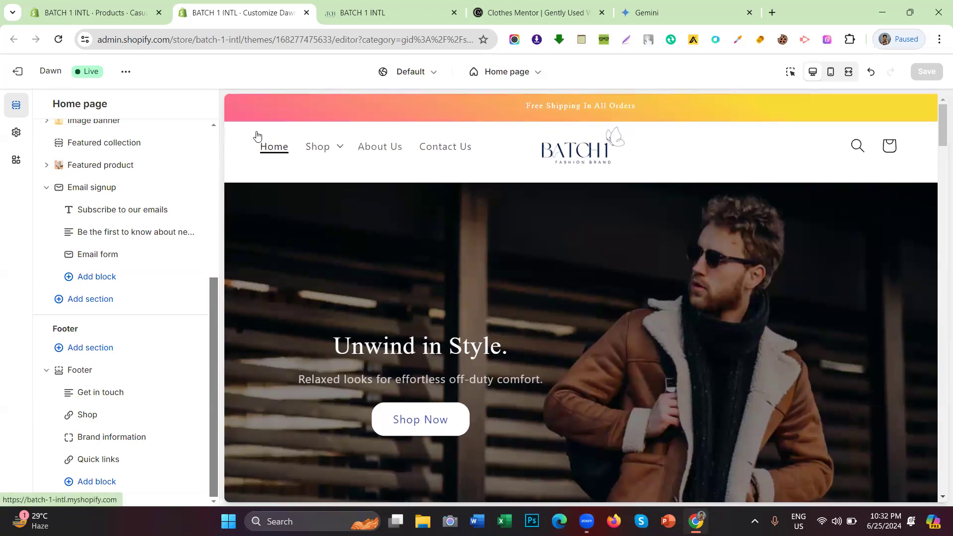
Review the live home page down to New Arrival, and return to the Header and Template sections in the theme editor.
click(329, 20)
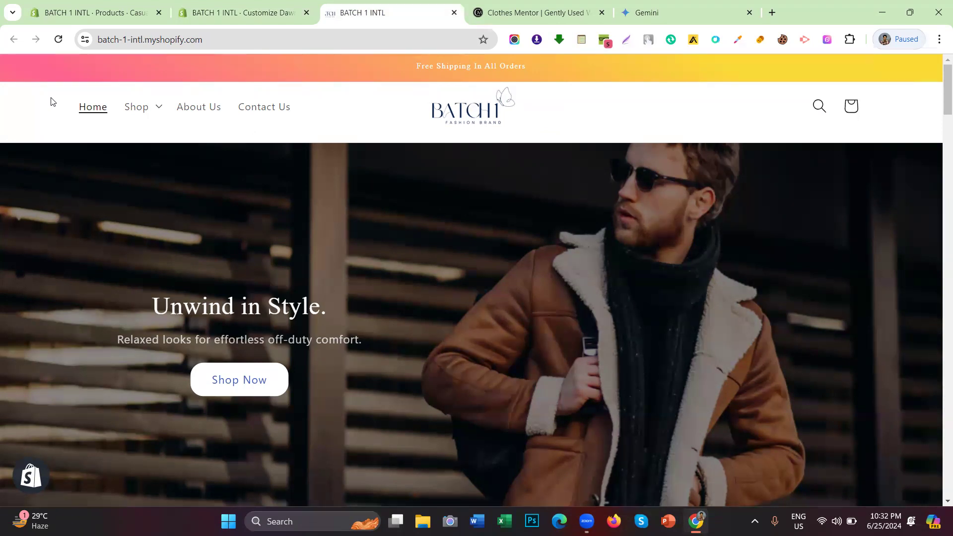
scroll(241, 149, down, 15)
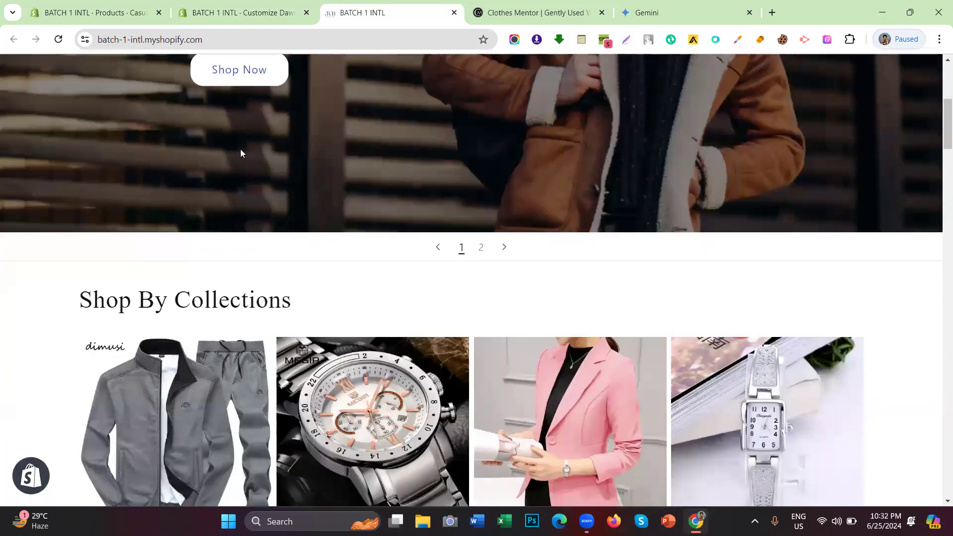
scroll(248, 154, down, 6)
scroll(237, 149, up, 15)
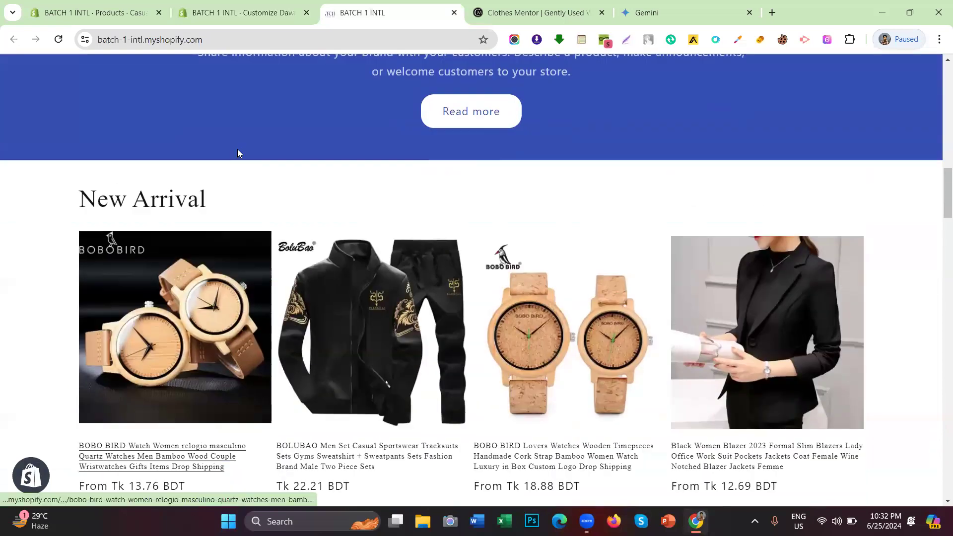
scroll(179, 153, up, 5)
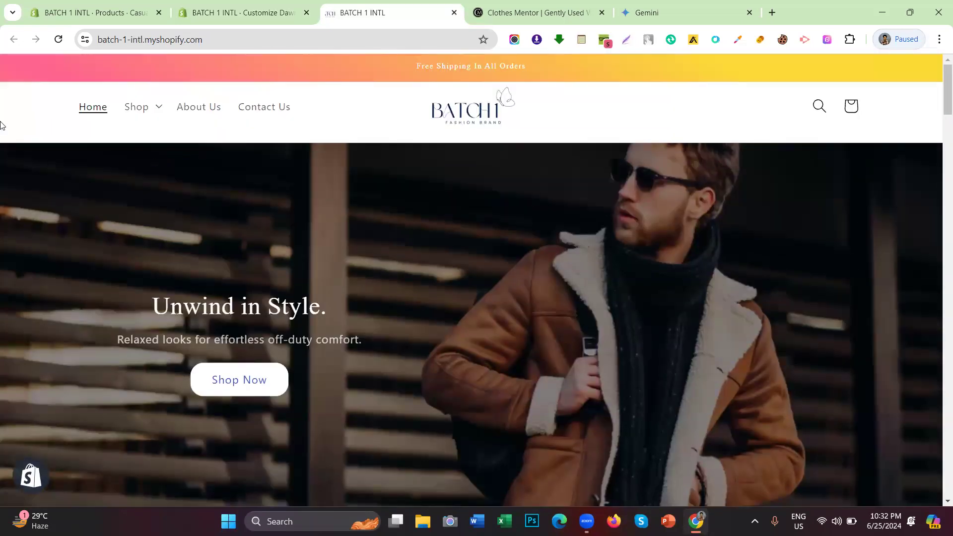
click(243, 12)
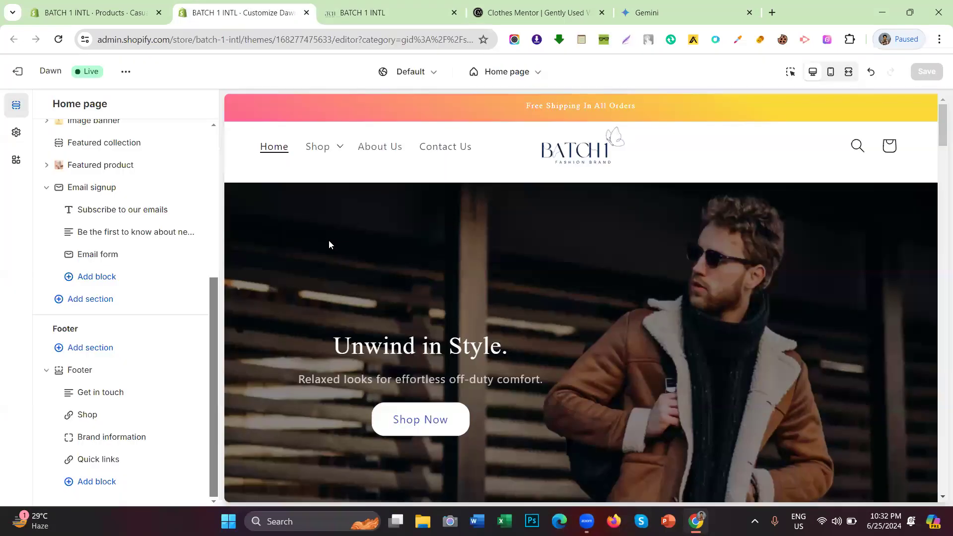
scroll(51, 194, up, 5)
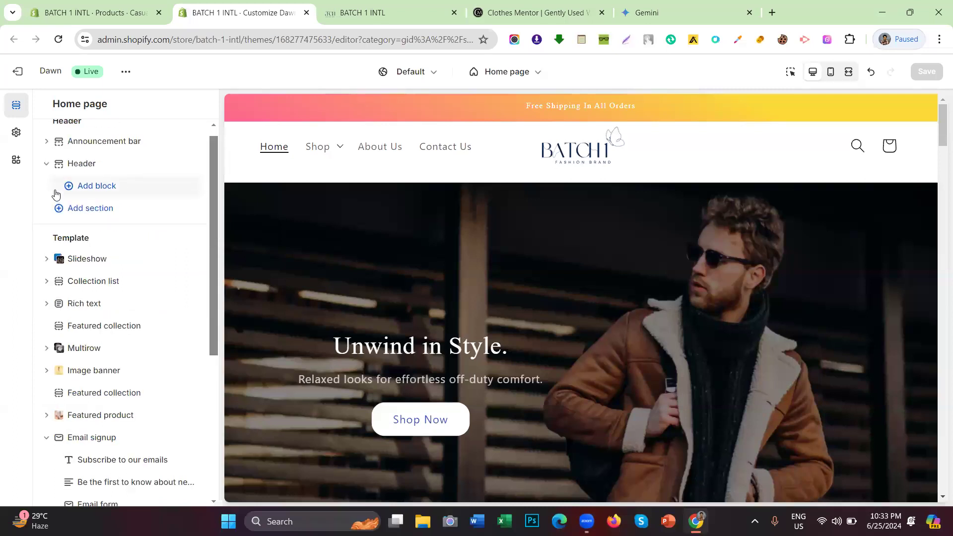